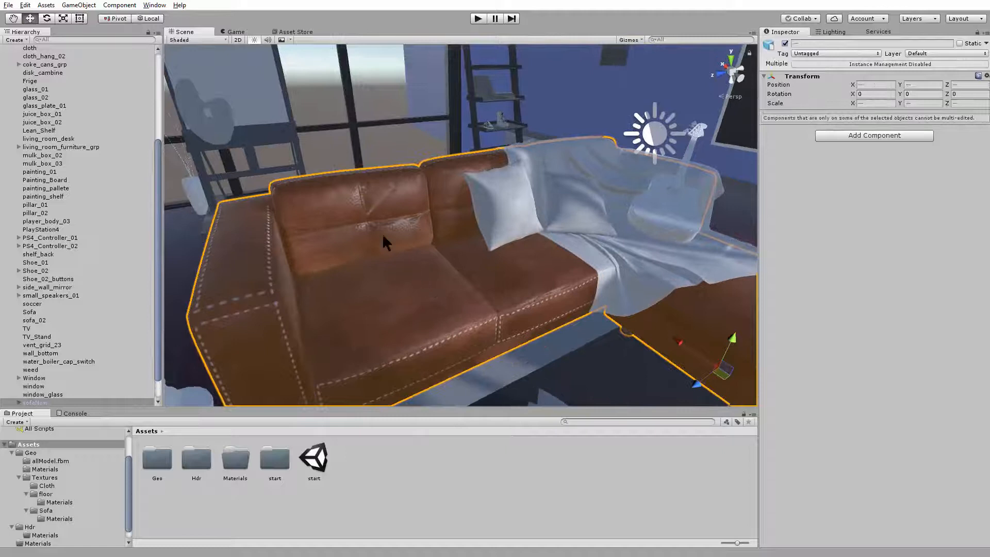
# Examine the furnished living room from several angles inside and from outside the building
pyautogui.click(397, 143)
pyautogui.keyDown('alt'); pyautogui.moveTo(401, 272); pyautogui.dragTo(492, 308, button='right'); pyautogui.keyUp('alt')
pyautogui.keyDown('alt'); pyautogui.moveTo(492, 309); pyautogui.dragTo(420, 304); pyautogui.keyUp('alt')
pyautogui.keyDown('alt'); pyautogui.moveTo(420, 304); pyautogui.dragTo(486, 213, button='right'); pyautogui.keyUp('alt')
pyautogui.keyDown('alt'); pyautogui.moveTo(486, 214); pyautogui.dragTo(433, 281); pyautogui.keyUp('alt')
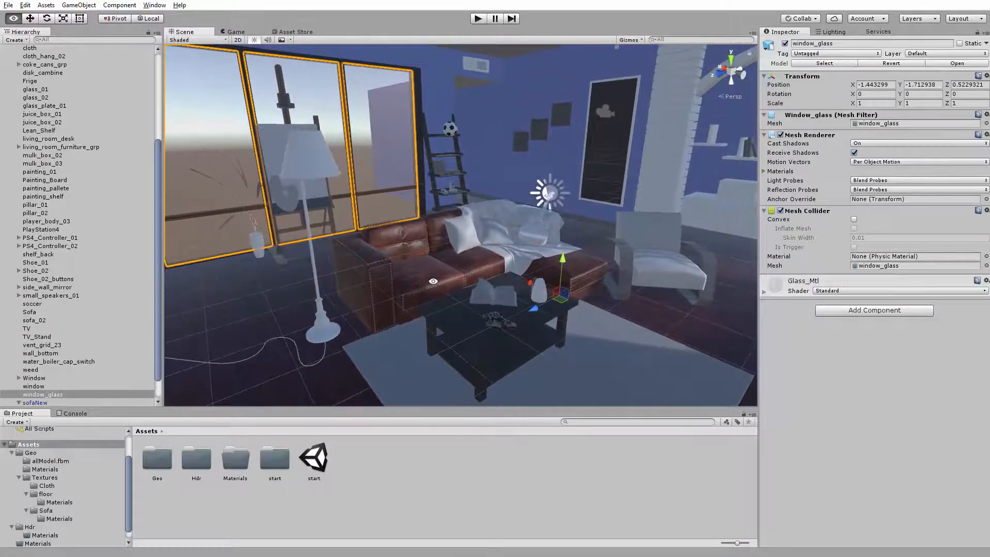
pyautogui.keyDown('alt'); pyautogui.moveTo(433, 281); pyautogui.dragTo(391, 251, button='right'); pyautogui.keyUp('alt')
pyautogui.keyDown('alt'); pyautogui.moveTo(330, 274); pyautogui.dragTo(301, 257); pyautogui.keyUp('alt')
pyautogui.scroll(5, 24, 66)
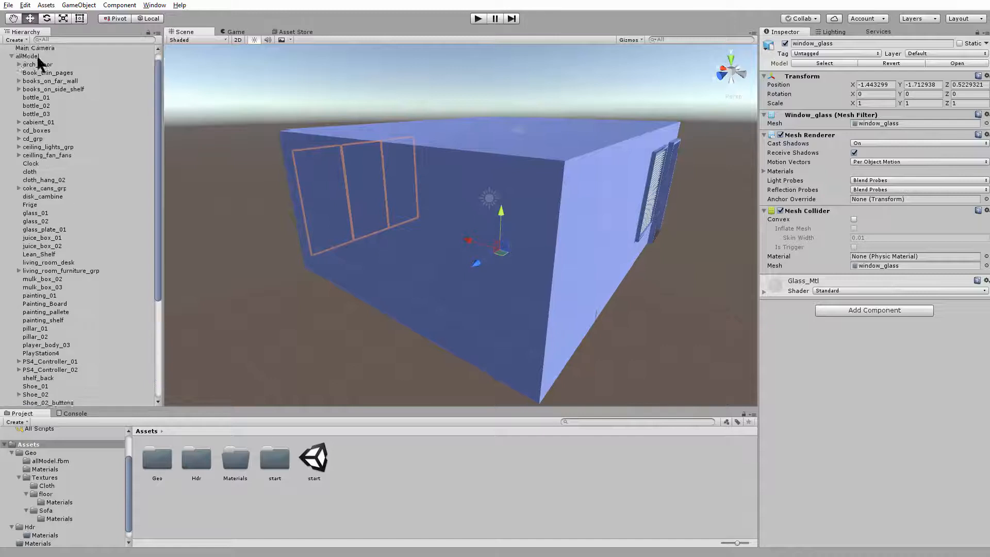
# Collapse the allModel hierarchy and display the import settings of the allModel asset in the Geo folder
pyautogui.click(24, 66)
pyautogui.click(12, 65)
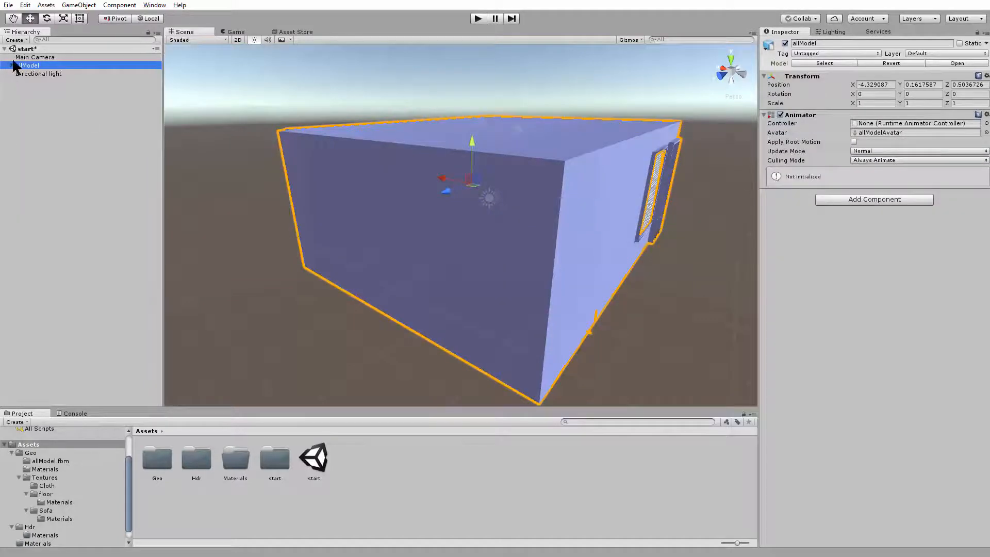
pyautogui.click(35, 108)
pyautogui.doubleClick(157, 459)
pyautogui.click(275, 458)
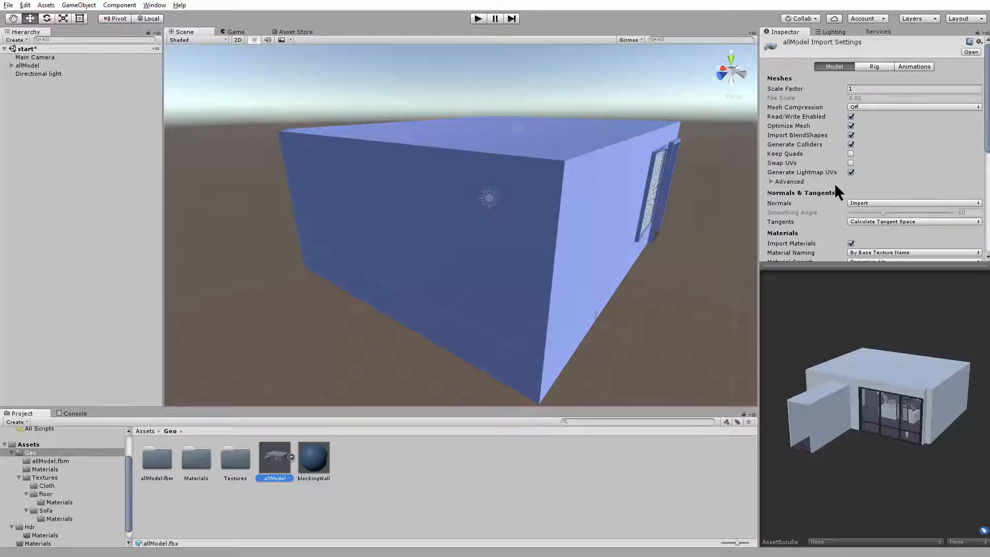
# Examine the room's interior and review allModel's mesh, normals and materials import settings
pyautogui.keyDown('alt'); pyautogui.moveTo(469, 220); pyautogui.dragTo(696, 270, button='right'); pyautogui.keyUp('alt')
pyautogui.keyDown('alt'); pyautogui.moveTo(696, 270); pyautogui.dragTo(498, 268); pyautogui.keyUp('alt')
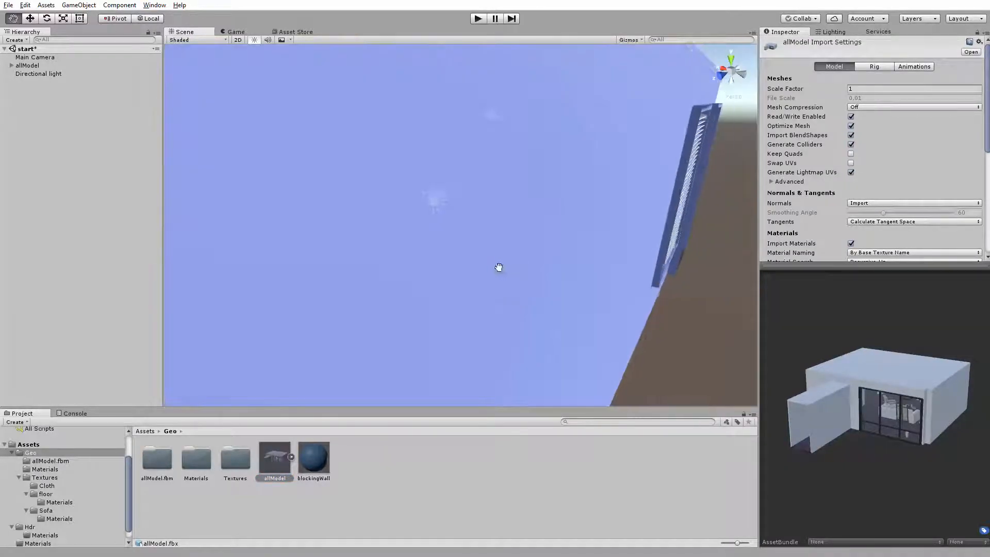
pyautogui.keyDown('alt'); pyautogui.moveTo(498, 268); pyautogui.dragTo(506, 311, button='right'); pyautogui.keyUp('alt')
pyautogui.keyDown('alt'); pyautogui.moveTo(506, 311); pyautogui.dragTo(559, 289); pyautogui.keyUp('alt')
pyautogui.keyDown('alt'); pyautogui.moveTo(559, 290); pyautogui.dragTo(625, 312, button='right'); pyautogui.keyUp('alt')
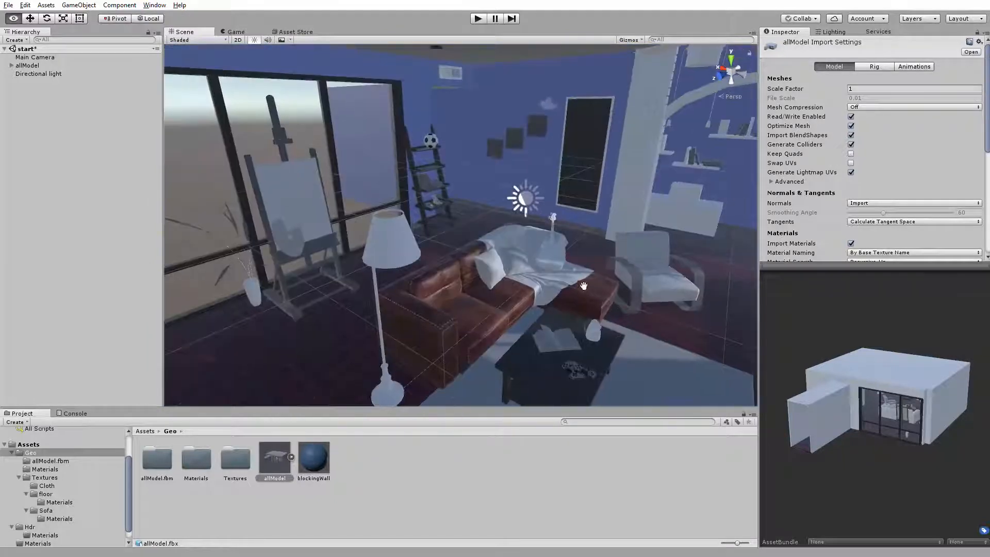
pyautogui.keyDown('alt'); pyautogui.moveTo(583, 285); pyautogui.dragTo(541, 306); pyautogui.keyUp('alt')
pyautogui.keyDown('alt'); pyautogui.moveTo(542, 306); pyautogui.dragTo(553, 308, button='right'); pyautogui.keyUp('alt')
pyautogui.keyDown('alt'); pyautogui.moveTo(554, 308); pyautogui.dragTo(576, 318); pyautogui.keyUp('alt')
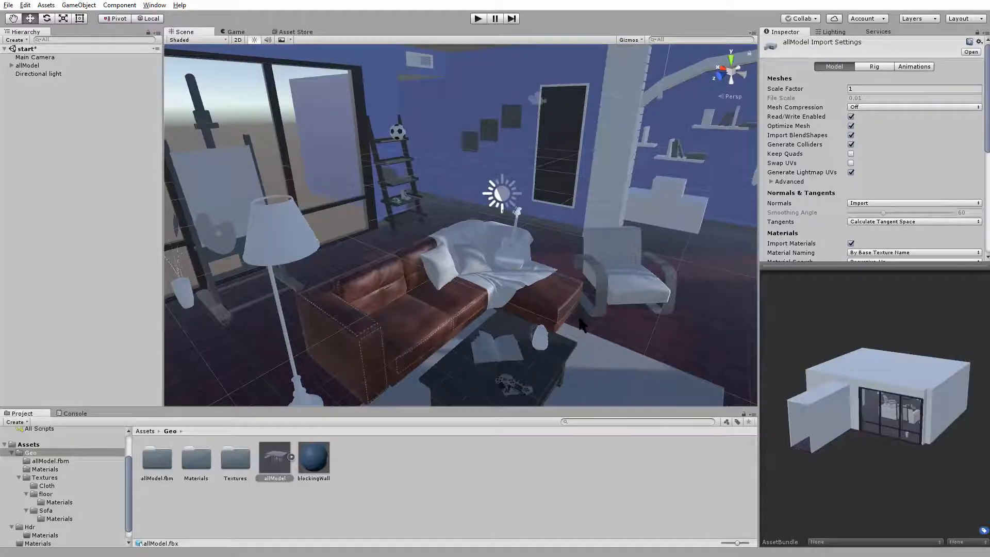
pyautogui.scroll(-4, 896, 209)
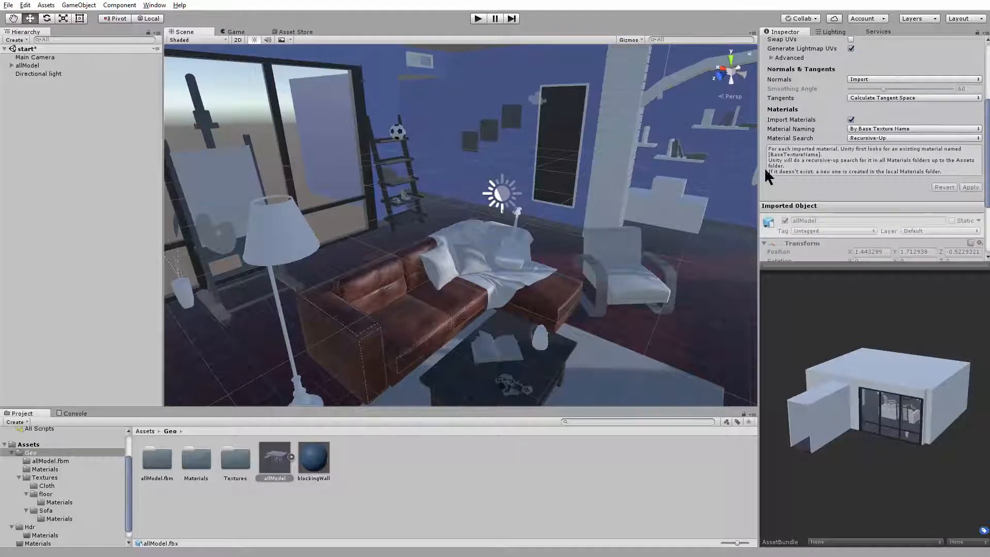
pyautogui.scroll(4, 853, 181)
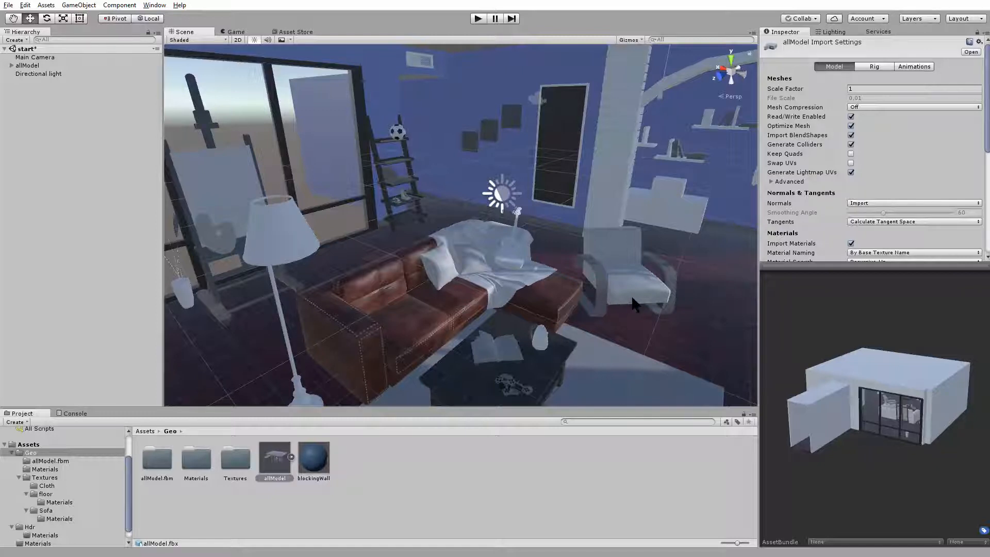
# Delete the existing directional light above the sofa area in the living room
pyautogui.click(685, 325)
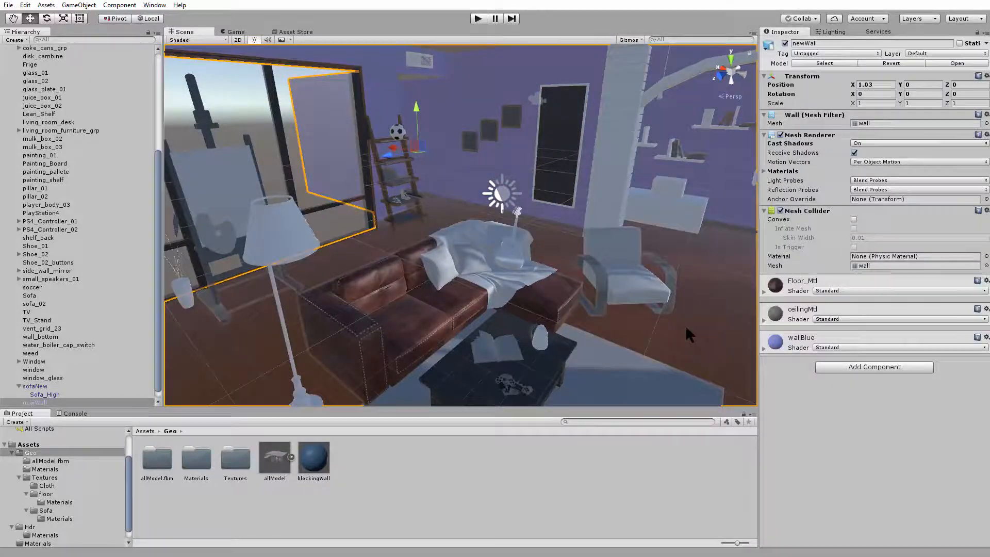
pyautogui.click(560, 245)
pyautogui.keyDown('alt'); pyautogui.moveTo(487, 258); pyautogui.dragTo(444, 122); pyautogui.keyUp('alt')
pyautogui.scroll(-8, 327, 212)
pyautogui.click(487, 253)
pyautogui.keyDown('alt'); pyautogui.moveTo(487, 247); pyautogui.dragTo(507, 282); pyautogui.keyUp('alt')
pyautogui.press('Delete')
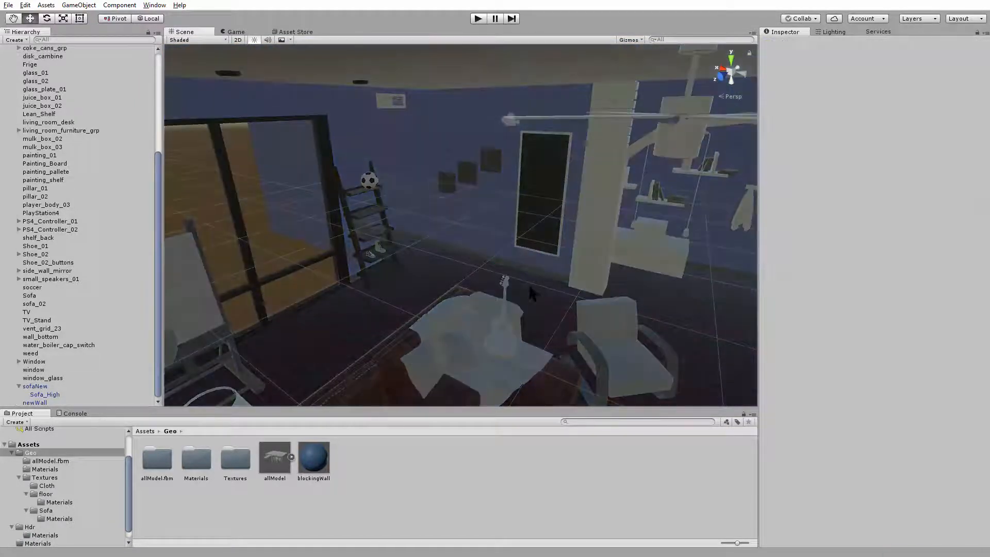
# Open the scene lighting settings and set the environment skybox material to None
pyautogui.click(155, 5)
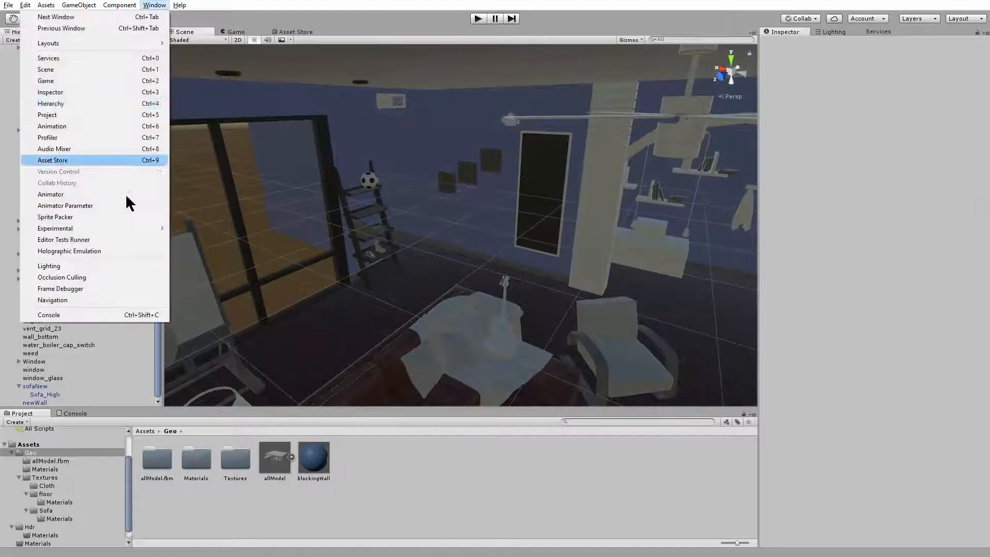
pyautogui.click(88, 266)
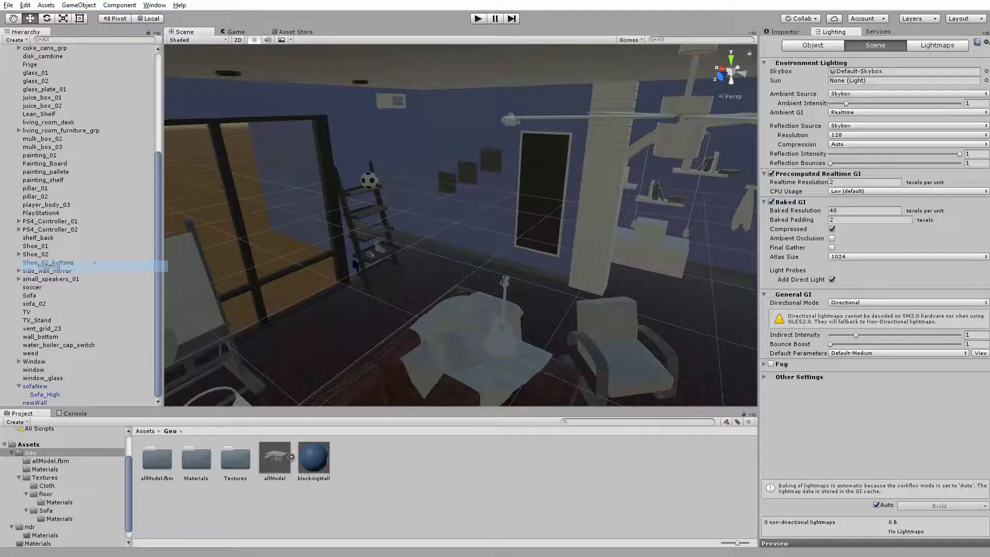
pyautogui.click(868, 71)
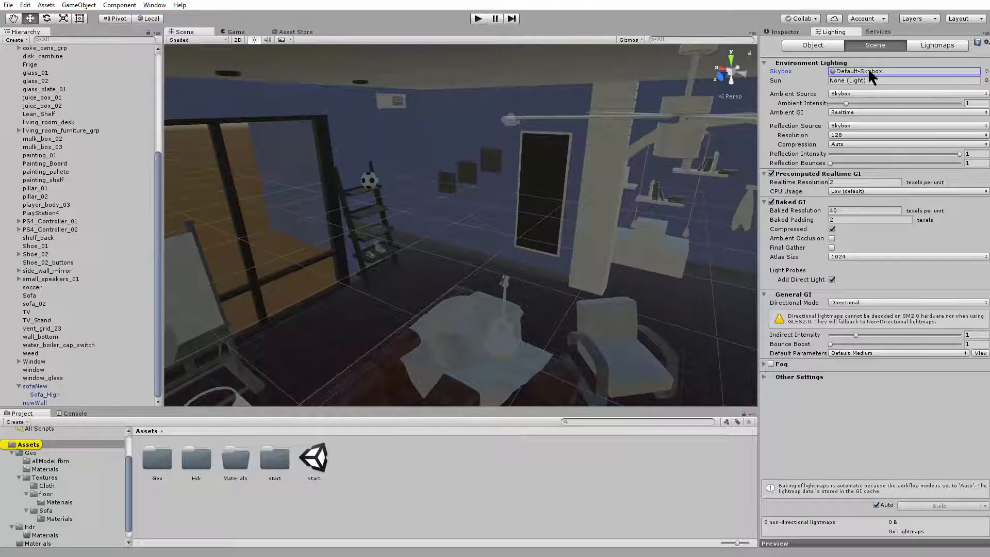
pyautogui.click(986, 71)
pyautogui.moveTo(803, 261); pyautogui.dragTo(794, 160)
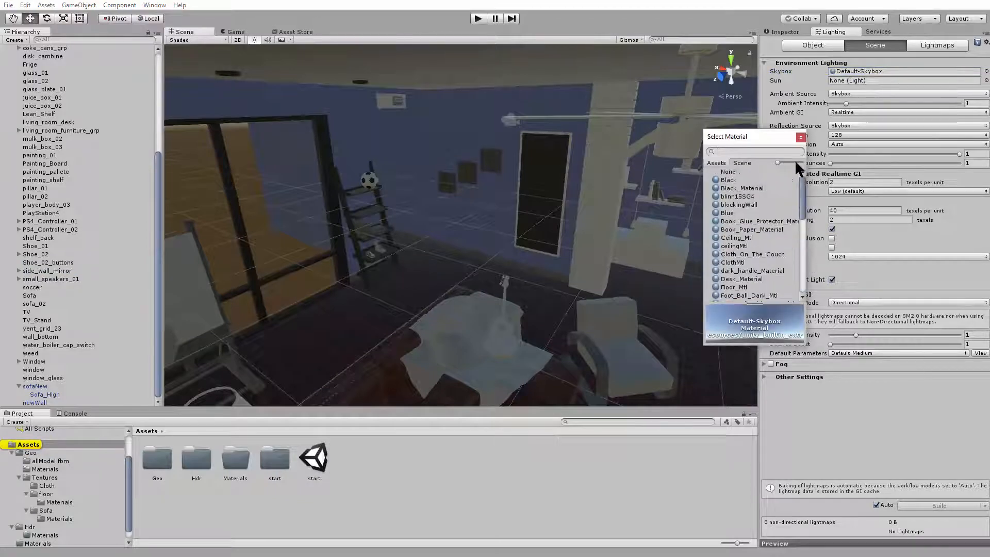
pyautogui.click(723, 172)
pyautogui.click(802, 138)
# Add a new directional light to the scene
pyautogui.scroll(-10, 549, 175)
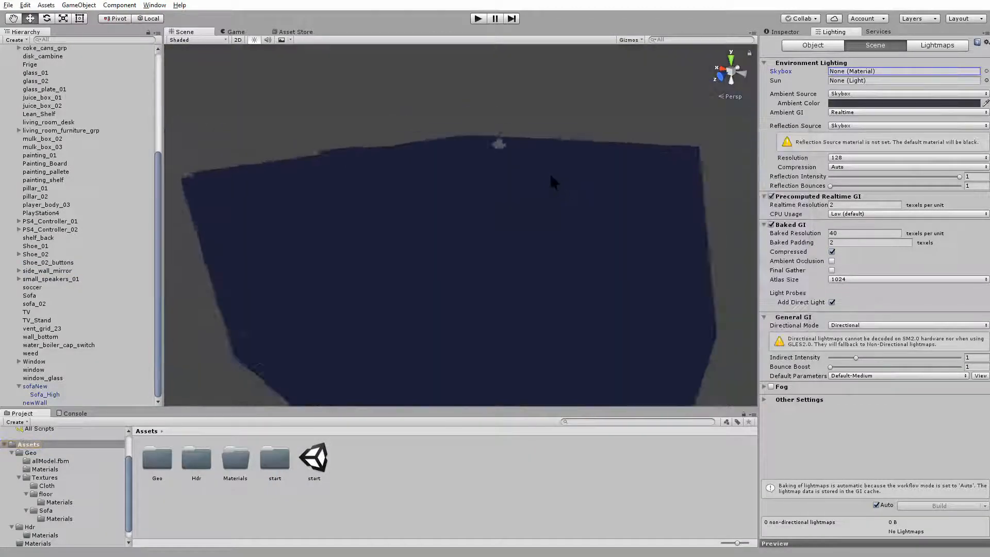
pyautogui.scroll(10, 475, 184)
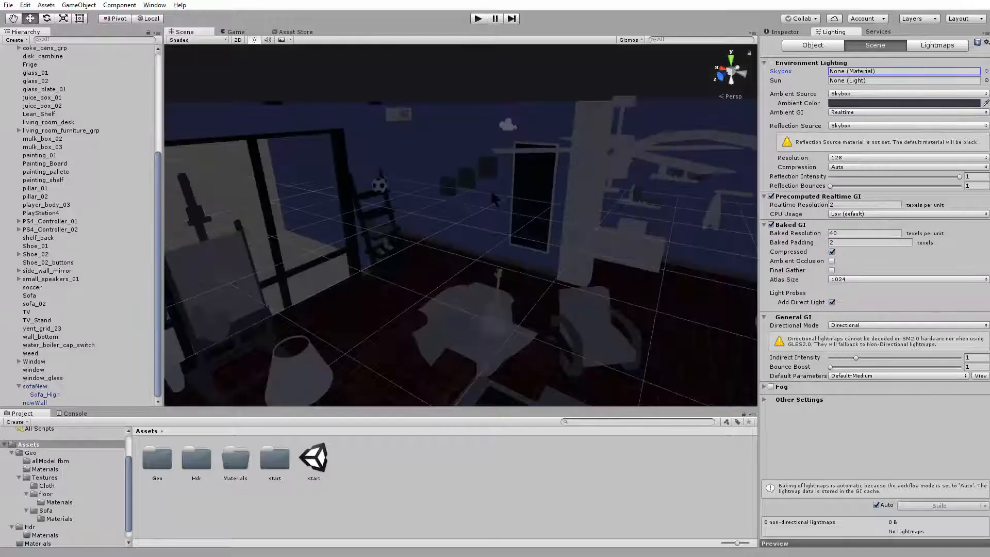
pyautogui.scroll(3, 492, 191)
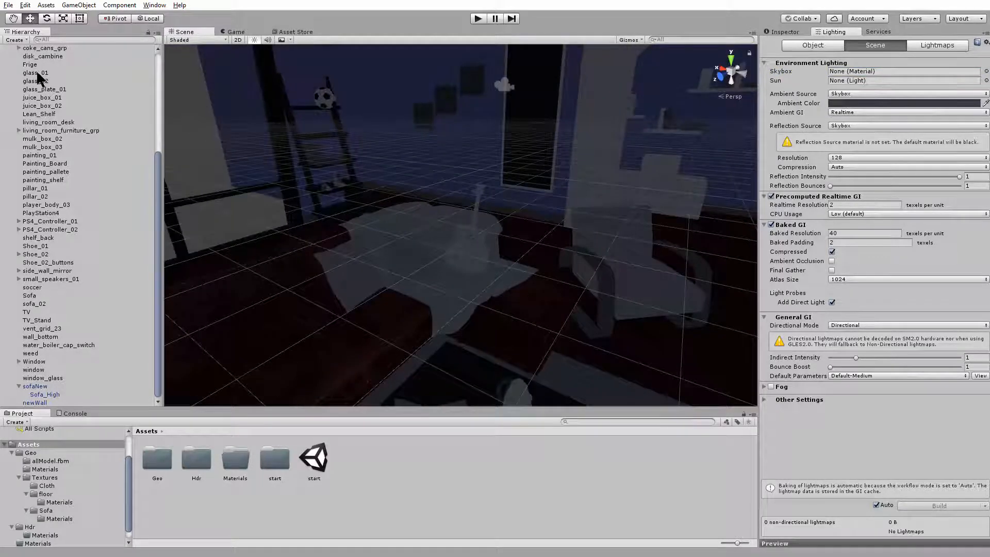
pyautogui.scroll(6, 10, 64)
pyautogui.click(15, 40)
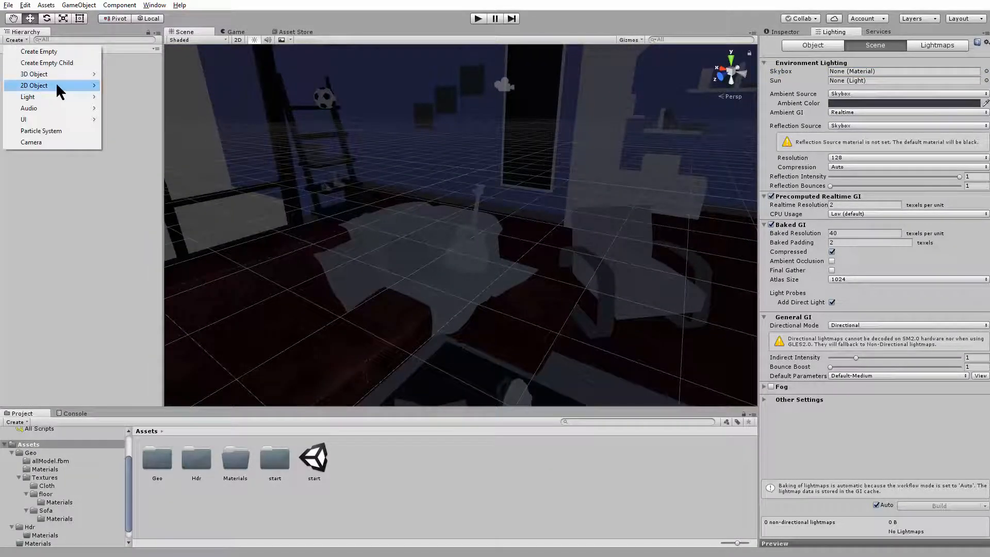
pyautogui.moveTo(66, 94)
pyautogui.click(132, 98)
# Move the new directional light up over the seating area, to about X -4.777, Y -0.093, Z 0.737
pyautogui.scroll(-5, 413, 181)
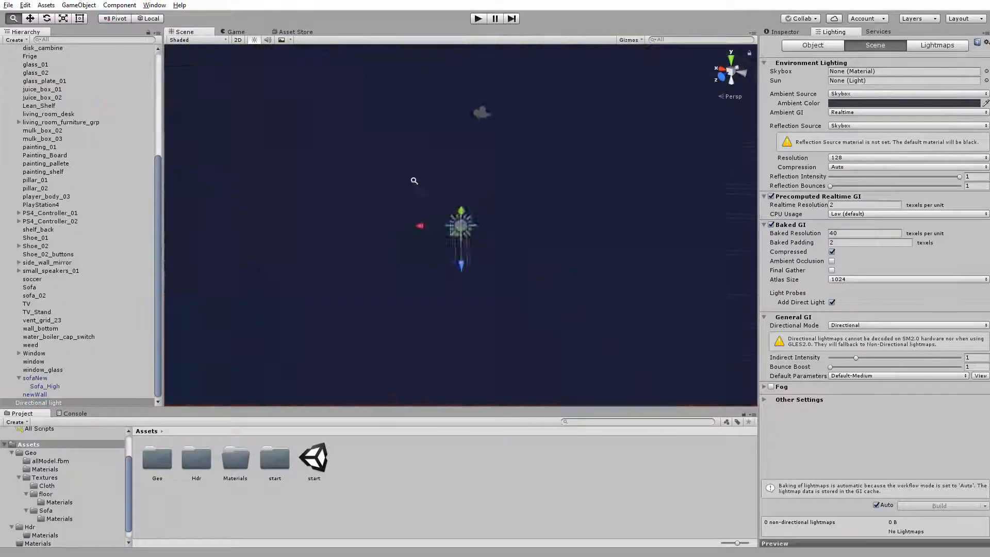
pyautogui.scroll(3, 413, 181)
pyautogui.moveTo(462, 259); pyautogui.dragTo(370, 201)
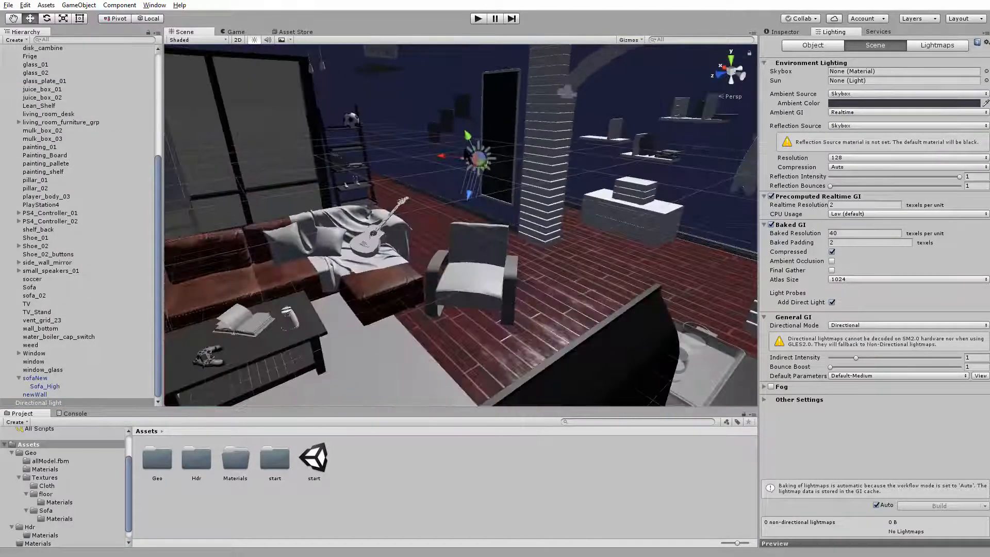
pyautogui.moveTo(467, 135); pyautogui.dragTo(415, 21)
pyautogui.moveTo(414, 49); pyautogui.dragTo(391, 128, button='middle')
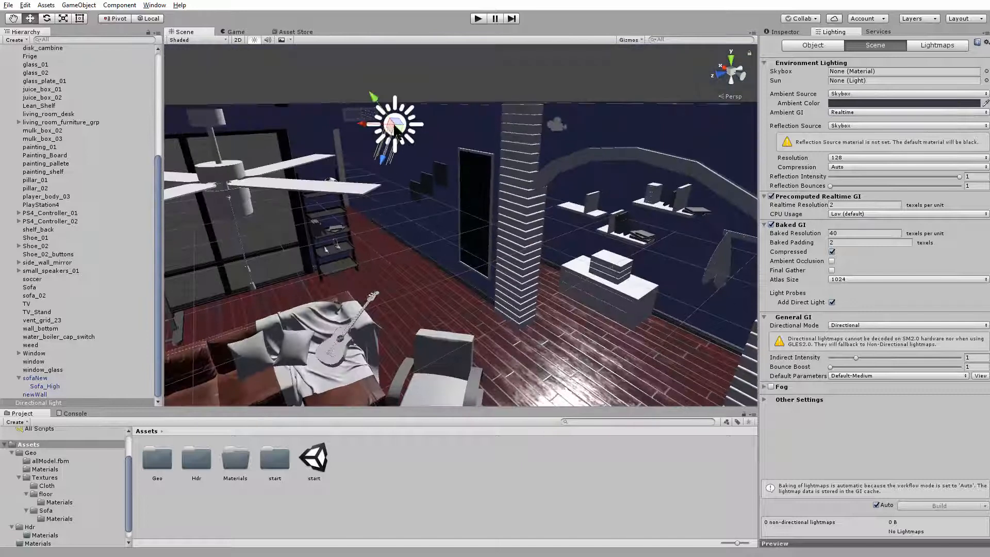
pyautogui.moveTo(390, 125); pyautogui.dragTo(531, 166)
# Set the directional light's shadow type to Hard Shadows and rotate it to about X 24.895, Y 57.189, Z 90.676
pyautogui.click(775, 34)
pyautogui.scroll(2, 531, 166)
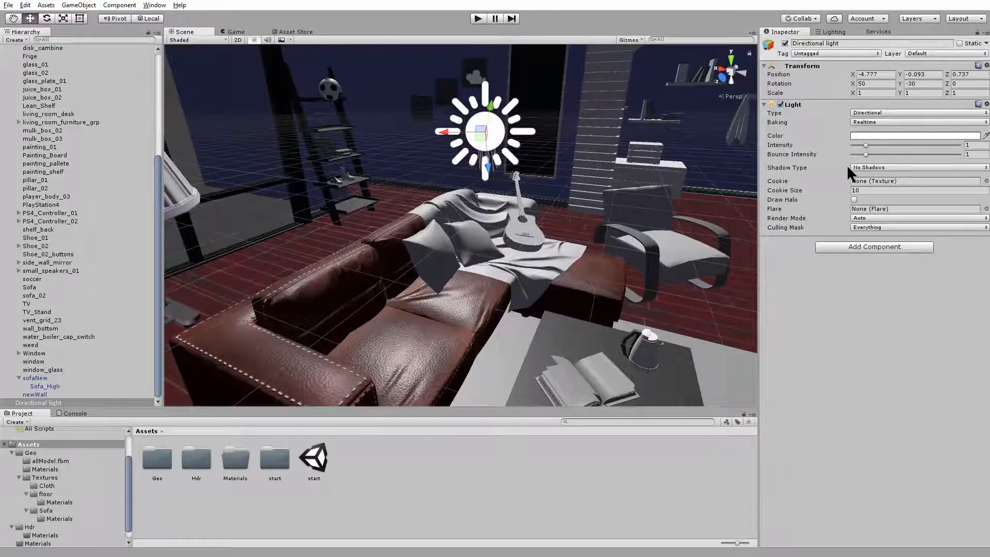
pyautogui.click(876, 169)
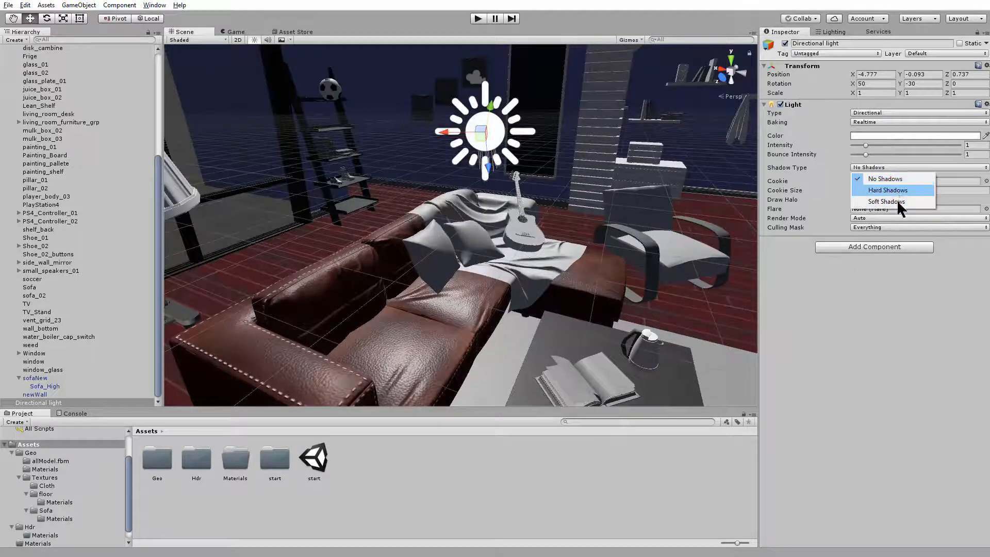
pyautogui.click(897, 190)
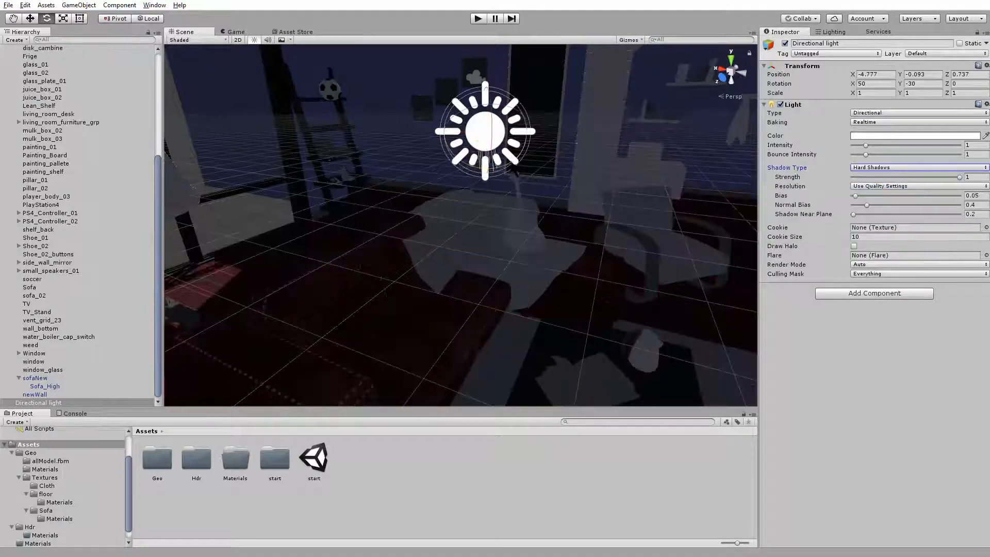
pyautogui.moveTo(487, 168)
pyautogui.mouseDown()
pyautogui.moveTo(466, 155)
pyautogui.moveTo(456, 164)
pyautogui.moveTo(475, 158)
pyautogui.mouseUp()
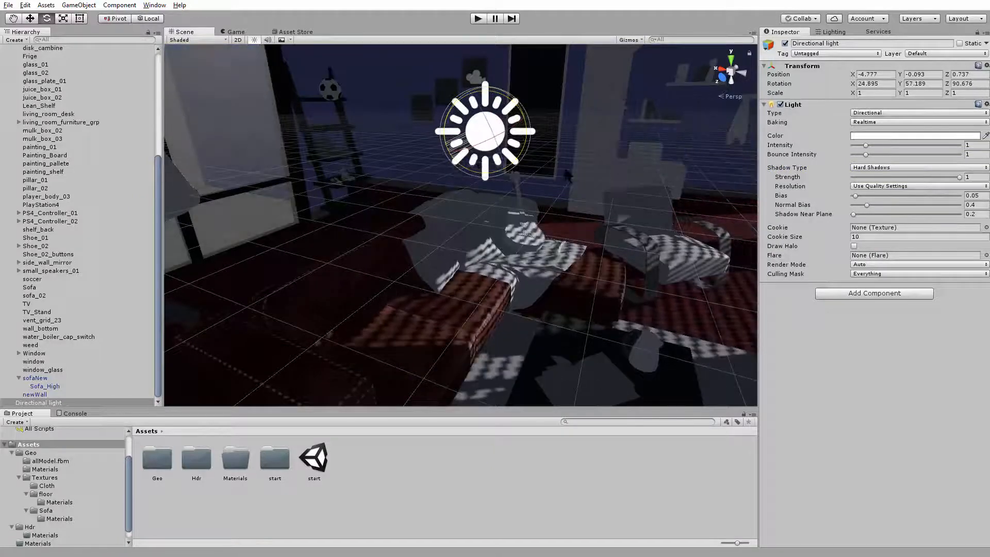
# Try Soft Shadows on the directional light for comparison and set it back to Hard Shadows
pyautogui.click(870, 169)
pyautogui.click(887, 206)
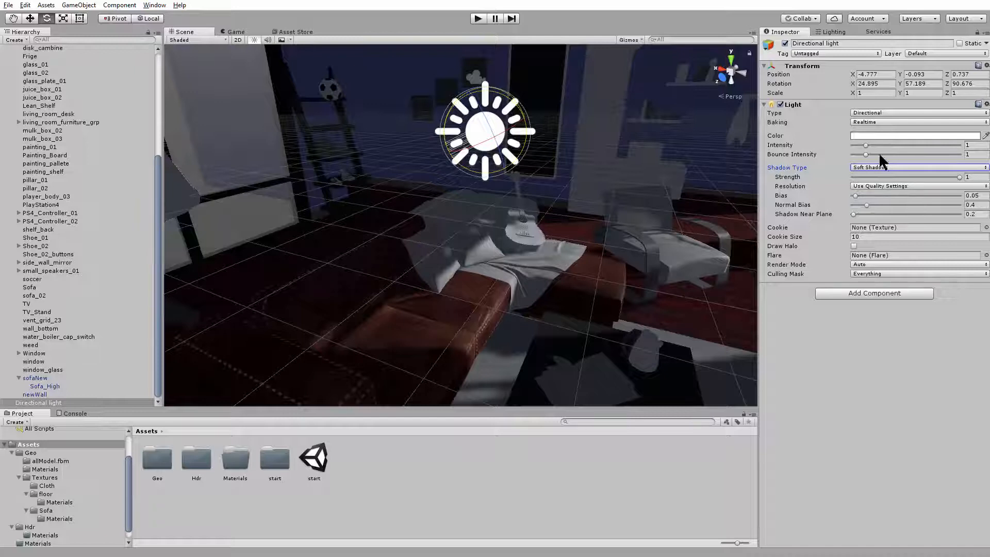
pyautogui.click(878, 166)
pyautogui.click(872, 191)
# Inspect the shadows on the sofa and cloth up close and set the light's shadow resolution to Very High Resolution
pyautogui.keyDown('alt'); pyautogui.moveTo(608, 227); pyautogui.dragTo(530, 216); pyautogui.keyUp('alt')
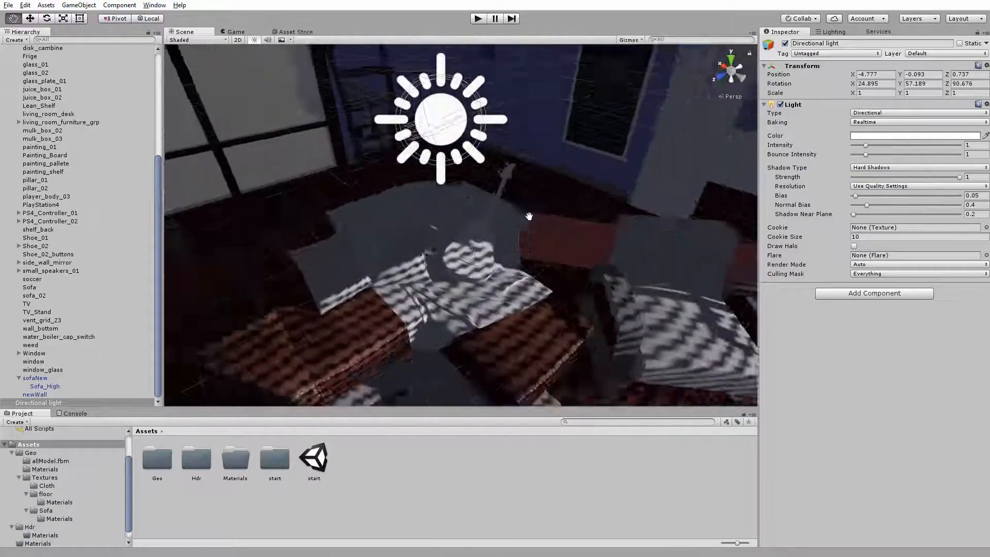
pyautogui.keyDown('alt'); pyautogui.moveTo(529, 216); pyautogui.dragTo(524, 199, button='middle'); pyautogui.keyUp('alt')
pyautogui.keyDown('alt'); pyautogui.moveTo(524, 199); pyautogui.dragTo(491, 237, button='right'); pyautogui.keyUp('alt')
pyautogui.keyDown('alt'); pyautogui.moveTo(491, 236); pyautogui.dragTo(557, 230, button='middle'); pyautogui.keyUp('alt')
pyautogui.keyDown('alt'); pyautogui.moveTo(493, 230); pyautogui.dragTo(536, 233, button='right'); pyautogui.keyUp('alt')
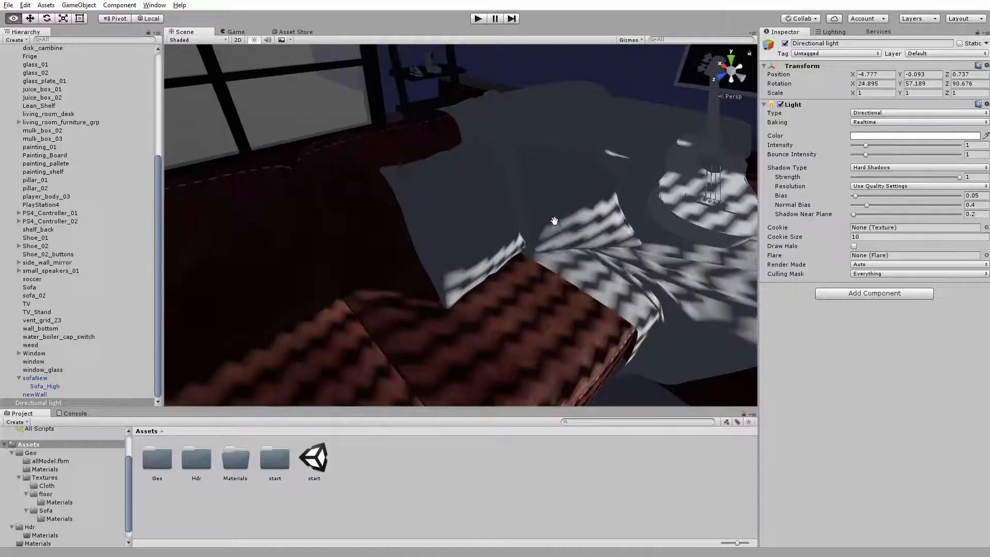
pyautogui.keyDown('alt'); pyautogui.moveTo(554, 221); pyautogui.dragTo(535, 232, button='middle'); pyautogui.keyUp('alt')
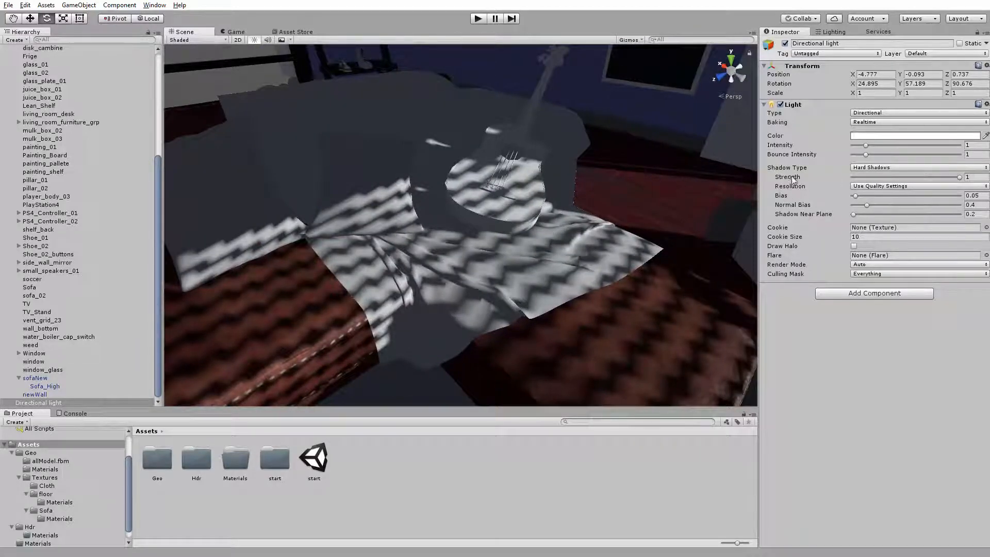
pyautogui.click(885, 188)
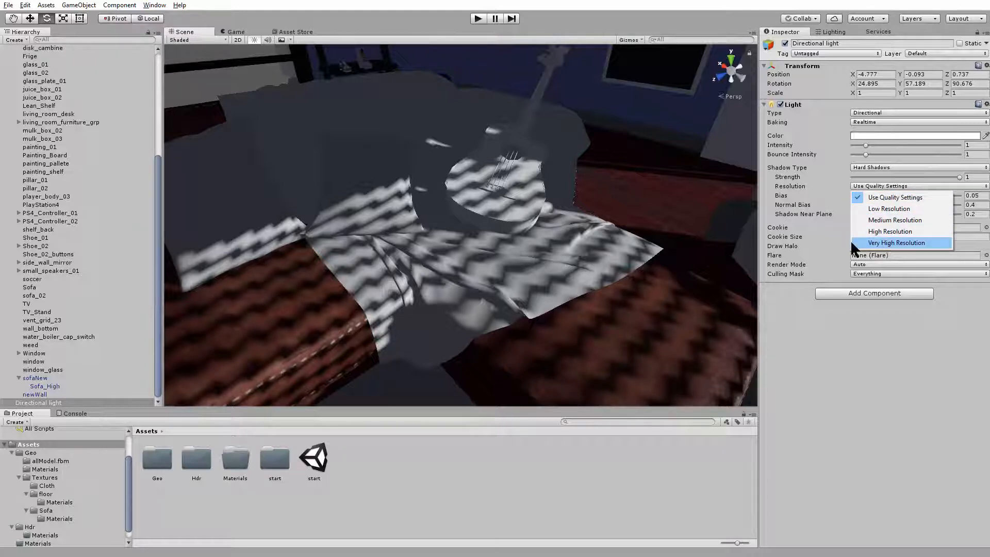
pyautogui.click(897, 245)
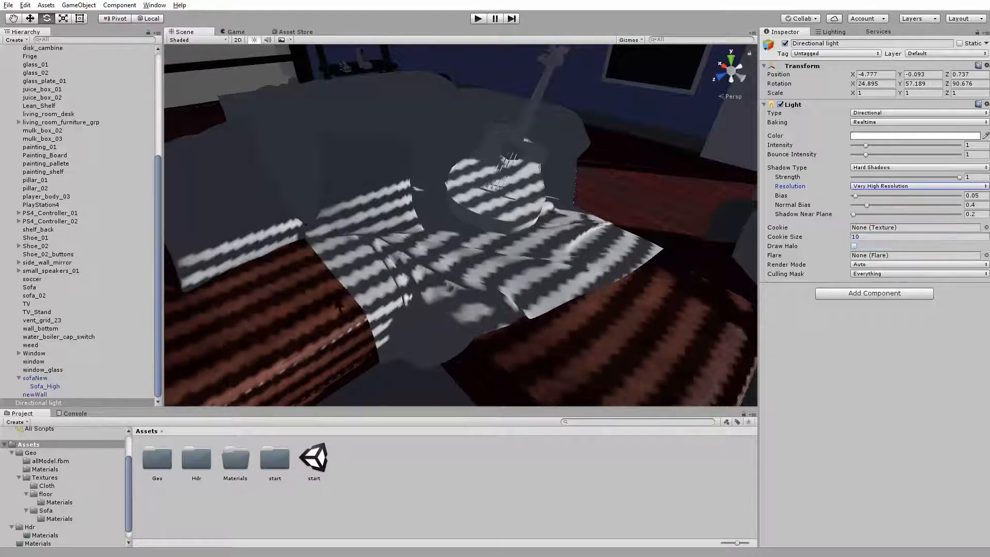
# Check the sharper shadows around the guitar and set the directional light's shadow type to Soft Shadows
pyautogui.scroll(5, 425, 245)
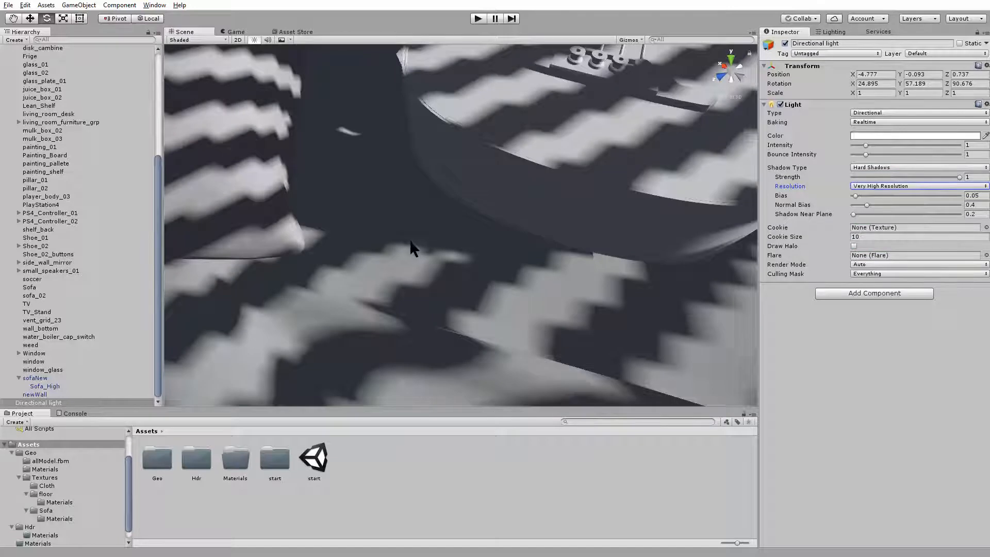
pyautogui.scroll(-5, 410, 243)
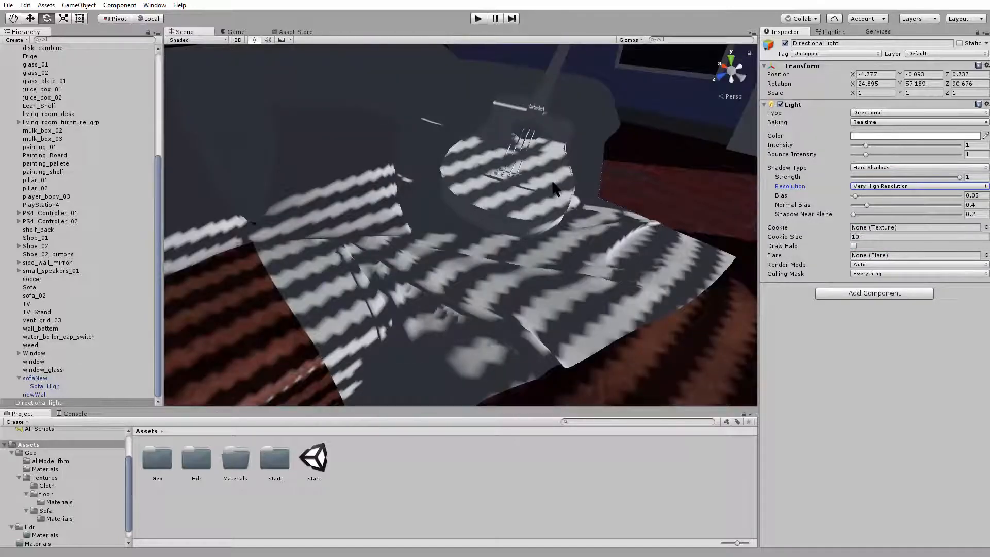
pyautogui.scroll(-4, 513, 216)
pyautogui.scroll(2, 486, 230)
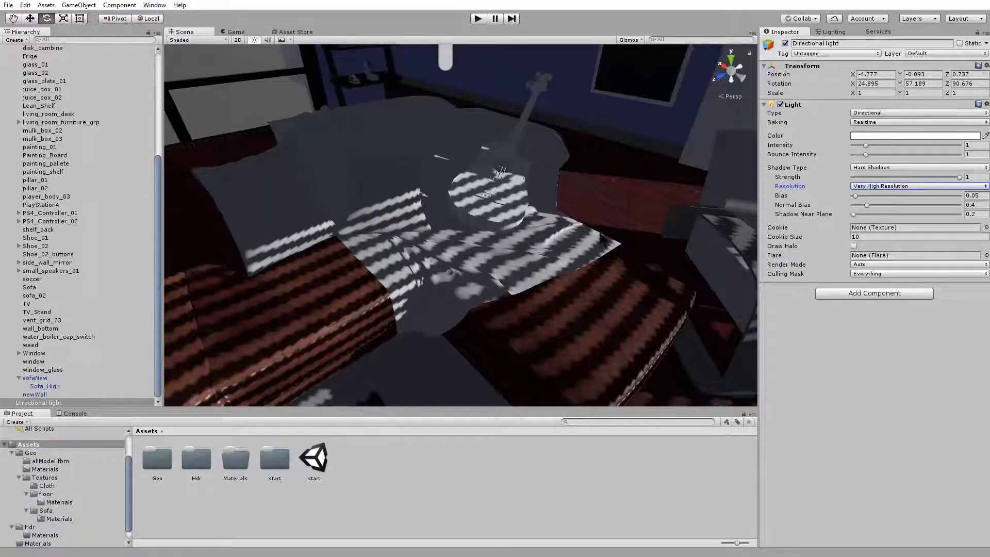
pyautogui.click(898, 167)
pyautogui.click(904, 199)
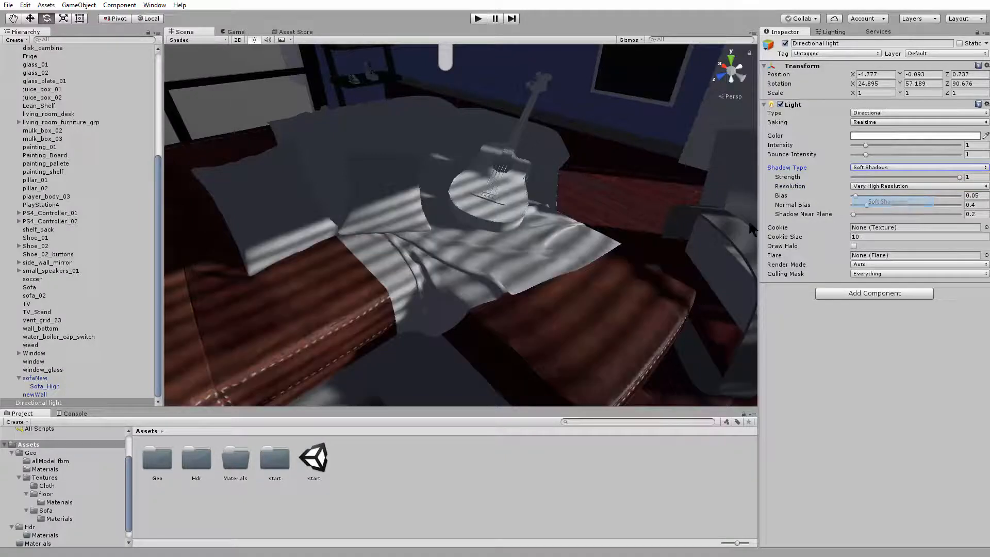
# Set the directional light's shadow type to Hard Shadows and open the project's Quality settings
pyautogui.click(894, 167)
pyautogui.click(884, 188)
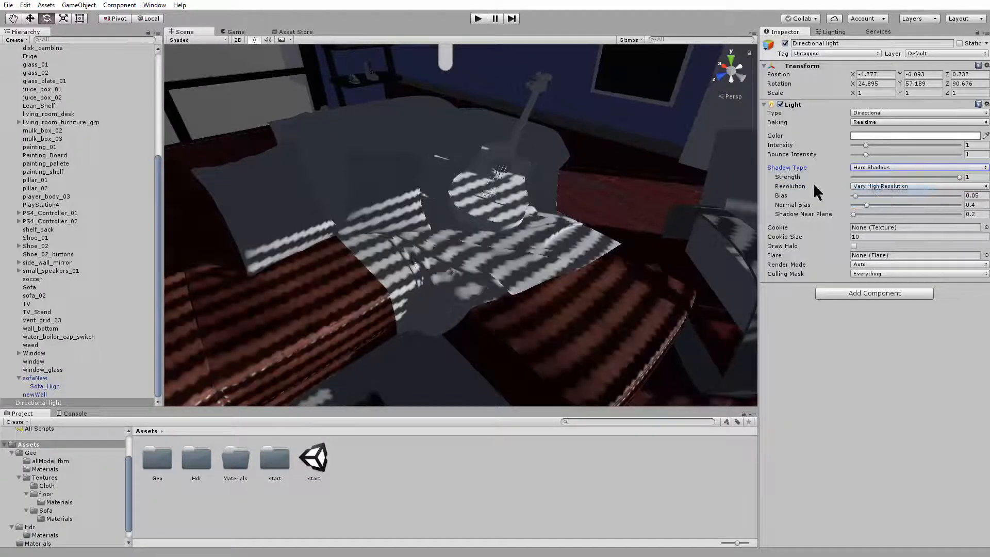
pyautogui.scroll(-3, 495, 262)
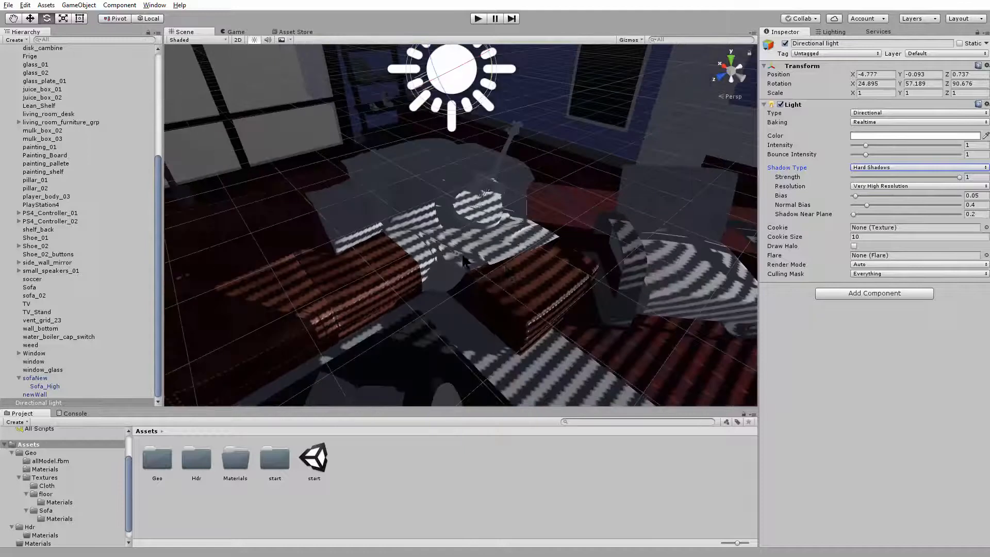
pyautogui.scroll(2, 438, 245)
pyautogui.click(25, 5)
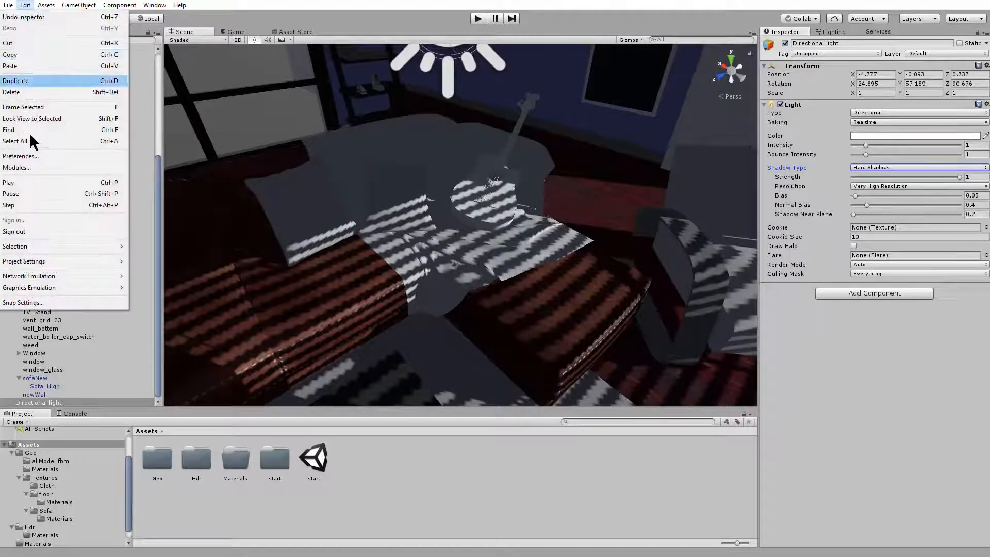
pyautogui.moveTo(61, 265)
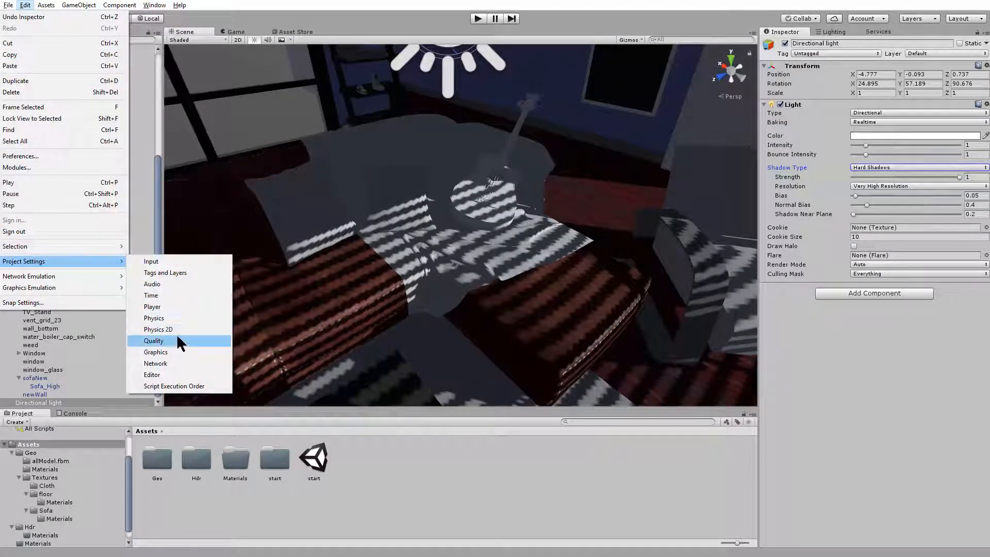
pyautogui.click(170, 338)
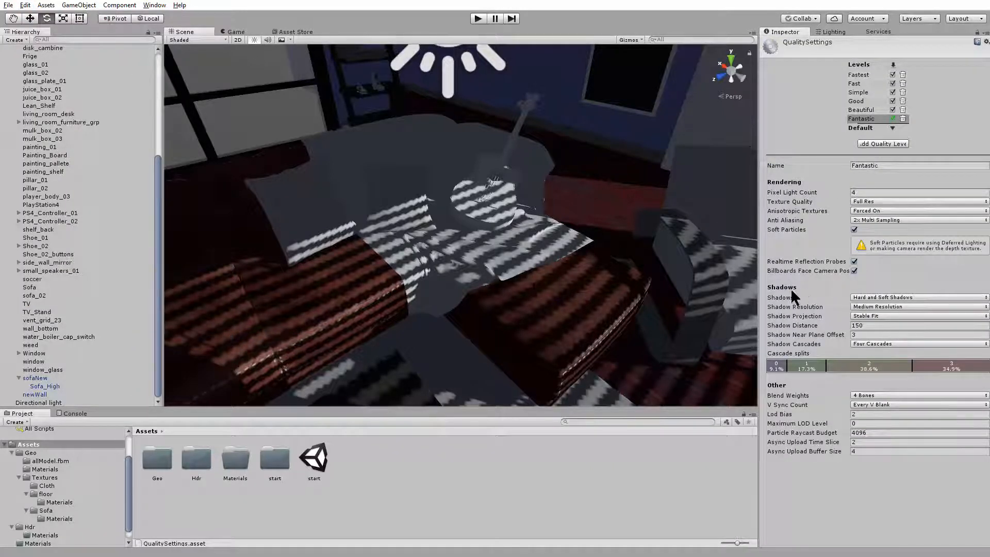
# Try Close Fit as the shadow projection and inspect the shadow edges on the sofa, cloth and guitar
pyautogui.click(876, 308)
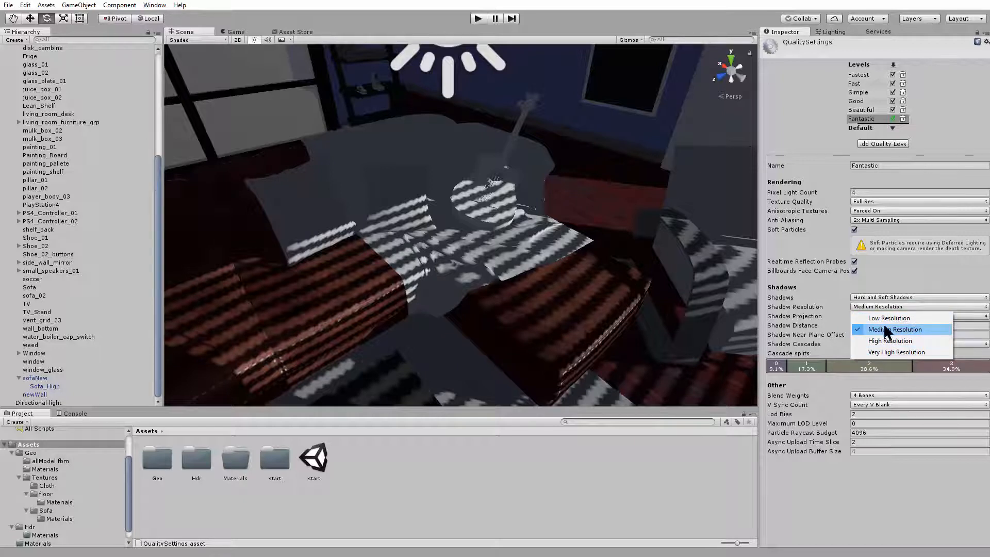
pyautogui.click(815, 471)
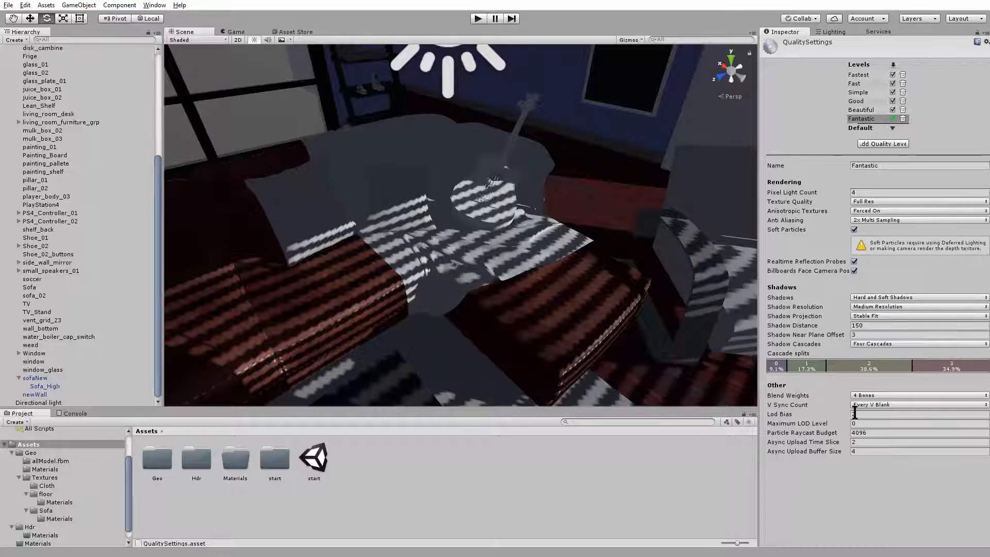
pyautogui.click(886, 316)
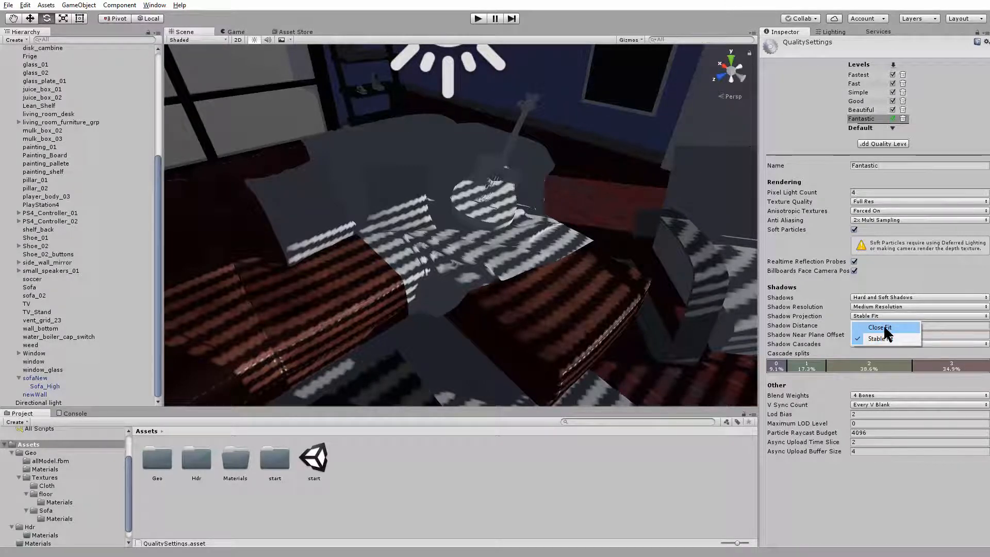
pyautogui.click(883, 327)
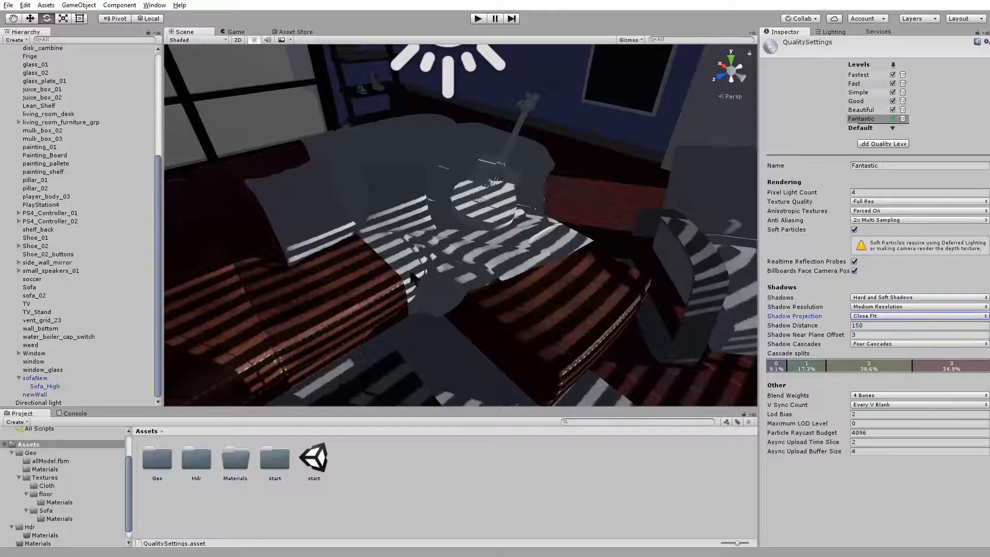
pyautogui.scroll(8, 416, 271)
pyautogui.scroll(-8, 415, 271)
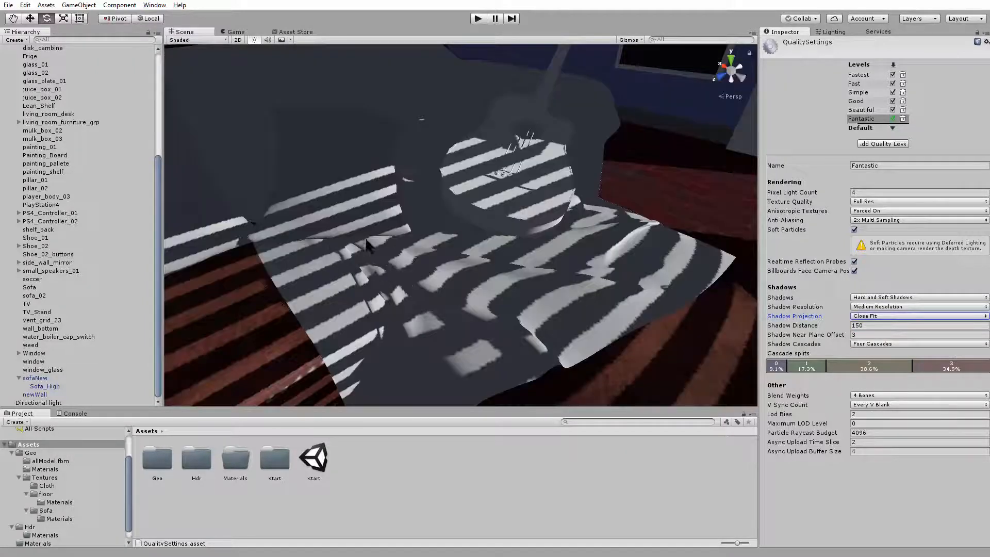
pyautogui.scroll(-6, 596, 256)
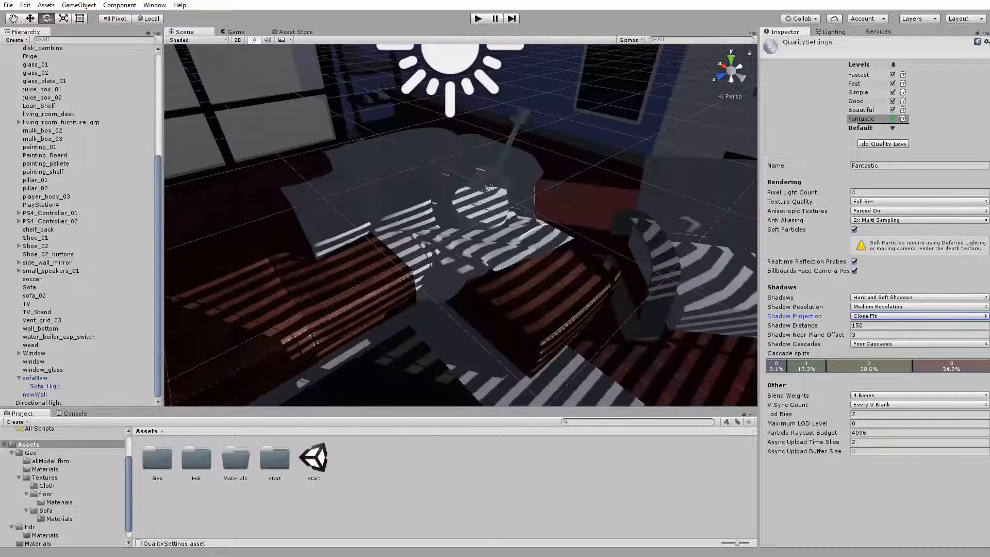
pyautogui.scroll(3, 597, 256)
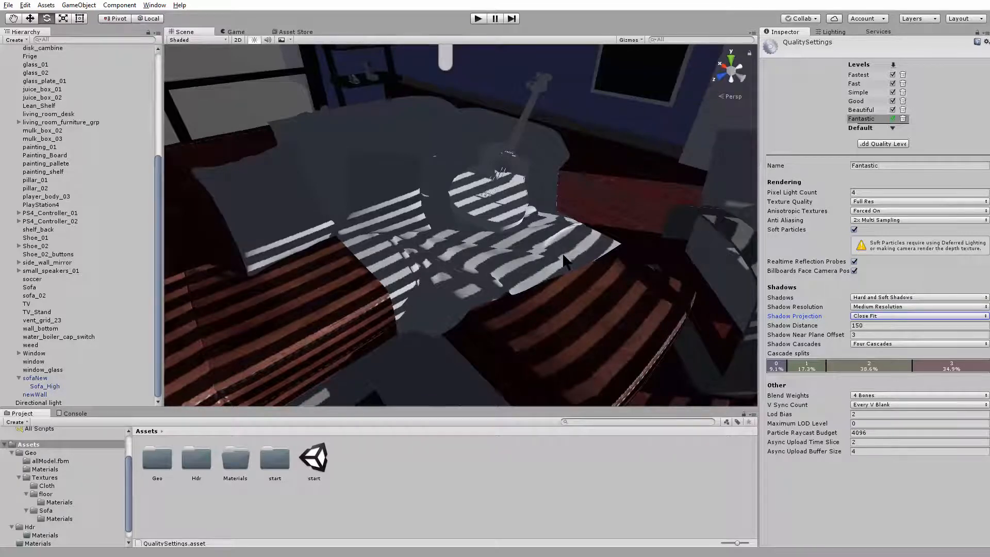
pyautogui.scroll(-3, 563, 255)
pyautogui.scroll(4, 563, 255)
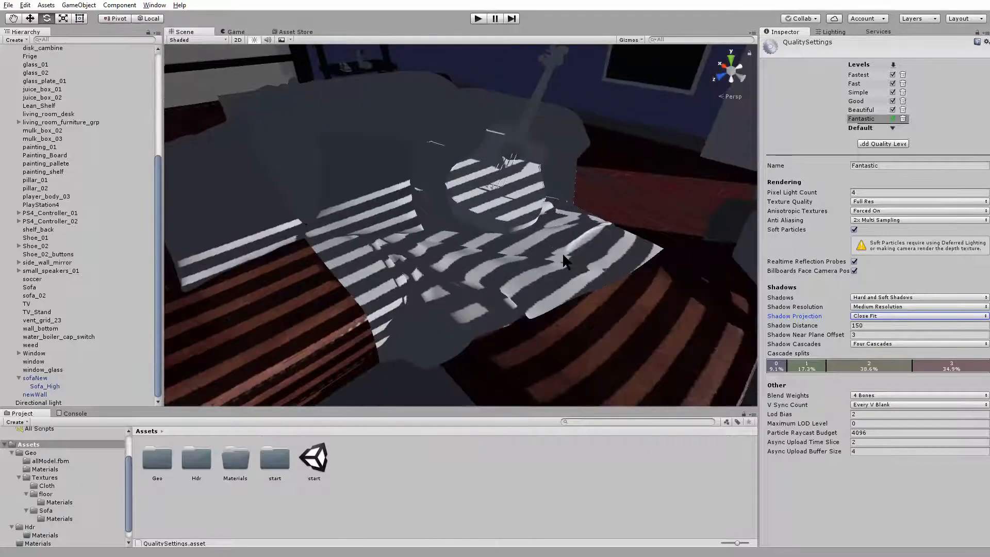
# Compare the Stable Fit and Close Fit shadow projections and set the projection to Stable Fit
pyautogui.click(878, 317)
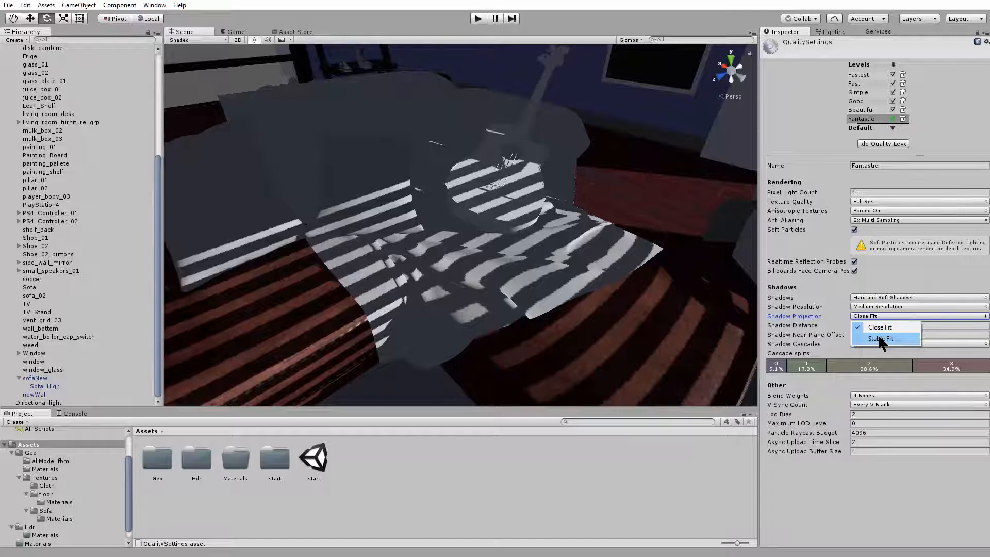
pyautogui.click(880, 338)
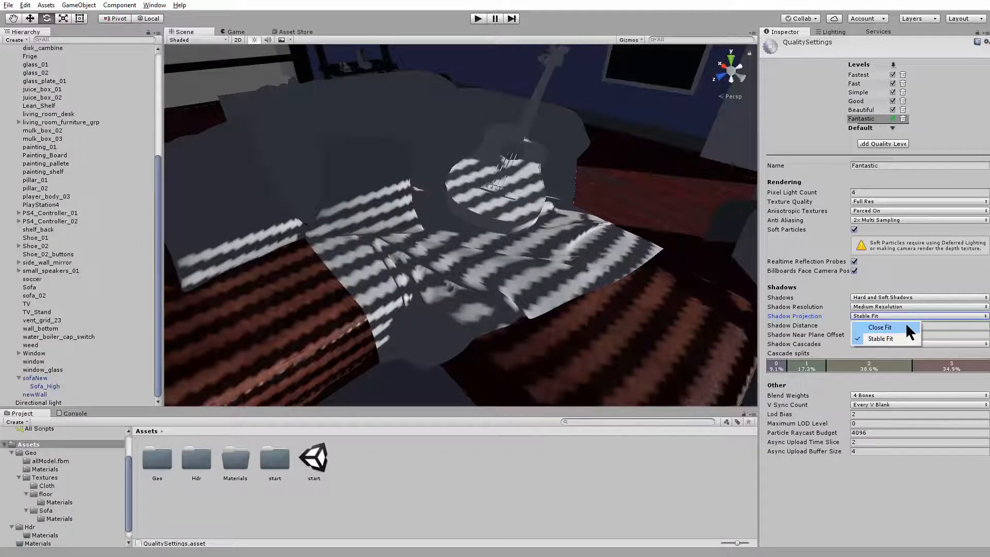
pyautogui.click(908, 329)
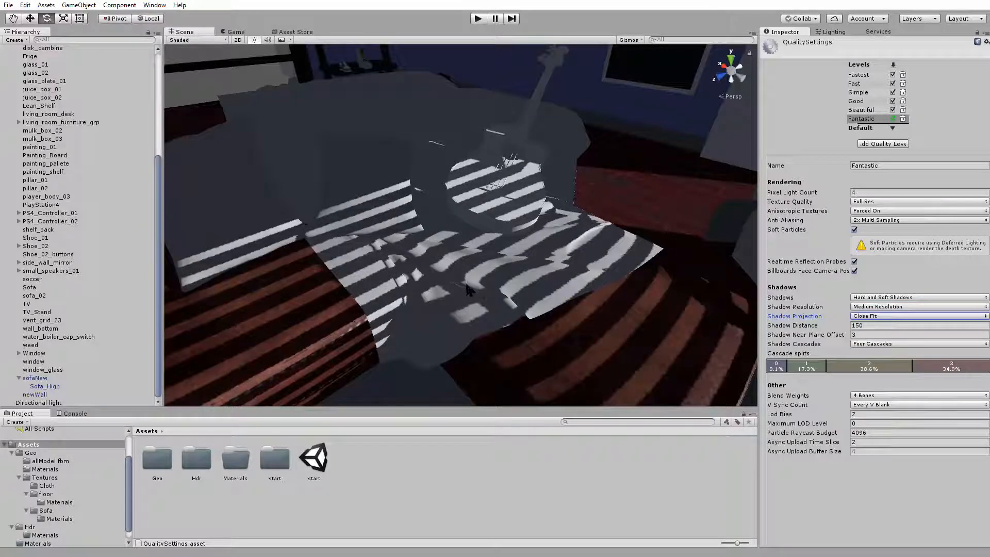
pyautogui.click(902, 313)
pyautogui.click(890, 324)
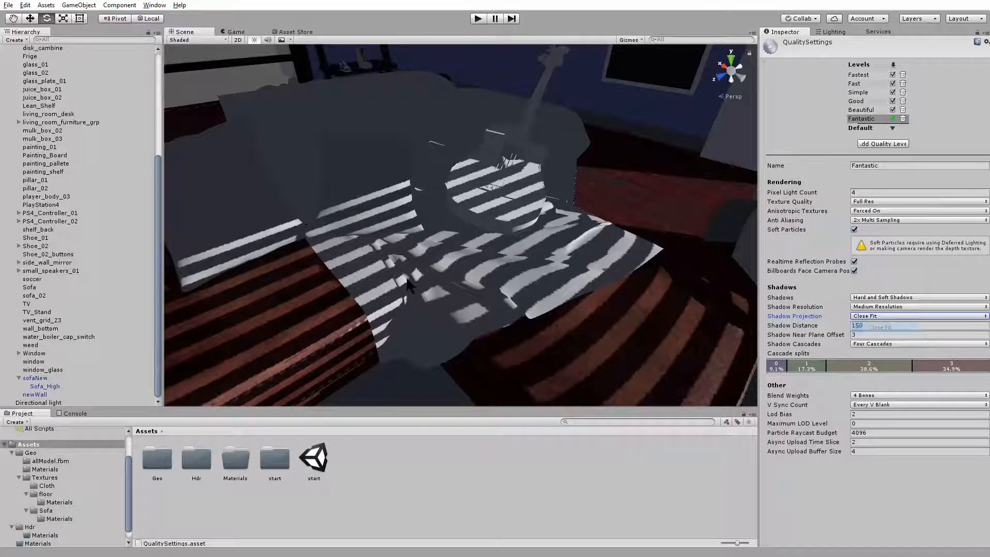
pyautogui.click(892, 316)
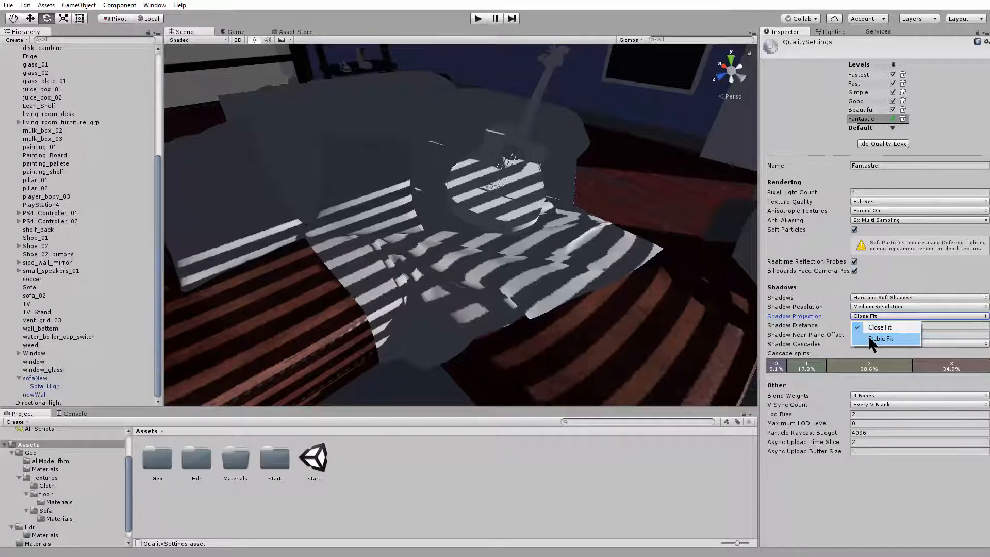
pyautogui.click(877, 338)
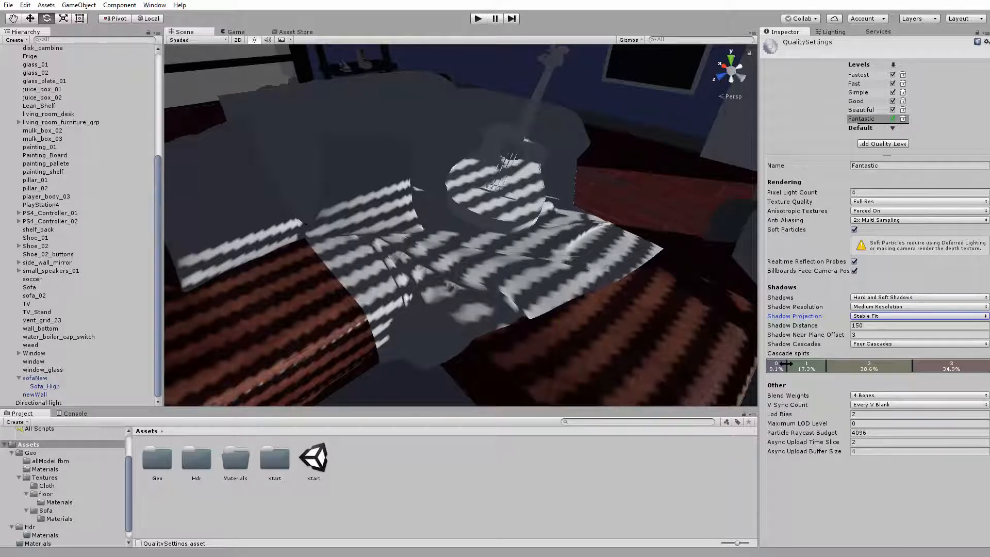
# Shrink the first shadow cascade split, cascade 0, to about 2.4%
pyautogui.moveTo(786, 363); pyautogui.dragTo(785, 365)
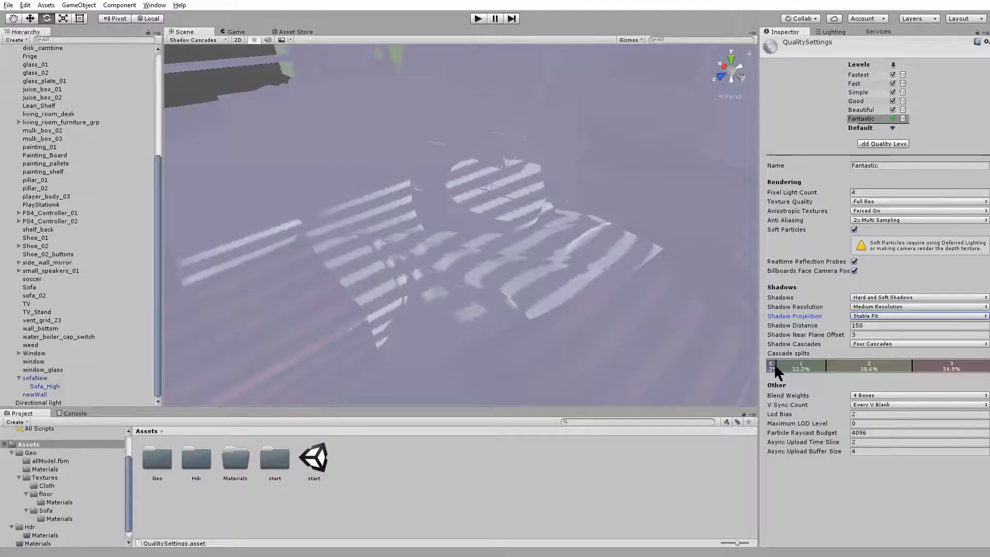
pyautogui.moveTo(775, 363); pyautogui.dragTo(772, 364)
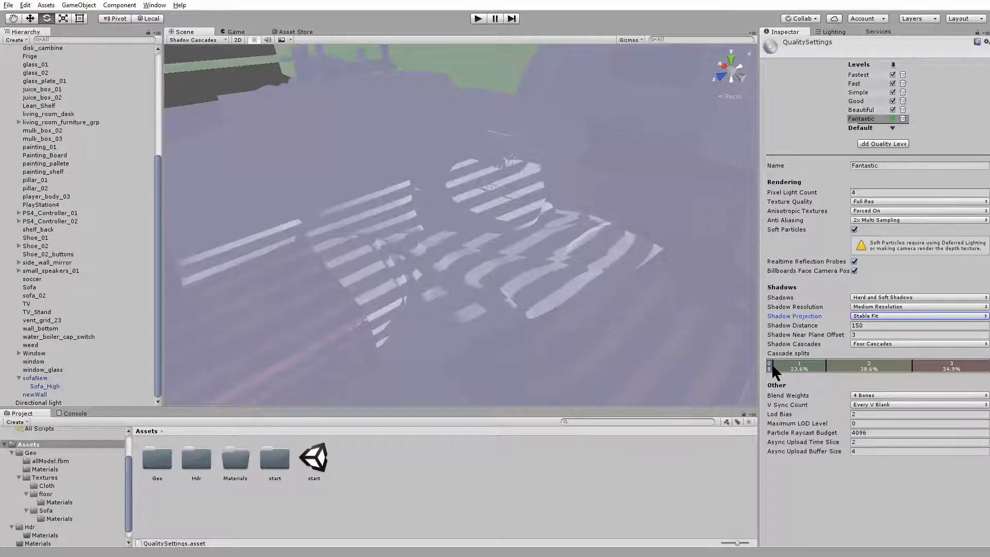
pyautogui.moveTo(772, 363); pyautogui.dragTo(772, 364)
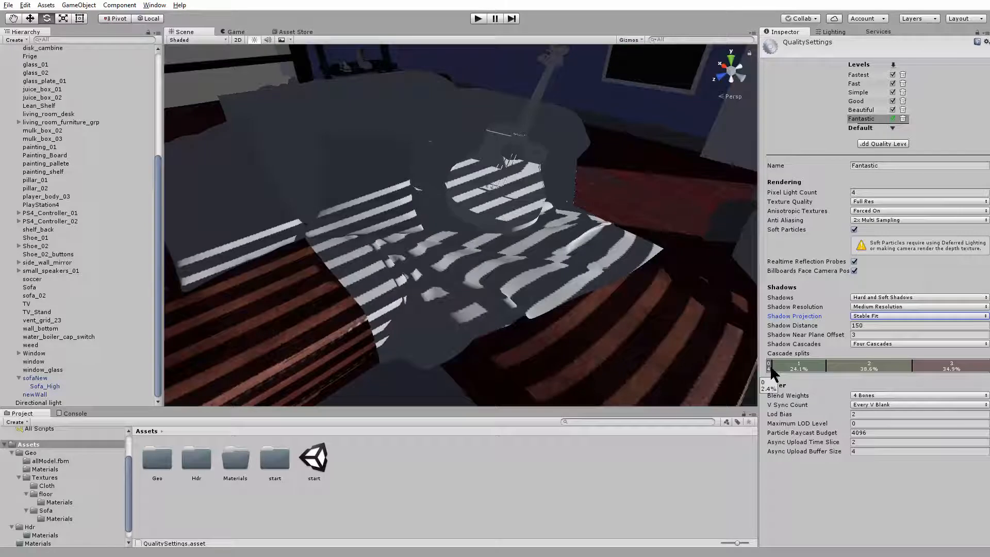
pyautogui.moveTo(770, 365); pyautogui.dragTo(771, 364)
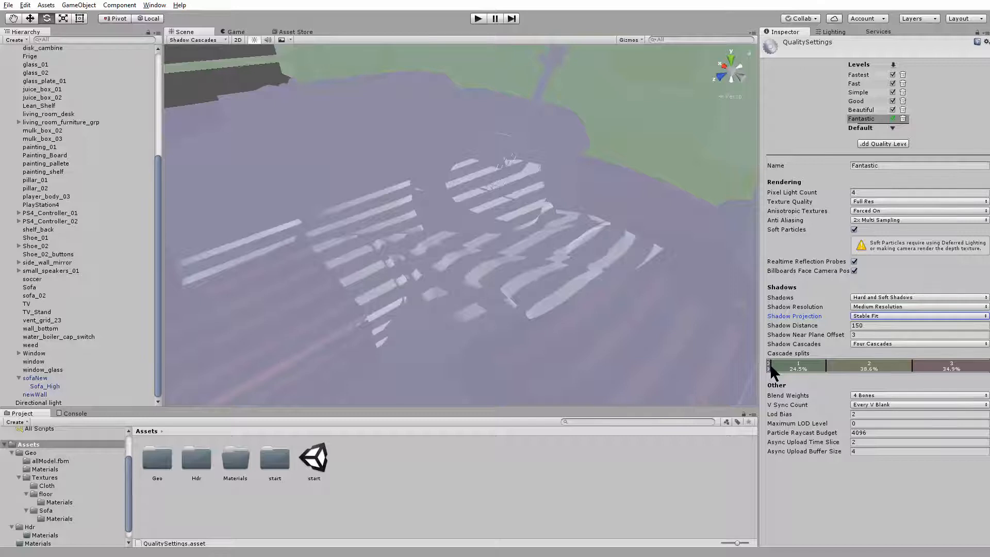
# Shrink the second shadow cascade split, cascade 1, to about 7% and check the shadows in the room
pyautogui.moveTo(770, 364)
pyautogui.mouseDown()
pyautogui.moveTo(822, 364)
pyautogui.moveTo(789, 365)
pyautogui.mouseUp()
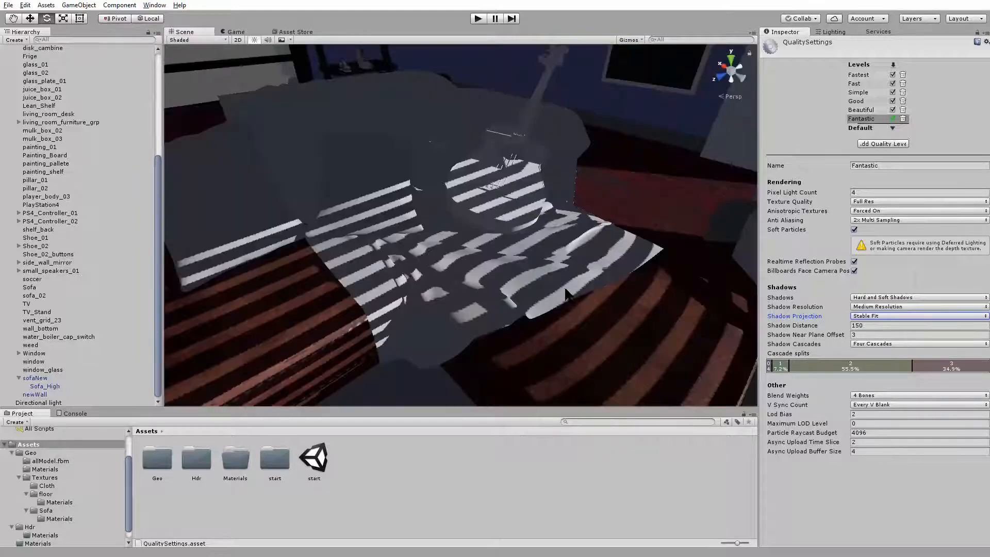
pyautogui.moveTo(772, 366); pyautogui.dragTo(789, 366)
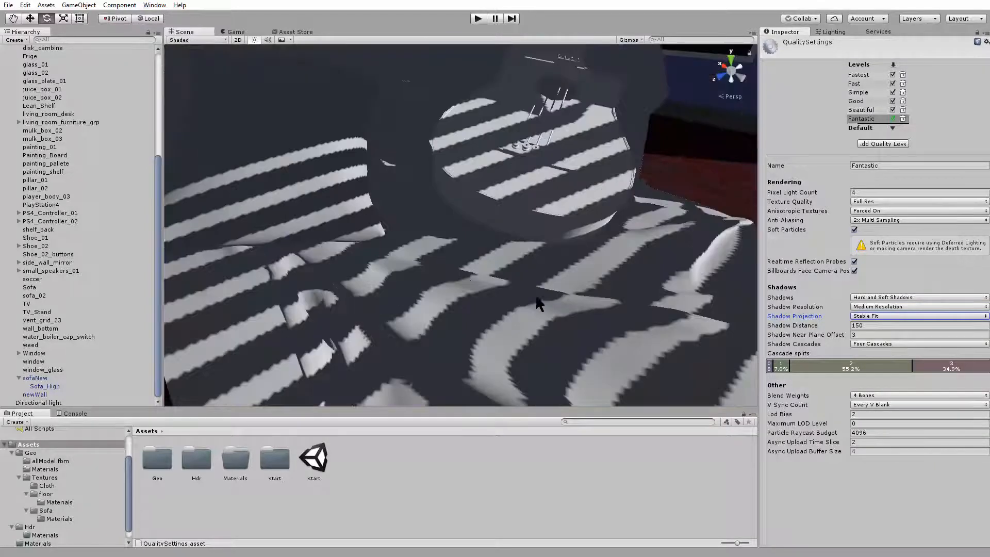
pyautogui.scroll(-9, 461, 226)
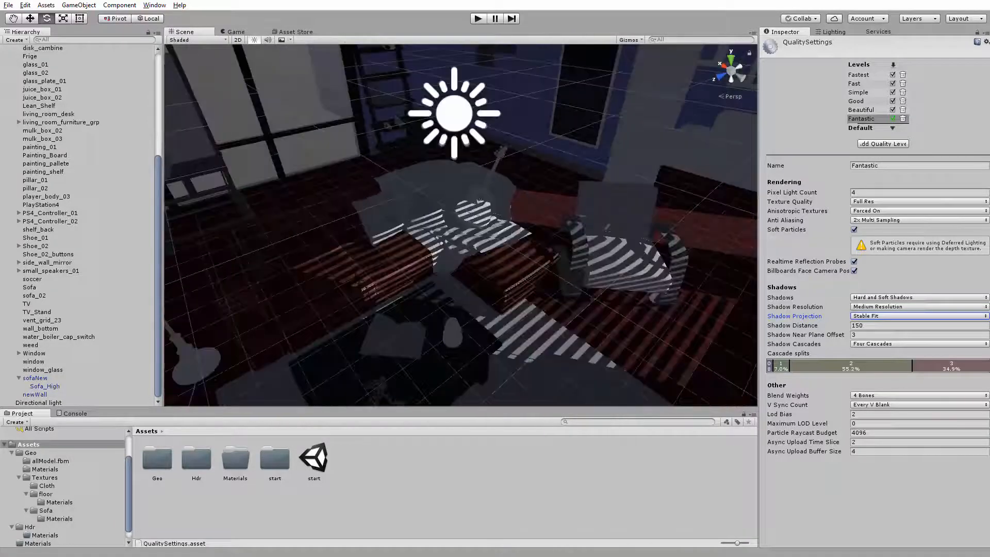
# View the room from outside its windows and shrink cascade 1 further so cascade 2 spans about 61.1%
pyautogui.keyDown('alt'); pyautogui.moveTo(459, 269); pyautogui.dragTo(289, 247); pyautogui.keyUp('alt')
pyautogui.scroll(-12, 451, 266)
pyautogui.keyDown('alt'); pyautogui.moveTo(289, 247); pyautogui.dragTo(581, 342, button='right'); pyautogui.keyUp('alt')
pyautogui.keyDown('alt'); pyautogui.moveTo(382, 283); pyautogui.dragTo(442, 287); pyautogui.keyUp('alt')
pyautogui.keyDown('alt'); pyautogui.moveTo(442, 287); pyautogui.dragTo(511, 321, button='right'); pyautogui.keyUp('alt')
pyautogui.keyDown('alt'); pyautogui.moveTo(510, 322); pyautogui.dragTo(420, 315); pyautogui.keyUp('alt')
pyautogui.keyDown('alt'); pyautogui.moveTo(420, 316); pyautogui.dragTo(438, 325, button='right'); pyautogui.keyUp('alt')
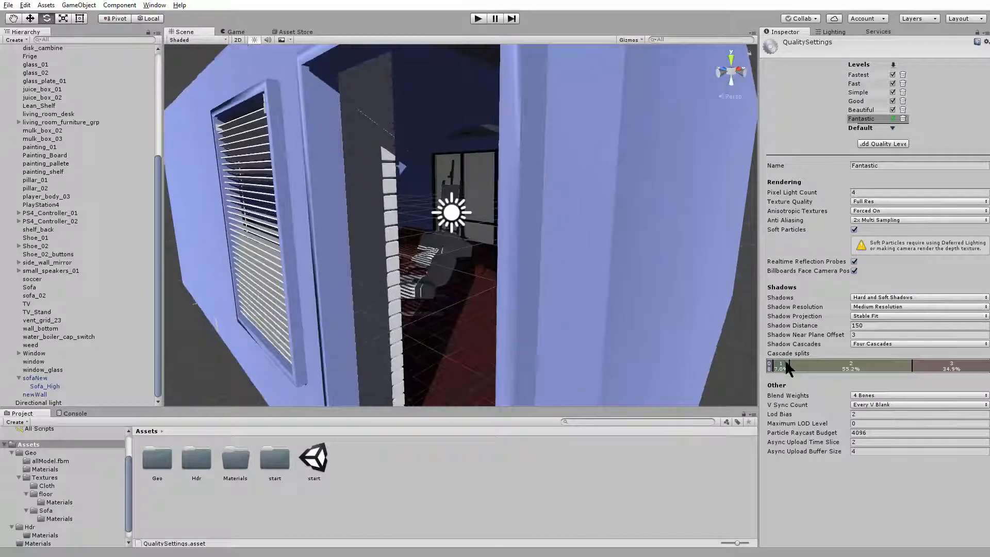
pyautogui.moveTo(788, 363); pyautogui.dragTo(775, 363)
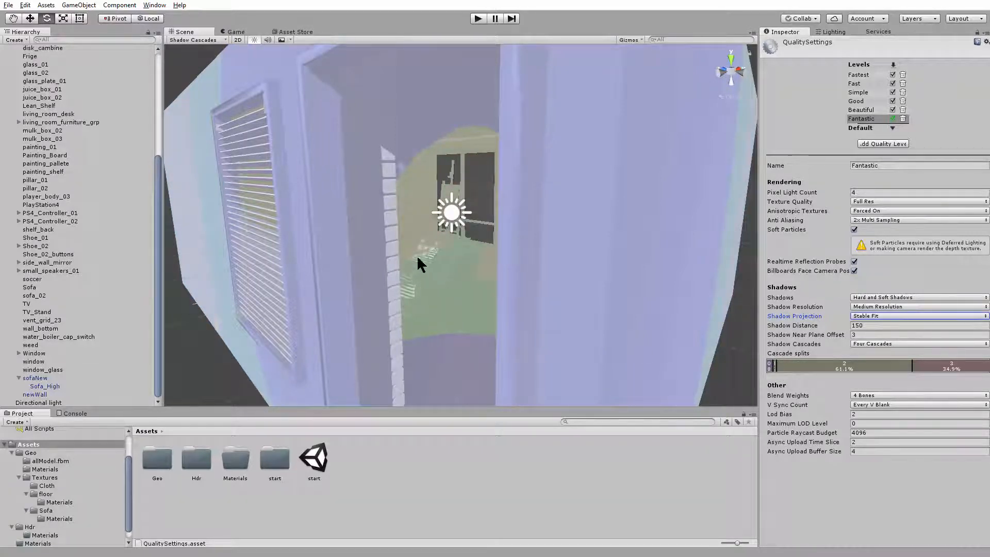
pyautogui.keyDown('alt'); pyautogui.moveTo(429, 266); pyautogui.dragTo(435, 264); pyautogui.keyUp('alt')
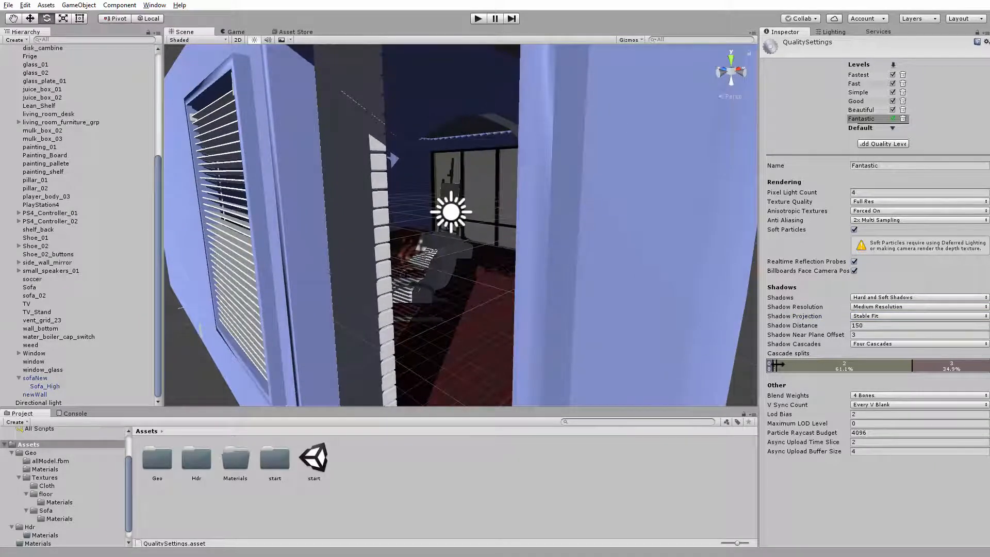
# Readjust the cascade splits to about 22.7% for cascade 1 and 37.9% for cascade 2, and return to the sofa view
pyautogui.moveTo(777, 363)
pyautogui.mouseDown()
pyautogui.moveTo(800, 363)
pyautogui.moveTo(776, 362)
pyautogui.mouseUp()
pyautogui.moveTo(459, 309)
pyautogui.keyDown('alt'); pyautogui.mouseDown()
pyautogui.moveTo(540, 303)
pyautogui.moveTo(641, 330)
pyautogui.mouseUp(); pyautogui.keyUp('alt')
pyautogui.moveTo(567, 303)
pyautogui.keyDown('alt'); pyautogui.mouseDown()
pyautogui.moveTo(510, 307)
pyautogui.moveTo(588, 338)
pyautogui.moveTo(611, 296)
pyautogui.moveTo(593, 325)
pyautogui.mouseUp(); pyautogui.keyUp('alt')
pyautogui.moveTo(593, 325)
pyautogui.keyDown('alt'); pyautogui.mouseDown(button='right')
pyautogui.moveTo(565, 310)
pyautogui.moveTo(597, 312)
pyautogui.mouseUp(button='right'); pyautogui.keyUp('alt')
pyautogui.keyDown('alt'); pyautogui.moveTo(597, 312); pyautogui.dragTo(608, 283); pyautogui.keyUp('alt')
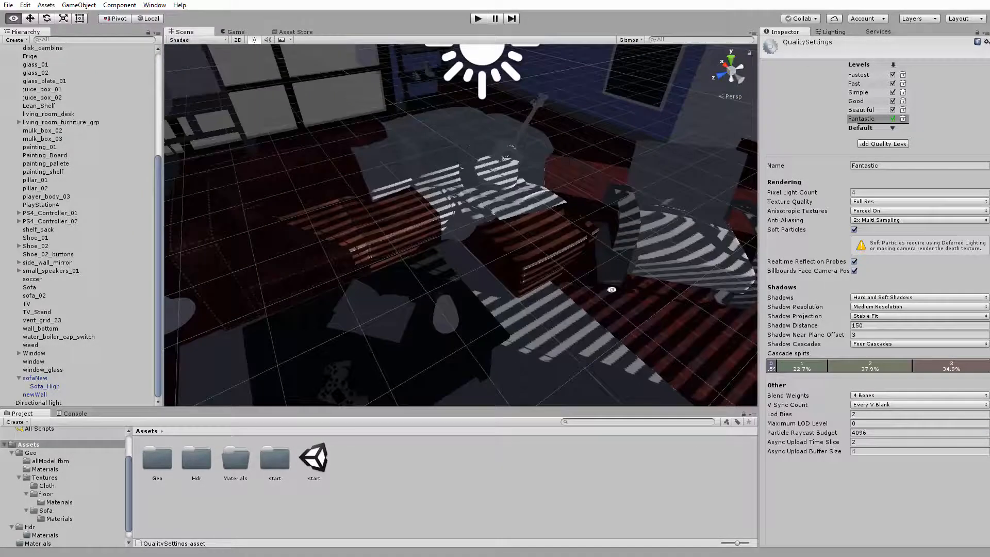
# Set the directional light's shadow type to Soft Shadows
pyautogui.click(484, 79)
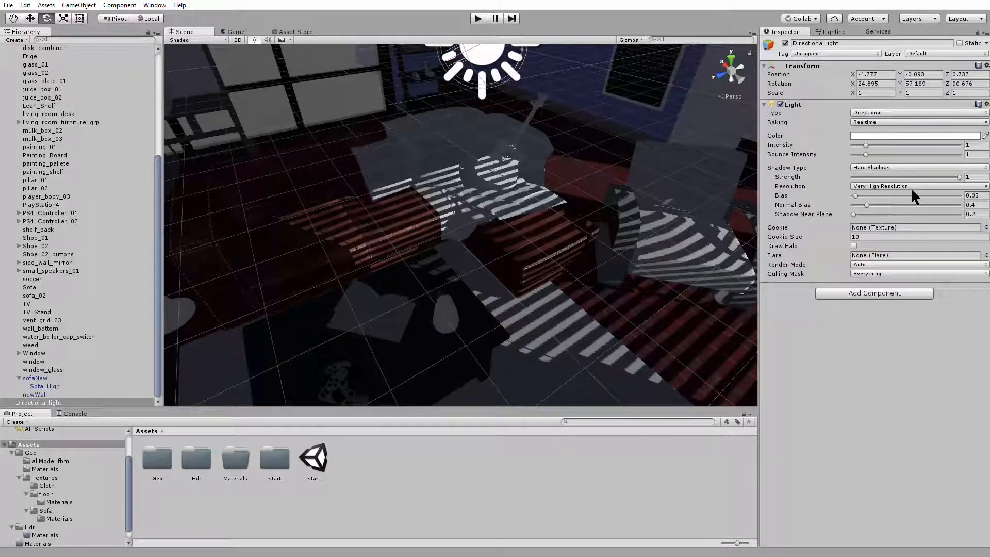
pyautogui.click(900, 167)
pyautogui.click(902, 202)
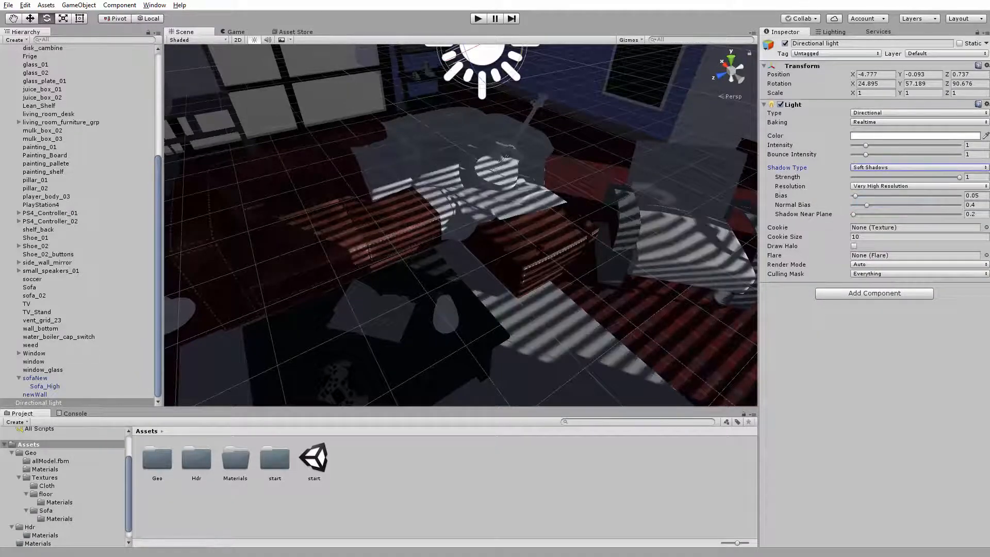
# Rotate the directional light to about X 24.902, Y 54.926, Z 89.723
pyautogui.keyDown('alt'); pyautogui.moveTo(361, 263); pyautogui.dragTo(372, 292); pyautogui.keyUp('alt')
pyautogui.keyDown('alt'); pyautogui.scroll(-8, 431, 233); pyautogui.keyUp('alt')
pyautogui.keyDown('alt'); pyautogui.moveTo(432, 233); pyautogui.dragTo(393, 149); pyautogui.keyUp('alt')
pyautogui.press('e')
pyautogui.keyDown('alt'); pyautogui.moveTo(431, 183); pyautogui.dragTo(606, 348); pyautogui.keyUp('alt')
pyautogui.scroll(3, 394, 239)
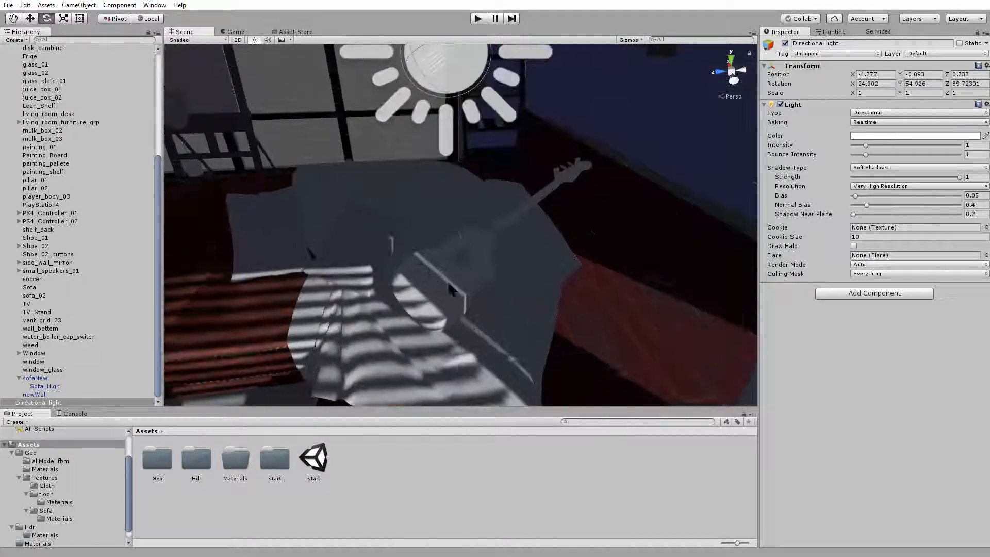
# Examine the soft shadows and lit areas around the sofa, armchair and the floor along the wall up close
pyautogui.keyDown('alt'); pyautogui.moveTo(330, 268); pyautogui.dragTo(484, 252); pyautogui.keyUp('alt')
pyautogui.scroll(-4, 480, 338)
pyautogui.scroll(6, 485, 253)
pyautogui.moveTo(448, 165); pyautogui.dragTo(407, 356, button='middle')
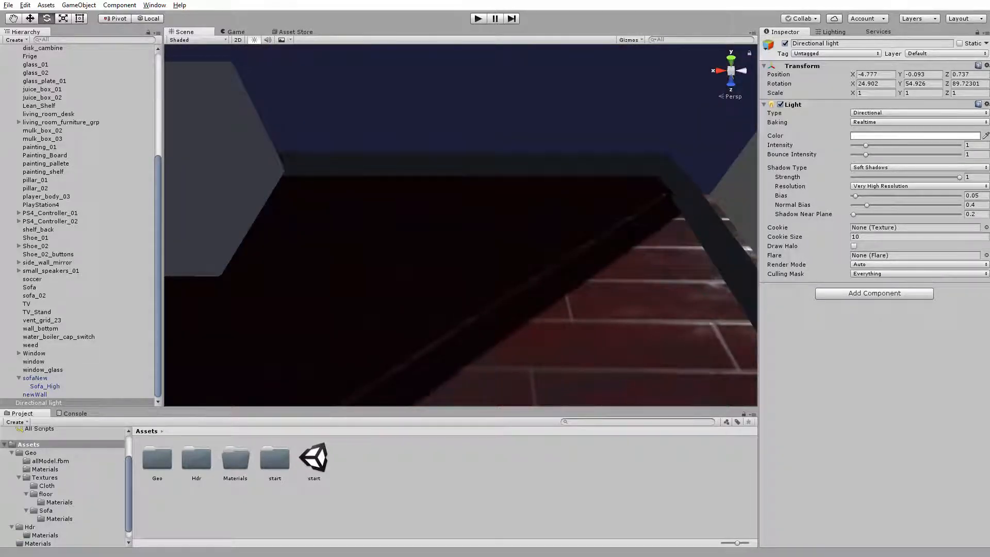
pyautogui.keyDown('alt'); pyautogui.moveTo(547, 227); pyautogui.dragTo(495, 211); pyautogui.keyUp('alt')
pyautogui.keyDown('alt'); pyautogui.moveTo(495, 211); pyautogui.dragTo(543, 221, button='right'); pyautogui.keyUp('alt')
pyautogui.keyDown('alt'); pyautogui.moveTo(557, 204); pyautogui.dragTo(548, 195); pyautogui.keyUp('alt')
pyautogui.keyDown('alt'); pyautogui.moveTo(548, 195); pyautogui.dragTo(616, 219, button='right'); pyautogui.keyUp('alt')
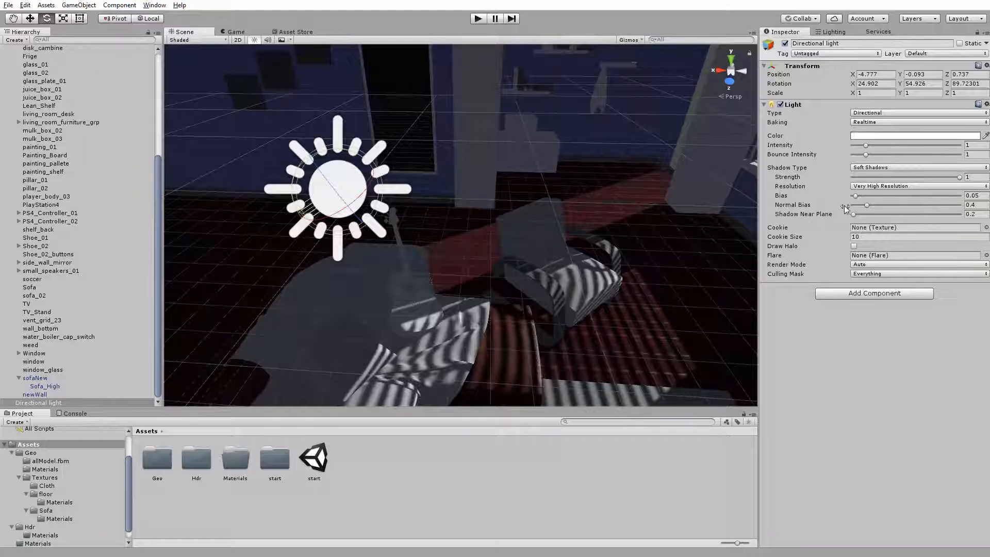
# Set the directional light's Normal Bias to 0
pyautogui.press('alt')
pyautogui.keyDown('alt'); pyautogui.moveTo(579, 210); pyautogui.dragTo(679, 240); pyautogui.keyUp('alt')
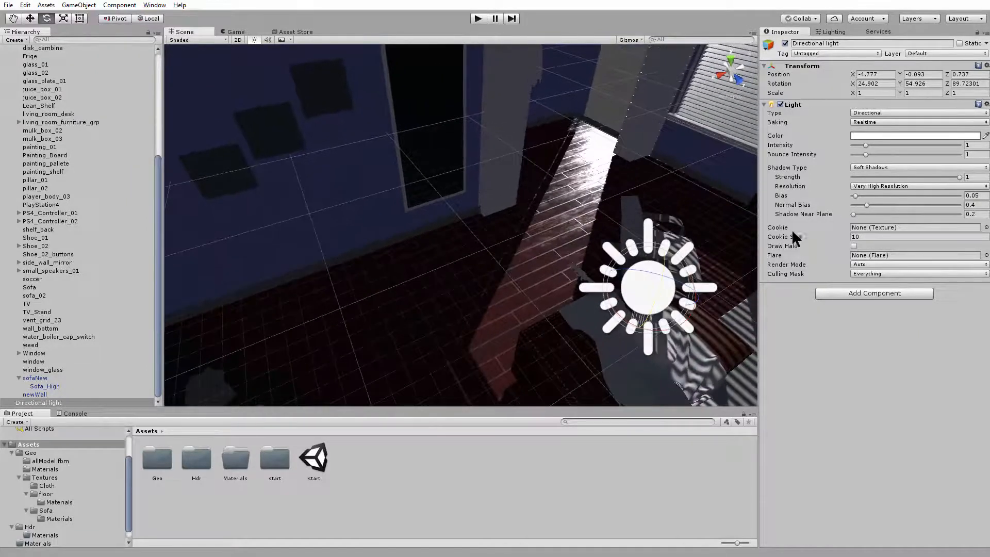
pyautogui.moveTo(867, 205); pyautogui.dragTo(827, 207)
# Examine the striped shadows on the sofa, the rug and the floor beneath the armchair up close
pyautogui.keyDown('alt'); pyautogui.moveTo(520, 194); pyautogui.dragTo(372, 192); pyautogui.keyUp('alt')
pyautogui.scroll(5, 372, 193)
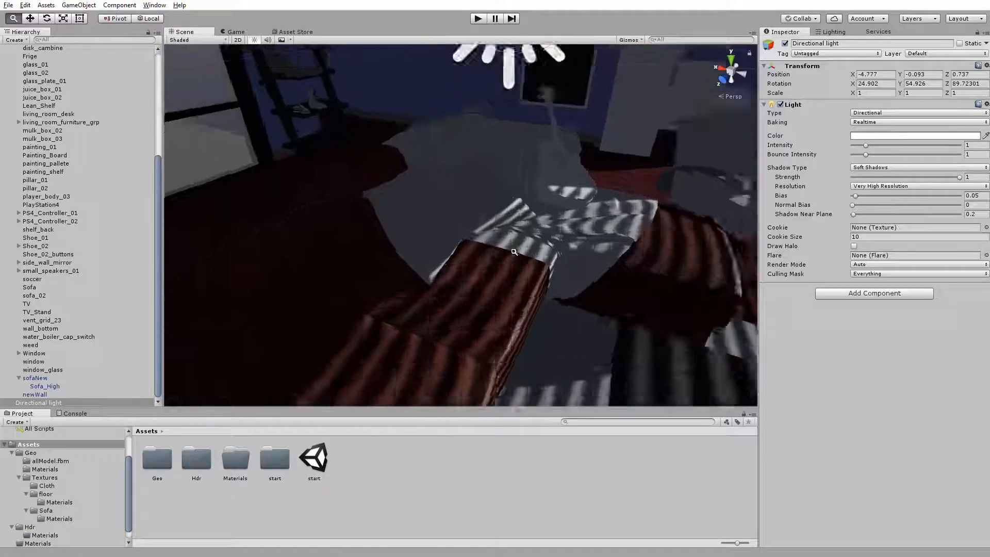
pyautogui.moveTo(546, 253); pyautogui.dragTo(502, 228, button='middle')
pyautogui.keyDown('alt'); pyautogui.moveTo(502, 228); pyautogui.dragTo(486, 240, button='right'); pyautogui.keyUp('alt')
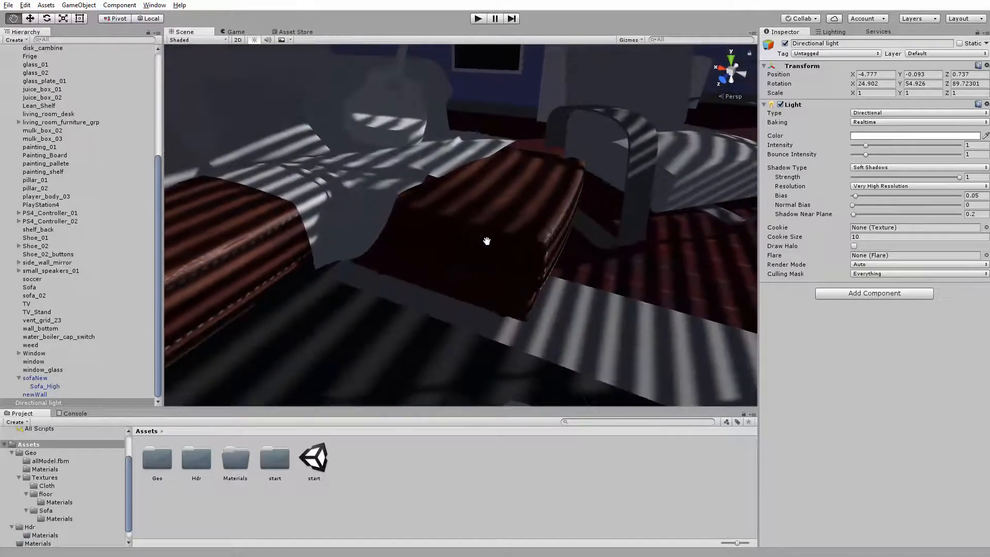
pyautogui.keyDown('alt'); pyautogui.moveTo(486, 241); pyautogui.dragTo(473, 248); pyautogui.keyUp('alt')
pyautogui.keyDown('alt'); pyautogui.moveTo(473, 248); pyautogui.dragTo(480, 275, button='right'); pyautogui.keyUp('alt')
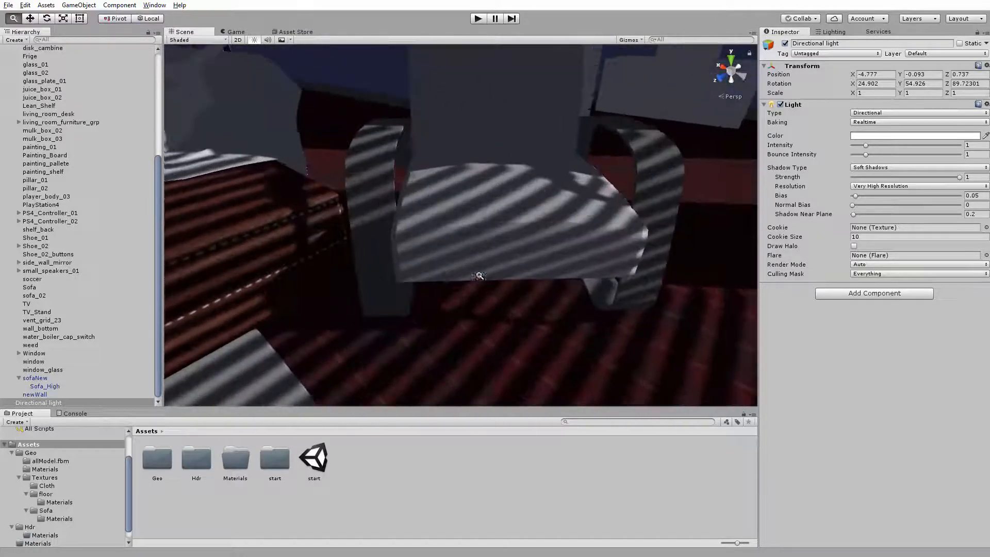
pyautogui.moveTo(479, 276); pyautogui.dragTo(469, 243, button='middle')
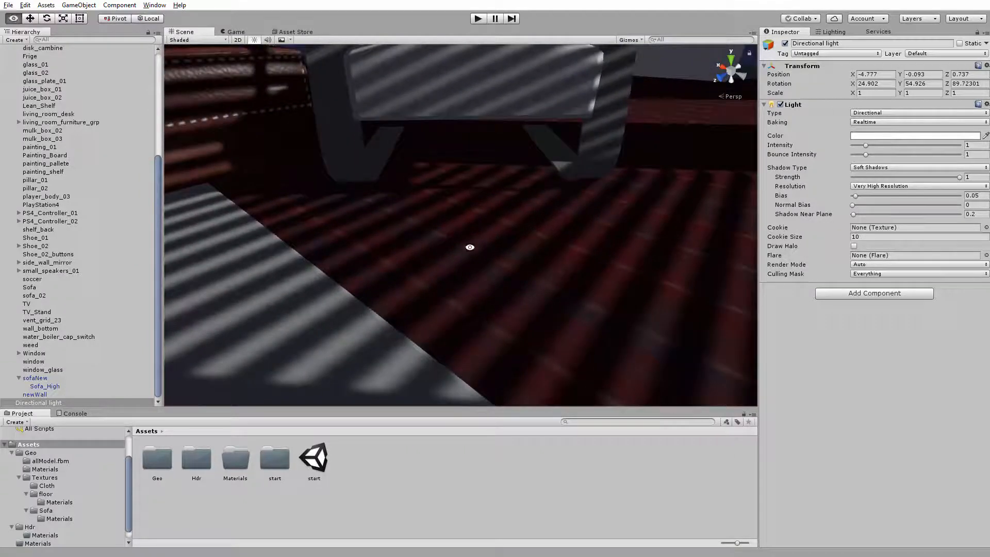
# Set the directional light's Normal Bias to 0.01
pyautogui.click(854, 204)
pyautogui.moveTo(855, 203); pyautogui.dragTo(857, 205)
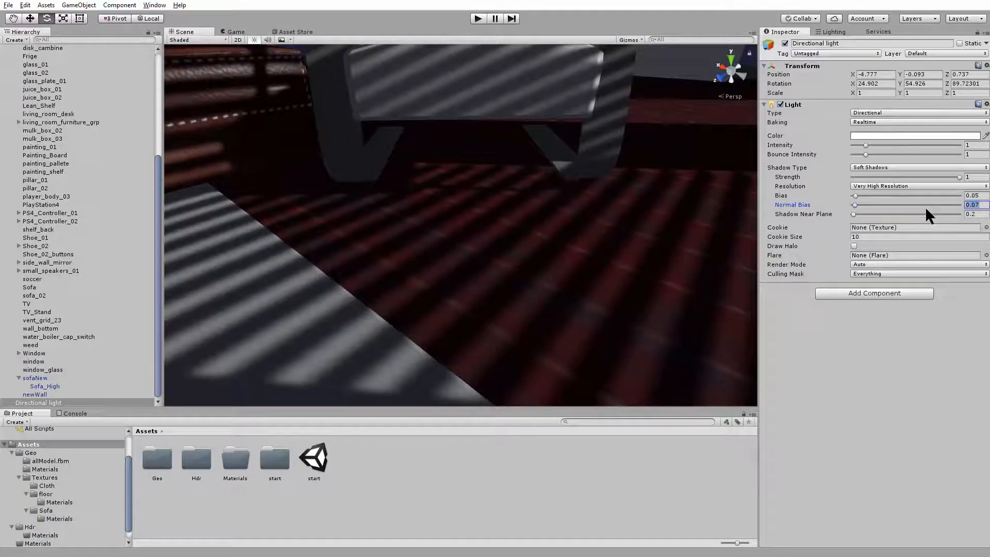
pyautogui.write('0.01')
# Reselect the directional light and set its Normal Bias to 0.36
pyautogui.keyDown('alt'); pyautogui.moveTo(679, 227); pyautogui.dragTo(624, 268); pyautogui.keyUp('alt')
pyautogui.click(636, 152)
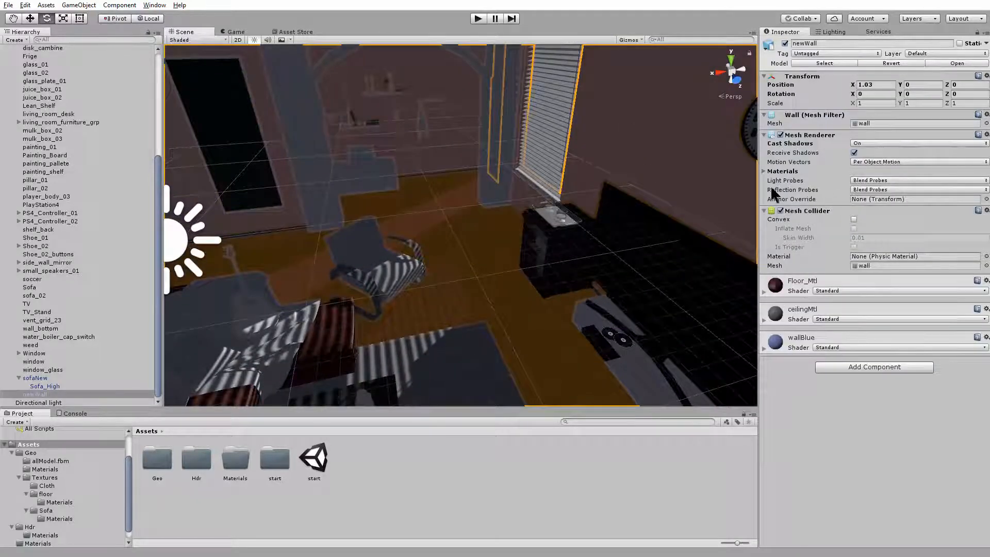
pyautogui.keyDown('alt'); pyautogui.moveTo(480, 242); pyautogui.dragTo(562, 243); pyautogui.keyUp('alt')
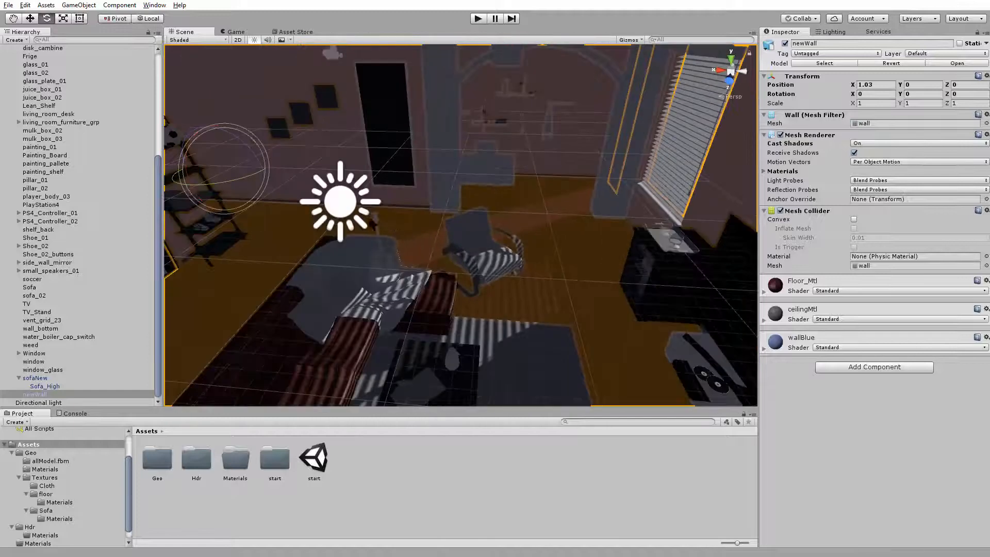
pyautogui.click(340, 201)
pyautogui.moveTo(855, 205)
pyautogui.mouseDown()
pyautogui.moveTo(883, 208)
pyautogui.moveTo(868, 208)
pyautogui.mouseUp()
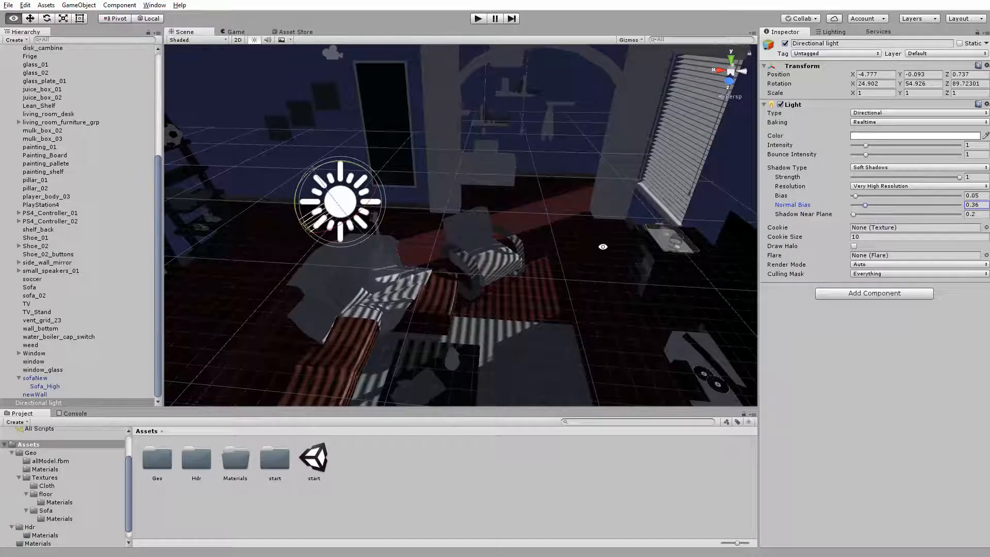
# Select the newWall object and set its Mesh Renderer's Cast Shadows to Two Sided
pyautogui.keyDown('alt'); pyautogui.moveTo(602, 246); pyautogui.dragTo(475, 276); pyautogui.keyUp('alt')
pyautogui.scroll(3, 475, 277)
pyautogui.keyDown('alt'); pyautogui.moveTo(336, 292); pyautogui.dragTo(552, 307); pyautogui.keyUp('alt')
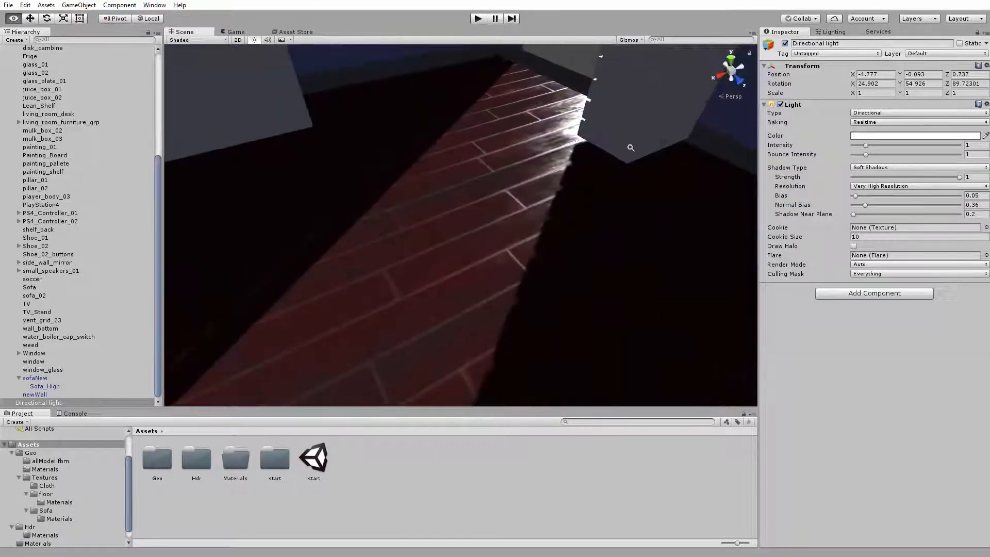
pyautogui.scroll(-3, 630, 148)
pyautogui.keyDown('alt'); pyautogui.moveTo(629, 148); pyautogui.dragTo(494, 179); pyautogui.keyUp('alt')
pyautogui.click(557, 232)
pyautogui.keyDown('alt'); pyautogui.moveTo(557, 232); pyautogui.dragTo(495, 152); pyautogui.keyUp('alt')
pyautogui.scroll(-3, 513, 165)
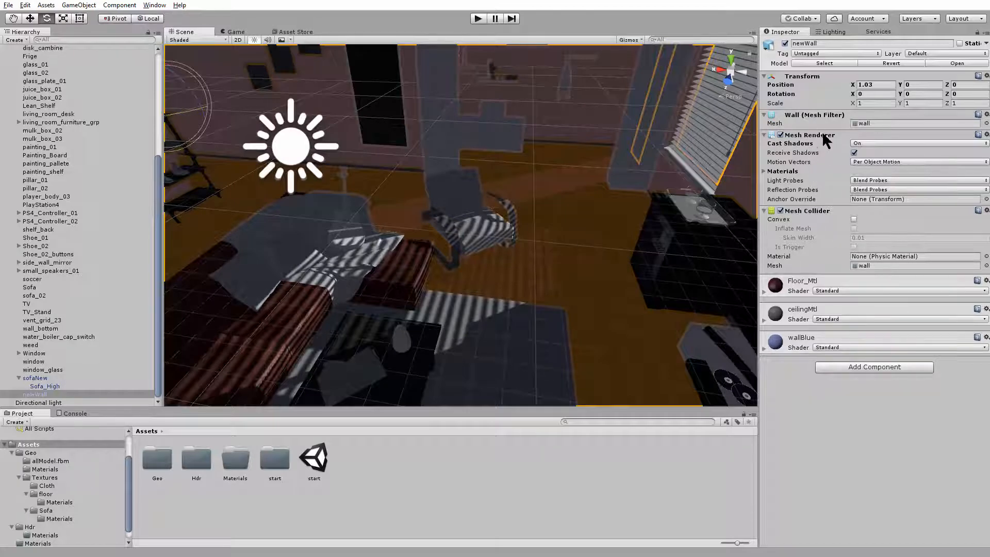
pyautogui.click(865, 142)
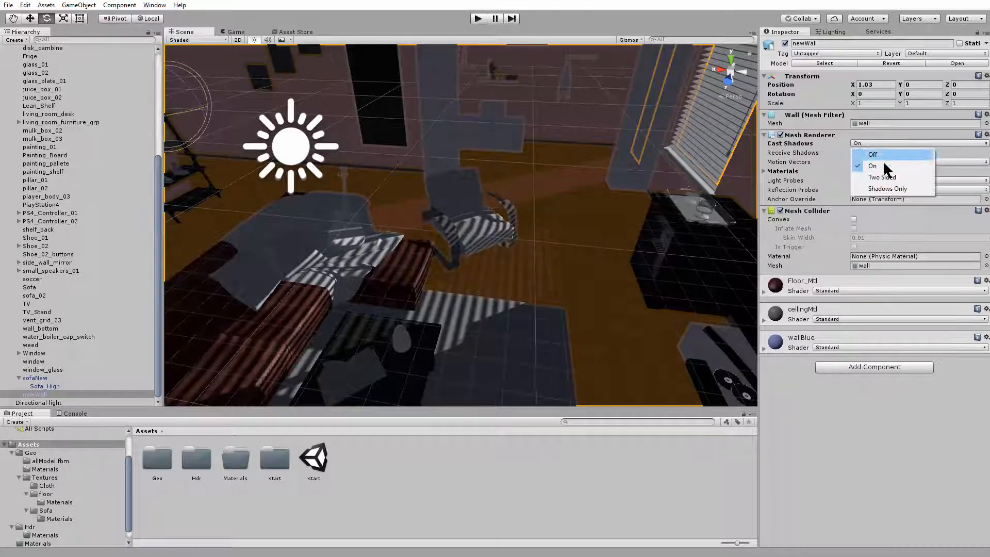
pyautogui.click(888, 177)
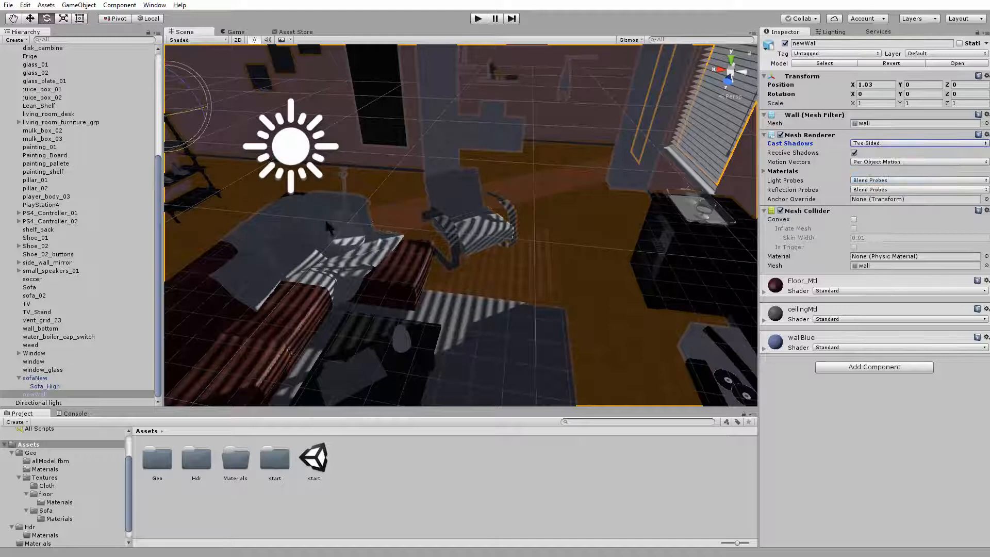
# Check the newWall object's shadow casting from outside the room and from the interior
pyautogui.click(580, 221)
pyautogui.scroll(-12, 574, 237)
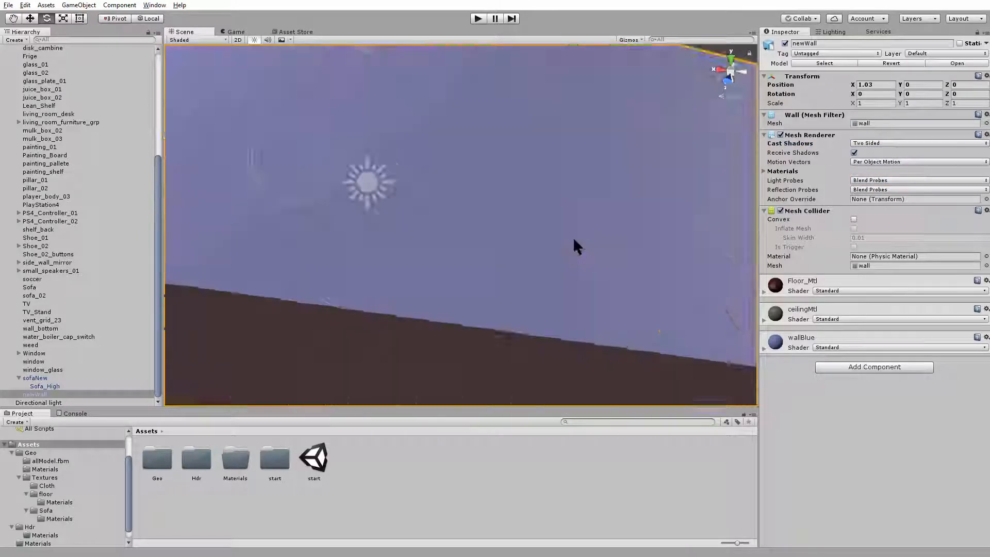
pyautogui.click(596, 230)
pyautogui.scroll(1, 483, 224)
pyautogui.scroll(10, 482, 225)
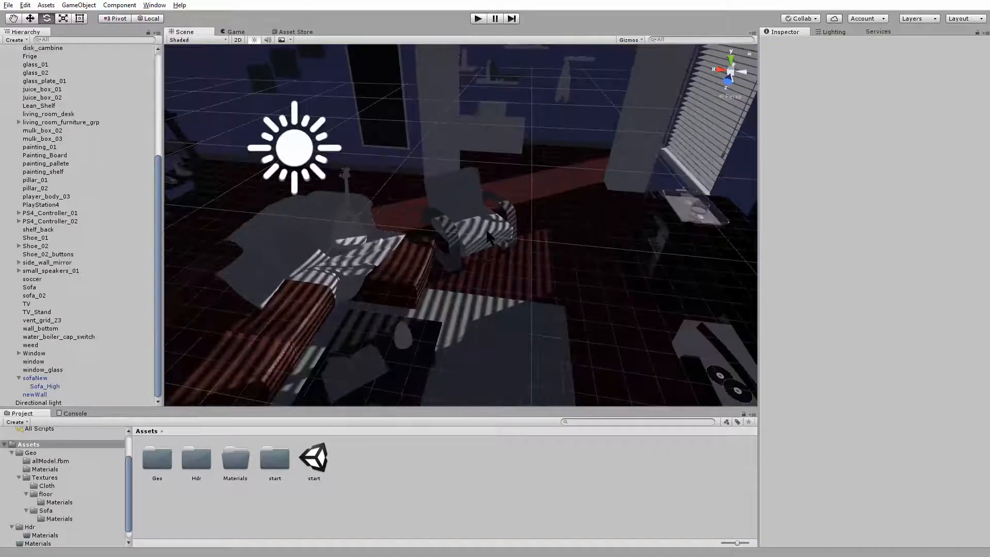
pyautogui.click(585, 140)
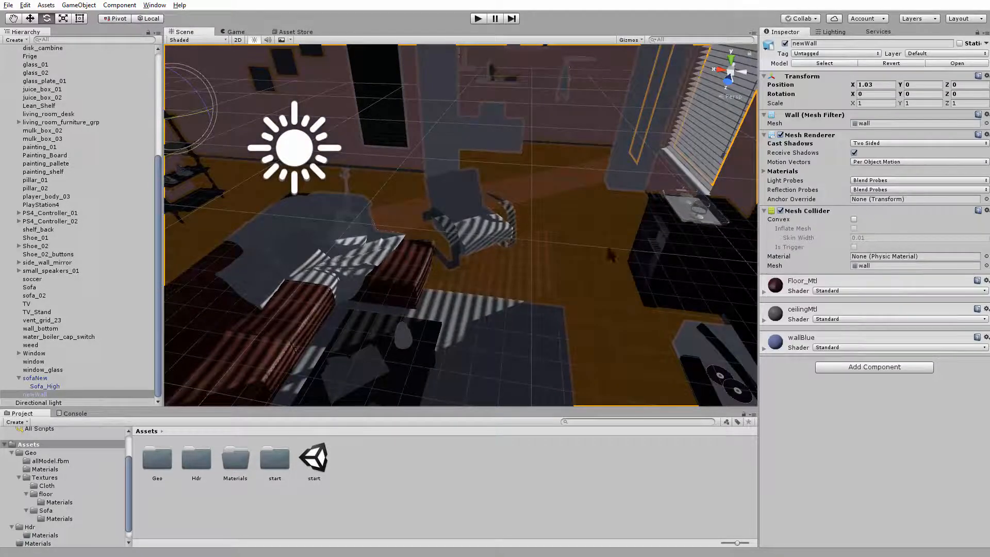
pyautogui.scroll(-2, 432, 290)
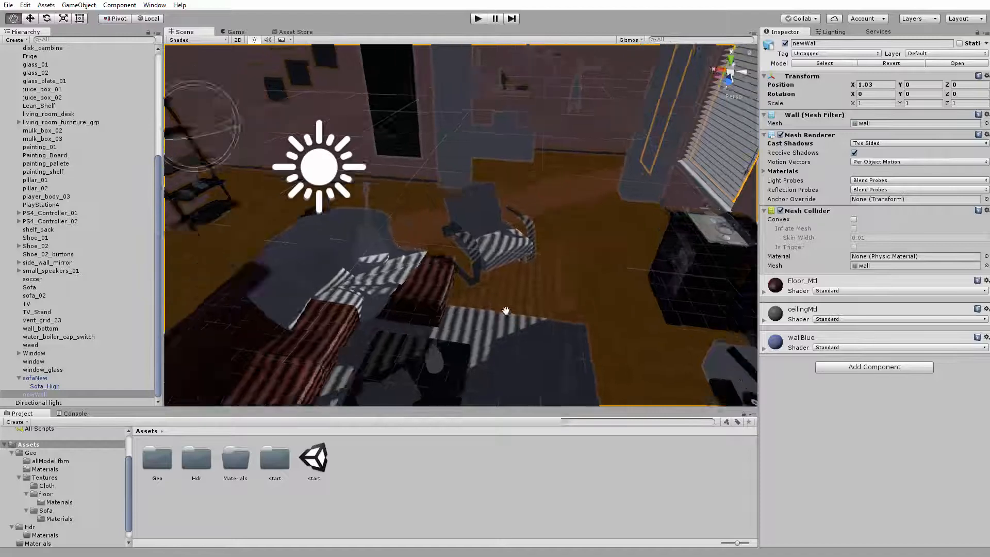
# Deselect the wall and examine the window light and shadows on the sofa, coffee table, armchair and rug from several angles
pyautogui.keyDown('alt'); pyautogui.moveTo(432, 291); pyautogui.dragTo(475, 204); pyautogui.keyUp('alt')
pyautogui.click(504, 209)
pyautogui.keyDown('alt'); pyautogui.moveTo(475, 203); pyautogui.dragTo(513, 301, button='right'); pyautogui.keyUp('alt')
pyautogui.keyDown('alt'); pyautogui.moveTo(514, 302); pyautogui.dragTo(471, 297); pyautogui.keyUp('alt')
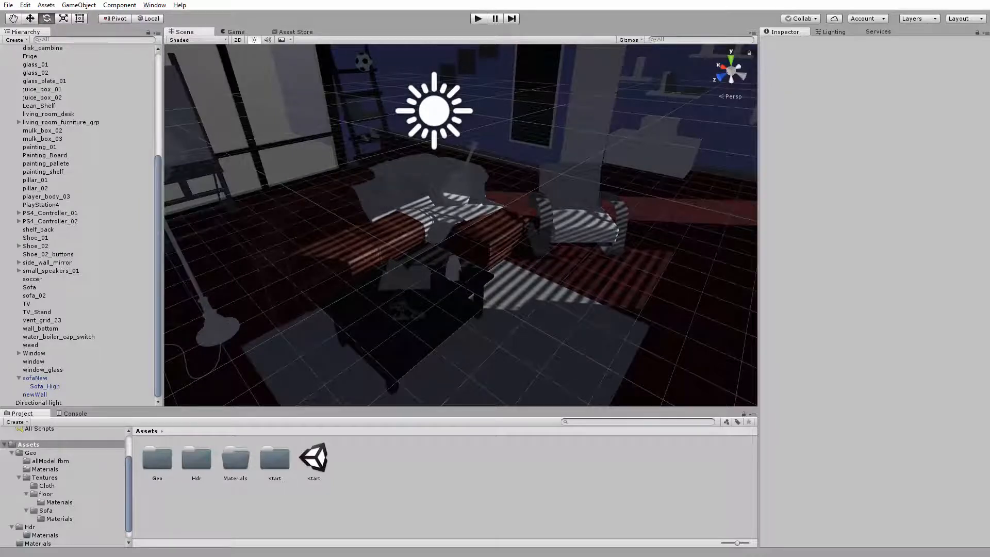
pyautogui.keyDown('alt'); pyautogui.moveTo(471, 297); pyautogui.dragTo(428, 262); pyautogui.keyUp('alt')
pyautogui.keyDown('alt'); pyautogui.moveTo(428, 262); pyautogui.dragTo(458, 289, button='right'); pyautogui.keyUp('alt')
pyautogui.keyDown('alt'); pyautogui.moveTo(458, 289); pyautogui.dragTo(473, 301); pyautogui.keyUp('alt')
pyautogui.keyDown('alt'); pyautogui.moveTo(473, 300); pyautogui.dragTo(424, 292, button='right'); pyautogui.keyUp('alt')
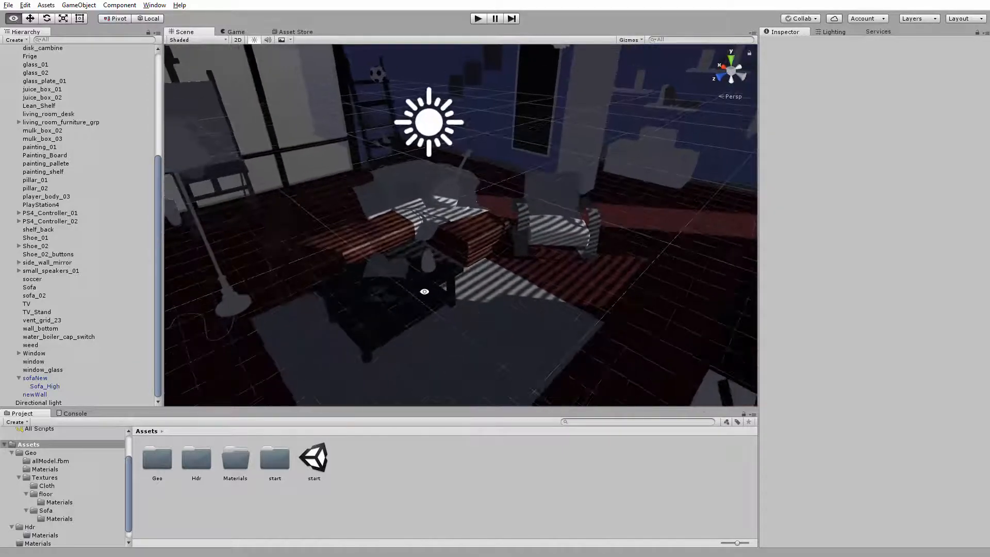
pyautogui.keyDown('alt'); pyautogui.moveTo(424, 292); pyautogui.dragTo(422, 292); pyautogui.keyUp('alt')
pyautogui.keyDown('alt'); pyautogui.moveTo(423, 292); pyautogui.dragTo(437, 305, button='right'); pyautogui.keyUp('alt')
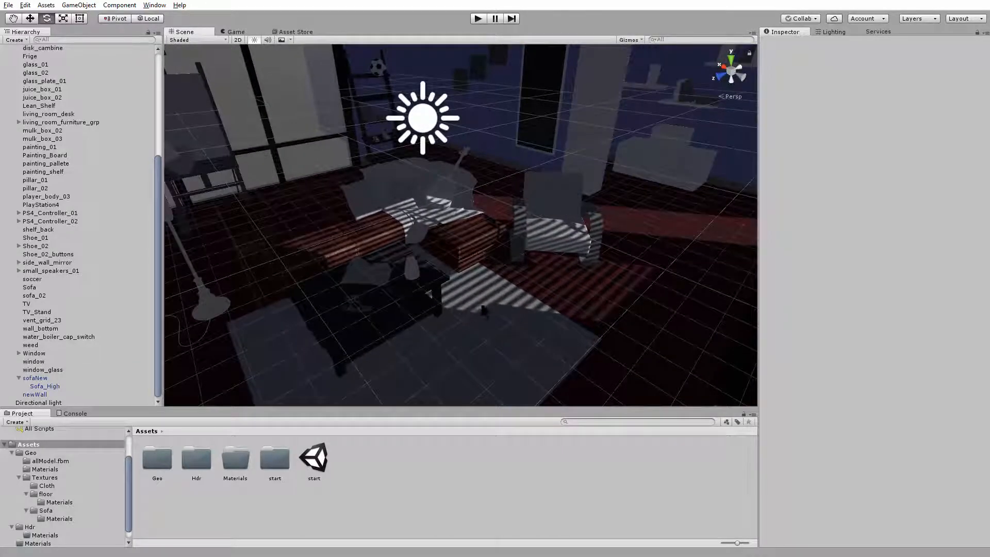
# Inspect the objects hit by the window light by selecting the sofa, armchair, guitar, rug and couch cloth one after another
pyautogui.click(484, 242)
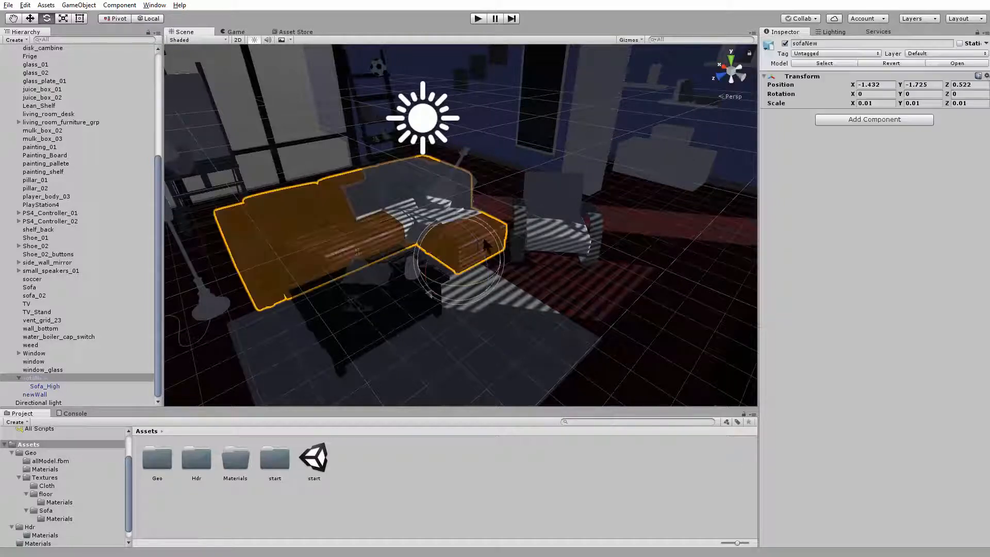
pyautogui.click(572, 237)
pyautogui.click(482, 248)
pyautogui.click(570, 235)
pyautogui.click(461, 242)
pyautogui.click(433, 198)
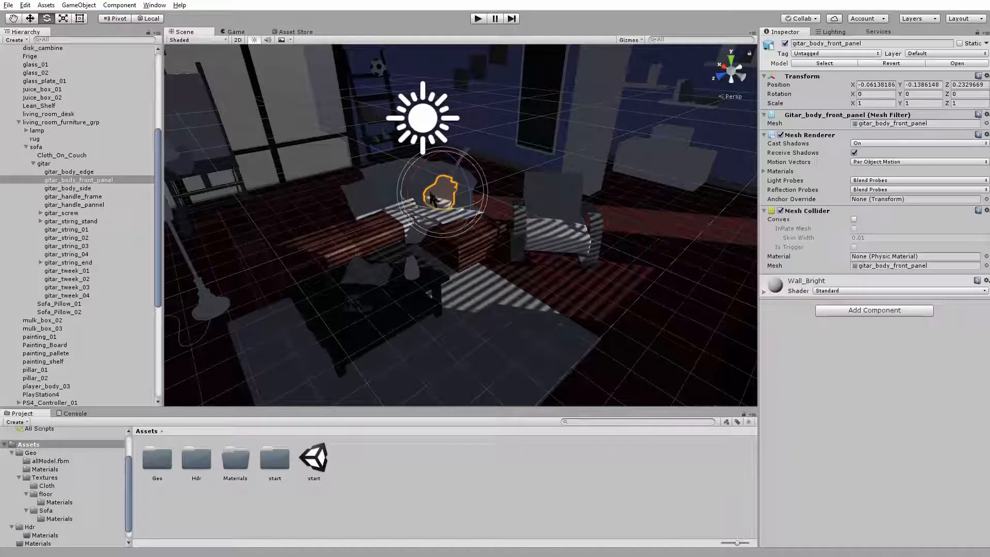
pyautogui.click(540, 238)
pyautogui.click(444, 233)
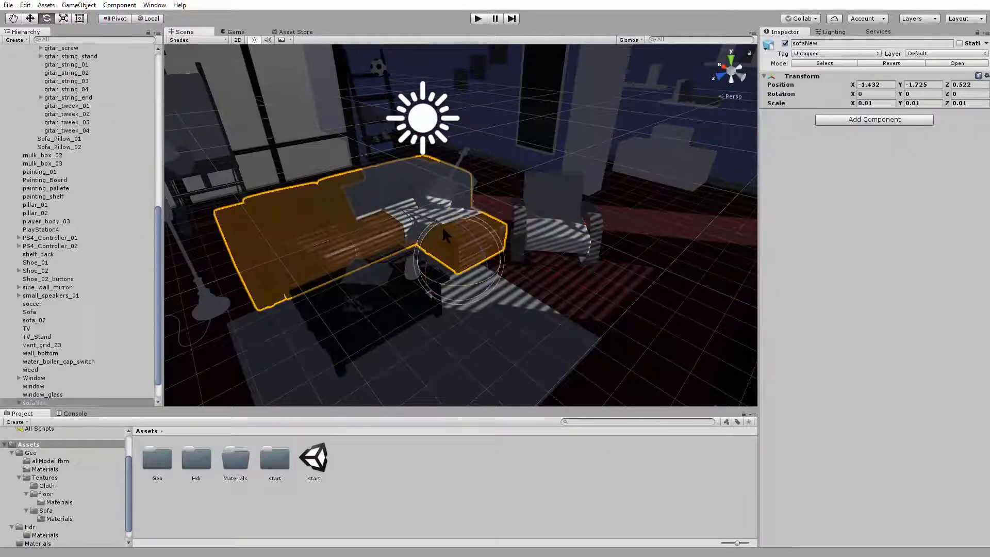
pyautogui.click(394, 187)
pyautogui.click(520, 311)
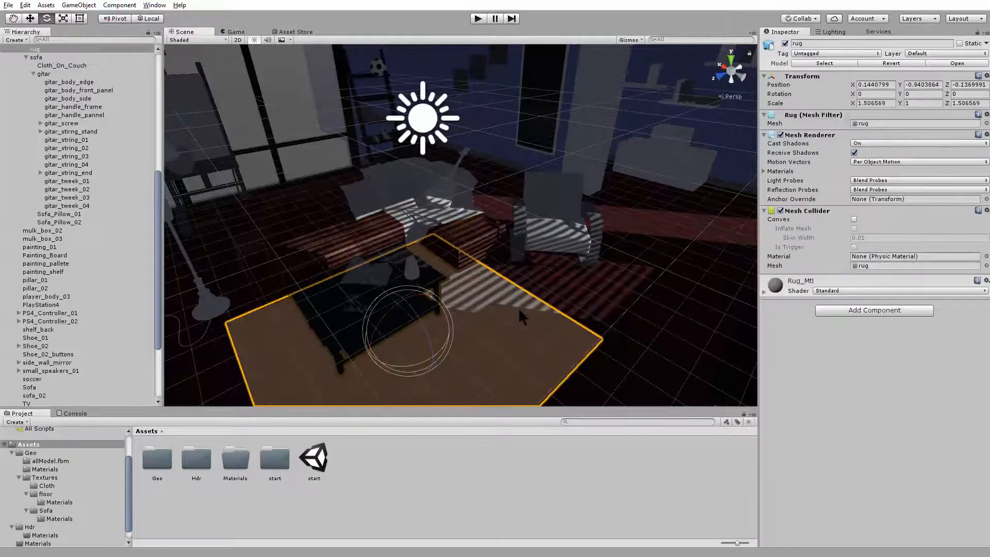
pyautogui.click(520, 311)
pyautogui.click(453, 246)
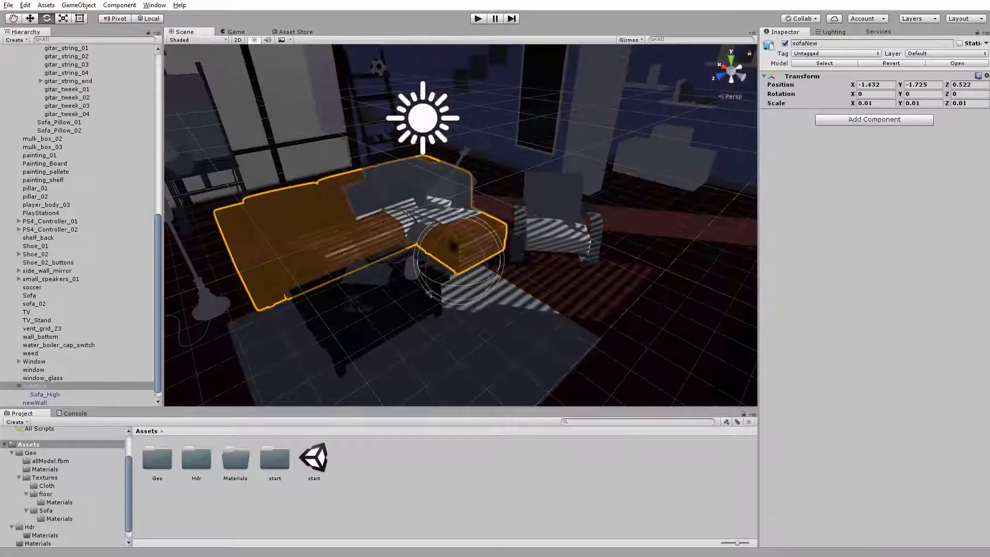
pyautogui.click(367, 270)
pyautogui.click(538, 228)
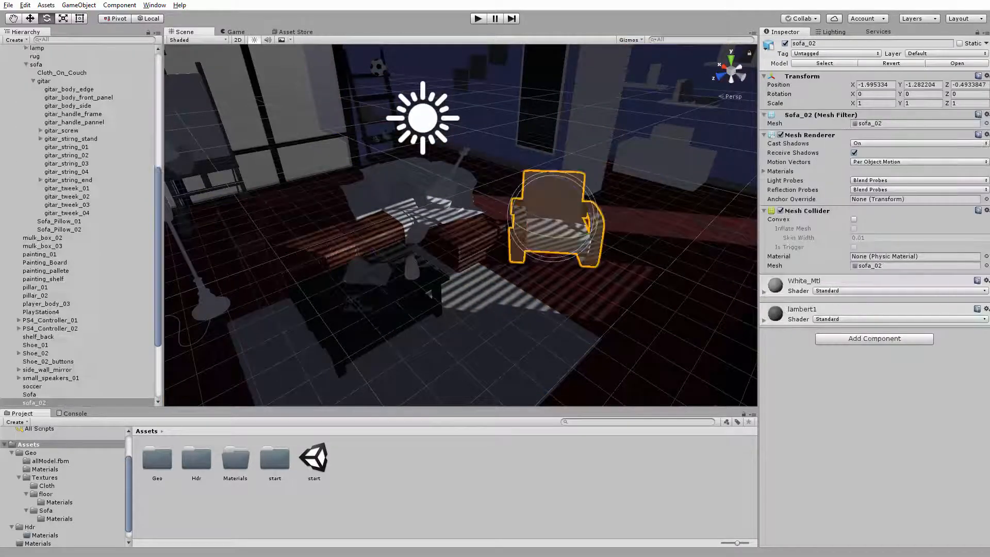
pyautogui.click(402, 198)
pyautogui.click(460, 315)
pyautogui.click(517, 198)
pyautogui.click(440, 314)
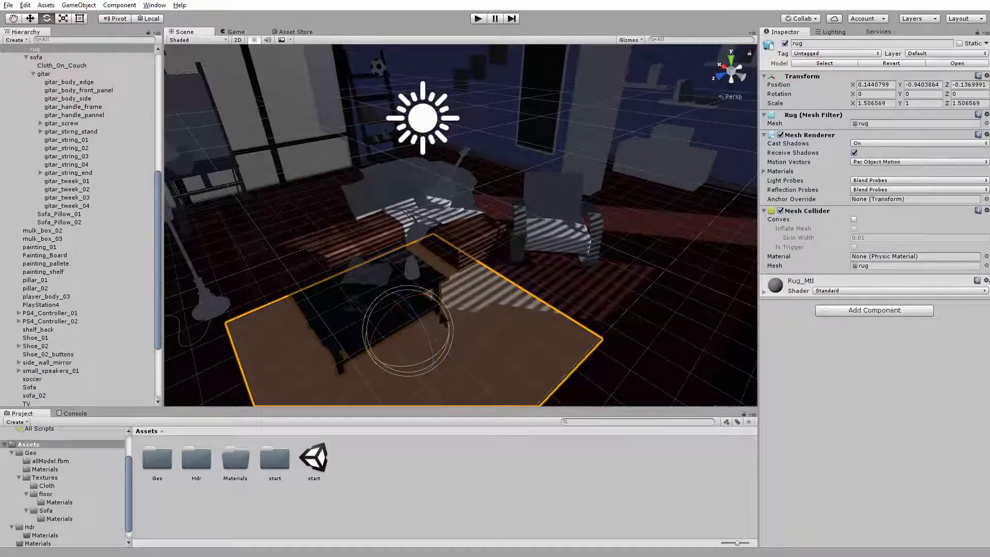
pyautogui.click(633, 273)
pyautogui.click(462, 223)
pyautogui.keyDown('alt'); pyautogui.moveTo(476, 256); pyautogui.dragTo(500, 270, button='right'); pyautogui.keyUp('alt')
pyautogui.keyDown('alt'); pyautogui.moveTo(499, 269); pyautogui.dragTo(531, 308); pyautogui.keyUp('alt')
pyautogui.keyDown('alt'); pyautogui.moveTo(531, 308); pyautogui.dragTo(472, 270, button='right'); pyautogui.keyUp('alt')
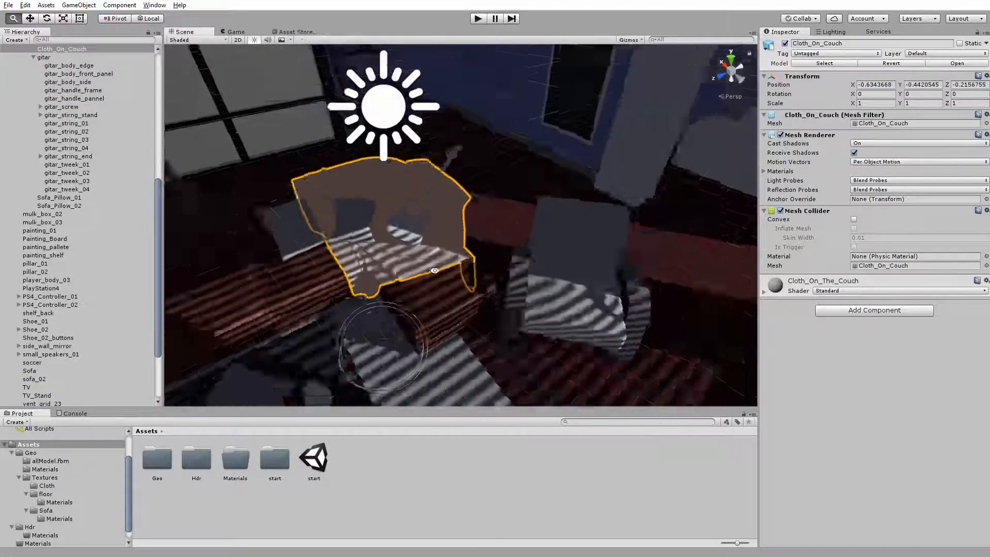
pyautogui.keyDown('alt'); pyautogui.moveTo(472, 270); pyautogui.dragTo(490, 281); pyautogui.keyUp('alt')
# Reselect the directional light and open the project's Quality settings
pyautogui.click(413, 114)
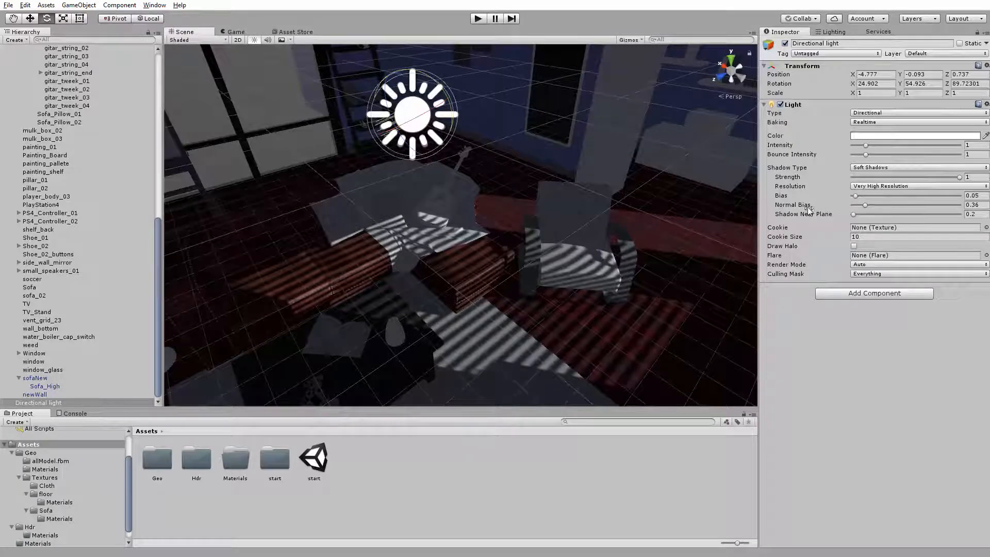
pyautogui.click(25, 5)
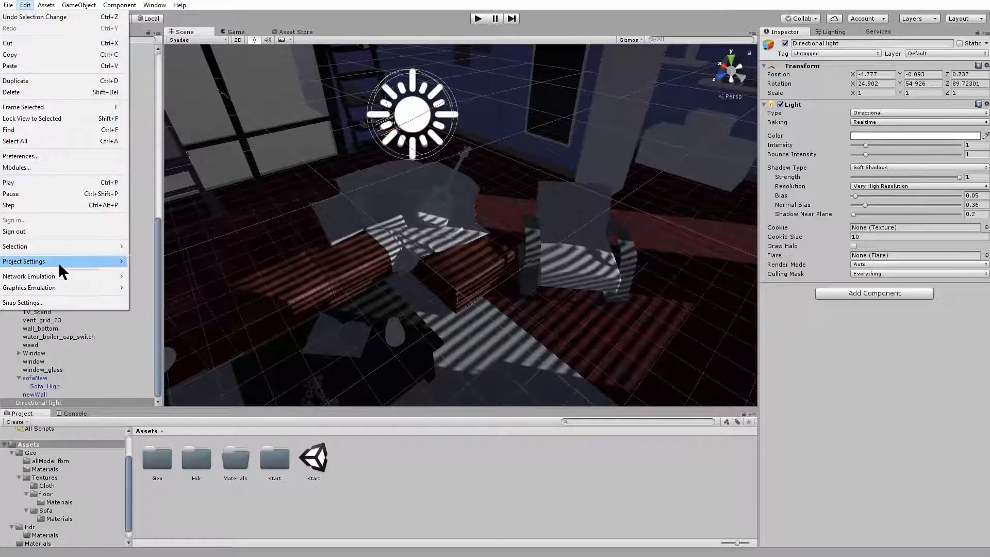
pyautogui.moveTo(58, 262)
pyautogui.click(190, 341)
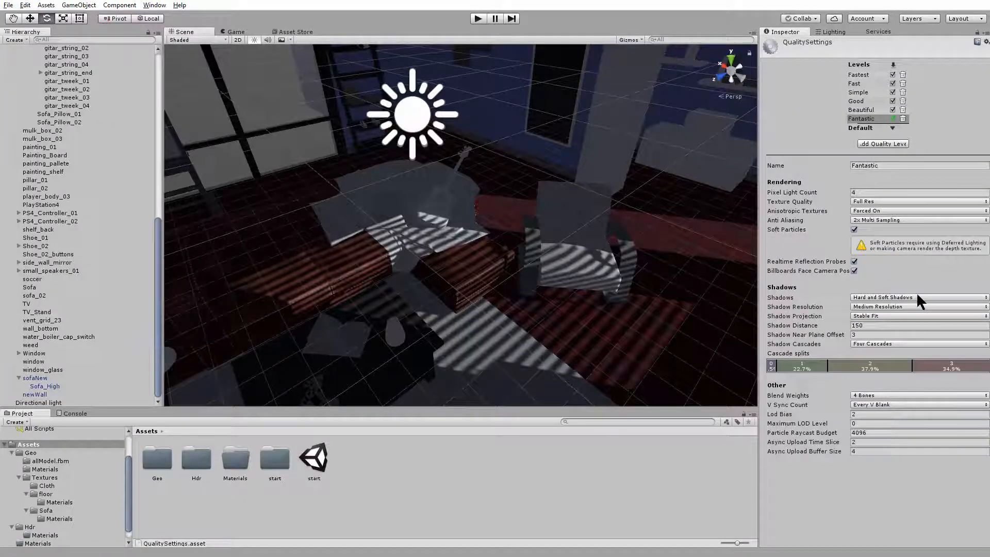
# Examine the unlit areas around the TV wall and the dark room corner, finishing at an overview of the living room
pyautogui.keyDown('alt'); pyautogui.moveTo(557, 294); pyautogui.dragTo(566, 214); pyautogui.keyUp('alt')
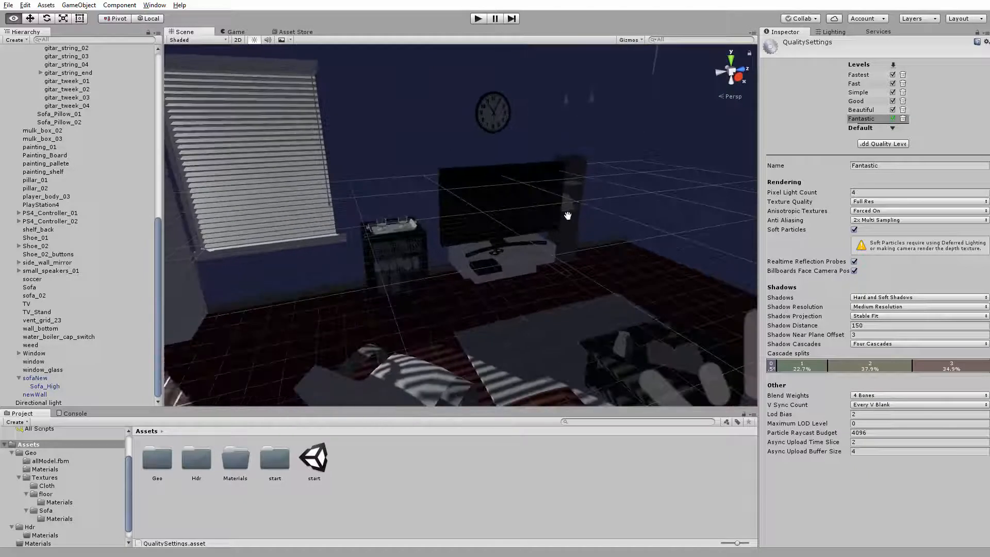
pyautogui.keyDown('alt'); pyautogui.moveTo(566, 214); pyautogui.dragTo(683, 369, button='right'); pyautogui.keyUp('alt')
pyautogui.keyDown('alt'); pyautogui.moveTo(683, 369); pyautogui.dragTo(514, 162); pyautogui.keyUp('alt')
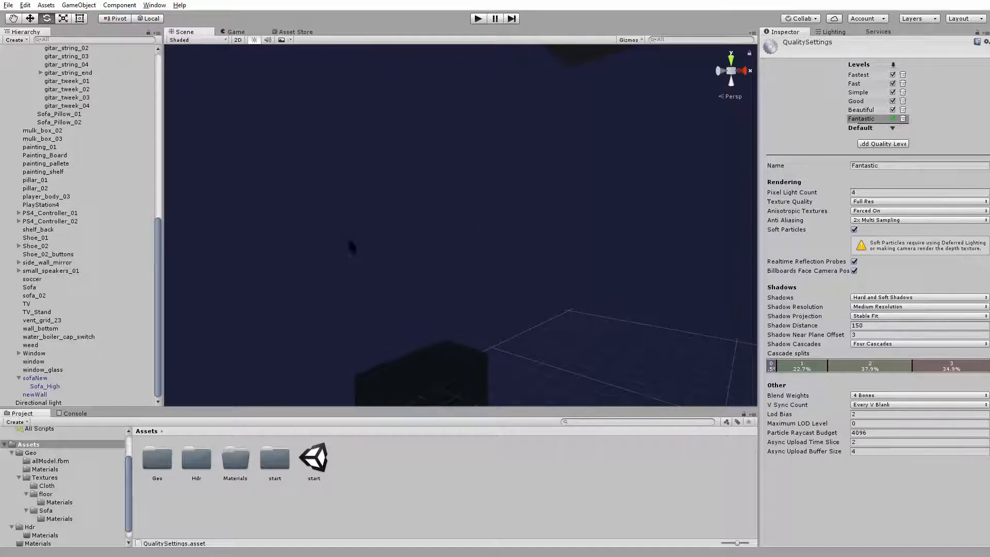
pyautogui.keyDown('alt'); pyautogui.moveTo(454, 239); pyautogui.dragTo(617, 226); pyautogui.keyUp('alt')
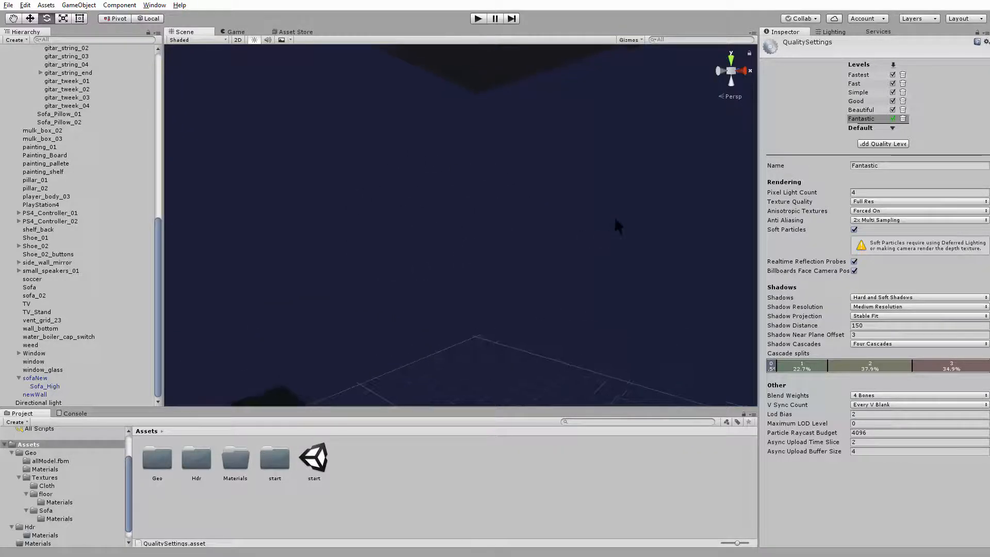
pyautogui.keyDown('alt'); pyautogui.moveTo(450, 209); pyautogui.dragTo(537, 270); pyautogui.keyUp('alt')
pyautogui.keyDown('alt'); pyautogui.moveTo(537, 270); pyautogui.dragTo(703, 312, button='right'); pyautogui.keyUp('alt')
pyautogui.keyDown('alt'); pyautogui.moveTo(565, 268); pyautogui.dragTo(583, 263); pyautogui.keyUp('alt')
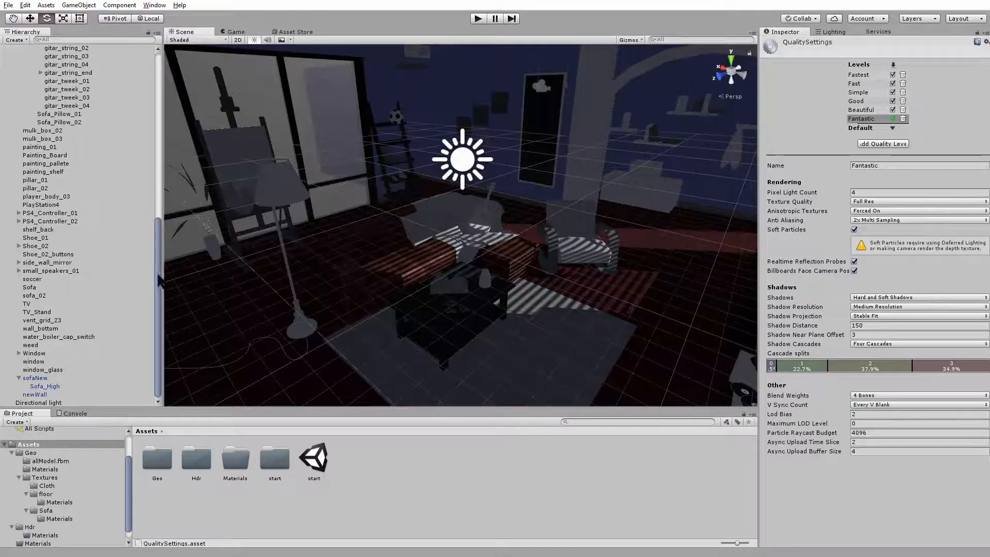
# Mark the allModel object as static and apply the static flags to all its child objects
pyautogui.moveTo(159, 281); pyautogui.dragTo(47, 92)
pyautogui.click(12, 65)
pyautogui.click(37, 65)
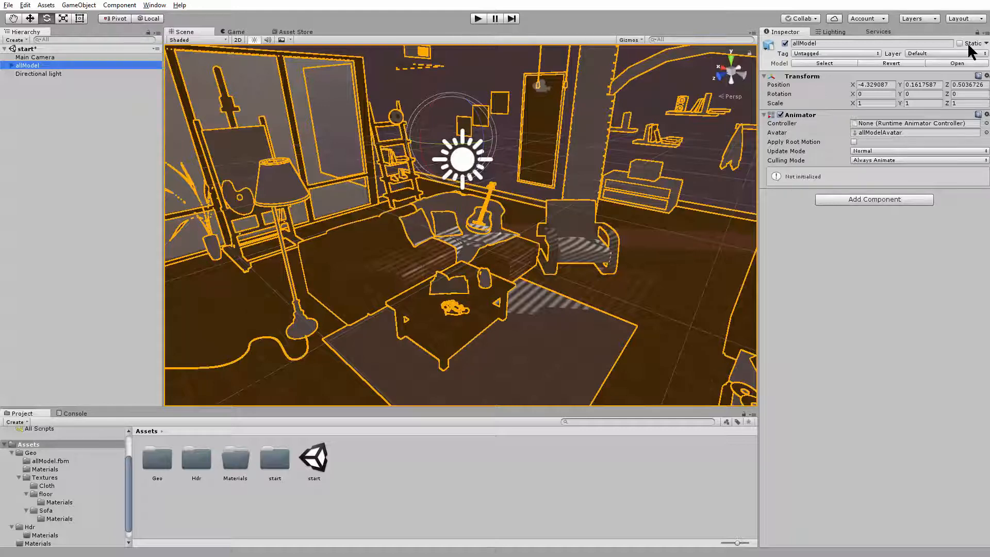
pyautogui.click(968, 43)
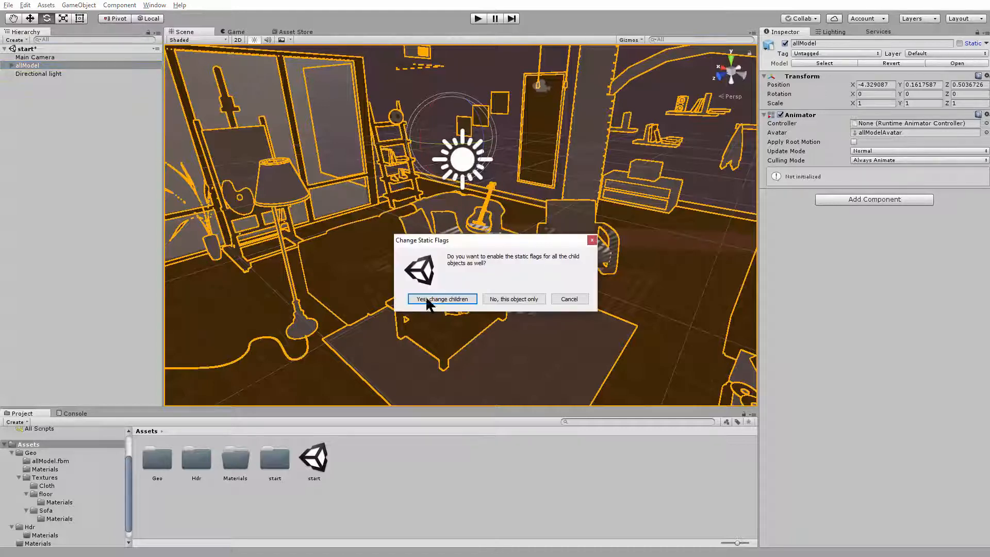
pyautogui.click(428, 302)
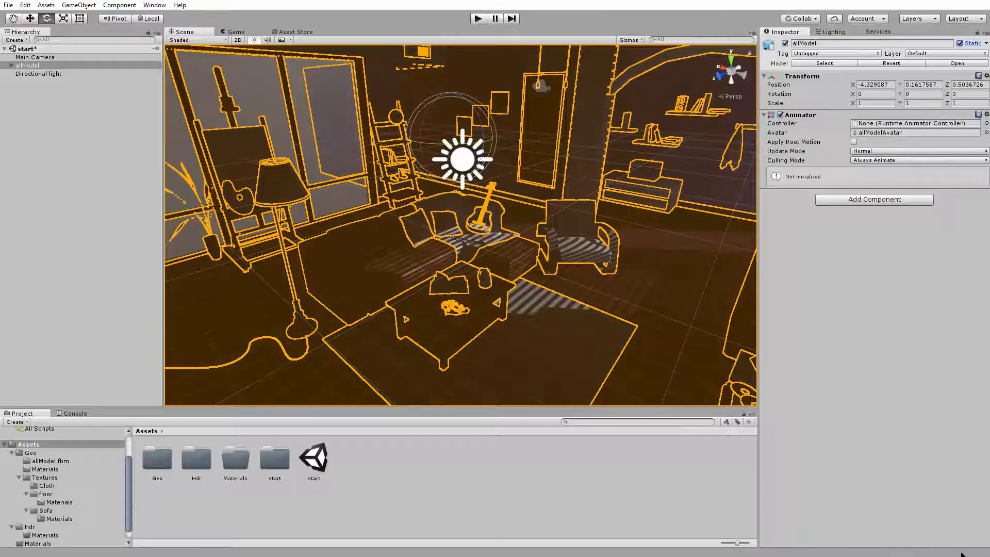
# Deselect allModel and examine the room's lighting around the windows, ceiling fan and furniture
pyautogui.keyDown('alt'); pyautogui.moveTo(608, 331); pyautogui.dragTo(594, 281); pyautogui.keyUp('alt')
pyautogui.keyDown('alt'); pyautogui.moveTo(594, 281); pyautogui.dragTo(622, 333, button='right'); pyautogui.keyUp('alt')
pyautogui.click(661, 283)
pyautogui.keyDown('alt'); pyautogui.moveTo(622, 333); pyautogui.dragTo(622, 290); pyautogui.keyUp('alt')
pyautogui.keyDown('alt'); pyautogui.moveTo(622, 289); pyautogui.dragTo(637, 307, button='right'); pyautogui.keyUp('alt')
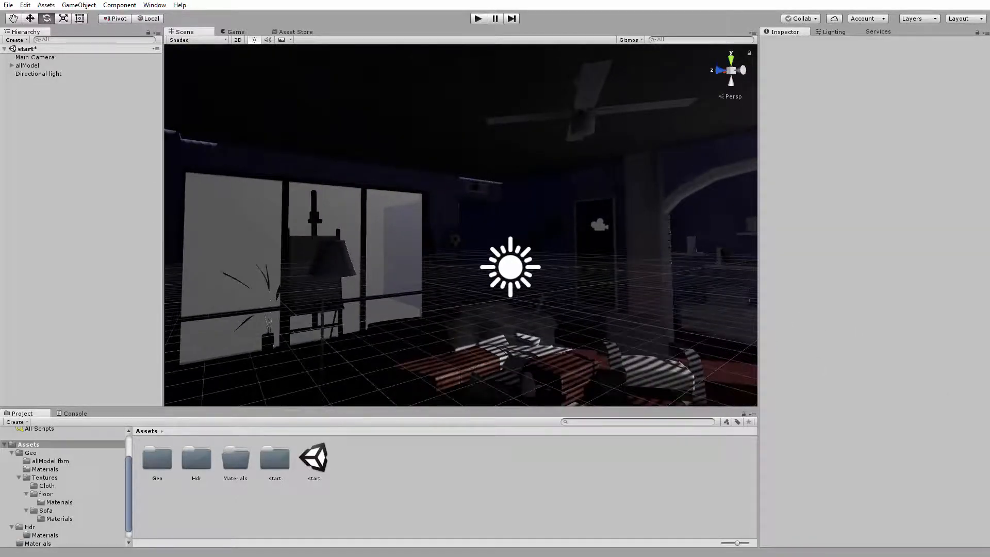
pyautogui.keyDown('alt'); pyautogui.moveTo(331, 188); pyautogui.dragTo(464, 232, button='right'); pyautogui.keyUp('alt')
pyautogui.keyDown('alt'); pyautogui.moveTo(464, 232); pyautogui.dragTo(424, 189); pyautogui.keyUp('alt')
pyautogui.click(27, 6)
pyautogui.moveTo(93, 265)
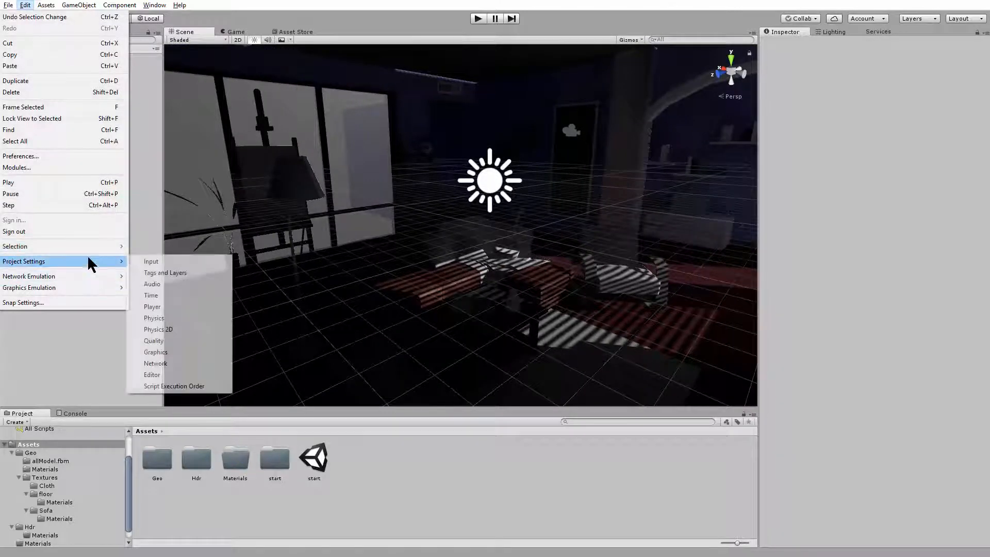
pyautogui.click(201, 353)
pyautogui.keyDown('alt'); pyautogui.moveTo(543, 238); pyautogui.dragTo(476, 208); pyautogui.keyUp('alt')
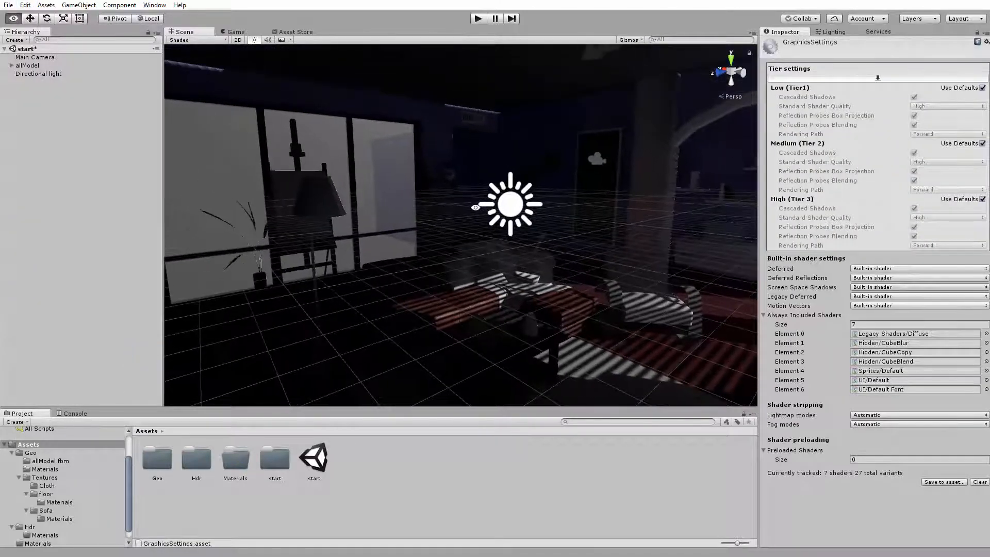
# Open the project's Quality settings and shrink the range of shadow cascade 1 in the cascade splits
pyautogui.click(27, 6)
pyautogui.moveTo(24, 262)
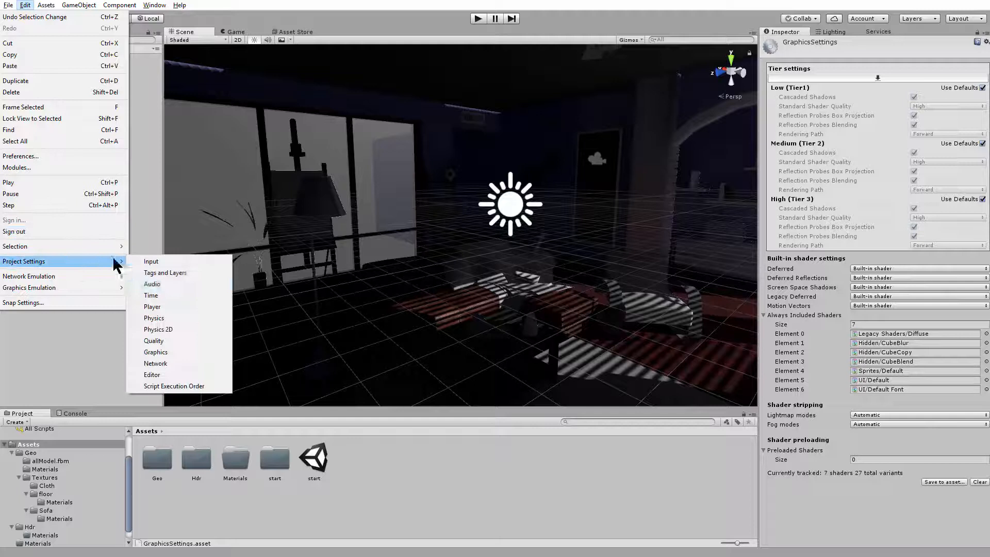
pyautogui.click(195, 338)
pyautogui.moveTo(453, 281)
pyautogui.keyDown('alt'); pyautogui.mouseDown()
pyautogui.moveTo(457, 294)
pyautogui.moveTo(446, 290)
pyautogui.mouseUp(); pyautogui.keyUp('alt')
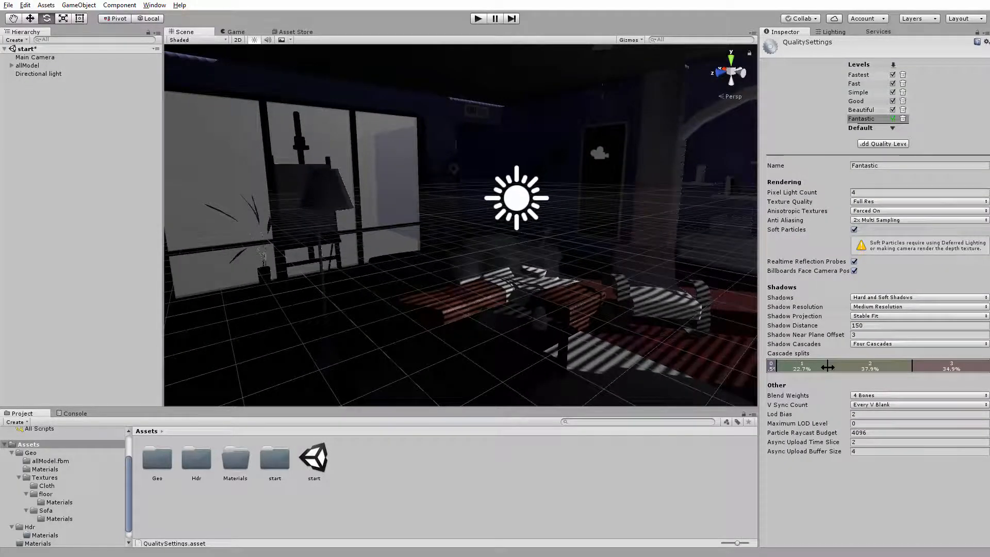
pyautogui.moveTo(828, 366); pyautogui.dragTo(808, 374)
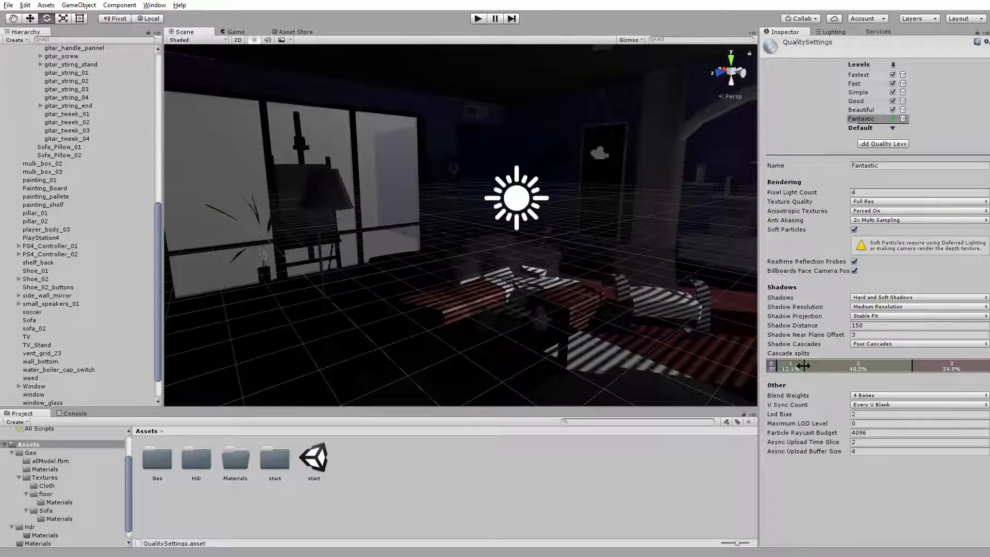
pyautogui.moveTo(804, 366); pyautogui.dragTo(781, 364)
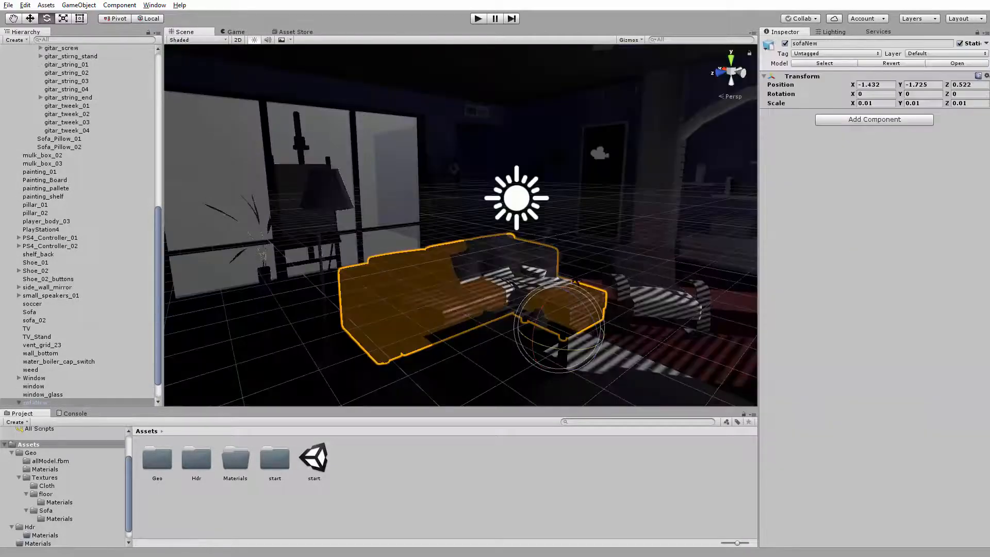
# Select the directional light and examine the room's lighting from several inside angles and from outside the building
pyautogui.moveTo(577, 281)
pyautogui.mouseDown(button='right')
pyautogui.moveTo(704, 136)
pyautogui.moveTo(521, 196)
pyautogui.moveTo(425, 192)
pyautogui.moveTo(572, 235)
pyautogui.moveTo(458, 266)
pyautogui.moveTo(574, 283)
pyautogui.moveTo(676, 239)
pyautogui.moveTo(466, 242)
pyautogui.moveTo(477, 251)
pyautogui.moveTo(68, 245)
pyautogui.moveTo(453, 240)
pyautogui.moveTo(511, 309)
pyautogui.moveTo(471, 371)
pyautogui.moveTo(469, 338)
pyautogui.moveTo(321, 275)
pyautogui.moveTo(290, 243)
pyautogui.moveTo(652, 148)
pyautogui.moveTo(612, 133)
pyautogui.moveTo(183, 177)
pyautogui.moveTo(574, 290)
pyautogui.moveTo(558, 310)
pyautogui.mouseUp(button='right')
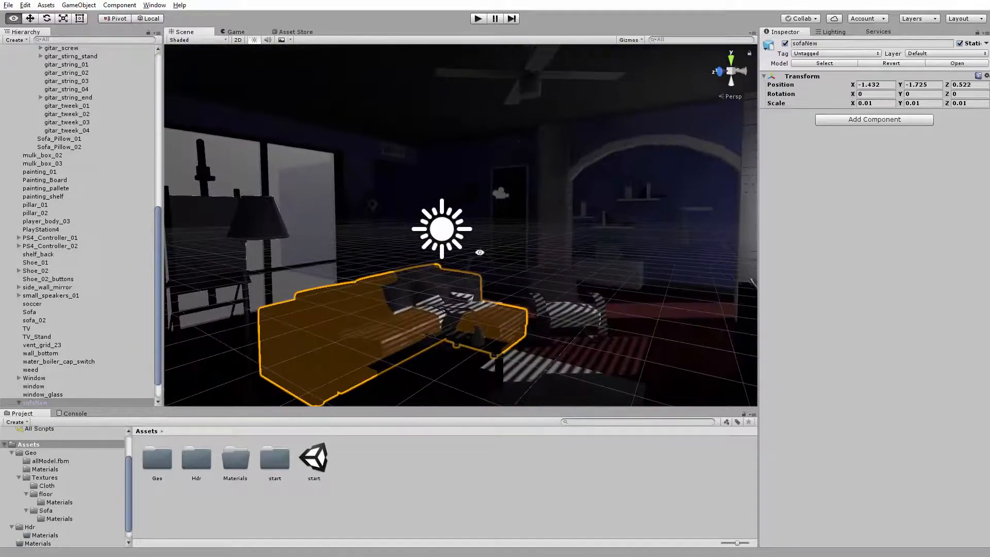
pyautogui.click(447, 231)
pyautogui.keyDown('alt'); pyautogui.moveTo(558, 309); pyautogui.dragTo(610, 331); pyautogui.keyUp('alt')
pyautogui.keyDown('alt'); pyautogui.moveTo(610, 332); pyautogui.dragTo(563, 321, button='middle'); pyautogui.keyUp('alt')
pyautogui.keyDown('alt'); pyautogui.moveTo(563, 321); pyautogui.dragTo(584, 330, button='right'); pyautogui.keyUp('alt')
pyautogui.keyDown('alt'); pyautogui.moveTo(583, 330); pyautogui.dragTo(563, 289, button='middle'); pyautogui.keyUp('alt')
pyautogui.keyDown('alt'); pyautogui.moveTo(563, 288); pyautogui.dragTo(550, 265); pyautogui.keyUp('alt')
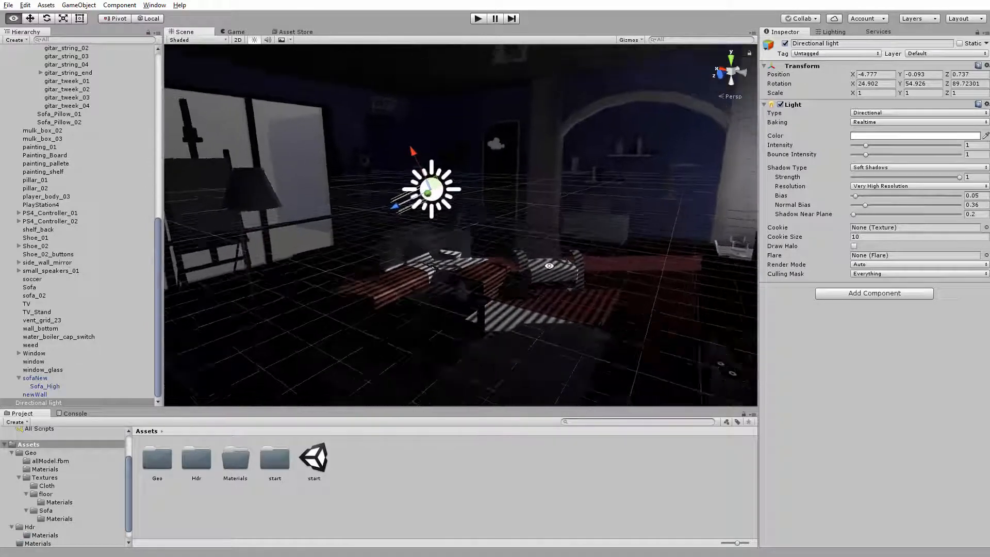
pyautogui.keyDown('alt'); pyautogui.moveTo(550, 265); pyautogui.dragTo(552, 242, button='middle'); pyautogui.keyUp('alt')
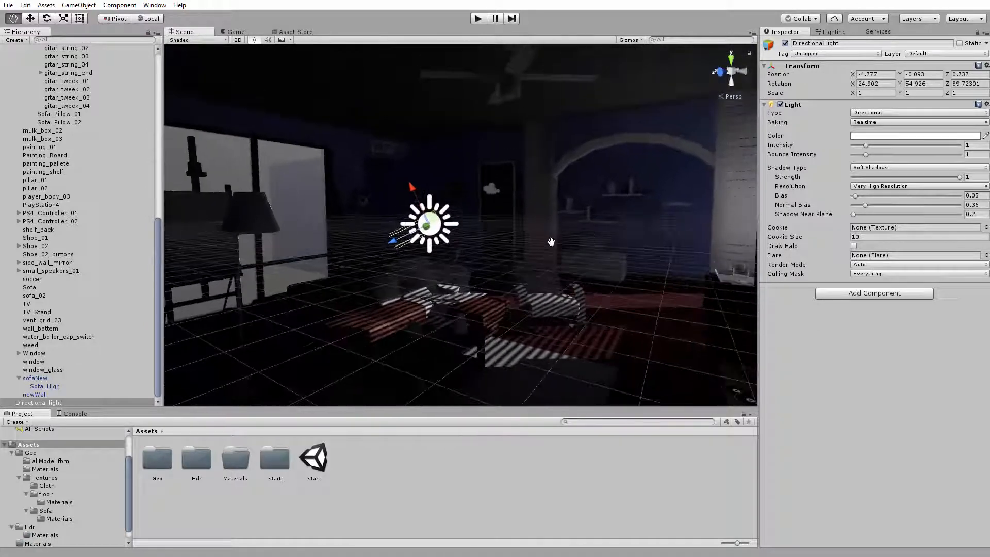
pyautogui.keyDown('alt'); pyautogui.moveTo(551, 242); pyautogui.dragTo(554, 235); pyautogui.keyUp('alt')
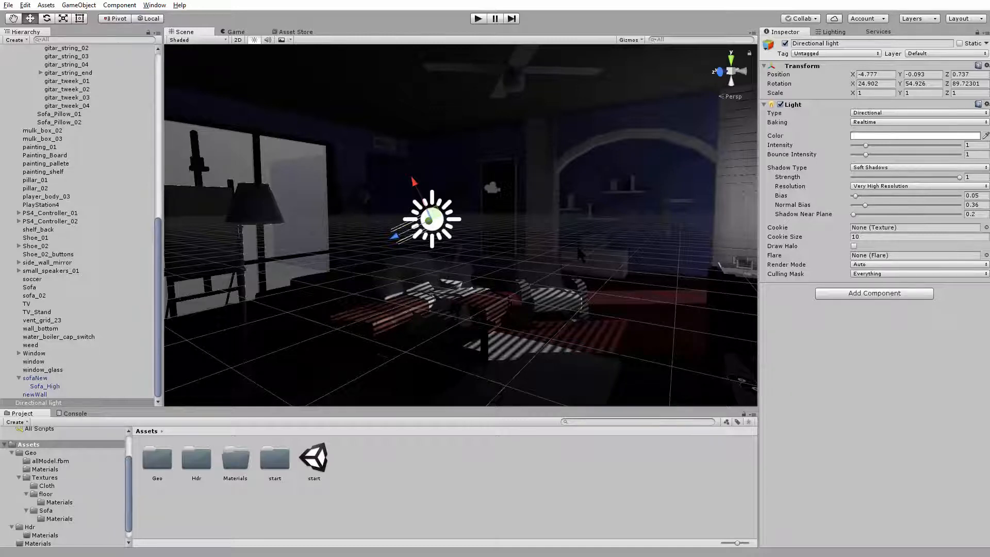
pyautogui.keyDown('alt'); pyautogui.moveTo(594, 251); pyautogui.dragTo(328, 222); pyautogui.keyUp('alt')
pyautogui.scroll(-3, 328, 221)
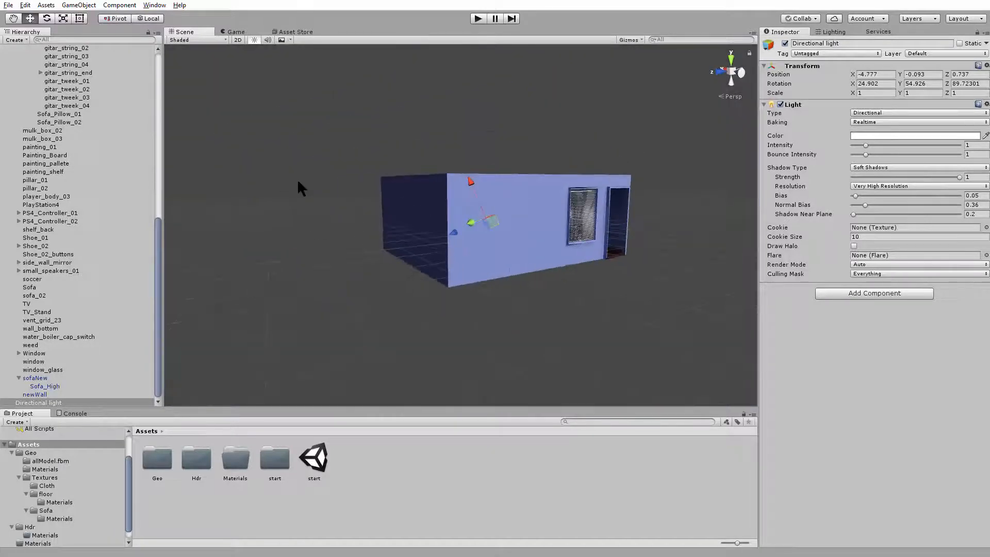
pyautogui.keyDown('alt'); pyautogui.moveTo(297, 179); pyautogui.dragTo(411, 211); pyautogui.keyUp('alt')
pyautogui.press('f')
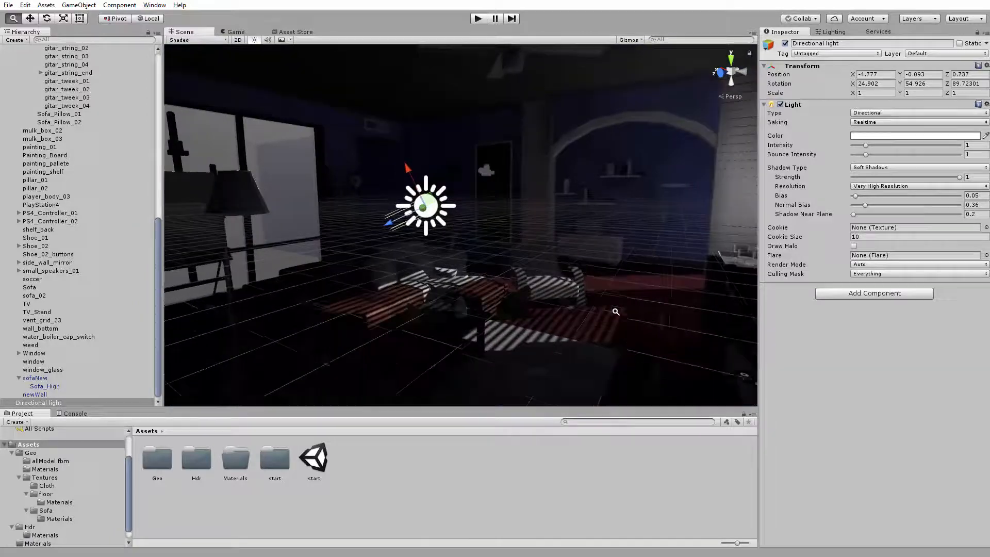
pyautogui.moveTo(573, 288); pyautogui.dragTo(573, 286, button='middle')
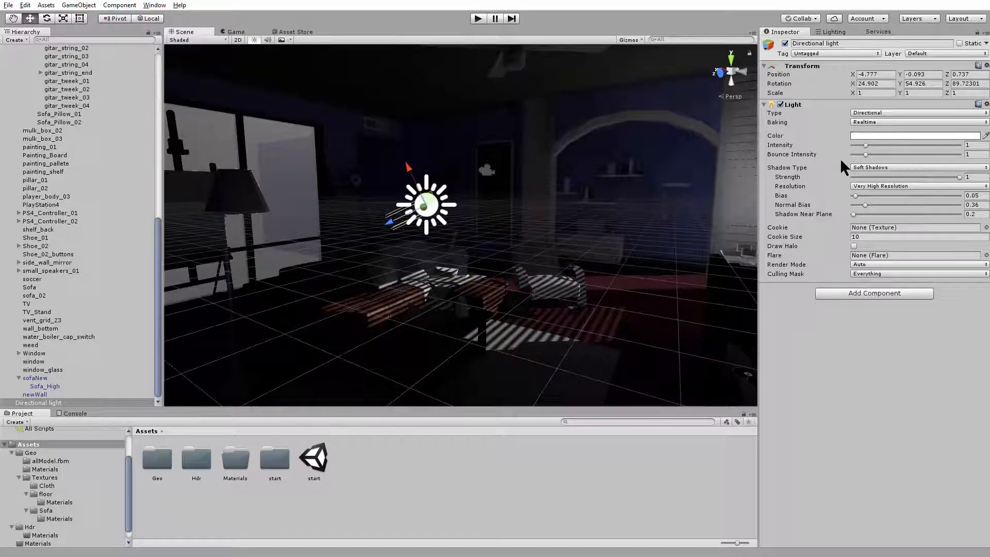
# Set the directional light's intensity to 6.36 and rotate it to about X 25, Y 54.9, Z 101.5
pyautogui.moveTo(865, 146); pyautogui.dragTo(931, 152)
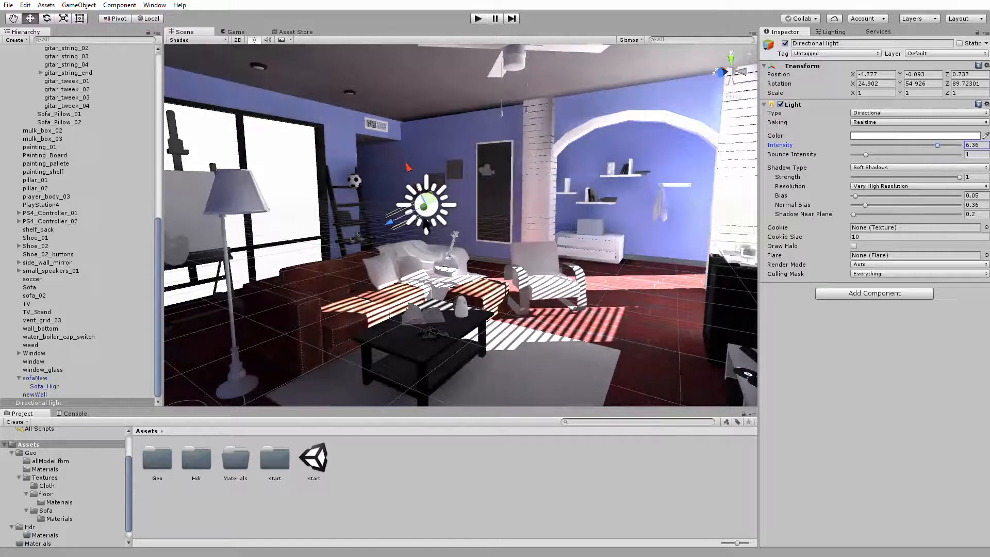
pyautogui.moveTo(424, 220); pyautogui.dragTo(429, 219, button='right')
pyautogui.press('e')
pyautogui.moveTo(381, 218)
pyautogui.mouseDown()
pyautogui.moveTo(404, 216)
pyautogui.moveTo(385, 212)
pyautogui.mouseUp()
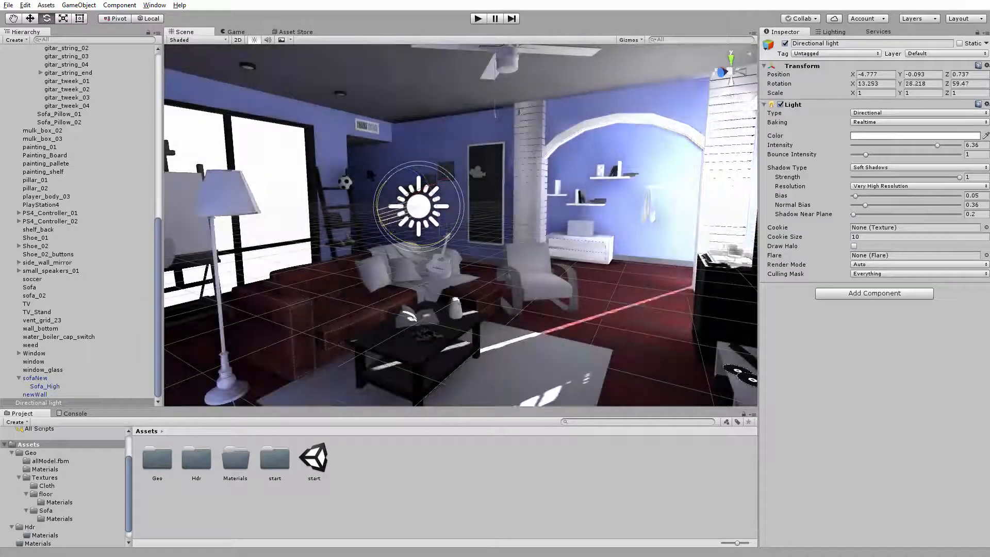
pyautogui.moveTo(370, 173); pyautogui.dragTo(390, 184)
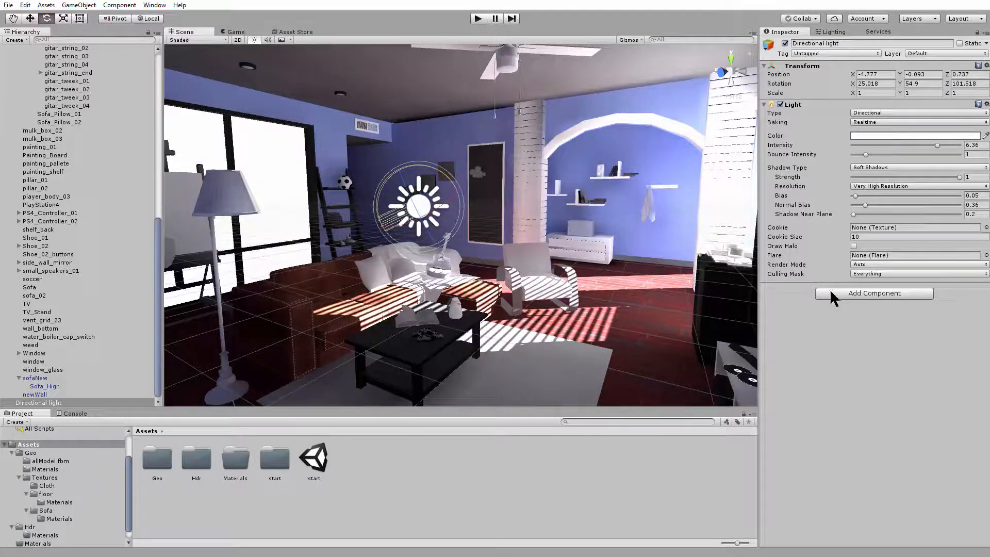
# Review the baking mode options available for the directional light
pyautogui.click(882, 123)
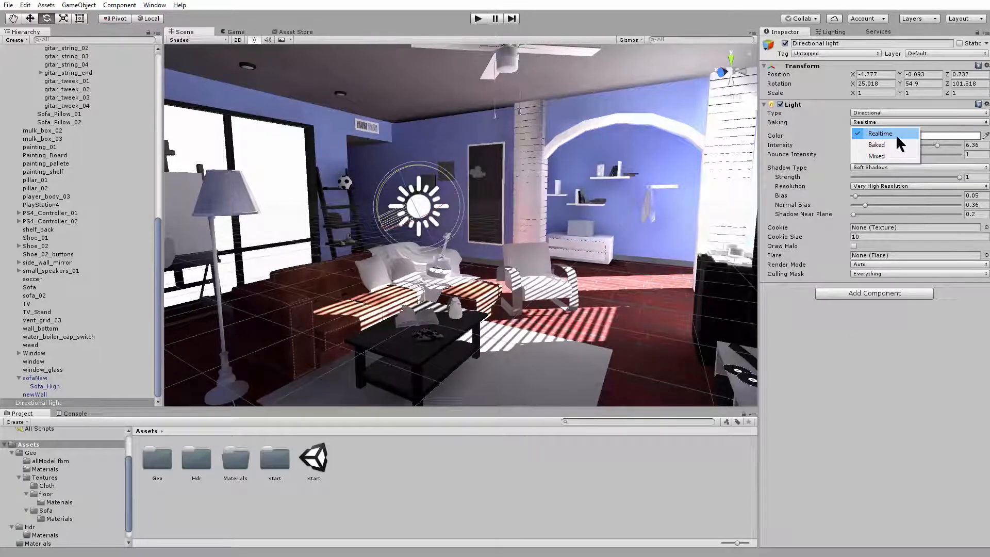
pyautogui.click(800, 123)
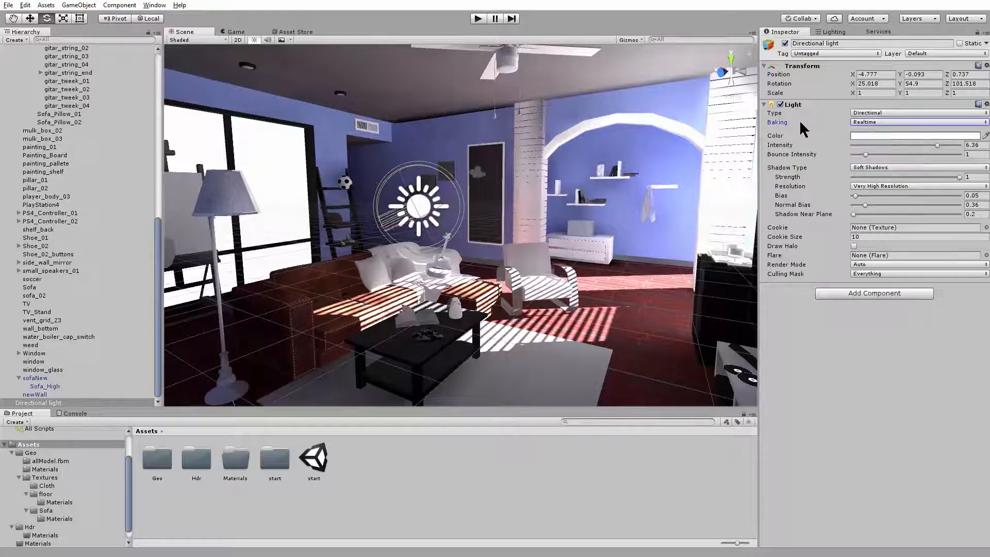
pyautogui.click(865, 122)
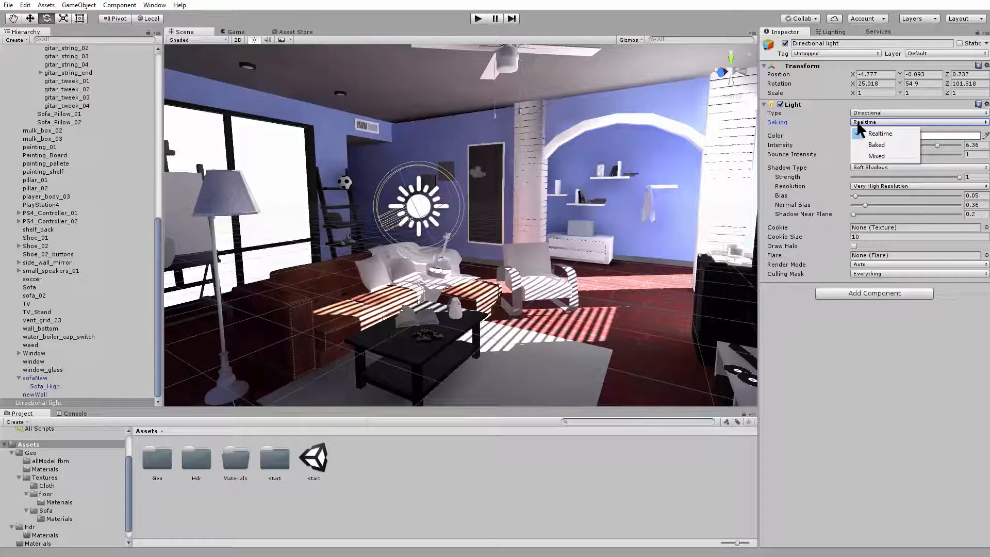
pyautogui.click(860, 332)
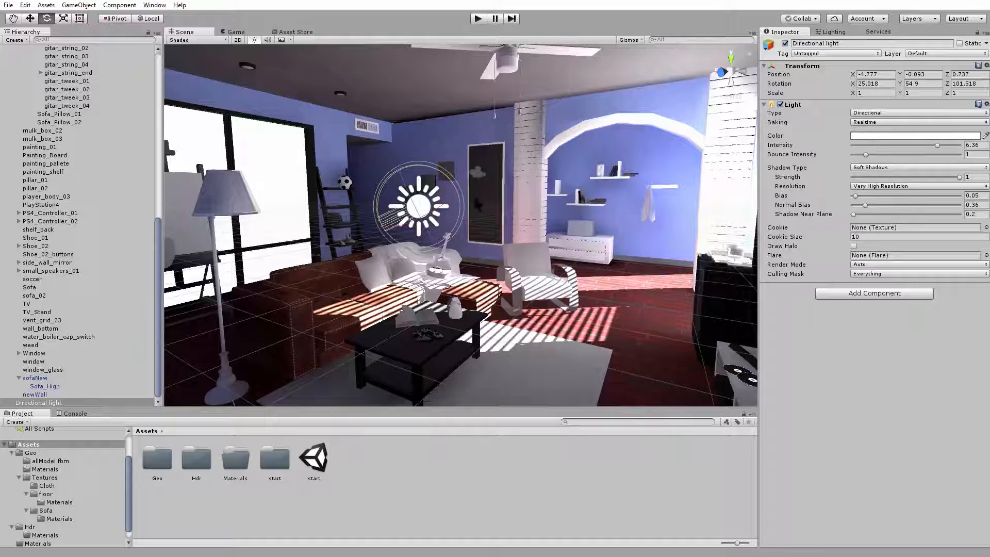
# Fine-tune the directional light's rotation to about X 25.8, Y 60.9, Z 104.1
pyautogui.moveTo(446, 181)
pyautogui.mouseDown()
pyautogui.moveTo(446, 213)
pyautogui.moveTo(441, 174)
pyautogui.moveTo(447, 220)
pyautogui.moveTo(442, 180)
pyautogui.mouseUp()
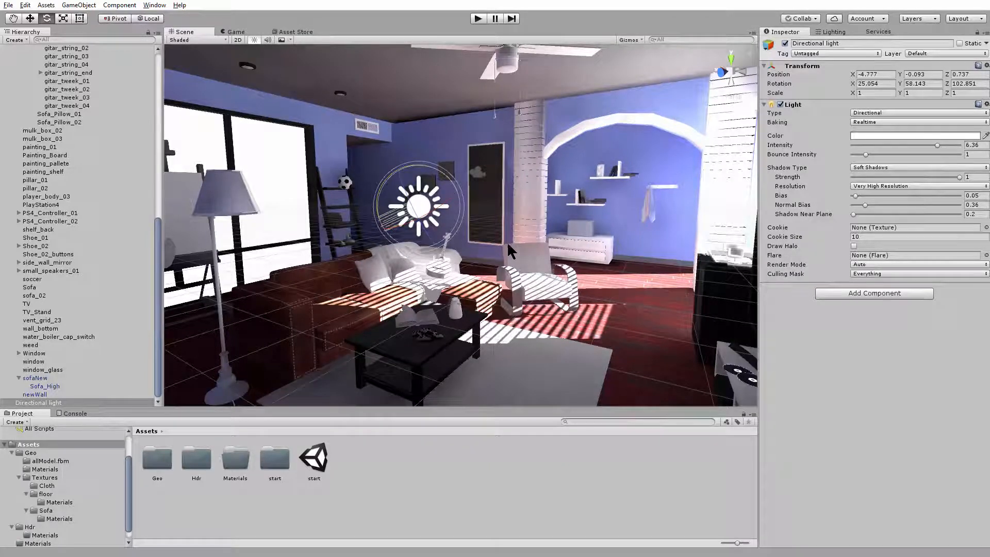
pyautogui.moveTo(448, 176); pyautogui.dragTo(449, 178)
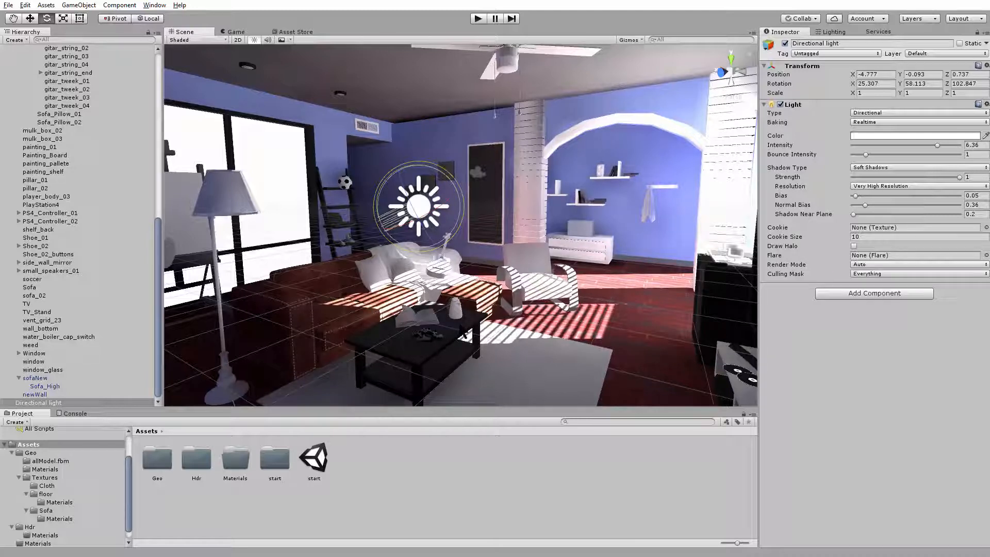
pyautogui.moveTo(444, 177); pyautogui.dragTo(435, 222)
# Tint the directional light's color a pale, warm orange
pyautogui.click(854, 136)
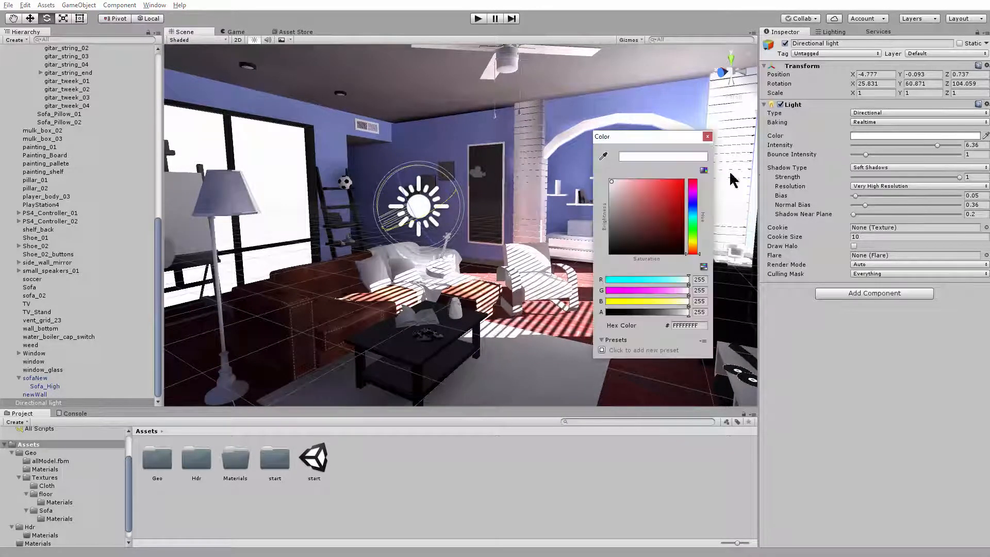
pyautogui.click(653, 194)
pyautogui.moveTo(653, 194); pyautogui.dragTo(624, 180)
pyautogui.click(693, 240)
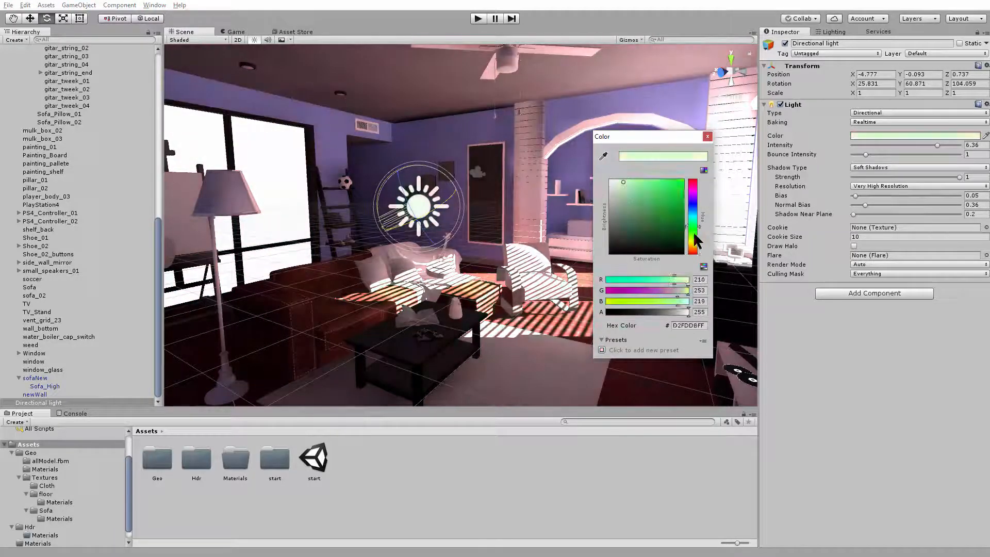
pyautogui.moveTo(642, 215)
pyautogui.mouseDown()
pyautogui.moveTo(638, 186)
pyautogui.moveTo(626, 182)
pyautogui.mouseUp()
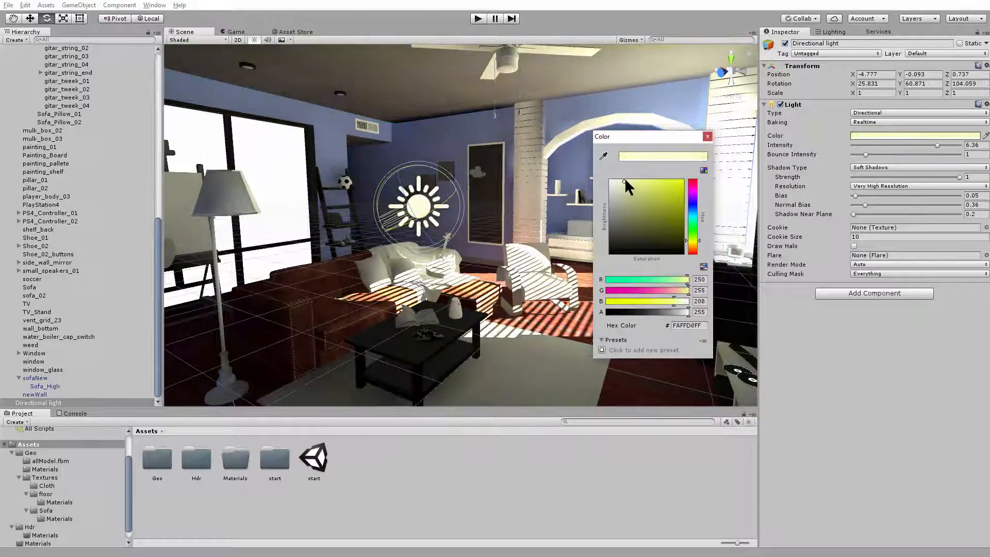
pyautogui.click(694, 247)
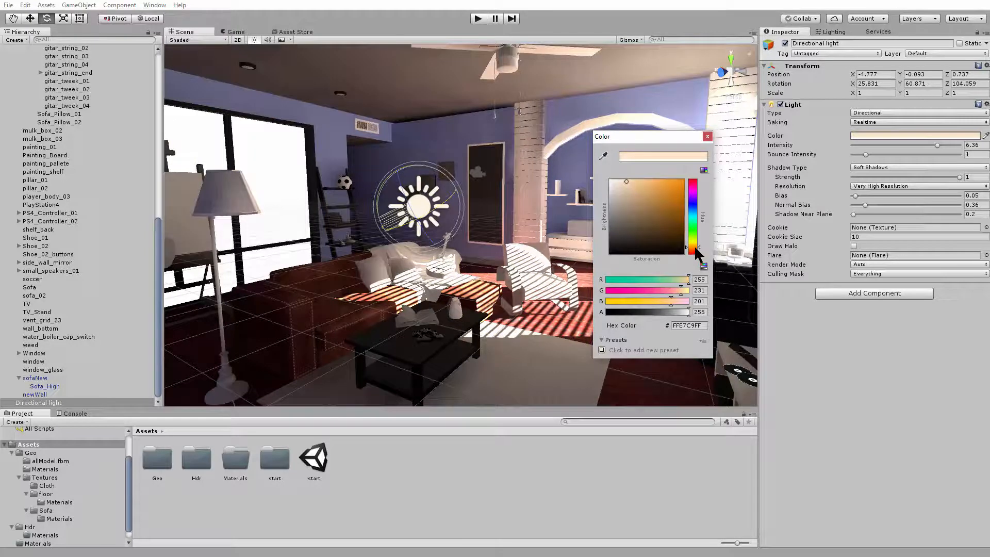
pyautogui.moveTo(632, 183); pyautogui.dragTo(625, 179)
pyautogui.click(708, 136)
# Set the directional light's intensity to 2.31 and rotate it to about X 24.1, Y 60, Z 103.8
pyautogui.moveTo(931, 150); pyautogui.dragTo(882, 145)
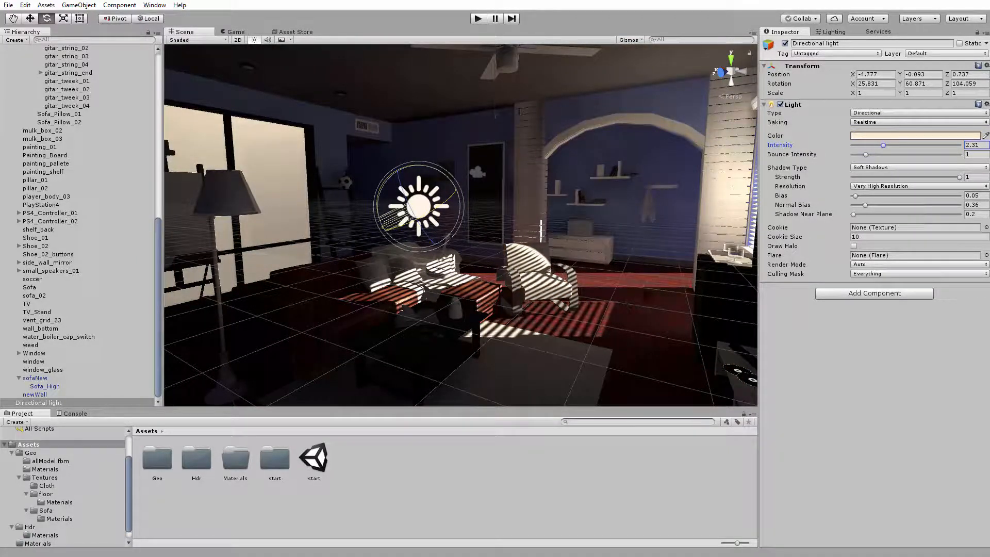
pyautogui.click(863, 122)
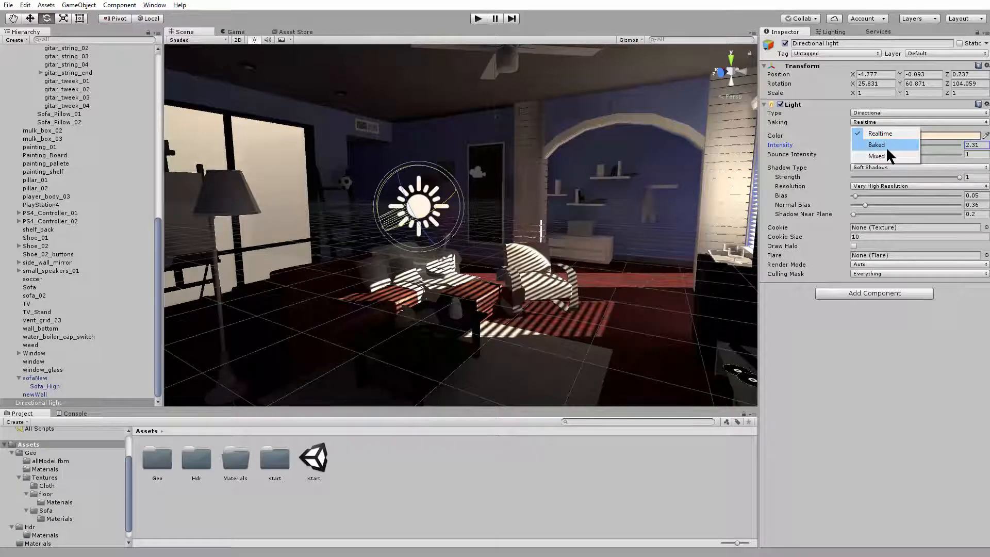
pyautogui.click(838, 374)
pyautogui.moveTo(432, 166); pyautogui.dragTo(445, 174)
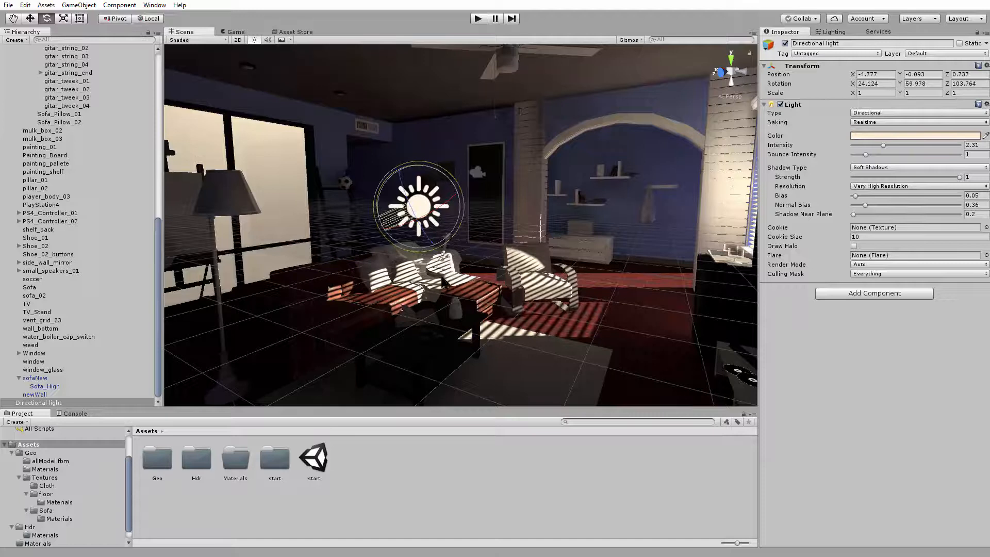
# Try deleting the sofaNew object and moving it to X -0.868, restoring it each time
pyautogui.click(400, 299)
pyautogui.press('w')
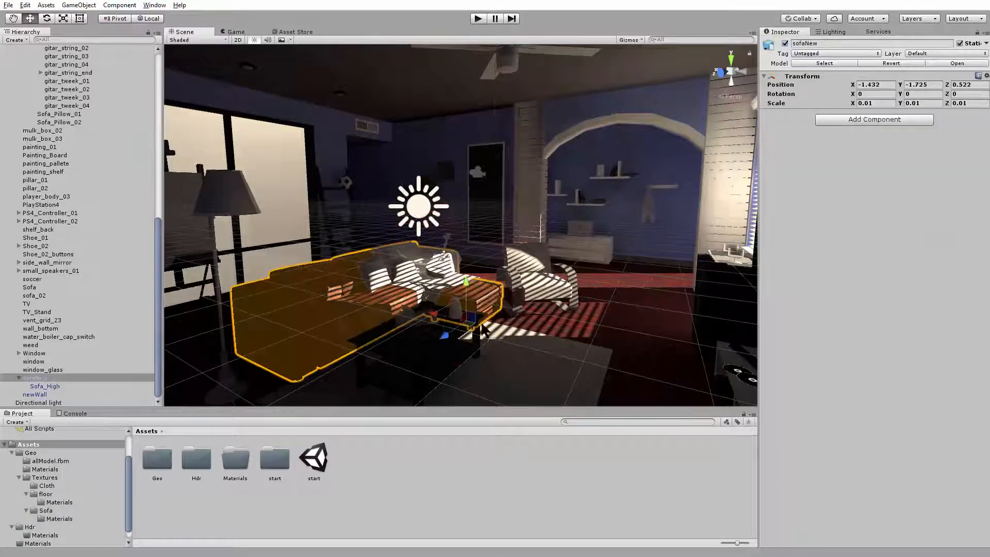
pyautogui.press('Delete')
pyautogui.hotkey('ctrl', 'z')
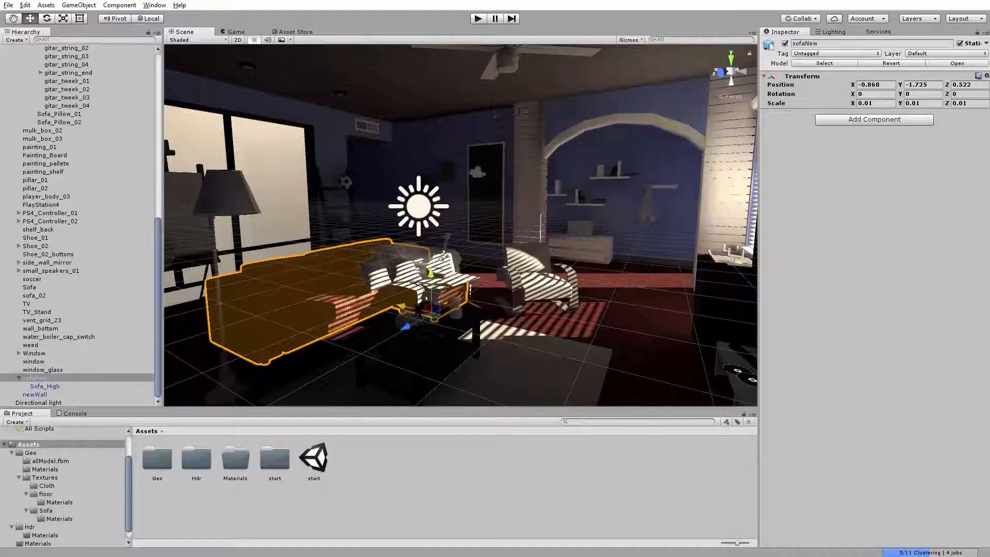
pyautogui.moveTo(402, 308); pyautogui.dragTo(436, 315)
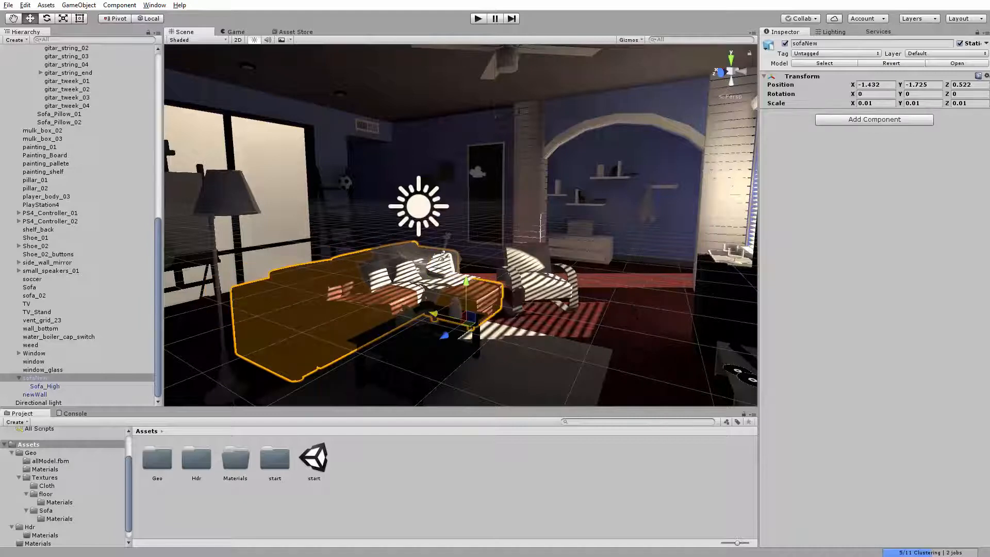
# Select the directional light in the scene and review its available baking modes
pyautogui.click(632, 224)
pyautogui.click(411, 214)
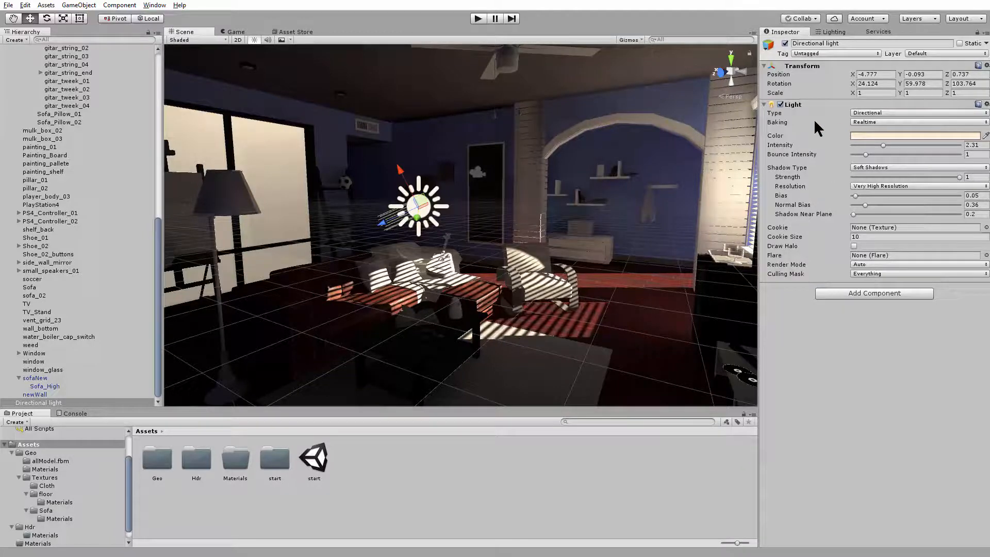
pyautogui.click(872, 123)
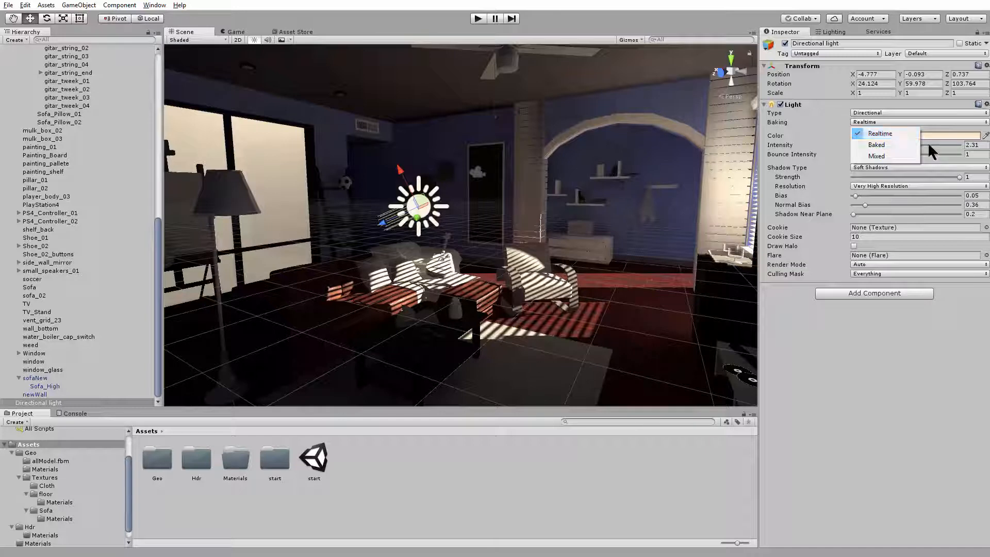
pyautogui.click(873, 352)
# Compare the scene's Precomputed Realtime GI and Baked GI settings with the directional light's baking modes
pyautogui.click(832, 32)
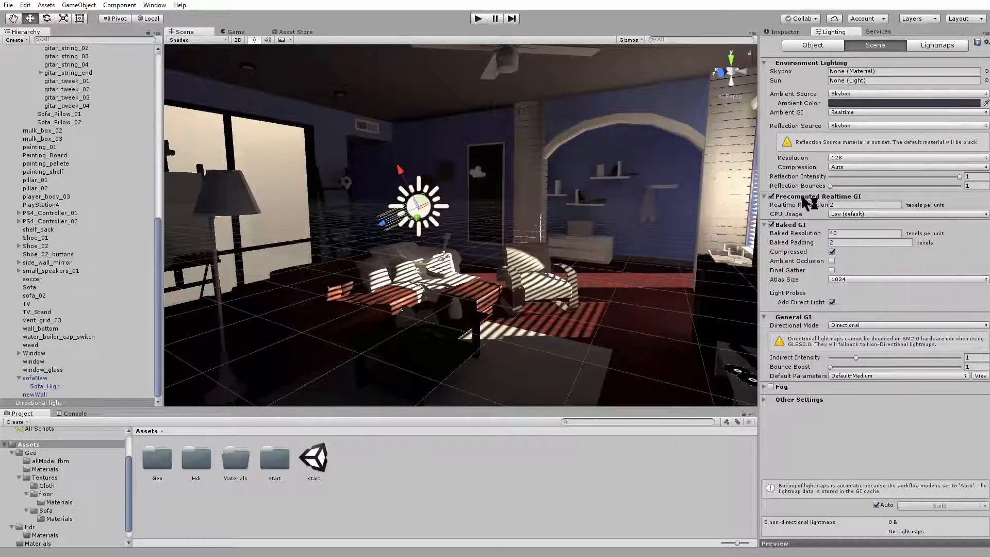
pyautogui.moveTo(841, 196)
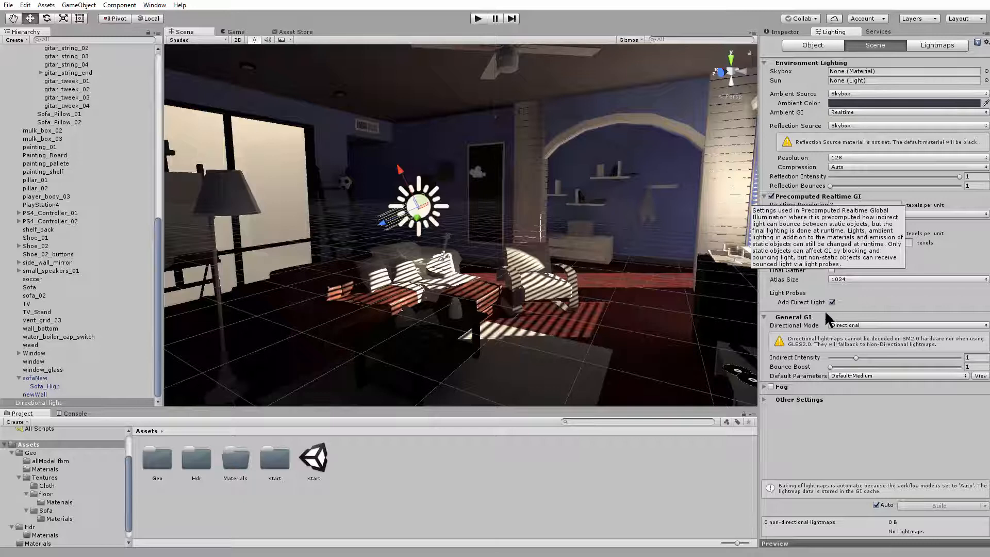
pyautogui.moveTo(788, 227)
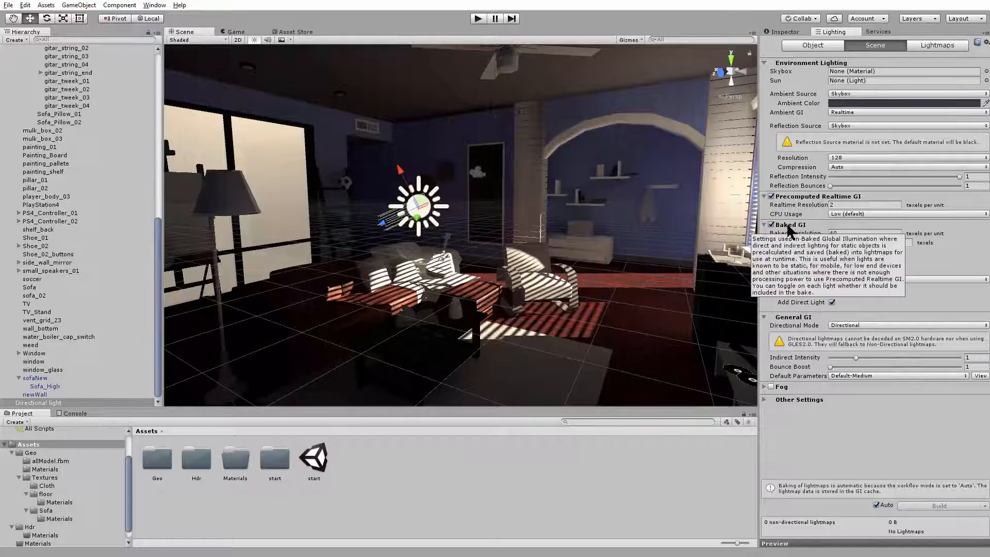
pyautogui.click(785, 32)
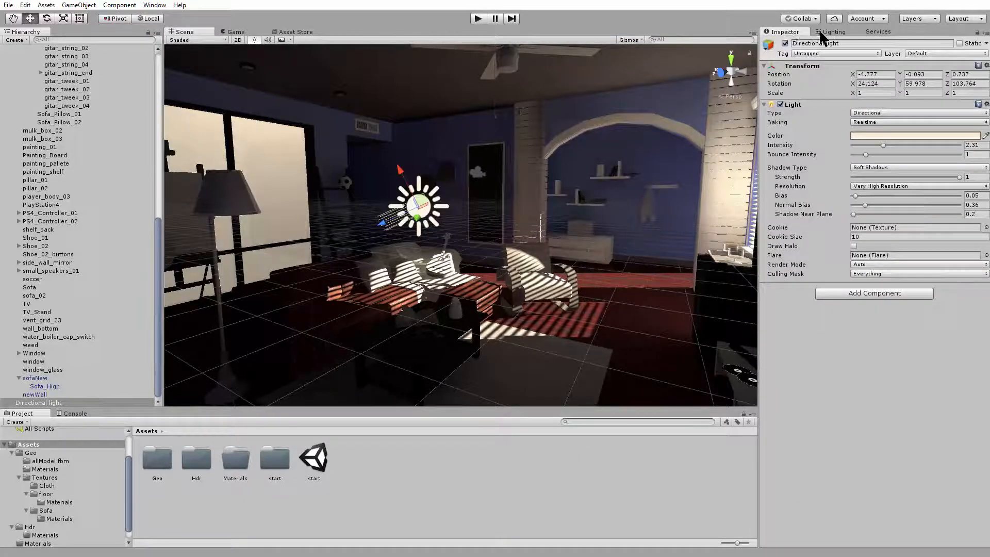
pyautogui.click(832, 31)
pyautogui.click(785, 31)
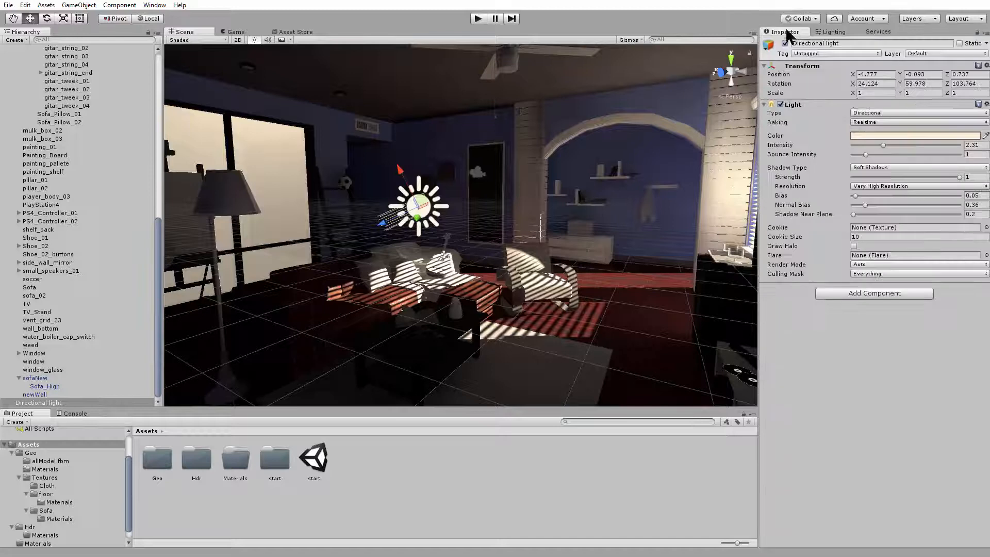
pyautogui.click(859, 123)
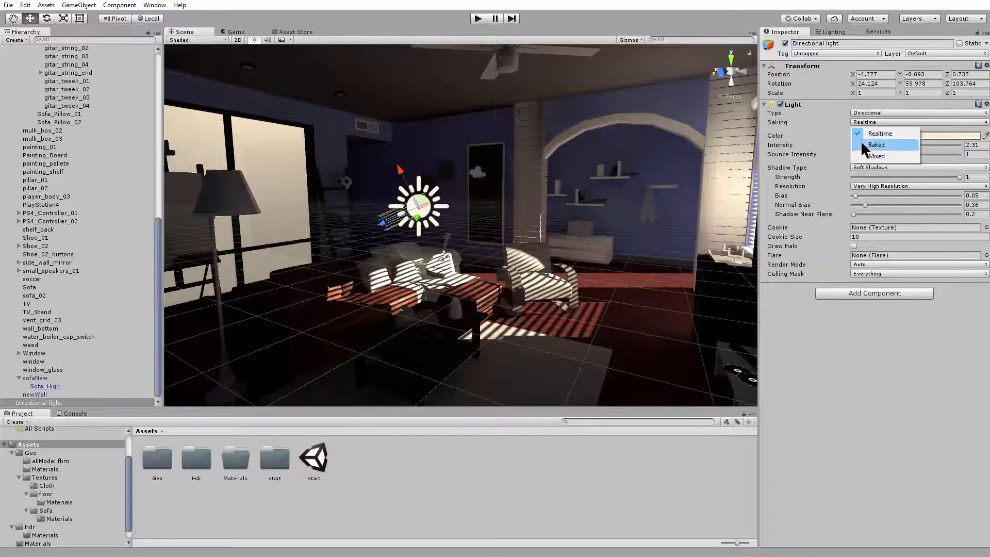
pyautogui.click(832, 32)
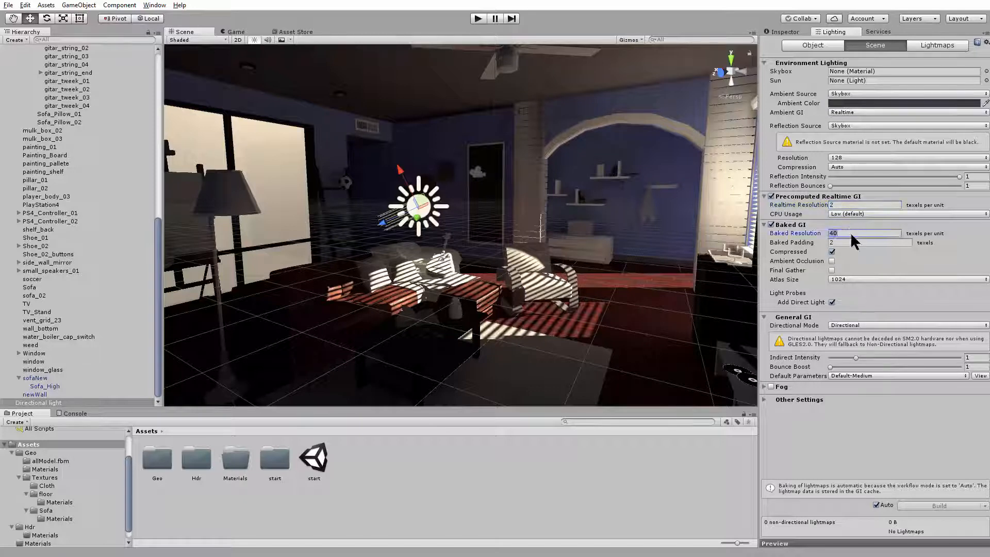
# Review the Realtime Resolution and Baked Resolution values in the scene lighting settings
pyautogui.click(844, 197)
pyautogui.click(845, 196)
pyautogui.click(845, 206)
pyautogui.press('Tab')
pyautogui.click(847, 206)
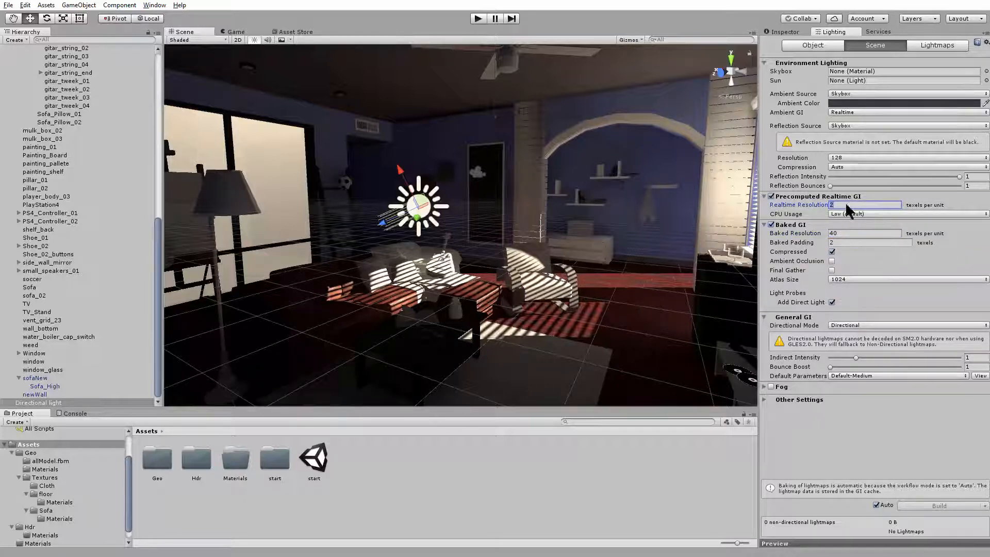
pyautogui.click(849, 232)
pyautogui.click(845, 203)
pyautogui.click(846, 203)
pyautogui.moveTo(845, 204); pyautogui.dragTo(824, 210)
# Examine the living room from several angles to judge how the light falls on the furniture and walls
pyautogui.keyDown('alt'); pyautogui.moveTo(522, 260); pyautogui.dragTo(544, 312); pyautogui.keyUp('alt')
pyautogui.keyDown('alt'); pyautogui.moveTo(544, 311); pyautogui.dragTo(10, 204, button='right'); pyautogui.keyUp('alt')
pyautogui.keyDown('alt'); pyautogui.moveTo(330, 206); pyautogui.dragTo(490, 268); pyautogui.keyUp('alt')
pyautogui.keyDown('alt'); pyautogui.moveTo(490, 269); pyautogui.dragTo(686, 340, button='right'); pyautogui.keyUp('alt')
pyautogui.keyDown('alt'); pyautogui.moveTo(686, 340); pyautogui.dragTo(599, 278); pyautogui.keyUp('alt')
pyautogui.keyDown('alt'); pyautogui.moveTo(599, 278); pyautogui.dragTo(703, 286, button='right'); pyautogui.keyUp('alt')
pyautogui.keyDown('alt'); pyautogui.moveTo(520, 207); pyautogui.dragTo(446, 181); pyautogui.keyUp('alt')
pyautogui.keyDown('alt'); pyautogui.moveTo(447, 180); pyautogui.dragTo(330, 178, button='right'); pyautogui.keyUp('alt')
pyautogui.press('f')
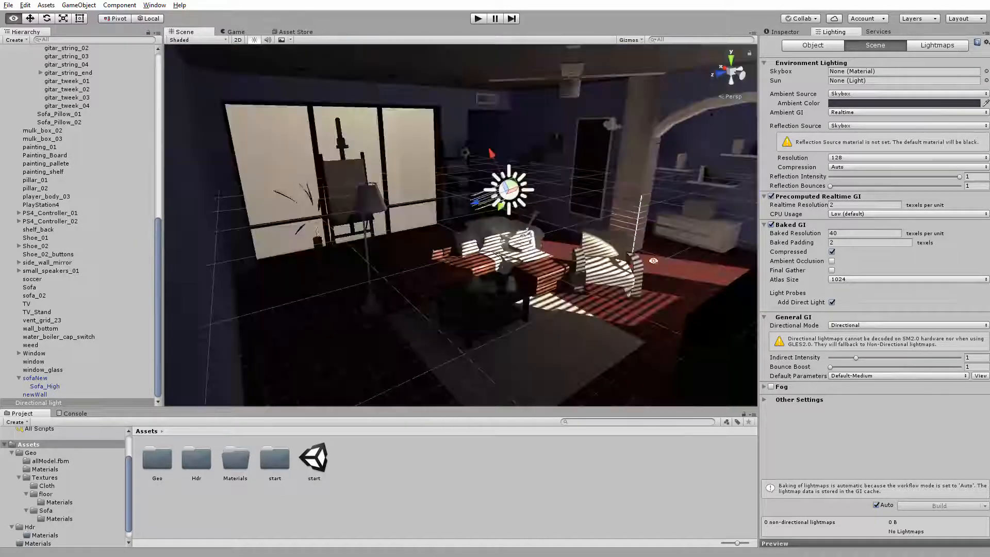
# Reduce the directional light's intensity to 1, raise it to 1.5, and check the room from outside
pyautogui.click(784, 32)
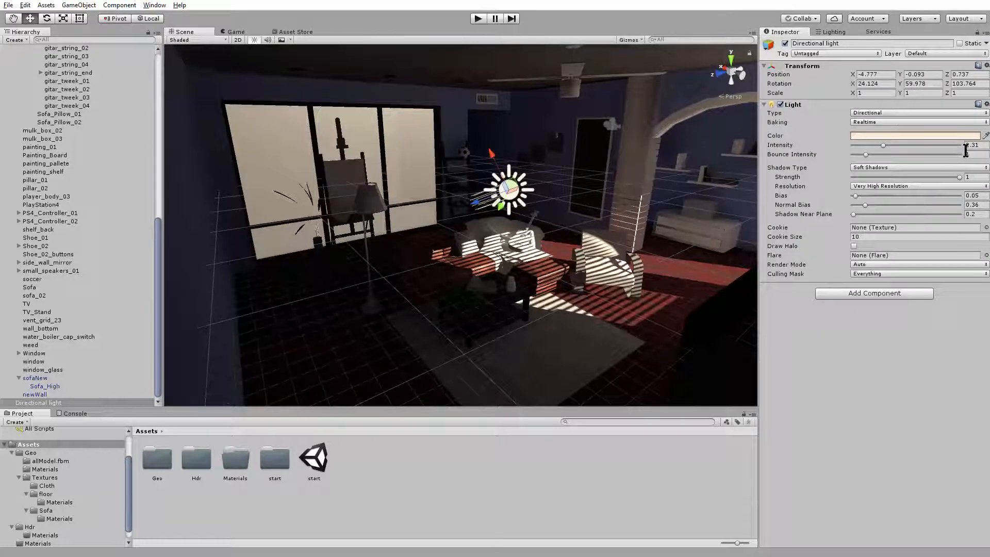
pyautogui.click(986, 146)
pyautogui.write('1')
pyautogui.keyDown('alt'); pyautogui.moveTo(686, 199); pyautogui.dragTo(574, 206, button='right'); pyautogui.keyUp('alt')
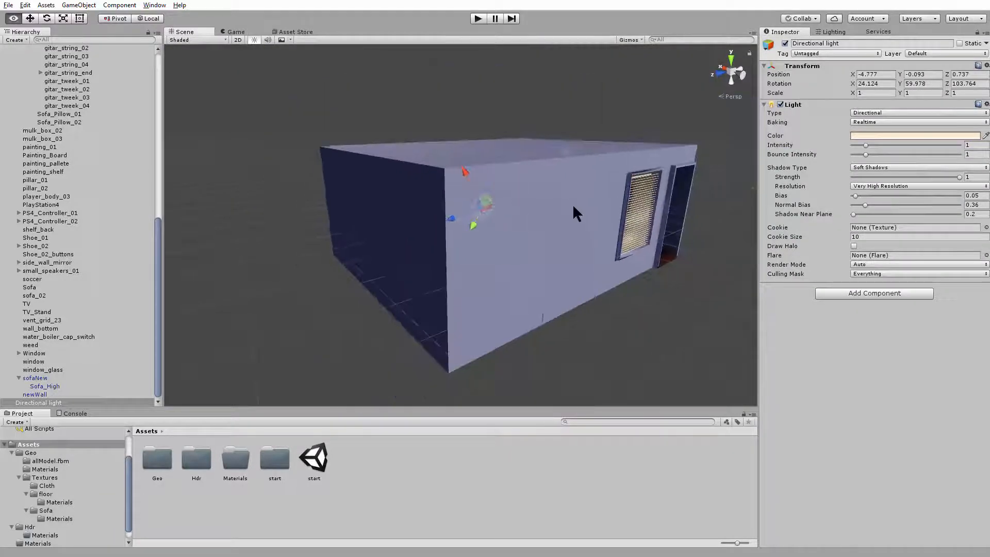
pyautogui.keyDown('alt'); pyautogui.moveTo(562, 235); pyautogui.dragTo(825, 208); pyautogui.keyUp('alt')
pyautogui.moveTo(867, 146); pyautogui.dragTo(873, 146)
pyautogui.keyDown('alt'); pyautogui.moveTo(655, 191); pyautogui.dragTo(964, 384, button='right'); pyautogui.keyUp('alt')
pyautogui.keyDown('alt'); pyautogui.moveTo(508, 253); pyautogui.dragTo(668, 221); pyautogui.keyUp('alt')
pyautogui.keyDown('alt'); pyautogui.moveTo(667, 221); pyautogui.dragTo(211, 236, button='right'); pyautogui.keyUp('alt')
pyautogui.keyDown('alt'); pyautogui.moveTo(211, 236); pyautogui.dragTo(359, 284); pyautogui.keyUp('alt')
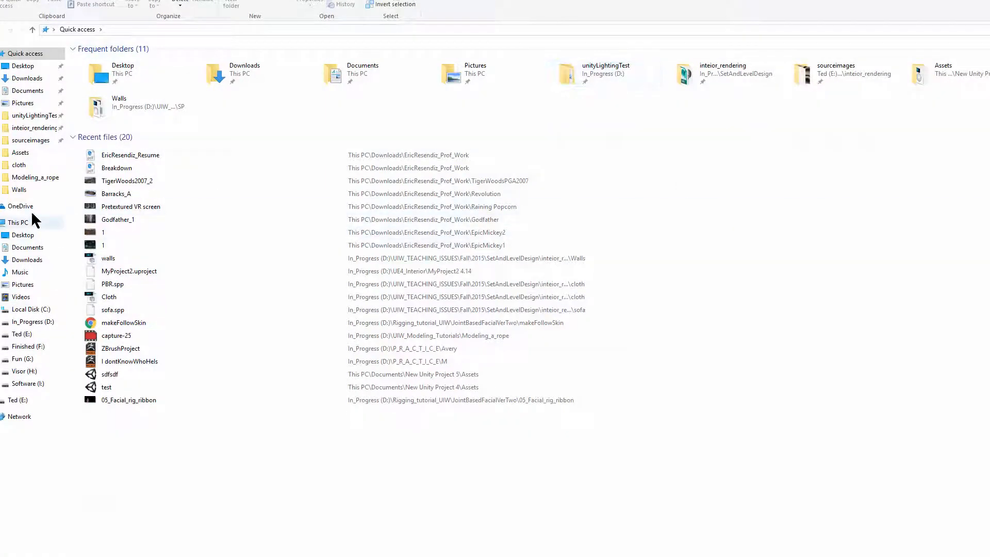
# Switch to File Explorer and open the Steam folder inside Program Files (x86) on Local Disk (C:)
pyautogui.click(20, 223)
pyautogui.doubleClick(404, 113)
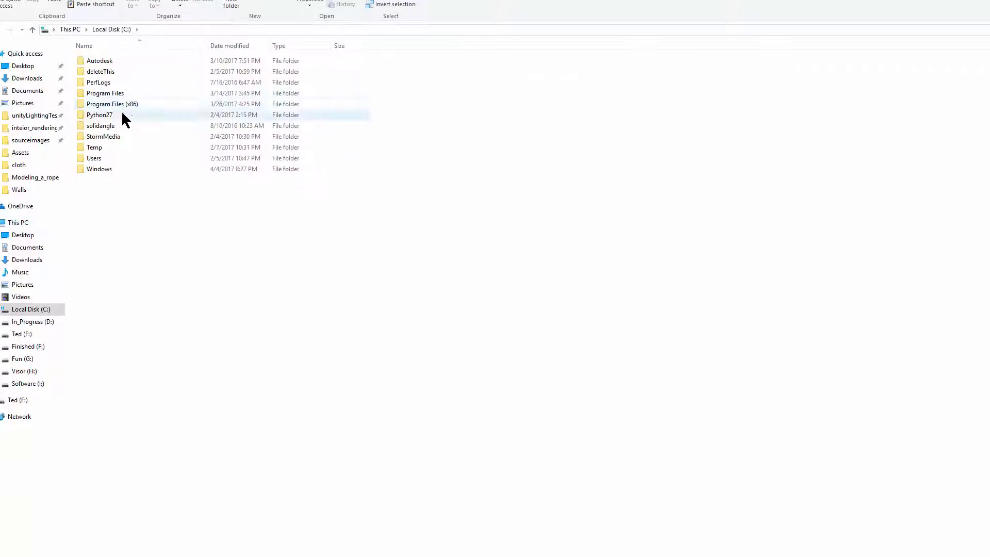
pyautogui.doubleClick(124, 106)
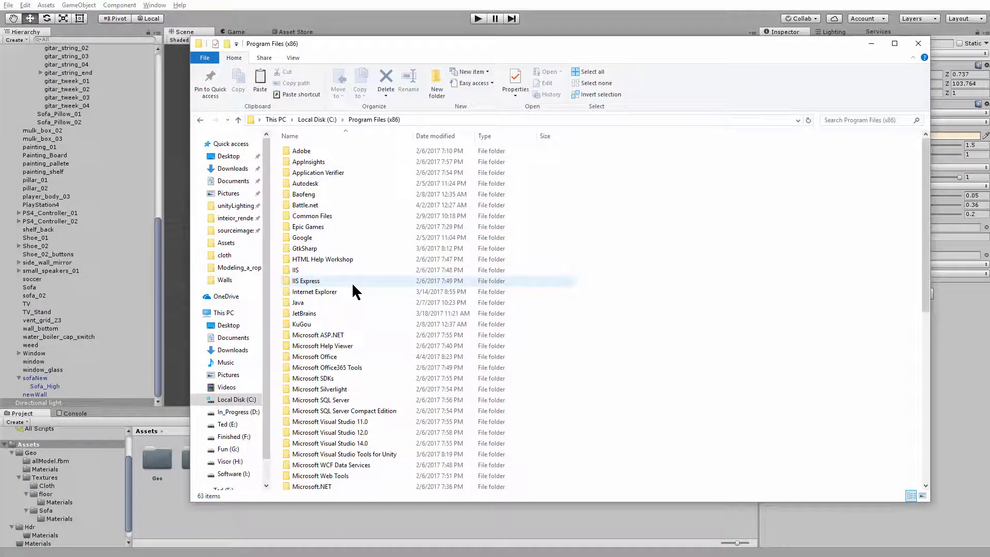
pyautogui.scroll(-3, 355, 291)
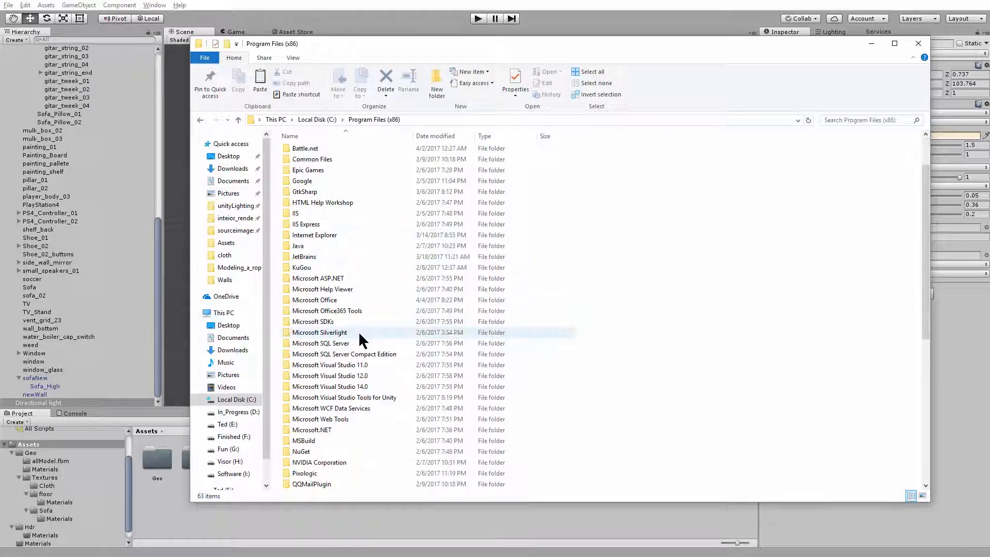
pyautogui.scroll(-3, 332, 430)
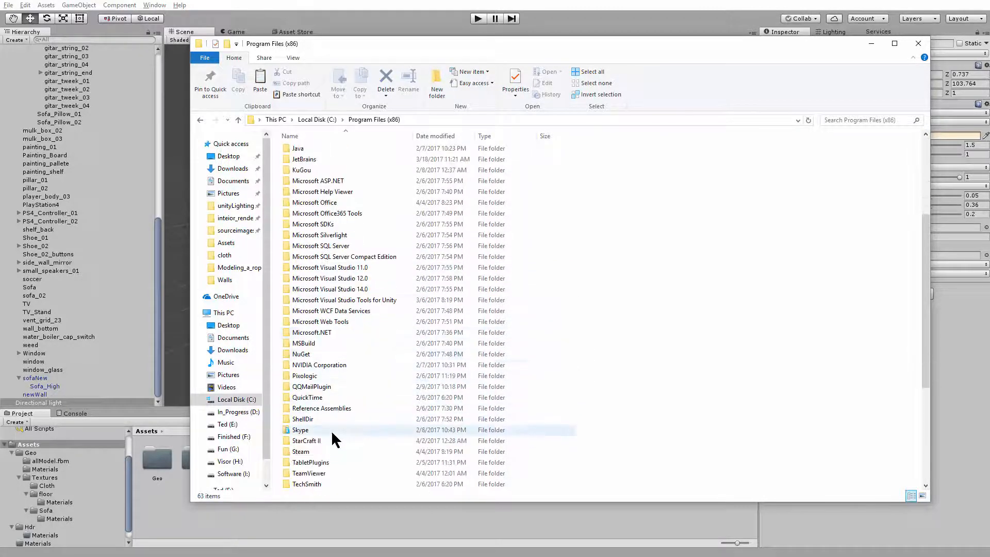
pyautogui.scroll(-1, 329, 431)
pyautogui.doubleClick(320, 386)
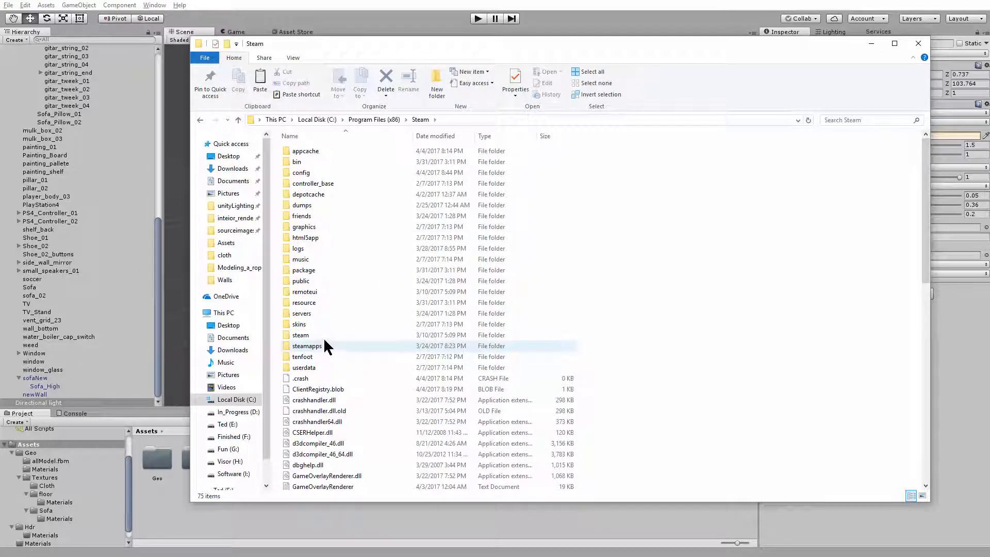
# Open the Exterior environments folder at steamapps\common\Substance Painter 2\resources\shelf\allegorithmic\environments\Exterior
pyautogui.doubleClick(325, 345)
pyautogui.doubleClick(318, 150)
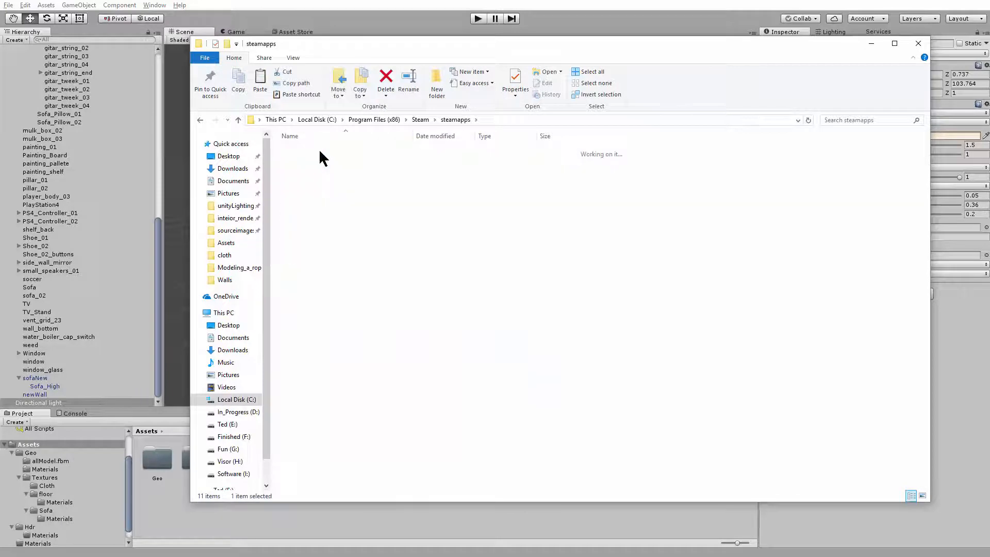
pyautogui.doubleClick(320, 195)
pyautogui.doubleClick(317, 194)
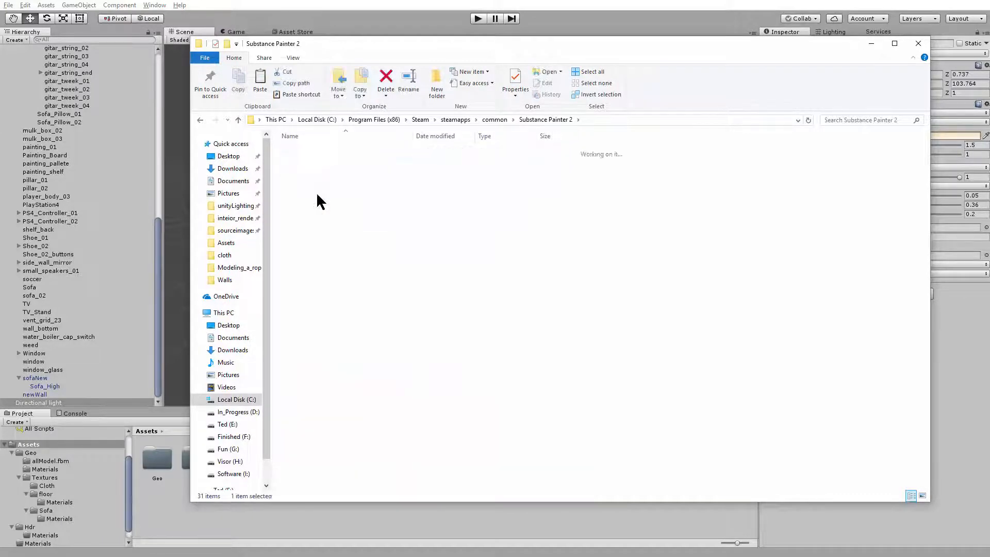
pyautogui.doubleClick(320, 227)
pyautogui.doubleClick(318, 151)
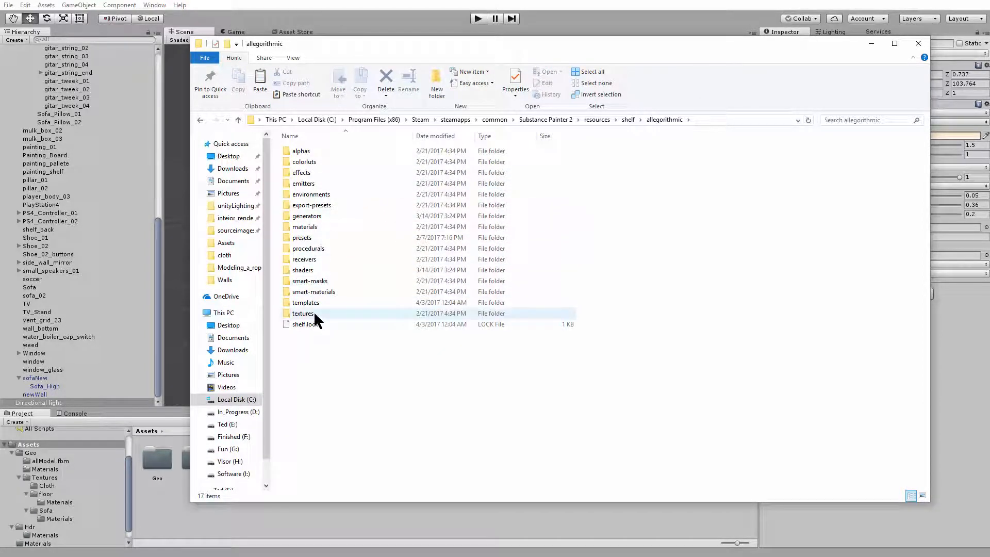
pyautogui.doubleClick(313, 194)
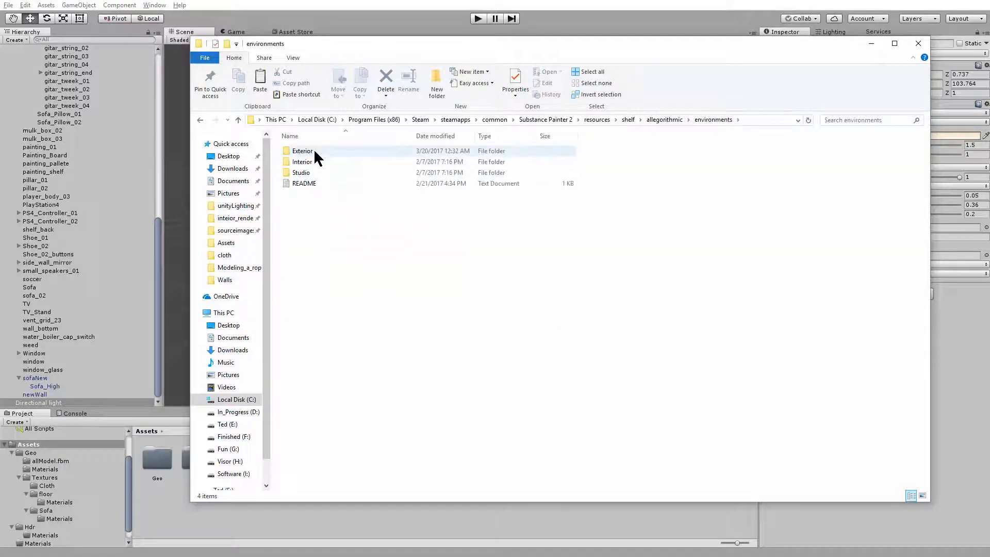
pyautogui.doubleClick(315, 151)
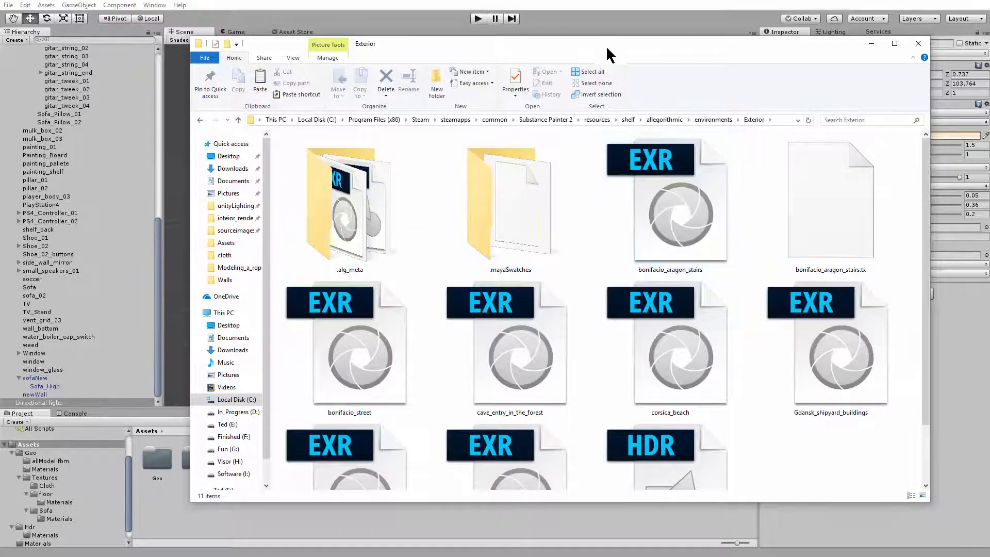
# Import the bonifacio_aragon_stairs EXR image from the Exterior folder into the Unity project's Assets
pyautogui.moveTo(606, 45); pyautogui.dragTo(720, 8)
pyautogui.click(780, 165)
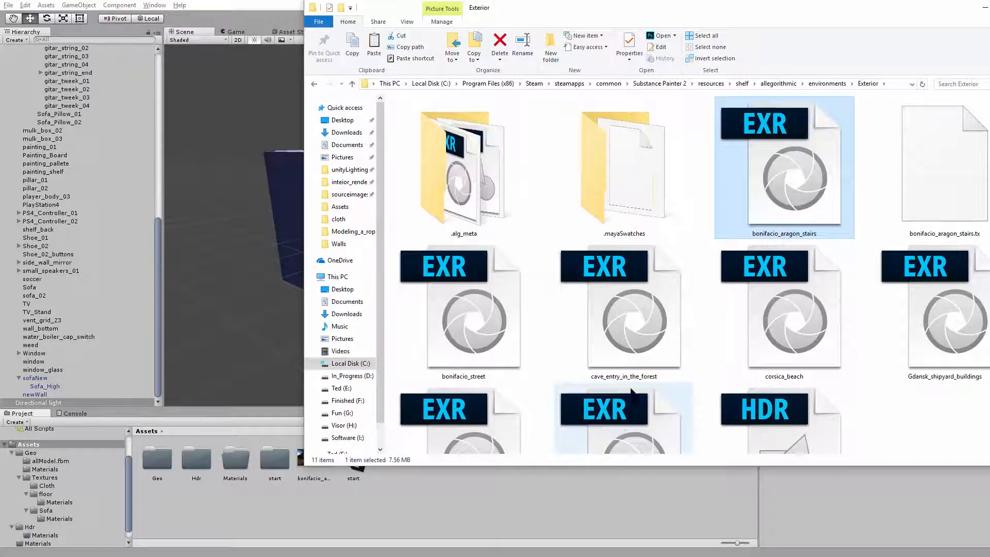
pyautogui.moveTo(742, 14); pyautogui.dragTo(674, 31)
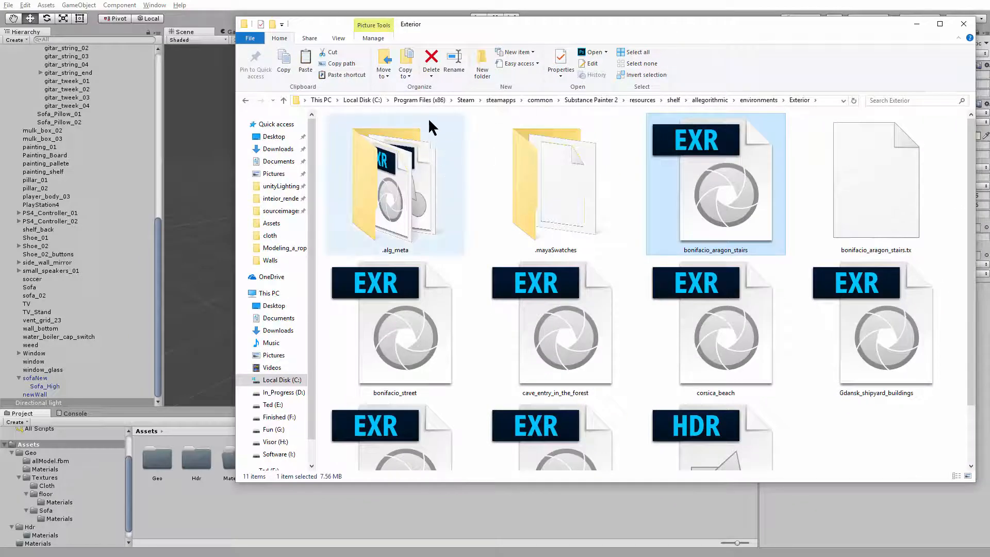
# Look through the Program Files (x86) and Program Files folders on Local Disk (C:), and return to Unity
pyautogui.click(370, 99)
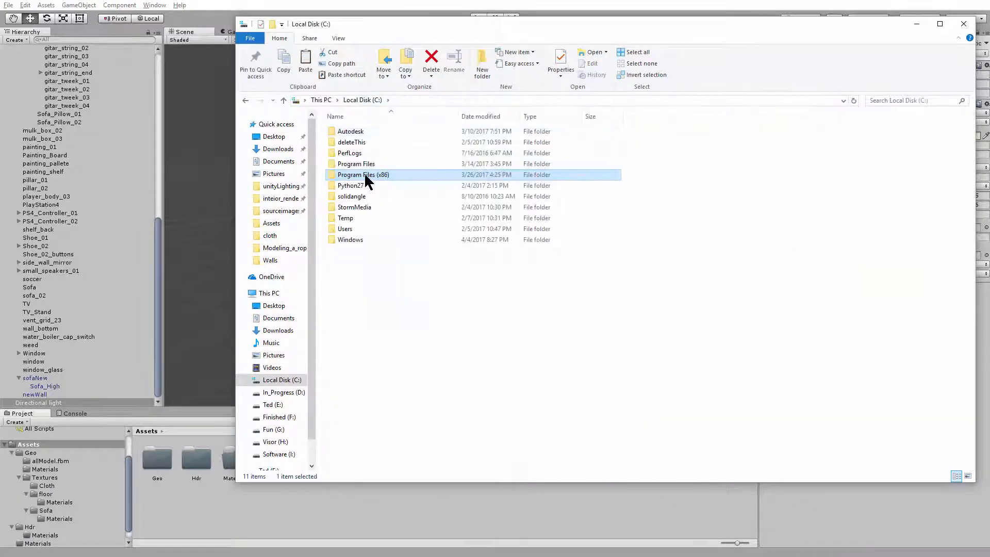
pyautogui.doubleClick(380, 175)
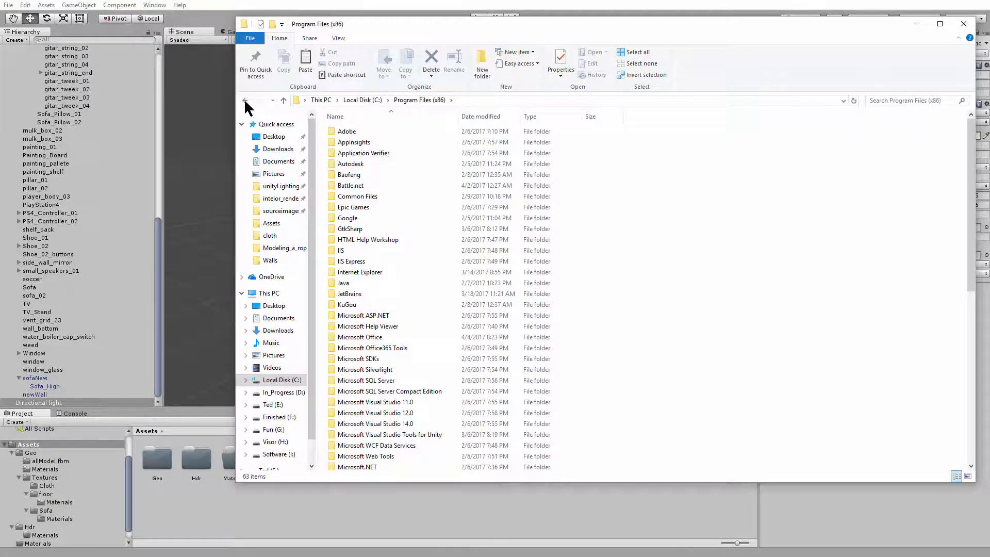
pyautogui.click(246, 101)
pyautogui.click(383, 165)
pyautogui.click(382, 175)
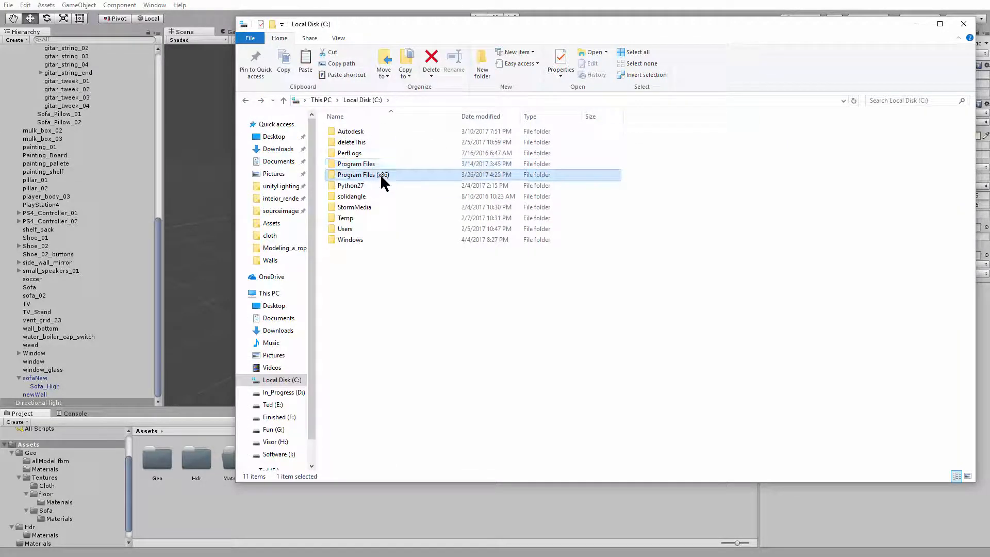
pyautogui.doubleClick(355, 165)
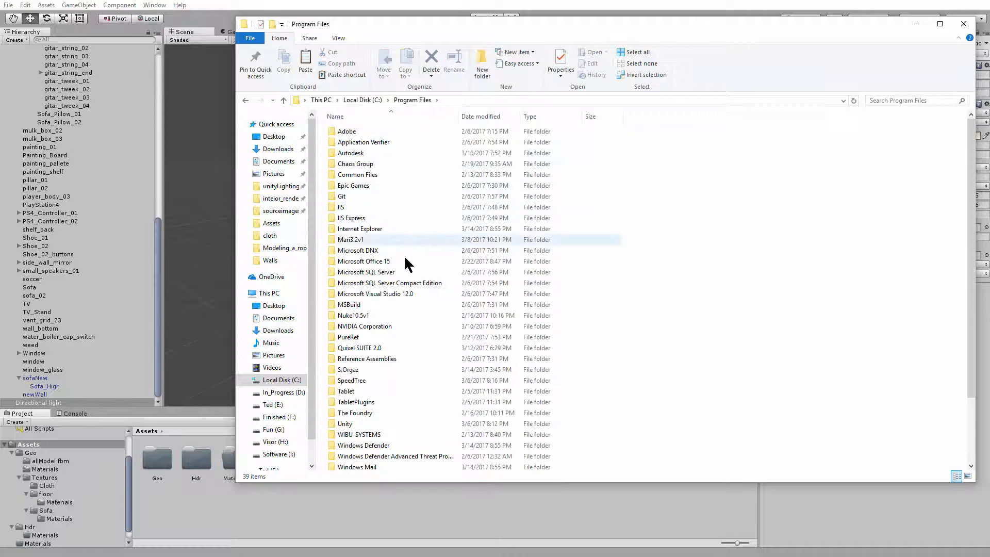
pyautogui.click(916, 23)
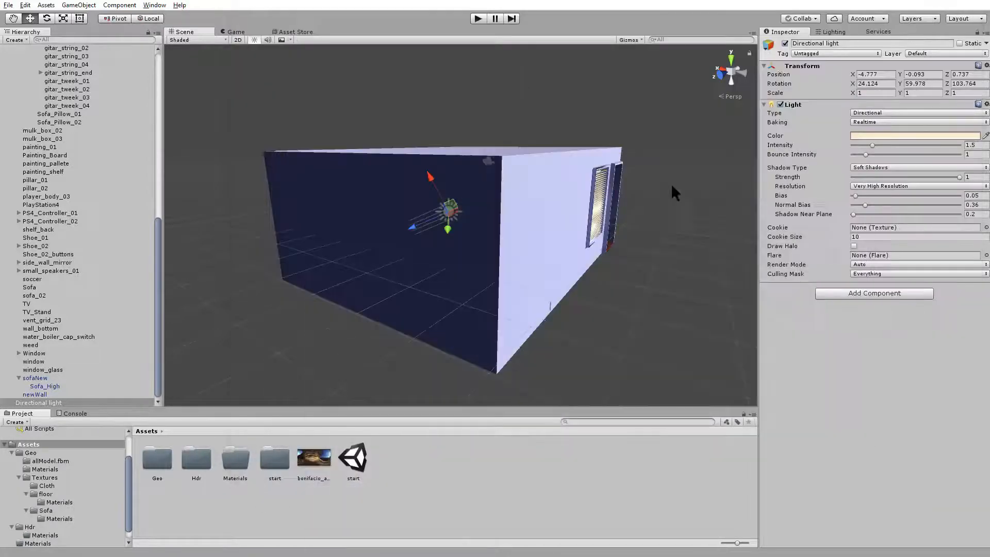
# Set the texture shape of the bonifacio_aragon_stairs image to Cube and apply the import settings
pyautogui.click(314, 459)
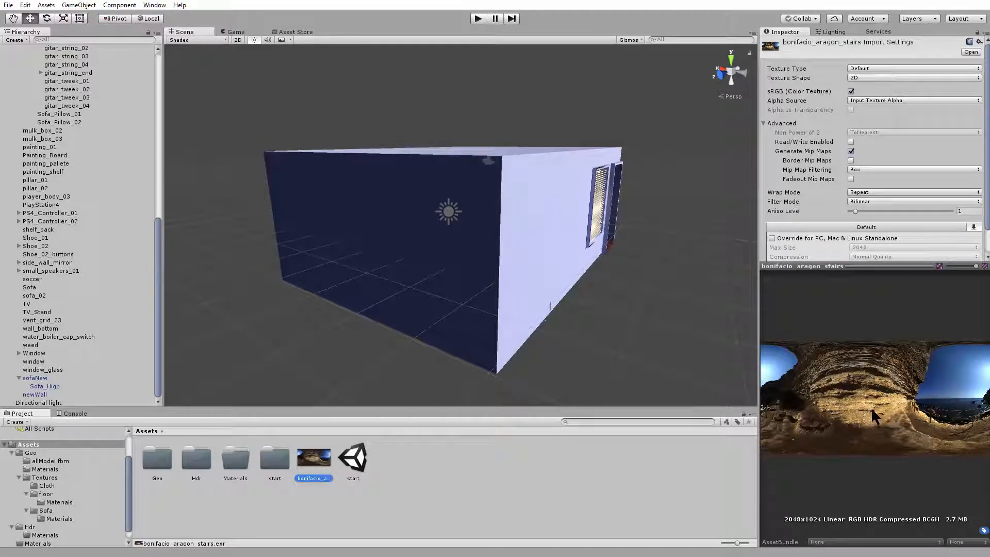
pyautogui.moveTo(988, 200); pyautogui.dragTo(984, 129)
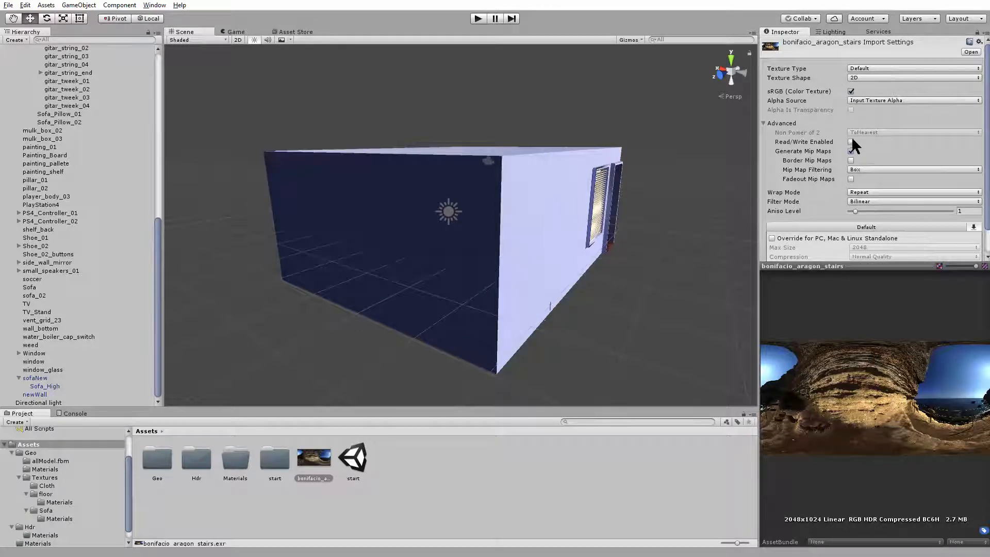
pyautogui.click(872, 78)
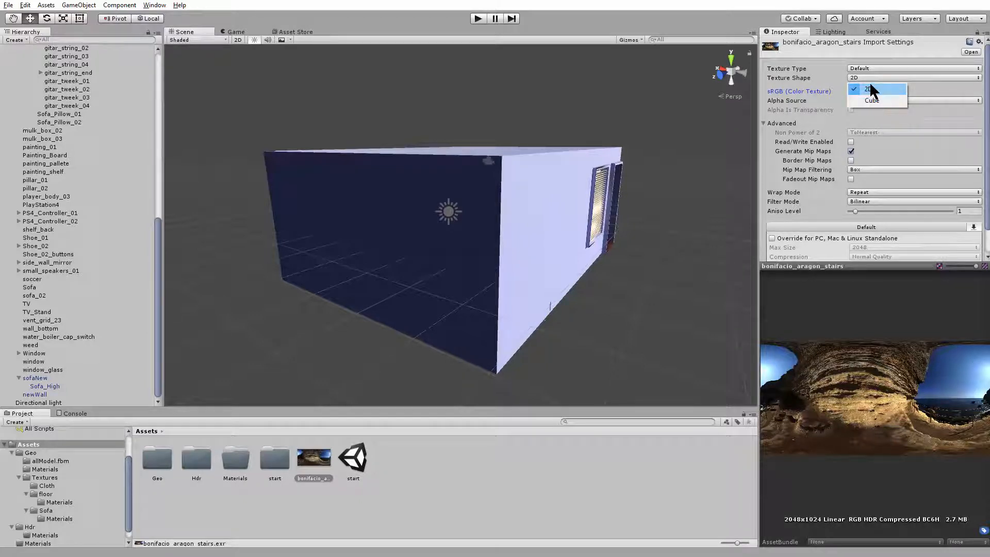
pyautogui.click(874, 101)
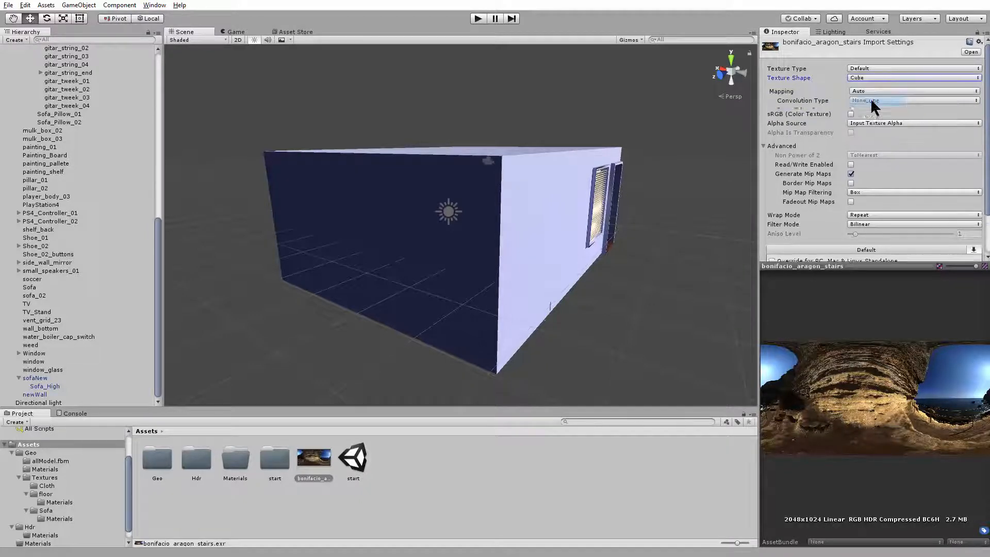
pyautogui.scroll(-3, 960, 226)
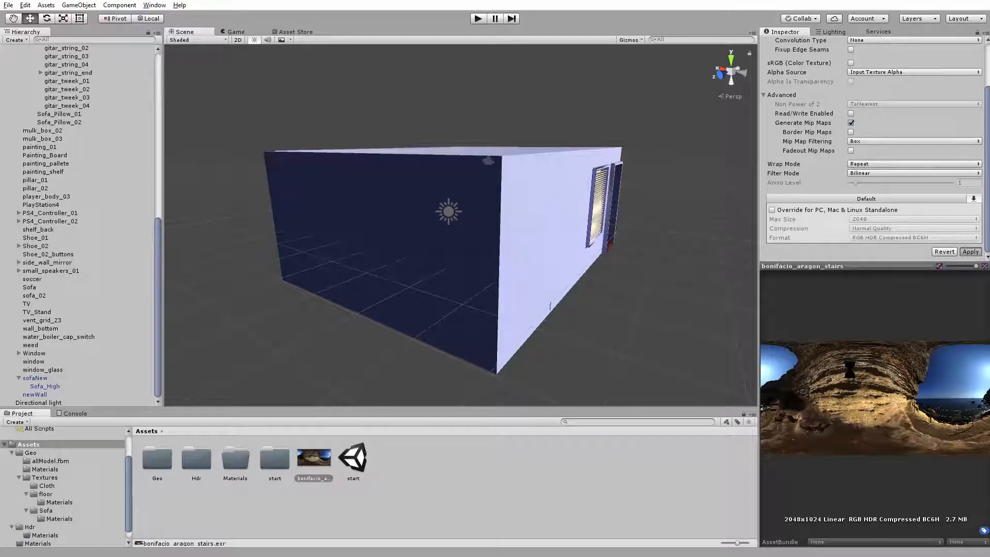
pyautogui.click(970, 252)
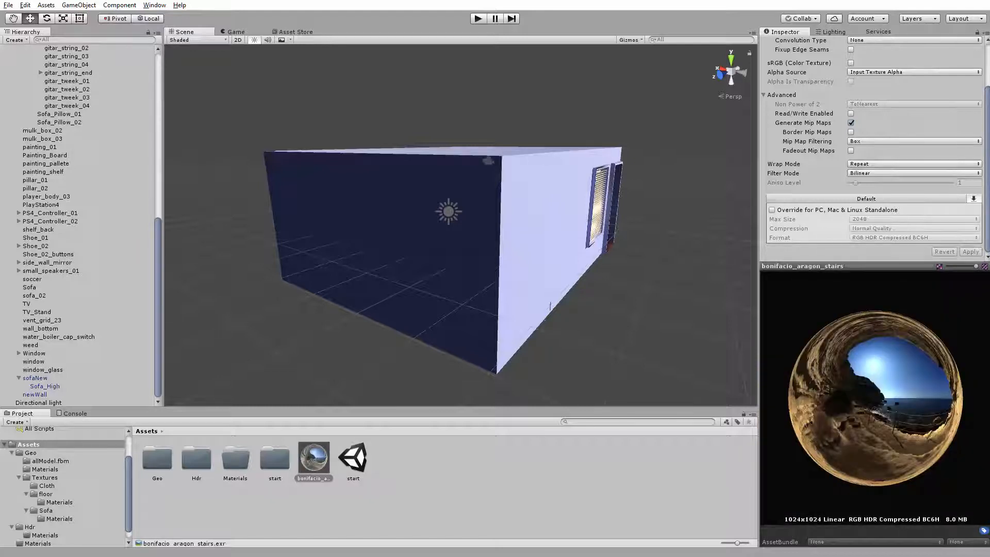
# Apply the bonifacio_aragon_stairs cubemap as the scene's skybox background
pyautogui.moveTo(851, 405); pyautogui.dragTo(874, 440)
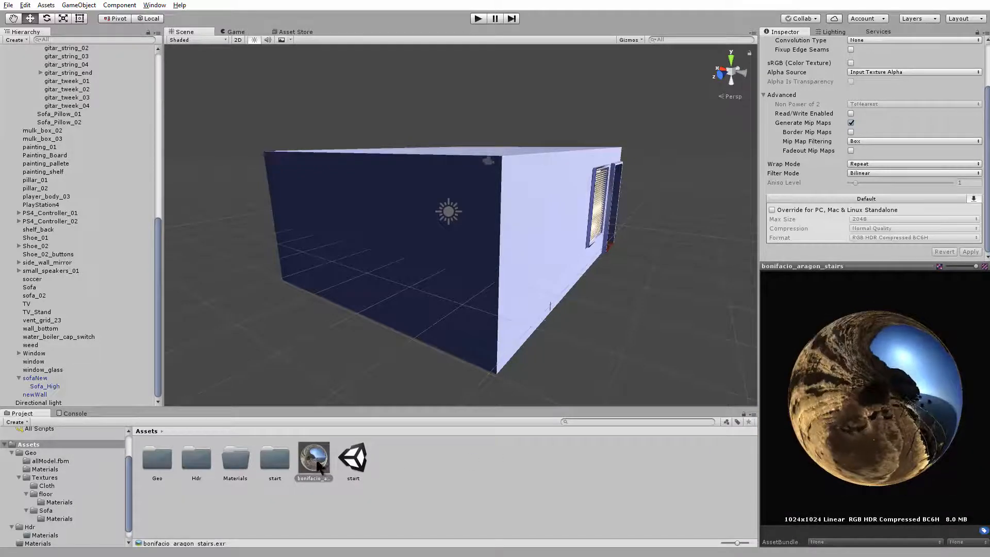
pyautogui.moveTo(253, 292); pyautogui.dragTo(242, 274)
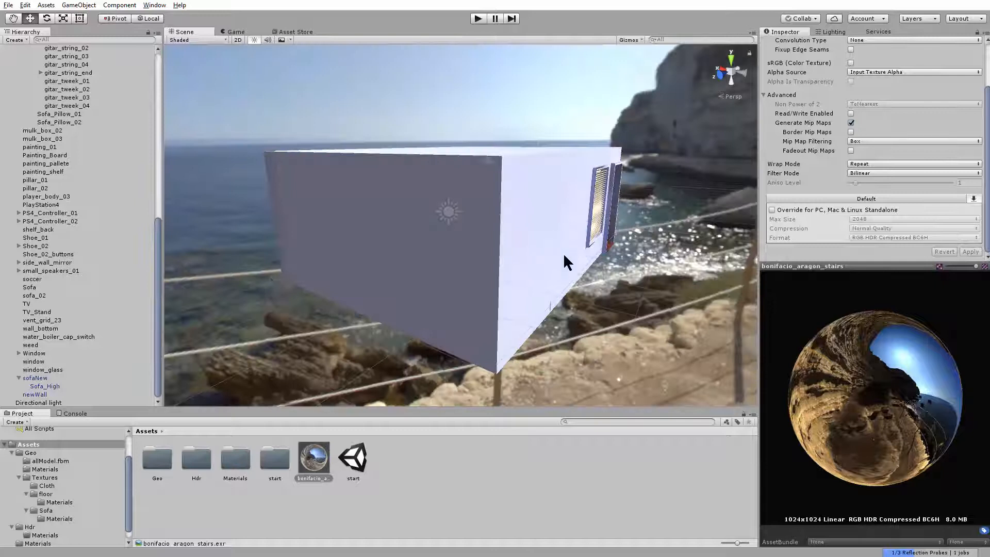
pyautogui.moveTo(458, 253); pyautogui.dragTo(505, 229, button='right')
pyautogui.press('w')
# Create a 3D sphere inside the living room above the coffee table
pyautogui.click(79, 5)
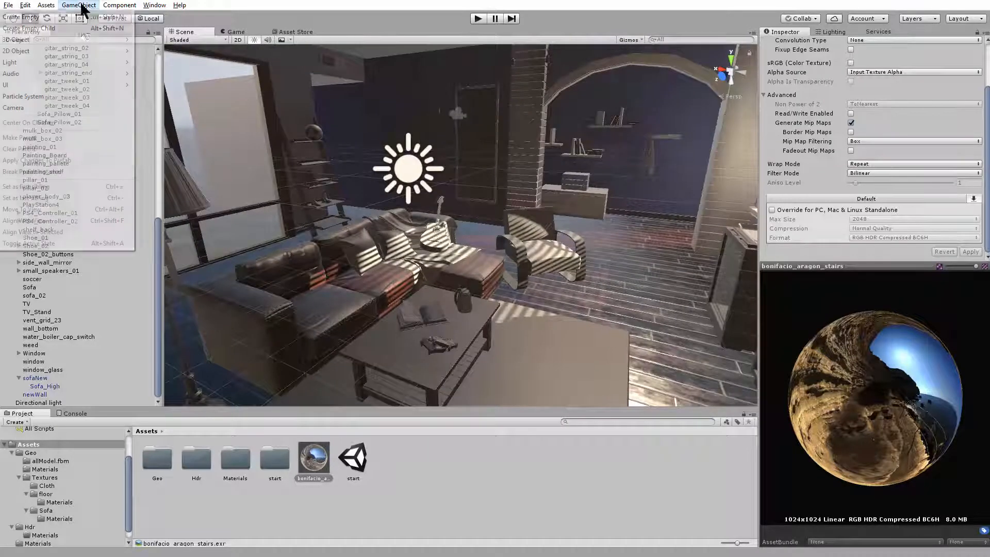
pyautogui.moveTo(88, 38)
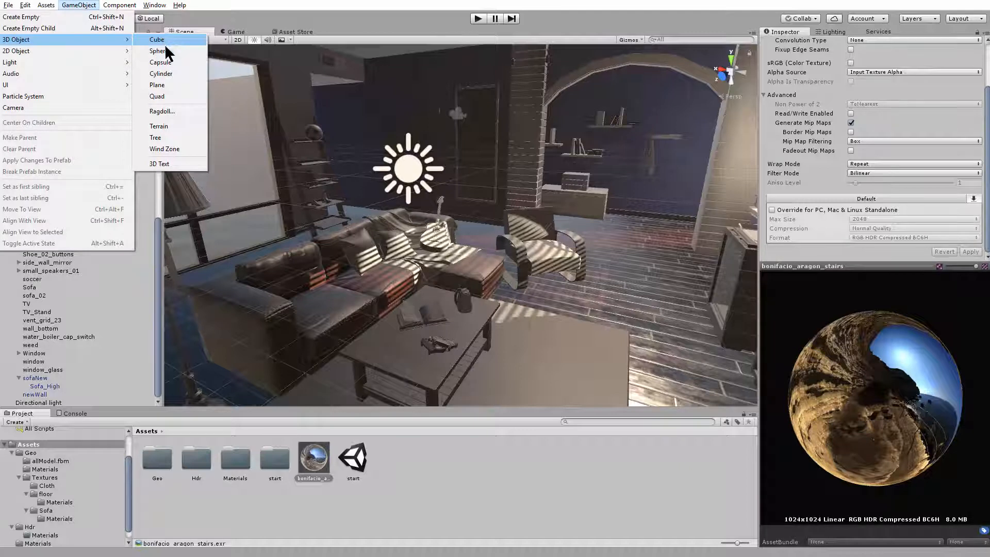
pyautogui.click(165, 47)
pyautogui.keyDown('alt'); pyautogui.moveTo(543, 261); pyautogui.dragTo(472, 244); pyautogui.keyUp('alt')
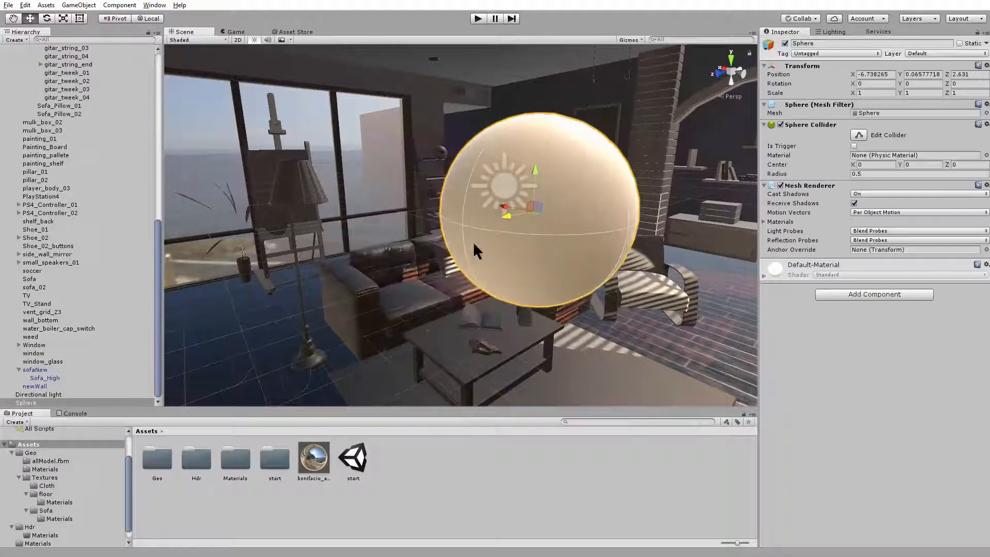
# Create a new material in the Assets folder and name it superShinnyMtl
pyautogui.rightClick(447, 475)
pyautogui.moveTo(493, 292)
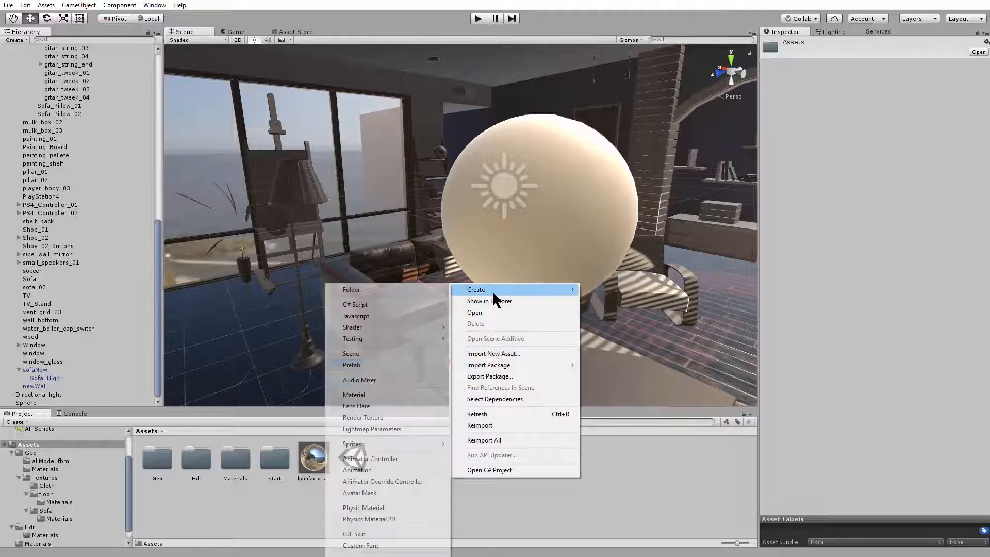
pyautogui.click(374, 395)
pyautogui.write('s')
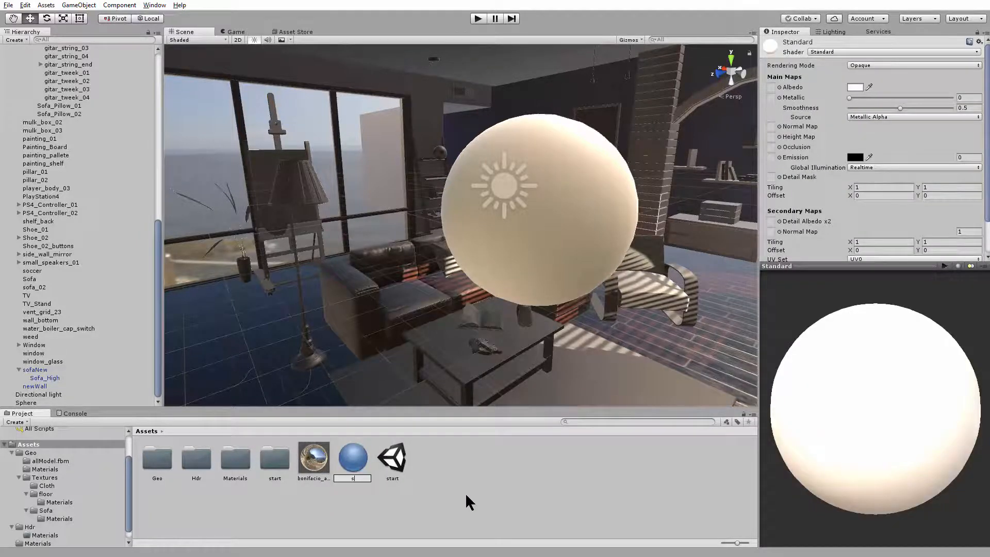
pyautogui.write('uperShinnyMtl')
pyautogui.press('Return')
# Assign superShinnyMtl to the sphere and set the material's Metallic and Smoothness to 1
pyautogui.moveTo(395, 460); pyautogui.dragTo(407, 448)
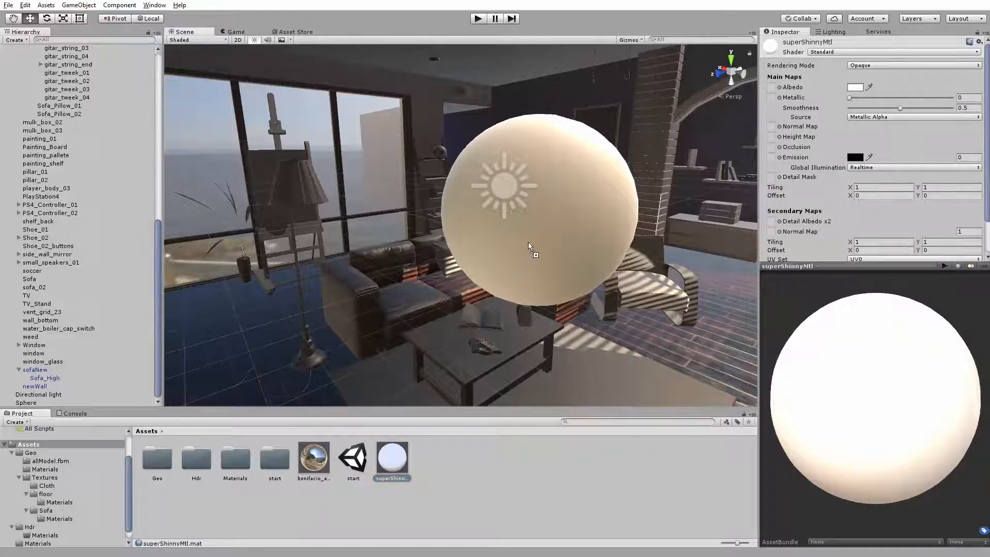
pyautogui.scroll(-3, 818, 184)
pyautogui.scroll(3, 816, 183)
pyautogui.moveTo(850, 97); pyautogui.dragTo(961, 119)
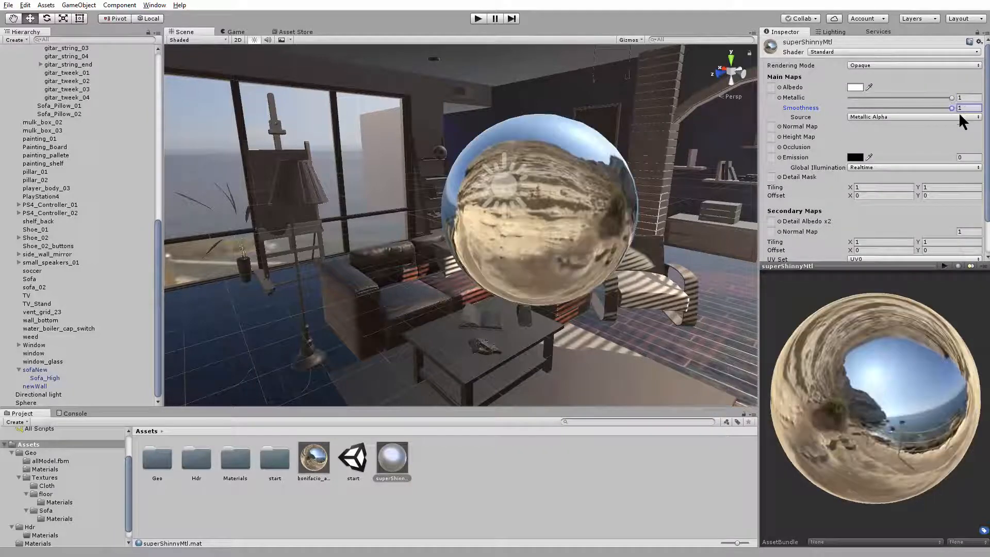
# Move the sphere horizontally through the room to about X -5.455, Z 1.423, above the sofa
pyautogui.keyDown('alt'); pyautogui.moveTo(585, 272); pyautogui.dragTo(563, 237); pyautogui.keyUp('alt')
pyautogui.click(562, 237)
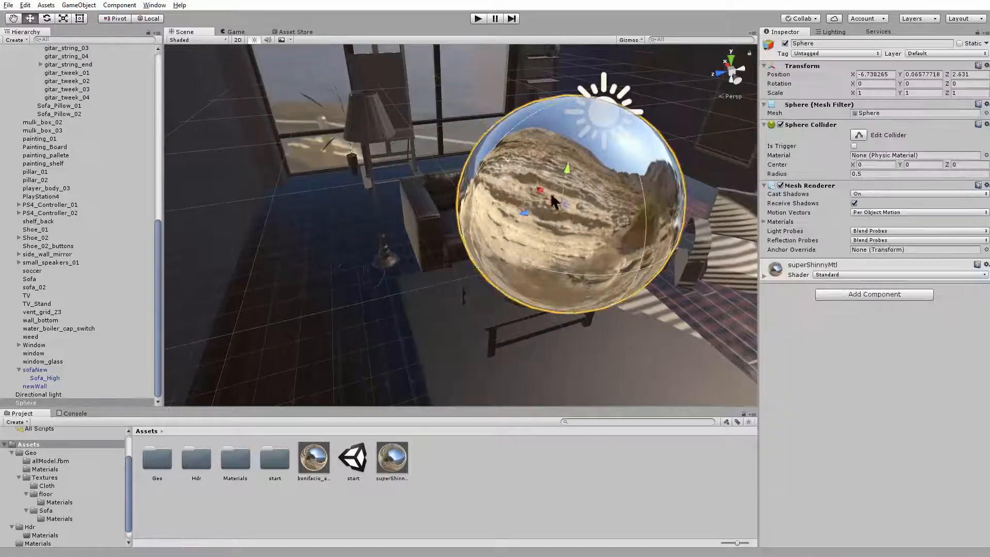
pyautogui.moveTo(462, 155); pyautogui.dragTo(491, 139)
pyautogui.scroll(-10, 484, 155)
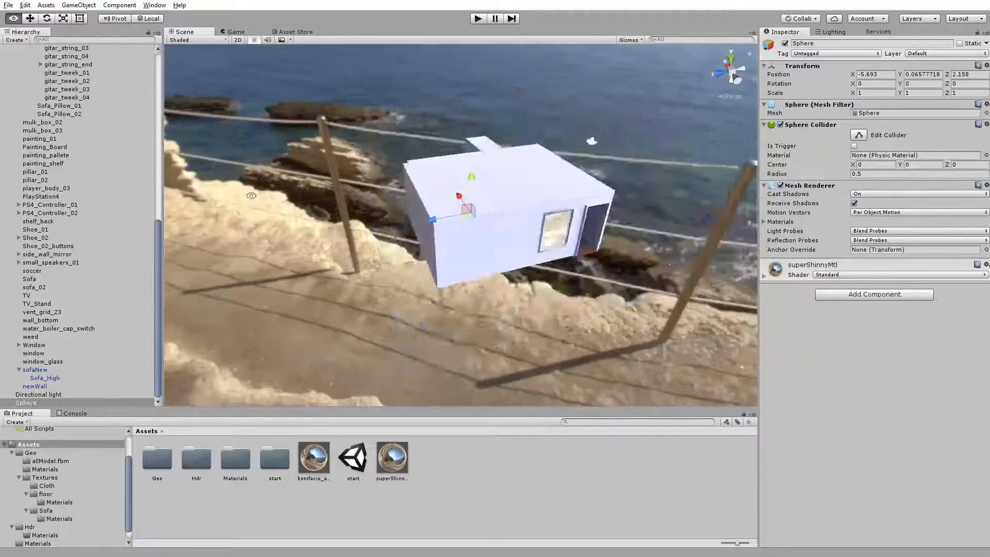
pyautogui.keyDown('alt'); pyautogui.moveTo(361, 189); pyautogui.dragTo(268, 170); pyautogui.keyUp('alt')
pyautogui.scroll(8, 551, 273)
pyautogui.keyDown('alt'); pyautogui.moveTo(550, 274); pyautogui.dragTo(650, 325); pyautogui.keyUp('alt')
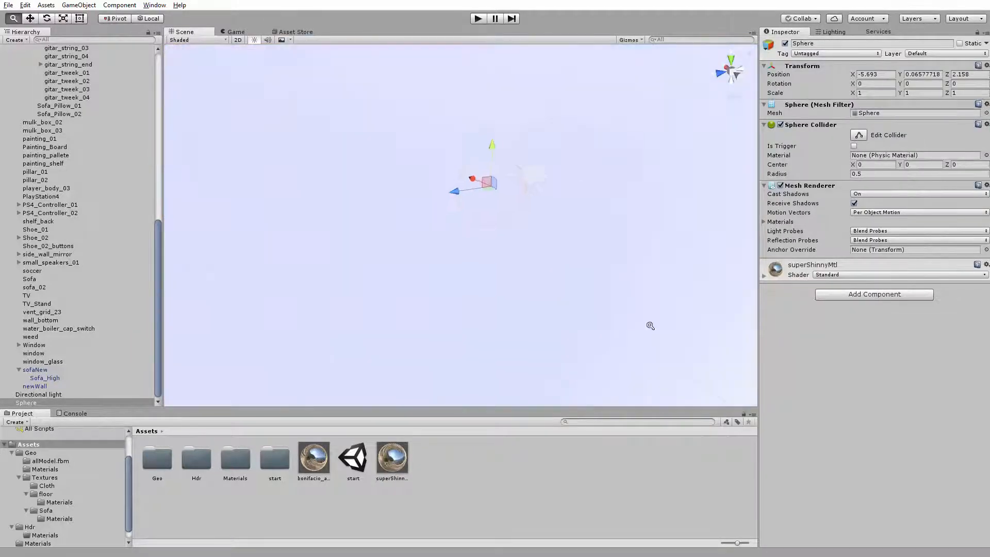
pyautogui.scroll(3, 506, 264)
pyautogui.keyDown('alt'); pyautogui.moveTo(506, 265); pyautogui.dragTo(436, 276); pyautogui.keyUp('alt')
pyautogui.moveTo(434, 229); pyautogui.dragTo(474, 240)
pyautogui.keyDown('alt'); pyautogui.moveTo(474, 239); pyautogui.dragTo(558, 264); pyautogui.keyUp('alt')
pyautogui.moveTo(438, 201); pyautogui.dragTo(417, 199)
pyautogui.keyDown('alt'); pyautogui.moveTo(583, 227); pyautogui.dragTo(489, 208); pyautogui.keyUp('alt')
pyautogui.keyDown('alt'); pyautogui.moveTo(467, 248); pyautogui.dragTo(505, 191); pyautogui.keyUp('alt')
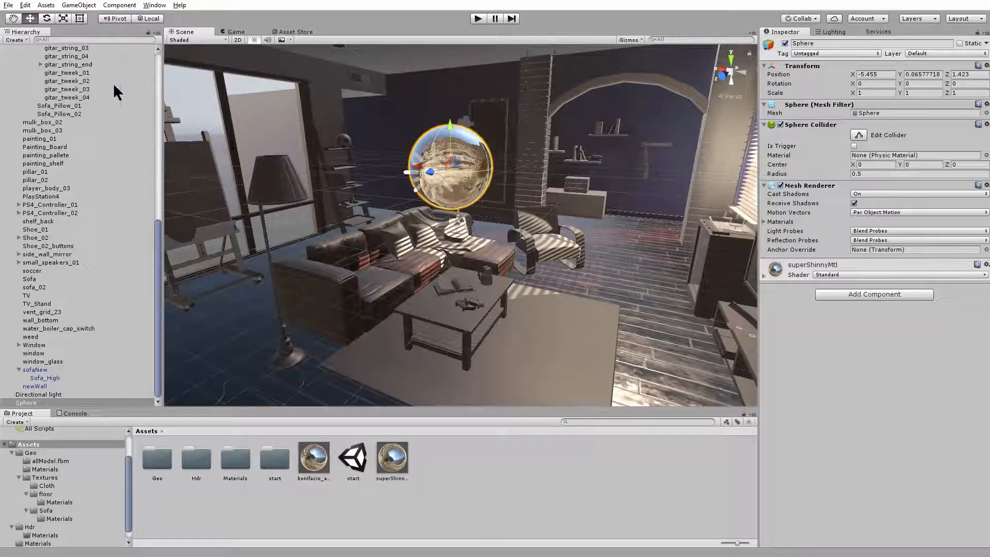
pyautogui.click(26, 6)
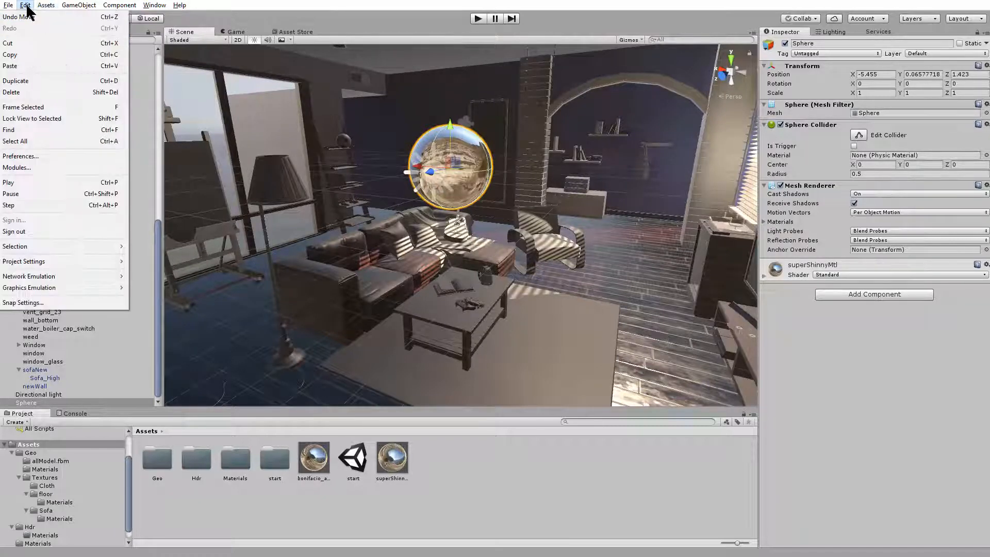
pyautogui.moveTo(50, 10)
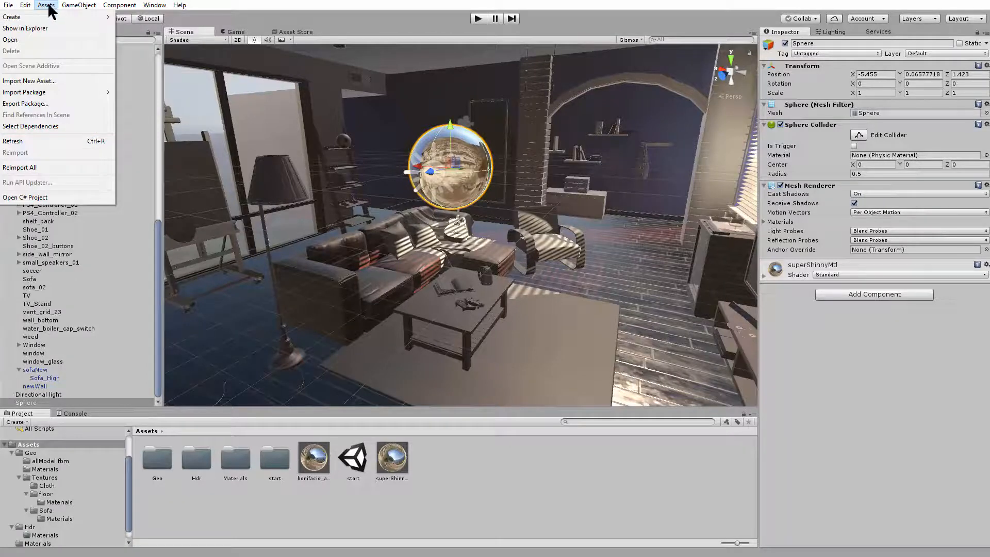
pyautogui.moveTo(77, 93)
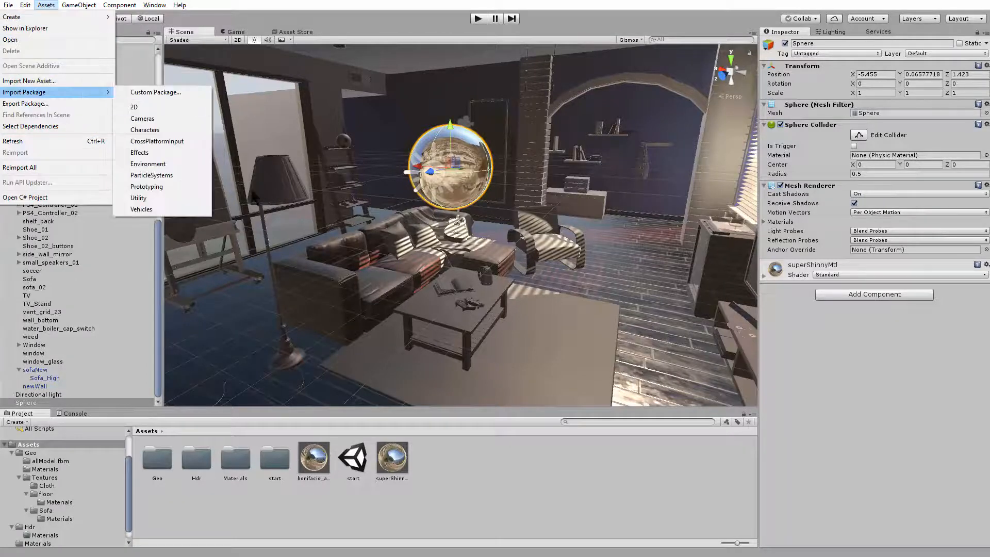
pyautogui.click(159, 293)
# Add a Reflection Probe light object to the scene
pyautogui.click(15, 40)
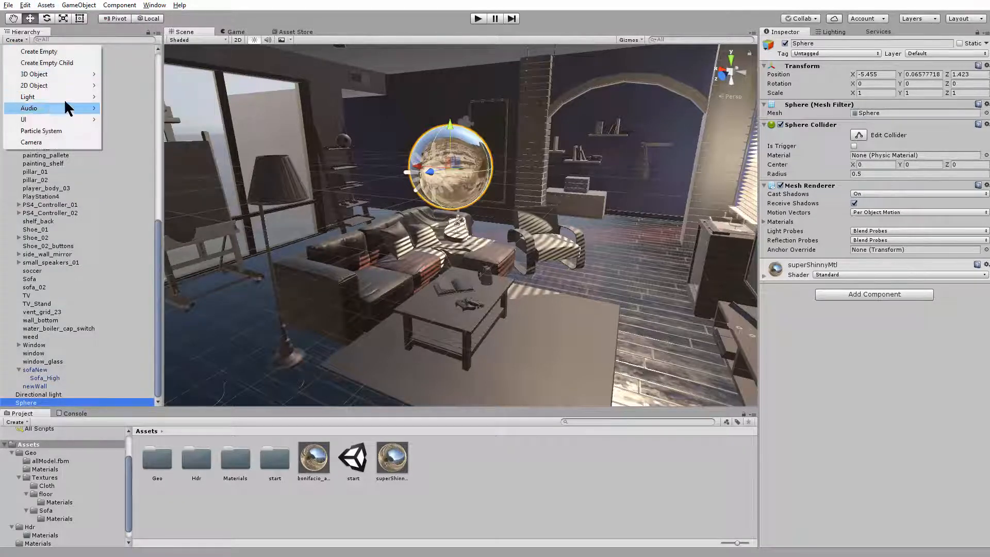
pyautogui.moveTo(67, 98)
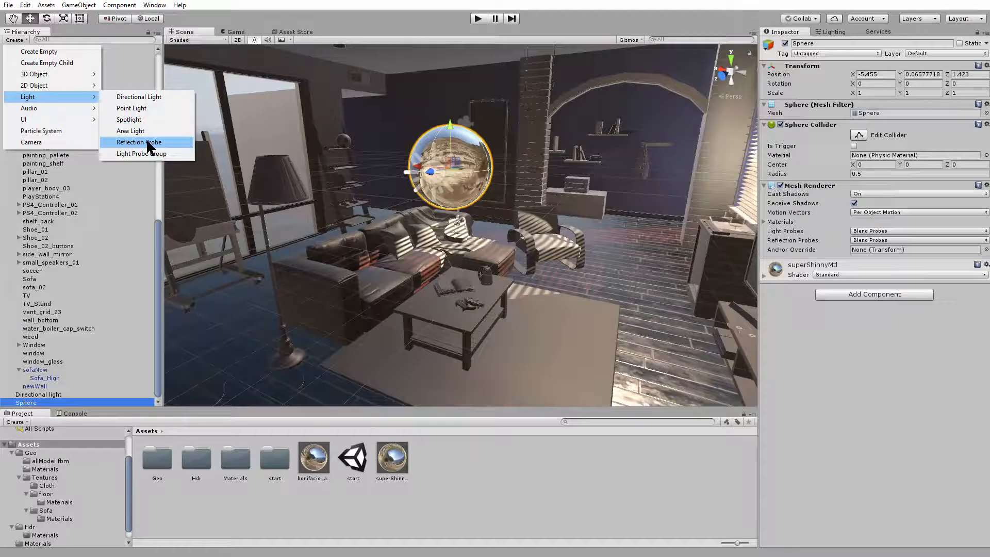
pyautogui.click(73, 7)
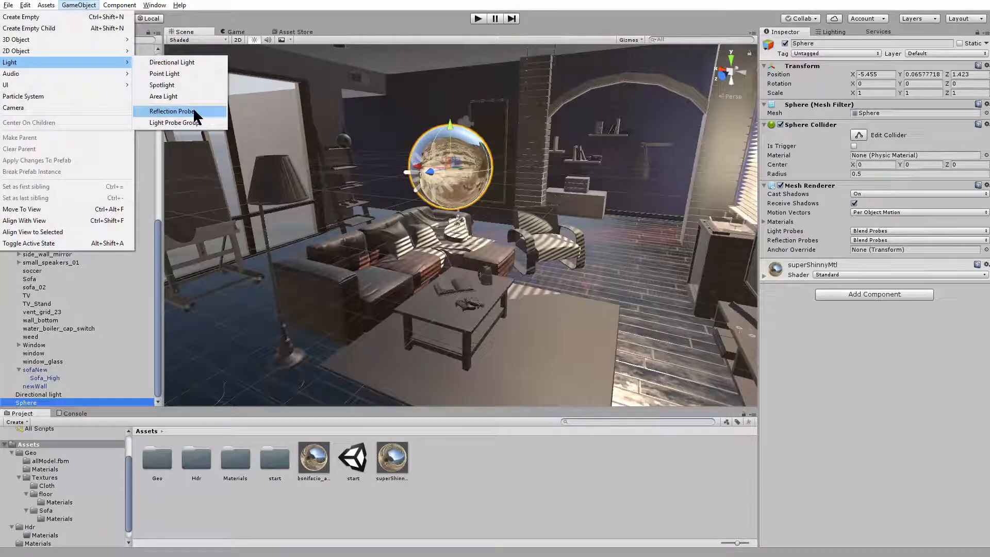
pyautogui.click(14, 38)
pyautogui.click(14, 39)
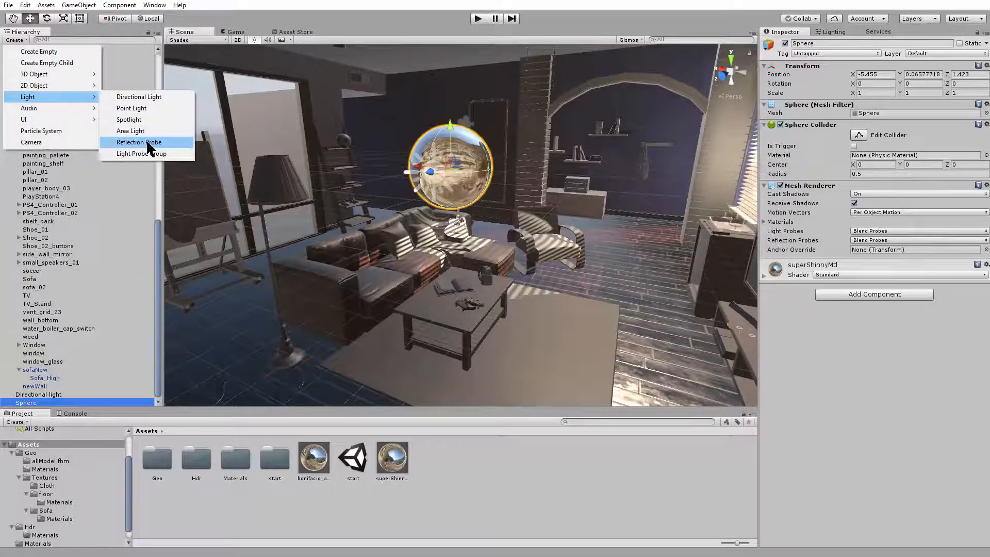
pyautogui.click(147, 143)
# Move the reflection probe beside the sphere, to about X -5.163, Y -0.599
pyautogui.keyDown('alt'); pyautogui.moveTo(536, 230); pyautogui.dragTo(367, 248); pyautogui.keyUp('alt')
pyautogui.moveTo(461, 188); pyautogui.dragTo(701, 201)
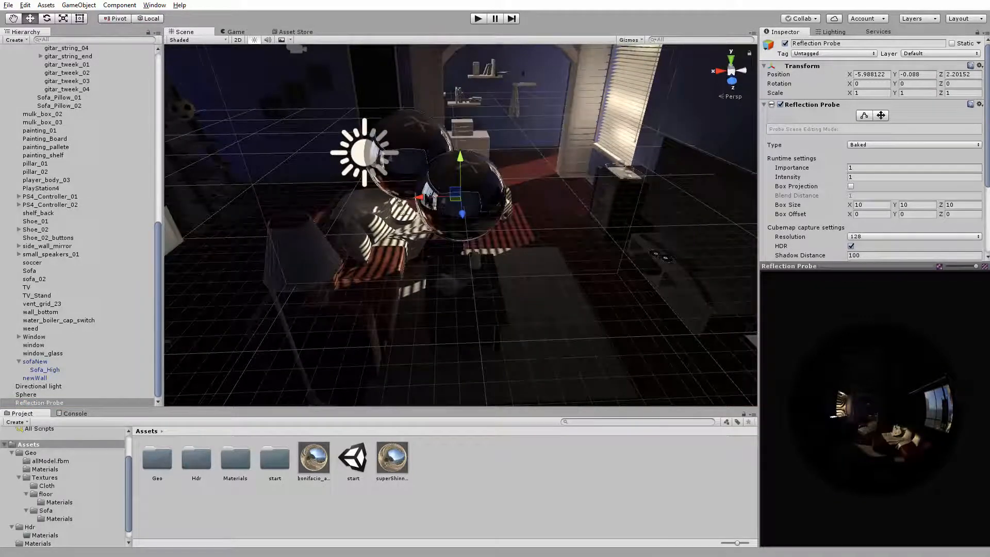
pyautogui.keyDown('alt'); pyautogui.moveTo(362, 202); pyautogui.dragTo(170, 173); pyautogui.keyUp('alt')
pyautogui.moveTo(418, 268)
pyautogui.keyDown('alt'); pyautogui.mouseDown()
pyautogui.moveTo(371, 226)
pyautogui.moveTo(364, 238)
pyautogui.moveTo(423, 274)
pyautogui.mouseUp(); pyautogui.keyUp('alt')
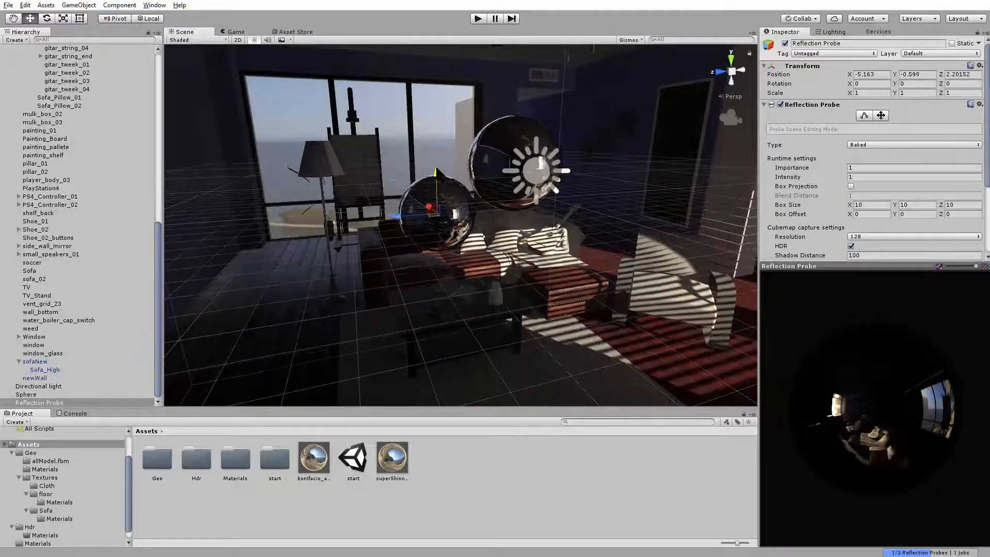
# Raise the reflection probe above the sofa to a height of about Y 0.054
pyautogui.keyDown('alt'); pyautogui.moveTo(418, 191); pyautogui.dragTo(519, 266); pyautogui.keyUp('alt')
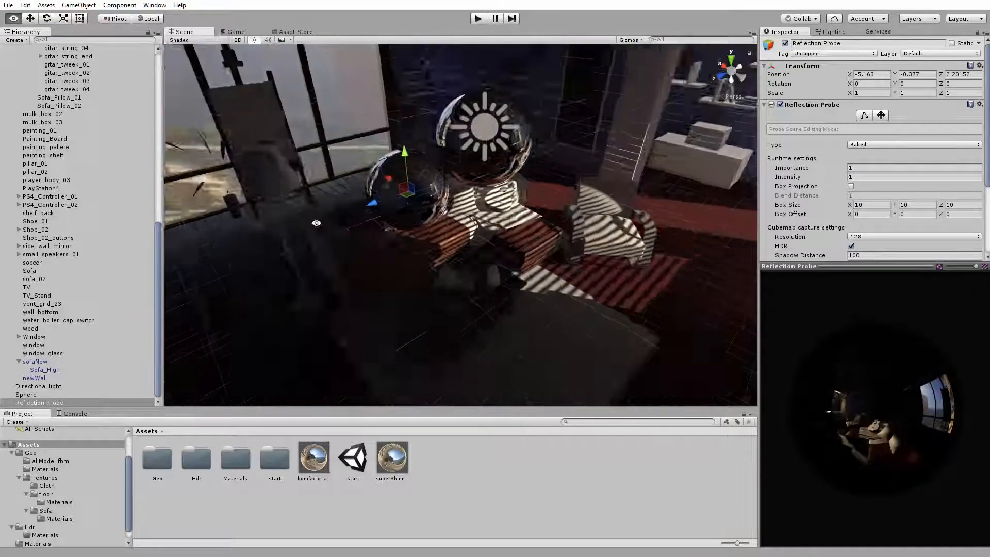
pyautogui.keyDown('alt'); pyautogui.moveTo(519, 266); pyautogui.dragTo(578, 289, button='right'); pyautogui.keyUp('alt')
pyautogui.keyDown('alt'); pyautogui.moveTo(578, 289); pyautogui.dragTo(483, 227); pyautogui.keyUp('alt')
pyautogui.keyDown('alt'); pyautogui.moveTo(507, 183); pyautogui.dragTo(482, 172, button='right'); pyautogui.keyUp('alt')
pyautogui.keyDown('alt'); pyautogui.moveTo(482, 172); pyautogui.dragTo(567, 222); pyautogui.keyUp('alt')
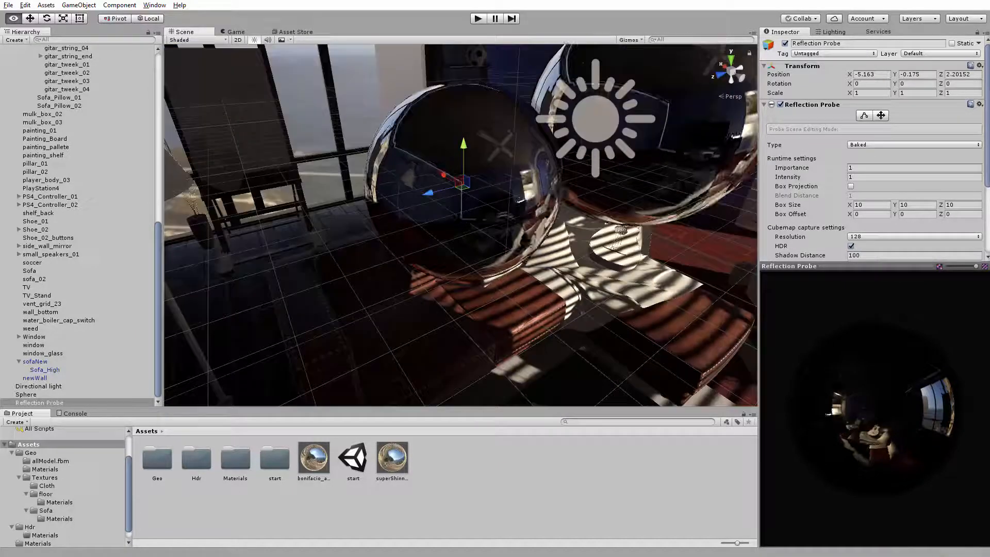
pyautogui.keyDown('alt'); pyautogui.moveTo(544, 182); pyautogui.dragTo(515, 171); pyautogui.keyUp('alt')
pyautogui.keyDown('alt'); pyautogui.moveTo(485, 119); pyautogui.dragTo(496, 82, button='right'); pyautogui.keyUp('alt')
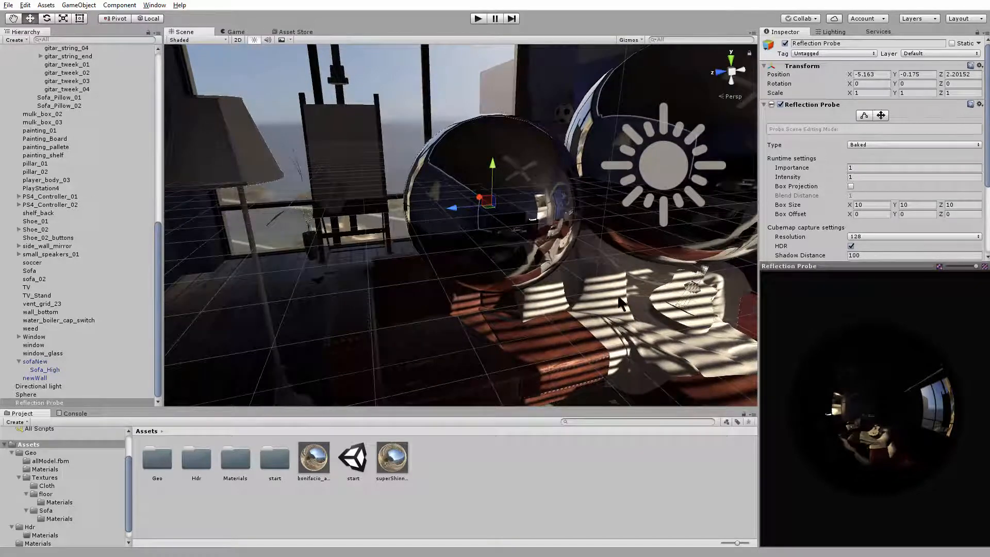
pyautogui.keyDown('alt'); pyautogui.moveTo(396, 166); pyautogui.dragTo(666, 170); pyautogui.keyUp('alt')
pyautogui.keyDown('alt'); pyautogui.moveTo(792, 189); pyautogui.dragTo(455, 147); pyautogui.keyUp('alt')
pyautogui.keyDown('alt'); pyautogui.moveTo(464, 160); pyautogui.dragTo(353, 135); pyautogui.keyUp('alt')
# Examine from outside how the reflection probe's bounding box encloses the house
pyautogui.scroll(-8, 540, 188)
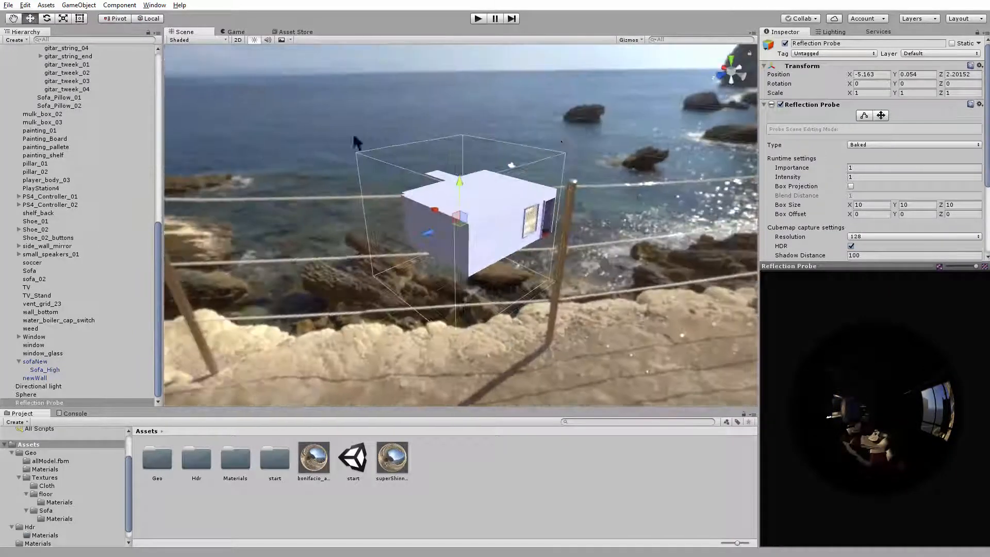
pyautogui.keyDown('alt'); pyautogui.moveTo(401, 125); pyautogui.dragTo(434, 232, button='right'); pyautogui.keyUp('alt')
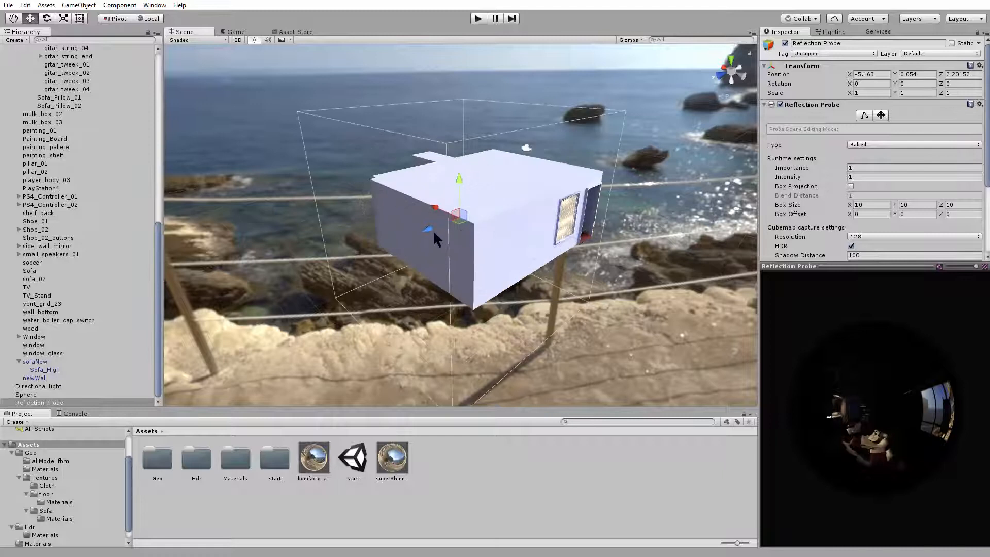
pyautogui.moveTo(169, 327); pyautogui.dragTo(419, 245)
pyautogui.keyDown('alt'); pyautogui.moveTo(419, 246); pyautogui.dragTo(559, 307, button='right'); pyautogui.keyUp('alt')
pyautogui.keyDown('alt'); pyautogui.moveTo(493, 238); pyautogui.dragTo(457, 328); pyautogui.keyUp('alt')
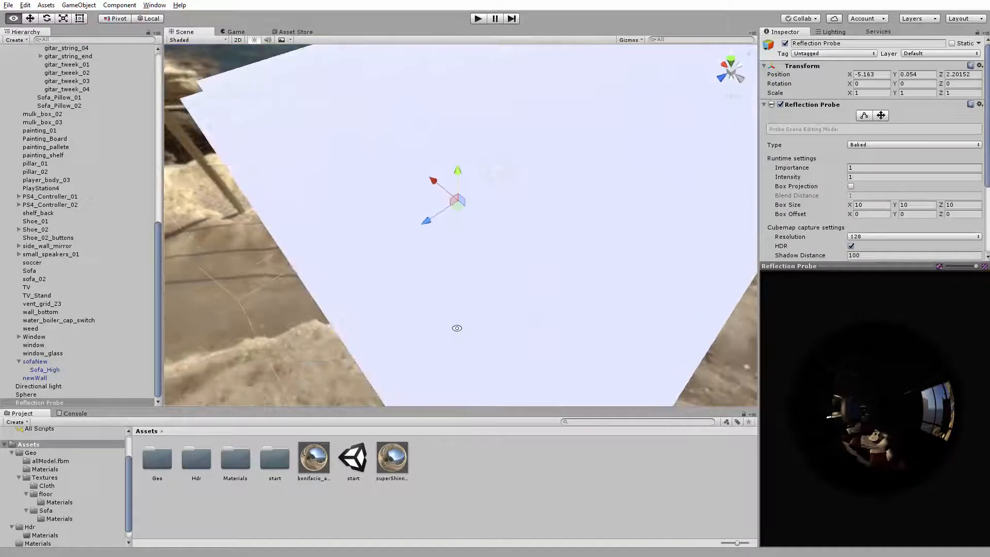
# Move the reflection probe inside the room along the Z axis to about 4.849
pyautogui.keyDown('alt'); pyautogui.moveTo(526, 324); pyautogui.dragTo(547, 335, button='right'); pyautogui.keyUp('alt')
pyautogui.keyDown('alt'); pyautogui.moveTo(376, 207); pyautogui.dragTo(438, 253, button='right'); pyautogui.keyUp('alt')
pyautogui.keyDown('alt'); pyautogui.moveTo(423, 251); pyautogui.dragTo(334, 191); pyautogui.keyUp('alt')
pyautogui.keyDown('alt'); pyautogui.moveTo(334, 191); pyautogui.dragTo(540, 237, button='right'); pyautogui.keyUp('alt')
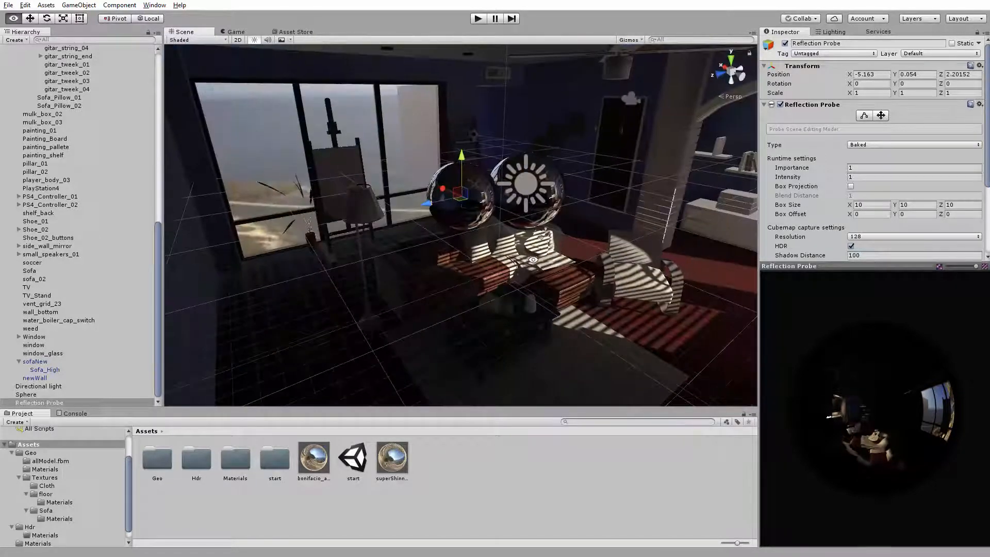
pyautogui.moveTo(390, 210)
pyautogui.mouseDown()
pyautogui.moveTo(192, 249)
pyautogui.moveTo(384, 211)
pyautogui.mouseUp()
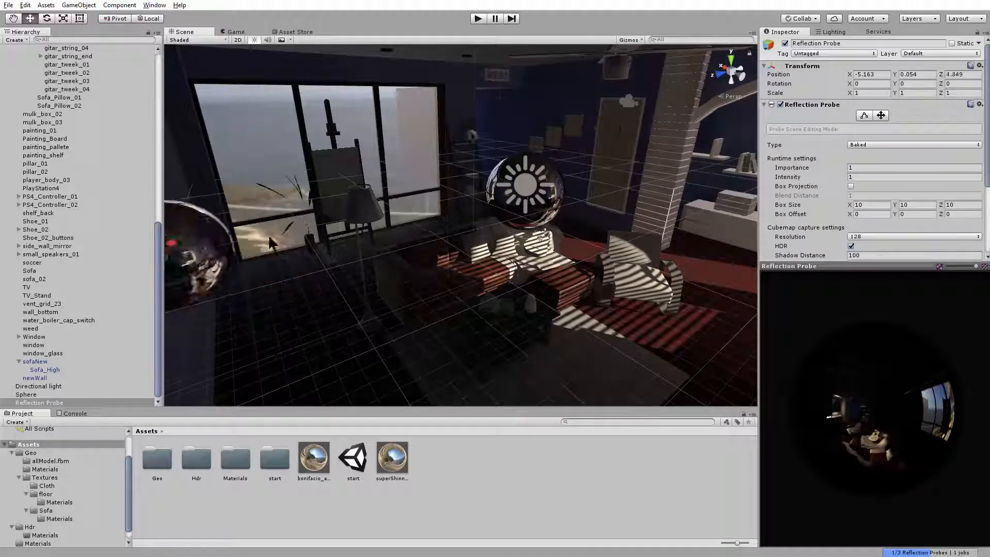
# Move the reflection probe along the Z axis to about 2.2, checking its placement within the house
pyautogui.moveTo(263, 237); pyautogui.dragTo(199, 269)
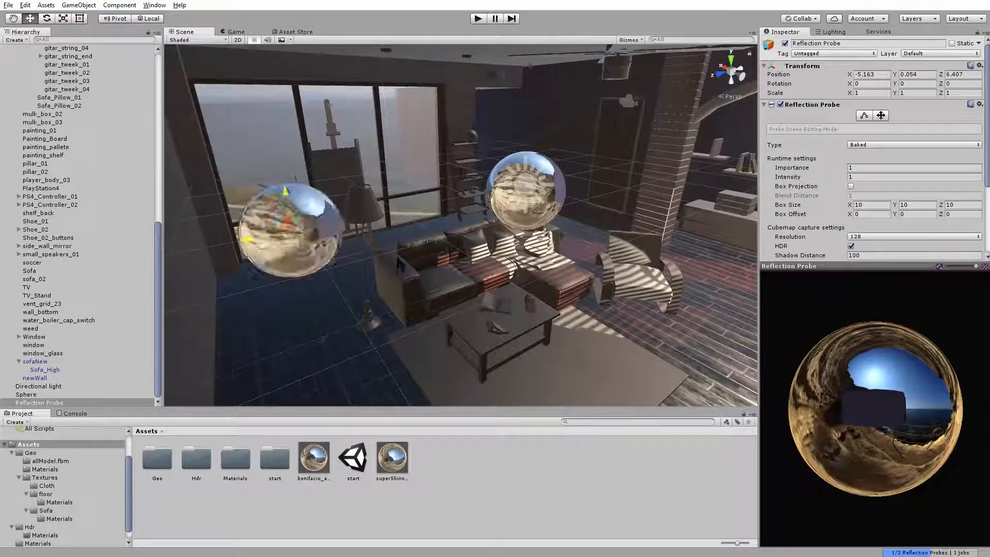
pyautogui.moveTo(491, 265); pyautogui.dragTo(438, 266)
pyautogui.keyDown('alt'); pyautogui.moveTo(570, 260); pyautogui.dragTo(472, 249, button='right'); pyautogui.keyUp('alt')
pyautogui.keyDown('alt'); pyautogui.moveTo(472, 249); pyautogui.dragTo(397, 235); pyautogui.keyUp('alt')
# Edit the reflection probe's bounds, reducing the box height to about 4.92 so it fits the house's floor and ceiling
pyautogui.click(865, 116)
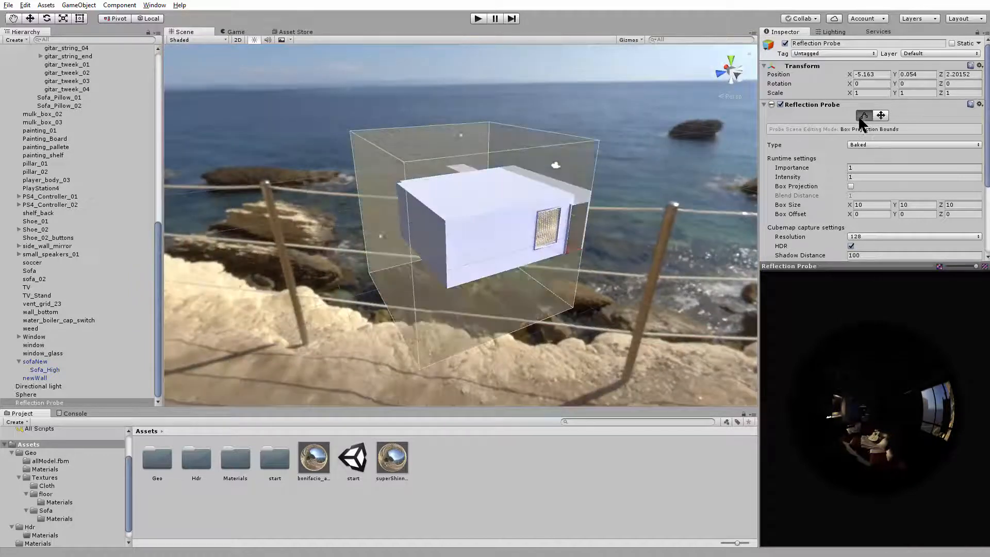
pyautogui.keyDown('alt'); pyautogui.moveTo(593, 171); pyautogui.dragTo(560, 176); pyautogui.keyUp('alt')
pyautogui.moveTo(467, 131); pyautogui.dragTo(484, 244)
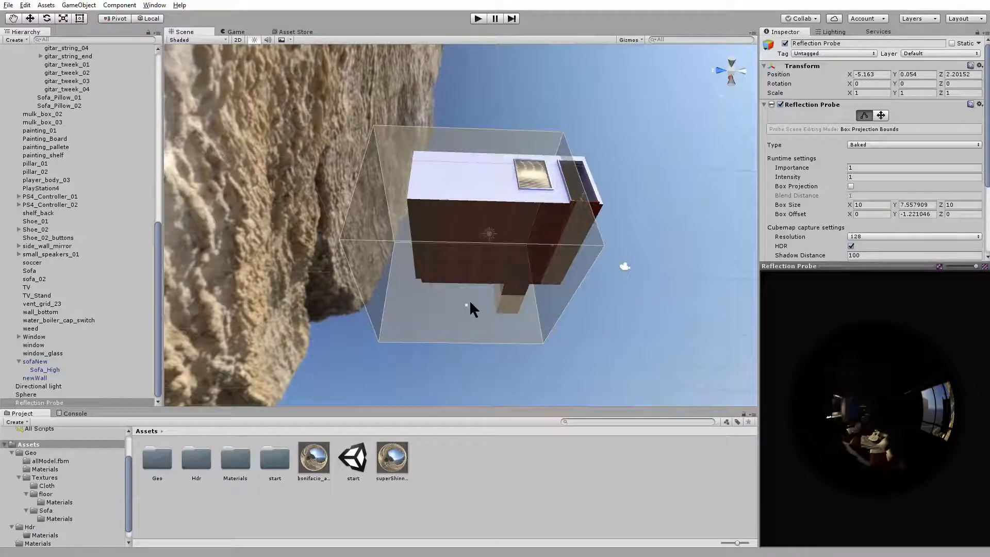
pyautogui.moveTo(465, 298); pyautogui.dragTo(476, 360)
pyautogui.moveTo(466, 269); pyautogui.dragTo(468, 261)
# Reduce the reflection probe's box size along Z to about 7.55 to fit the main room
pyautogui.keyDown('alt'); pyautogui.moveTo(463, 290); pyautogui.dragTo(368, 239); pyautogui.keyUp('alt')
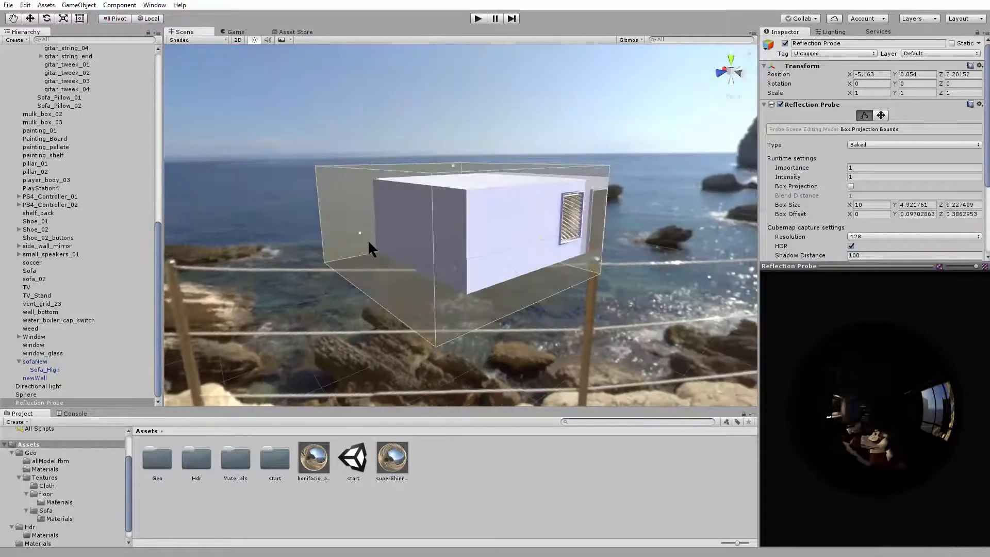
pyautogui.keyDown('alt'); pyautogui.moveTo(336, 279); pyautogui.dragTo(346, 231); pyautogui.keyUp('alt')
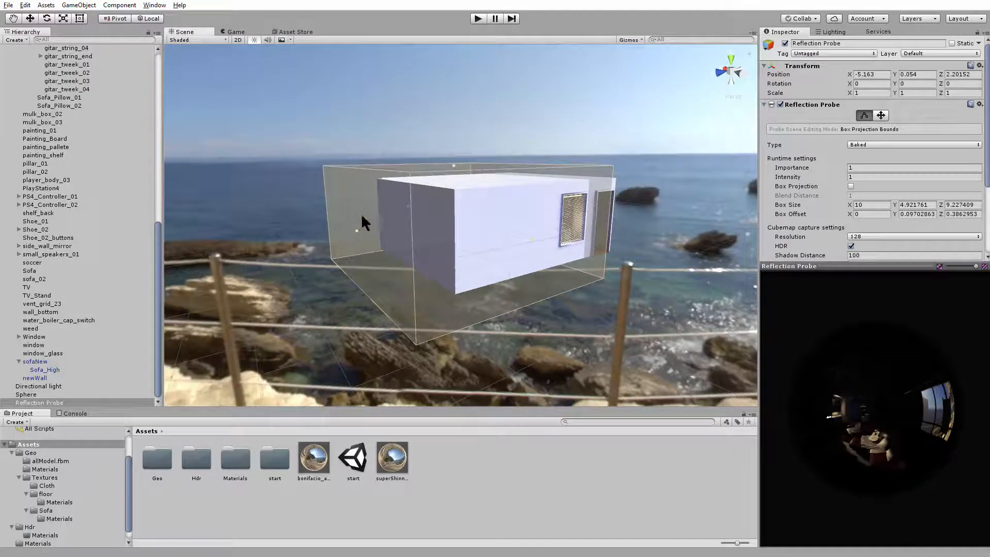
pyautogui.keyDown('alt'); pyautogui.moveTo(363, 195); pyautogui.dragTo(454, 247); pyautogui.keyUp('alt')
pyautogui.keyDown('alt'); pyautogui.moveTo(453, 248); pyautogui.dragTo(548, 208, button='right'); pyautogui.keyUp('alt')
pyautogui.press('f')
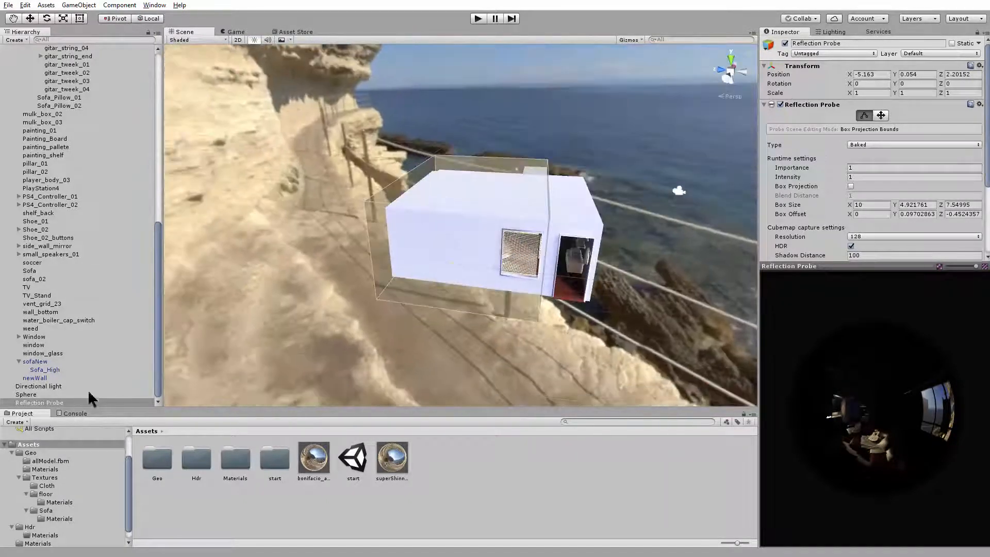
# Duplicate the reflection probe and move the copy toward the doorway end of the house, to about Z -3.1
pyautogui.keyDown('alt'); pyautogui.moveTo(442, 325); pyautogui.dragTo(408, 284); pyautogui.keyUp('alt')
pyautogui.keyDown('alt'); pyautogui.moveTo(408, 284); pyautogui.dragTo(402, 222, button='right'); pyautogui.keyUp('alt')
pyautogui.keyDown('alt'); pyautogui.moveTo(402, 222); pyautogui.dragTo(449, 235); pyautogui.keyUp('alt')
pyautogui.hotkey('ctrl', 'd')
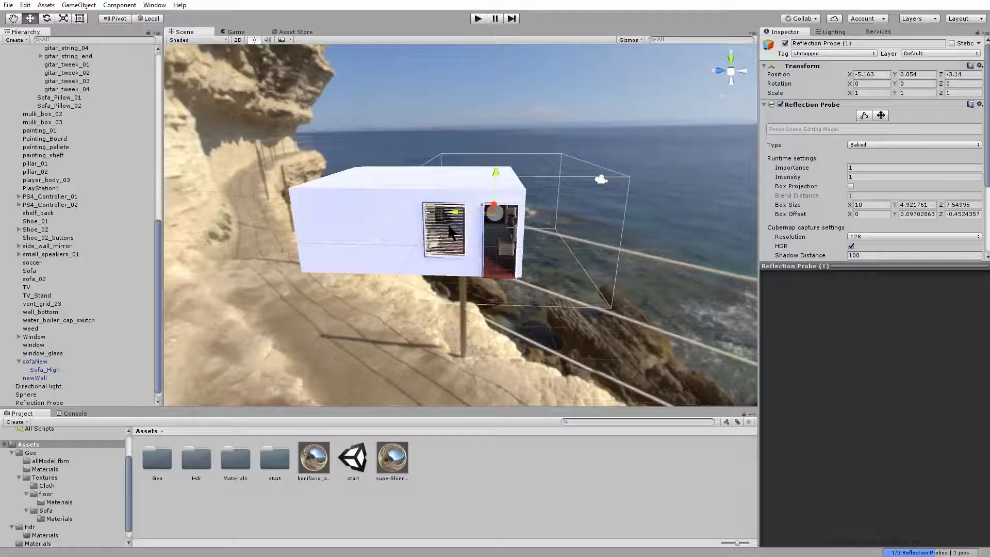
pyautogui.keyDown('alt'); pyautogui.moveTo(449, 232); pyautogui.dragTo(458, 213); pyautogui.keyUp('alt')
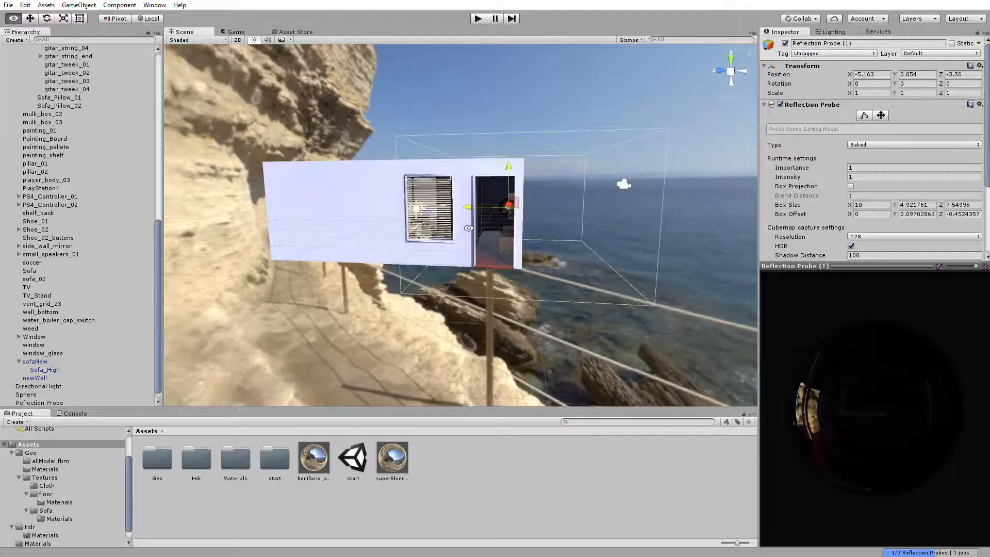
pyautogui.keyDown('alt'); pyautogui.moveTo(458, 209); pyautogui.dragTo(468, 253); pyautogui.keyUp('alt')
pyautogui.moveTo(468, 253); pyautogui.dragTo(429, 230, button='middle')
# Shrink the duplicate probe's bounding box along Z to about 2.46 so it covers only the doorway end
pyautogui.click(867, 118)
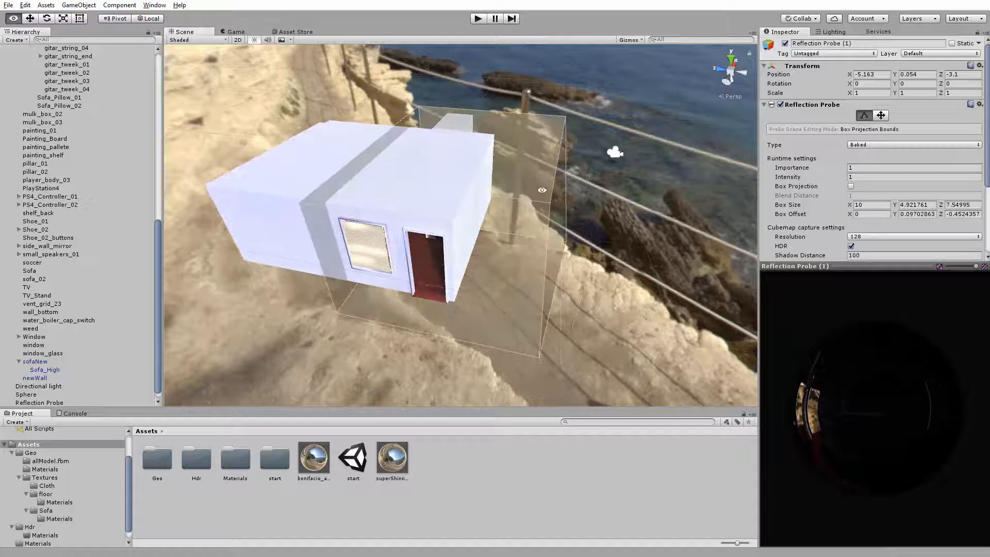
pyautogui.keyDown('alt'); pyautogui.moveTo(621, 233); pyautogui.dragTo(560, 237); pyautogui.keyUp('alt')
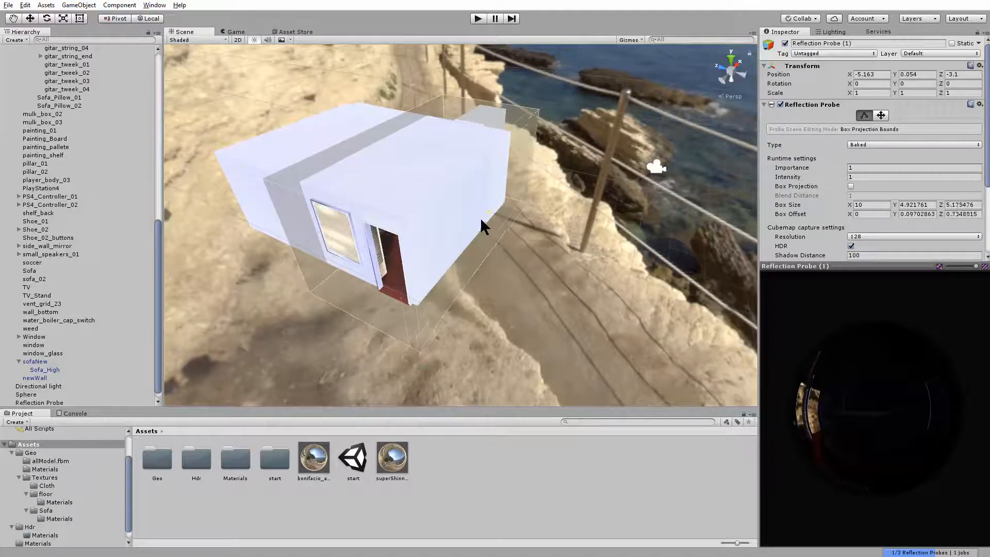
pyautogui.moveTo(470, 223); pyautogui.dragTo(527, 157)
pyautogui.keyDown('alt'); pyautogui.moveTo(422, 201); pyautogui.dragTo(474, 218); pyautogui.keyUp('alt')
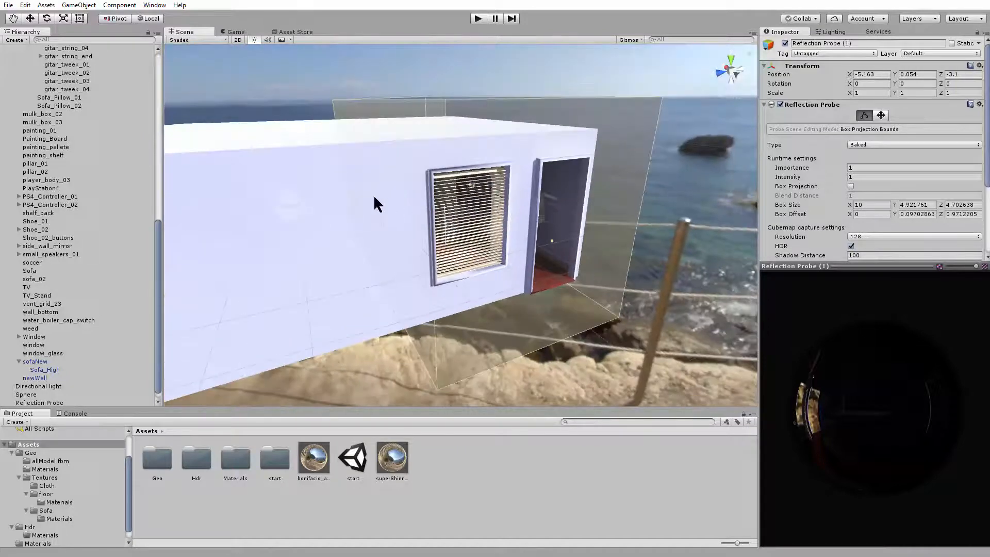
pyautogui.moveTo(368, 194); pyautogui.dragTo(416, 195)
pyautogui.keyDown('alt'); pyautogui.moveTo(417, 195); pyautogui.dragTo(384, 209); pyautogui.keyUp('alt')
pyautogui.keyDown('alt'); pyautogui.moveTo(384, 208); pyautogui.dragTo(430, 221, button='right'); pyautogui.keyUp('alt')
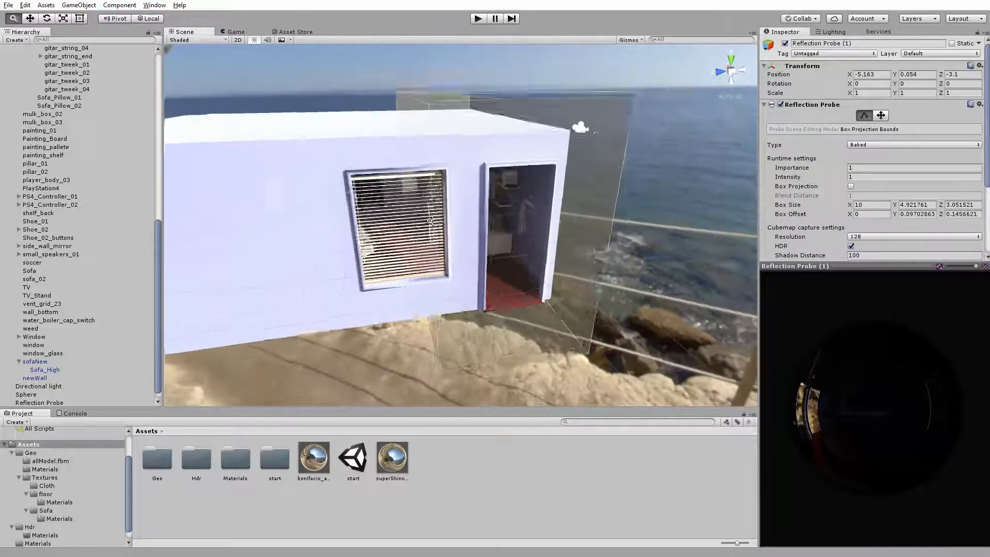
pyautogui.keyDown('alt'); pyautogui.moveTo(430, 221); pyautogui.dragTo(411, 166); pyautogui.keyUp('alt')
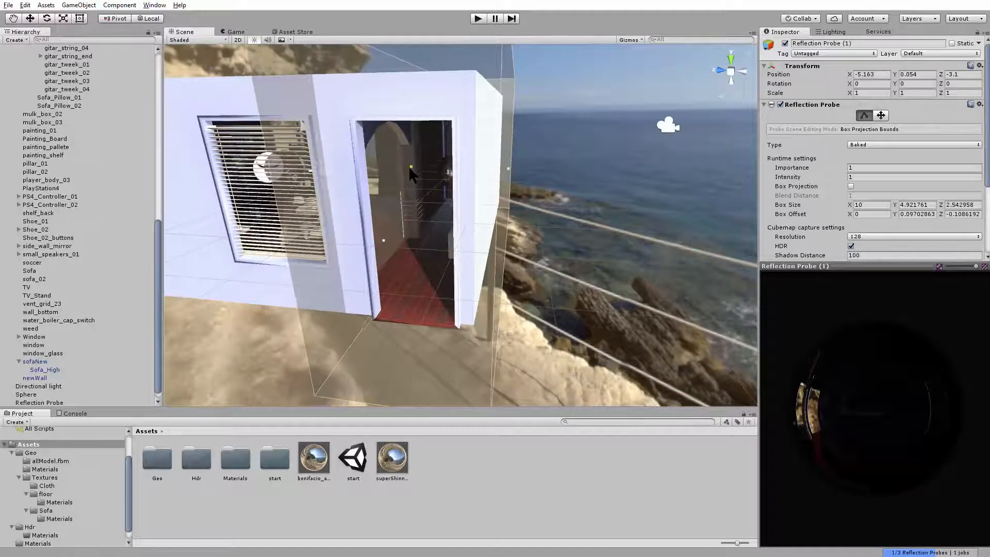
pyautogui.keyDown('alt'); pyautogui.moveTo(411, 170); pyautogui.dragTo(392, 177, button='right'); pyautogui.keyUp('alt')
# Examine the sphere and the two probes' coverage from inside the room and outside the house
pyautogui.keyDown('alt'); pyautogui.moveTo(392, 176); pyautogui.dragTo(559, 188); pyautogui.keyUp('alt')
pyautogui.keyDown('alt'); pyautogui.moveTo(559, 188); pyautogui.dragTo(614, 271, button='right'); pyautogui.keyUp('alt')
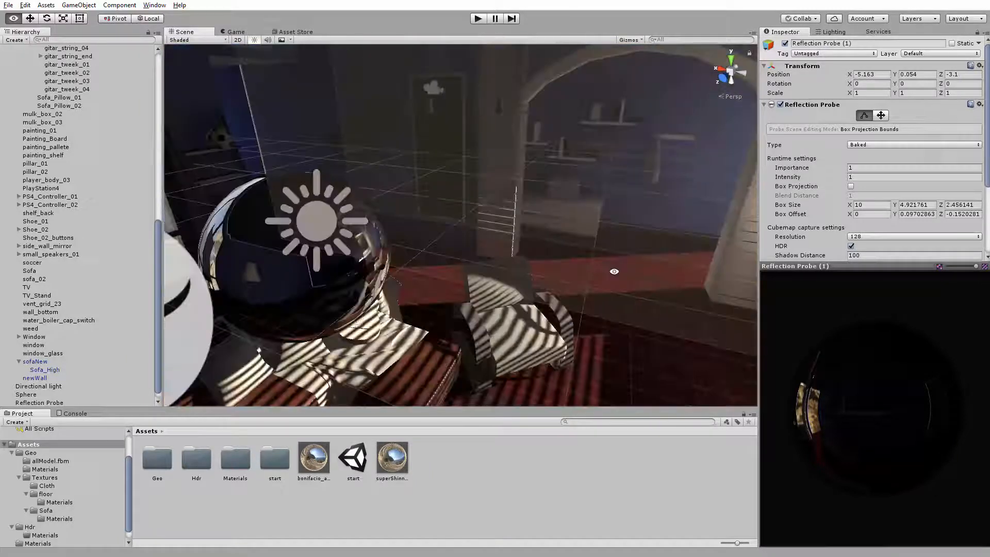
pyautogui.keyDown('alt'); pyautogui.moveTo(421, 247); pyautogui.dragTo(452, 281); pyautogui.keyUp('alt')
pyautogui.keyDown('alt'); pyautogui.moveTo(347, 204); pyautogui.dragTo(505, 261); pyautogui.keyUp('alt')
pyautogui.keyDown('alt'); pyautogui.moveTo(505, 261); pyautogui.dragTo(463, 203, button='right'); pyautogui.keyUp('alt')
pyautogui.keyDown('alt'); pyautogui.moveTo(462, 203); pyautogui.dragTo(423, 272); pyautogui.keyUp('alt')
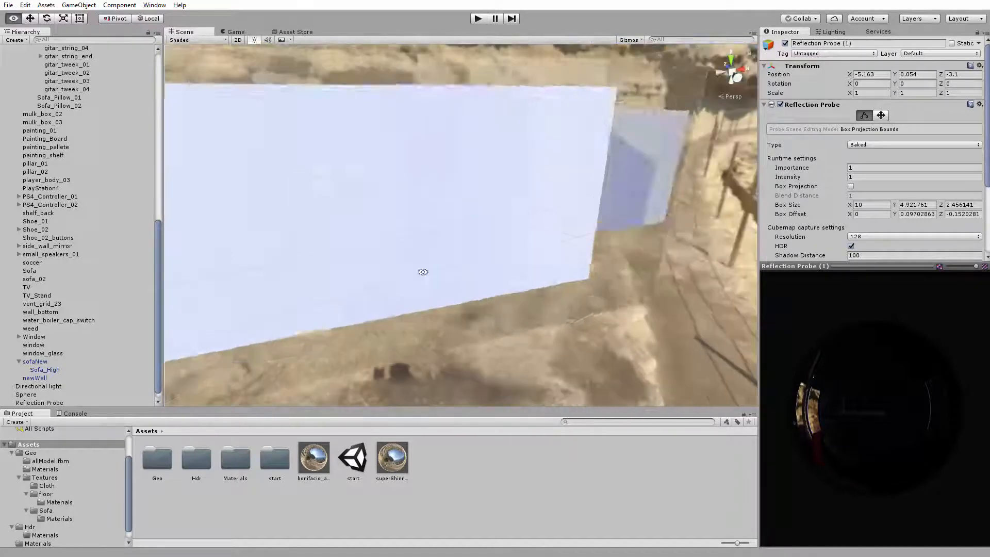
pyautogui.keyDown('alt'); pyautogui.moveTo(423, 272); pyautogui.dragTo(408, 237, button='right'); pyautogui.keyUp('alt')
pyautogui.keyDown('alt'); pyautogui.moveTo(408, 237); pyautogui.dragTo(246, 205); pyautogui.keyUp('alt')
pyautogui.keyDown('alt'); pyautogui.moveTo(549, 228); pyautogui.dragTo(527, 222); pyautogui.keyUp('alt')
pyautogui.keyDown('alt'); pyautogui.moveTo(527, 221); pyautogui.dragTo(500, 279, button='right'); pyautogui.keyUp('alt')
pyautogui.keyDown('alt'); pyautogui.moveTo(500, 279); pyautogui.dragTo(585, 294); pyautogui.keyUp('alt')
# Select the first reflection probe and inspect its bounding box around the house and within the room
pyautogui.click(461, 217)
pyautogui.keyDown('alt'); pyautogui.moveTo(571, 251); pyautogui.dragTo(614, 192, button='right'); pyautogui.keyUp('alt')
pyautogui.keyDown('alt'); pyautogui.moveTo(614, 193); pyautogui.dragTo(355, 232); pyautogui.keyUp('alt')
pyautogui.moveTo(356, 232)
pyautogui.keyDown('alt'); pyautogui.mouseDown(button='right')
pyautogui.moveTo(495, 232)
pyautogui.moveTo(371, 237)
pyautogui.mouseUp(button='right'); pyautogui.keyUp('alt')
pyautogui.keyDown('alt'); pyautogui.moveTo(371, 237); pyautogui.dragTo(245, 183); pyautogui.keyUp('alt')
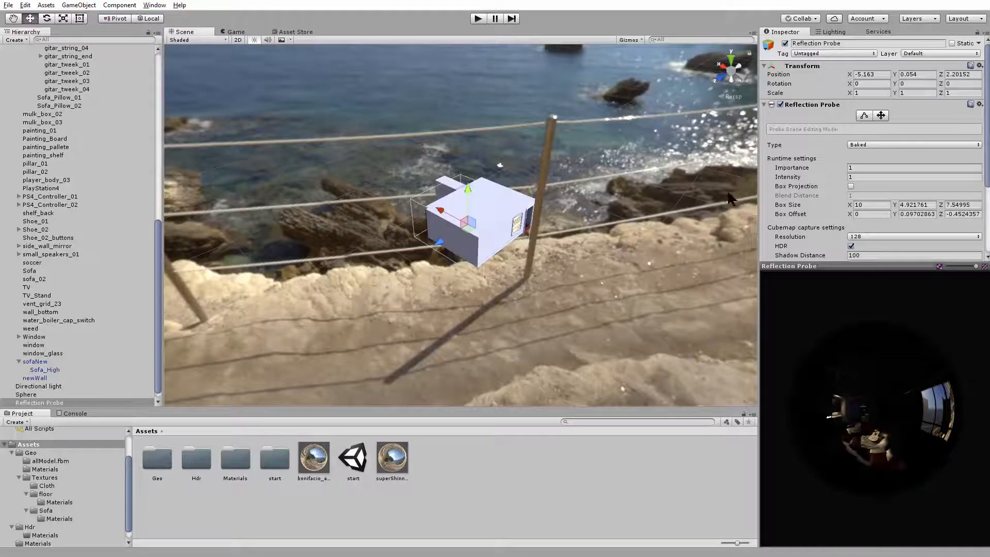
pyautogui.keyDown('alt'); pyautogui.moveTo(722, 274); pyautogui.dragTo(485, 214); pyautogui.keyUp('alt')
pyautogui.keyDown('alt'); pyautogui.moveTo(484, 214); pyautogui.dragTo(665, 230, button='right'); pyautogui.keyUp('alt')
pyautogui.keyDown('alt'); pyautogui.moveTo(665, 229); pyautogui.dragTo(434, 273); pyautogui.keyUp('alt')
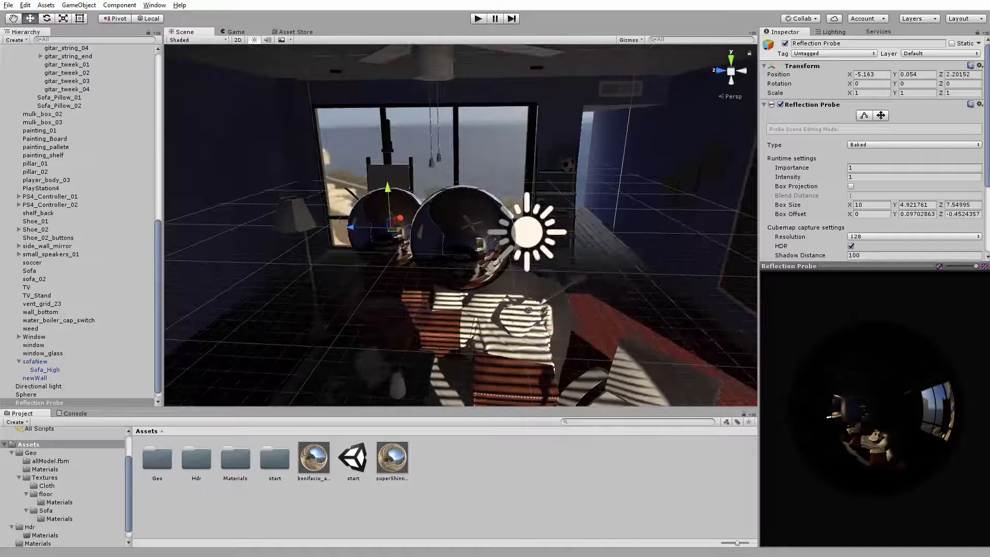
# Select the shiny sphere and examine its reflections and its position beside the reflection probe
pyautogui.click(471, 243)
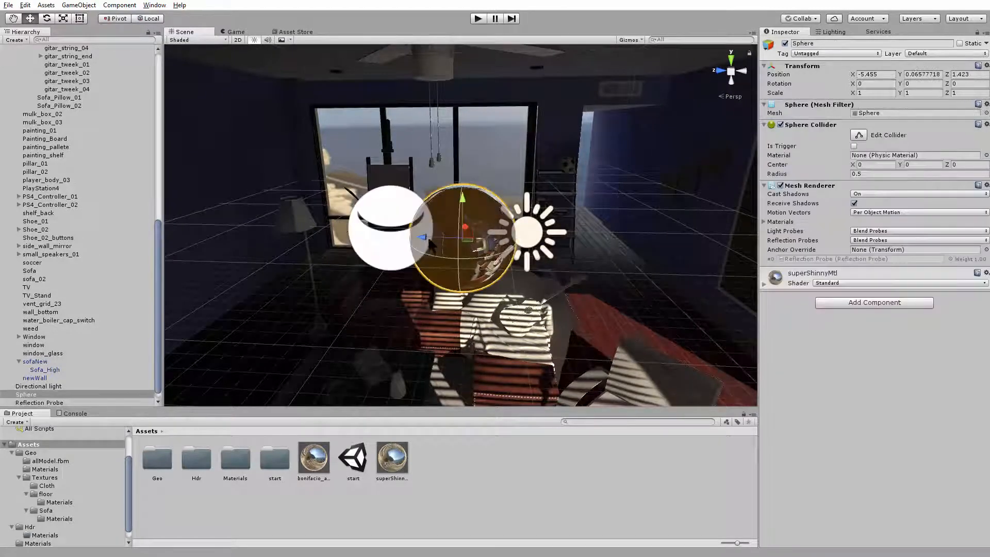
pyautogui.keyDown('alt'); pyautogui.moveTo(468, 253); pyautogui.dragTo(637, 289); pyautogui.keyUp('alt')
pyautogui.keyDown('alt'); pyautogui.moveTo(637, 289); pyautogui.dragTo(610, 326, button='right'); pyautogui.keyUp('alt')
pyautogui.keyDown('alt'); pyautogui.moveTo(610, 325); pyautogui.dragTo(489, 297); pyautogui.keyUp('alt')
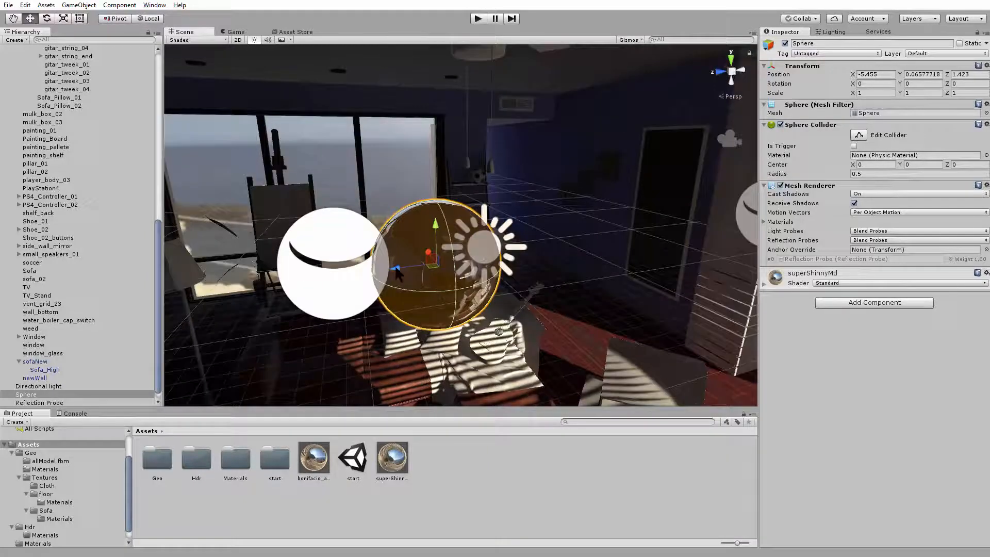
pyautogui.keyDown('alt'); pyautogui.moveTo(630, 284); pyautogui.dragTo(508, 266); pyautogui.keyUp('alt')
# Reselect the first reflection probe, clear the selection, and compare the house exterior with the dark interior
pyautogui.click(400, 211)
pyautogui.keyDown('alt'); pyautogui.moveTo(402, 219); pyautogui.dragTo(410, 268); pyautogui.keyUp('alt')
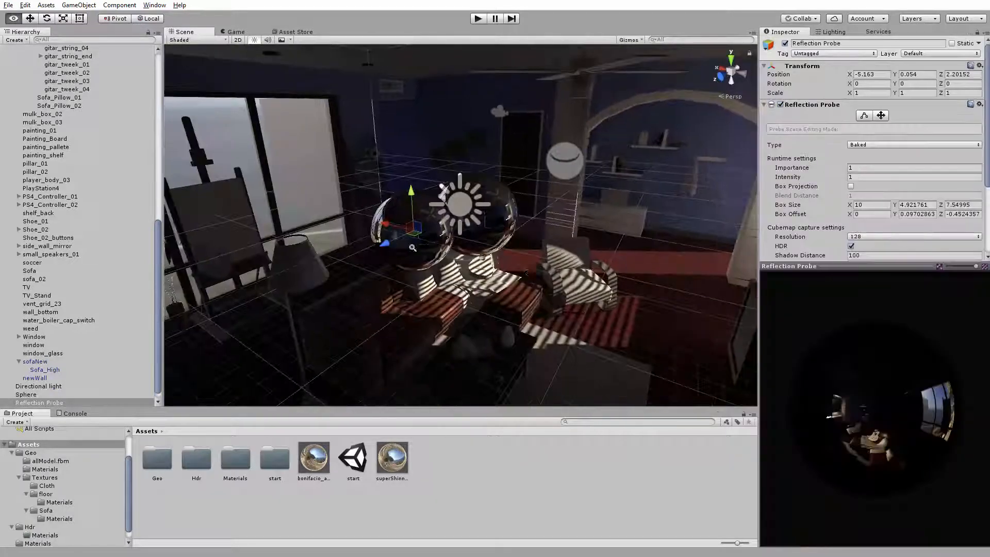
pyautogui.keyDown('alt'); pyautogui.moveTo(410, 258); pyautogui.dragTo(260, 219, button='right'); pyautogui.keyUp('alt')
pyautogui.click(261, 219)
pyautogui.keyDown('alt'); pyautogui.moveTo(458, 239); pyautogui.dragTo(395, 209); pyautogui.keyUp('alt')
pyautogui.keyDown('alt'); pyautogui.moveTo(395, 208); pyautogui.dragTo(619, 278, button='right'); pyautogui.keyUp('alt')
pyautogui.keyDown('alt'); pyautogui.moveTo(619, 279); pyautogui.dragTo(583, 237); pyautogui.keyUp('alt')
pyautogui.keyDown('alt'); pyautogui.moveTo(584, 237); pyautogui.dragTo(523, 235, button='right'); pyautogui.keyUp('alt')
pyautogui.moveTo(523, 234)
pyautogui.keyDown('alt'); pyautogui.mouseDown()
pyautogui.moveTo(533, 240)
pyautogui.moveTo(505, 230)
pyautogui.moveTo(516, 236)
pyautogui.mouseUp(); pyautogui.keyUp('alt')
pyautogui.keyDown('alt'); pyautogui.moveTo(516, 236); pyautogui.dragTo(320, 187, button='right'); pyautogui.keyUp('alt')
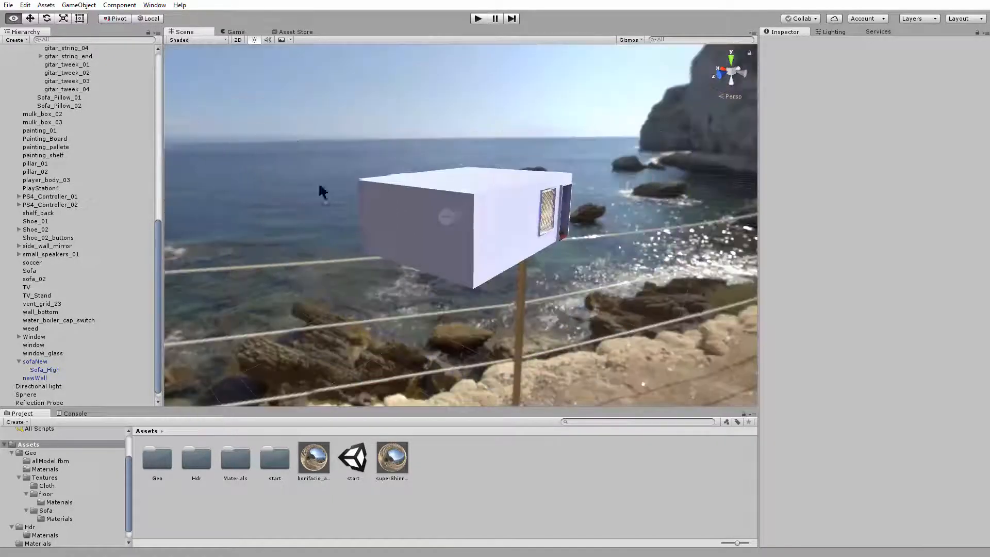
pyautogui.keyDown('alt'); pyautogui.moveTo(512, 249); pyautogui.dragTo(524, 283, button='right'); pyautogui.keyUp('alt')
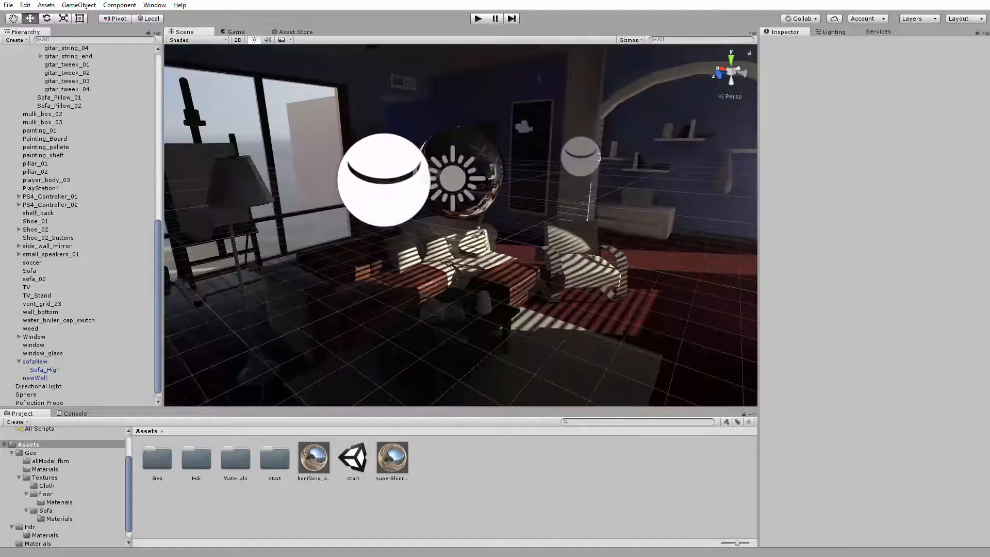
# Collapse the allModel group in the scene hierarchy and display the settings of the bonifacio_aragon_stairs skybox material
pyautogui.scroll(20, 158, 252)
pyautogui.click(11, 66)
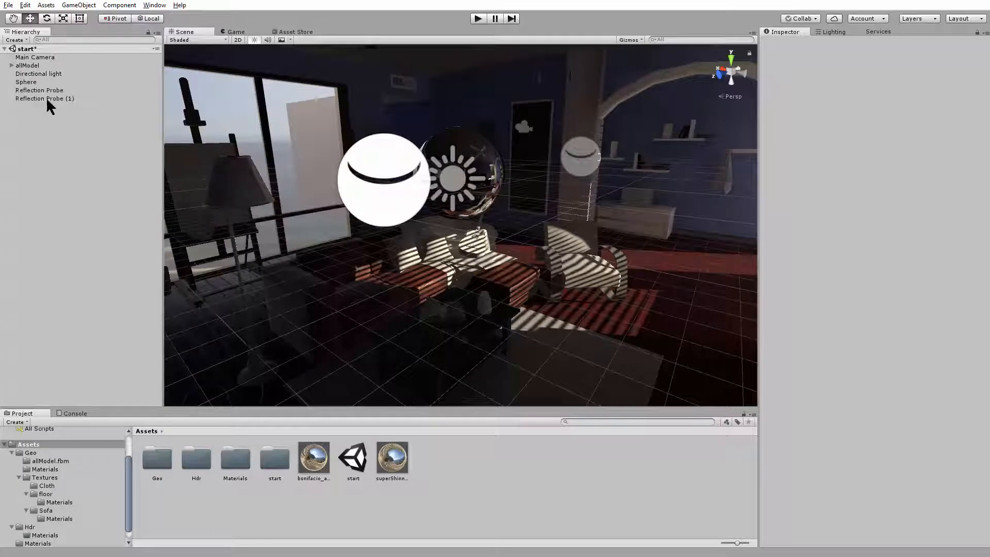
pyautogui.click(834, 32)
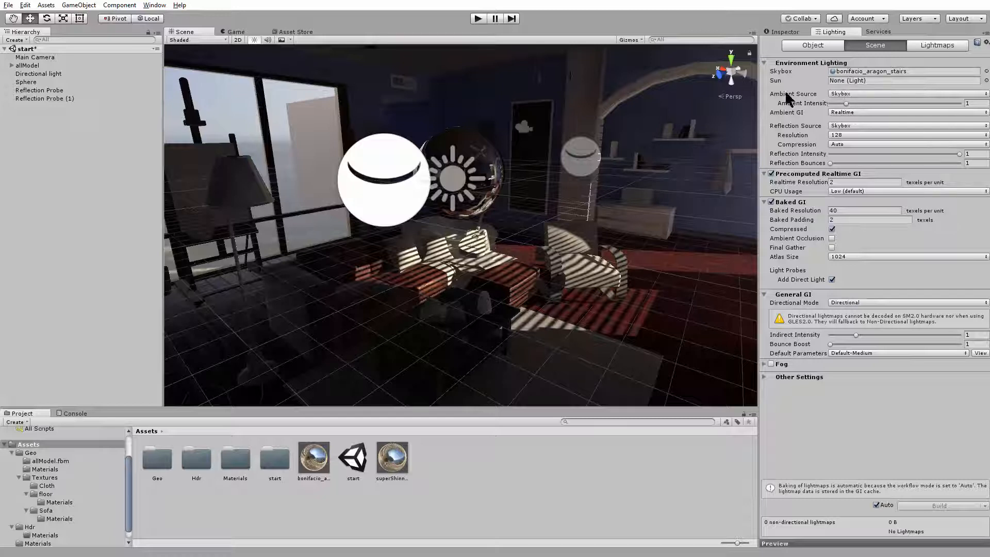
pyautogui.click(843, 72)
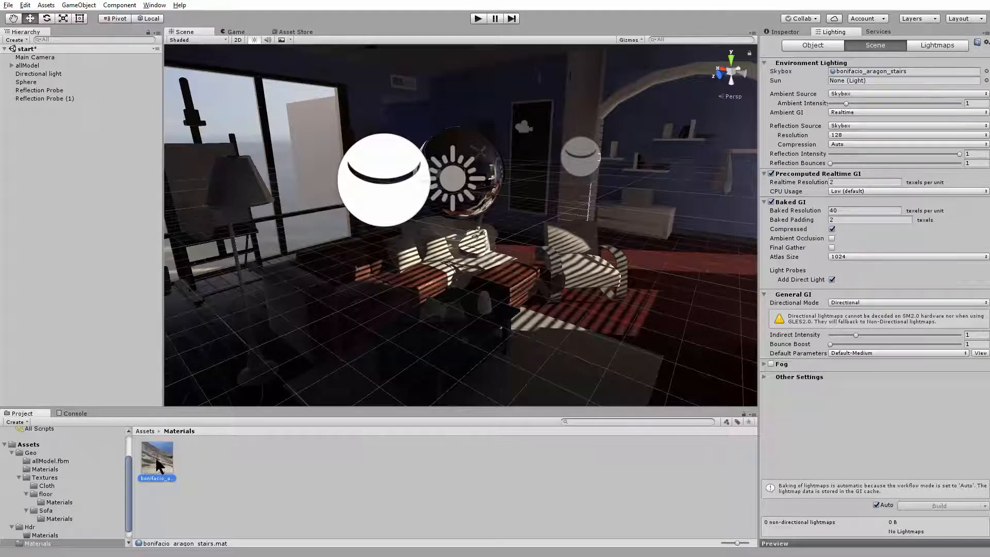
pyautogui.click(787, 32)
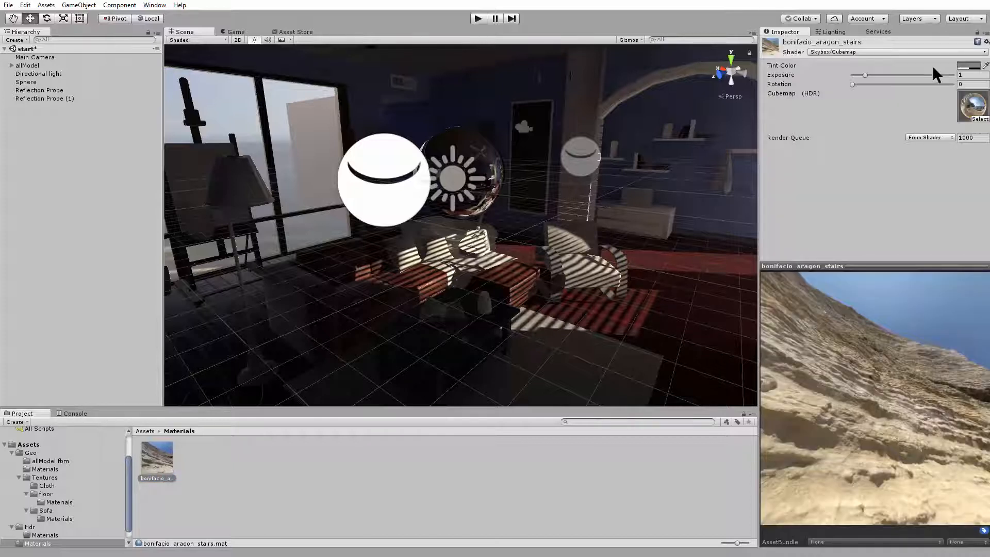
# Try raising the skybox material's exposure to about 8, view the room's lighting, and undo the change
pyautogui.moveTo(866, 75); pyautogui.dragTo(984, 88)
pyautogui.keyDown('alt'); pyautogui.moveTo(417, 195); pyautogui.dragTo(412, 113); pyautogui.keyUp('alt')
pyautogui.keyDown('alt'); pyautogui.moveTo(412, 113); pyautogui.dragTo(567, 247, button='right'); pyautogui.keyUp('alt')
pyautogui.moveTo(567, 248)
pyautogui.keyDown('alt'); pyautogui.mouseDown()
pyautogui.moveTo(541, 249)
pyautogui.moveTo(568, 242)
pyautogui.mouseUp(); pyautogui.keyUp('alt')
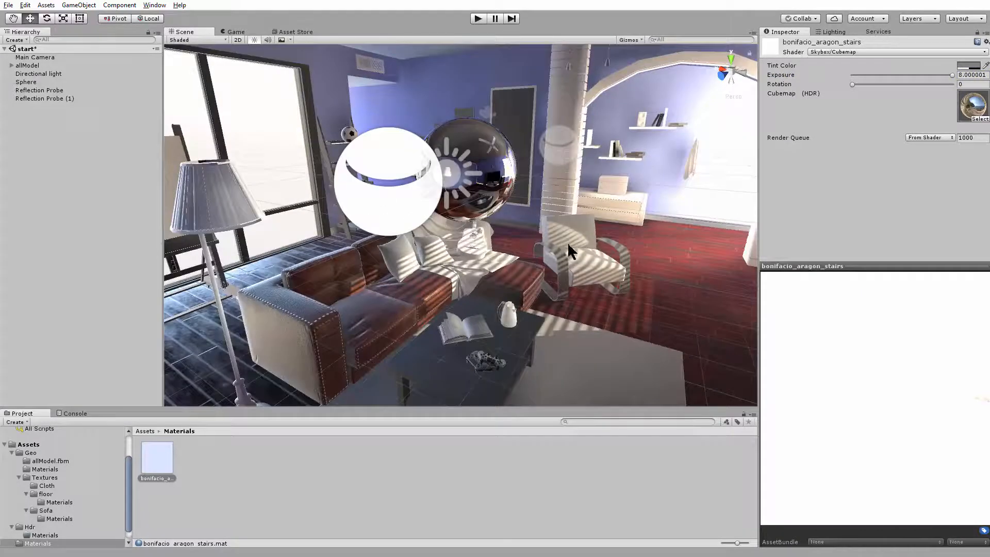
pyautogui.hotkey('ctrl', 'z')
# Try raising the scene's ambient intensity to about 4.44 and examine how the room is lit
pyautogui.keyDown('alt'); pyautogui.moveTo(568, 243); pyautogui.dragTo(560, 181, button='middle'); pyautogui.keyUp('alt')
pyautogui.keyDown('alt'); pyautogui.moveTo(559, 181); pyautogui.dragTo(498, 178, button='right'); pyautogui.keyUp('alt')
pyautogui.keyDown('alt'); pyautogui.moveTo(498, 178); pyautogui.dragTo(501, 218, button='middle'); pyautogui.keyUp('alt')
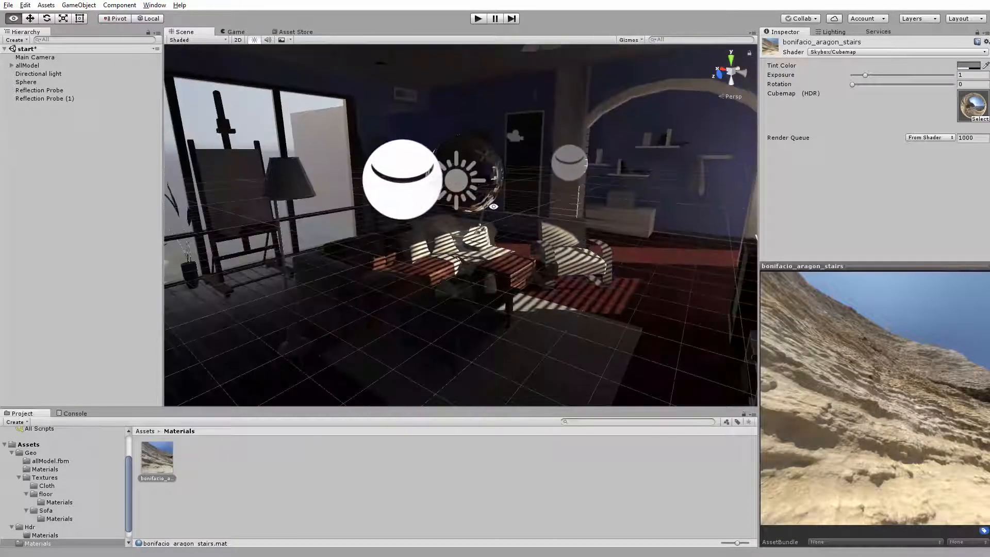
pyautogui.keyDown('alt'); pyautogui.moveTo(500, 218); pyautogui.dragTo(666, 160, button='right'); pyautogui.keyUp('alt')
pyautogui.keyDown('alt'); pyautogui.moveTo(665, 160); pyautogui.dragTo(677, 182, button='middle'); pyautogui.keyUp('alt')
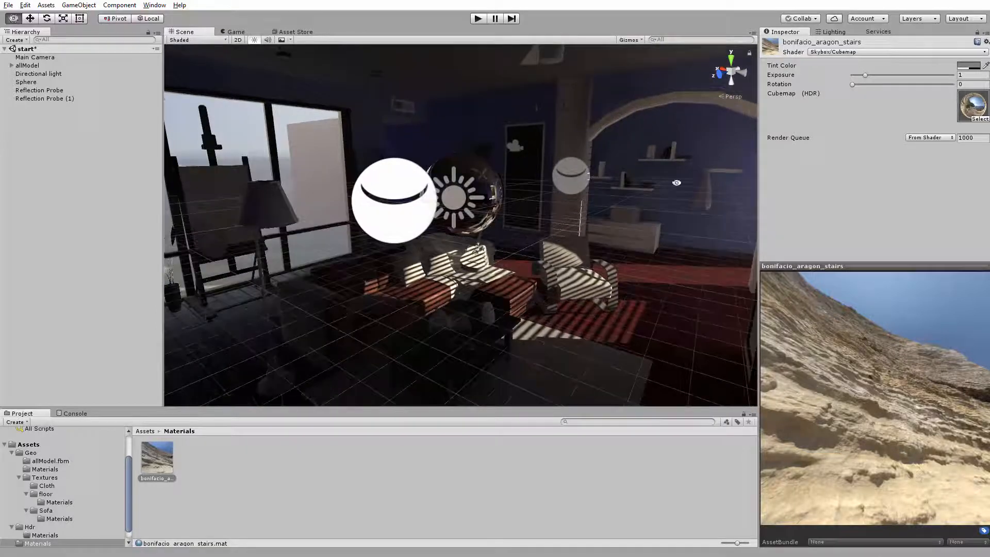
pyautogui.click(835, 32)
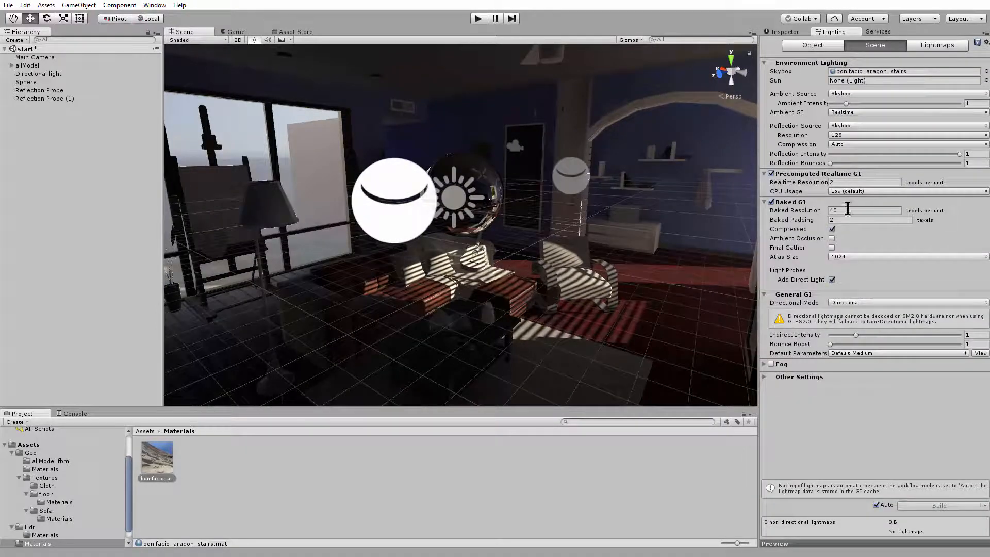
pyautogui.moveTo(849, 103); pyautogui.dragTo(897, 114)
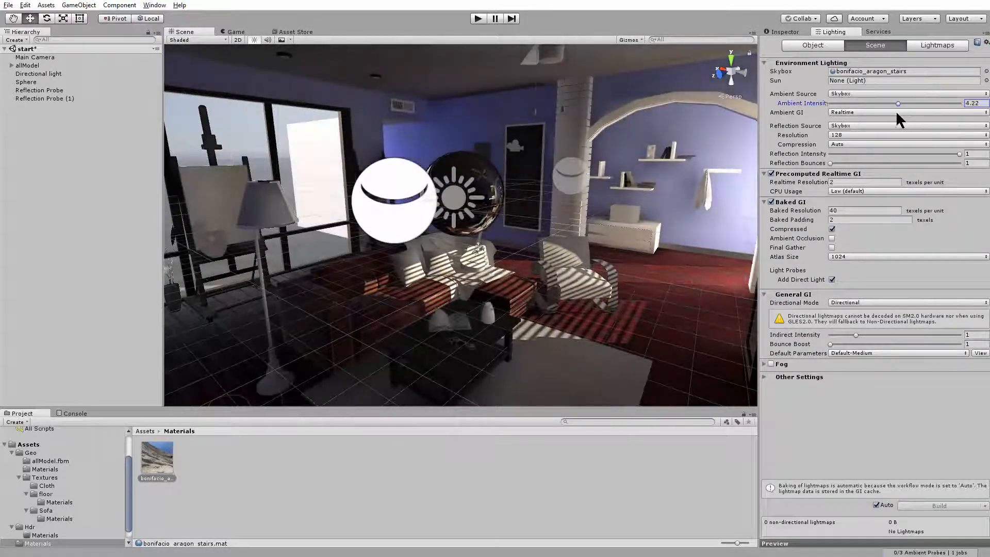
pyautogui.moveTo(640, 191)
pyautogui.keyDown('alt'); pyautogui.mouseDown()
pyautogui.moveTo(660, 178)
pyautogui.moveTo(668, 134)
pyautogui.moveTo(651, 178)
pyautogui.mouseUp(); pyautogui.keyUp('alt')
pyautogui.keyDown('alt'); pyautogui.moveTo(651, 178); pyautogui.dragTo(486, 165, button='right'); pyautogui.keyUp('alt')
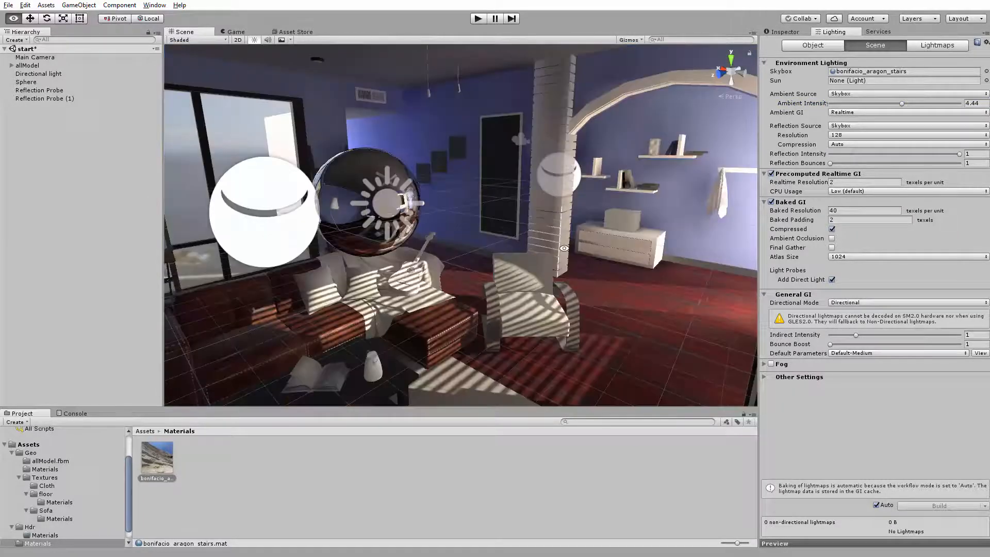
pyautogui.moveTo(630, 196); pyautogui.dragTo(727, 200, button='middle')
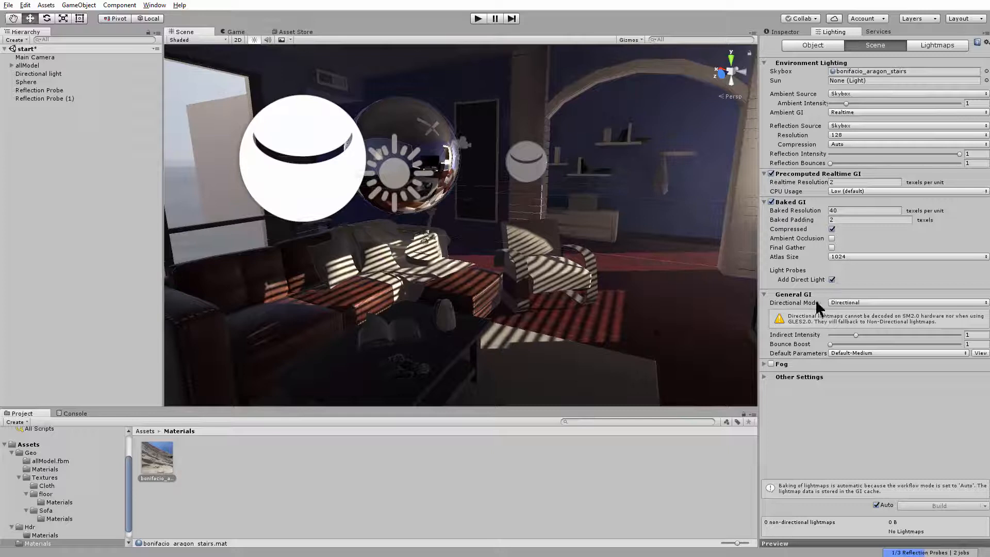
# Raise the general GI indirect intensity to 5 to brighten the bounced light in the room
pyautogui.moveTo(611, 350); pyautogui.dragTo(655, 263, button='middle')
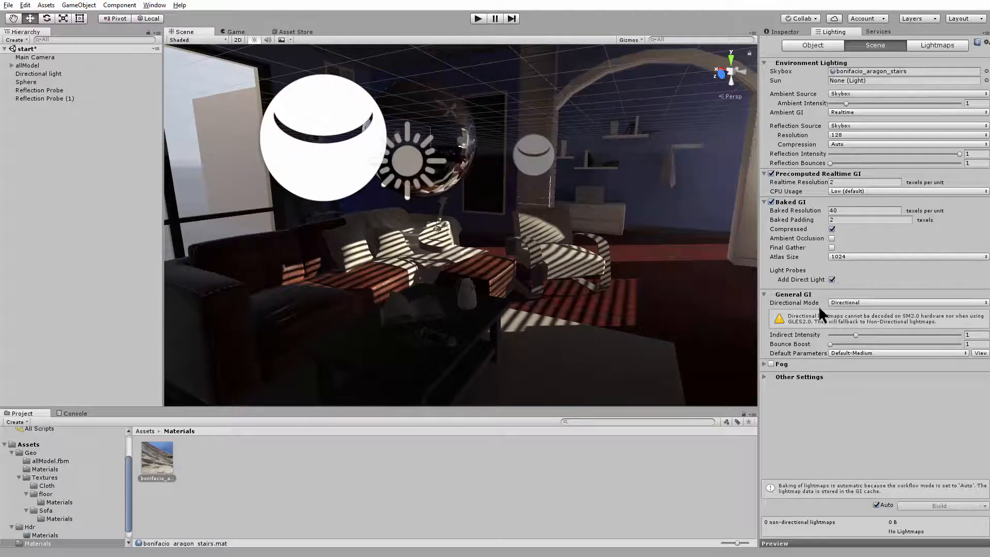
pyautogui.moveTo(856, 335); pyautogui.dragTo(982, 336)
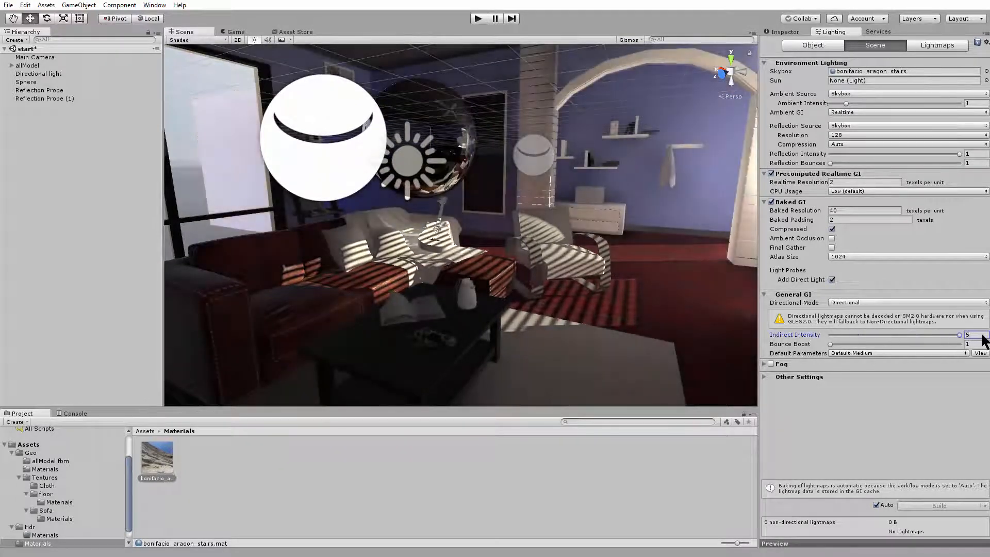
# Check the room's brightness from another angle and undo the last indirect intensity change
pyautogui.moveTo(619, 178); pyautogui.dragTo(680, 171, button='right')
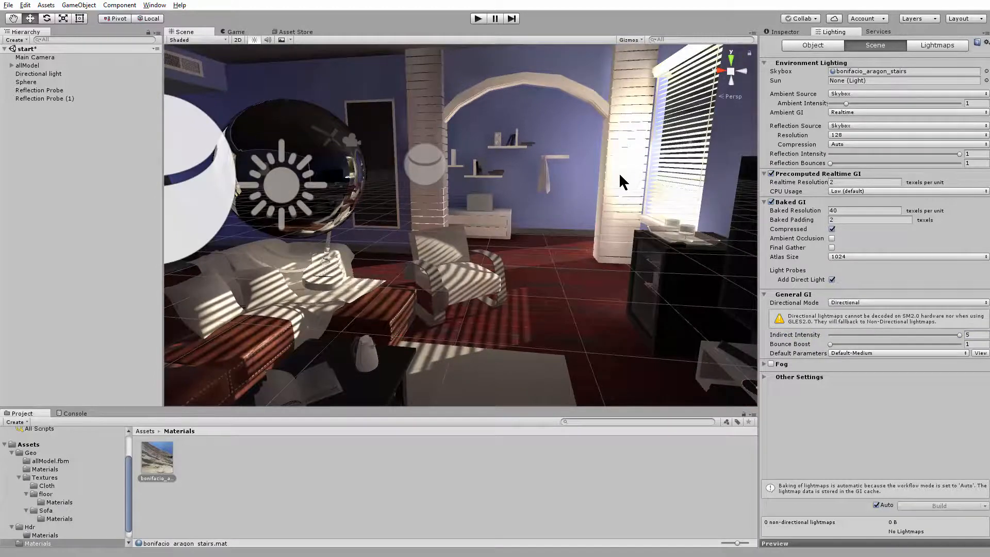
pyautogui.hotkey('ctrl', 'z')
# Raise the general GI bounce boost to 10
pyautogui.keyDown('alt'); pyautogui.moveTo(535, 192); pyautogui.dragTo(475, 197); pyautogui.keyUp('alt')
pyautogui.keyDown('alt'); pyautogui.moveTo(475, 198); pyautogui.dragTo(442, 200, button='right'); pyautogui.keyUp('alt')
pyautogui.keyDown('alt'); pyautogui.moveTo(442, 200); pyautogui.dragTo(455, 196, button='middle'); pyautogui.keyUp('alt')
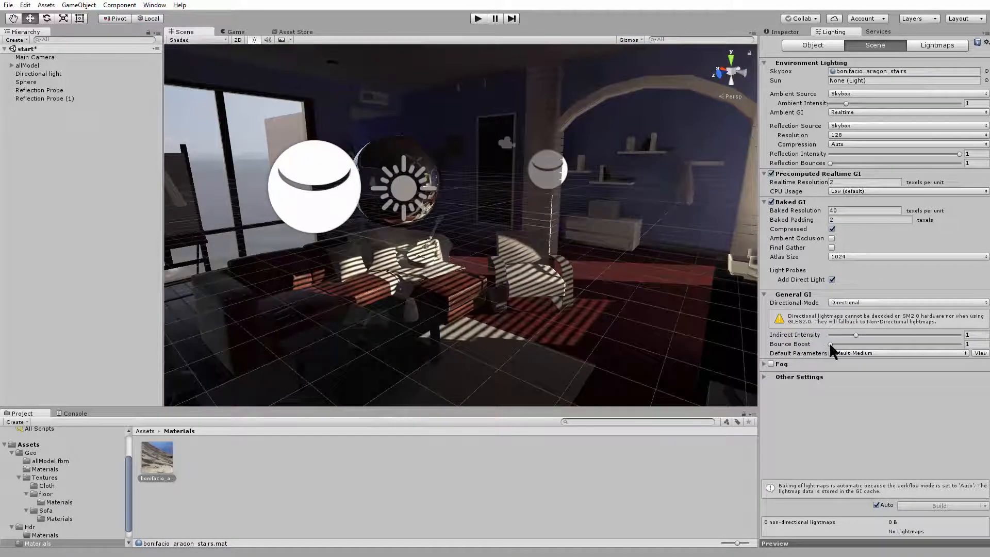
pyautogui.moveTo(853, 347); pyautogui.dragTo(972, 355)
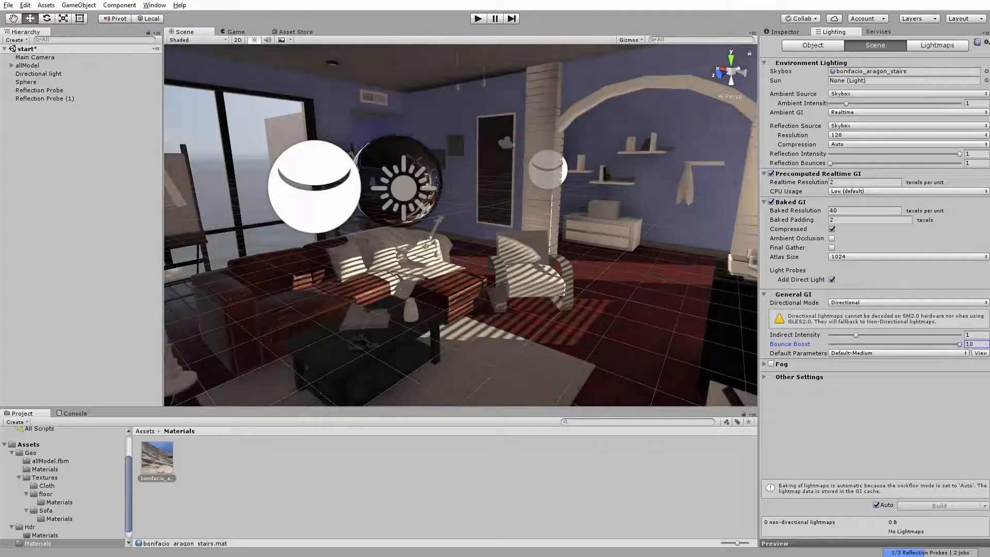
pyautogui.moveTo(627, 265)
pyautogui.keyDown('alt'); pyautogui.mouseDown()
pyautogui.moveTo(557, 265)
pyautogui.moveTo(691, 254)
pyautogui.moveTo(623, 251)
pyautogui.moveTo(640, 252)
pyautogui.mouseUp(); pyautogui.keyUp('alt')
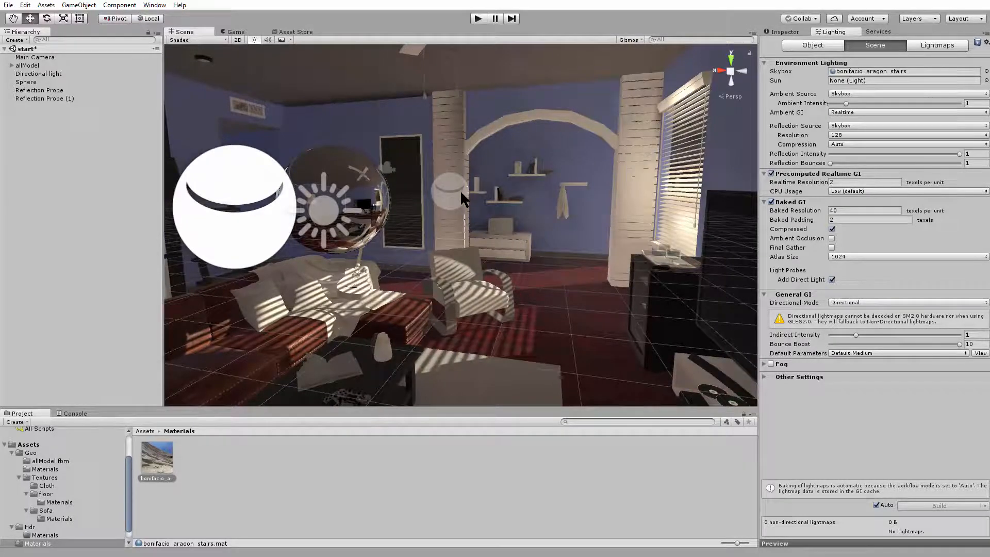
# Examine the bounced light on the room's walls, blinds and furniture from several angles, keeping the bounce boost at 10
pyautogui.keyDown('alt'); pyautogui.moveTo(460, 190); pyautogui.dragTo(646, 244); pyautogui.keyUp('alt')
pyautogui.moveTo(647, 244); pyautogui.dragTo(588, 269, button='middle')
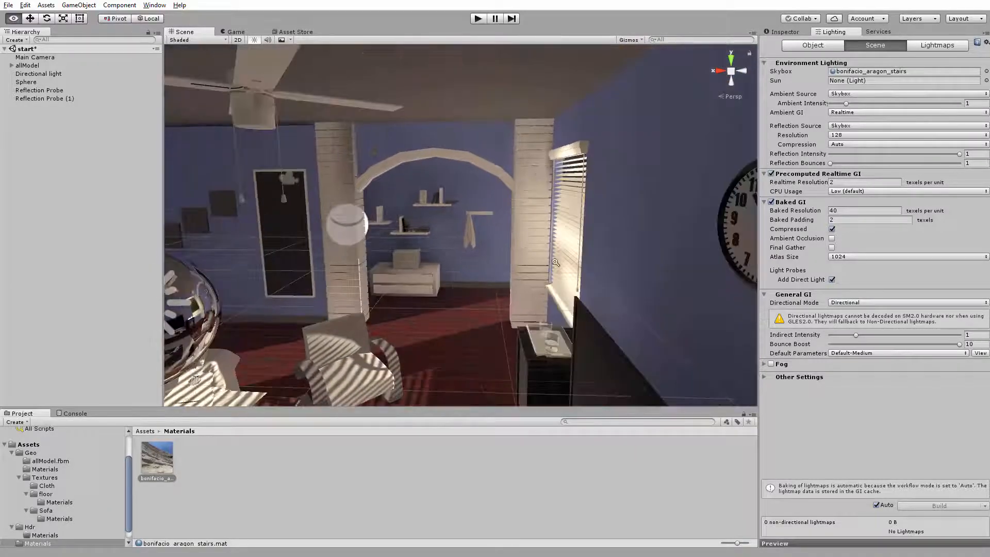
pyautogui.scroll(3, 570, 184)
pyautogui.keyDown('alt'); pyautogui.moveTo(594, 203); pyautogui.dragTo(479, 232); pyautogui.keyUp('alt')
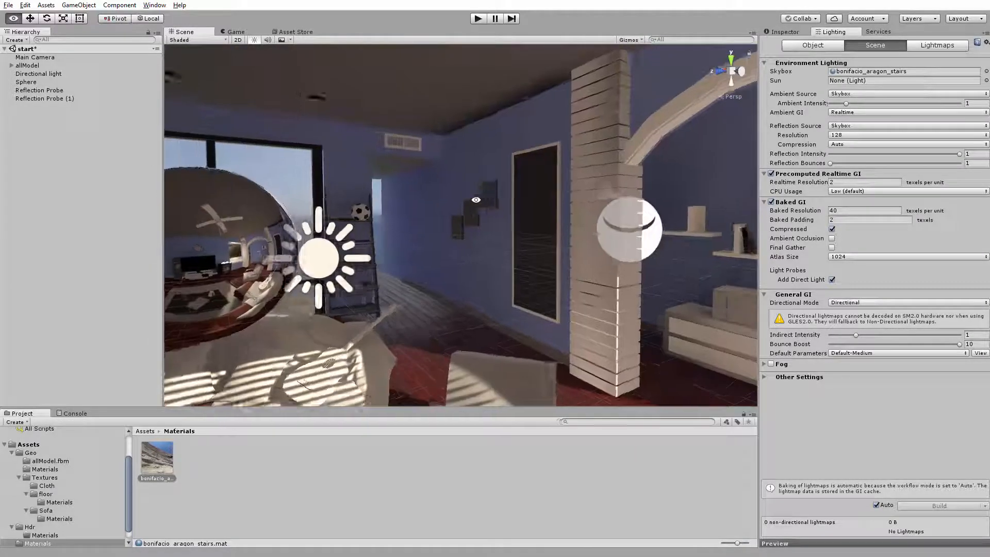
pyautogui.moveTo(479, 232); pyautogui.dragTo(532, 217, button='middle')
pyautogui.keyDown('alt'); pyautogui.moveTo(533, 217); pyautogui.dragTo(438, 215); pyautogui.keyUp('alt')
pyautogui.moveTo(438, 214); pyautogui.dragTo(534, 212, button='middle')
pyautogui.keyDown('alt'); pyautogui.moveTo(533, 211); pyautogui.dragTo(475, 252); pyautogui.keyUp('alt')
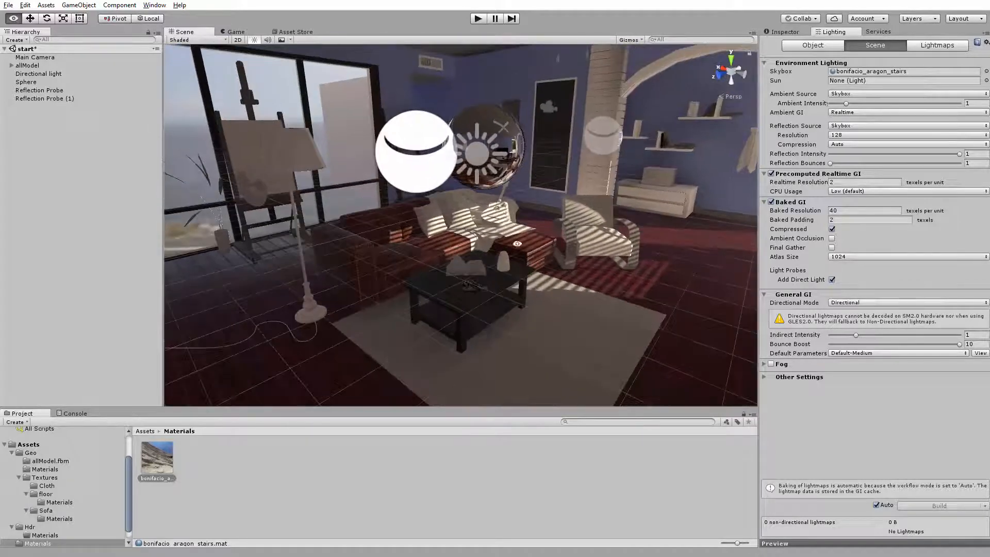
pyautogui.moveTo(961, 345); pyautogui.dragTo(988, 342)
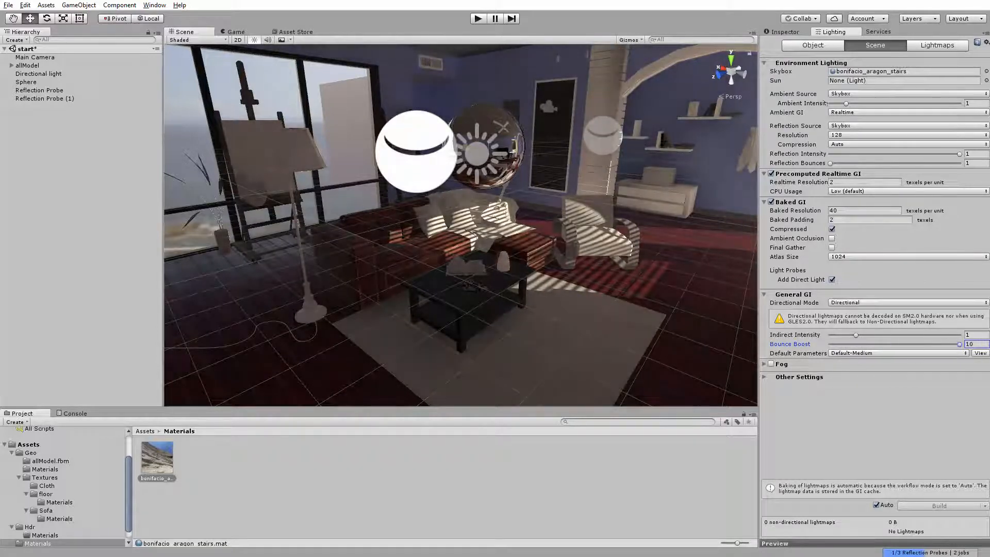
# Examine the house exterior against the skybox, then the lighting on the living room's furniture and floor from several viewpoints
pyautogui.keyDown('alt'); pyautogui.moveTo(521, 266); pyautogui.dragTo(597, 269); pyautogui.keyUp('alt')
pyautogui.keyDown('alt'); pyautogui.moveTo(440, 282); pyautogui.dragTo(454, 318); pyautogui.keyUp('alt')
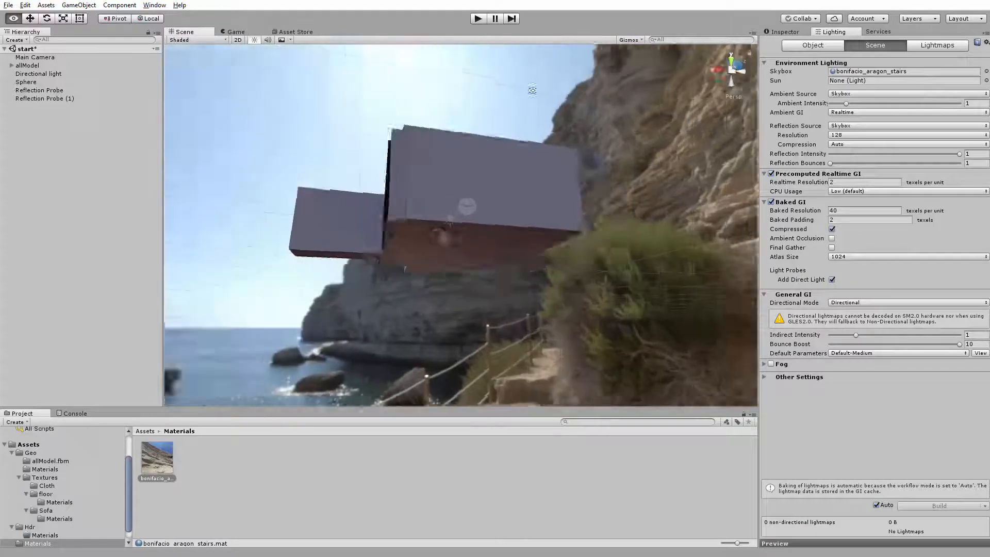
pyautogui.keyDown('alt'); pyautogui.moveTo(533, 90); pyautogui.dragTo(444, 217); pyautogui.keyUp('alt')
pyautogui.scroll(10, 550, 223)
pyautogui.keyDown('alt'); pyautogui.moveTo(444, 217); pyautogui.dragTo(412, 232, button='right'); pyautogui.keyUp('alt')
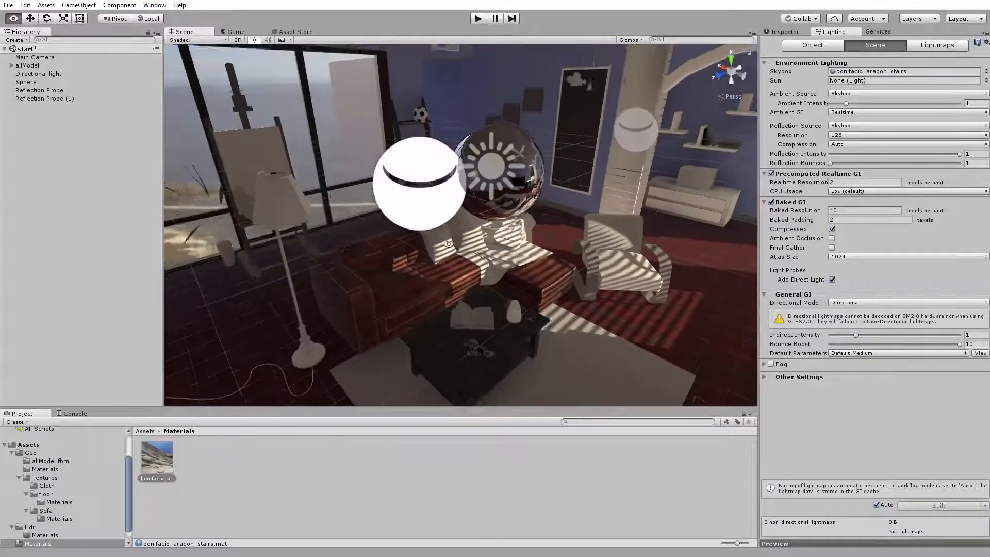
pyautogui.keyDown('alt'); pyautogui.moveTo(413, 232); pyautogui.dragTo(433, 160, button='middle'); pyautogui.keyUp('alt')
pyautogui.moveTo(434, 160)
pyautogui.keyDown('alt'); pyautogui.mouseDown(button='right')
pyautogui.moveTo(447, 163)
pyautogui.moveTo(434, 166)
pyautogui.mouseUp(button='right'); pyautogui.keyUp('alt')
pyautogui.keyDown('alt'); pyautogui.moveTo(434, 166); pyautogui.dragTo(424, 227, button='middle'); pyautogui.keyUp('alt')
pyautogui.keyDown('alt'); pyautogui.moveTo(424, 227); pyautogui.dragTo(451, 170); pyautogui.keyUp('alt')
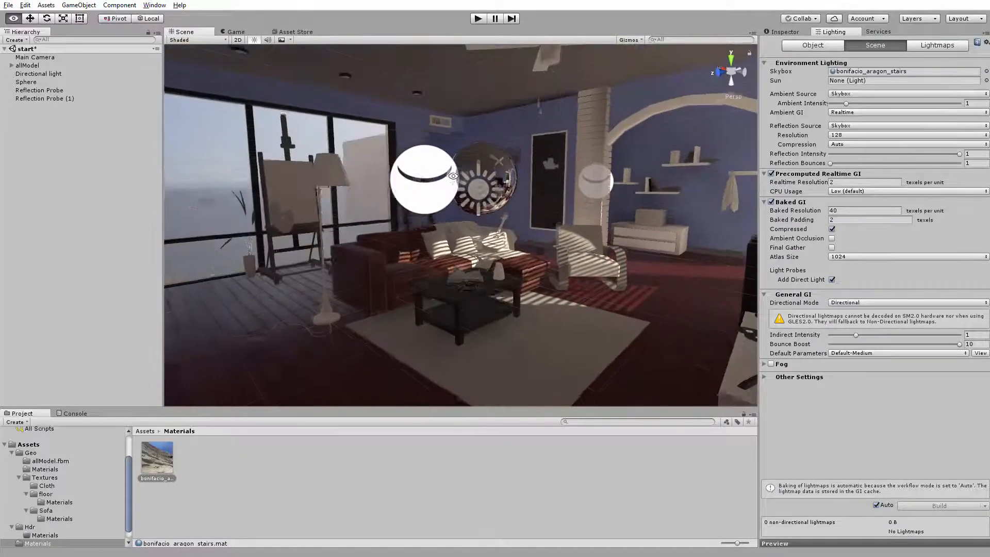
pyautogui.keyDown('alt'); pyautogui.moveTo(451, 170); pyautogui.dragTo(439, 191, button='middle'); pyautogui.keyUp('alt')
pyautogui.keyDown('alt'); pyautogui.moveTo(438, 191); pyautogui.dragTo(444, 191, button='right'); pyautogui.keyUp('alt')
pyautogui.keyDown('alt'); pyautogui.moveTo(444, 190); pyautogui.dragTo(405, 204); pyautogui.keyUp('alt')
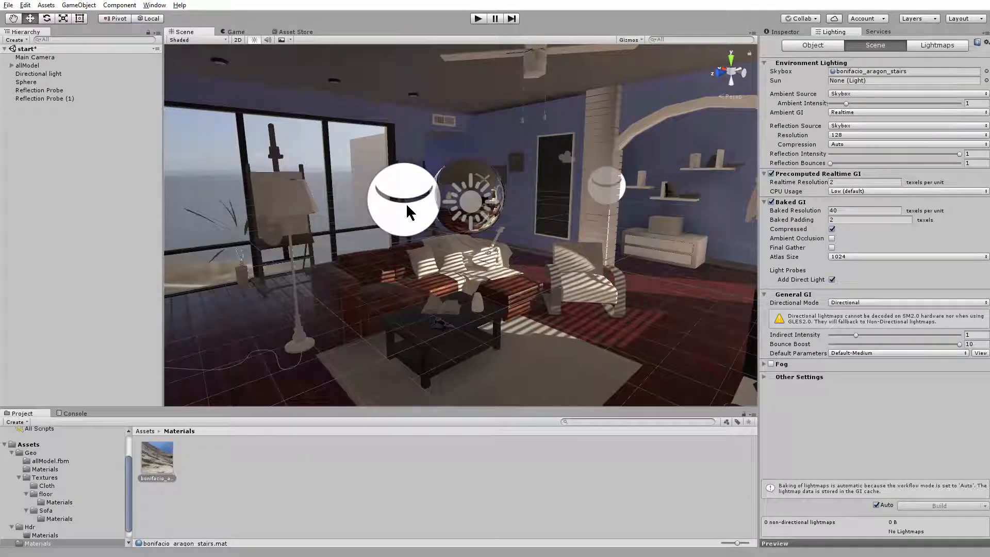
pyautogui.keyDown('alt'); pyautogui.moveTo(407, 203); pyautogui.dragTo(468, 240); pyautogui.keyUp('alt')
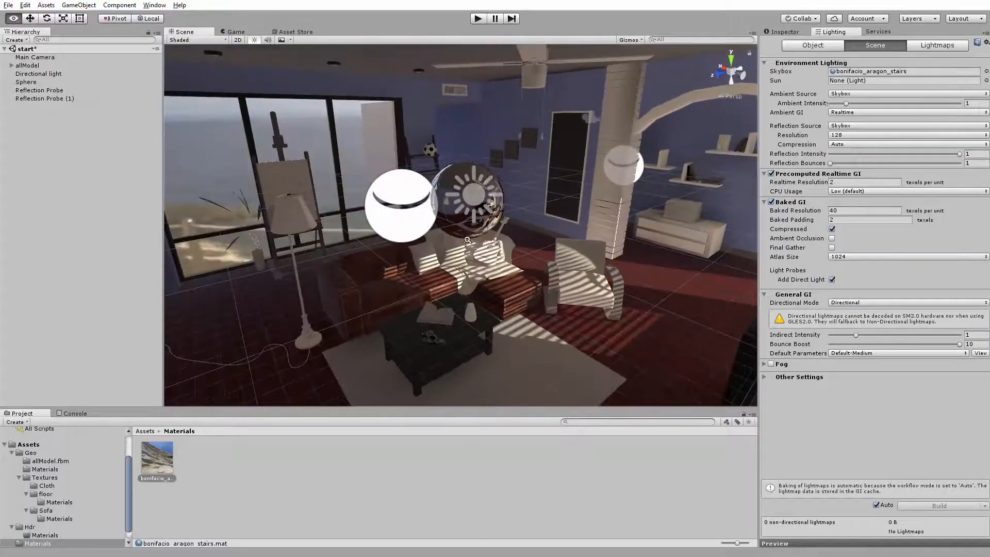
pyautogui.keyDown('alt'); pyautogui.moveTo(468, 241); pyautogui.dragTo(518, 266, button='right'); pyautogui.keyUp('alt')
pyautogui.keyDown('alt'); pyautogui.moveTo(517, 266); pyautogui.dragTo(556, 263, button='middle'); pyautogui.keyUp('alt')
pyautogui.keyDown('alt'); pyautogui.moveTo(556, 263); pyautogui.dragTo(561, 251); pyautogui.keyUp('alt')
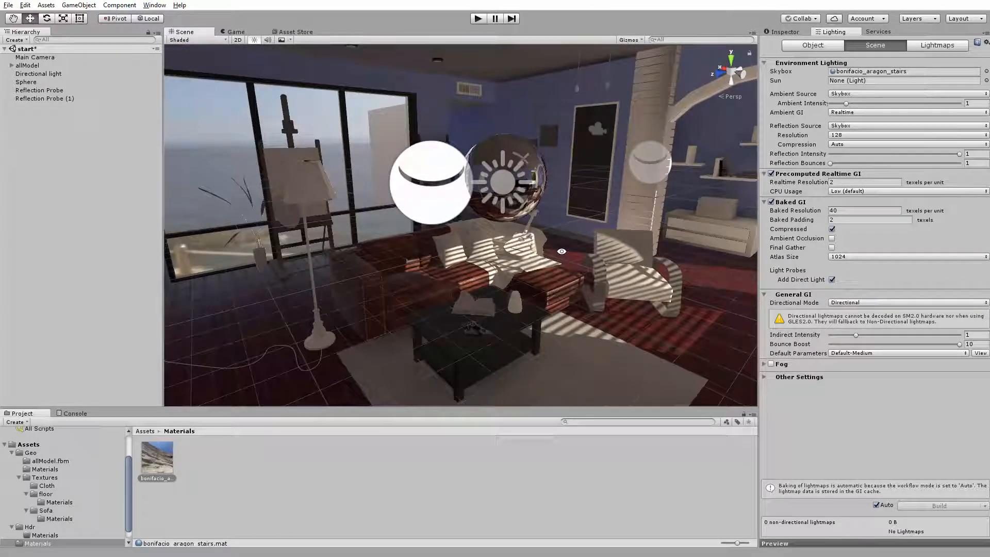
pyautogui.keyDown('alt'); pyautogui.moveTo(537, 247); pyautogui.dragTo(517, 237, button='middle'); pyautogui.keyUp('alt')
pyautogui.keyDown('alt'); pyautogui.moveTo(516, 237); pyautogui.dragTo(493, 225); pyautogui.keyUp('alt')
pyautogui.scroll(-4, 514, 227)
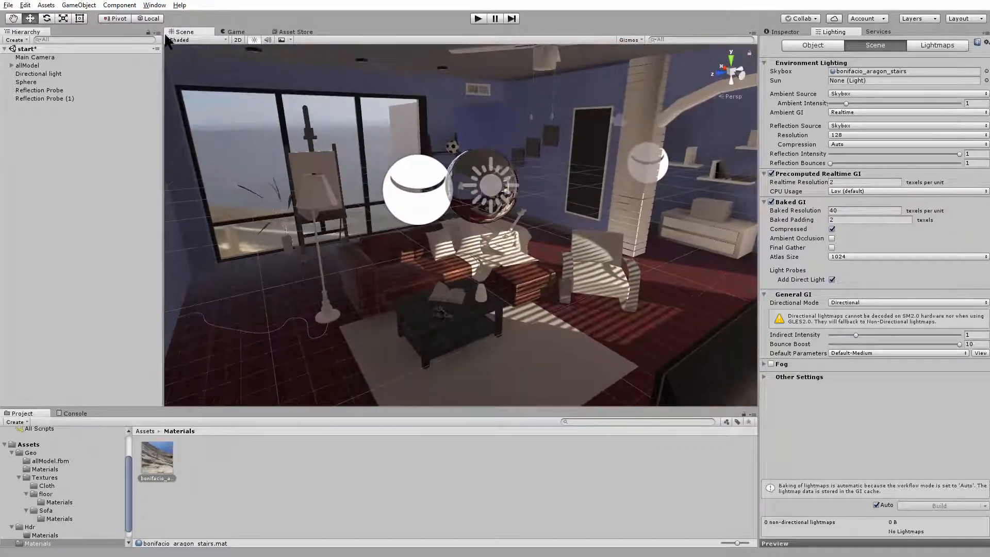
# Switch the editor to the 2 by 3 layout and widen the scene and game views
pyautogui.click(242, 36)
pyautogui.moveTo(247, 34); pyautogui.dragTo(635, 189)
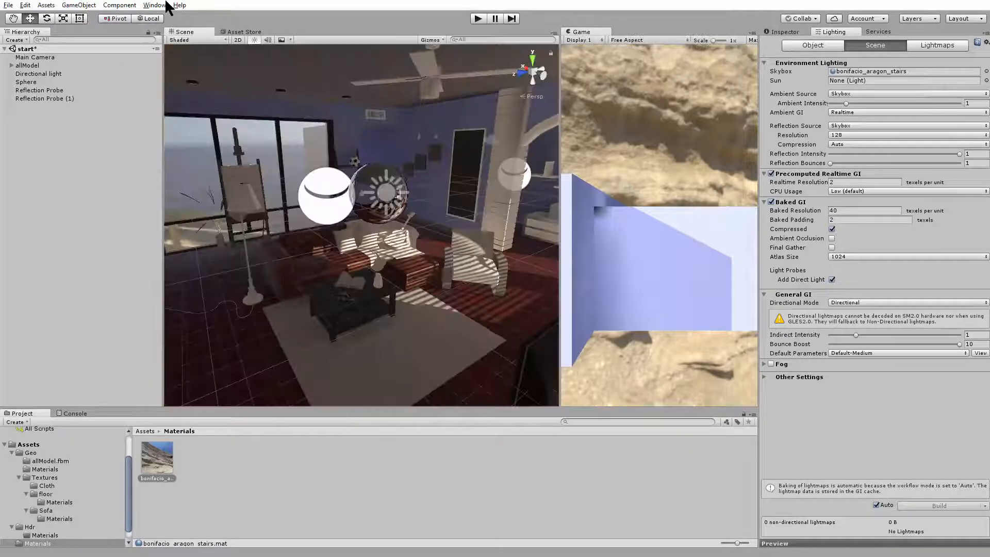
pyautogui.click(163, 5)
pyautogui.moveTo(145, 43)
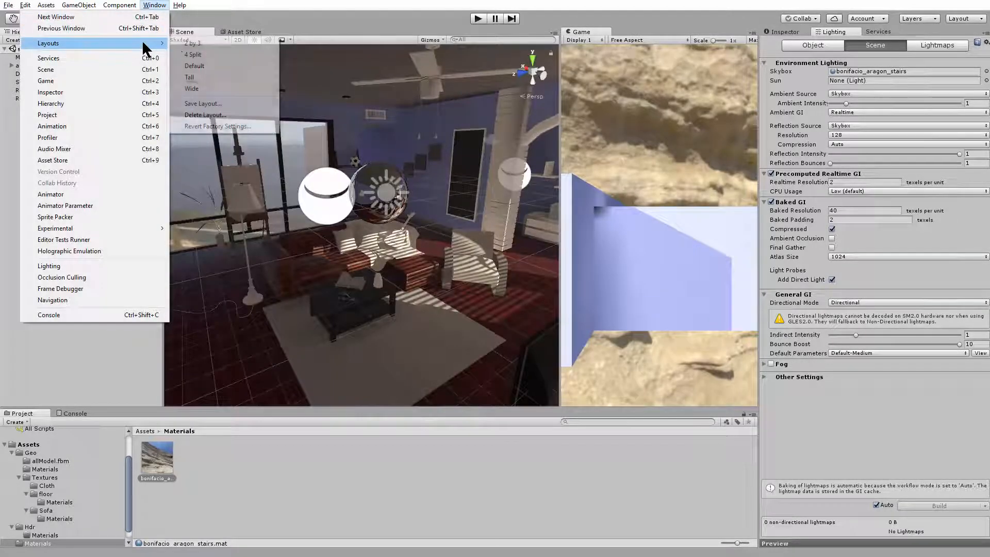
pyautogui.click(211, 43)
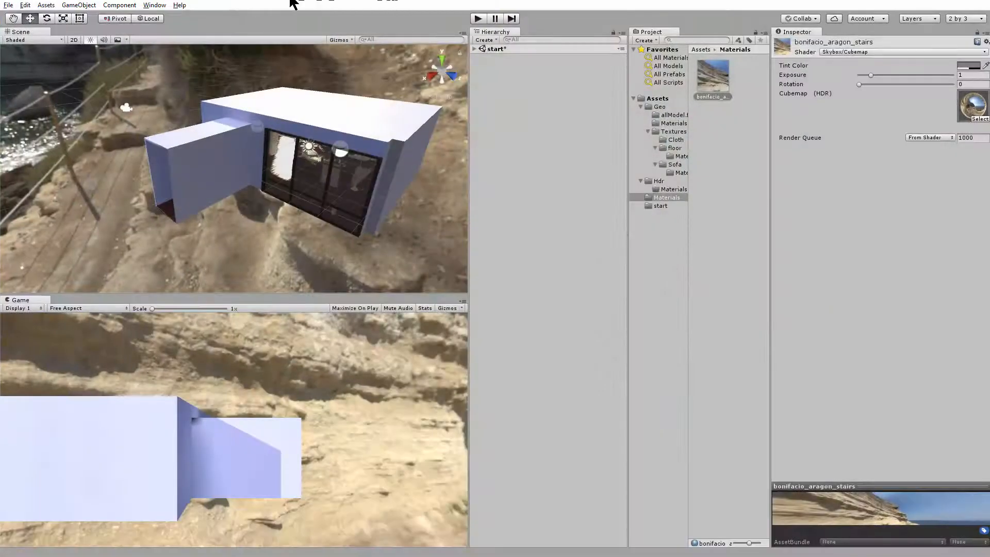
pyautogui.moveTo(470, 191); pyautogui.dragTo(492, 190)
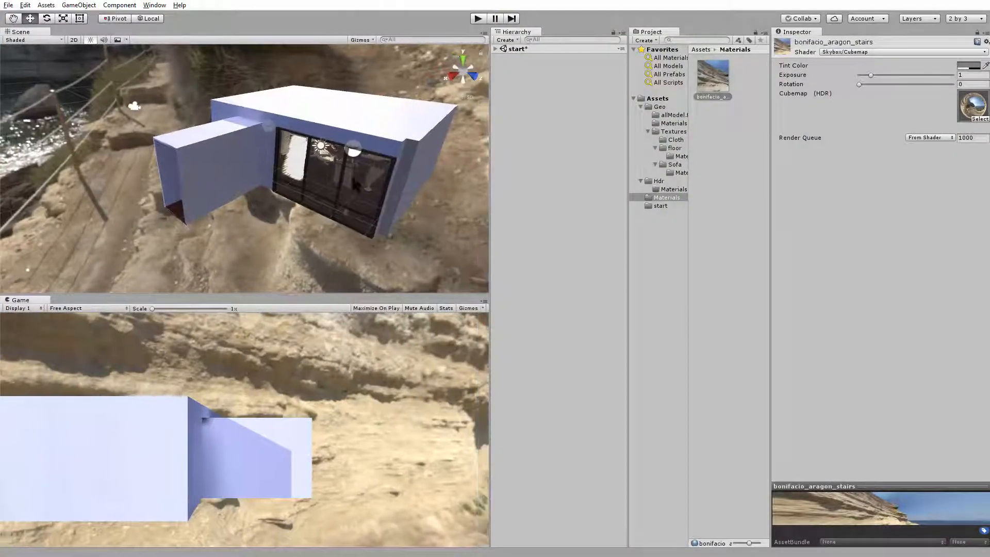
# Select the Main Camera and move it into a corner of the house at X -7.98, Z 3.16
pyautogui.keyDown('alt'); pyautogui.moveTo(351, 173); pyautogui.dragTo(480, 226, button='right'); pyautogui.keyUp('alt')
pyautogui.keyDown('alt'); pyautogui.moveTo(382, 160); pyautogui.dragTo(284, 191, button='middle'); pyautogui.keyUp('alt')
pyautogui.keyDown('alt'); pyautogui.moveTo(284, 191); pyautogui.dragTo(650, 100, button='right'); pyautogui.keyUp('alt')
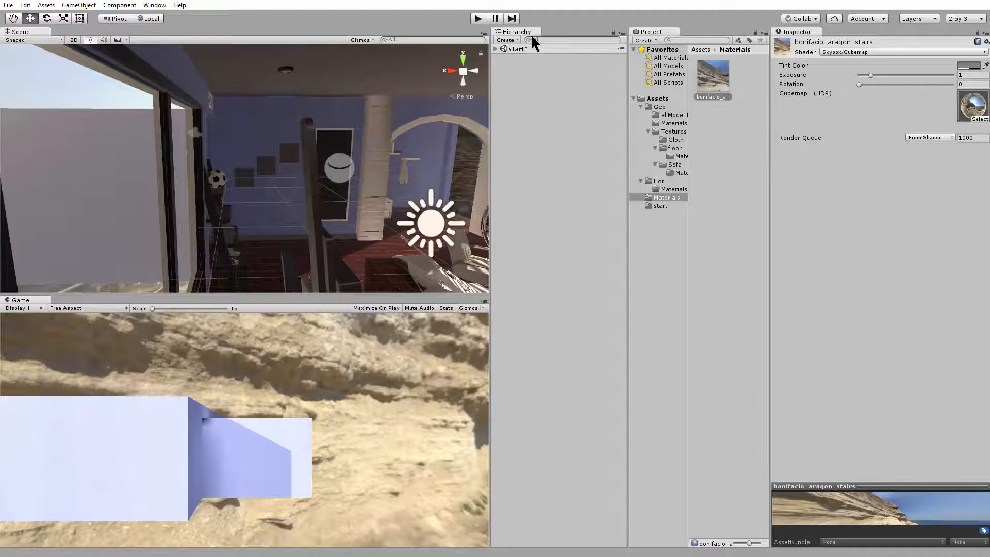
pyautogui.click(495, 49)
pyautogui.doubleClick(526, 56)
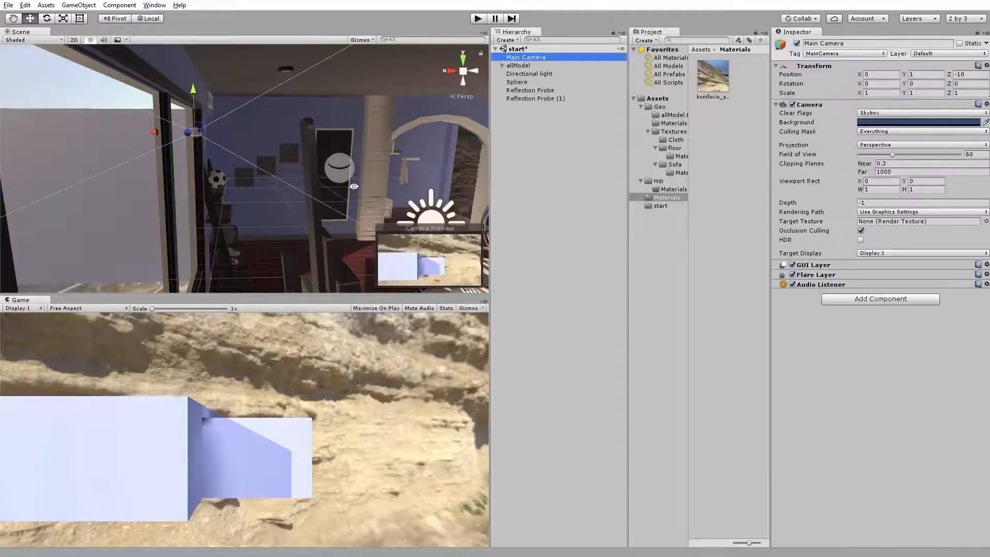
pyautogui.moveTo(225, 212); pyautogui.dragTo(299, 183, button='right')
pyautogui.moveTo(355, 129); pyautogui.dragTo(158, 289)
# Rotate the Main Camera about its vertical axis to about 143.7 degrees so it faces into the living room
pyautogui.press('e')
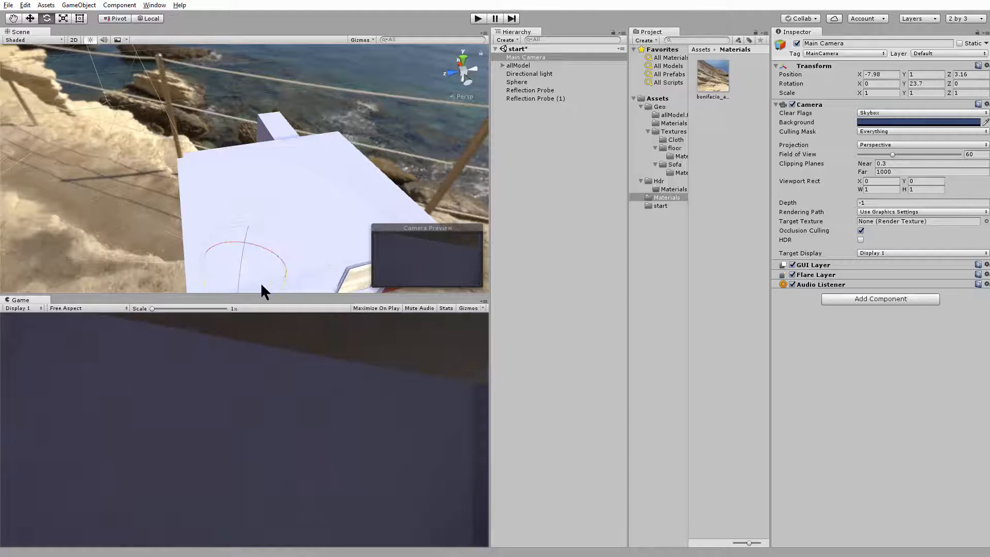
pyautogui.moveTo(282, 281); pyautogui.dragTo(61, 273)
pyautogui.moveTo(234, 281); pyautogui.dragTo(256, 131, button='middle')
pyautogui.moveTo(254, 110); pyautogui.dragTo(213, 101)
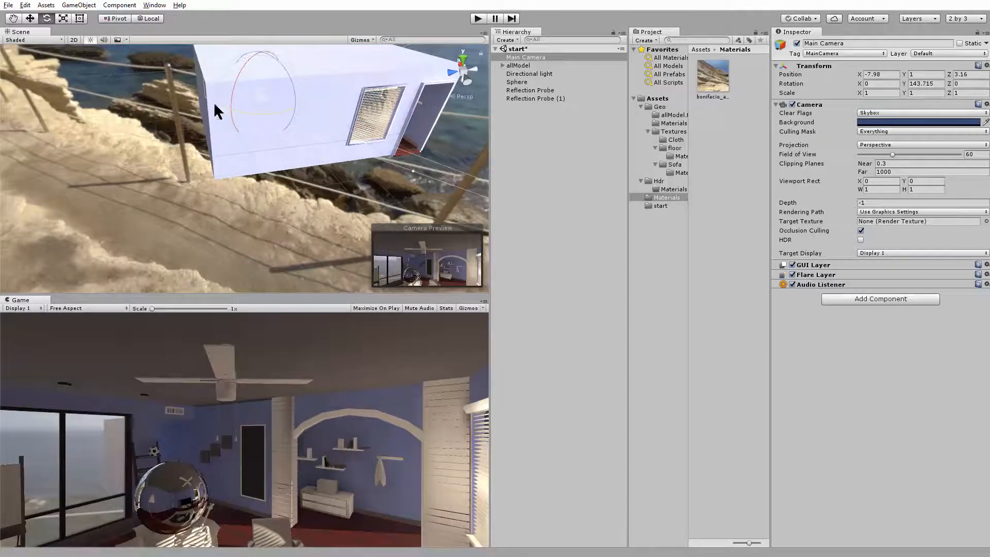
# Lower the Main Camera to a height of Y -0.7 and turn it to about 131.8 degrees around Y
pyautogui.press('w')
pyautogui.moveTo(259, 57); pyautogui.dragTo(250, 111)
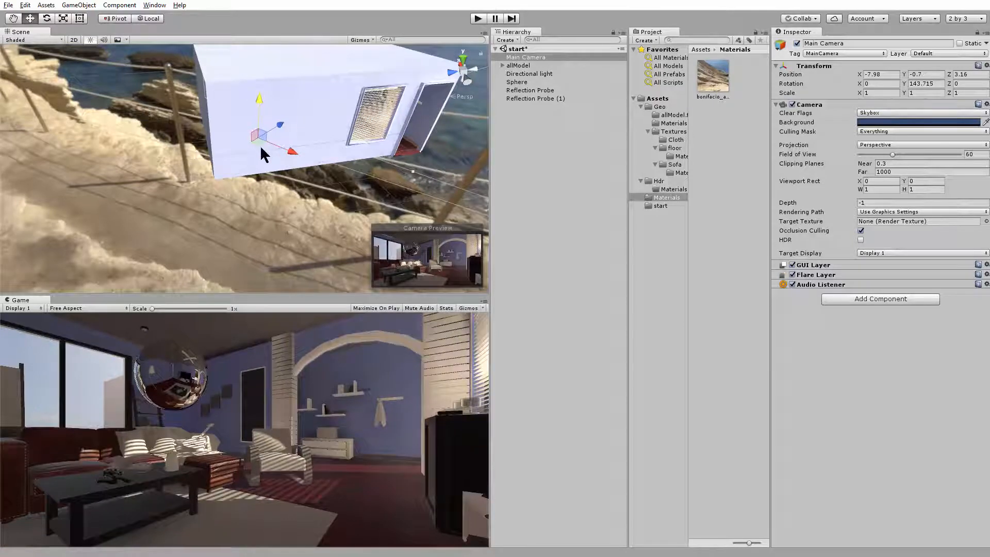
pyautogui.press('e')
pyautogui.moveTo(256, 154); pyautogui.dragTo(270, 159)
pyautogui.press('w')
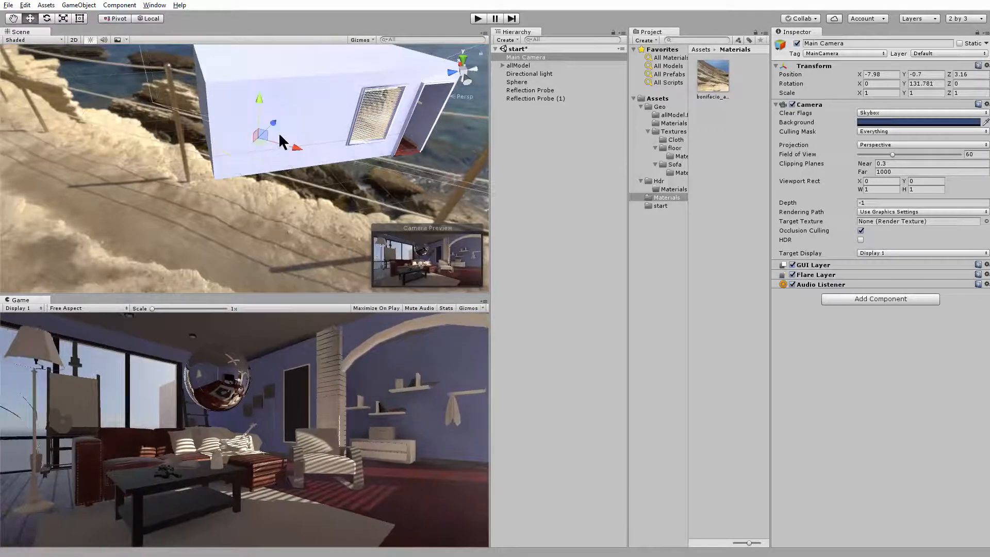
# Refine the Main Camera's framing by turning it to about 124.3 degrees around Y and moving it to X -7.75, Z 3.5
pyautogui.press('e')
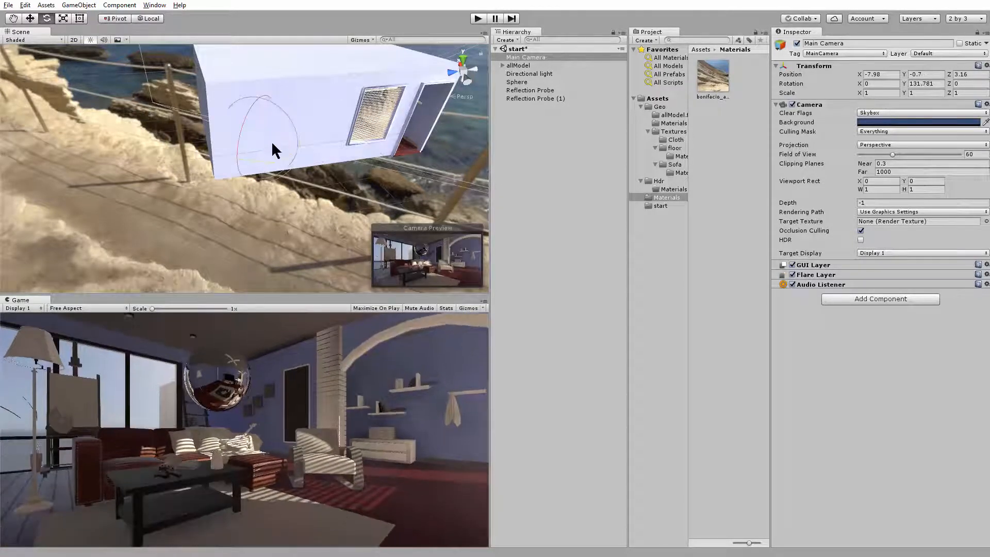
pyautogui.moveTo(261, 159); pyautogui.dragTo(289, 145)
pyautogui.press('w')
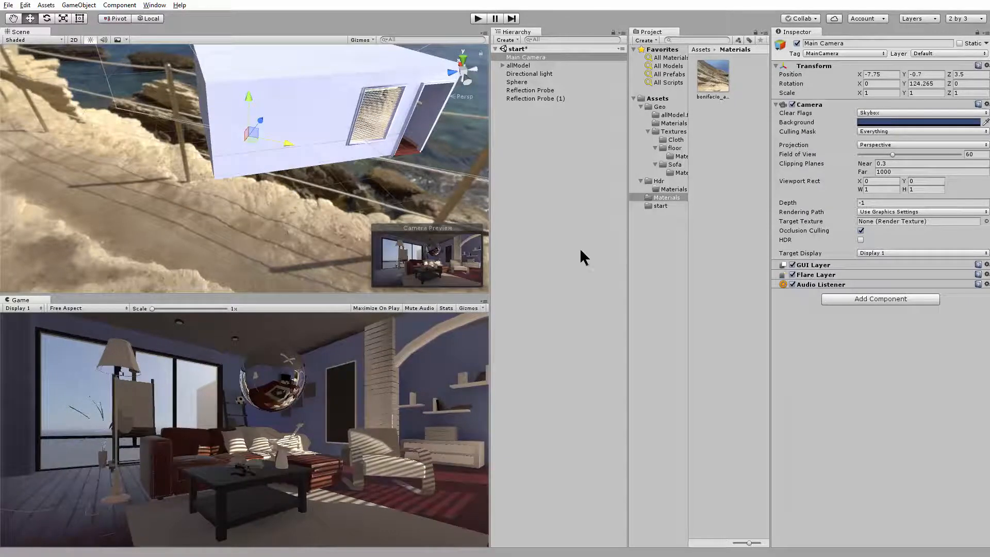
pyautogui.click(46, 4)
pyautogui.click(837, 360)
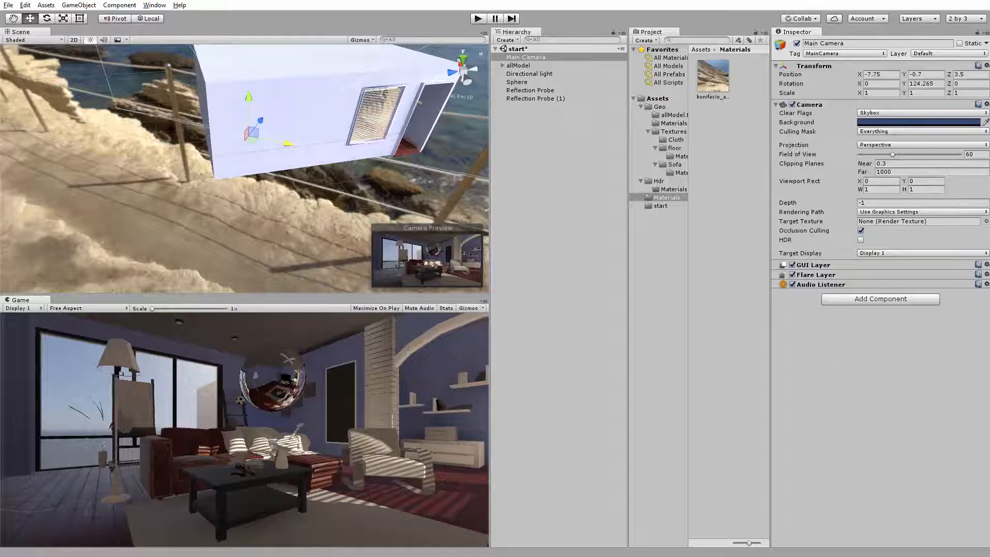
# Import the standard Effects asset package with its contents into the project
pyautogui.click(27, 6)
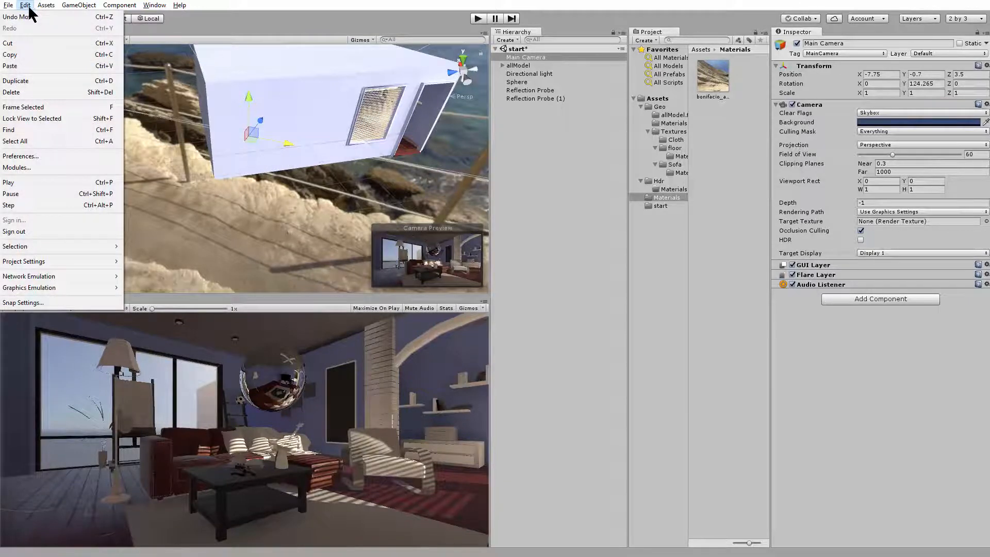
pyautogui.moveTo(46, 5)
pyautogui.moveTo(70, 93)
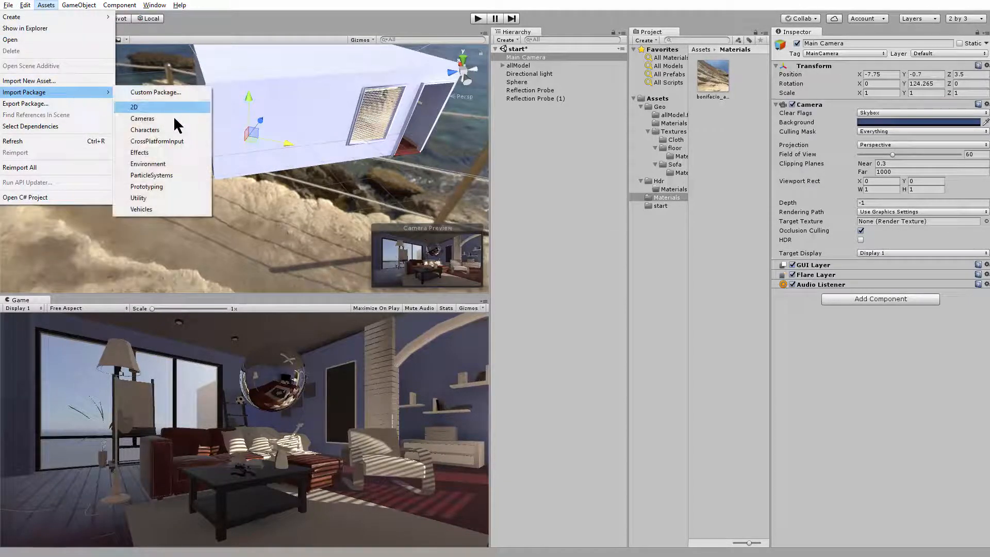
pyautogui.click(139, 152)
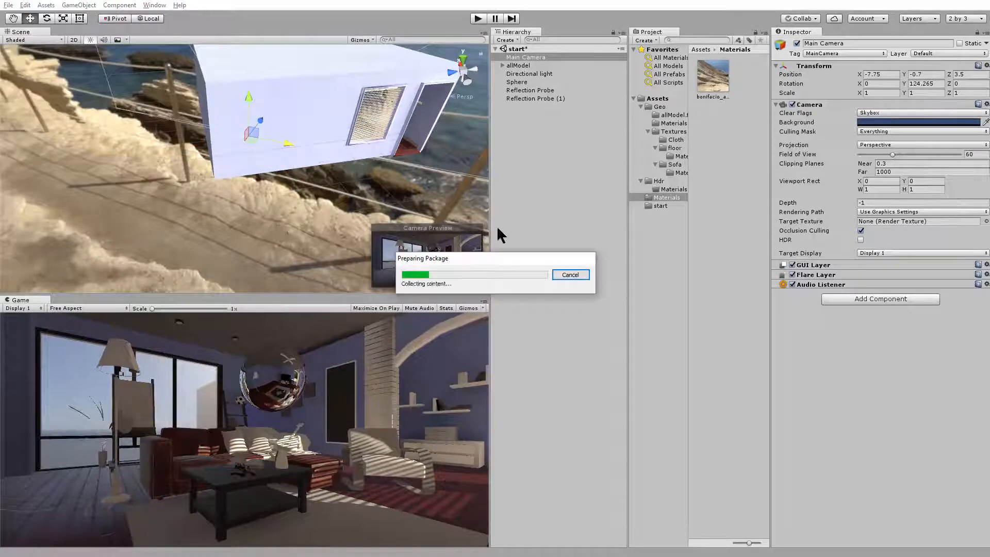
pyautogui.click(669, 271)
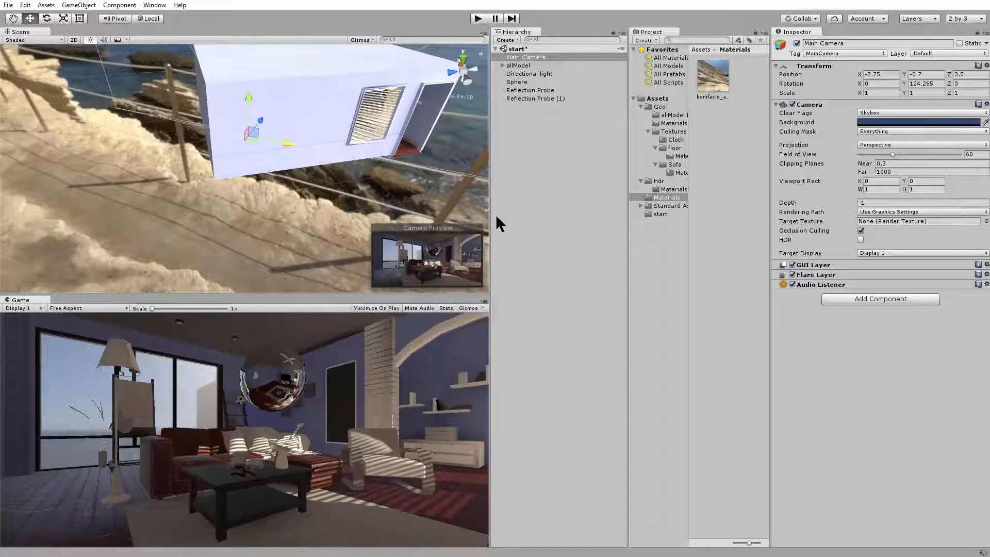
# Open the Standard Assets > Effects > ImageEffects > Scripts folder, enlarging the Project area and displaying its assets as a compact list
pyautogui.click(666, 206)
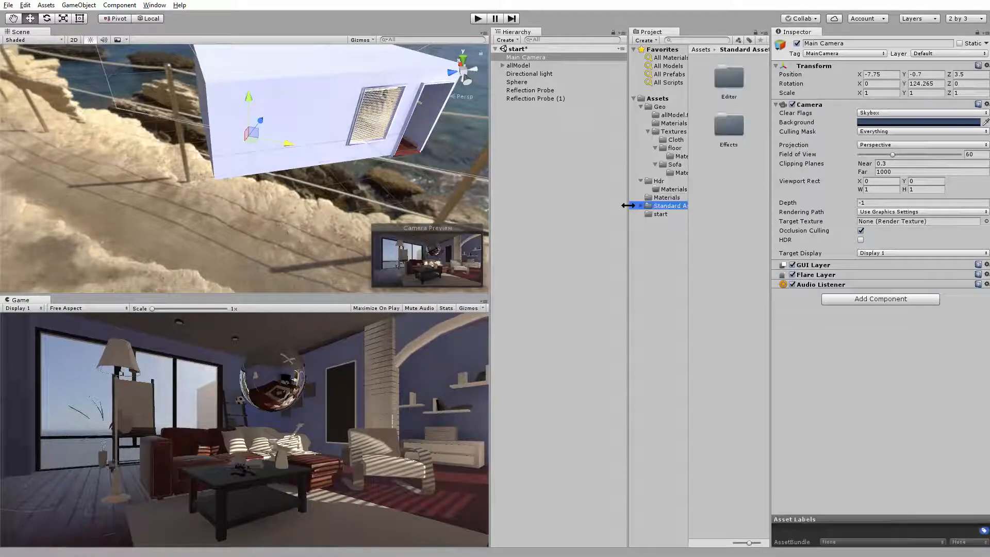
pyautogui.moveTo(628, 204)
pyautogui.mouseDown()
pyautogui.moveTo(579, 206)
pyautogui.moveTo(647, 214)
pyautogui.moveTo(638, 213)
pyautogui.mouseUp()
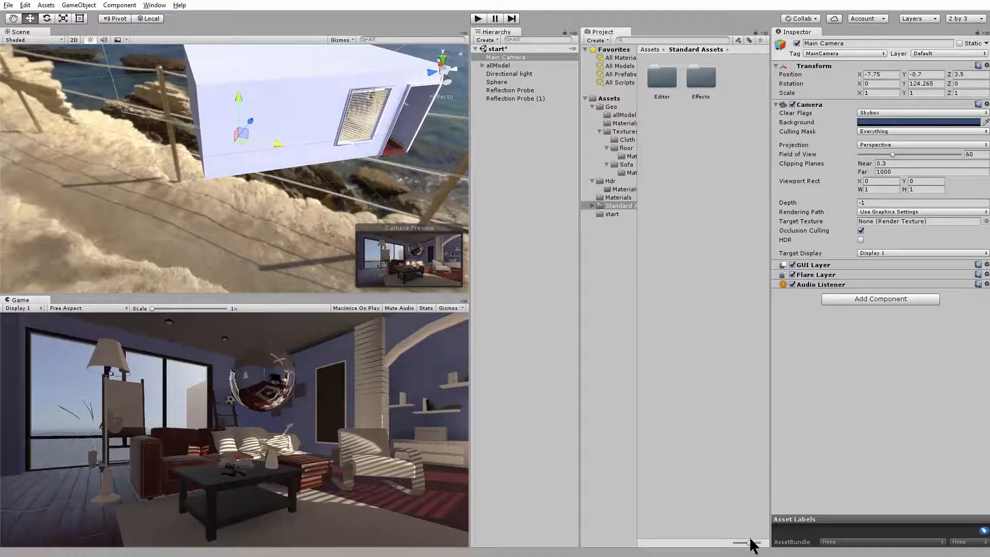
pyautogui.moveTo(751, 541); pyautogui.dragTo(701, 539)
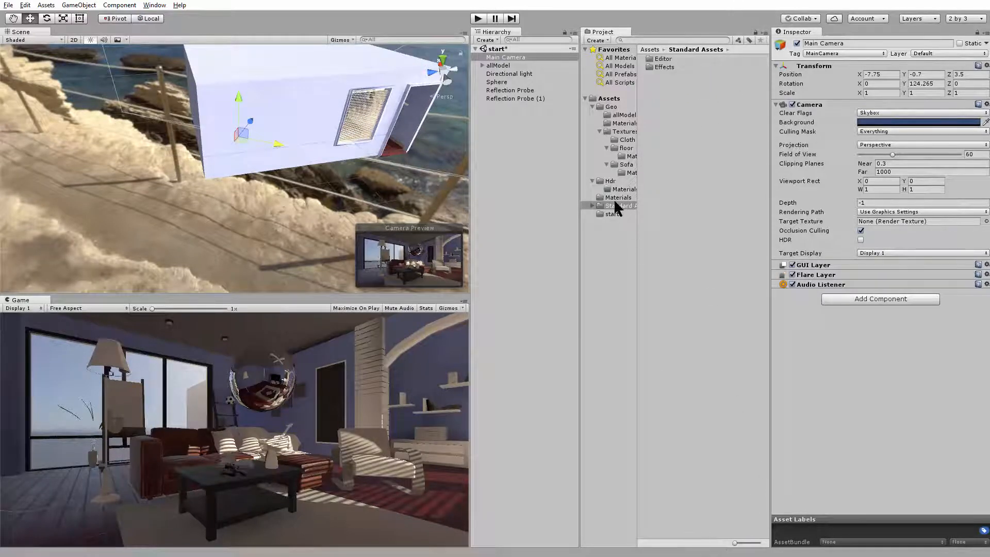
pyautogui.moveTo(639, 182)
pyautogui.mouseDown()
pyautogui.moveTo(652, 181)
pyautogui.moveTo(637, 181)
pyautogui.mouseUp()
pyautogui.doubleClick(667, 67)
pyautogui.doubleClick(676, 67)
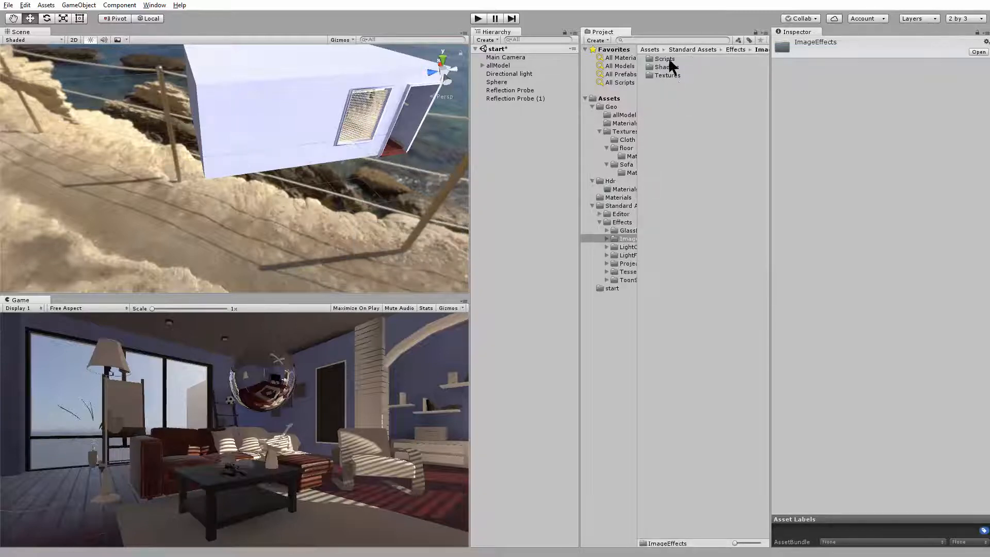
pyautogui.doubleClick(665, 59)
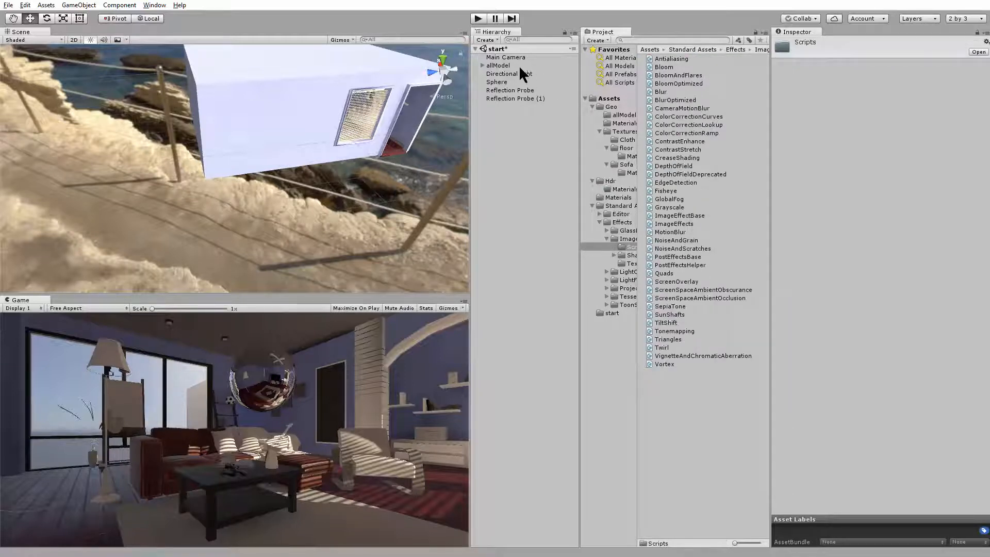
# Add the Tonemapping script to the Main Camera and raise its exposure to 3.62
pyautogui.click(504, 55)
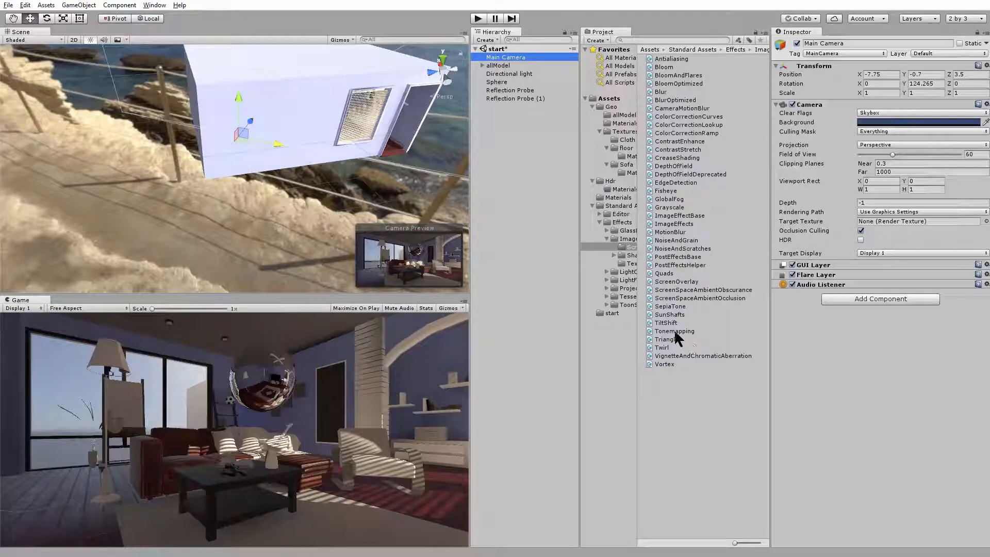
pyautogui.moveTo(672, 331); pyautogui.dragTo(843, 357)
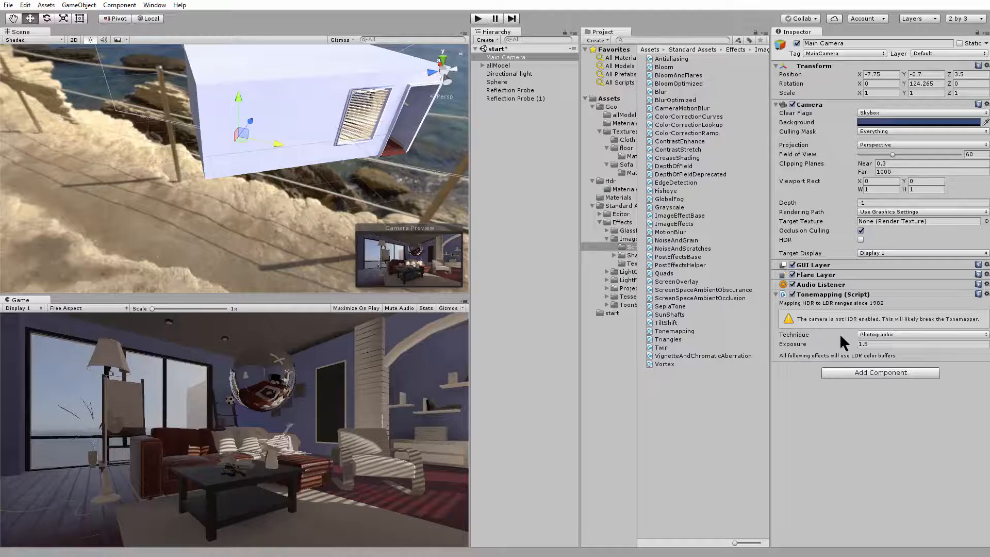
pyautogui.moveTo(801, 345); pyautogui.dragTo(843, 348)
pyautogui.keyDown('alt'); pyautogui.moveTo(280, 246); pyautogui.dragTo(246, 246); pyautogui.keyUp('alt')
pyautogui.keyDown('alt'); pyautogui.moveTo(247, 246); pyautogui.dragTo(743, 319, button='right'); pyautogui.keyUp('alt')
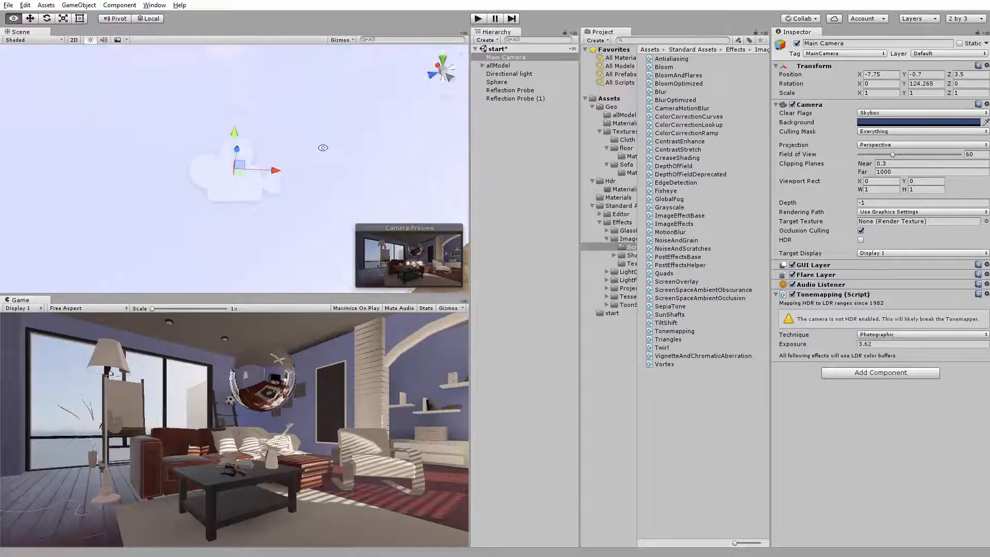
pyautogui.keyDown('alt'); pyautogui.moveTo(322, 148); pyautogui.dragTo(392, 228, button='right'); pyautogui.keyUp('alt')
pyautogui.keyDown('alt'); pyautogui.moveTo(281, 192); pyautogui.dragTo(283, 93); pyautogui.keyUp('alt')
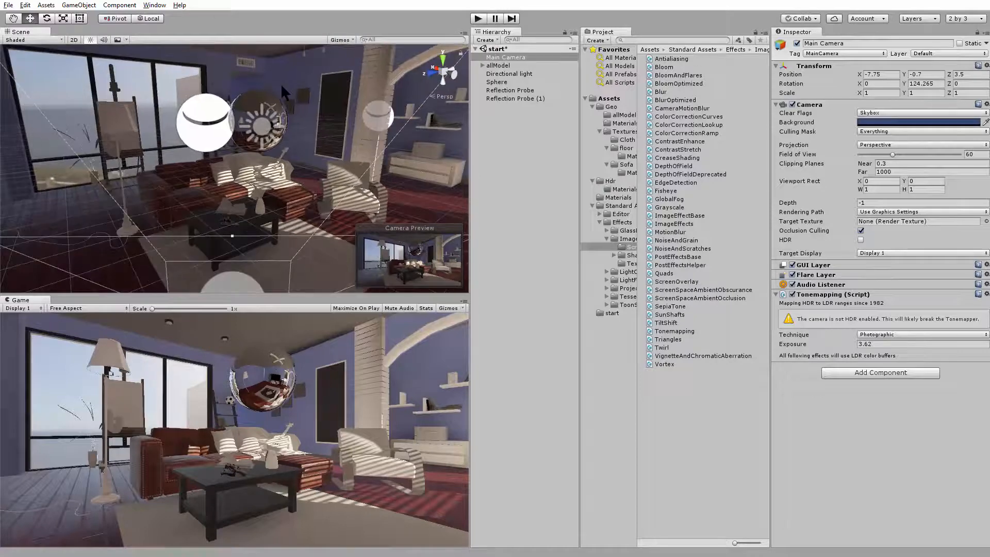
pyautogui.keyDown('alt'); pyautogui.moveTo(200, 202); pyautogui.dragTo(282, 185); pyautogui.keyUp('alt')
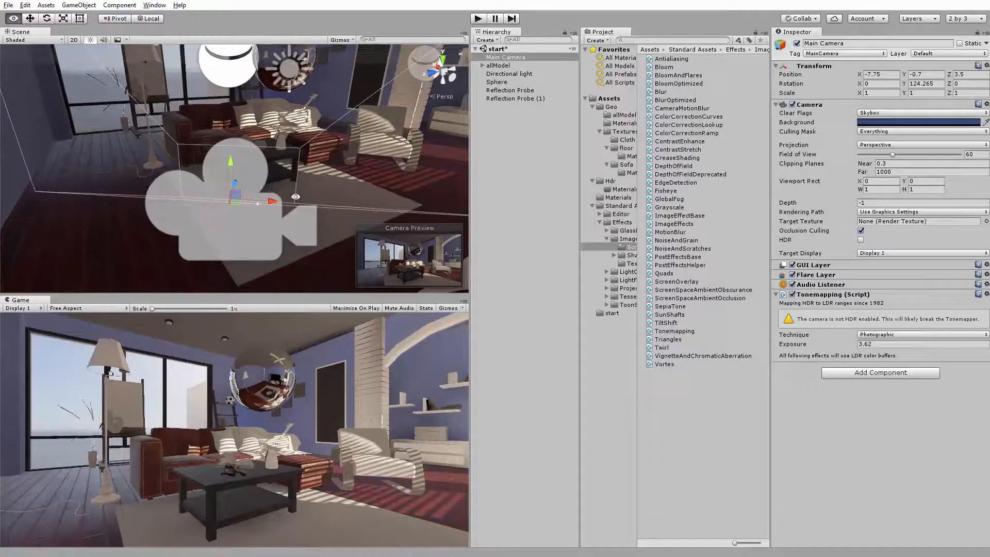
pyautogui.click(775, 294)
pyautogui.click(775, 294)
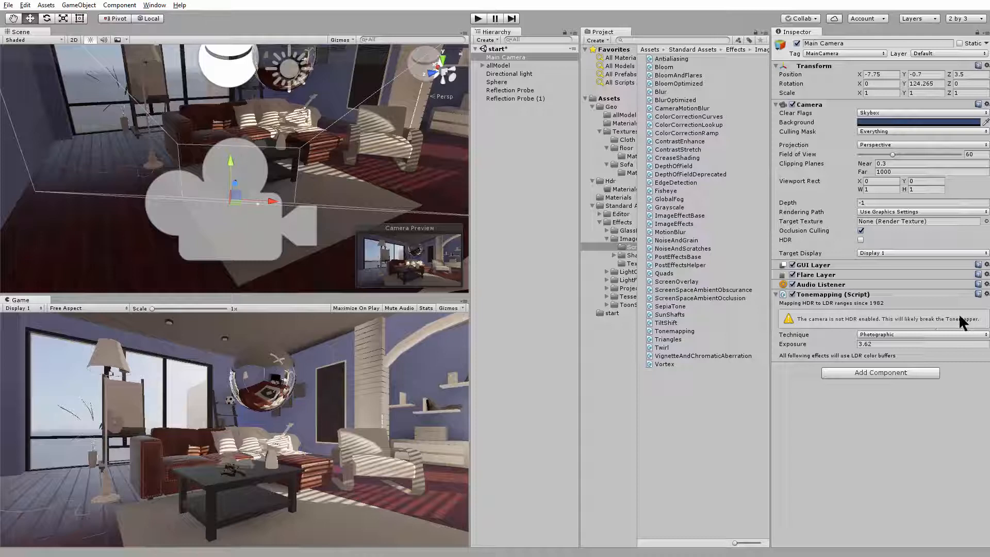
# Enable HDR on the Main Camera and set its rendering path to Deferred
pyautogui.click(861, 240)
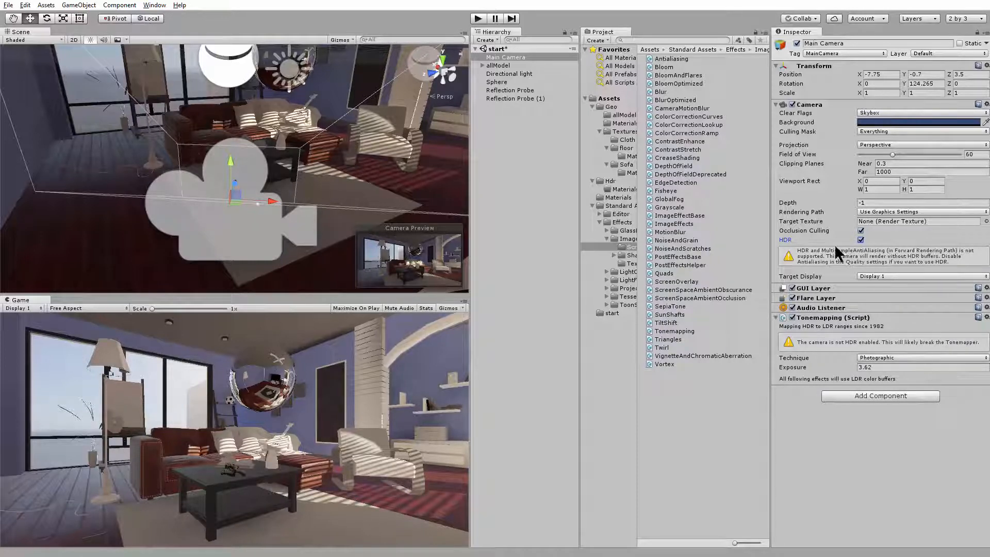
pyautogui.click(899, 211)
pyautogui.click(900, 246)
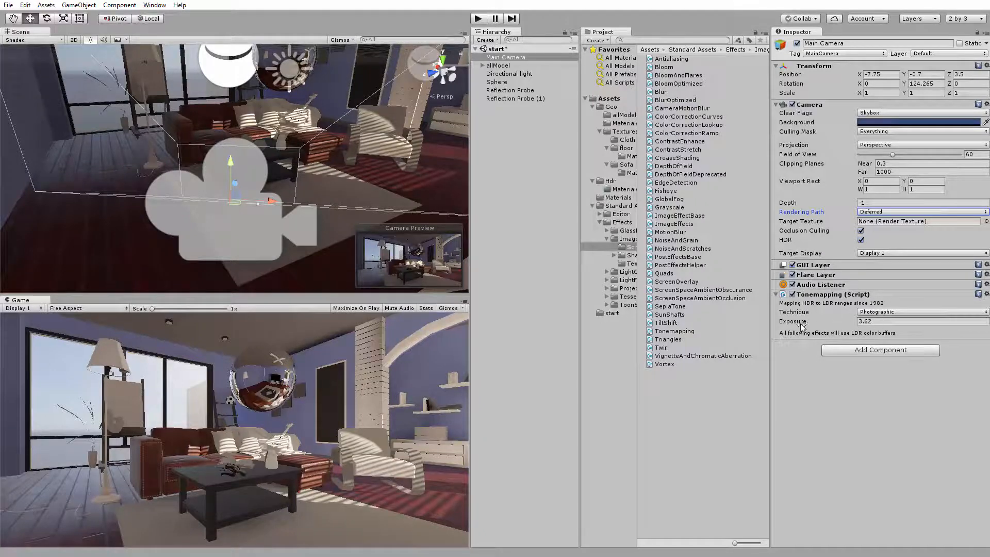
# Lower the Main Camera's tonemapping exposure to 3.51
pyautogui.moveTo(802, 325); pyautogui.dragTo(795, 325)
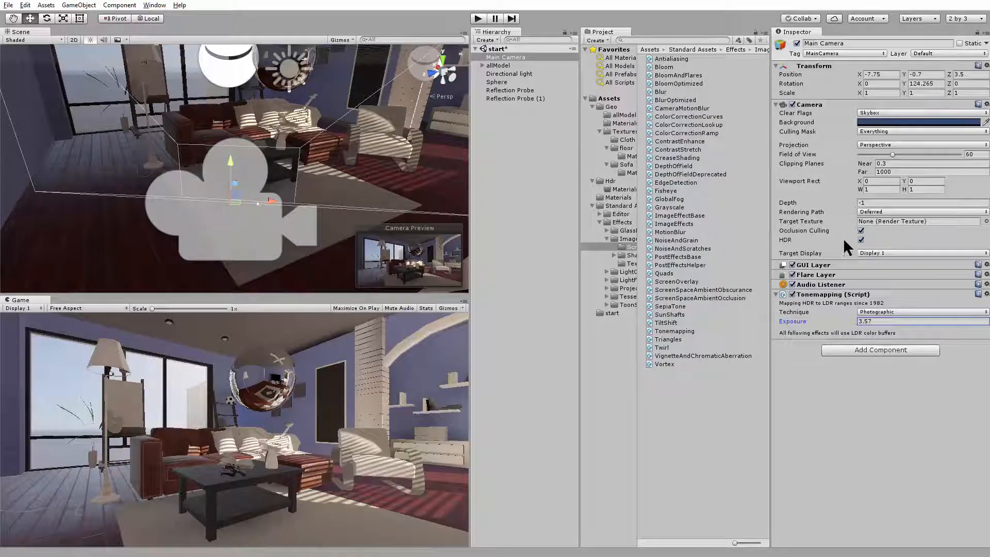
pyautogui.moveTo(802, 321)
pyautogui.mouseDown()
pyautogui.moveTo(821, 322)
pyautogui.moveTo(794, 322)
pyautogui.moveTo(803, 323)
pyautogui.mouseUp()
# Examine the first Reflection Probe and its box from inside the living room and from outside the house
pyautogui.keyDown('alt'); pyautogui.moveTo(276, 156); pyautogui.dragTo(283, 237, button='middle'); pyautogui.keyUp('alt')
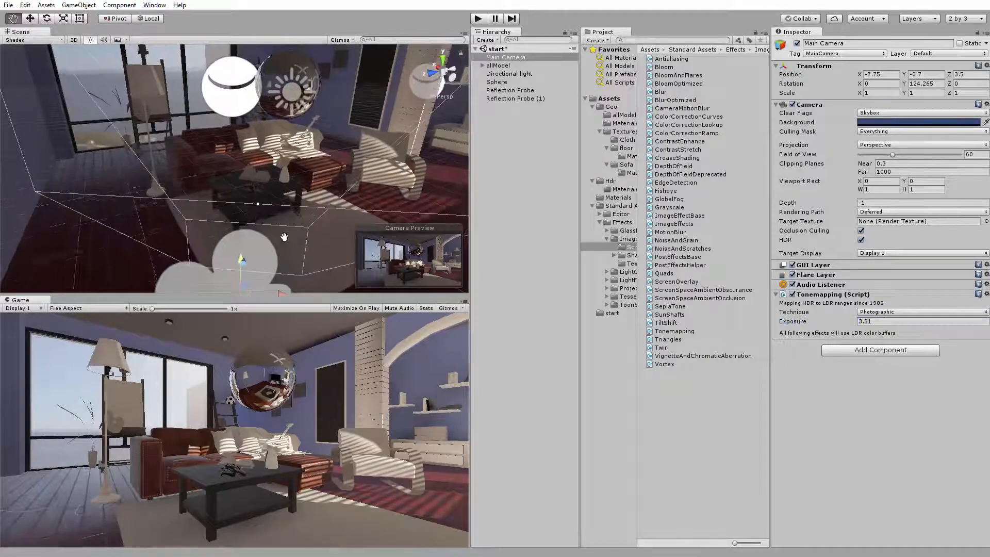
pyautogui.keyDown('alt'); pyautogui.moveTo(284, 237); pyautogui.dragTo(320, 231); pyautogui.keyUp('alt')
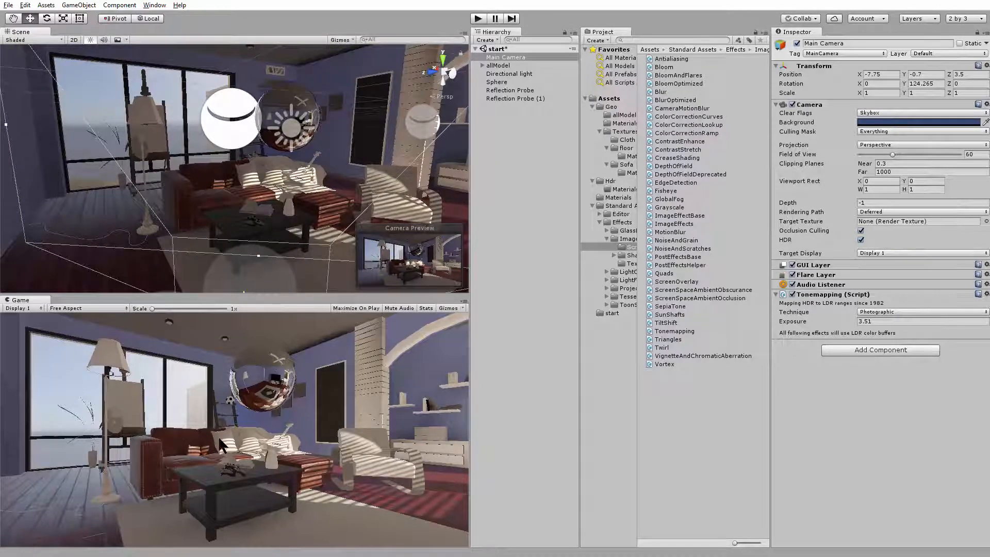
pyautogui.click(243, 138)
pyautogui.press('f')
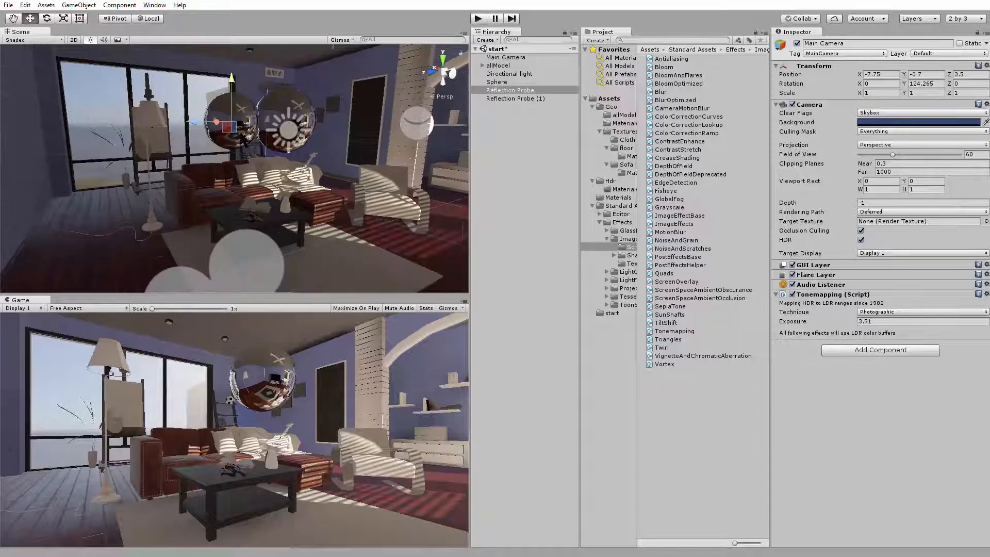
pyautogui.keyDown('alt'); pyautogui.moveTo(243, 138); pyautogui.dragTo(308, 179); pyautogui.keyUp('alt')
pyautogui.moveTo(307, 180); pyautogui.dragTo(342, 236, button='middle')
pyautogui.moveTo(343, 235); pyautogui.dragTo(374, 238, button='right')
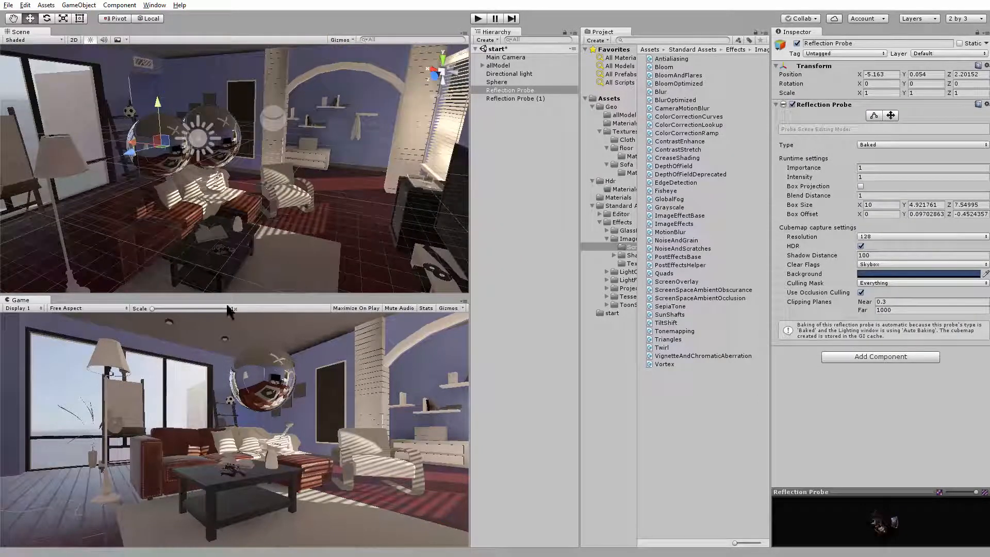
pyautogui.moveTo(240, 201); pyautogui.dragTo(280, 215, button='middle')
pyautogui.moveTo(171, 153); pyautogui.dragTo(175, 156)
pyautogui.hotkey('ctrl', 'z')
pyautogui.keyDown('alt'); pyautogui.moveTo(317, 202); pyautogui.dragTo(264, 209); pyautogui.keyUp('alt')
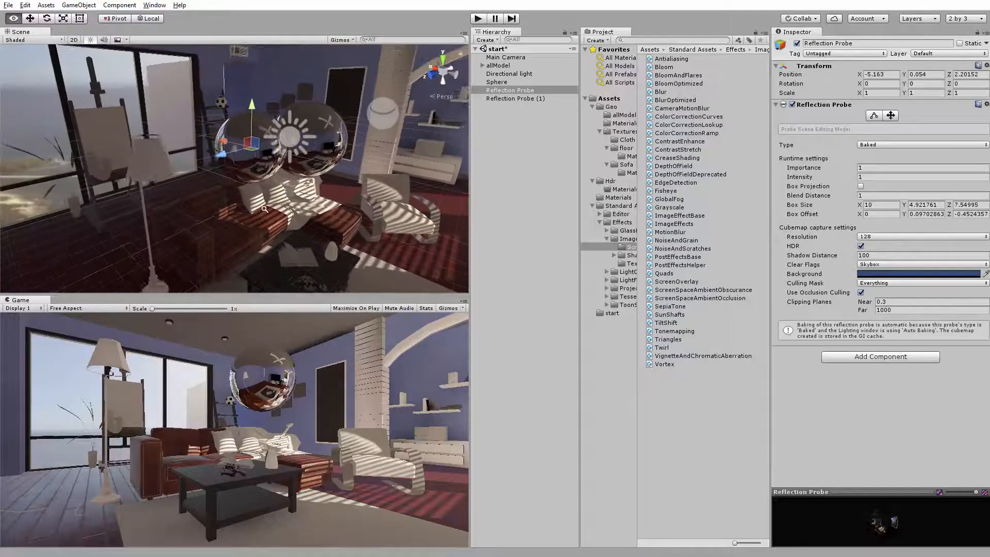
pyautogui.keyDown('alt'); pyautogui.moveTo(264, 209); pyautogui.dragTo(227, 170, button='right'); pyautogui.keyUp('alt')
pyautogui.moveTo(248, 166); pyautogui.dragTo(181, 157, button='middle')
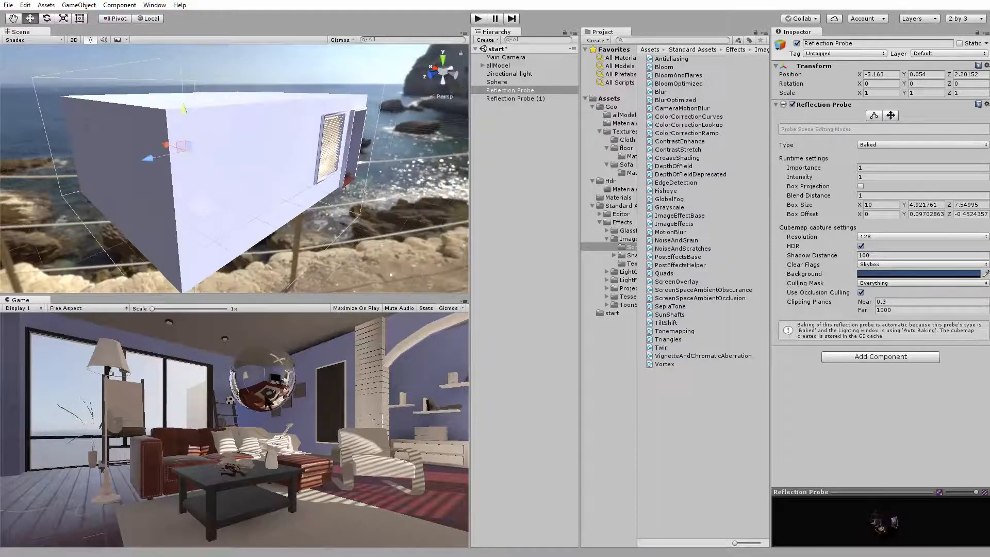
pyautogui.keyDown('alt'); pyautogui.moveTo(166, 165); pyautogui.dragTo(150, 153, button='right'); pyautogui.keyUp('alt')
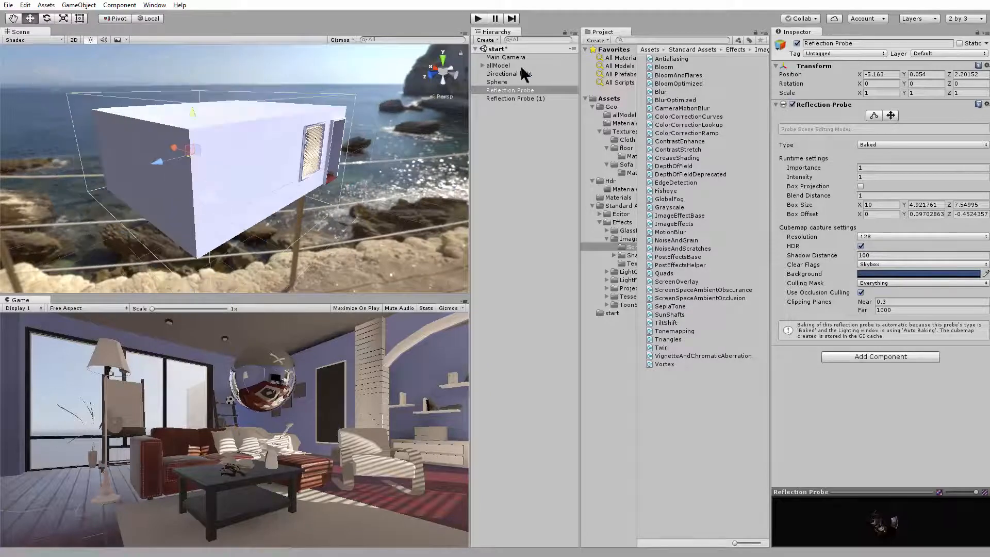
# Reposition the Main Camera slightly further back into the corner at X -7.833, Z 3.56
pyautogui.click(506, 57)
pyautogui.keyDown('alt'); pyautogui.moveTo(258, 206); pyautogui.dragTo(215, 175); pyautogui.keyUp('alt')
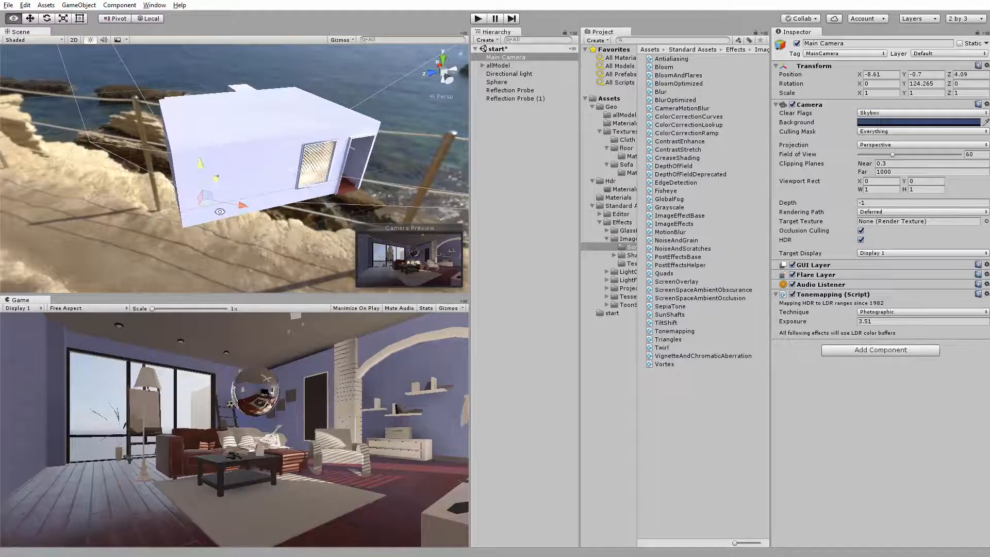
pyautogui.keyDown('alt'); pyautogui.moveTo(222, 214); pyautogui.dragTo(625, 320, button='right'); pyautogui.keyUp('alt')
pyautogui.keyDown('alt'); pyautogui.moveTo(337, 231); pyautogui.dragTo(237, 178); pyautogui.keyUp('alt')
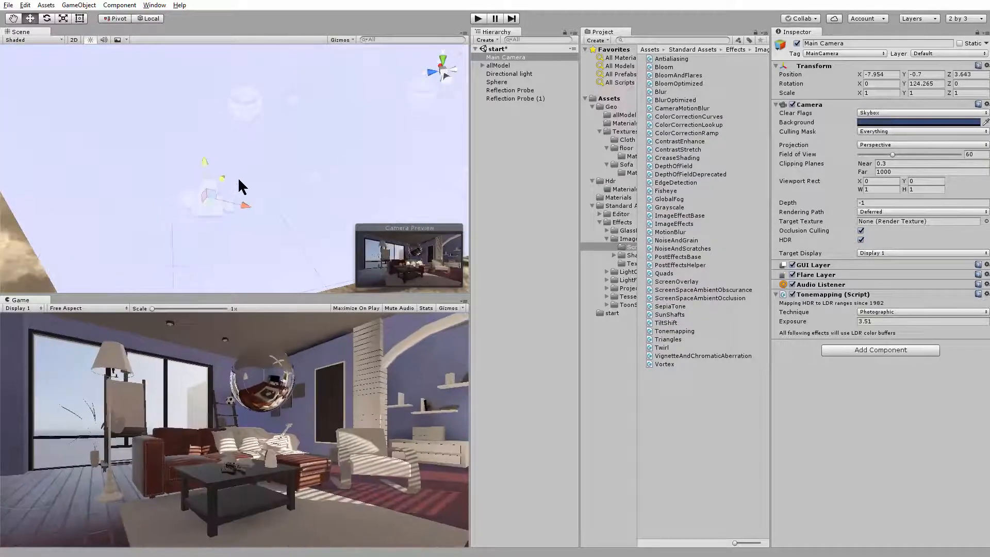
pyautogui.keyDown('alt'); pyautogui.moveTo(335, 165); pyautogui.dragTo(211, 181); pyautogui.keyUp('alt')
pyautogui.keyDown('alt'); pyautogui.moveTo(211, 180); pyautogui.dragTo(189, 190, button='right'); pyautogui.keyUp('alt')
pyautogui.keyDown('alt'); pyautogui.moveTo(189, 189); pyautogui.dragTo(243, 180); pyautogui.keyUp('alt')
pyautogui.keyDown('alt'); pyautogui.moveTo(244, 180); pyautogui.dragTo(278, 155, button='middle'); pyautogui.keyUp('alt')
pyautogui.moveTo(277, 155)
pyautogui.keyDown('alt'); pyautogui.mouseDown(button='right')
pyautogui.moveTo(250, 165)
pyautogui.moveTo(279, 158)
pyautogui.mouseUp(button='right'); pyautogui.keyUp('alt')
pyautogui.keyDown('alt'); pyautogui.moveTo(278, 157); pyautogui.dragTo(278, 147, button='middle'); pyautogui.keyUp('alt')
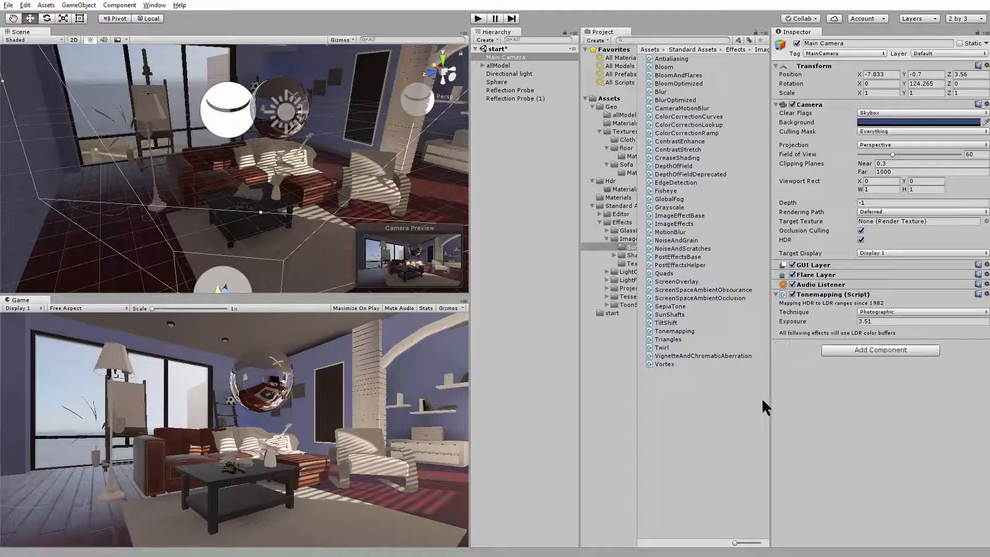
# Add the ScreenSpaceAmbientOcclusion script to the Main Camera and enlarge the Game view to judge the effect
pyautogui.click(776, 294)
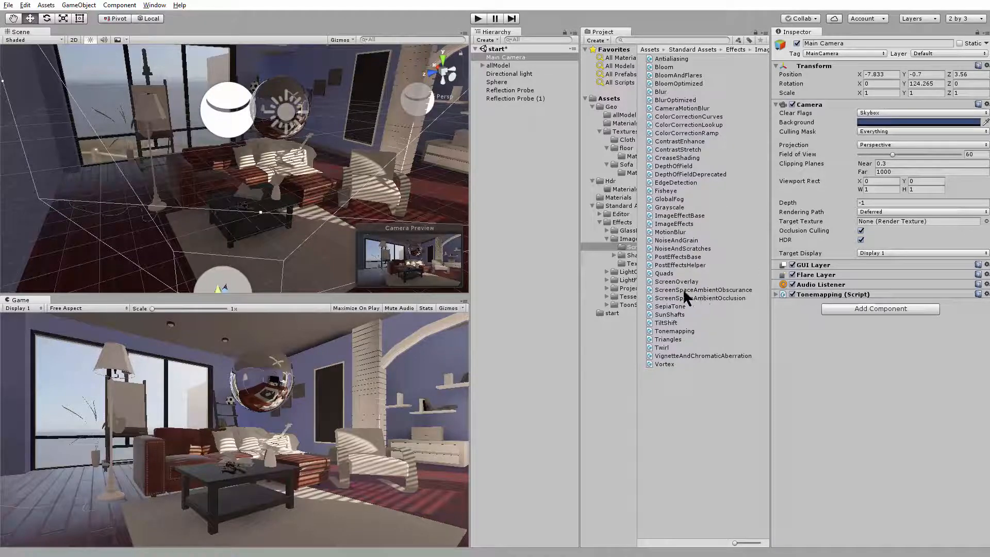
pyautogui.moveTo(689, 300); pyautogui.dragTo(870, 391)
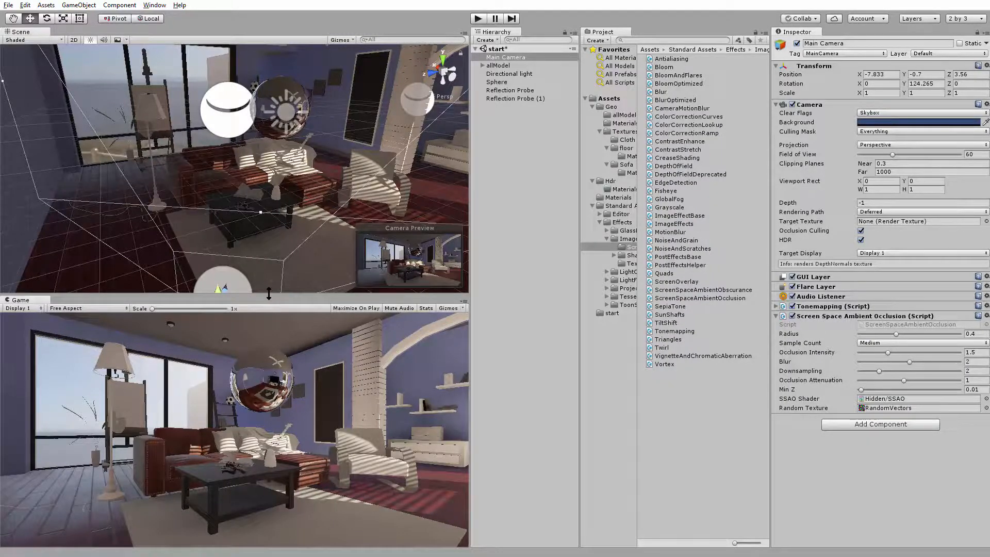
pyautogui.moveTo(265, 296); pyautogui.dragTo(282, 136)
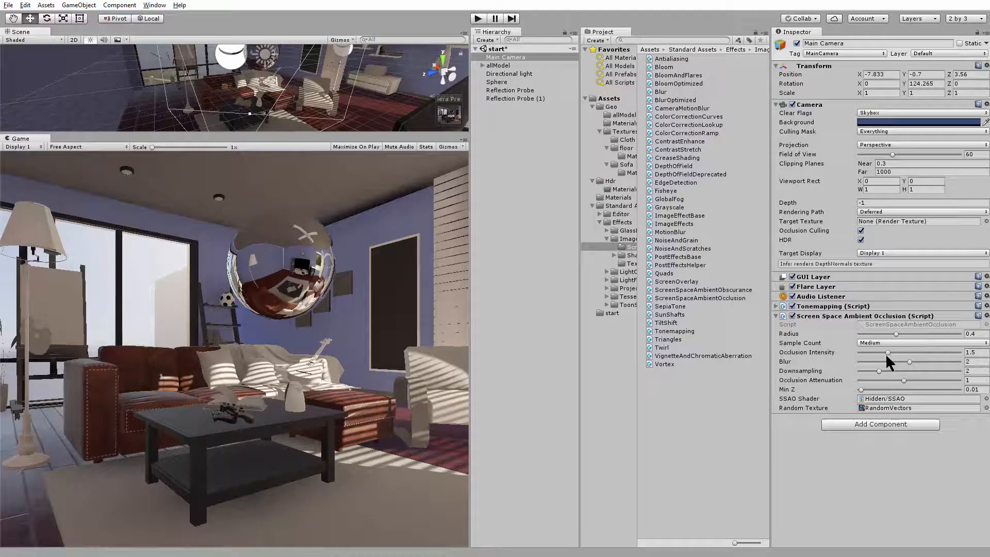
# Set the ambient occlusion intensity to 4 and the sample count to High, and try a lower downsampling value
pyautogui.moveTo(886, 354); pyautogui.dragTo(959, 355)
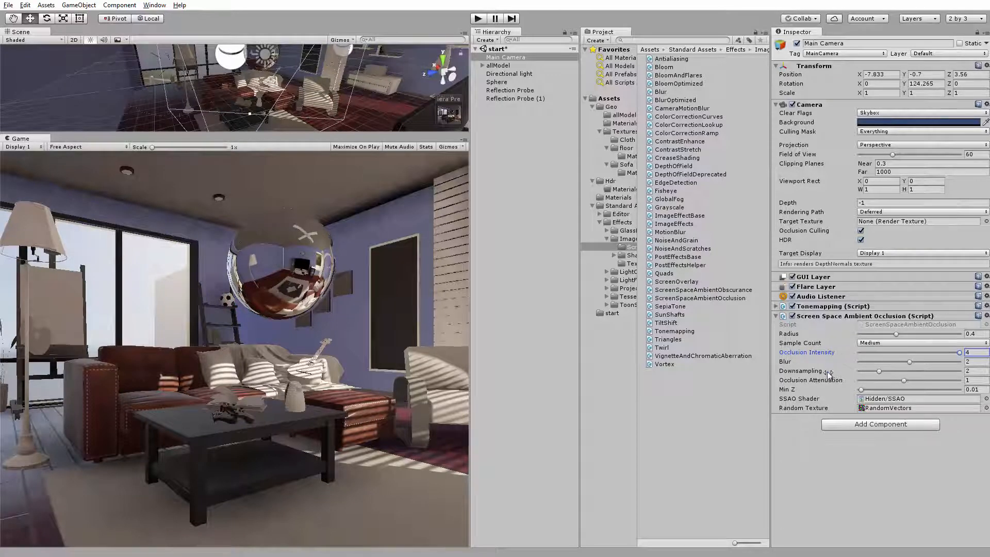
pyautogui.click(905, 342)
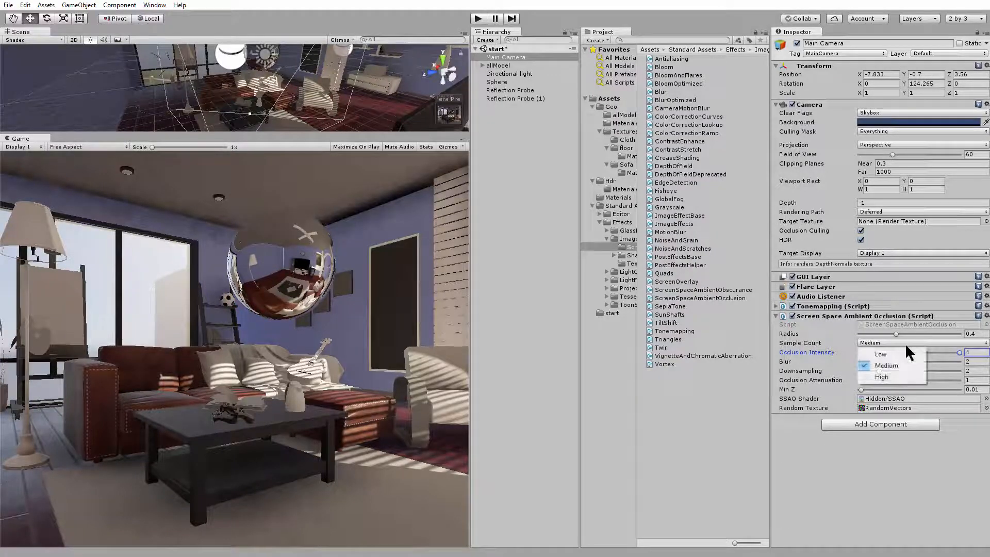
pyautogui.click(900, 377)
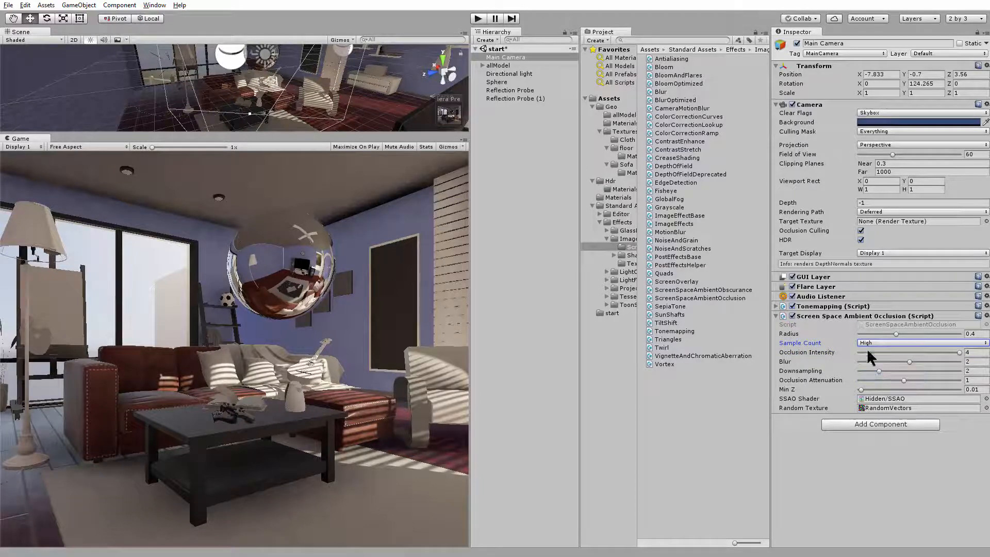
pyautogui.moveTo(880, 370); pyautogui.dragTo(865, 373)
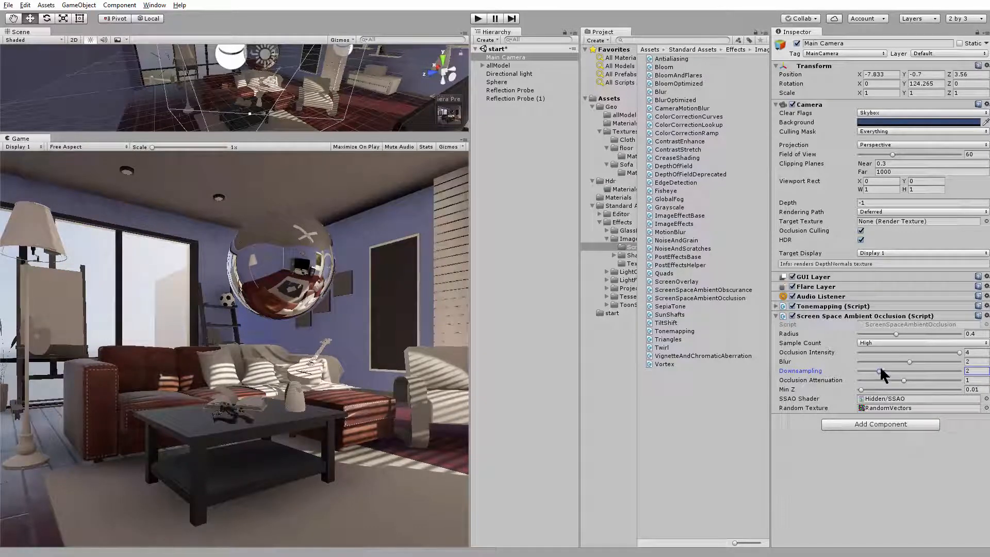
# Set the ambient occlusion intensity to 1.5 and radius to 0.196, comparing the render with the effect disabled and enabled
pyautogui.moveTo(890, 333); pyautogui.dragTo(888, 355)
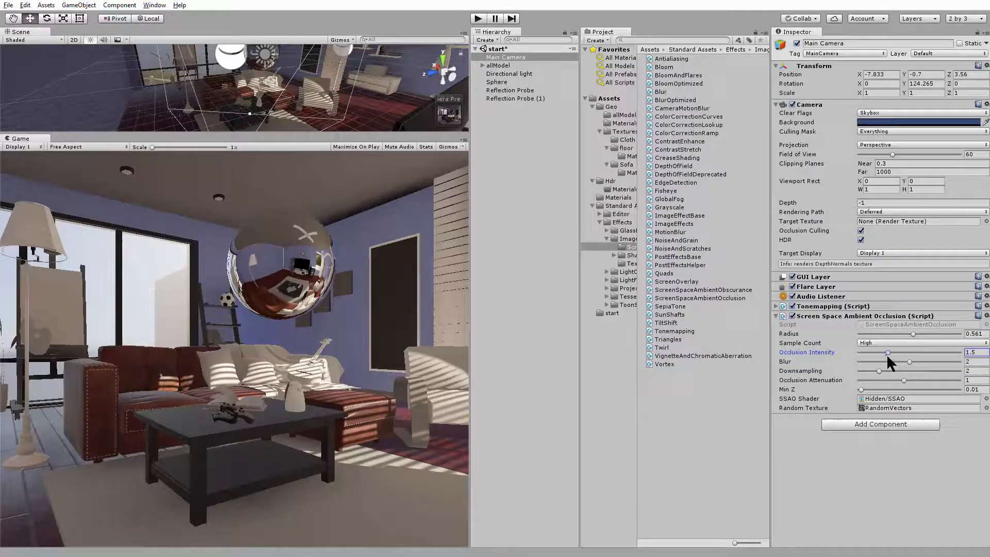
pyautogui.click(792, 316)
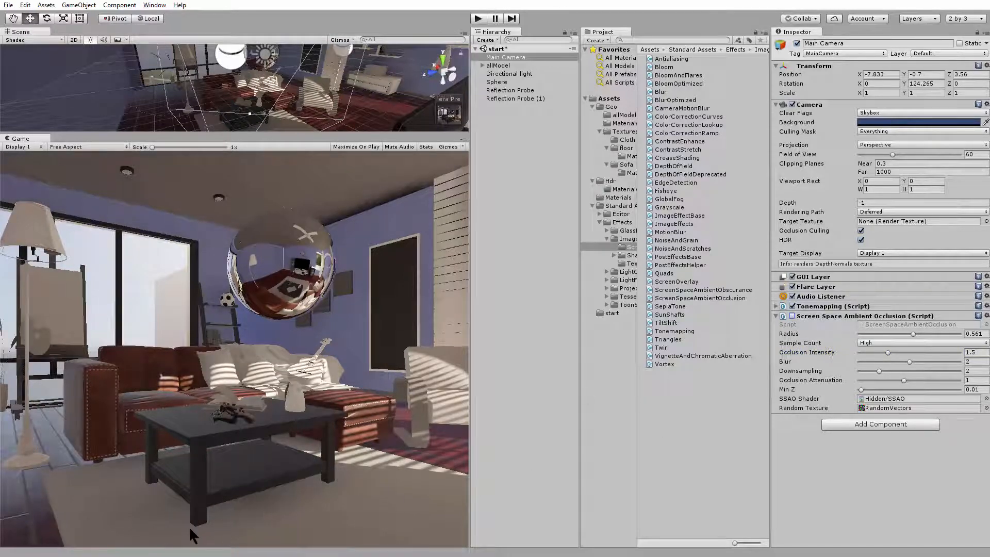
pyautogui.click(793, 316)
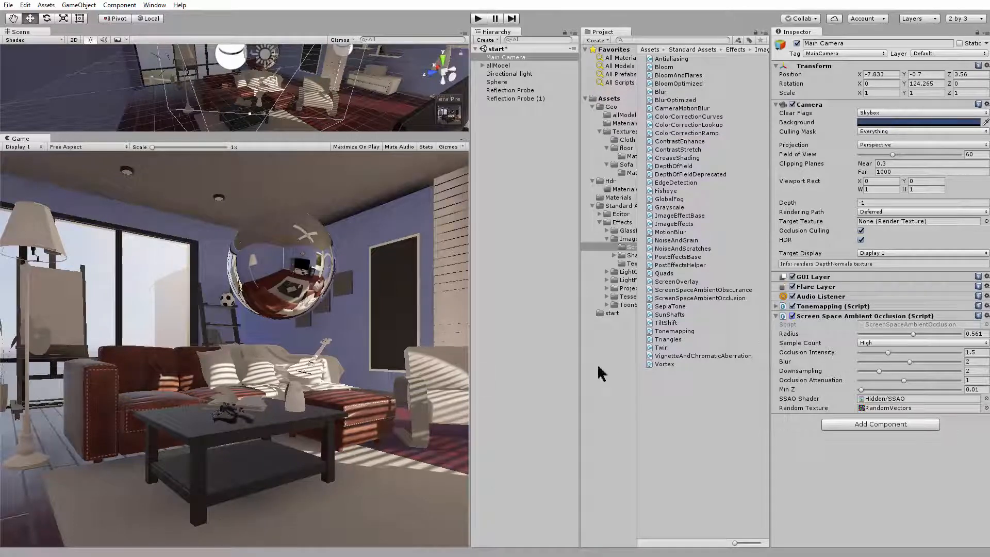
pyautogui.moveTo(914, 333); pyautogui.dragTo(874, 343)
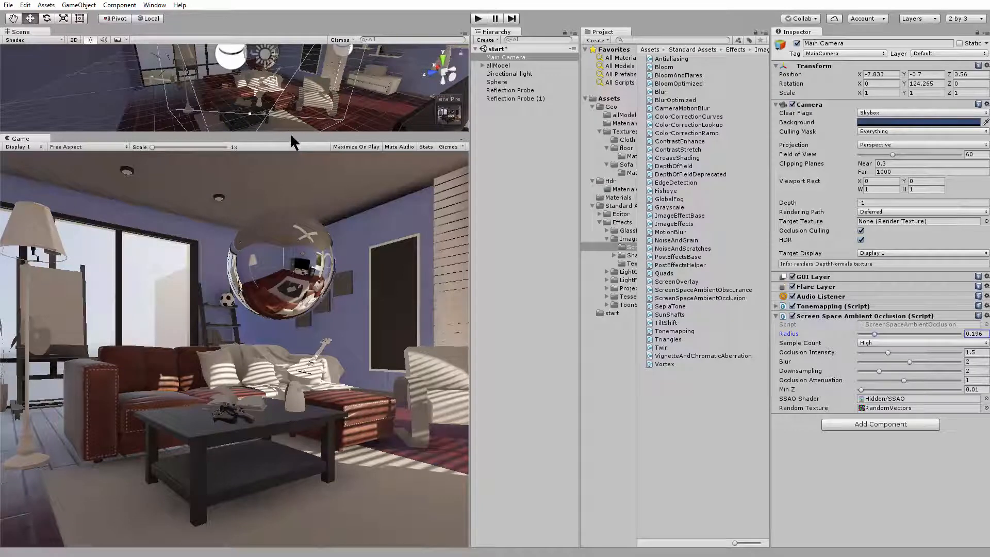
# Enlarge the Scene view and examine the lit living room from several angles, including the ceiling, sofa area and shelves
pyautogui.moveTo(290, 134); pyautogui.dragTo(307, 272)
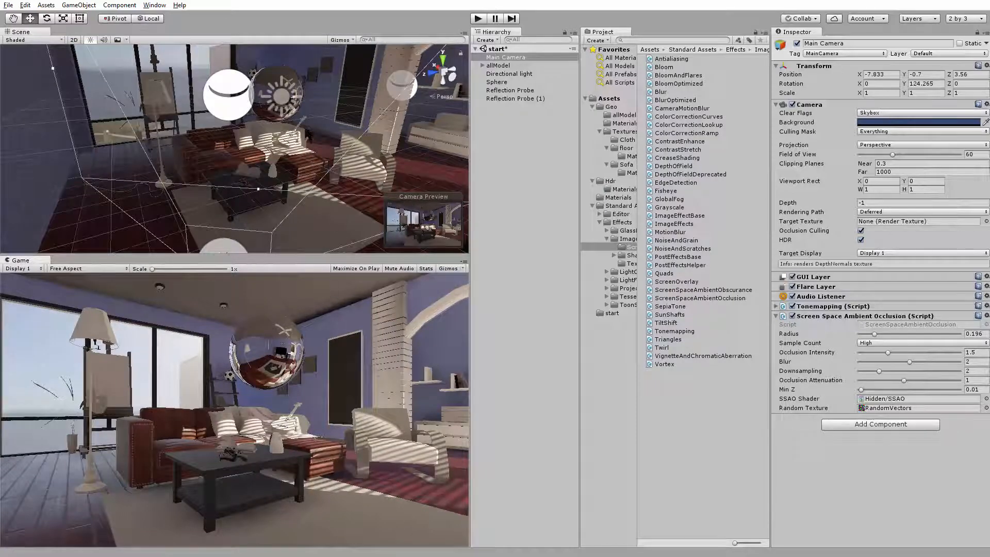
pyautogui.keyDown('alt'); pyautogui.moveTo(309, 136); pyautogui.dragTo(280, 109); pyautogui.keyUp('alt')
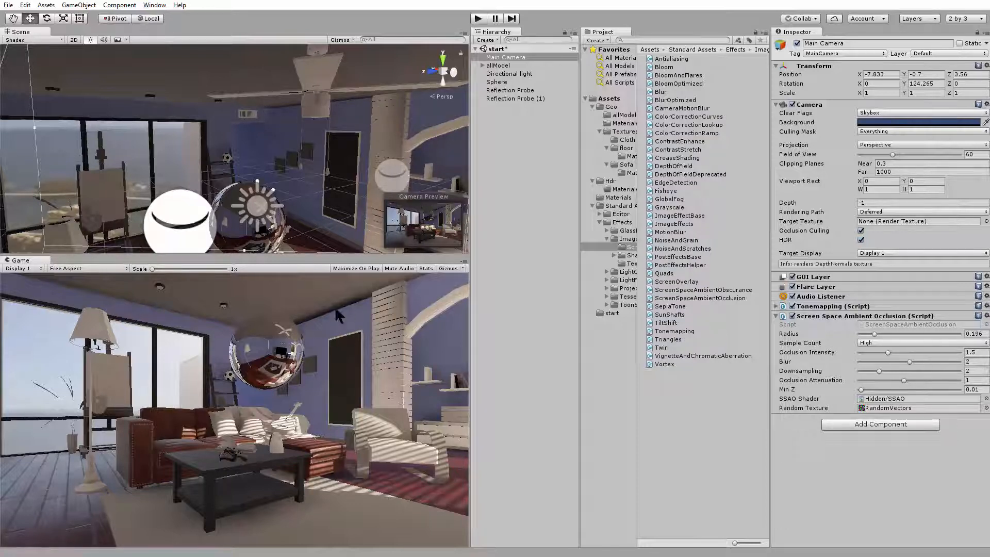
pyautogui.keyDown('alt'); pyautogui.moveTo(308, 183); pyautogui.dragTo(215, 165, button='right'); pyautogui.keyUp('alt')
pyautogui.keyDown('alt'); pyautogui.moveTo(356, 192); pyautogui.dragTo(250, 206); pyautogui.keyUp('alt')
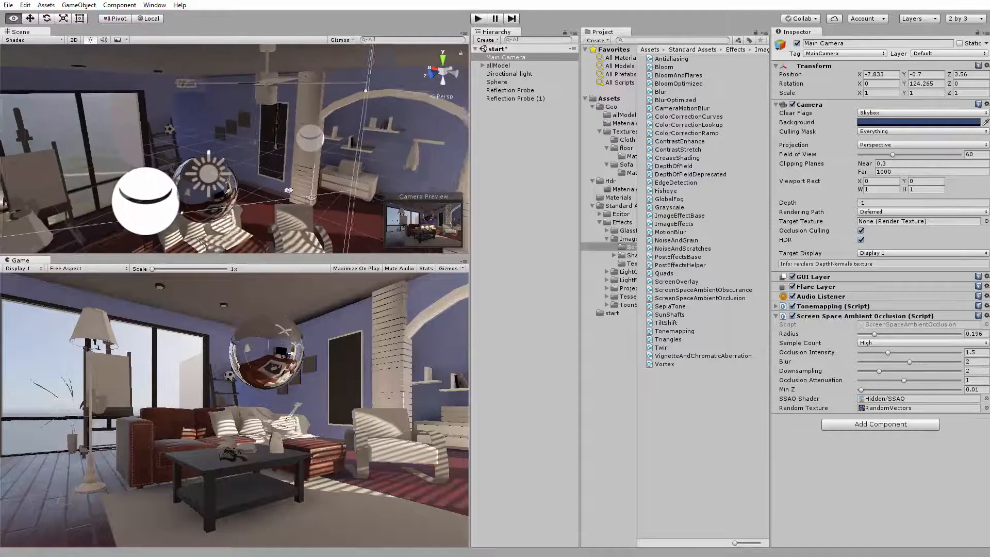
pyautogui.keyDown('alt'); pyautogui.moveTo(250, 205); pyautogui.dragTo(294, 103, button='middle'); pyautogui.keyUp('alt')
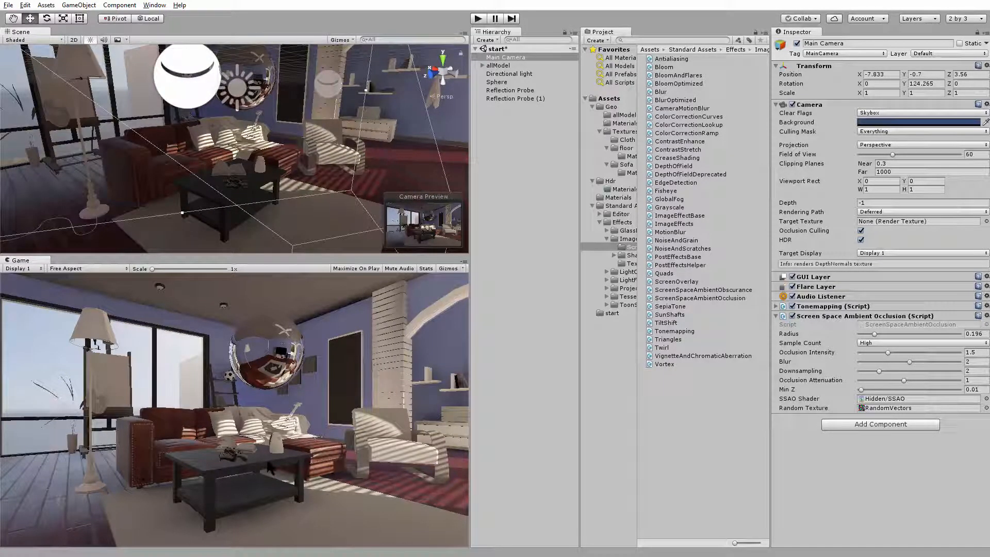
pyautogui.keyDown('alt'); pyautogui.moveTo(236, 166); pyautogui.dragTo(321, 109); pyautogui.keyUp('alt')
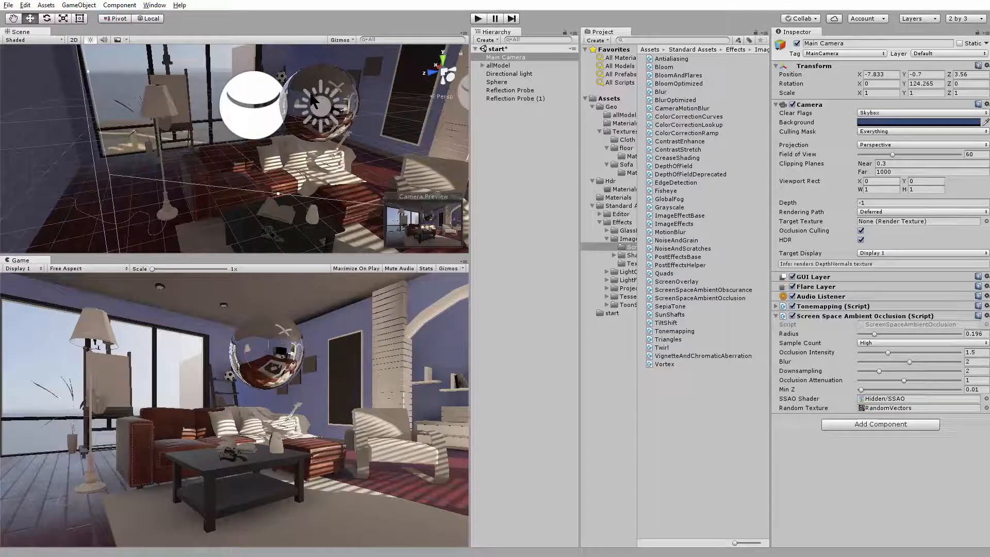
pyautogui.keyDown('alt'); pyautogui.moveTo(341, 165); pyautogui.dragTo(317, 183); pyautogui.keyUp('alt')
pyautogui.keyDown('alt'); pyautogui.moveTo(315, 181); pyautogui.dragTo(302, 177, button='right'); pyautogui.keyUp('alt')
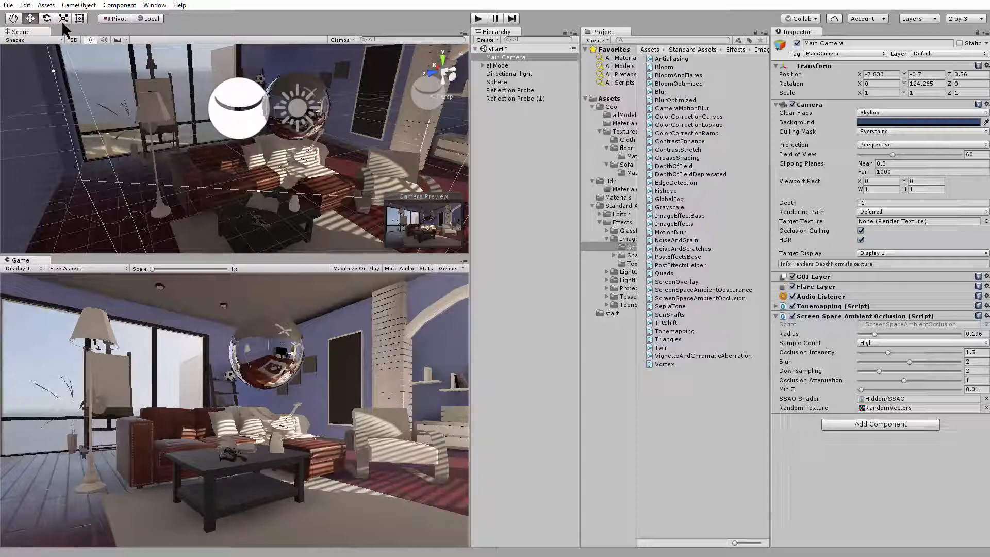
# Import the complete Characters standard asset package into the project
pyautogui.click(46, 5)
pyautogui.moveTo(69, 95)
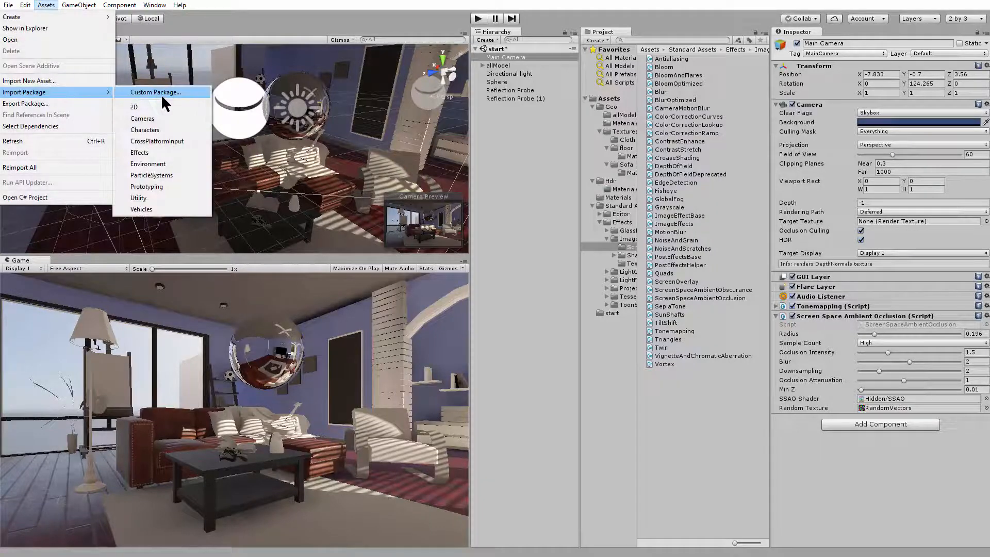
pyautogui.click(166, 131)
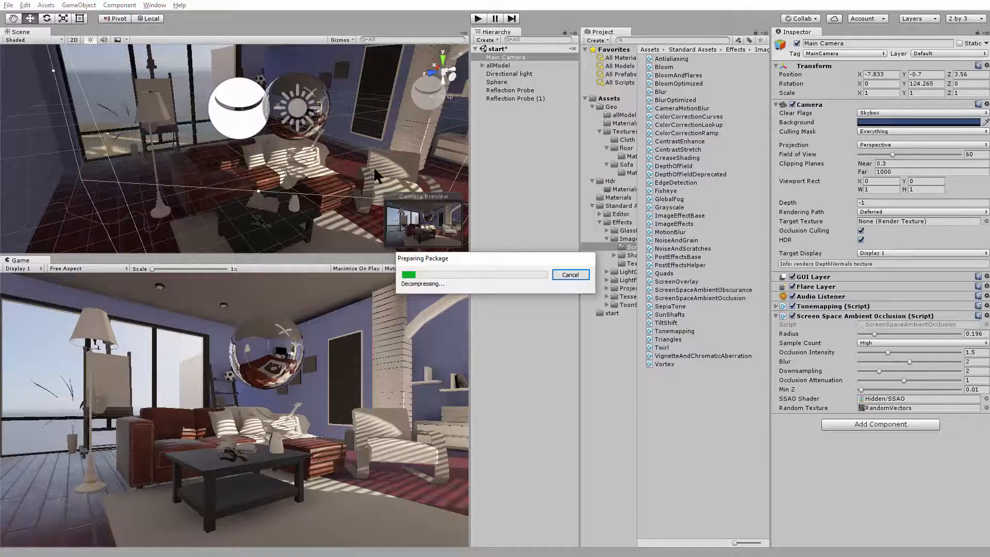
pyautogui.click(663, 270)
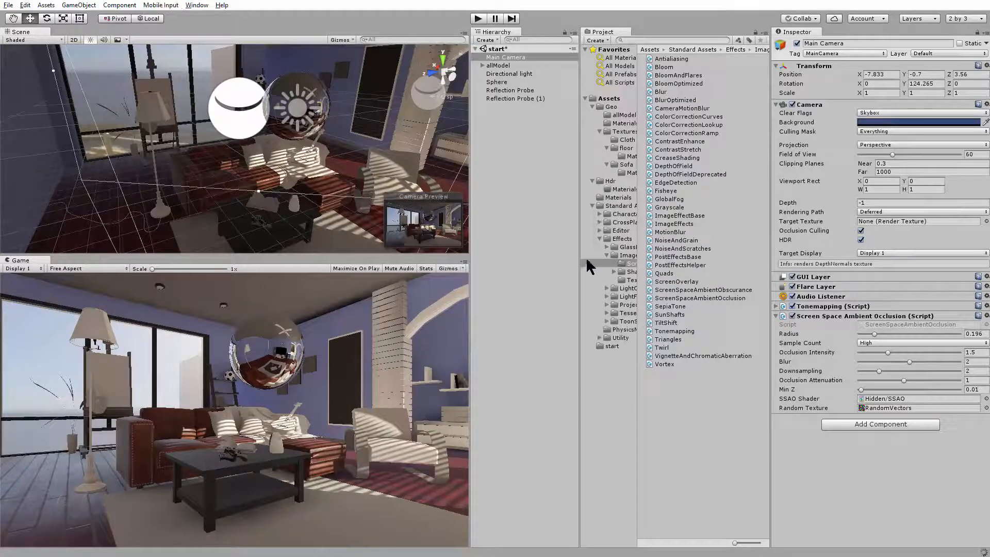
# Place the ThirdPersonController prefab from the ThirdPersonCharacter assets on the living room floor beside the coffee table
pyautogui.moveTo(580, 254)
pyautogui.mouseDown()
pyautogui.moveTo(552, 249)
pyautogui.moveTo(582, 253)
pyautogui.mouseUp()
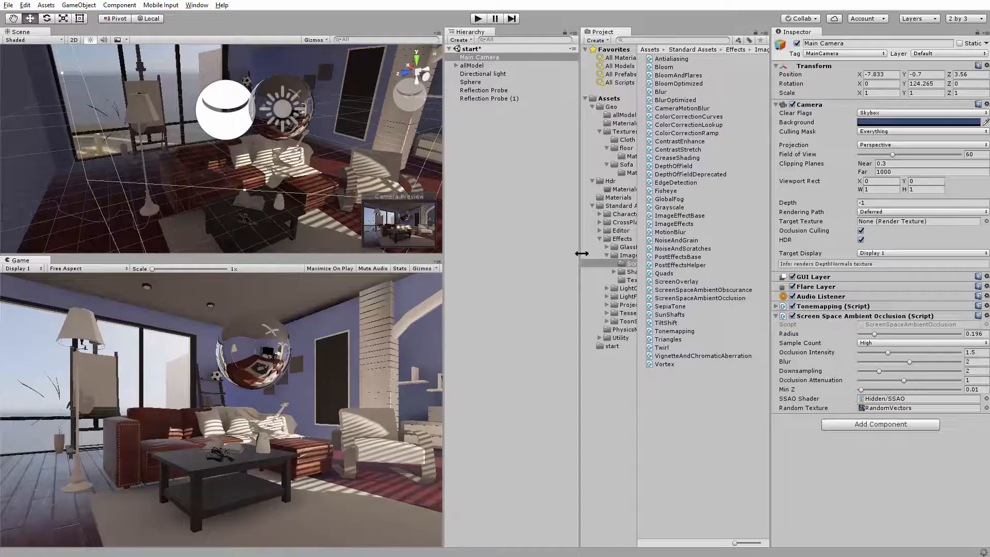
pyautogui.click(625, 215)
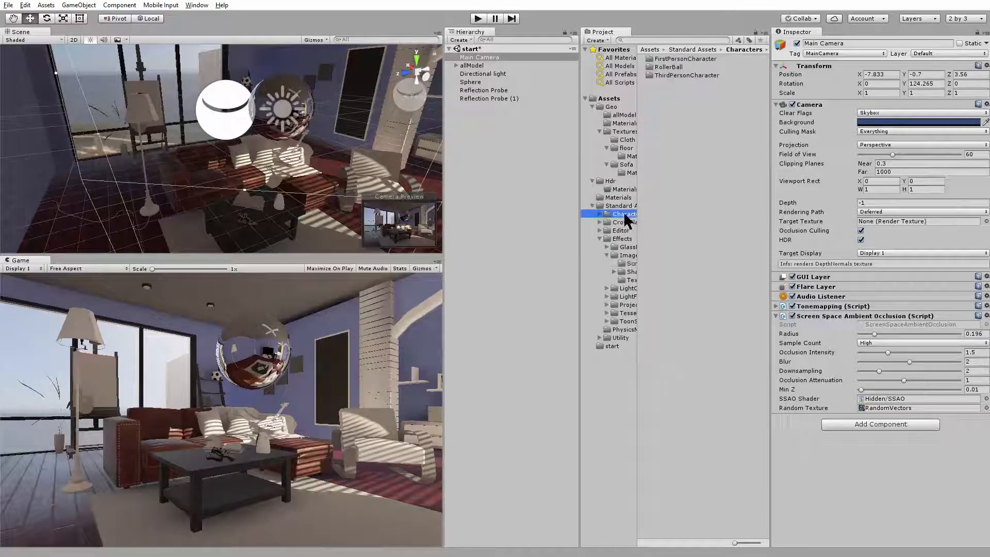
pyautogui.doubleClick(689, 74)
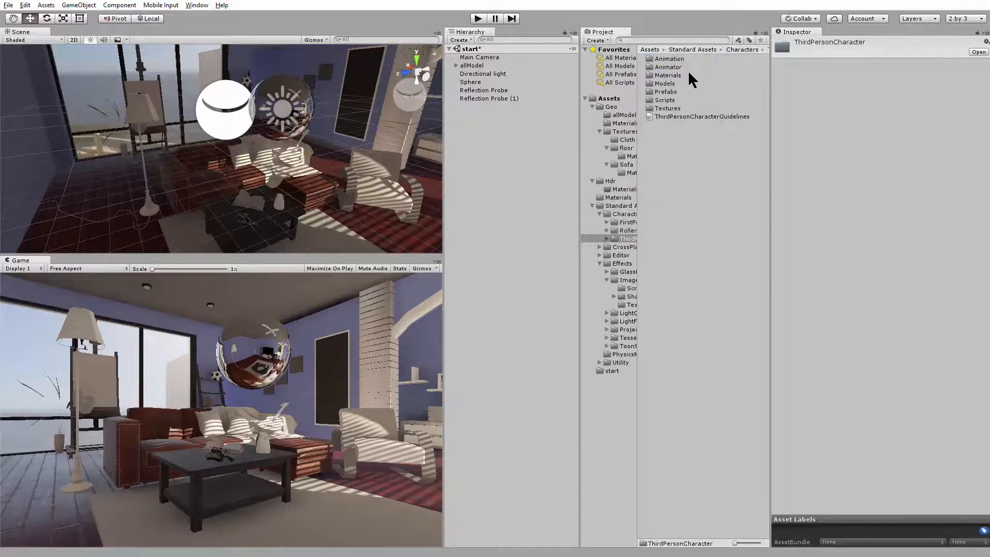
pyautogui.doubleClick(670, 92)
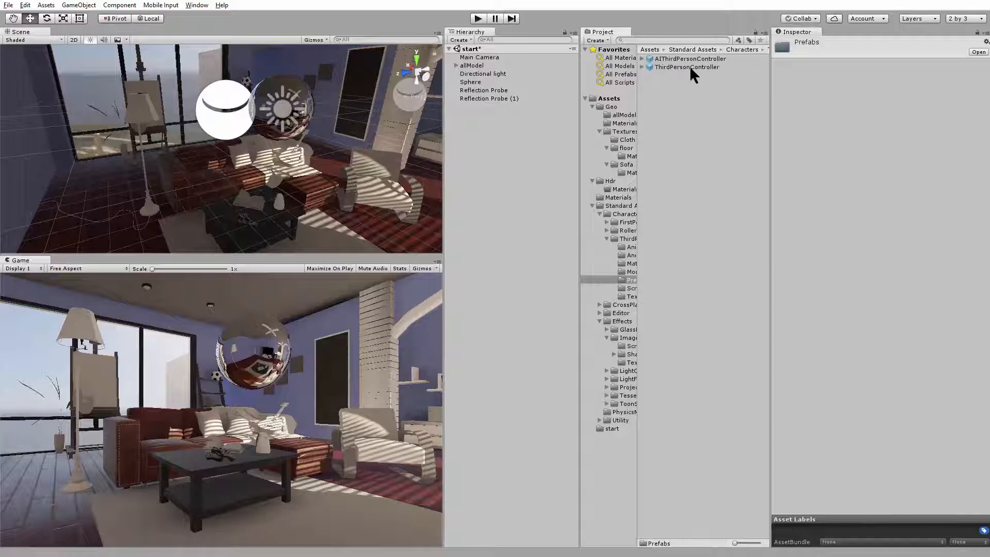
pyautogui.click(693, 68)
pyautogui.moveTo(706, 73); pyautogui.dragTo(333, 253)
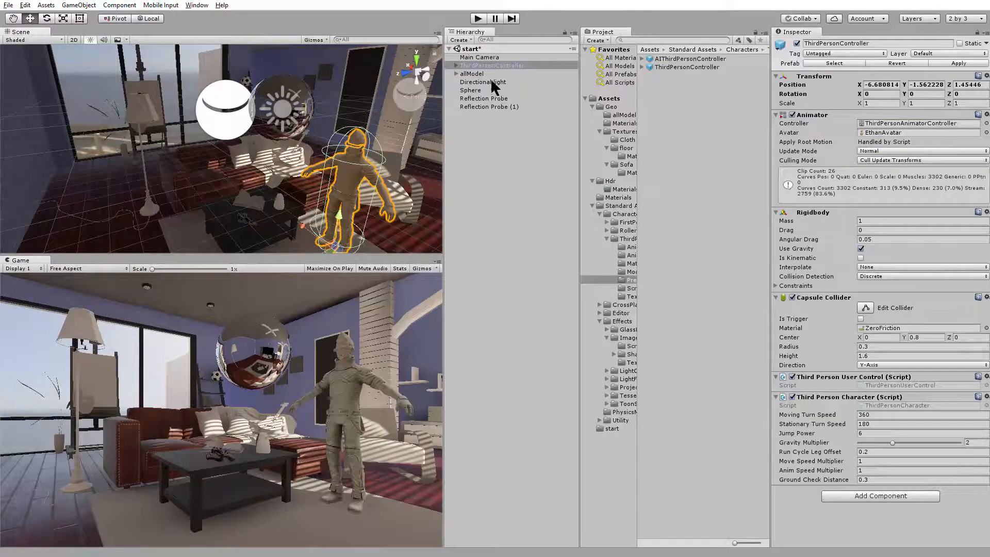
# Parent the Main Camera to ThirdPersonController and reset its position and rotation to 0 on all axes
pyautogui.moveTo(497, 67); pyautogui.dragTo(493, 66)
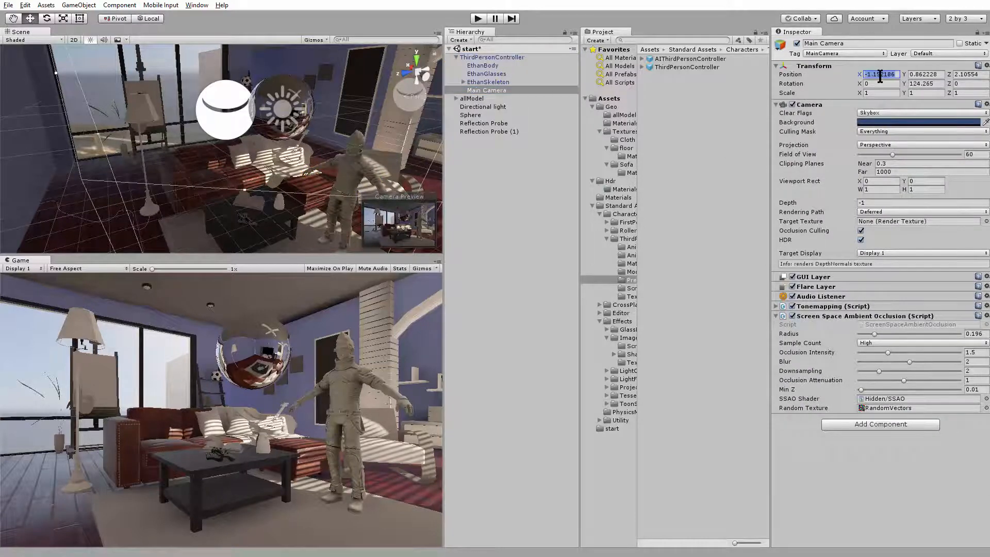
pyautogui.write('0')
pyautogui.press('Tab')
pyautogui.write('0')
pyautogui.press('Tab')
pyautogui.write('0')
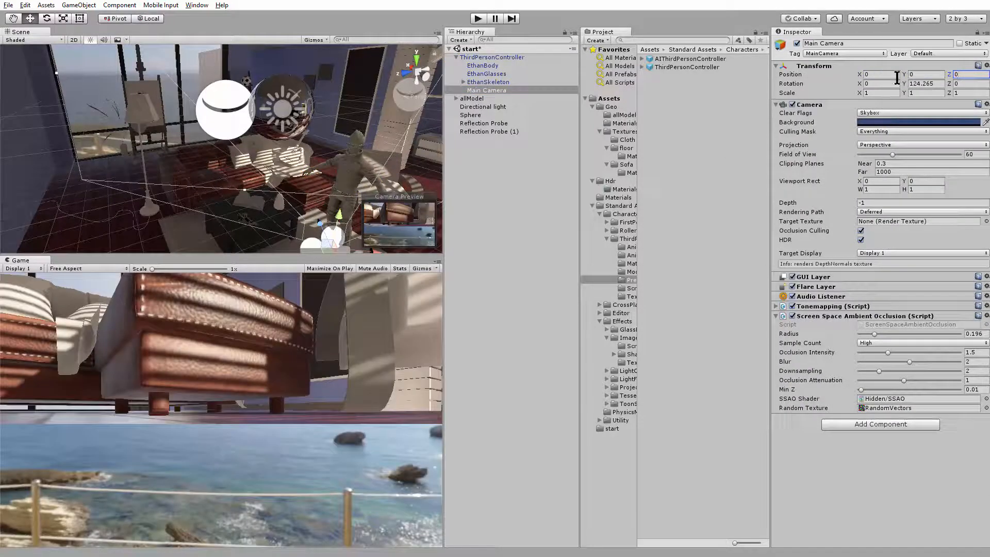
pyautogui.moveTo(896, 82); pyautogui.dragTo(886, 85)
pyautogui.write('0')
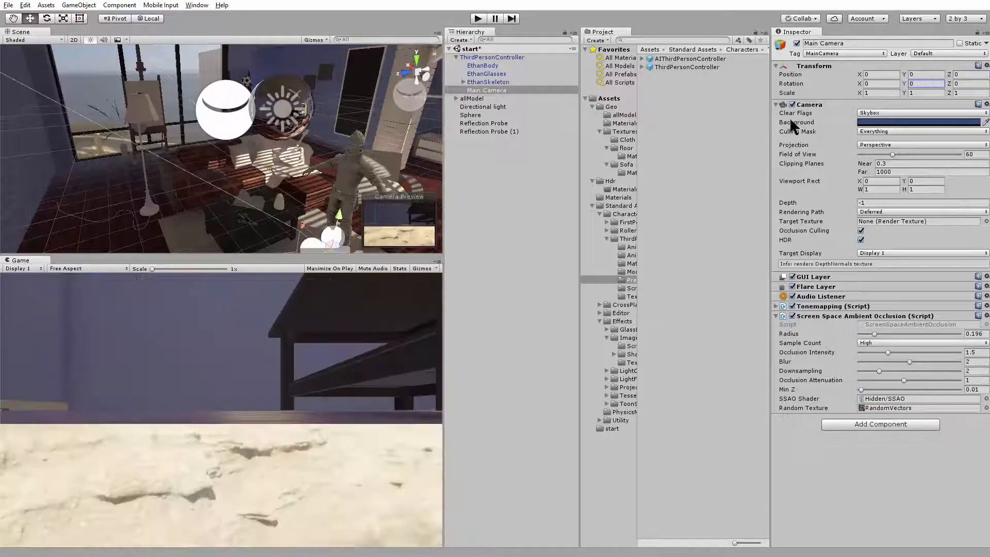
# Move the Main Camera up and behind the character to Y 0.973, Z -1.997
pyautogui.keyDown('alt'); pyautogui.moveTo(321, 178); pyautogui.dragTo(308, 177, button='right'); pyautogui.keyUp('alt')
pyautogui.moveTo(327, 217); pyautogui.dragTo(416, 174)
# Enter play mode and run the third-person character in laps around the living room furniture to examine how the lighting falls on it
pyautogui.click(478, 19)
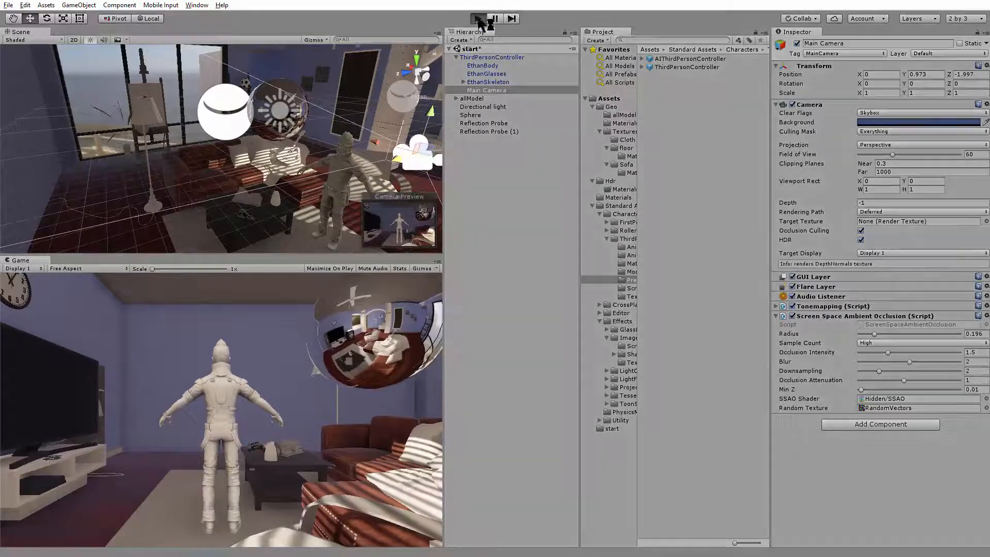
pyautogui.press('d')
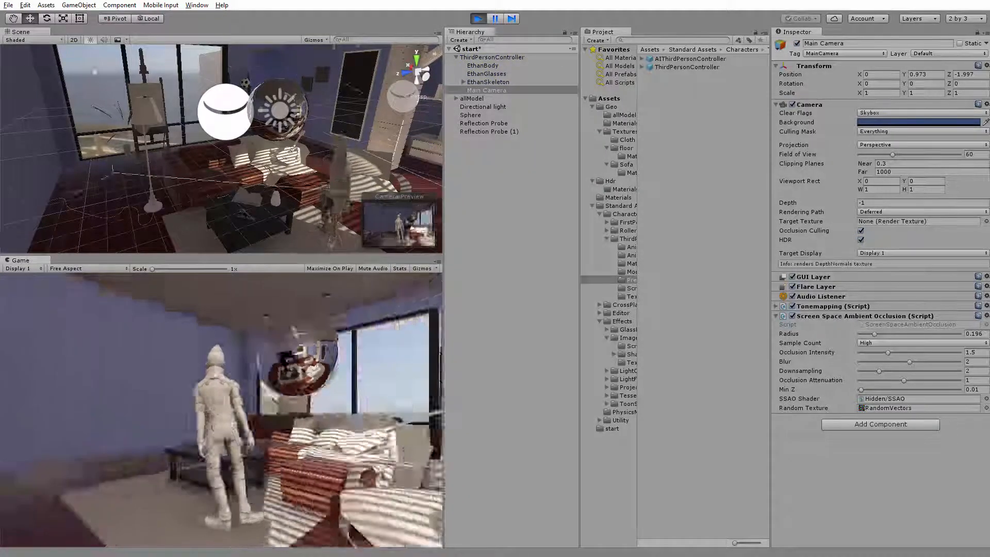
pyautogui.press('w')
pyautogui.press('a')
pyautogui.press('d')
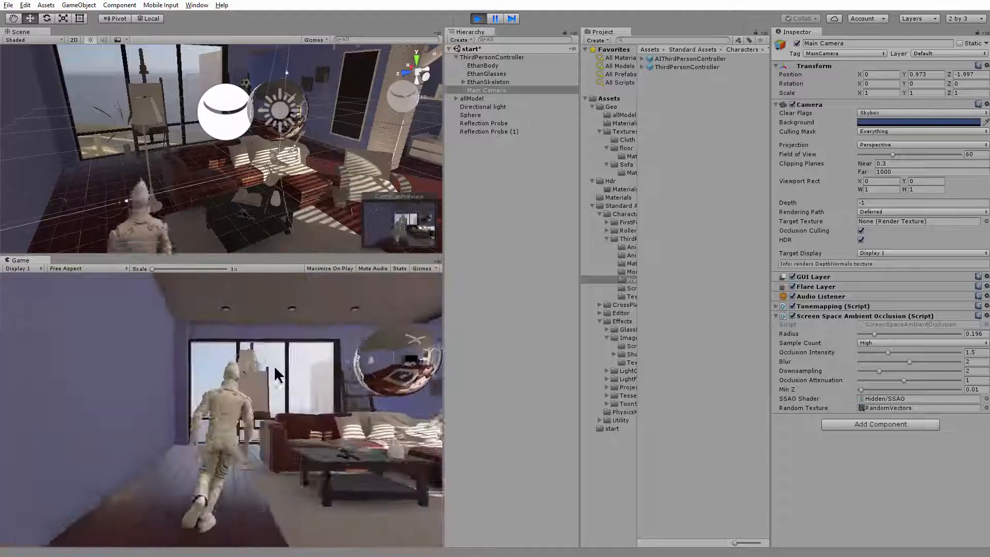
pyautogui.press('w')
pyautogui.press('d')
pyautogui.press('a')
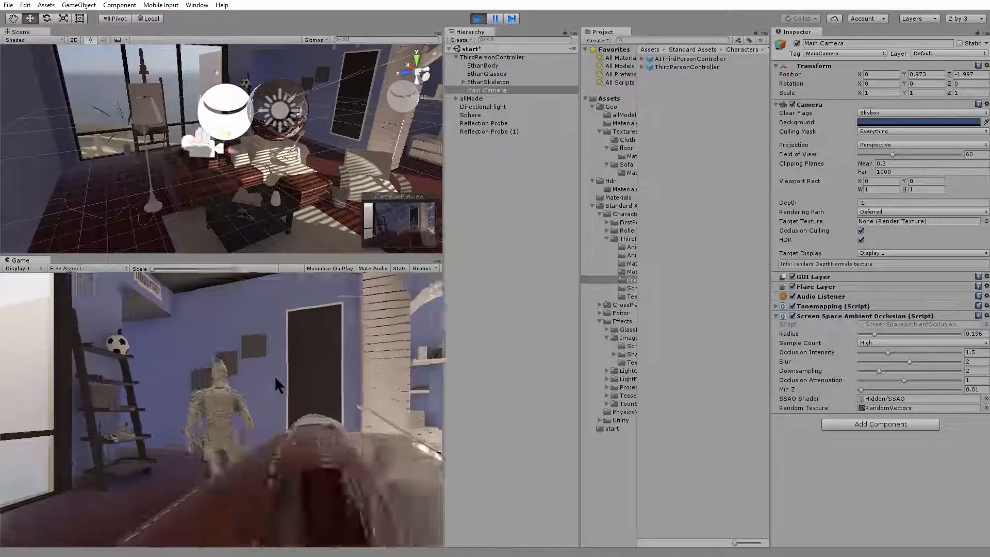
pyautogui.press('d')
pyautogui.press('w')
pyautogui.press('d')
pyautogui.press('a')
pyautogui.press('d')
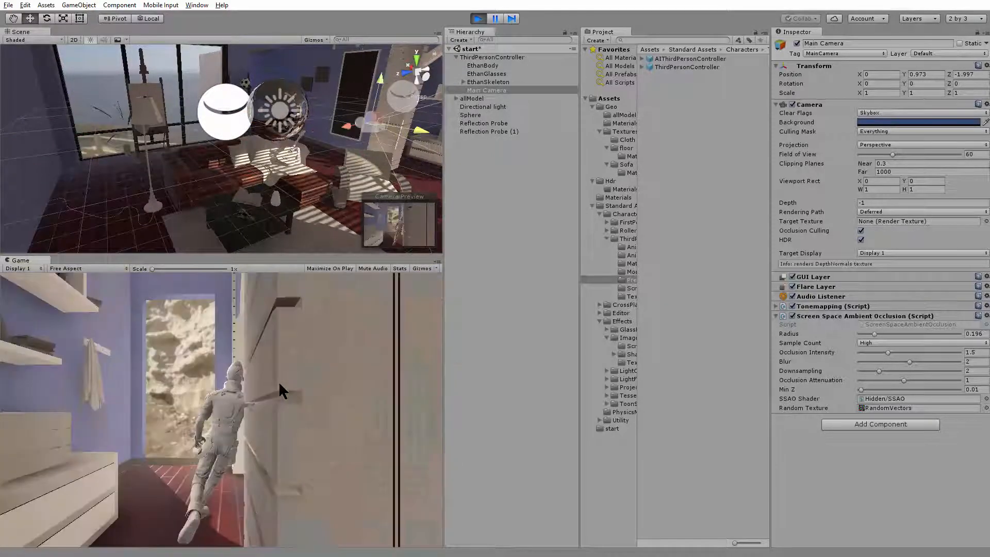
pyautogui.press('w')
pyautogui.press('a')
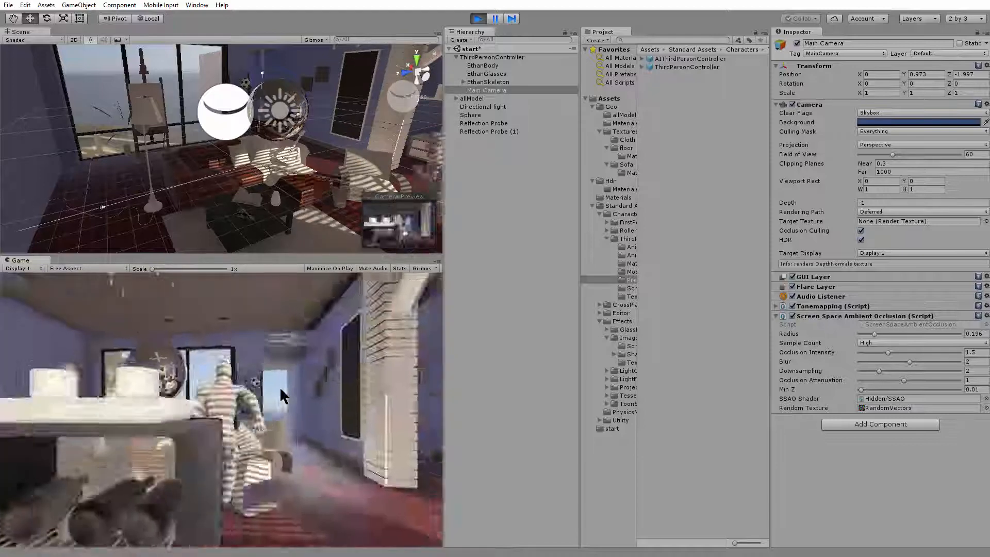
pyautogui.press('w')
pyautogui.press('a')
pyautogui.press('d')
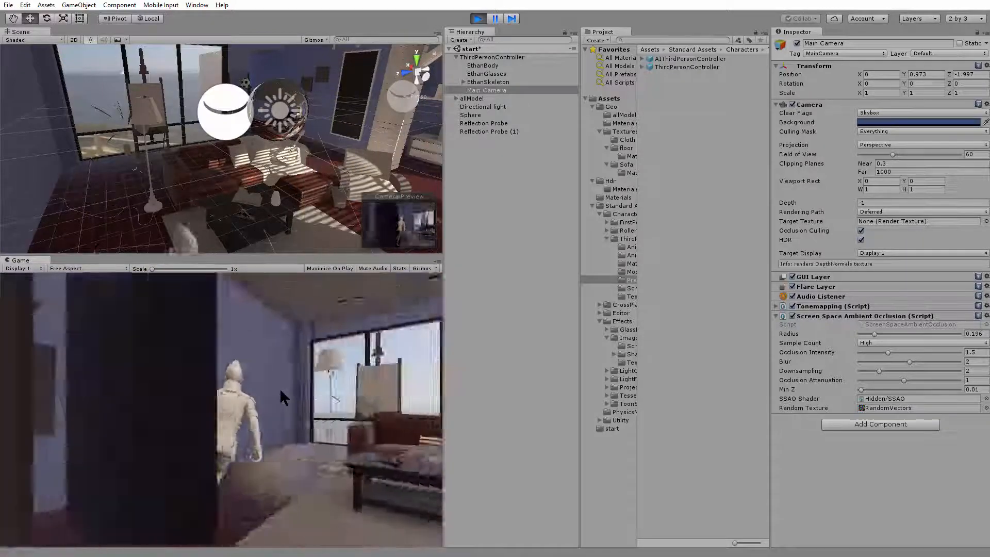
pyautogui.press('w')
pyautogui.press('d')
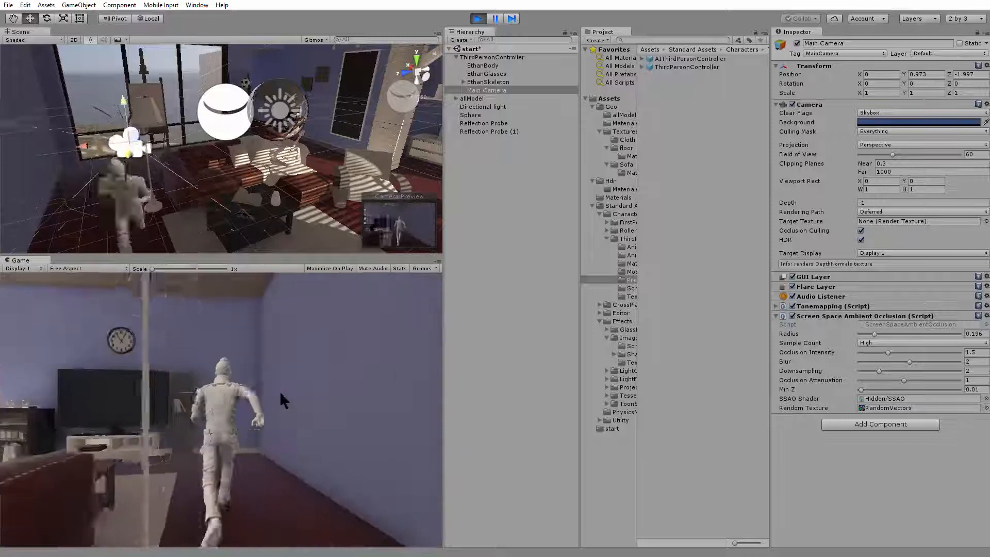
pyautogui.press('w')
pyautogui.press('d')
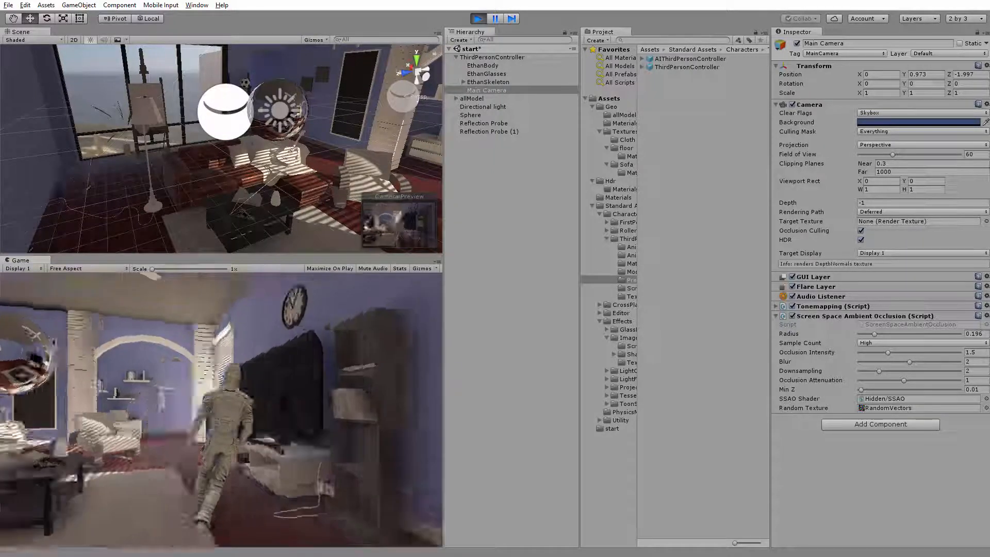
pyautogui.press('w')
pyautogui.press('d')
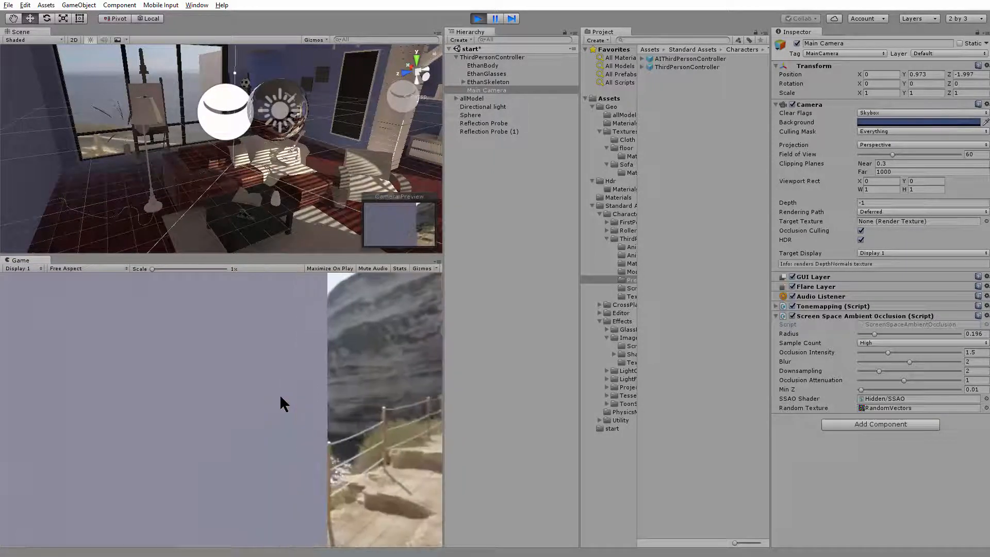
pyautogui.press('w')
pyautogui.press('d')
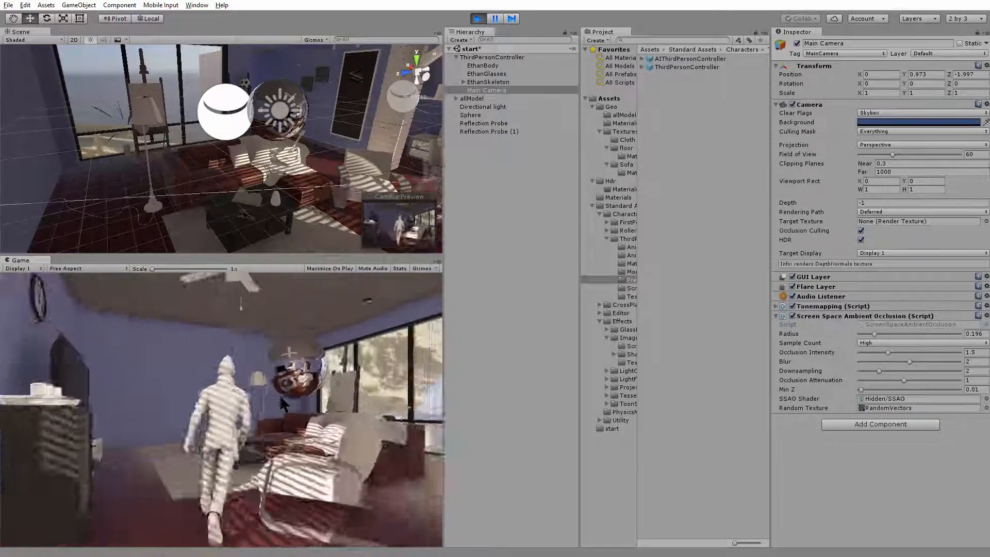
pyautogui.press('w')
pyautogui.press('d')
pyautogui.press('a')
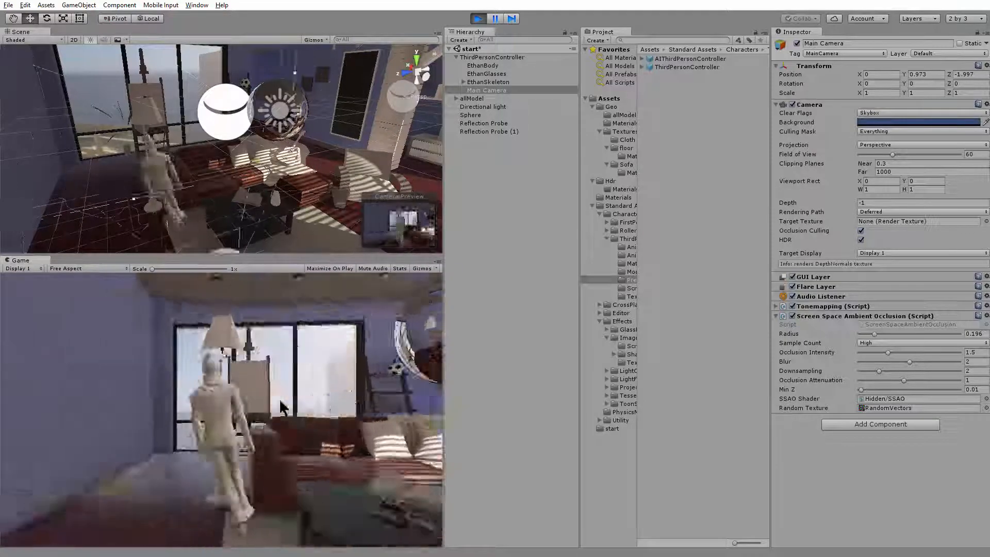
pyautogui.press('w')
pyautogui.press('d')
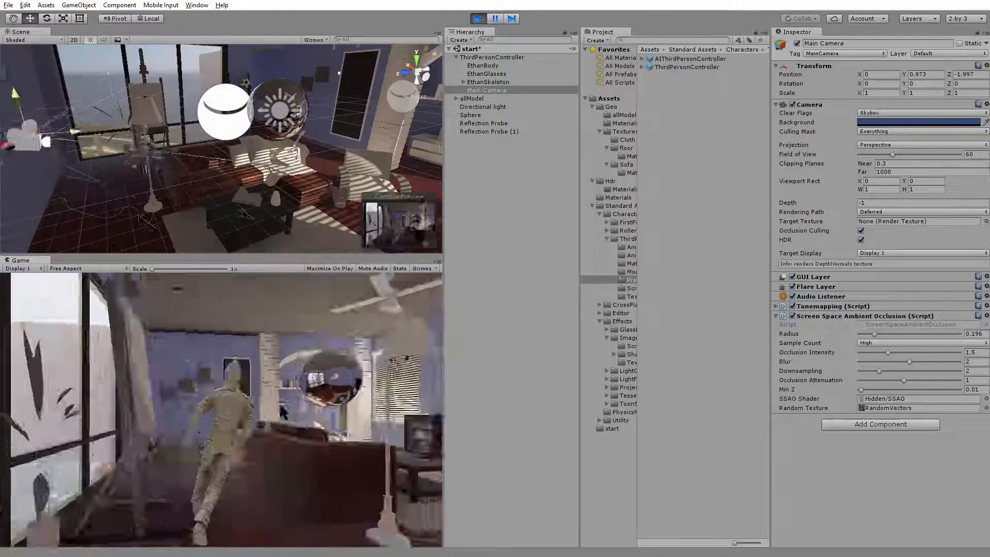
pyautogui.press('w')
pyautogui.press('a')
pyautogui.press('d')
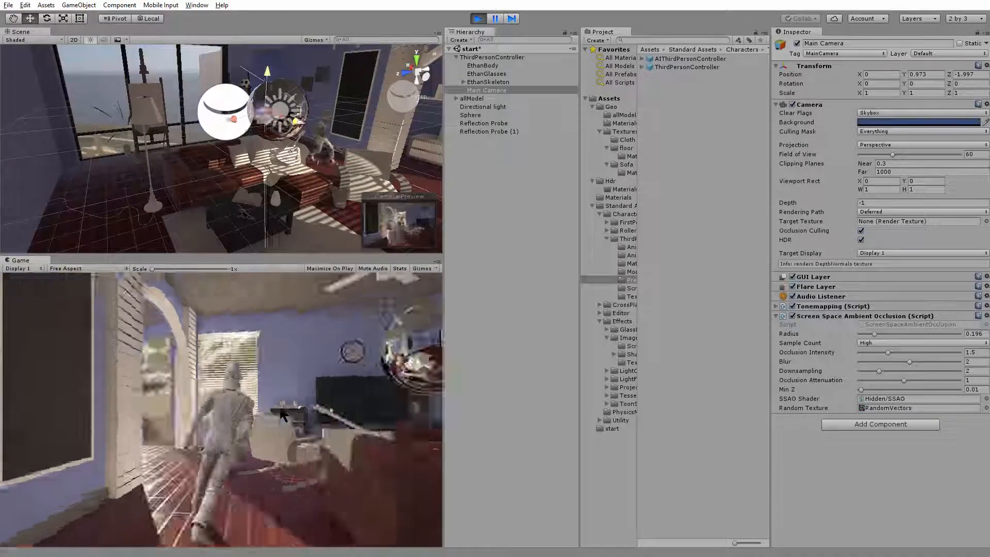
pyautogui.press('w')
pyautogui.press('a')
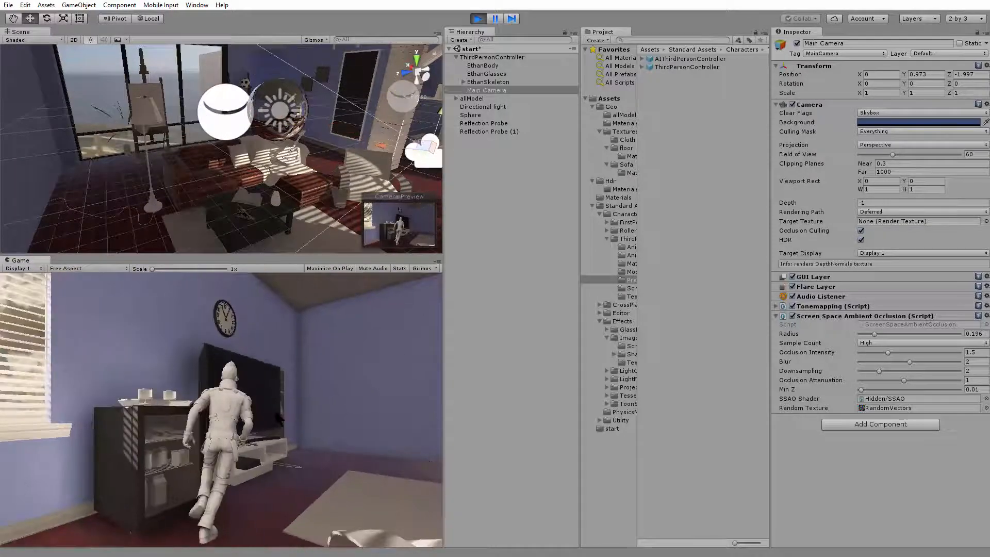
pyautogui.press('w')
pyautogui.press('a')
pyautogui.press('d')
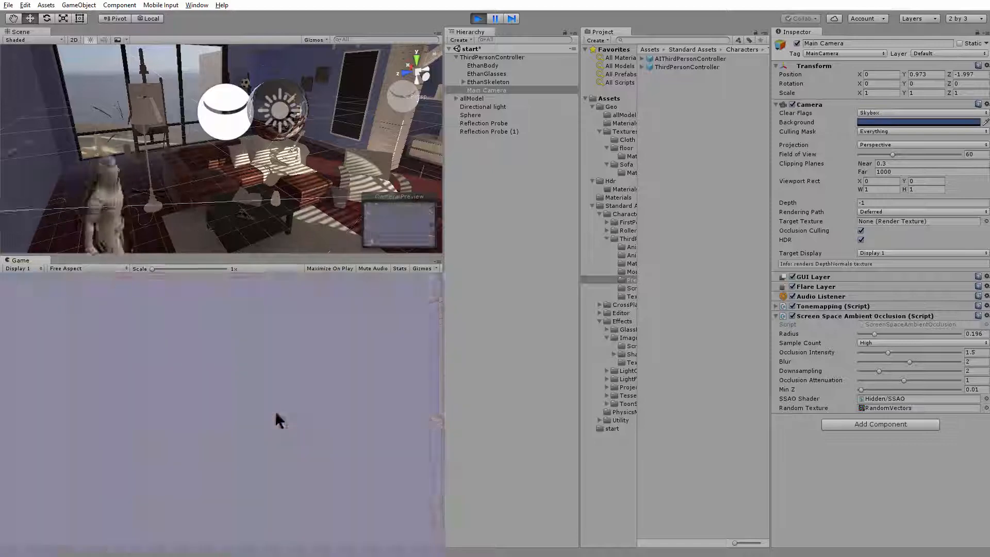
pyautogui.press('w')
pyautogui.press('a')
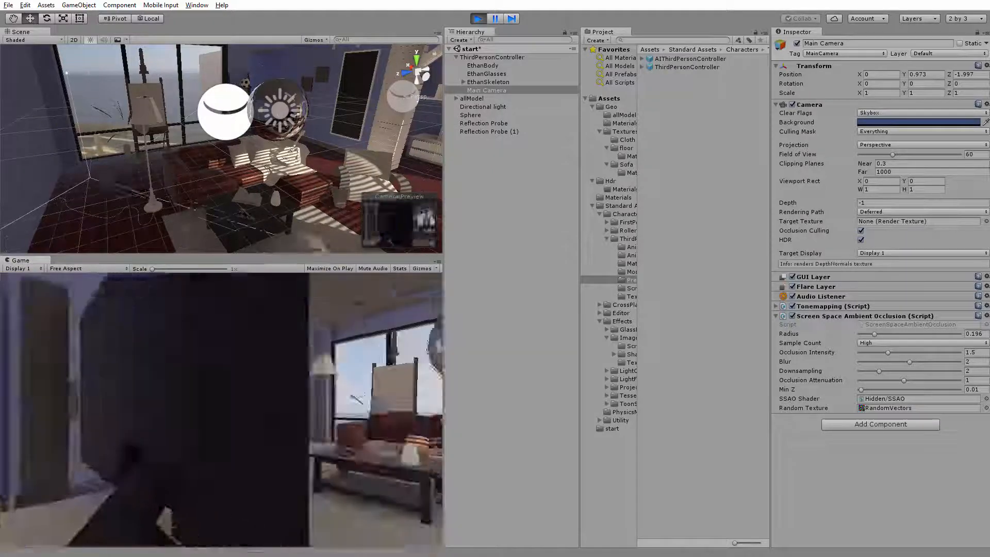
pyautogui.press('w')
pyautogui.press('a')
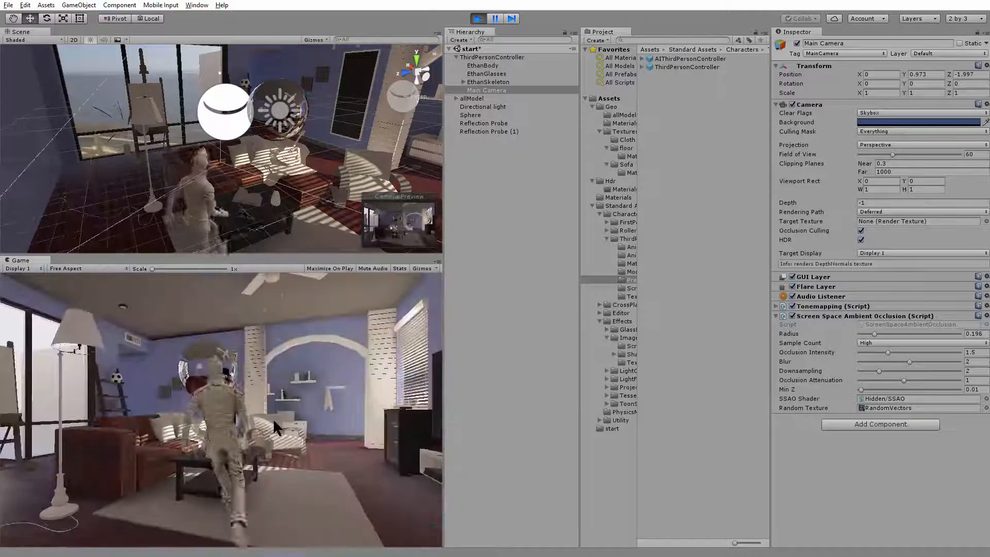
pyautogui.press('d')
pyautogui.press('w')
pyautogui.press('d')
pyautogui.press('a')
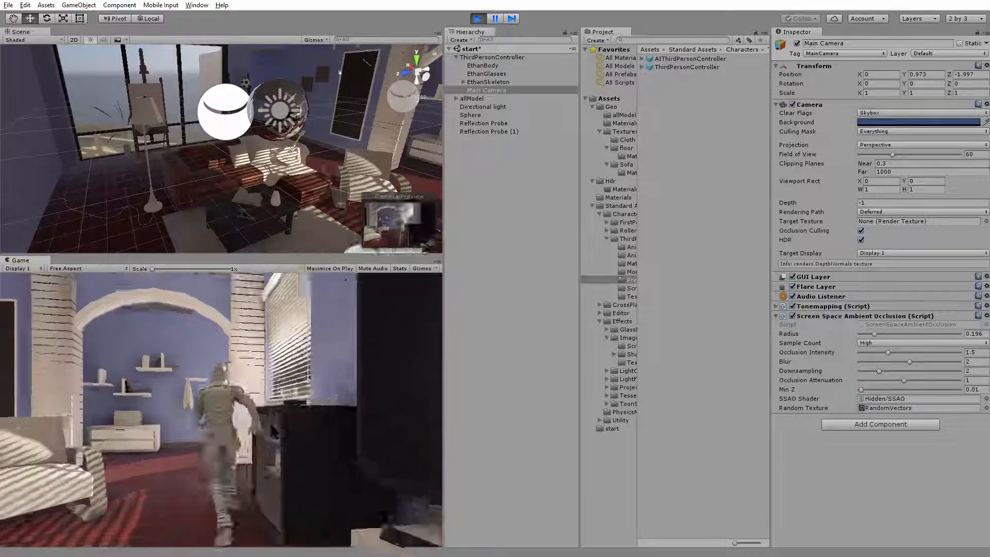
pyautogui.press('w')
pyautogui.press('a')
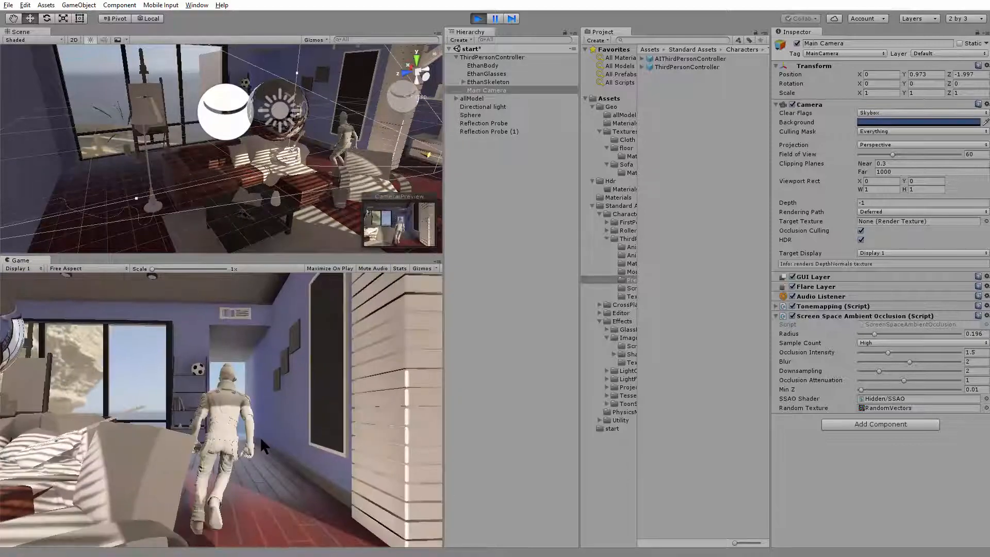
pyautogui.press('w')
pyautogui.press('a')
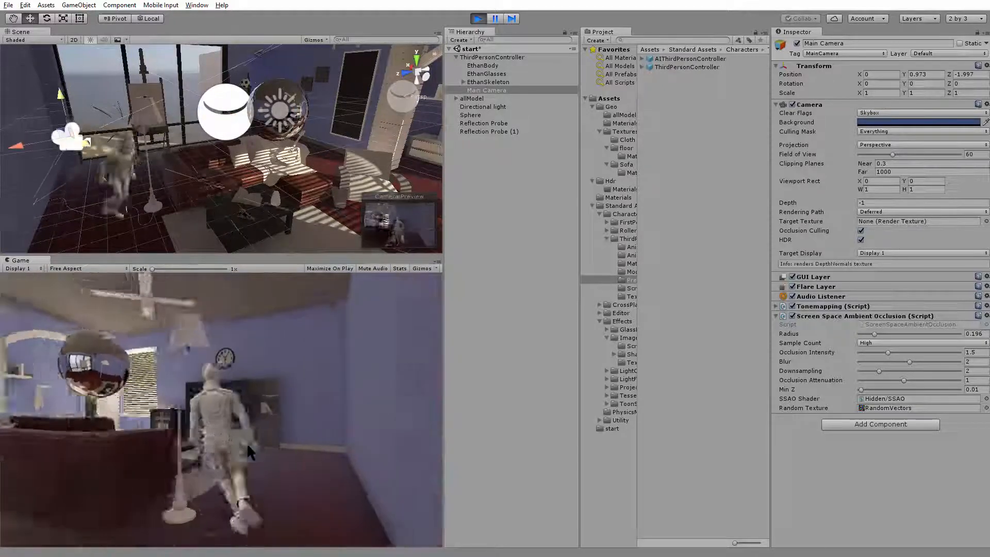
pyautogui.press('d')
pyautogui.press('w')
pyautogui.press('a')
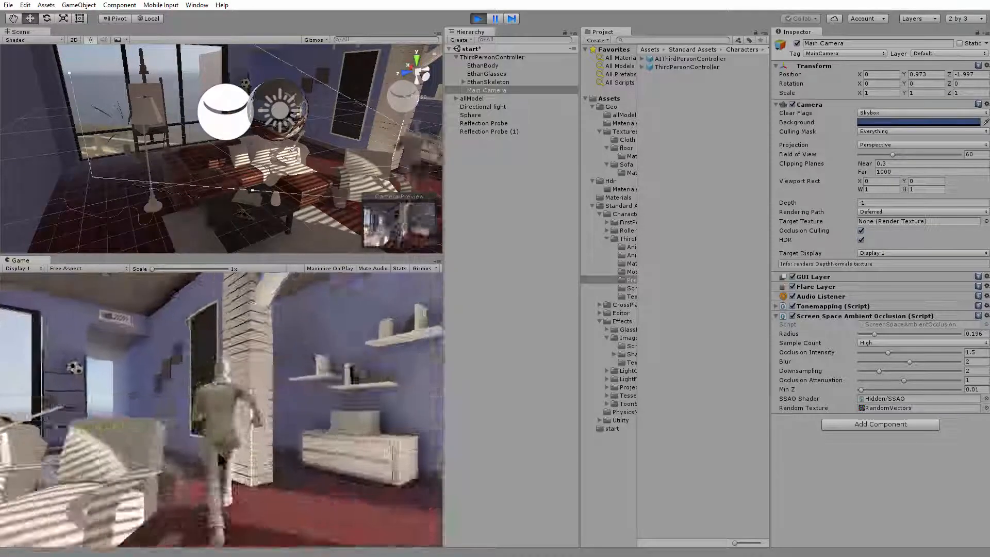
pyautogui.press('w')
pyautogui.press('a')
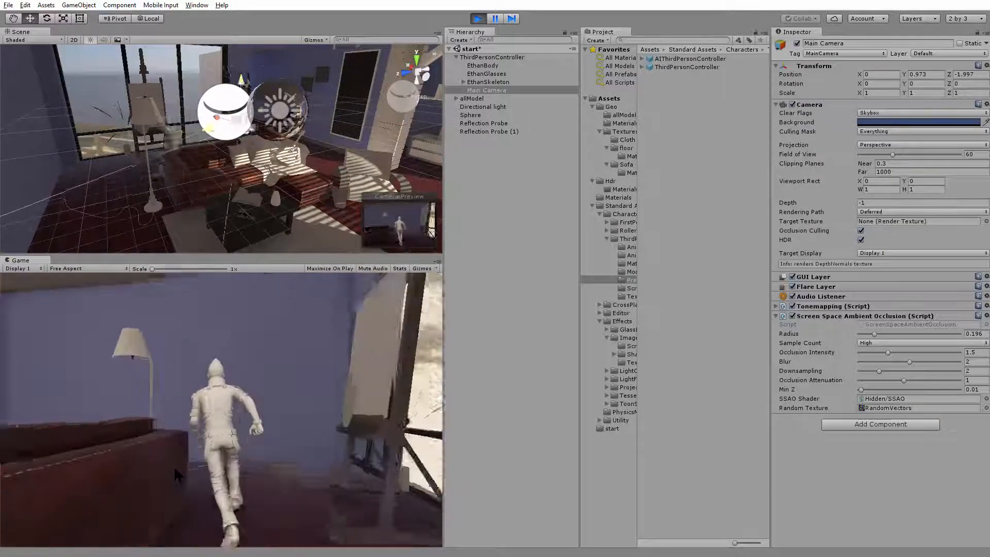
pyautogui.press('w')
pyautogui.press('a')
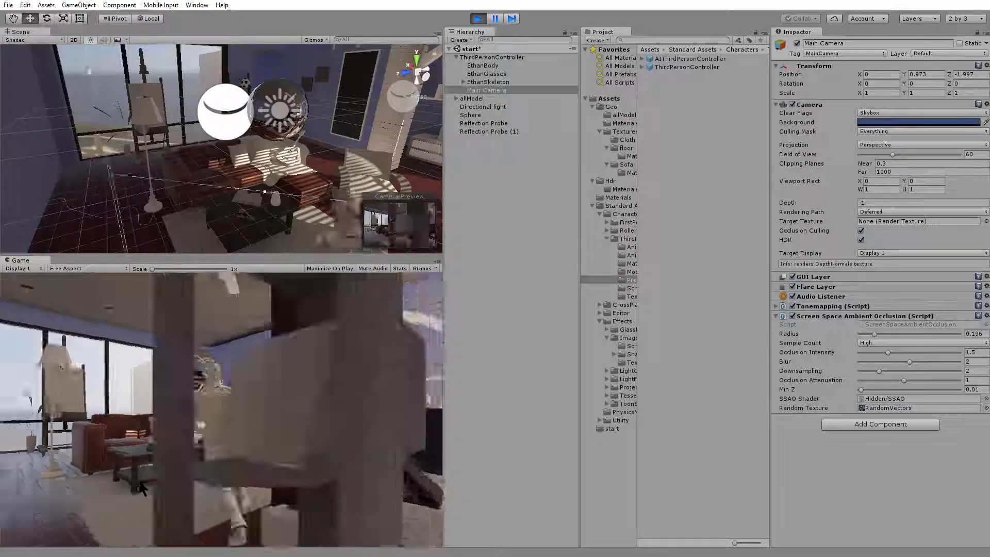
pyautogui.press('d')
pyautogui.press('w')
pyautogui.press('a')
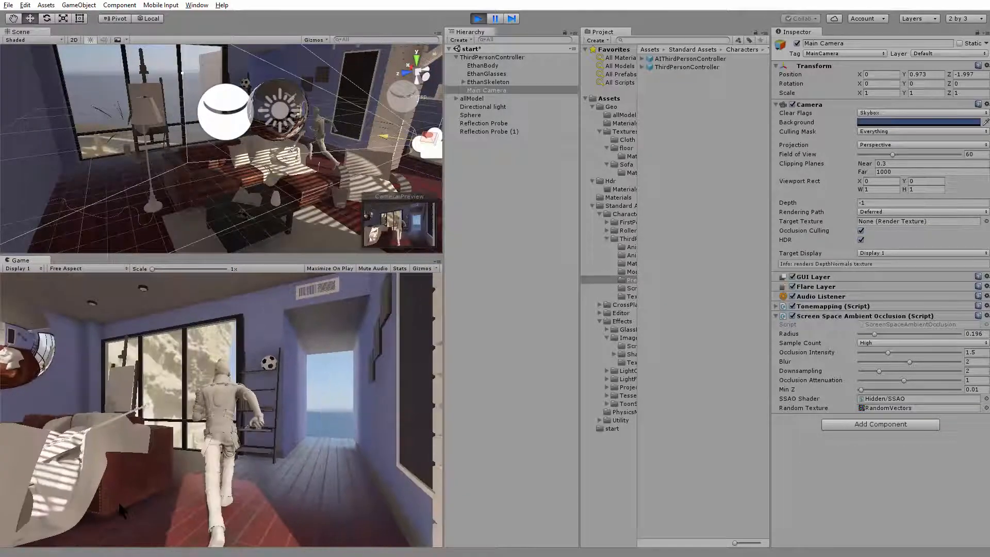
pyautogui.press('w')
pyautogui.press('a')
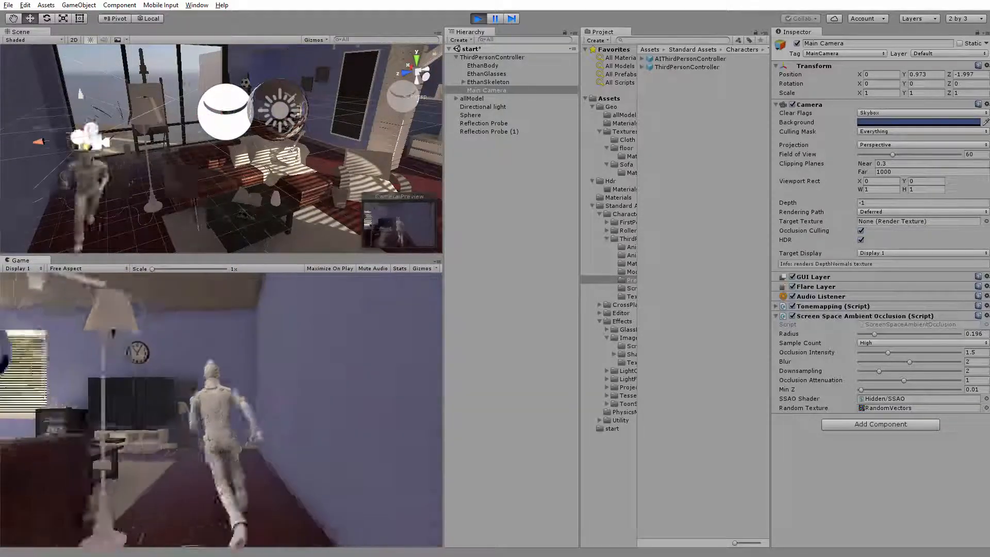
pyautogui.press('w')
pyautogui.press('a')
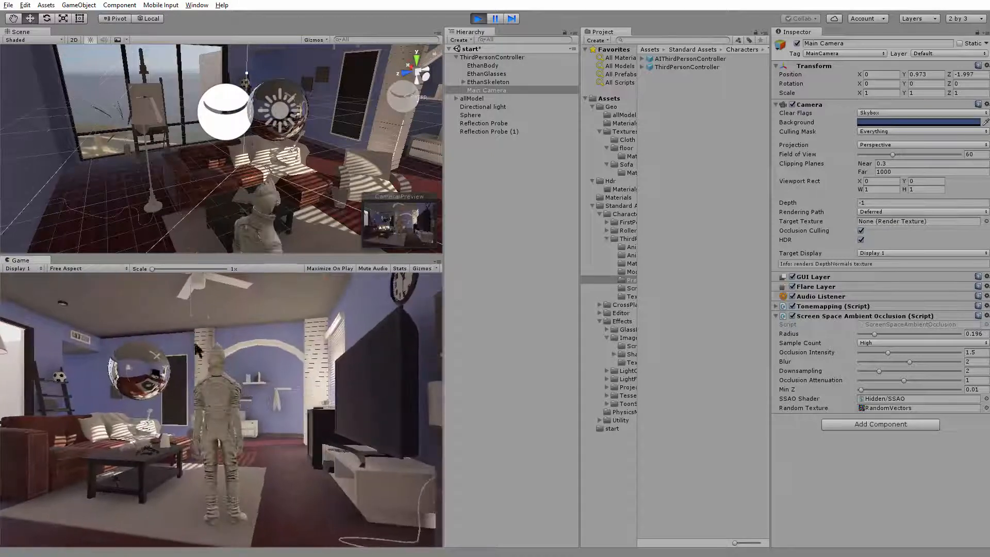
# Turn the character near the television and walk it past the wall shelves to examine the room's lighting, and exit play mode
pyautogui.press('d')
pyautogui.press('a')
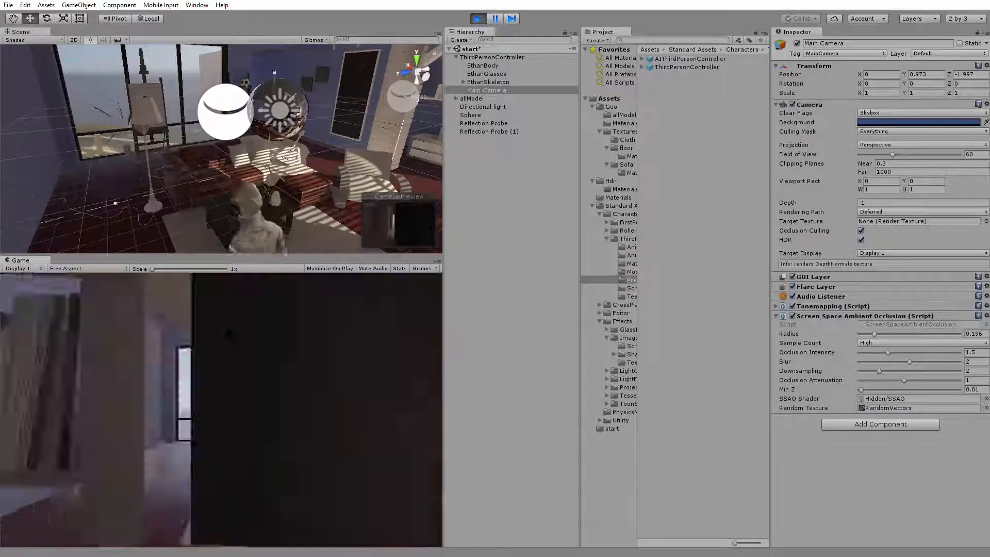
pyautogui.press('d')
pyautogui.press('d')
pyautogui.press('a')
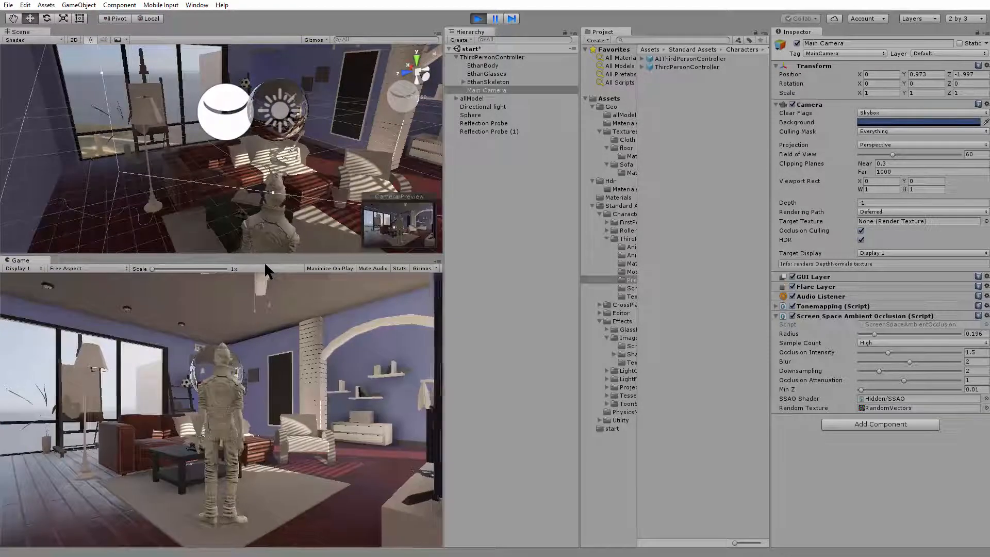
pyautogui.press('d')
pyautogui.press('w')
pyautogui.press('a')
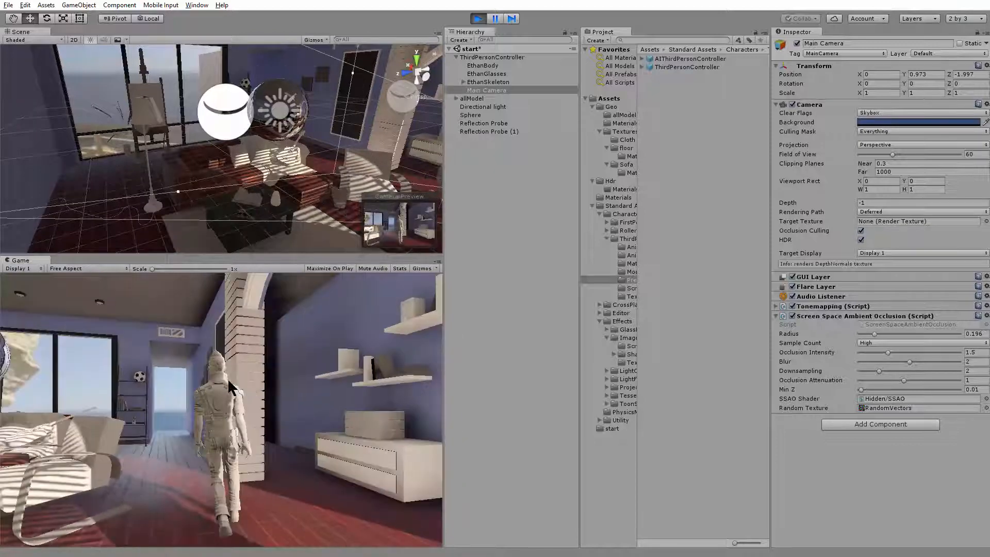
pyautogui.press('d')
pyautogui.press('a')
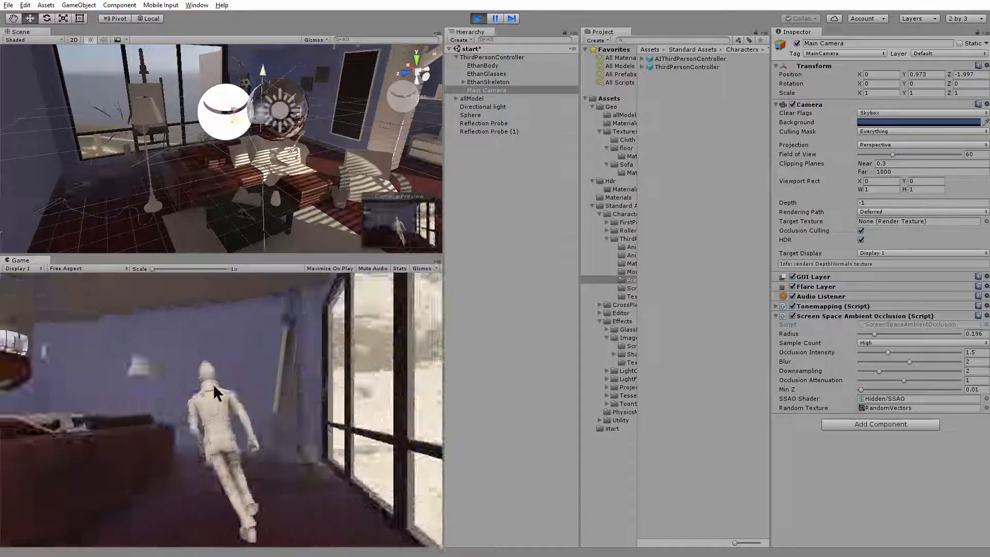
pyautogui.click(478, 19)
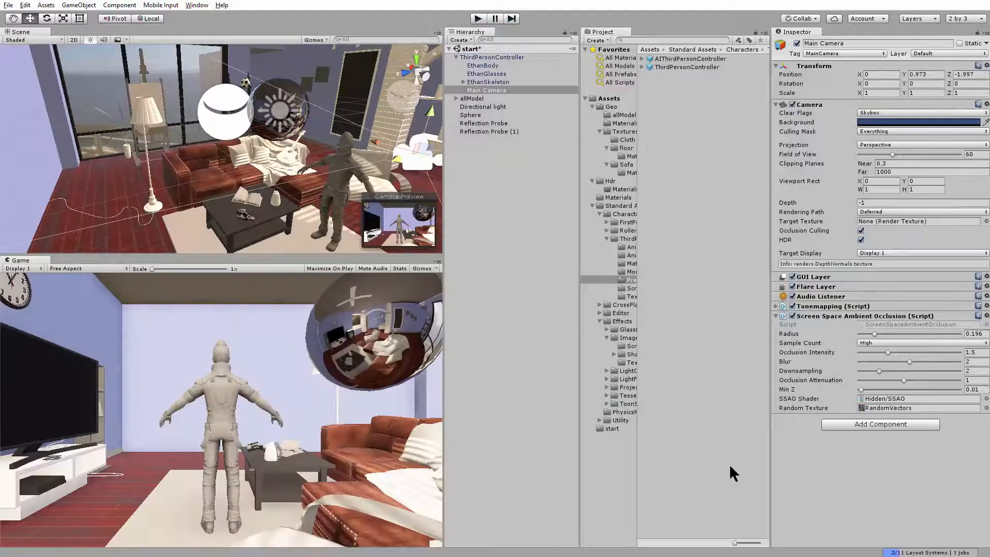
# Add a Light Probe Group to the living room scene
pyautogui.click(25, 5)
pyautogui.moveTo(49, 7)
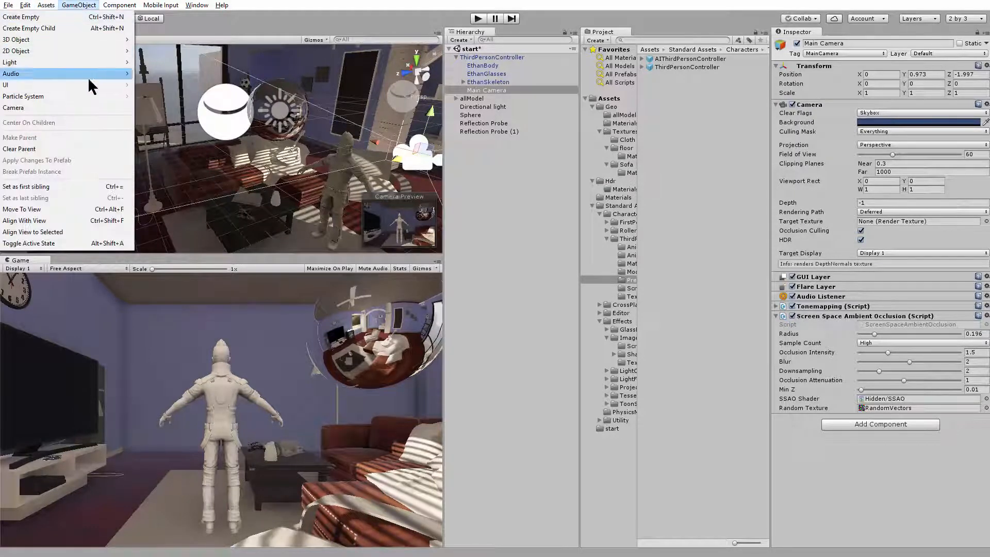
pyautogui.moveTo(94, 60)
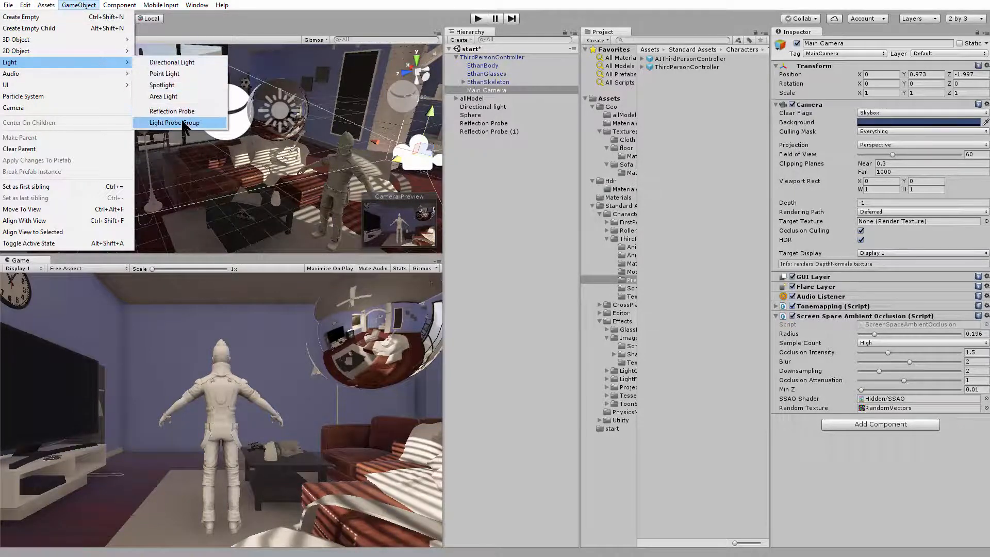
pyautogui.click(174, 123)
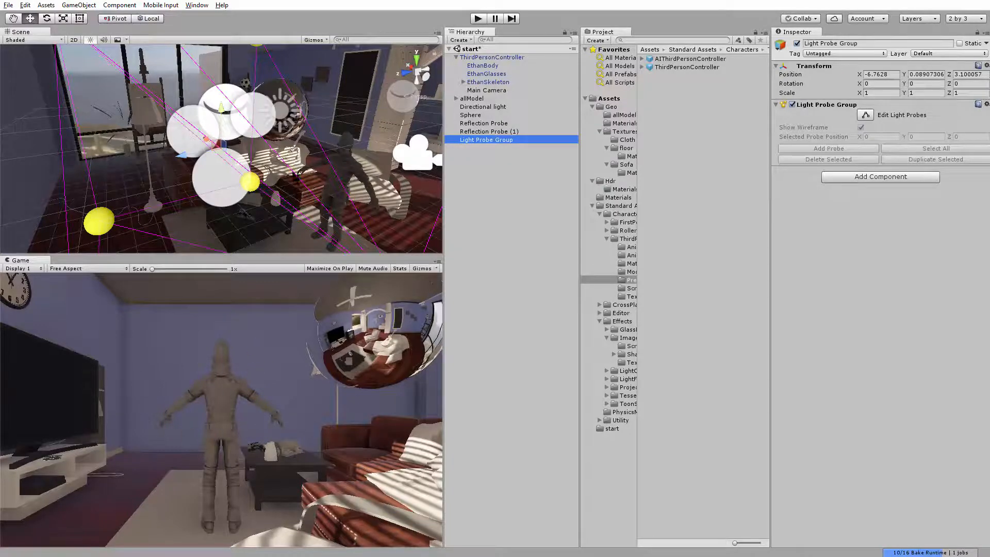
# Enable probe editing on the Light Probe Group and select its individual corner probes around the character
pyautogui.keyDown('alt'); pyautogui.moveTo(296, 178); pyautogui.dragTo(245, 177, button='right'); pyautogui.keyUp('alt')
pyautogui.keyDown('alt'); pyautogui.moveTo(245, 177); pyautogui.dragTo(204, 179); pyautogui.keyUp('alt')
pyautogui.keyDown('alt'); pyautogui.moveTo(204, 180); pyautogui.dragTo(269, 178, button='right'); pyautogui.keyUp('alt')
pyautogui.keyDown('alt'); pyautogui.moveTo(269, 178); pyautogui.dragTo(59, 173); pyautogui.keyUp('alt')
pyautogui.click(182, 86)
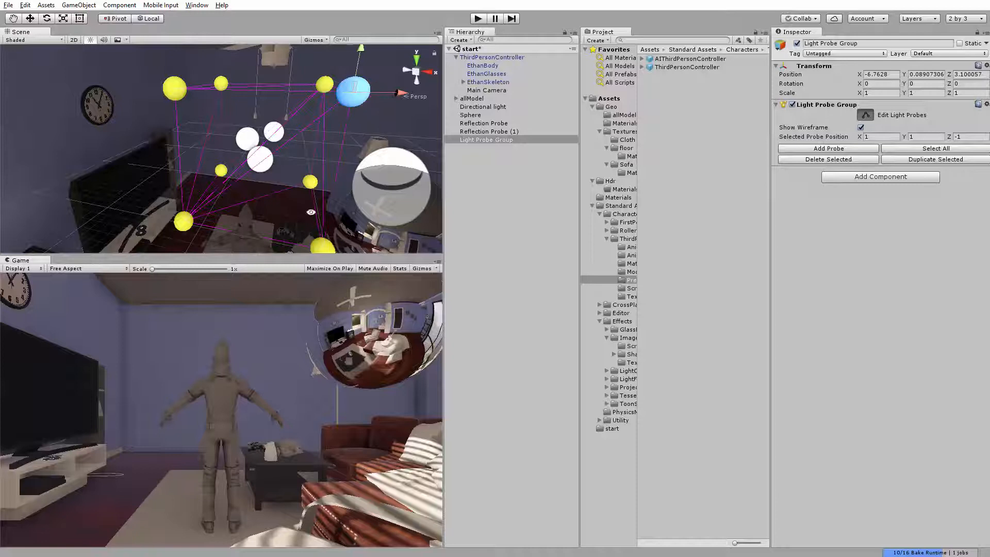
pyautogui.keyDown('alt'); pyautogui.moveTo(311, 212); pyautogui.dragTo(323, 164); pyautogui.keyUp('alt')
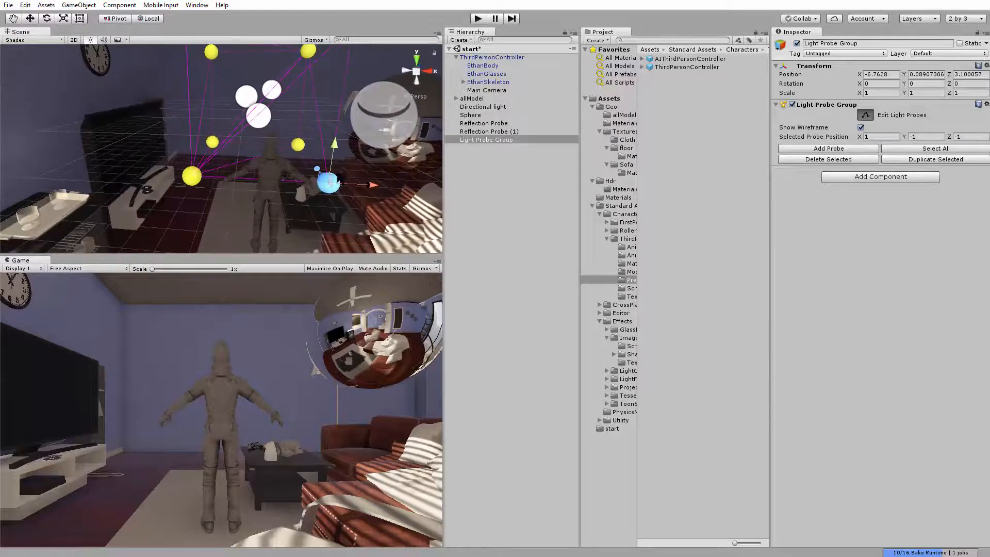
pyautogui.keyDown('alt'); pyautogui.moveTo(328, 191); pyautogui.dragTo(356, 237, button='right'); pyautogui.keyUp('alt')
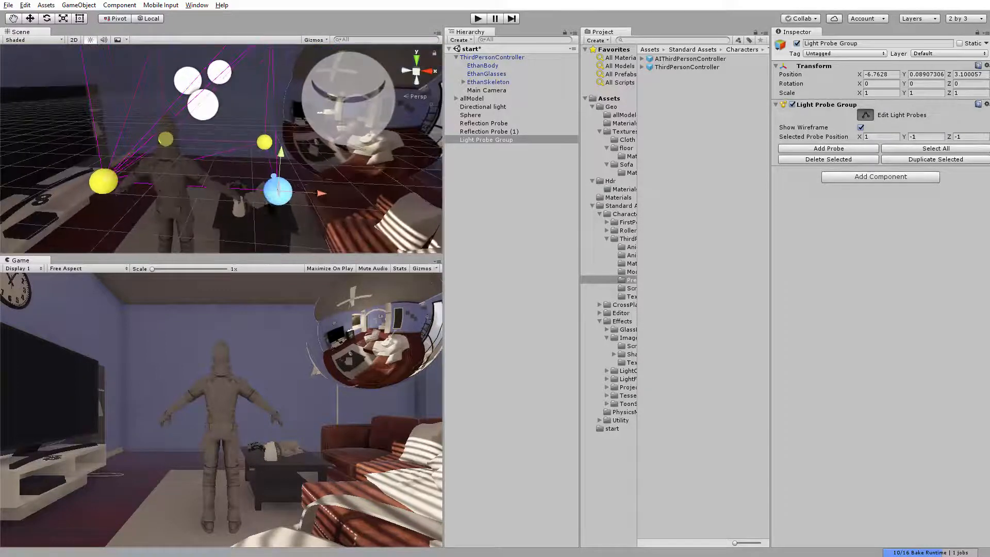
pyautogui.keyDown('alt'); pyautogui.moveTo(260, 195); pyautogui.dragTo(178, 232); pyautogui.keyUp('alt')
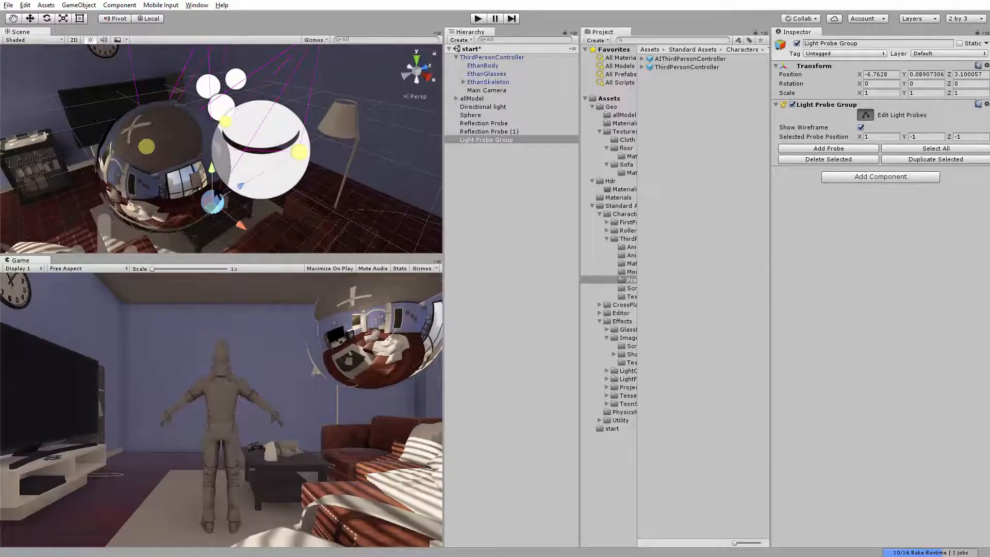
# Select the four probes on the group's negative Z side together and examine how the probe cage surrounds the character
pyautogui.hotkey('ctrl', 'z')
pyautogui.keyDown('alt'); pyautogui.moveTo(263, 155); pyautogui.dragTo(317, 139); pyautogui.keyUp('alt')
pyautogui.keyDown('alt'); pyautogui.moveTo(238, 127); pyautogui.dragTo(234, 196); pyautogui.keyUp('alt')
pyautogui.keyDown('alt'); pyautogui.moveTo(234, 196); pyautogui.dragTo(209, 204, button='right'); pyautogui.keyUp('alt')
pyautogui.keyDown('alt'); pyautogui.moveTo(209, 204); pyautogui.dragTo(266, 289); pyautogui.keyUp('alt')
pyautogui.keyDown('alt'); pyautogui.moveTo(266, 289); pyautogui.dragTo(243, 343, button='right'); pyautogui.keyUp('alt')
pyautogui.keyDown('alt'); pyautogui.moveTo(295, 152); pyautogui.dragTo(150, 139); pyautogui.keyUp('alt')
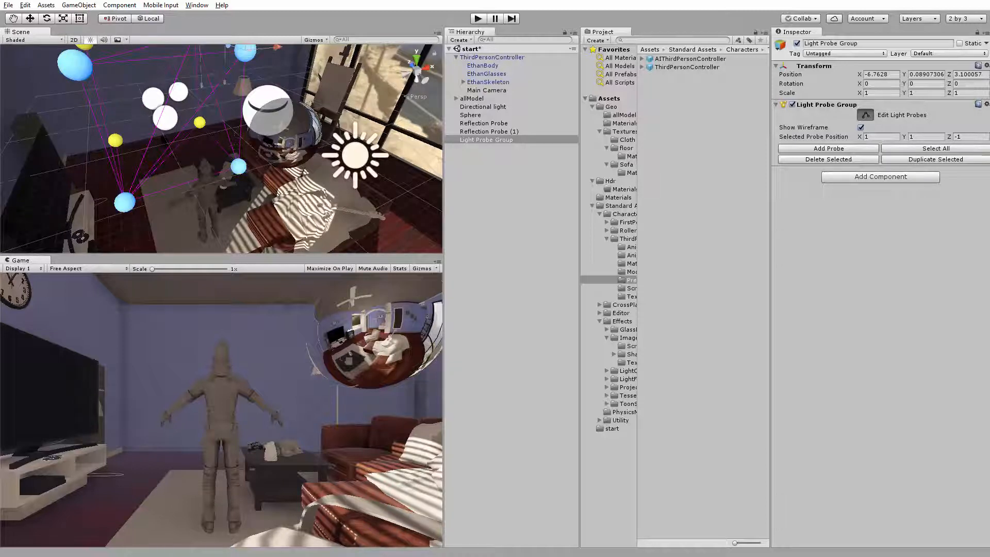
pyautogui.keyDown('alt'); pyautogui.moveTo(163, 139); pyautogui.dragTo(147, 124); pyautogui.keyUp('alt')
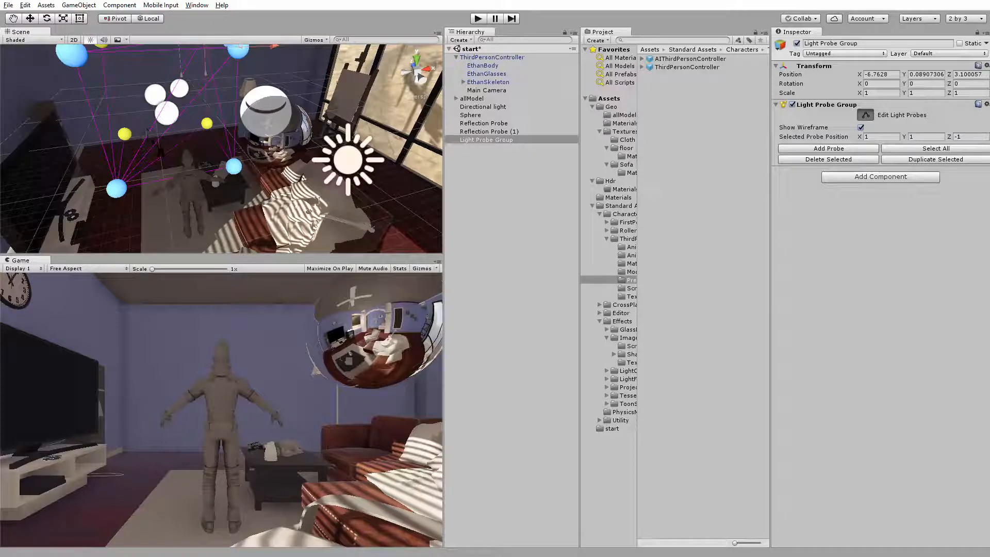
pyautogui.keyDown('alt'); pyautogui.moveTo(179, 181); pyautogui.dragTo(283, 225); pyautogui.keyUp('alt')
pyautogui.keyDown('alt'); pyautogui.moveTo(283, 225); pyautogui.dragTo(305, 233, button='right'); pyautogui.keyUp('alt')
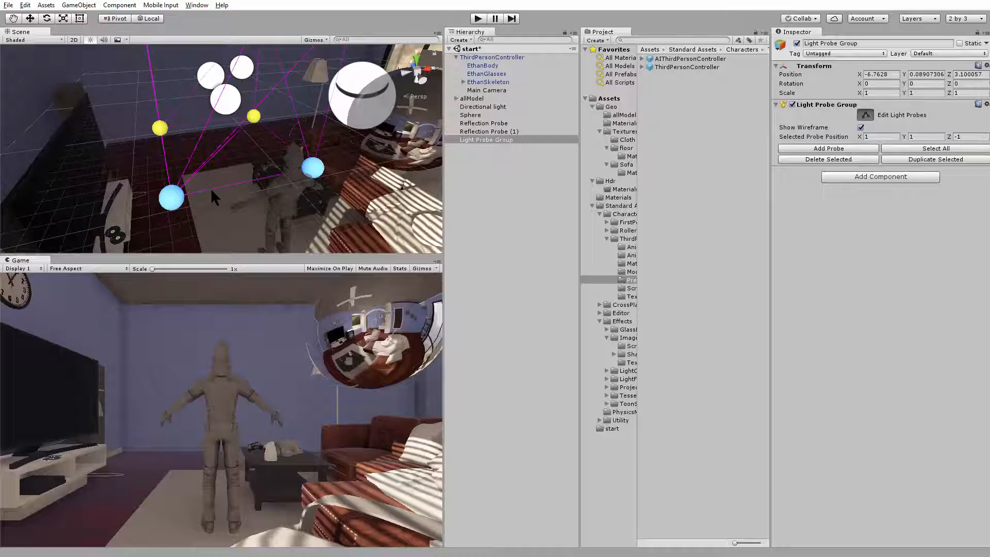
pyautogui.keyDown('alt'); pyautogui.moveTo(178, 200); pyautogui.dragTo(146, 195); pyautogui.keyUp('alt')
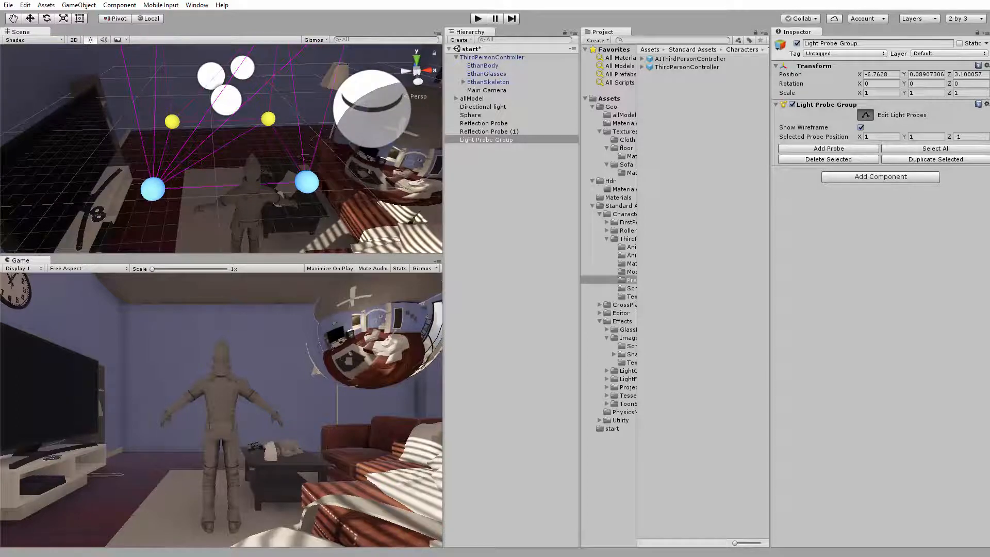
pyautogui.keyDown('alt'); pyautogui.moveTo(220, 174); pyautogui.dragTo(205, 177); pyautogui.keyUp('alt')
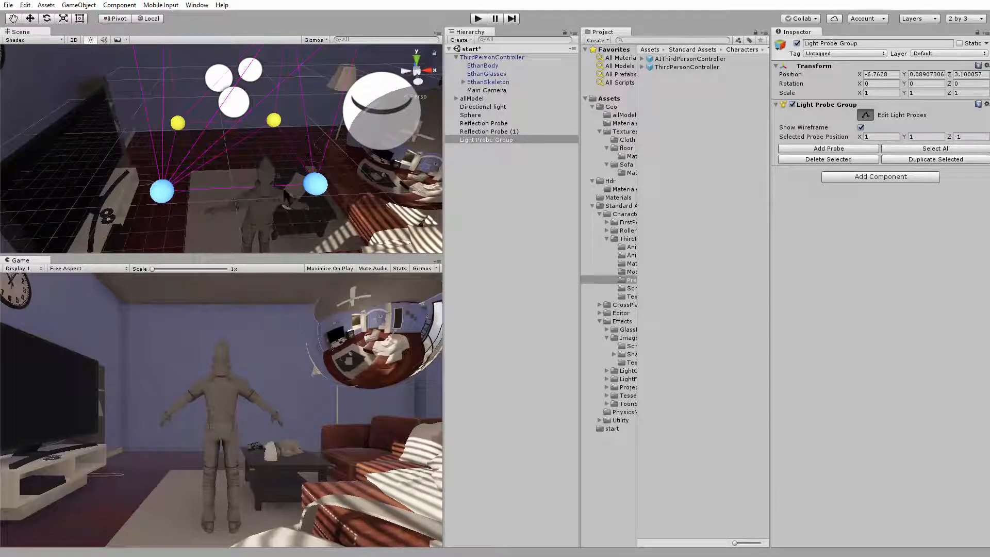
# Select the probes on the group's positive X side from above and move them outward to about X 4.9
pyautogui.moveTo(309, 192)
pyautogui.keyDown('alt'); pyautogui.mouseDown()
pyautogui.moveTo(326, 179)
pyautogui.moveTo(302, 171)
pyautogui.moveTo(310, 189)
pyautogui.mouseUp(); pyautogui.keyUp('alt')
pyautogui.keyDown('alt'); pyautogui.moveTo(310, 189); pyautogui.dragTo(89, 111, button='right'); pyautogui.keyUp('alt')
pyautogui.keyDown('alt'); pyautogui.moveTo(90, 112); pyautogui.dragTo(98, 168); pyautogui.keyUp('alt')
pyautogui.keyDown('alt'); pyautogui.moveTo(376, 98); pyautogui.dragTo(305, 53, button='right'); pyautogui.keyUp('alt')
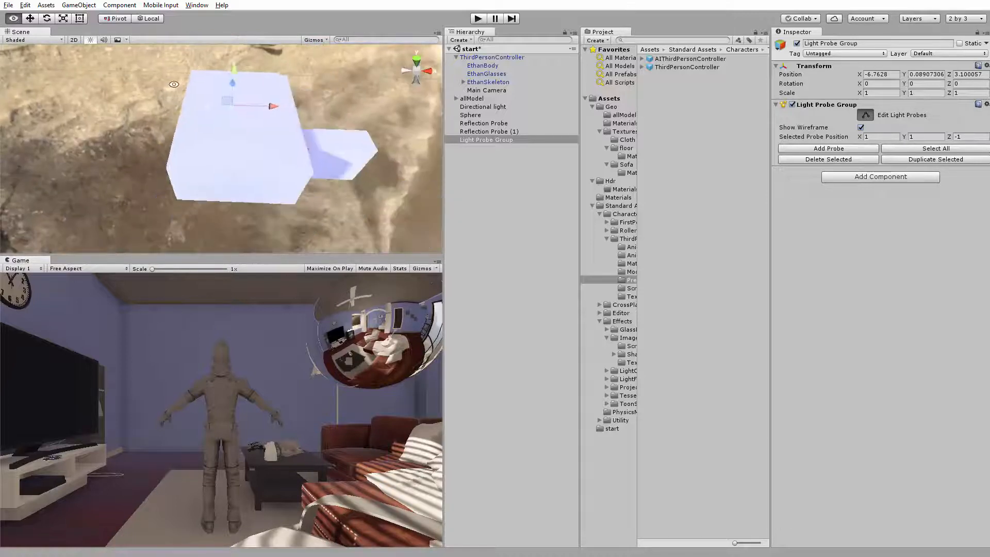
pyautogui.keyDown('alt'); pyautogui.moveTo(306, 54); pyautogui.dragTo(305, 85); pyautogui.keyUp('alt')
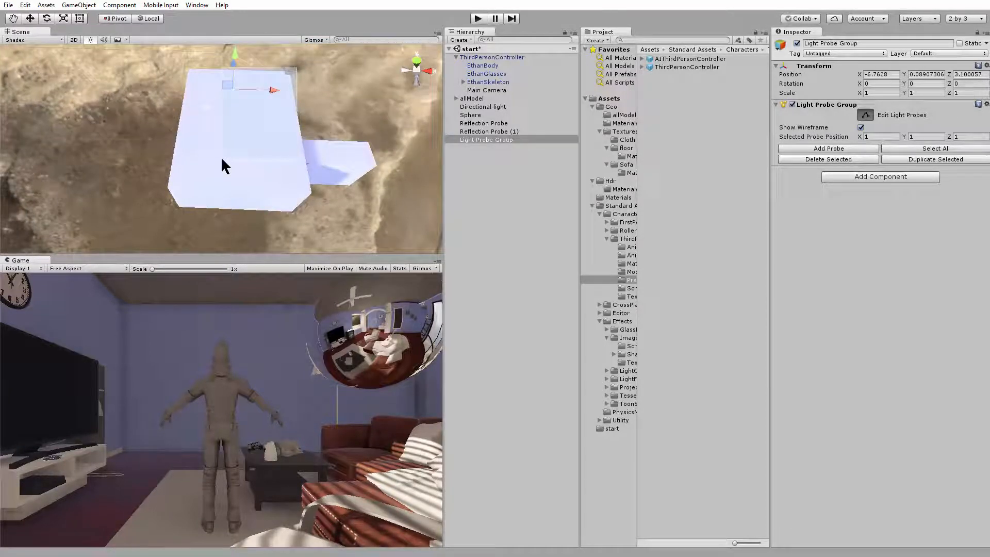
pyautogui.keyDown('alt'); pyautogui.moveTo(215, 141); pyautogui.dragTo(281, 144, button='right'); pyautogui.keyUp('alt')
pyautogui.keyDown('alt'); pyautogui.moveTo(280, 144); pyautogui.dragTo(268, 167); pyautogui.keyUp('alt')
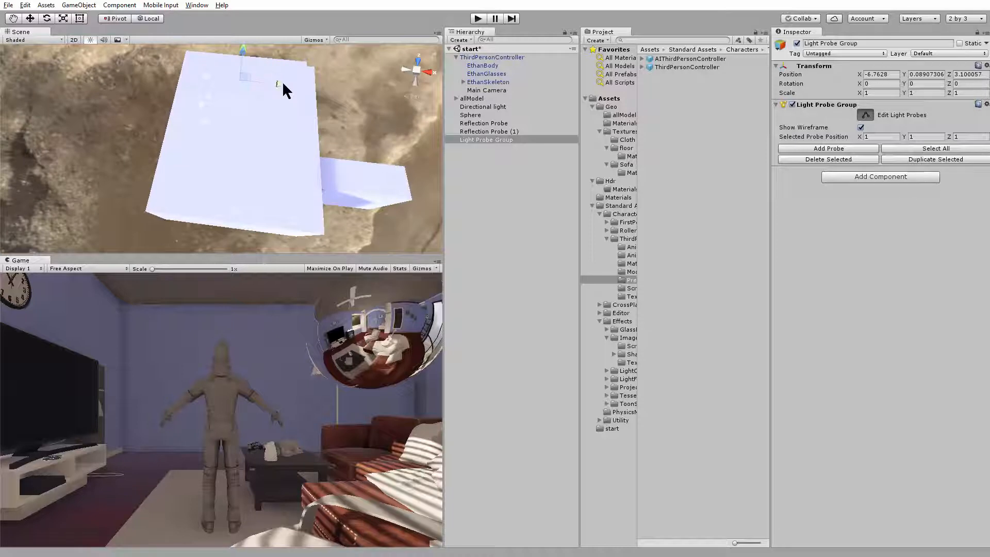
pyautogui.moveTo(353, 94); pyautogui.dragTo(340, 94)
# Select the probes on the group's negative X side and move them outward beyond the room's wall
pyautogui.moveTo(153, 62); pyautogui.dragTo(232, 144)
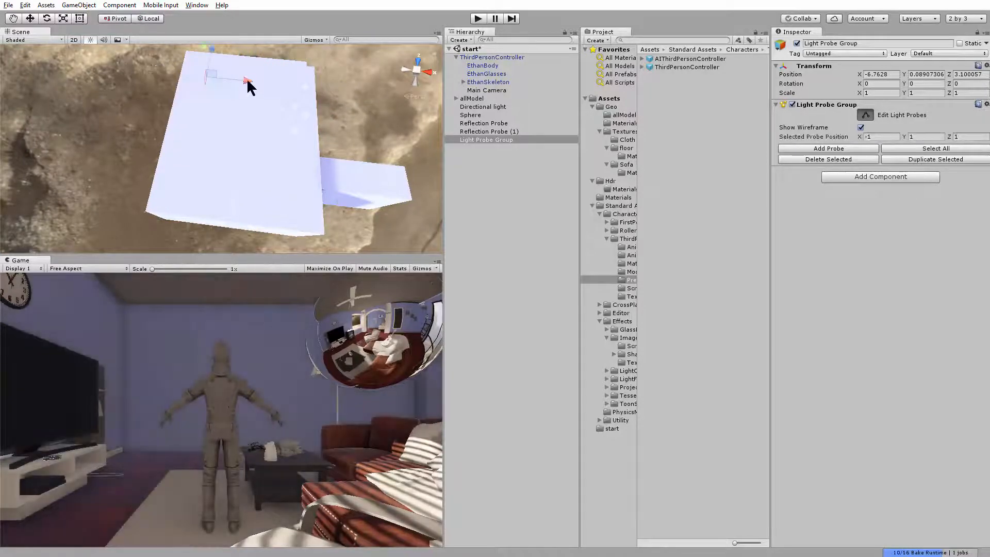
pyautogui.moveTo(301, 87); pyautogui.dragTo(290, 116)
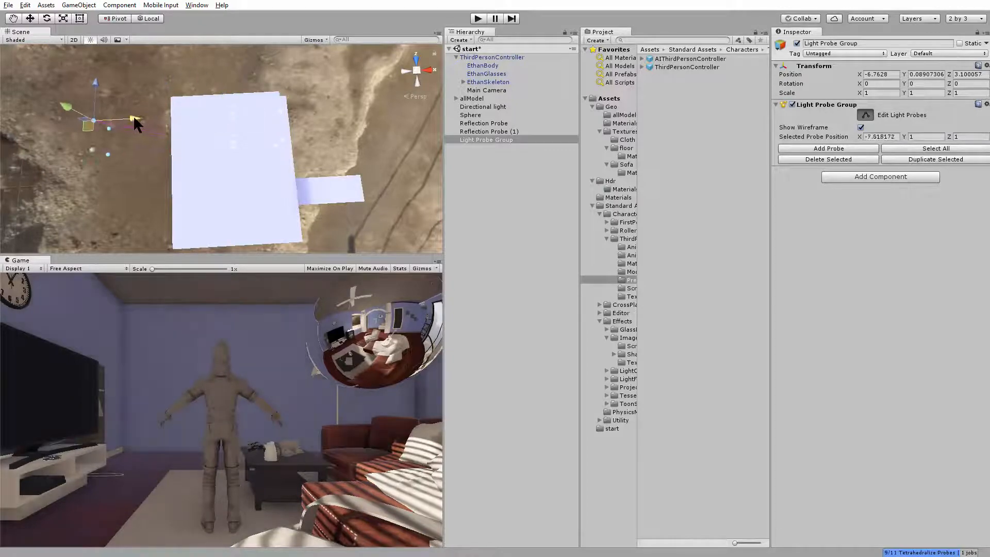
pyautogui.moveTo(134, 118); pyautogui.dragTo(175, 118)
pyautogui.keyDown('alt'); pyautogui.moveTo(174, 120); pyautogui.dragTo(211, 150); pyautogui.keyUp('alt')
pyautogui.moveTo(194, 149); pyautogui.dragTo(142, 114, button='middle')
pyautogui.click(156, 128)
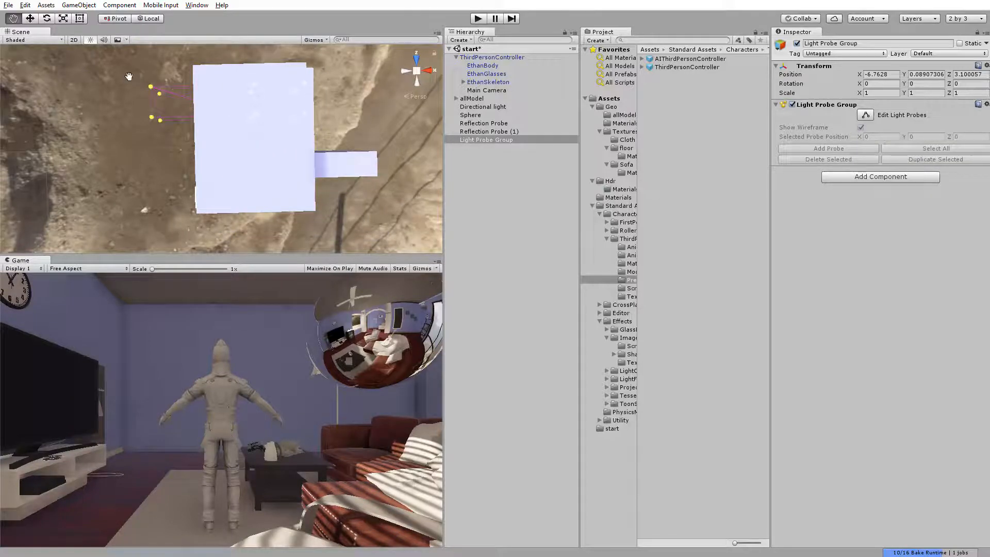
# Re-enable probe editing, select the negative Z side's probes, and move them along the room's length to Z -6.417838
pyautogui.moveTo(129, 76); pyautogui.dragTo(144, 92, button='middle')
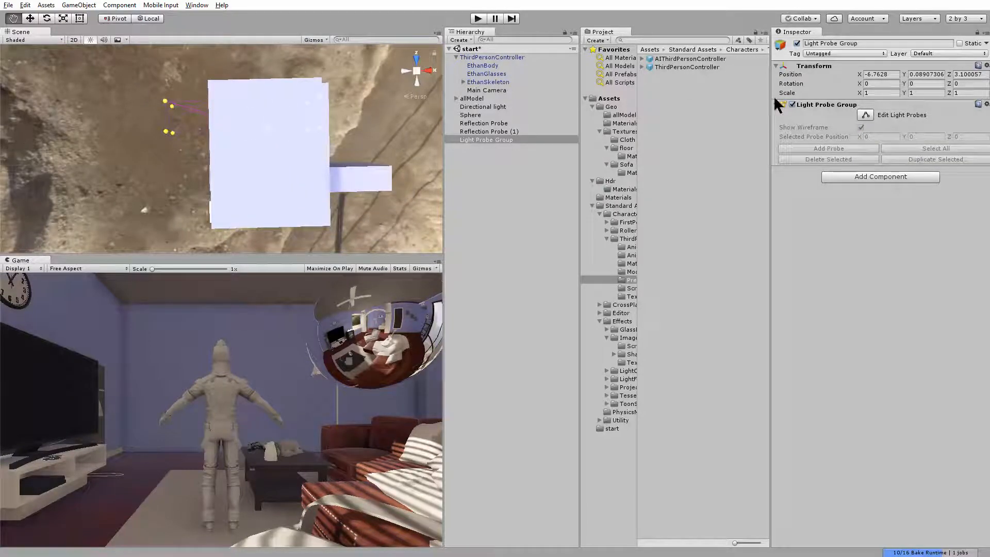
pyautogui.click(865, 115)
pyautogui.moveTo(269, 153); pyautogui.dragTo(273, 137, button='middle')
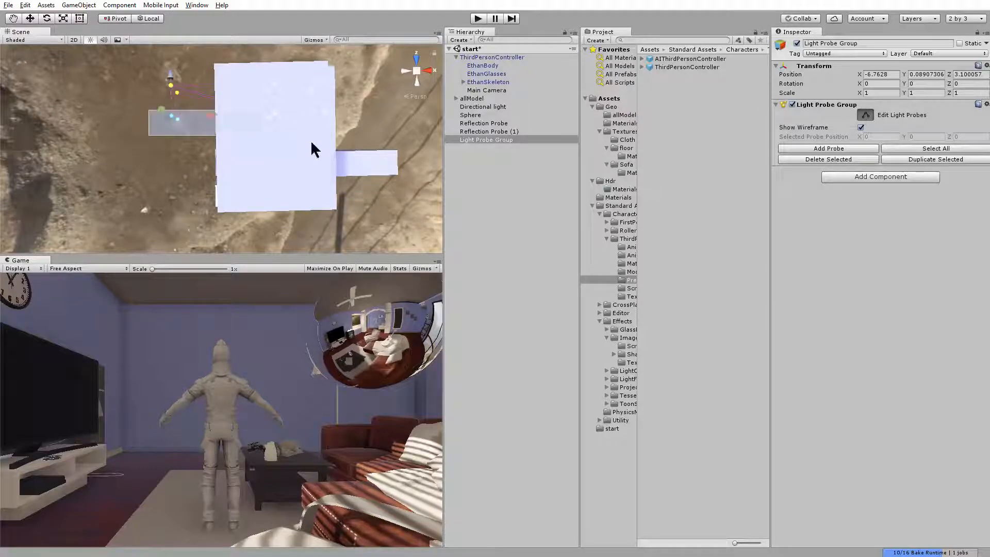
pyautogui.moveTo(311, 143); pyautogui.dragTo(397, 157)
pyautogui.scroll(-5, 398, 157)
pyautogui.keyDown('alt'); pyautogui.moveTo(216, 121); pyautogui.dragTo(170, 134); pyautogui.keyUp('alt')
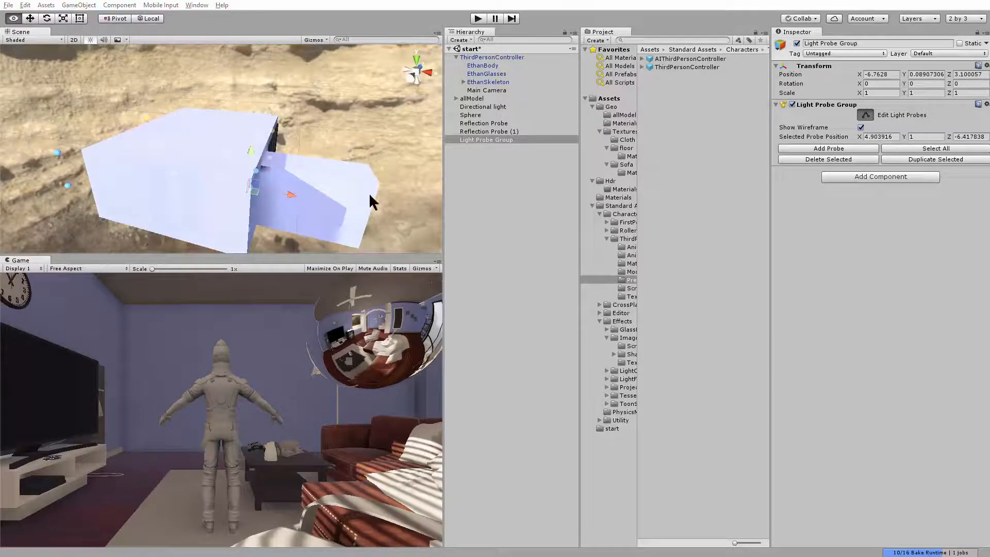
# Select the positive X side's probes and pull them back inward to X 3.223499
pyautogui.keyDown('alt'); pyautogui.moveTo(369, 195); pyautogui.dragTo(283, 273); pyautogui.keyUp('alt')
pyautogui.moveTo(318, 89); pyautogui.dragTo(224, 230)
pyautogui.keyDown('alt'); pyautogui.moveTo(235, 206); pyautogui.dragTo(262, 220); pyautogui.keyUp('alt')
pyautogui.moveTo(287, 121); pyautogui.dragTo(265, 122)
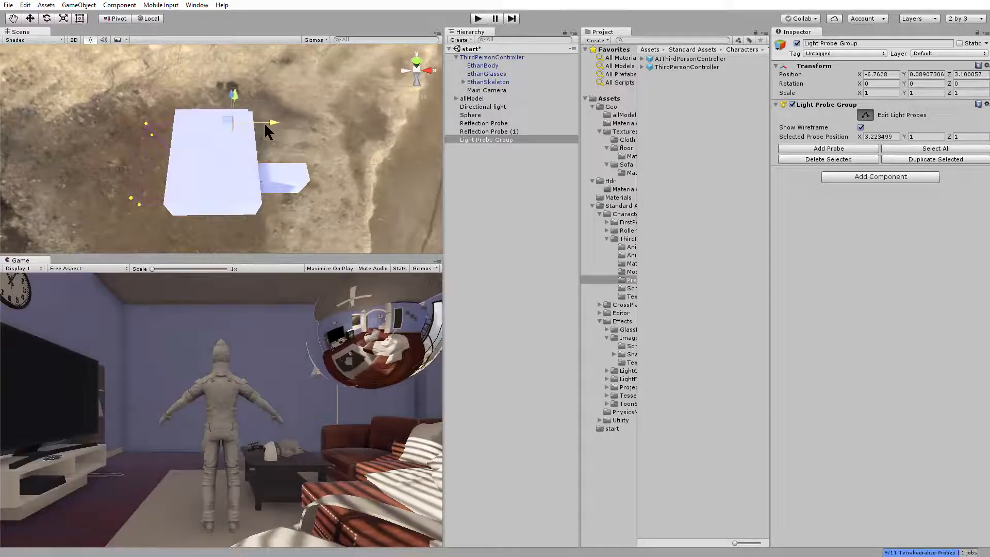
# Enter play mode, run the character to the blinds-covered window, and select EthanBody to examine which light probes affect it
pyautogui.scroll(5, 206, 170)
pyautogui.keyDown('alt'); pyautogui.moveTo(201, 175); pyautogui.dragTo(303, 117); pyautogui.keyUp('alt')
pyautogui.scroll(3, 303, 118)
pyautogui.moveTo(294, 127); pyautogui.dragTo(262, 198, button='middle')
pyautogui.keyDown('alt'); pyautogui.moveTo(262, 198); pyautogui.dragTo(319, 160); pyautogui.keyUp('alt')
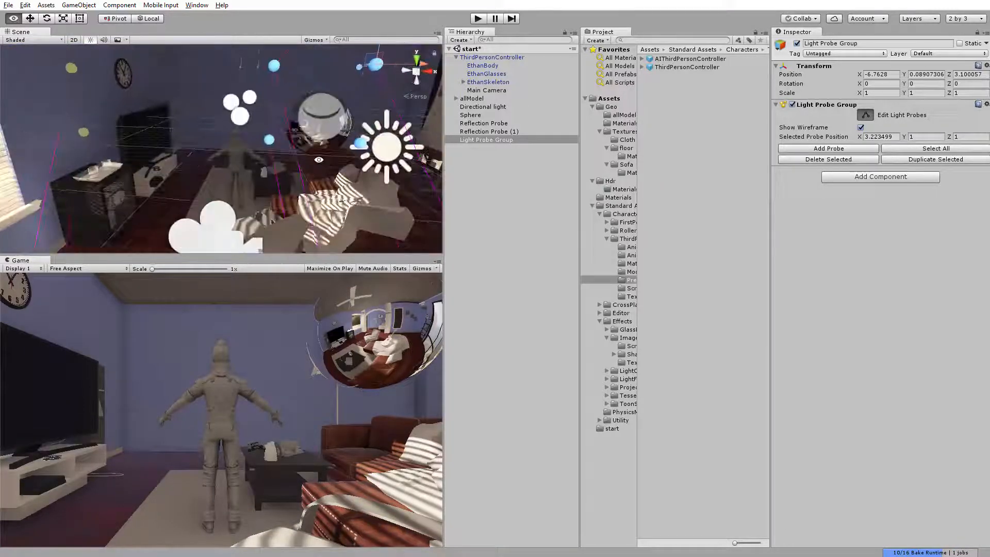
pyautogui.click(482, 17)
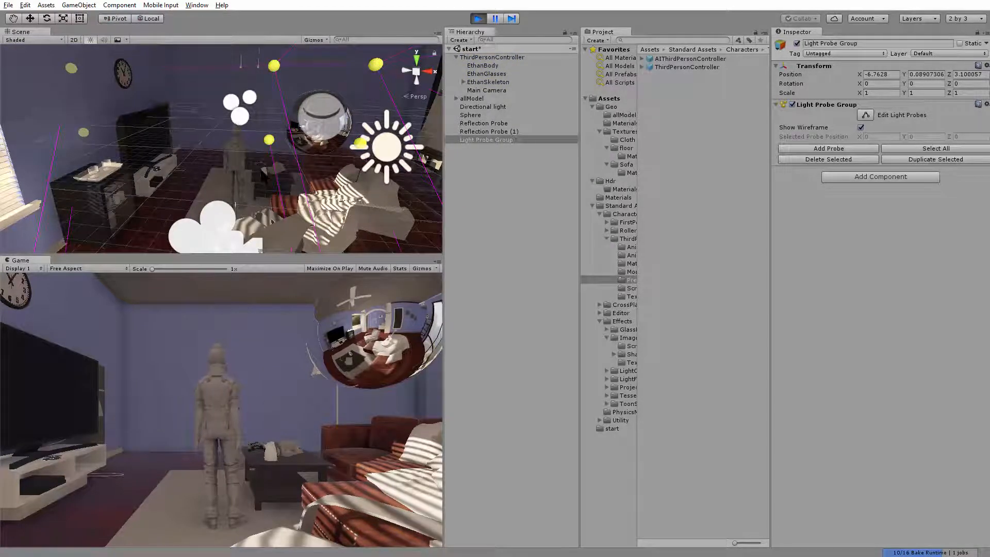
pyautogui.click(232, 172)
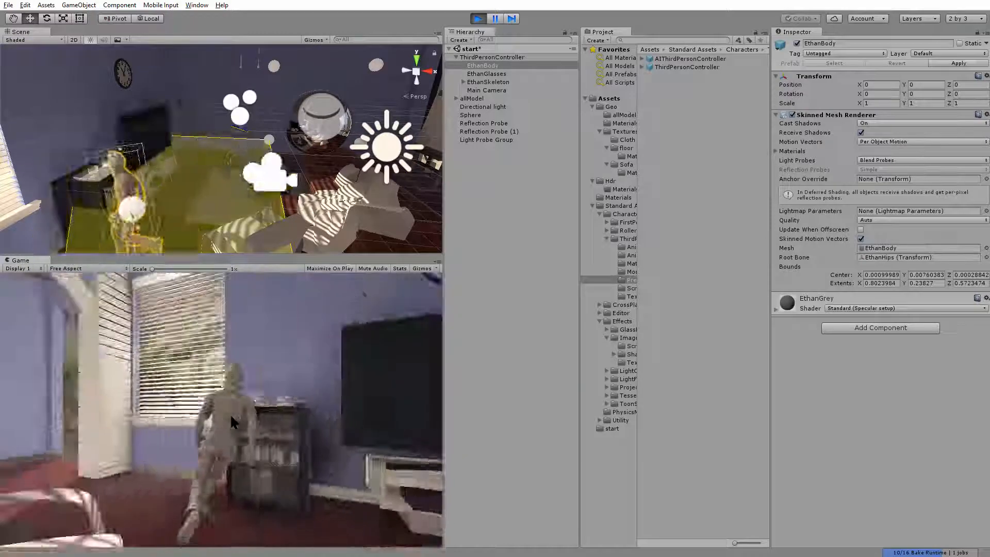
pyautogui.scroll(-5, 147, 177)
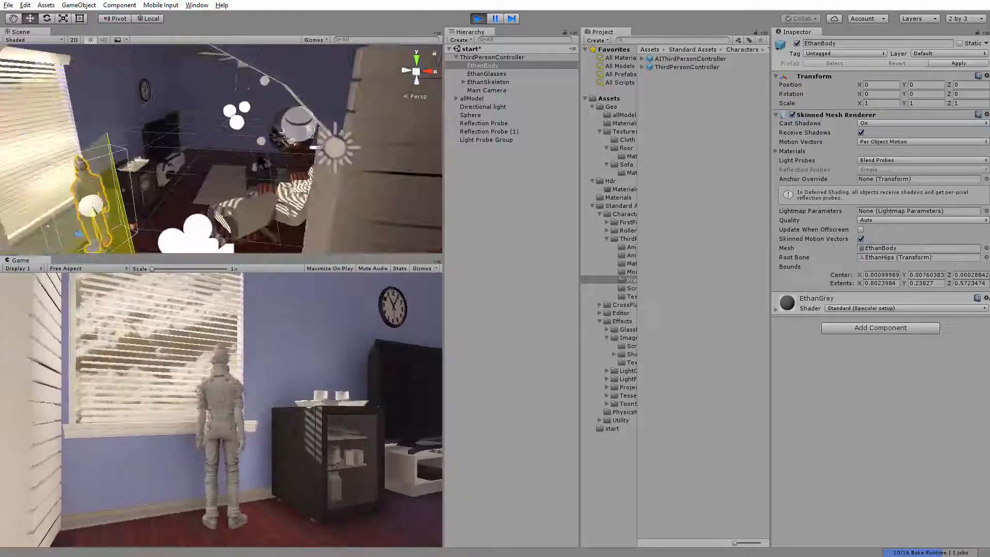
# Examine from outside the house the probe volume linked to the character at the window, and exit play mode
pyautogui.keyDown('alt'); pyautogui.moveTo(147, 177); pyautogui.dragTo(482, 155); pyautogui.keyUp('alt')
pyautogui.moveTo(482, 154); pyautogui.dragTo(330, 160, button='middle')
pyautogui.keyDown('alt'); pyautogui.moveTo(330, 160); pyautogui.dragTo(256, 110); pyautogui.keyUp('alt')
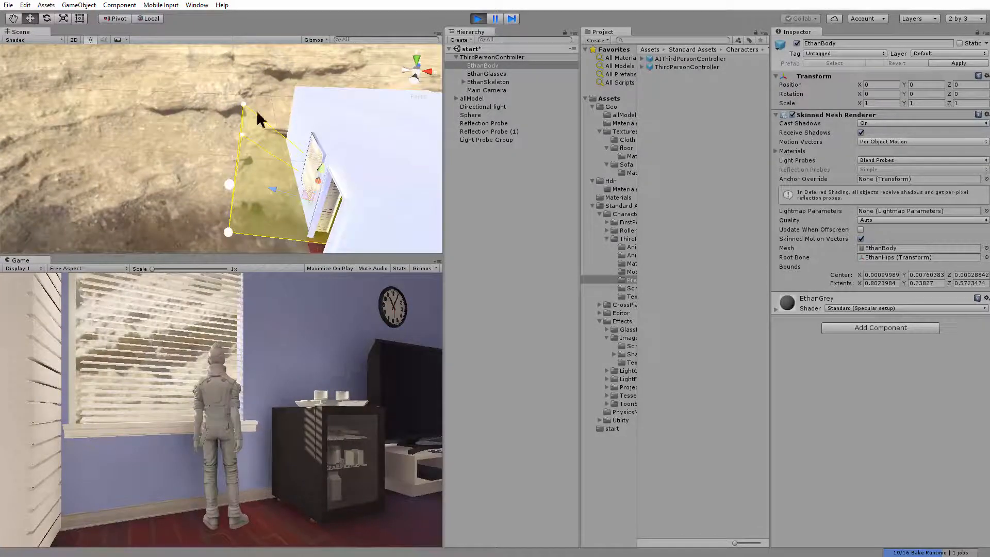
pyautogui.keyDown('alt'); pyautogui.moveTo(239, 212); pyautogui.dragTo(495, 107); pyautogui.keyUp('alt')
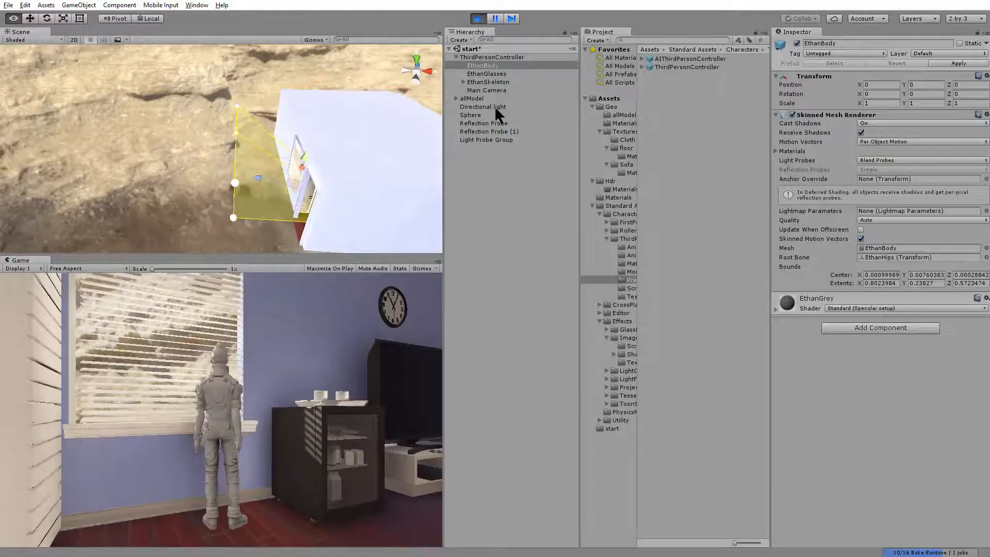
pyautogui.click(478, 18)
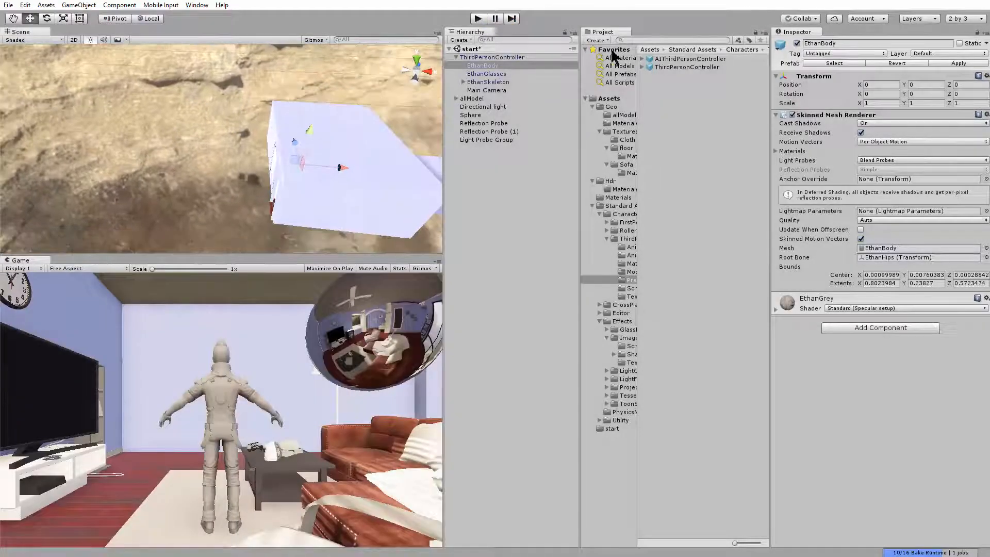
# Edit the Light Probe Group again and move its negative X side's probes inward to X -3.224686
pyautogui.click(488, 139)
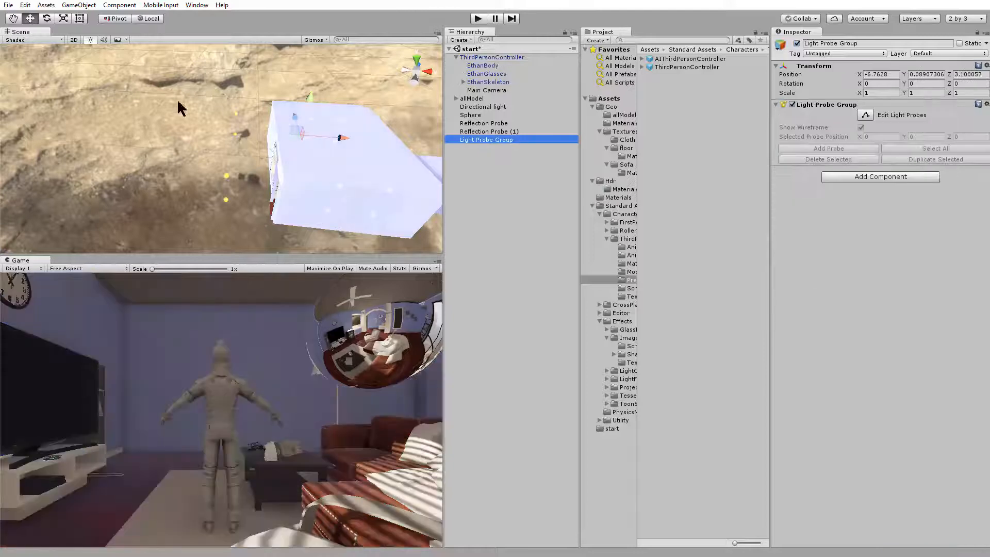
pyautogui.click(249, 192)
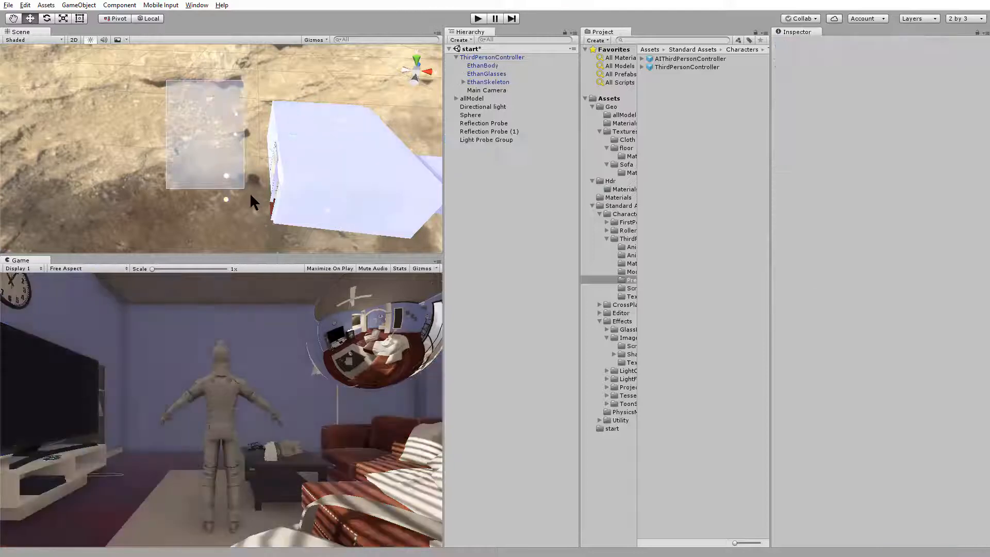
pyautogui.click(503, 138)
pyautogui.click(866, 115)
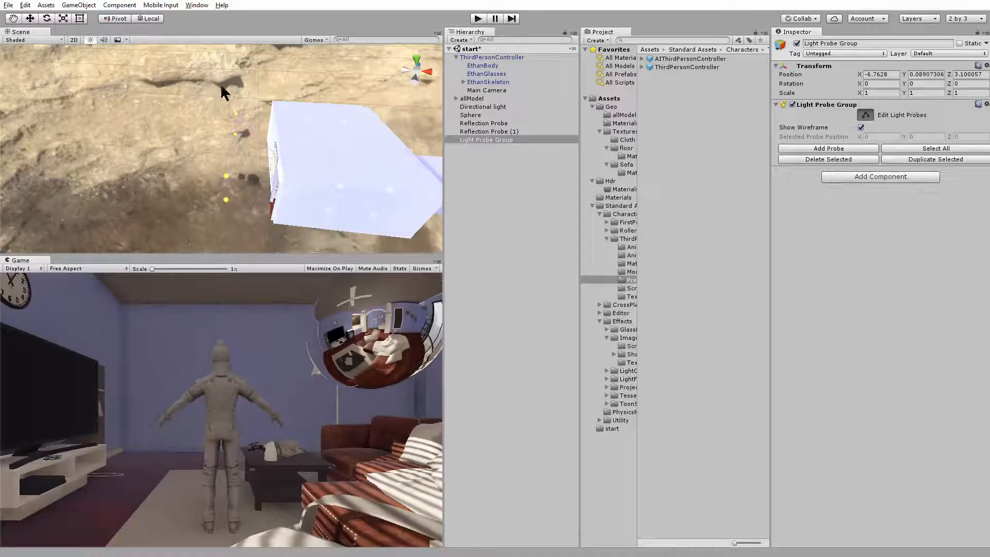
pyautogui.moveTo(221, 85); pyautogui.dragTo(265, 213)
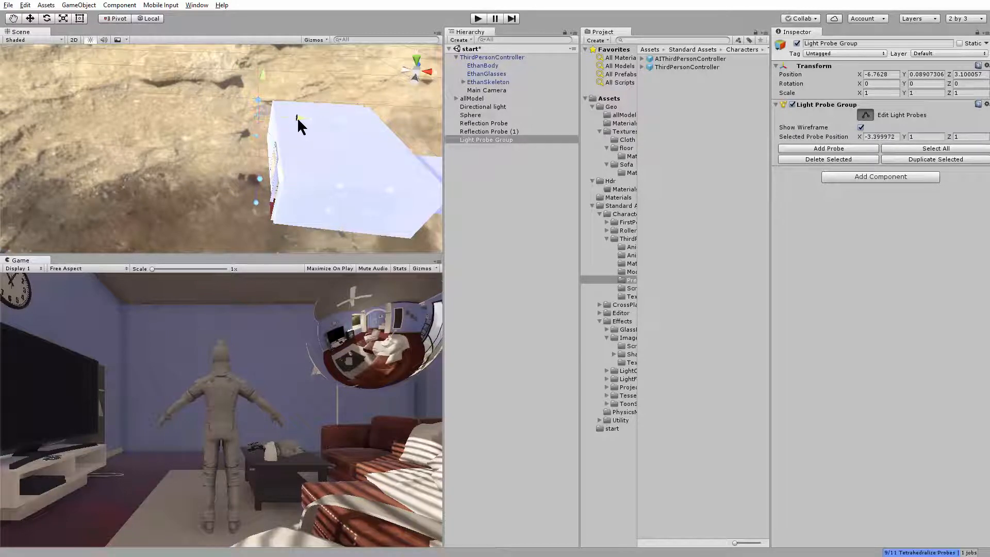
pyautogui.moveTo(298, 119); pyautogui.dragTo(311, 116)
# Enter play mode and run the character past the TV and the blinds-covered window to check its probe lighting
pyautogui.click(478, 19)
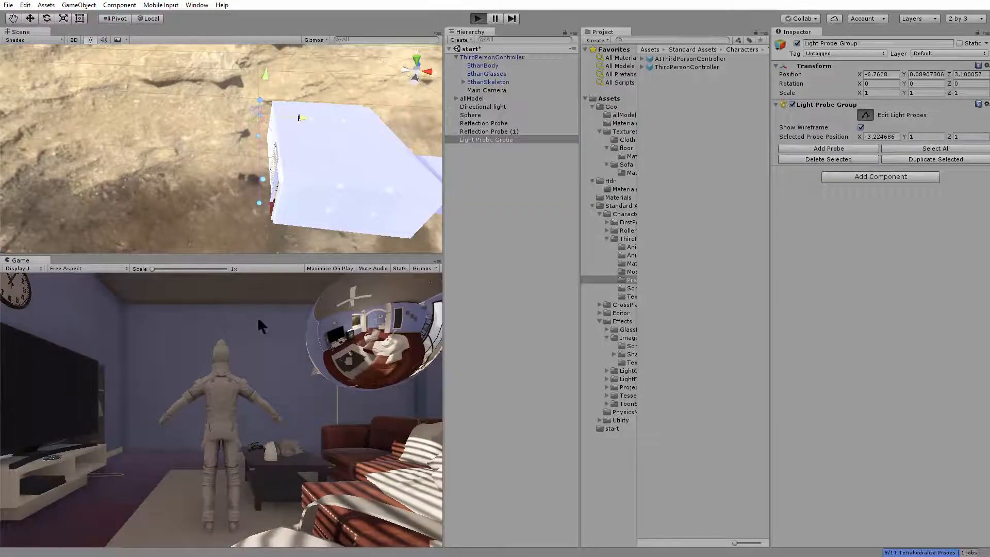
pyautogui.press('a')
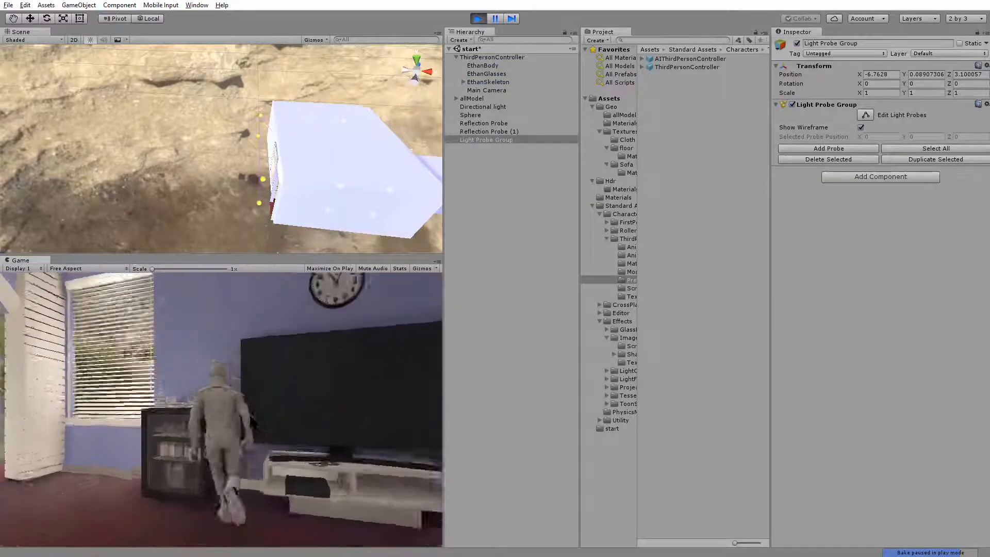
pyautogui.keyDown('alt'); pyautogui.moveTo(339, 183); pyautogui.dragTo(172, 149); pyautogui.keyUp('alt')
pyautogui.scroll(6, 243, 209)
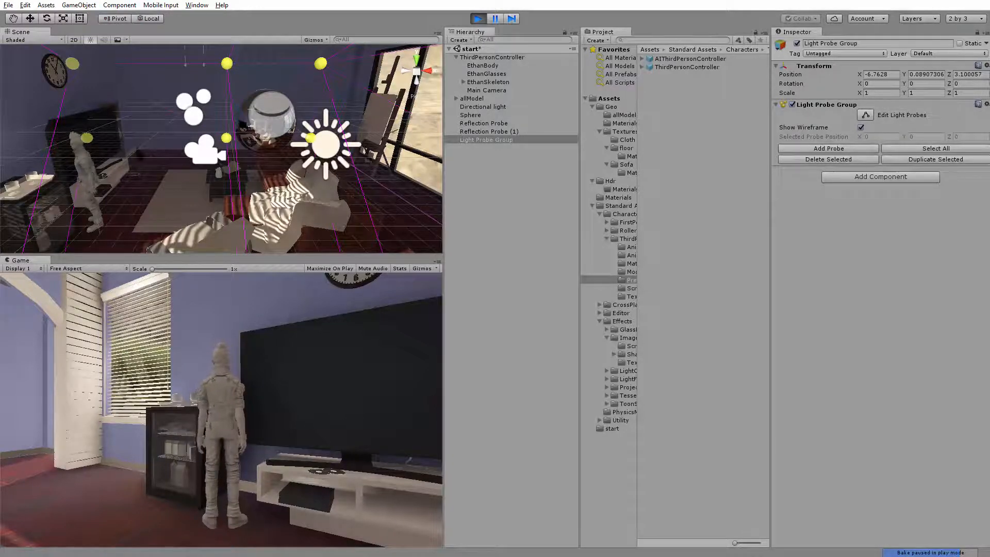
pyautogui.press('a')
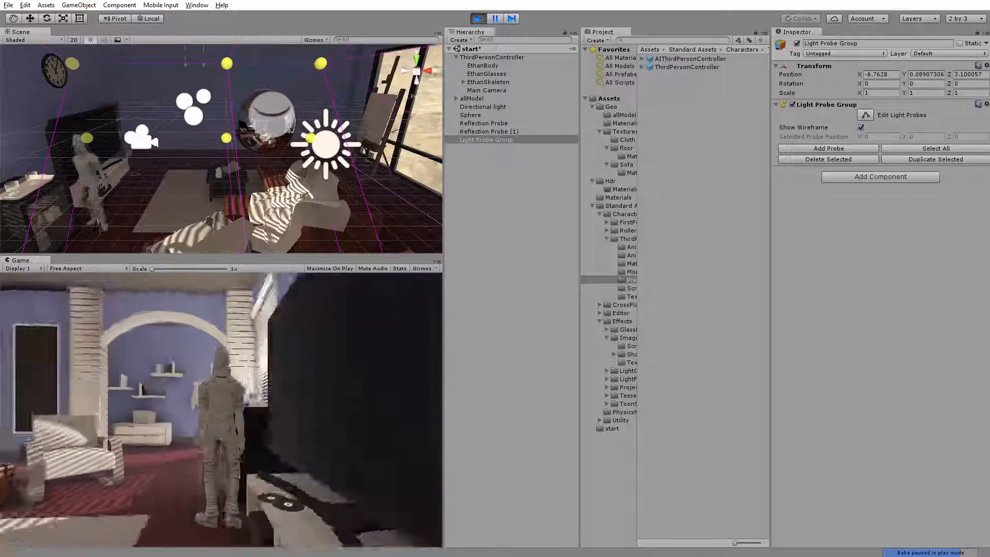
pyautogui.press('w')
pyautogui.press('d')
pyautogui.press('w')
pyautogui.press('d')
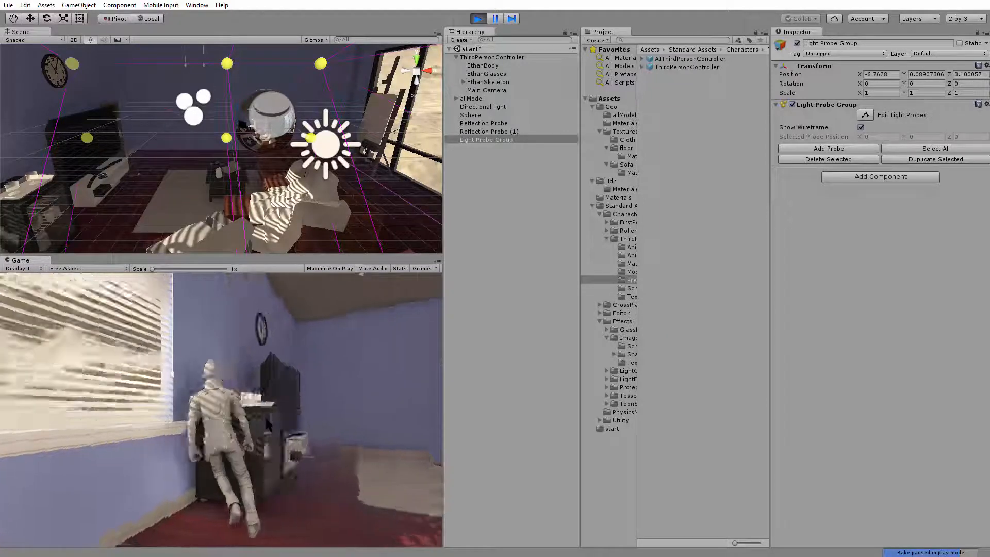
pyautogui.press('w')
pyautogui.press('a')
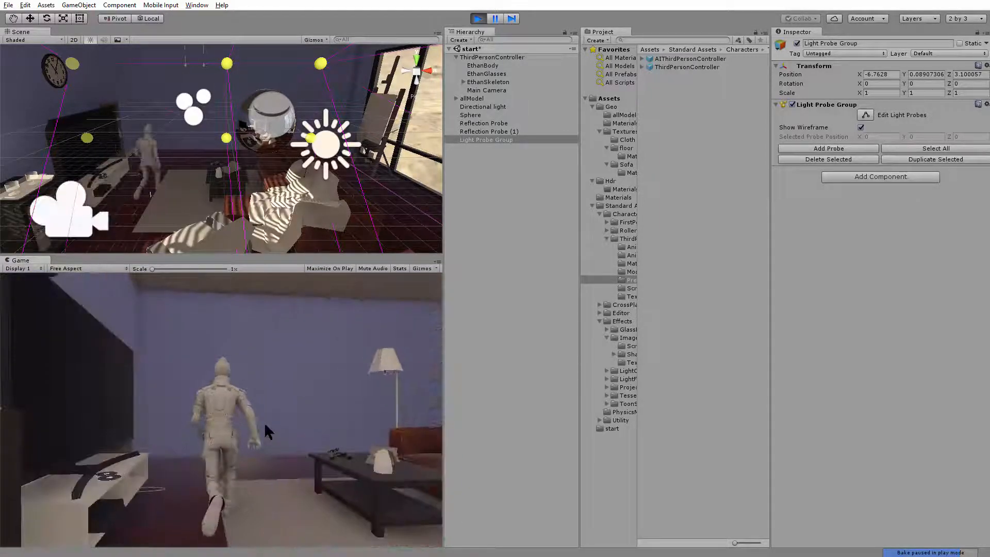
# Run the character along the plain wall between the TV and the floor lamp, examining its lighting away from the blinds
pyautogui.press('d')
pyautogui.press('a')
pyautogui.press('w')
pyautogui.press('d')
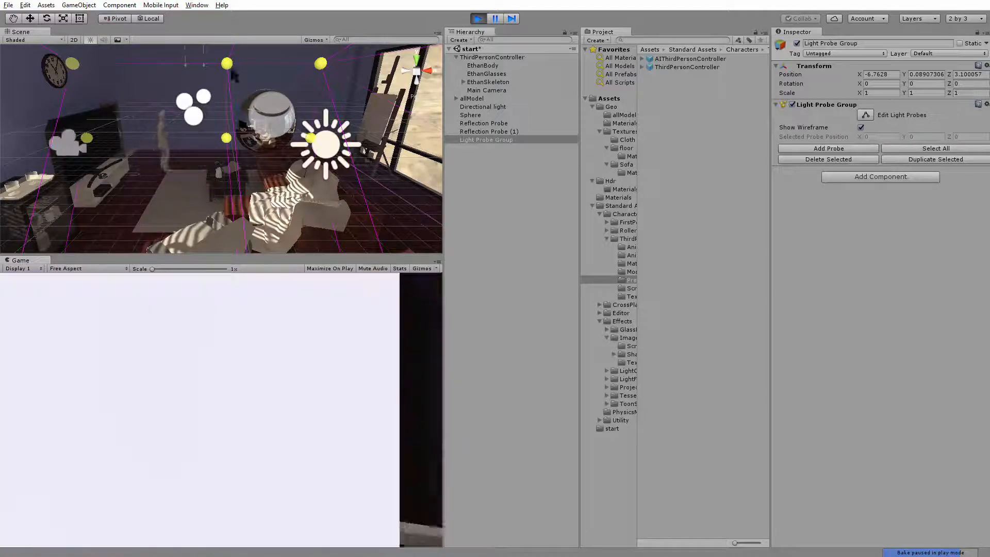
pyautogui.press('w')
pyautogui.press('a')
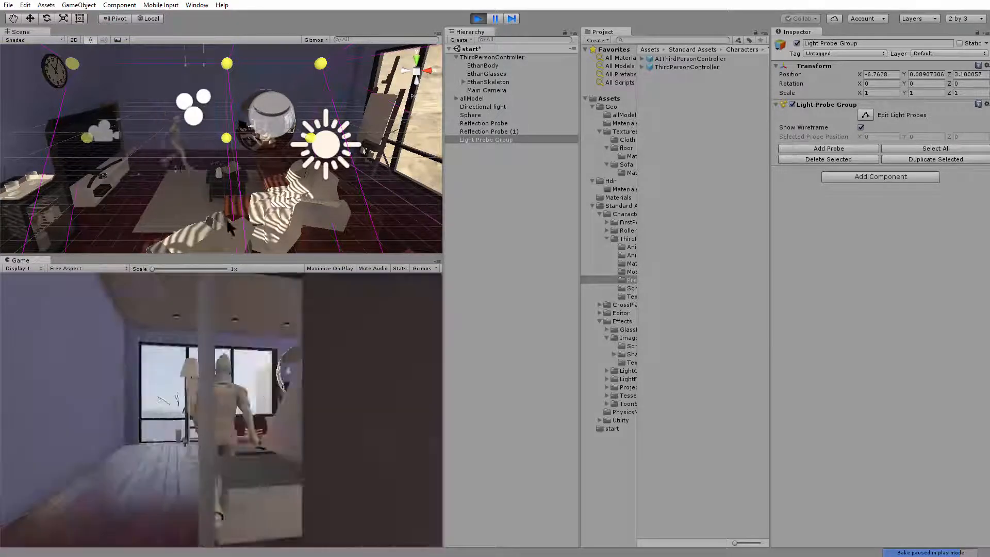
pyautogui.press('d')
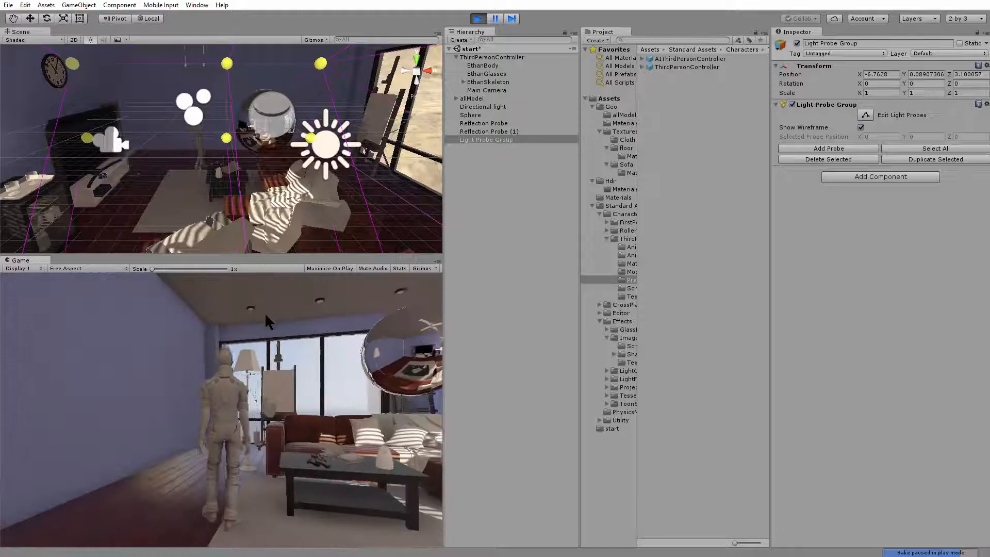
pyautogui.press('w')
pyautogui.press('w')
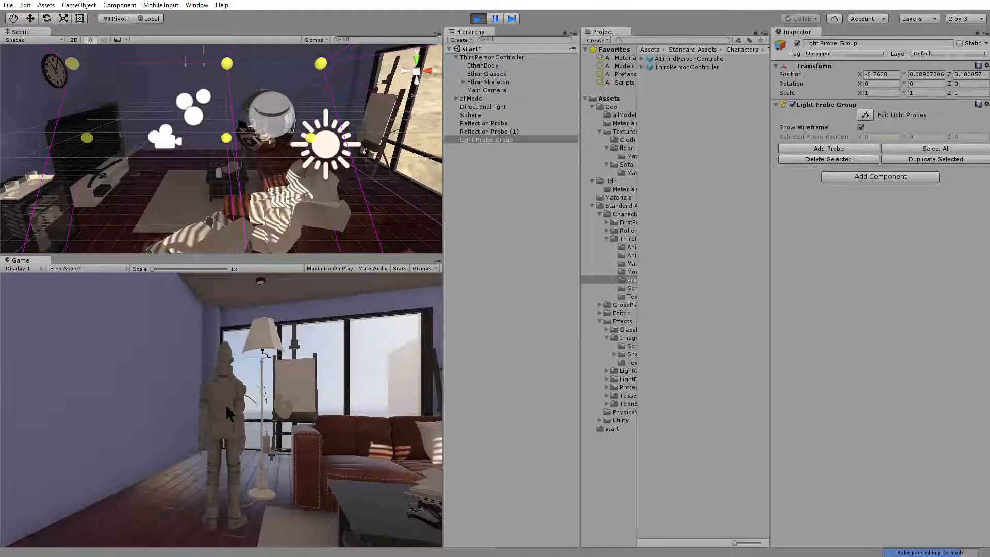
pyautogui.press('a')
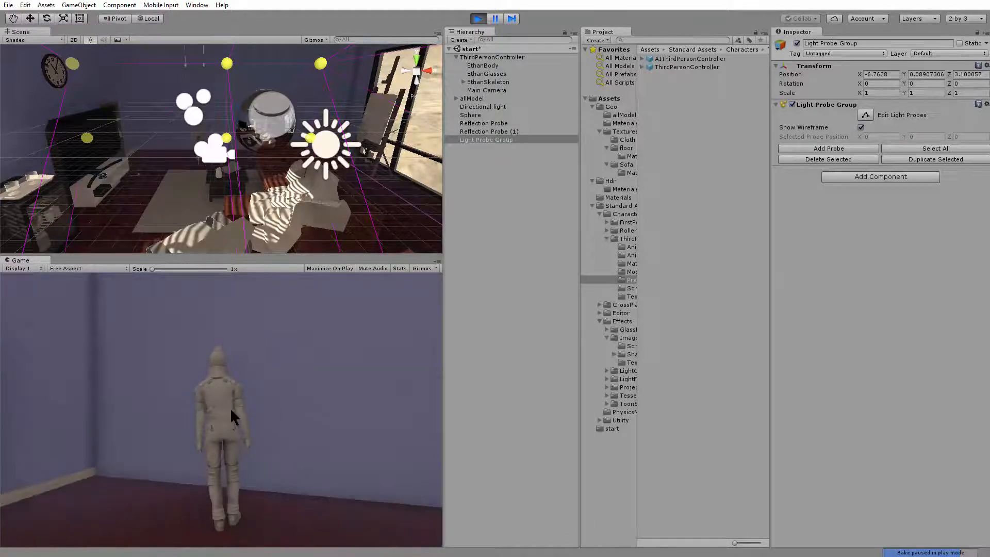
pyautogui.press('d')
pyautogui.press('w')
pyautogui.press('a')
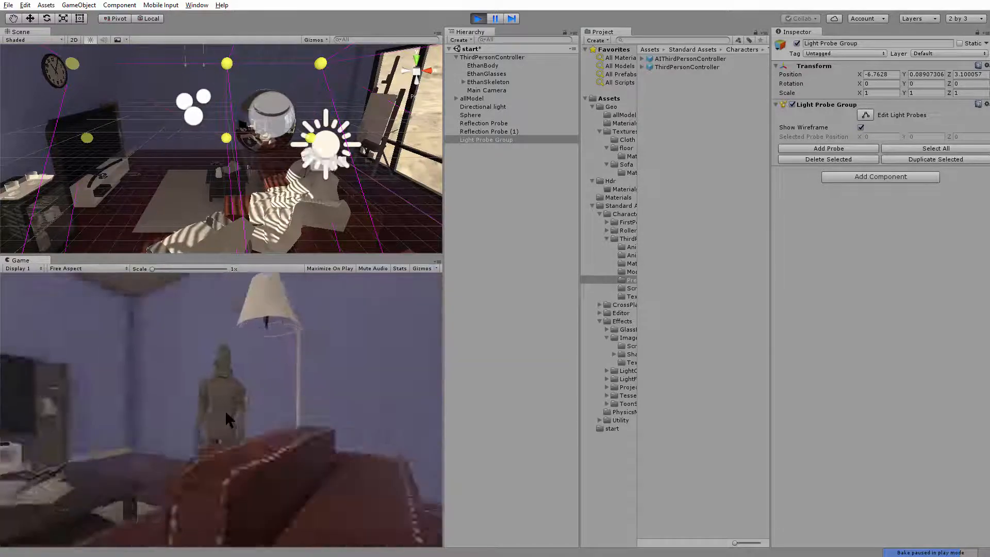
pyautogui.press('a')
pyautogui.press('w')
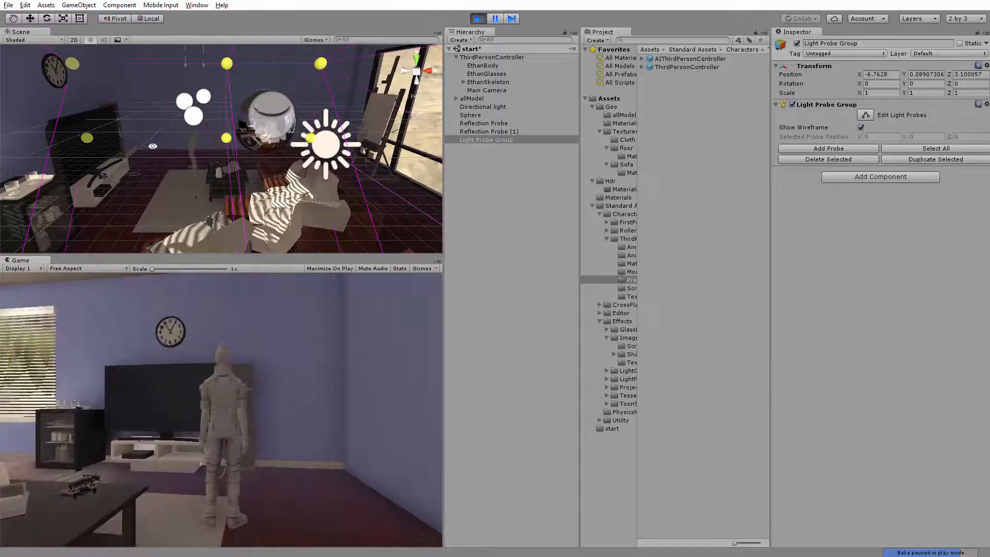
# Examine from outside and inside the house how the light probes sit relative to the room's walls
pyautogui.keyDown('alt'); pyautogui.moveTo(153, 146); pyautogui.dragTo(196, 156); pyautogui.keyUp('alt')
pyautogui.keyDown('alt'); pyautogui.moveTo(154, 170); pyautogui.dragTo(147, 144, button='right'); pyautogui.keyUp('alt')
pyautogui.keyDown('alt'); pyautogui.moveTo(147, 145); pyautogui.dragTo(118, 116); pyautogui.keyUp('alt')
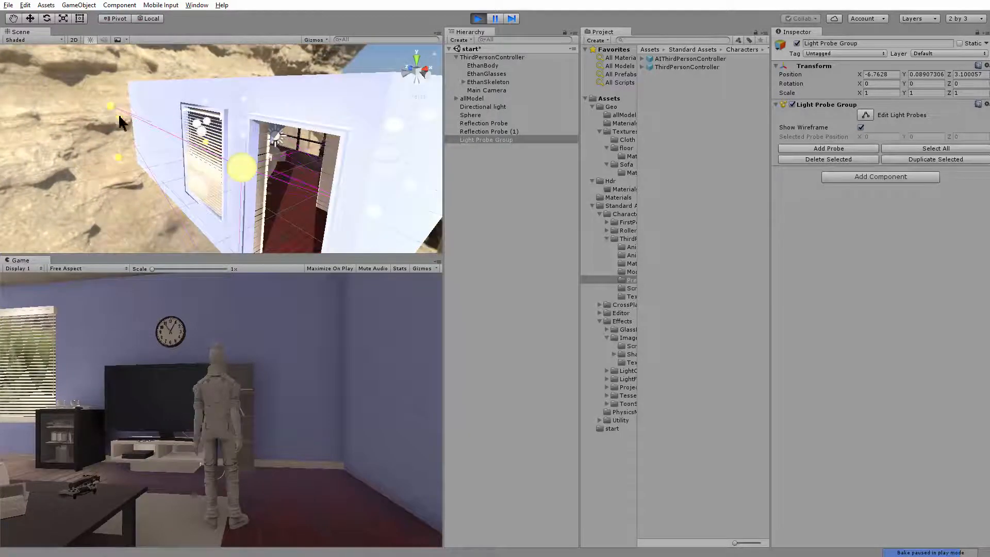
pyautogui.keyDown('alt'); pyautogui.moveTo(234, 158); pyautogui.dragTo(227, 178); pyautogui.keyUp('alt')
pyautogui.keyDown('alt'); pyautogui.moveTo(155, 150); pyautogui.dragTo(71, 117); pyautogui.keyUp('alt')
pyautogui.scroll(10, 288, 184)
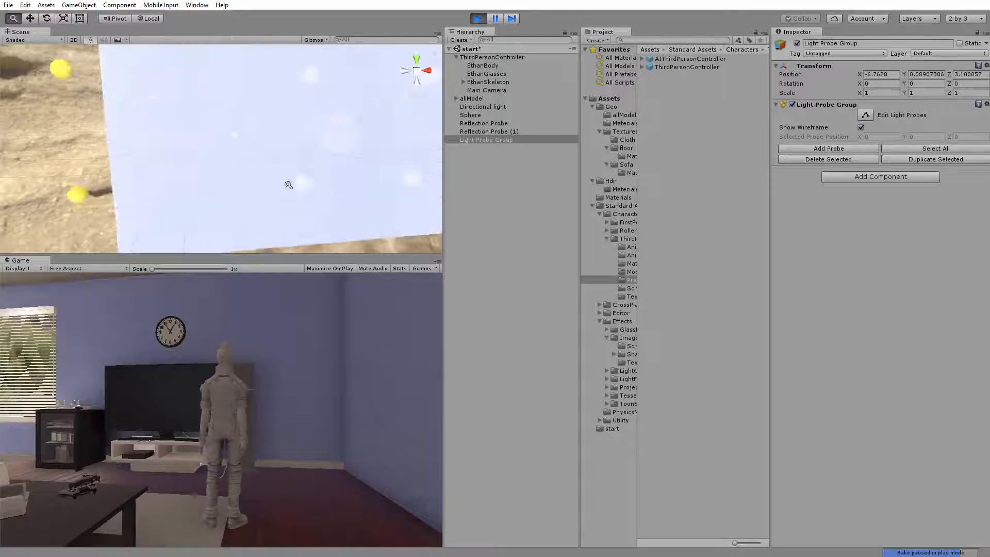
pyautogui.scroll(2, 223, 189)
pyautogui.scroll(-8, 223, 189)
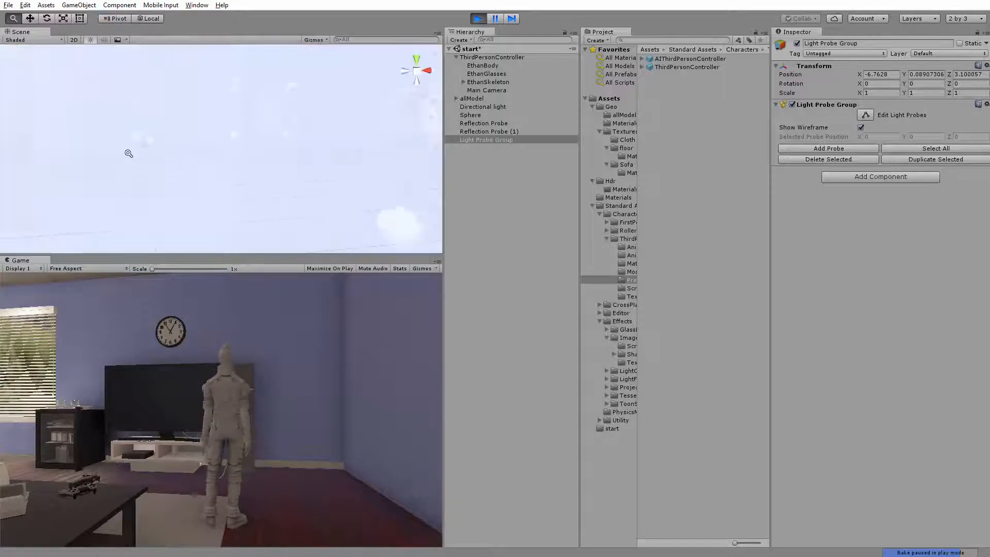
pyautogui.keyDown('alt'); pyautogui.moveTo(128, 150); pyautogui.dragTo(132, 145); pyautogui.keyUp('alt')
pyautogui.scroll(-5, 154, 150)
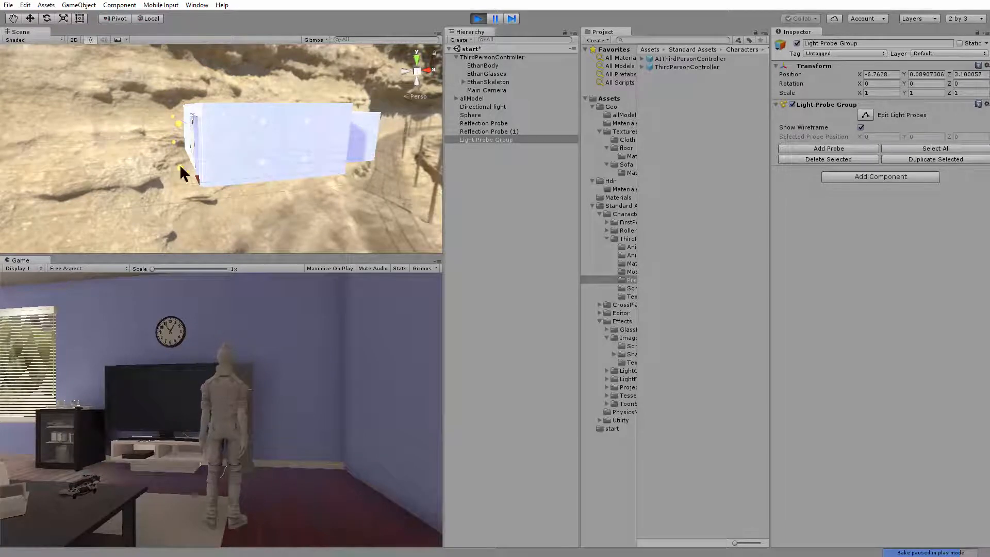
pyautogui.keyDown('alt'); pyautogui.moveTo(223, 170); pyautogui.dragTo(151, 101); pyautogui.keyUp('alt')
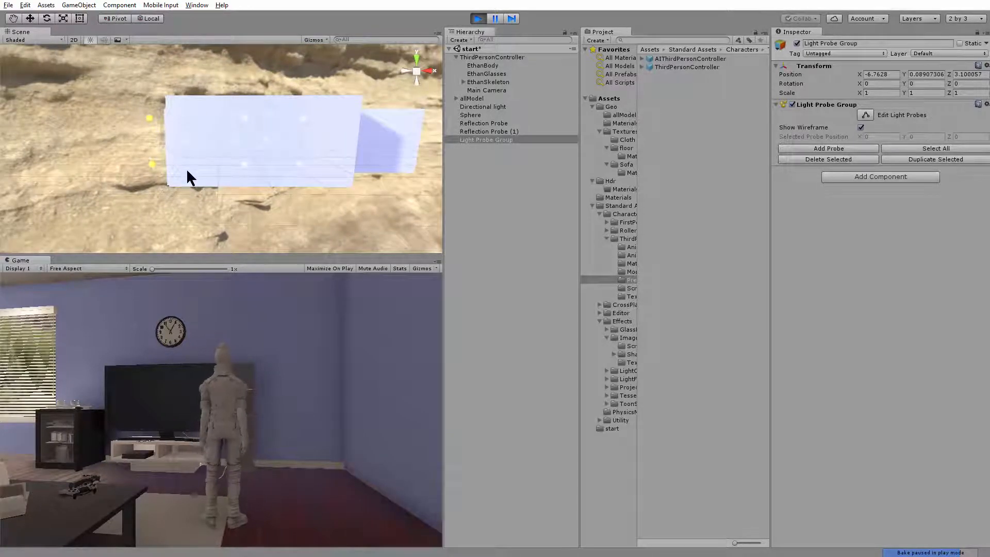
pyautogui.moveTo(217, 109)
pyautogui.keyDown('alt'); pyautogui.mouseDown()
pyautogui.moveTo(225, 145)
pyautogui.moveTo(236, 134)
pyautogui.moveTo(214, 122)
pyautogui.mouseUp(); pyautogui.keyUp('alt')
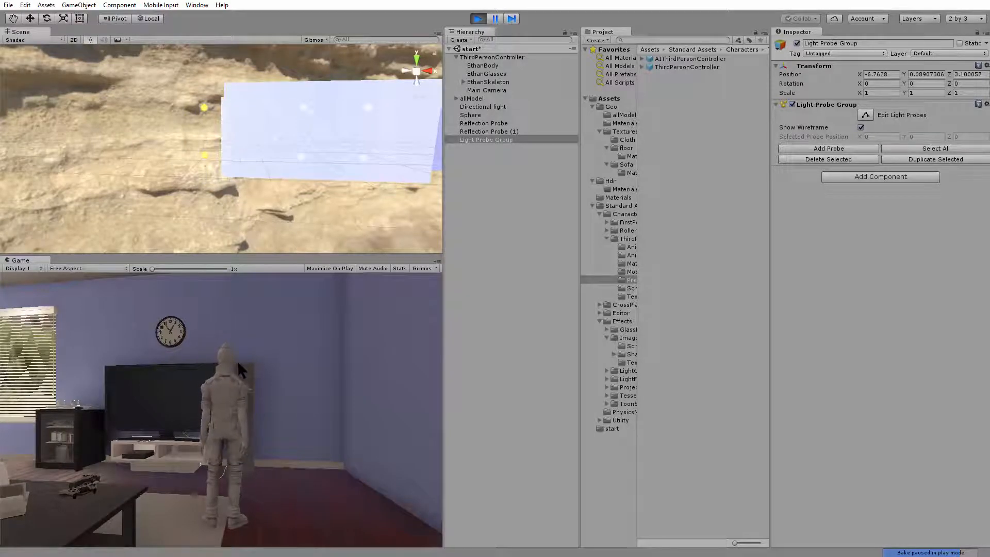
pyautogui.keyDown('alt'); pyautogui.moveTo(274, 135); pyautogui.dragTo(327, 128, button='right'); pyautogui.keyUp('alt')
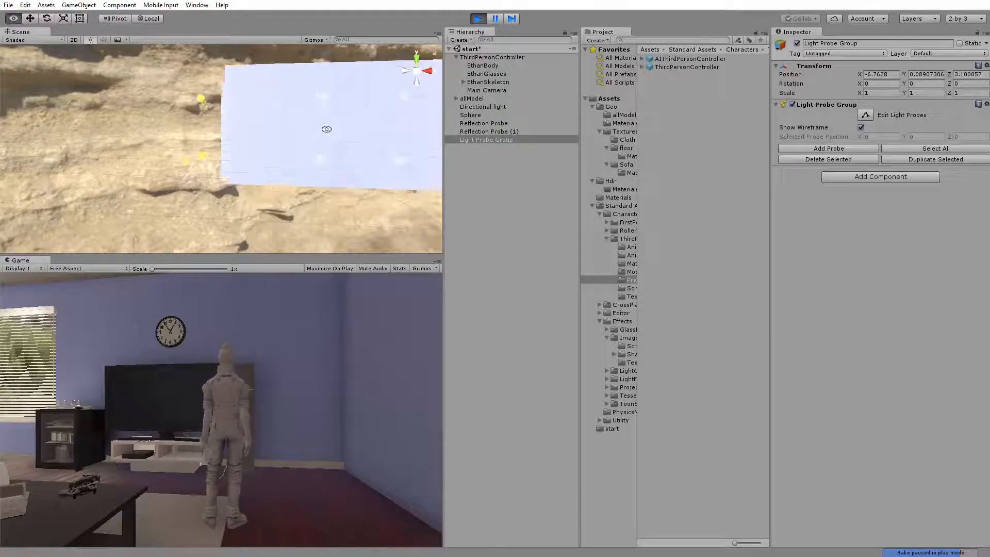
pyautogui.keyDown('alt'); pyautogui.moveTo(327, 129); pyautogui.dragTo(256, 127, button='middle'); pyautogui.keyUp('alt')
pyautogui.moveTo(200, 83); pyautogui.dragTo(306, 185)
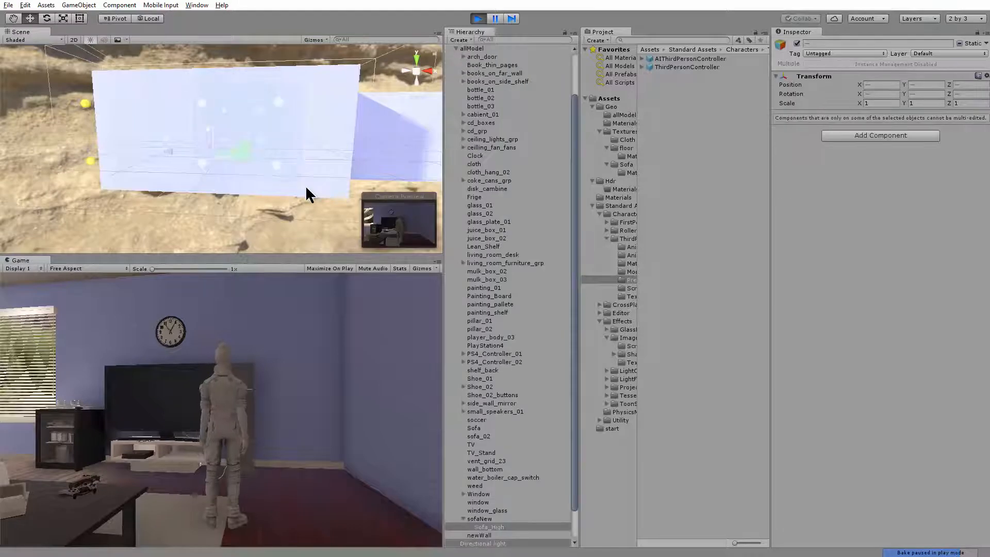
pyautogui.keyDown('alt'); pyautogui.moveTo(209, 130); pyautogui.dragTo(310, 157, button='right'); pyautogui.keyUp('alt')
pyautogui.keyDown('alt'); pyautogui.moveTo(227, 155); pyautogui.dragTo(270, 133); pyautogui.keyUp('alt')
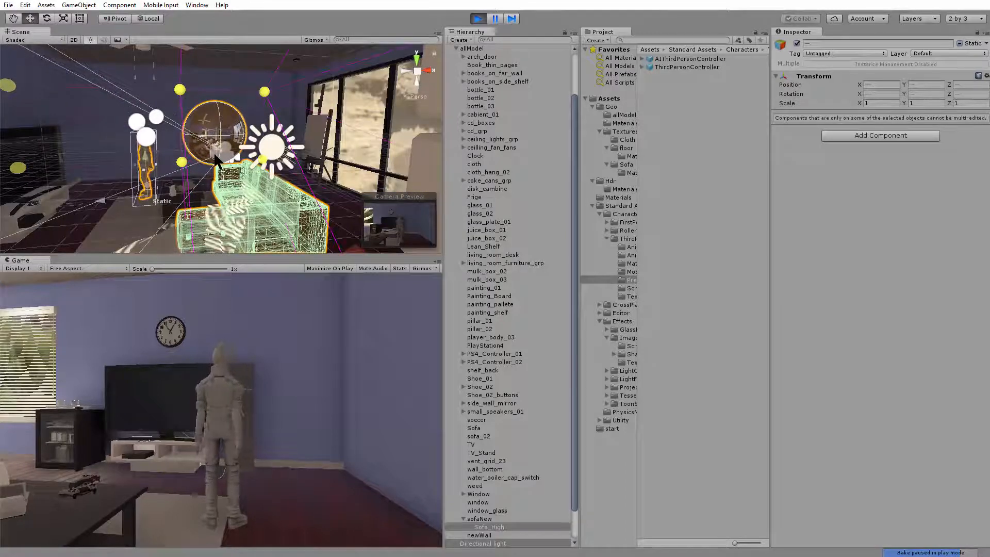
# Run the character back and forth between the TV wall and the floor lamp to compare its lighting, and exit play mode
pyautogui.click(251, 375)
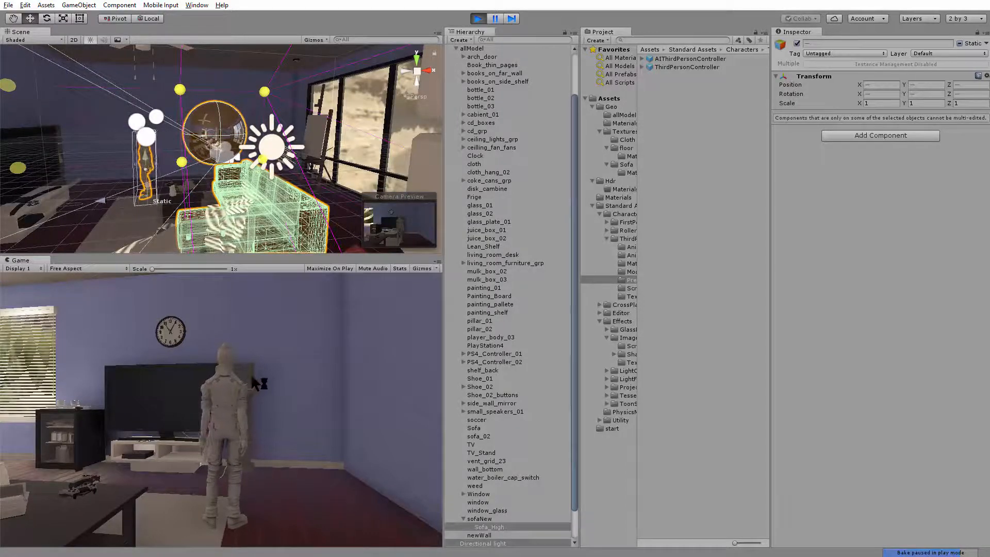
pyautogui.press('d')
pyautogui.press('w')
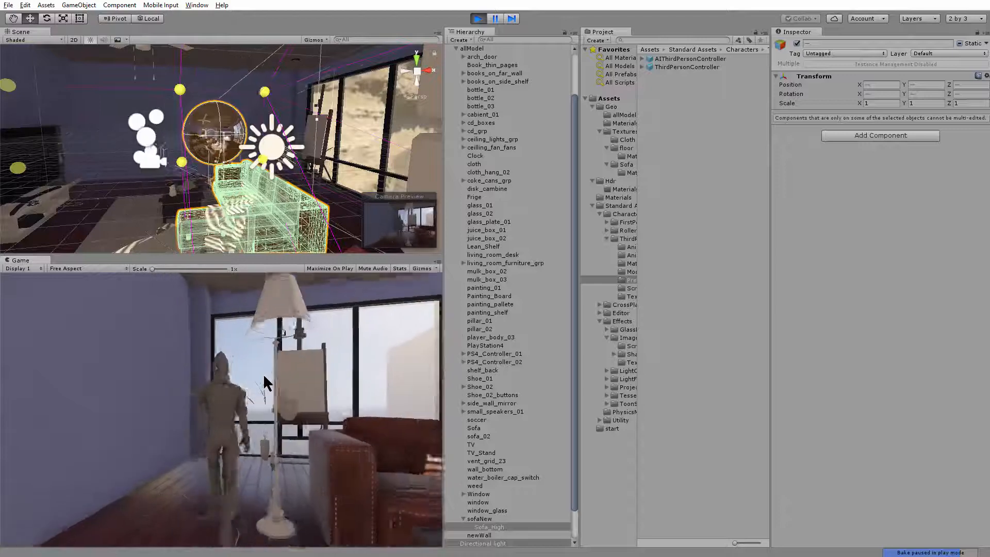
pyautogui.press('d')
pyautogui.press('w')
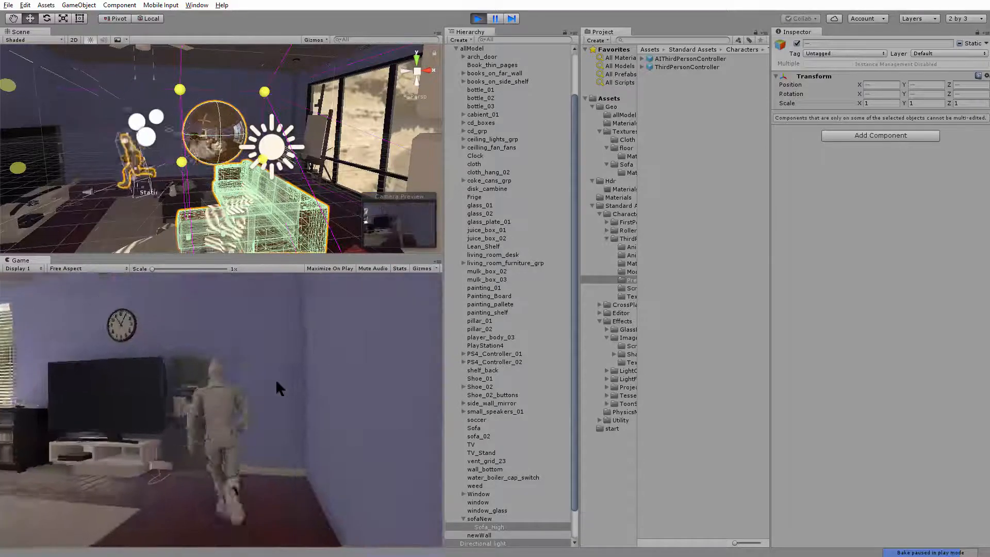
pyautogui.press('d')
pyautogui.press('w')
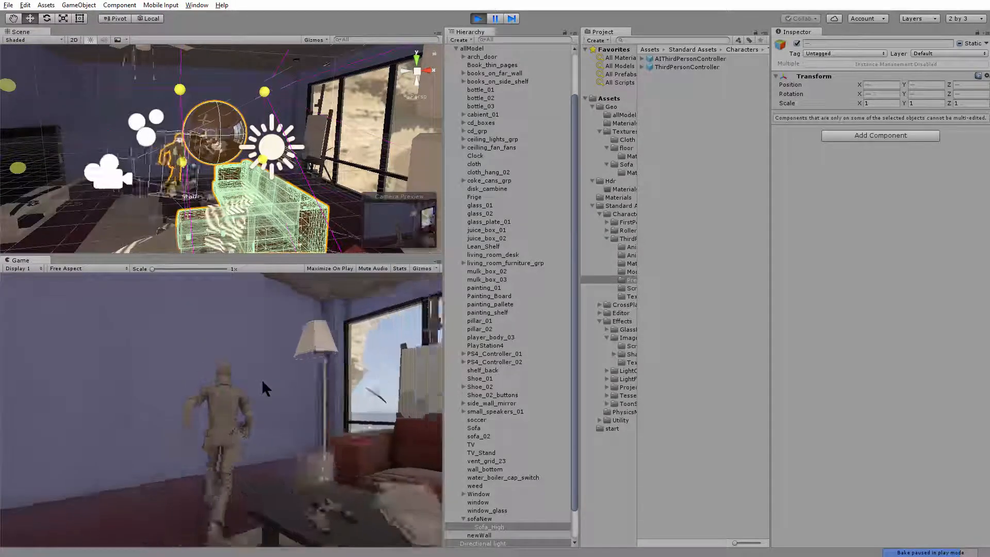
pyautogui.press('d')
pyautogui.click(479, 19)
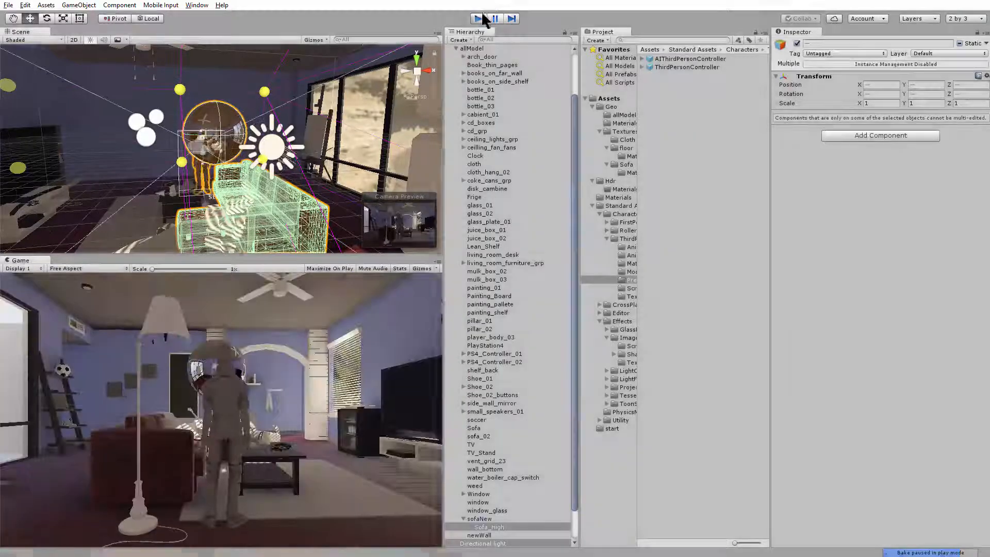
# Clear the multi-object selection, collapse the allModel hierarchy and select the Light Probe Group again
pyautogui.keyDown('alt'); pyautogui.moveTo(217, 144); pyautogui.dragTo(278, 155); pyautogui.keyUp('alt')
pyautogui.keyDown('alt'); pyautogui.moveTo(279, 155); pyautogui.dragTo(103, 160, button='right'); pyautogui.keyUp('alt')
pyautogui.keyDown('alt'); pyautogui.moveTo(103, 159); pyautogui.dragTo(275, 211); pyautogui.keyUp('alt')
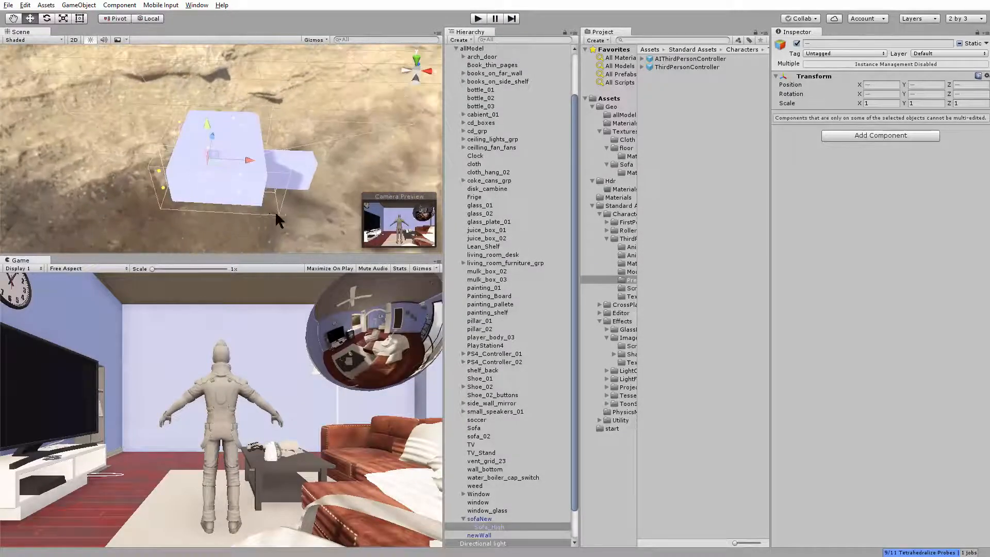
pyautogui.click(275, 211)
pyautogui.keyDown('alt'); pyautogui.moveTo(227, 160); pyautogui.dragTo(248, 162); pyautogui.keyUp('alt')
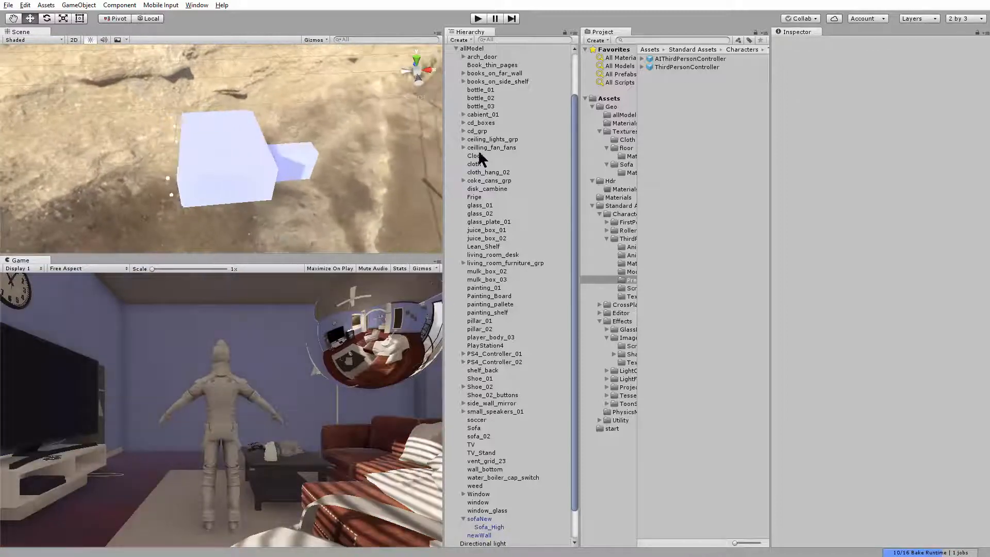
pyautogui.click(456, 50)
pyautogui.click(486, 140)
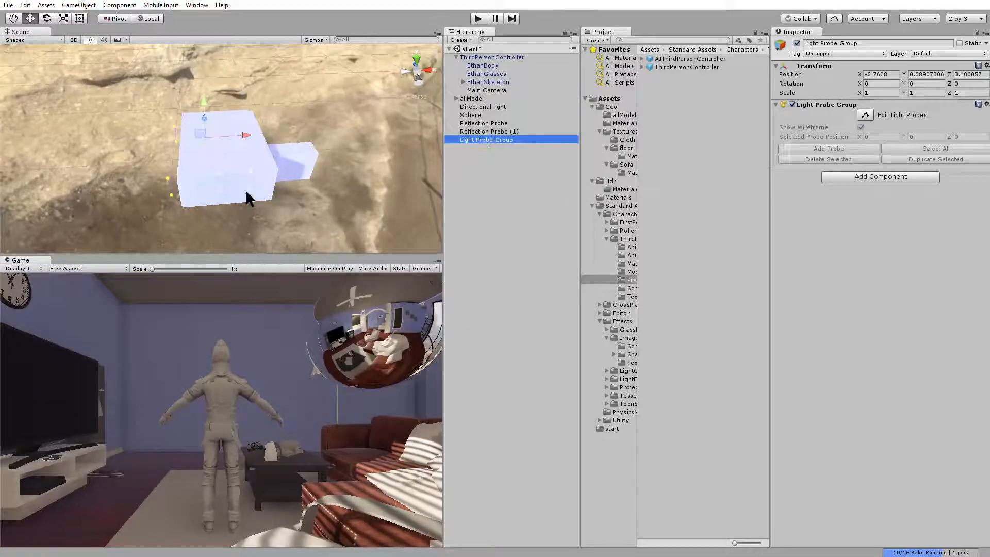
pyautogui.keyDown('alt'); pyautogui.moveTo(247, 191); pyautogui.dragTo(304, 216); pyautogui.keyUp('alt')
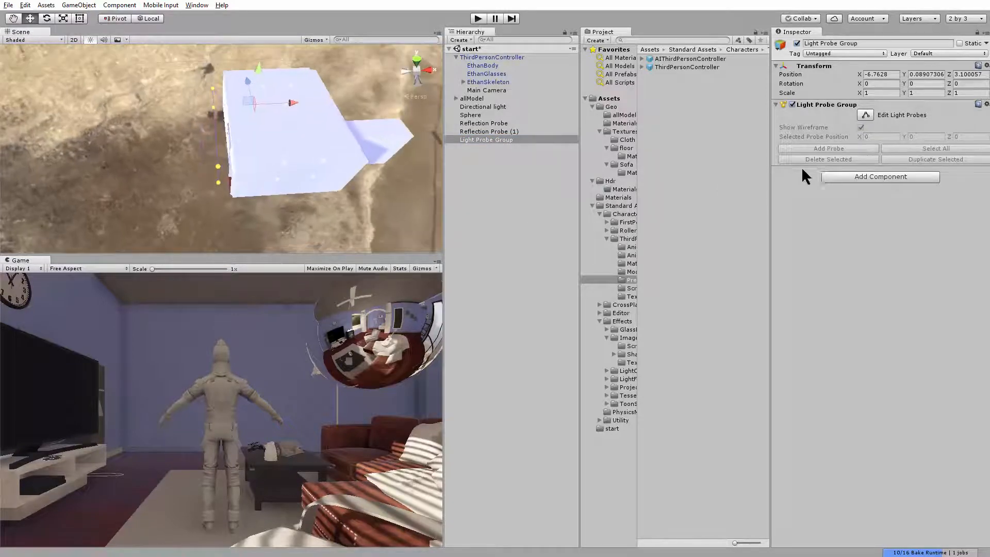
# Edit the light probes and move the negative X side's probes further inward to X -1.900641
pyautogui.click(867, 115)
pyautogui.scroll(-4, 258, 134)
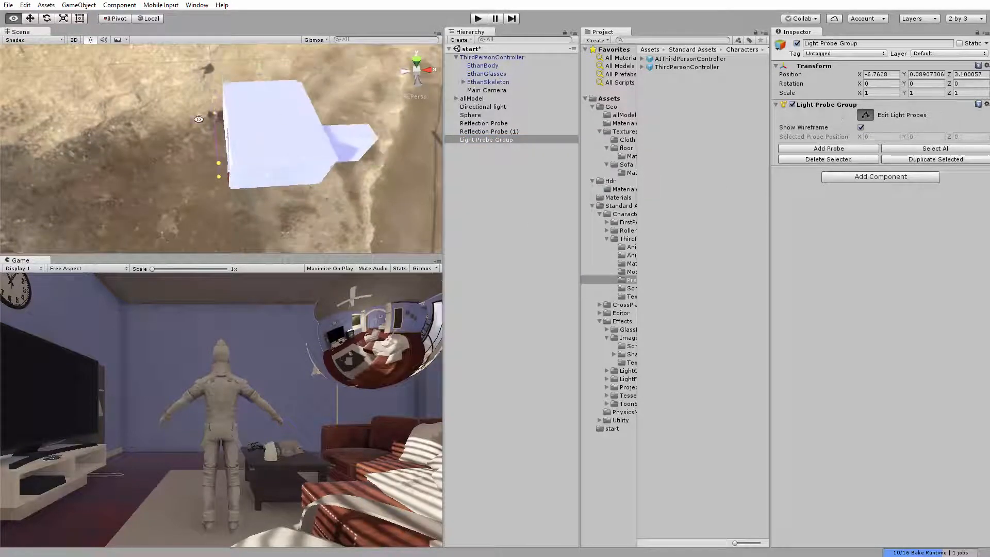
pyautogui.keyDown('alt'); pyautogui.moveTo(248, 129); pyautogui.dragTo(240, 124); pyautogui.keyUp('alt')
pyautogui.moveTo(180, 82); pyautogui.dragTo(236, 191)
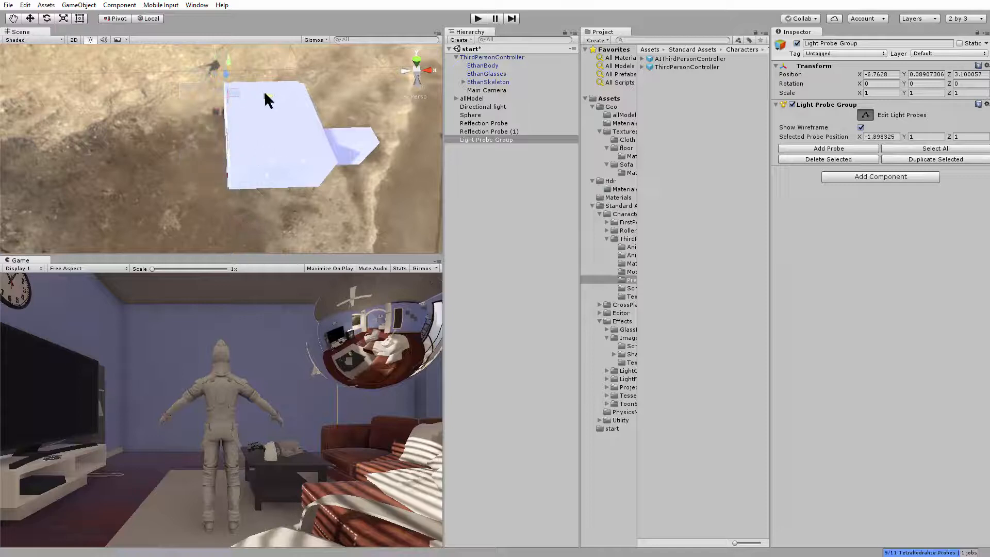
pyautogui.moveTo(265, 93); pyautogui.dragTo(264, 92)
pyautogui.keyDown('alt'); pyautogui.moveTo(244, 140); pyautogui.dragTo(229, 144); pyautogui.keyUp('alt')
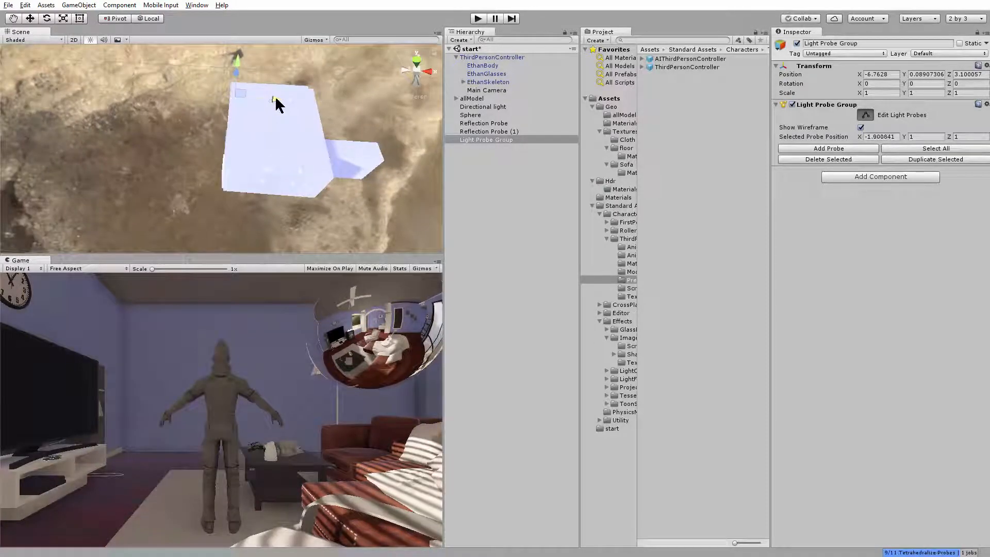
pyautogui.moveTo(276, 97)
pyautogui.mouseDown()
pyautogui.moveTo(309, 168)
pyautogui.moveTo(254, 84)
pyautogui.moveTo(280, 104)
pyautogui.mouseUp()
pyautogui.press('q')
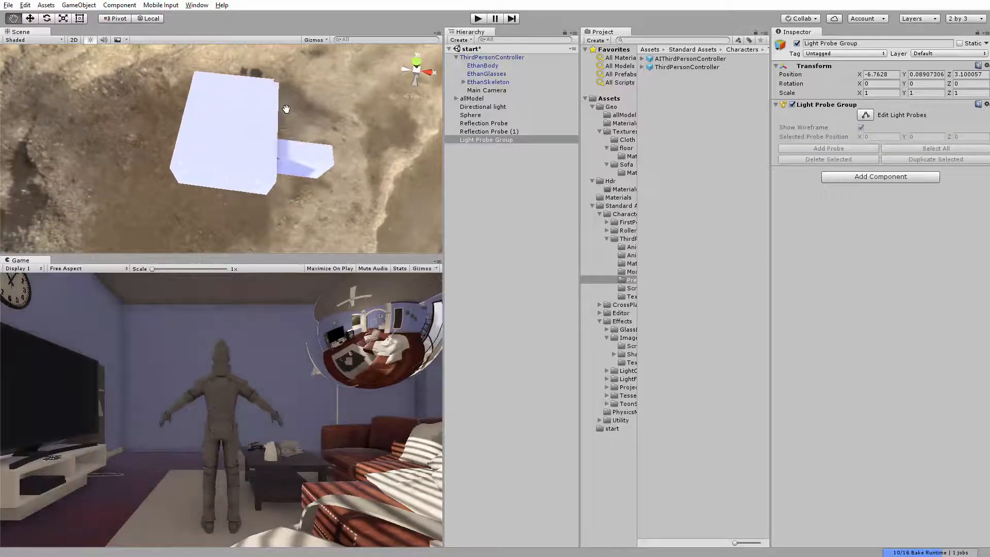
# Enable editing of the light probes and move the positive X side's probes outward to X 4.127742
pyautogui.click(866, 115)
pyautogui.keyDown('alt'); pyautogui.moveTo(336, 88); pyautogui.dragTo(324, 75); pyautogui.keyUp('alt')
pyautogui.moveTo(243, 198); pyautogui.dragTo(239, 210)
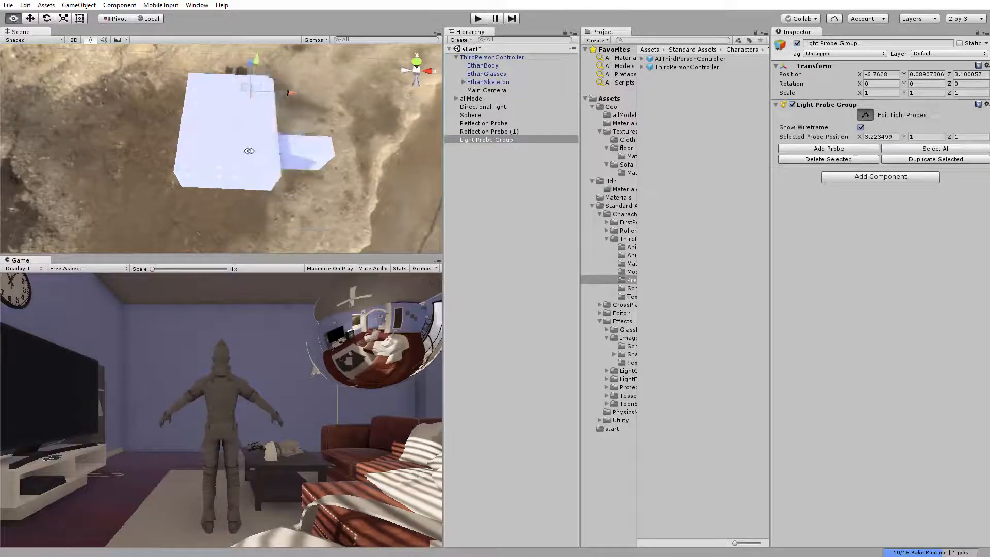
pyautogui.keyDown('alt'); pyautogui.moveTo(323, 97); pyautogui.dragTo(305, 94); pyautogui.keyUp('alt')
pyautogui.keyDown('alt'); pyautogui.moveTo(308, 99); pyautogui.dragTo(335, 95); pyautogui.keyUp('alt')
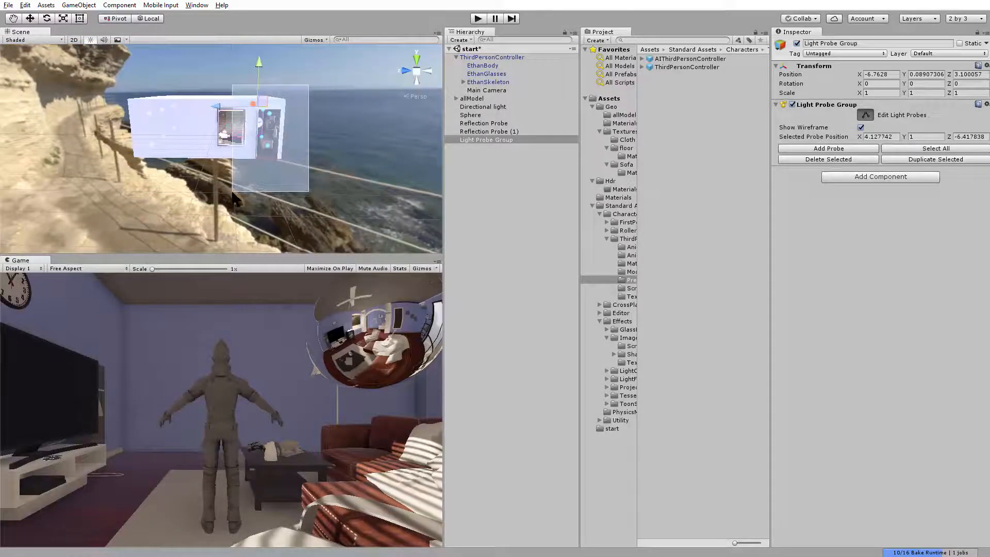
# Move the probes at the doorway end of the house to Z -6.779813 and adjust another row of probes along Z
pyautogui.keyDown('alt'); pyautogui.moveTo(224, 111); pyautogui.dragTo(355, 150); pyautogui.keyUp('alt')
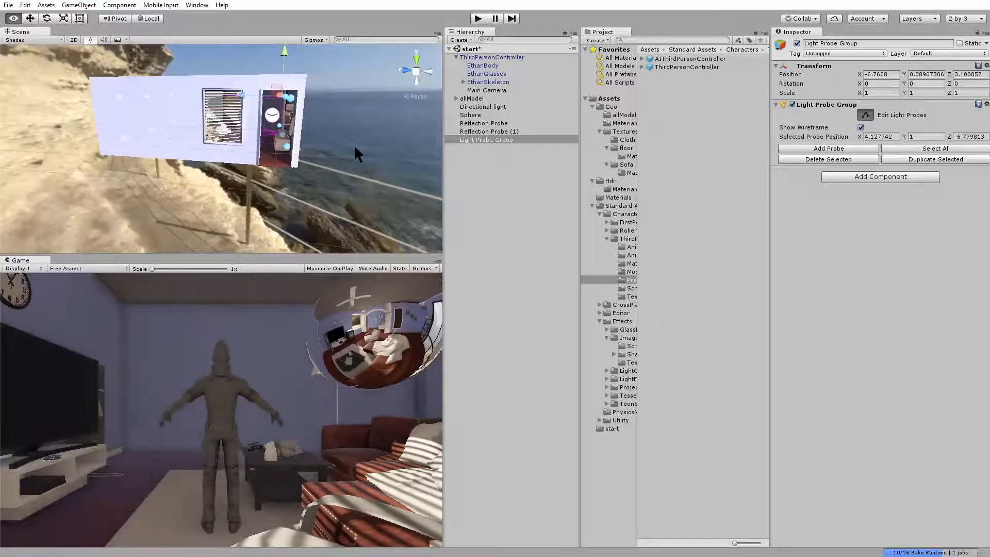
pyautogui.keyDown('alt'); pyautogui.moveTo(213, 116); pyautogui.dragTo(237, 134); pyautogui.keyUp('alt')
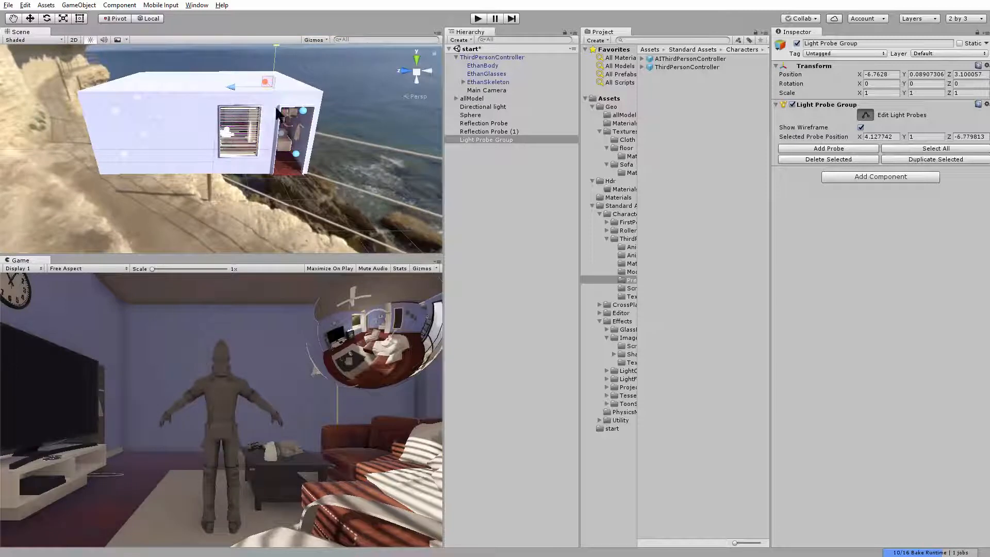
pyautogui.moveTo(208, 85); pyautogui.dragTo(163, 49)
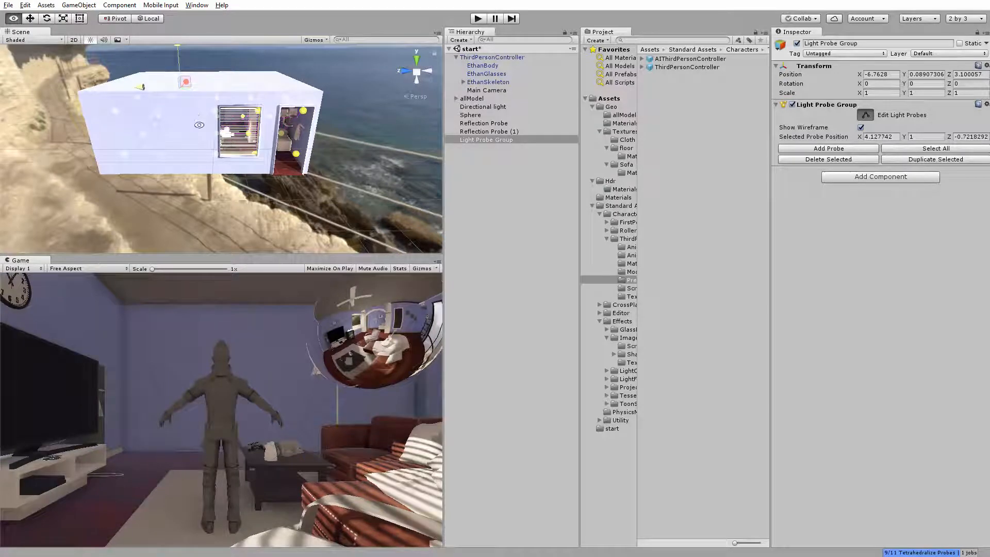
pyautogui.keyDown('alt'); pyautogui.moveTo(199, 125); pyautogui.dragTo(216, 88); pyautogui.keyUp('alt')
pyautogui.moveTo(138, 96); pyautogui.dragTo(174, 96)
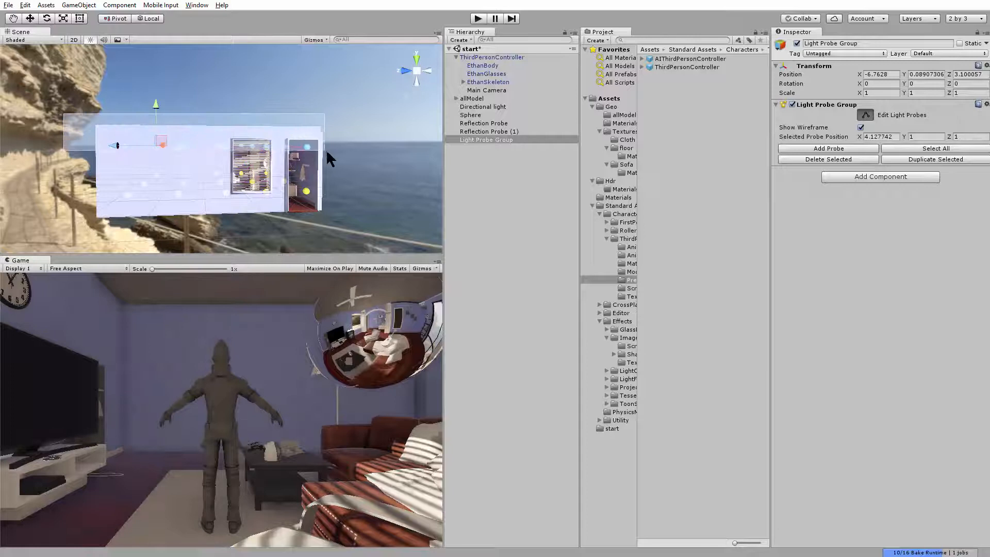
# Select the whole upper layer of light probes and raise it toward the ceiling to Y 1.434733
pyautogui.moveTo(326, 150); pyautogui.dragTo(326, 154)
pyautogui.keyDown('alt'); pyautogui.moveTo(326, 155); pyautogui.dragTo(310, 138); pyautogui.keyUp('alt')
pyautogui.moveTo(161, 94); pyautogui.dragTo(217, 129)
pyautogui.scroll(5, 216, 144)
pyautogui.keyDown('alt'); pyautogui.moveTo(207, 155); pyautogui.dragTo(200, 128, button='middle'); pyautogui.keyUp('alt')
pyautogui.scroll(3, 206, 139)
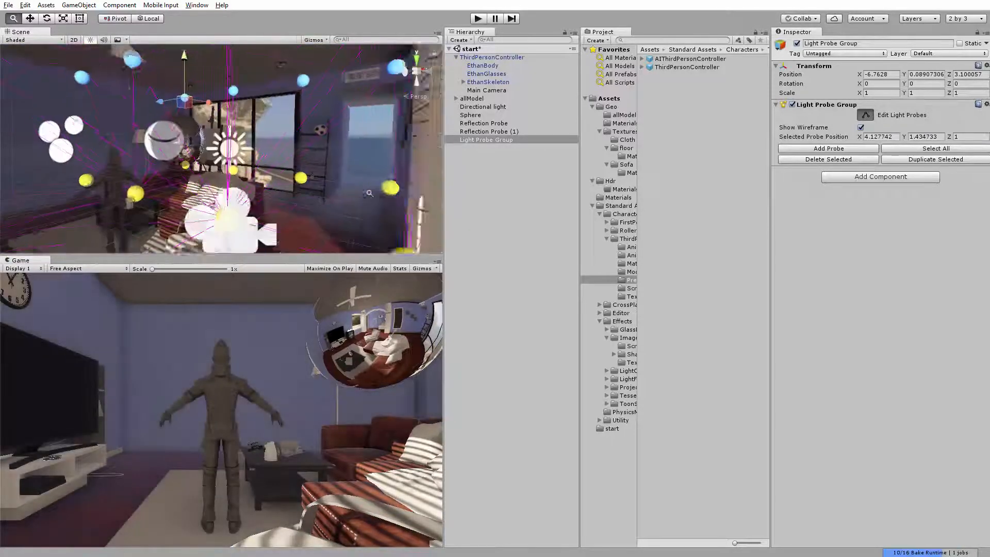
# Select the lower layer of light probes and position it near the floor at Y -1.328294
pyautogui.keyDown('alt'); pyautogui.moveTo(241, 147); pyautogui.dragTo(74, 159); pyautogui.keyUp('alt')
pyautogui.scroll(-5, 132, 138)
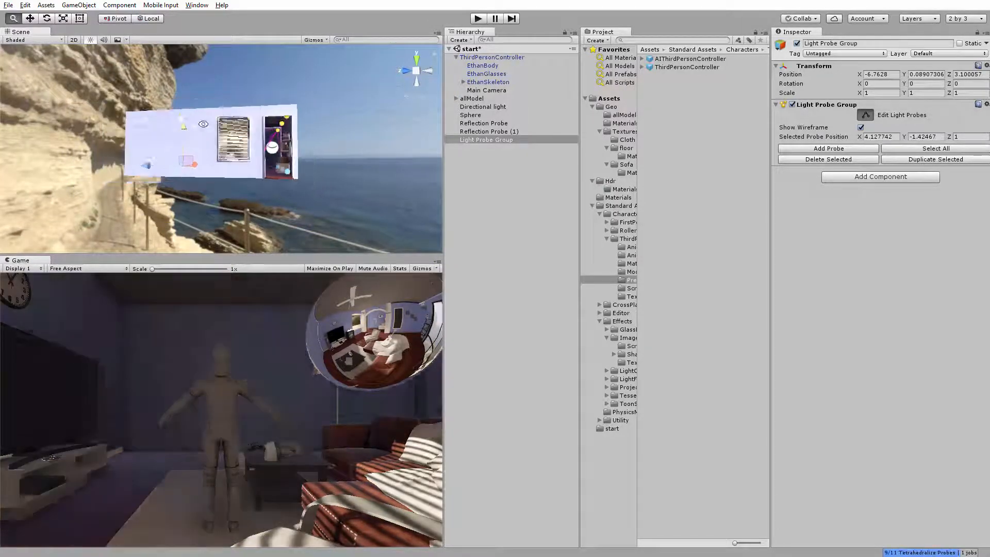
pyautogui.keyDown('alt'); pyautogui.moveTo(184, 137); pyautogui.dragTo(346, 198); pyautogui.keyUp('alt')
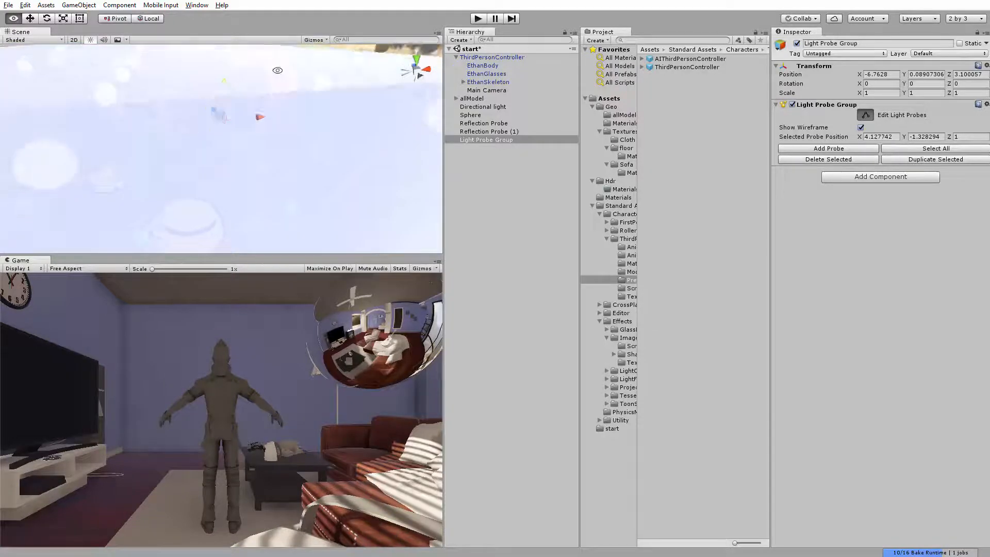
pyautogui.scroll(3, 277, 71)
pyautogui.keyDown('alt'); pyautogui.moveTo(277, 70); pyautogui.dragTo(337, 107); pyautogui.keyUp('alt')
# Test the probe lighting in play mode by running the character toward the windows and back to the TV wall, and exit play mode
pyautogui.click(479, 19)
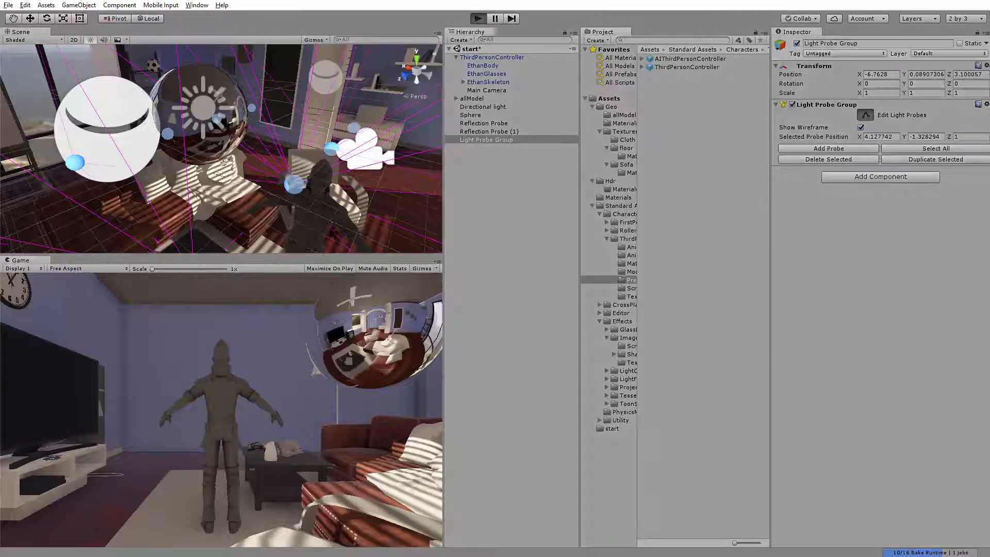
pyautogui.press('w')
pyautogui.press('a')
pyautogui.press('d')
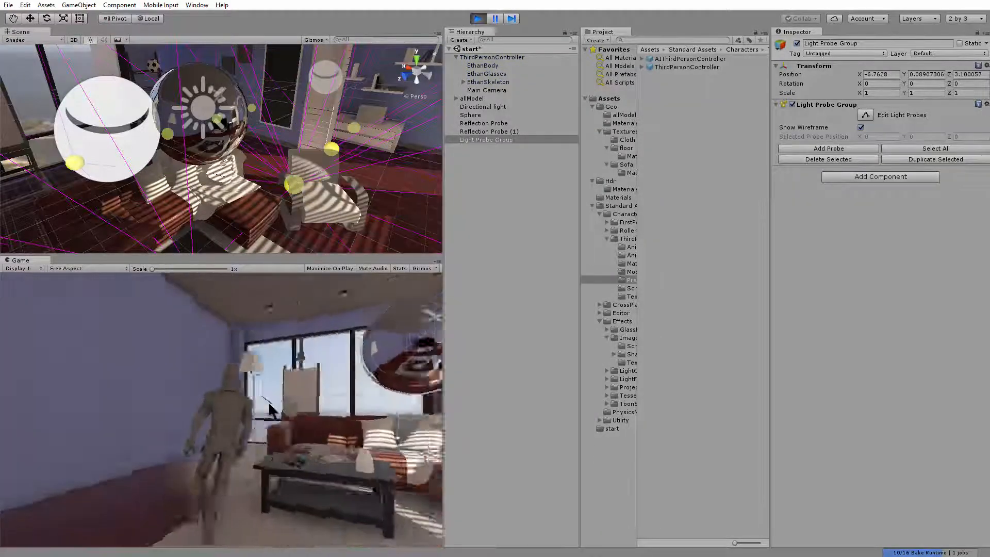
pyautogui.press('a')
pyautogui.press('d')
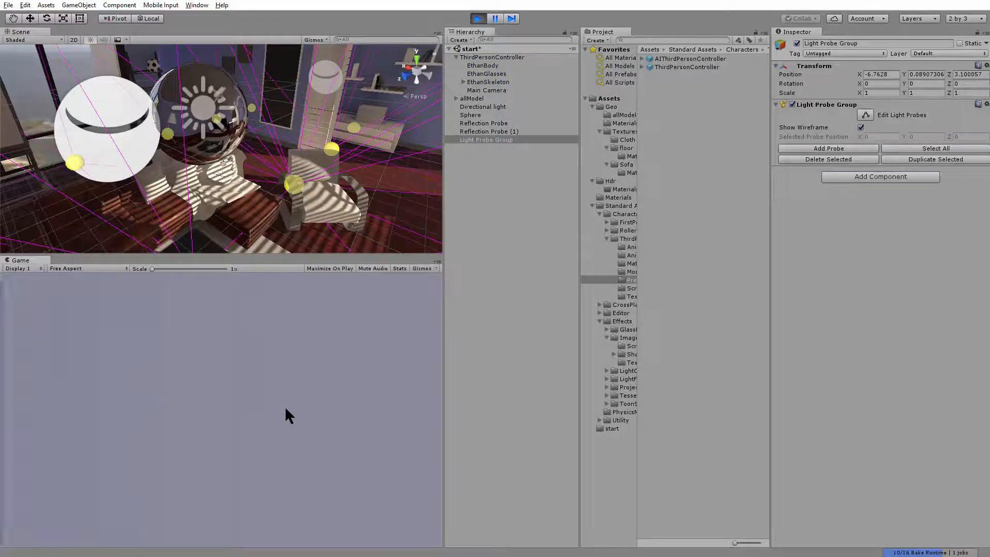
pyautogui.press('a')
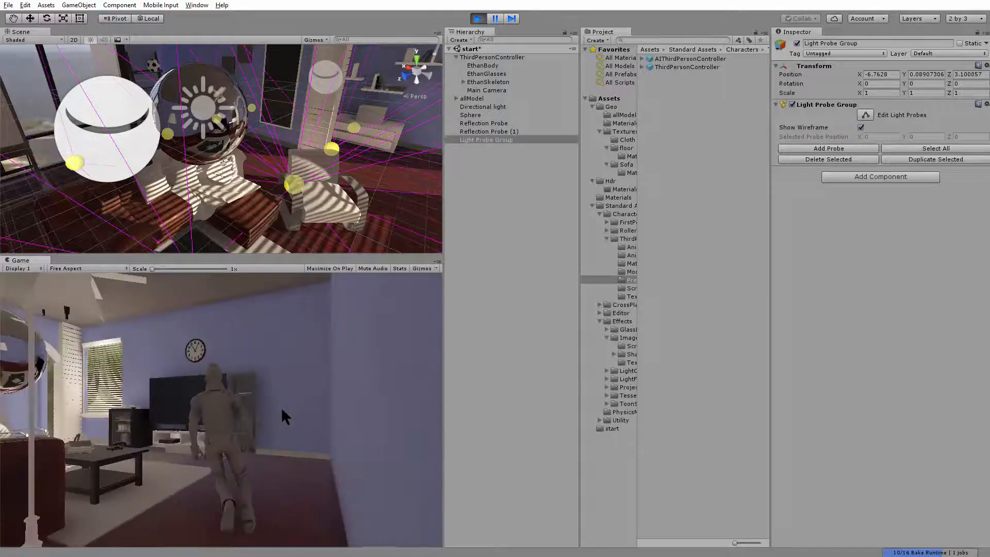
pyautogui.click(478, 18)
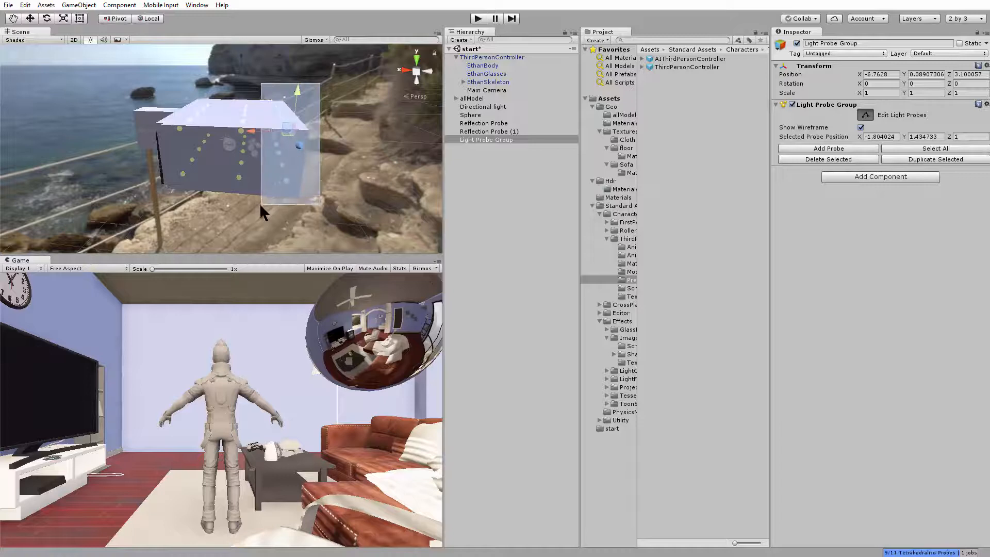
# Move the negative X side's light probes outward to X -2.538651 and the positive X side's probes to X 5.489547
pyautogui.moveTo(250, 130); pyautogui.dragTo(282, 117)
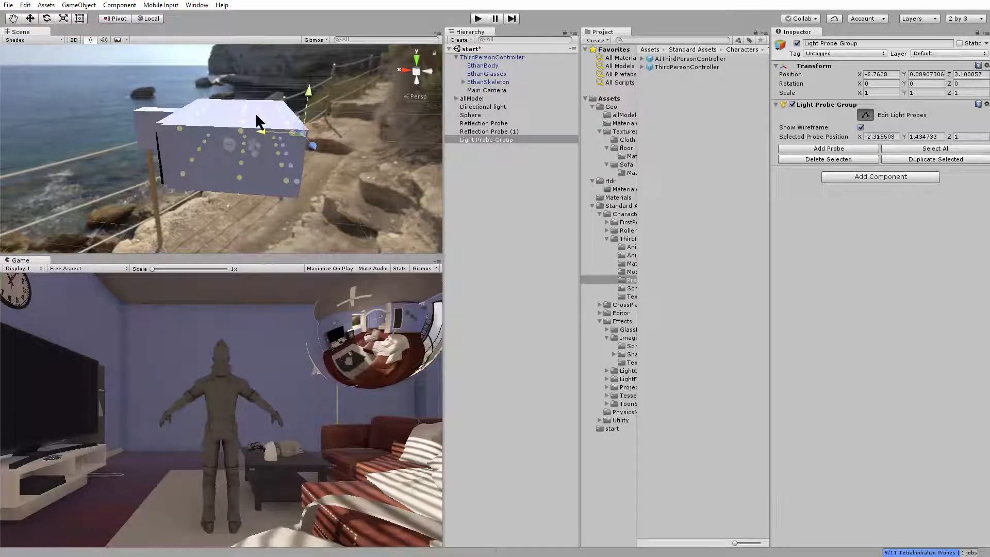
pyautogui.scroll(5, 214, 127)
pyautogui.moveTo(290, 129)
pyautogui.mouseDown()
pyautogui.moveTo(272, 128)
pyautogui.moveTo(283, 128)
pyautogui.mouseUp()
pyautogui.moveTo(284, 129)
pyautogui.keyDown('alt'); pyautogui.mouseDown()
pyautogui.moveTo(219, 128)
pyautogui.moveTo(295, 127)
pyautogui.mouseUp(); pyautogui.keyUp('alt')
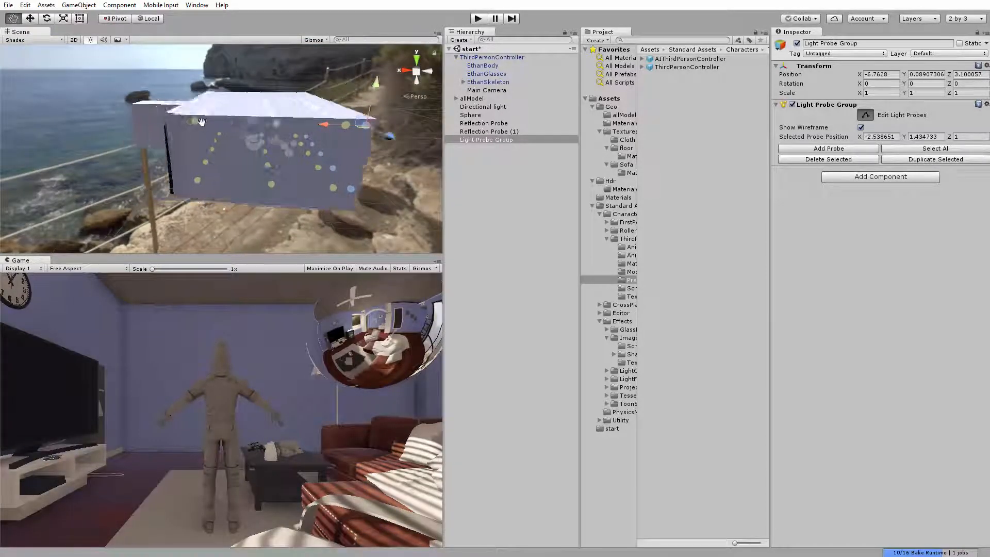
pyautogui.keyDown('alt'); pyautogui.moveTo(202, 122); pyautogui.dragTo(161, 107); pyautogui.keyUp('alt')
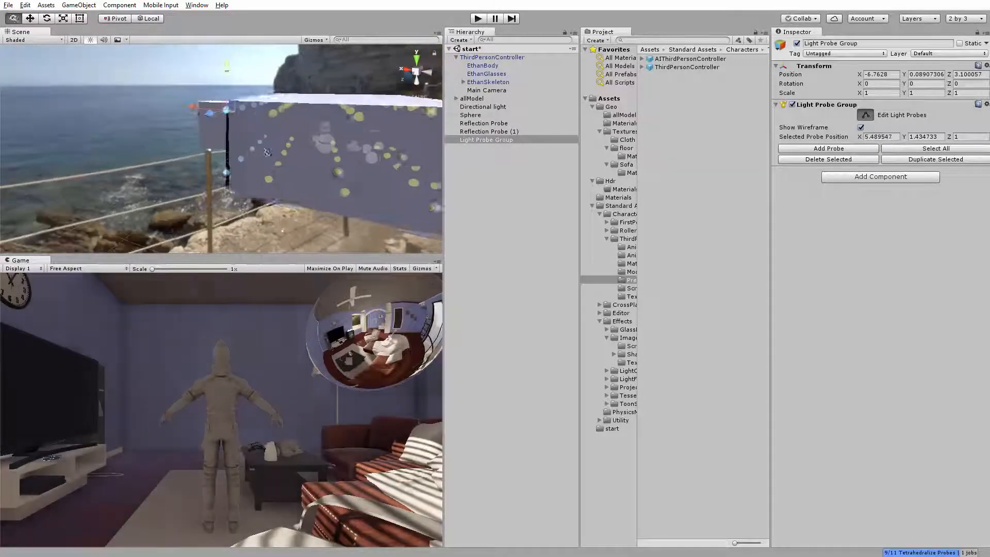
# Enter play mode and run the character to the easel by the large windows and back toward the TV to check its lighting
pyautogui.click(478, 19)
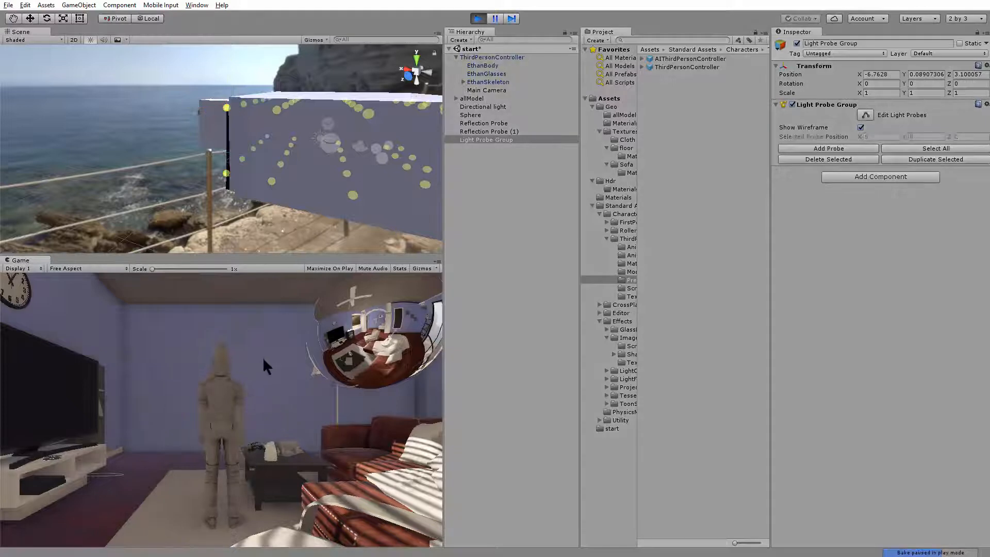
pyautogui.press('w')
pyautogui.press('d')
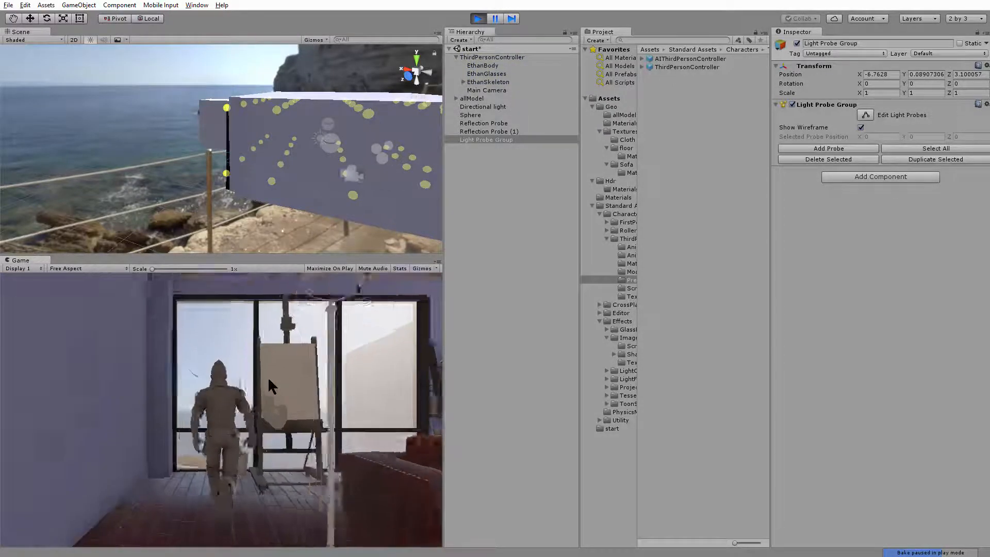
pyautogui.press('d')
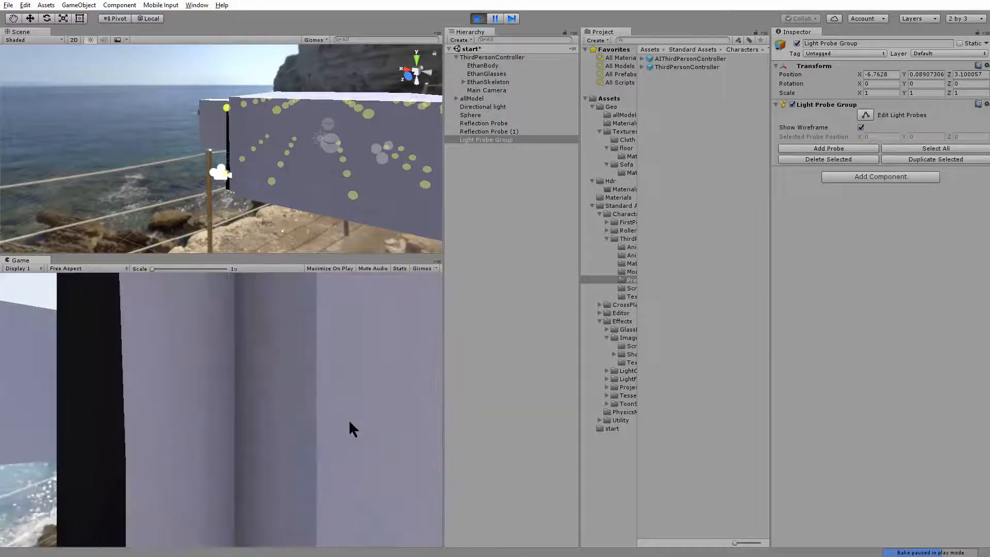
pyautogui.press('w')
pyautogui.press('a')
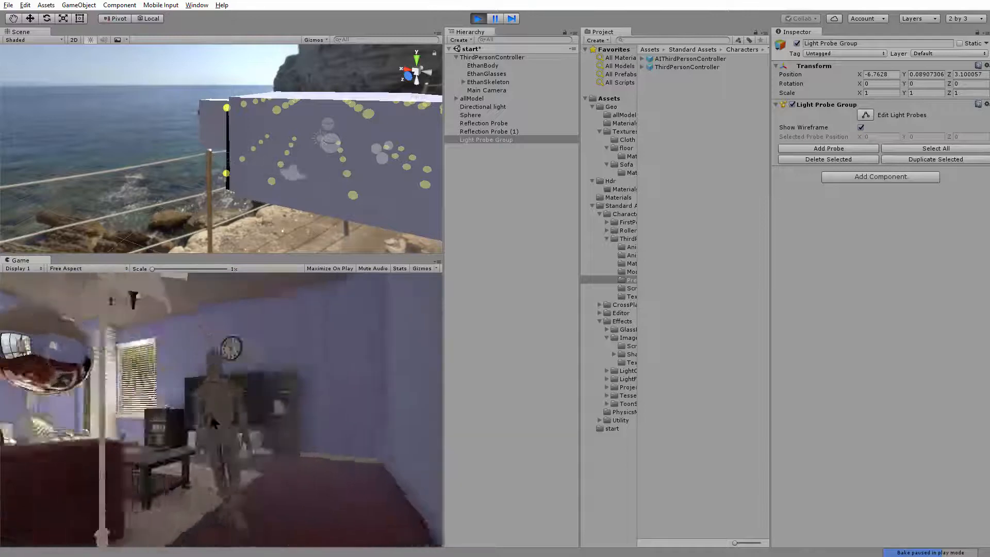
pyautogui.press('a')
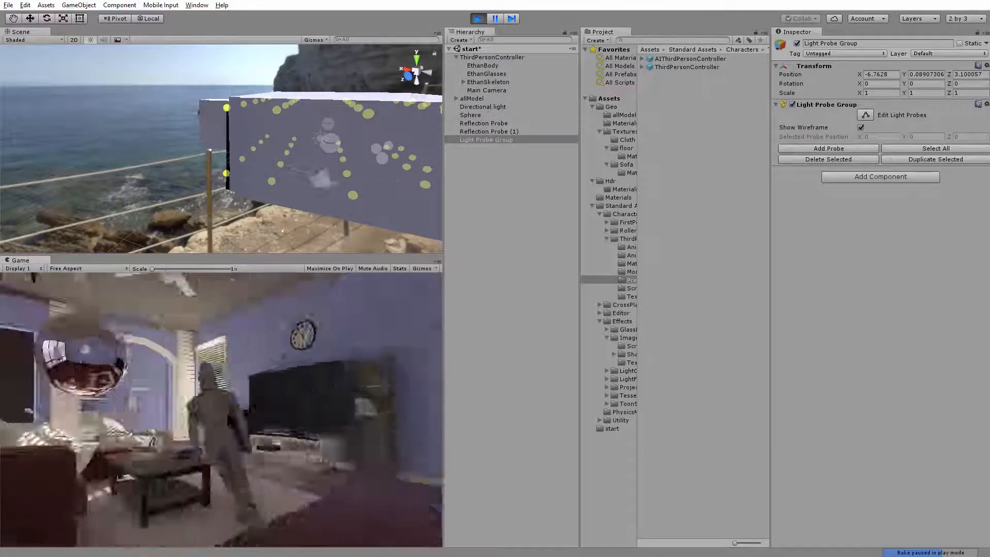
pyautogui.press('a')
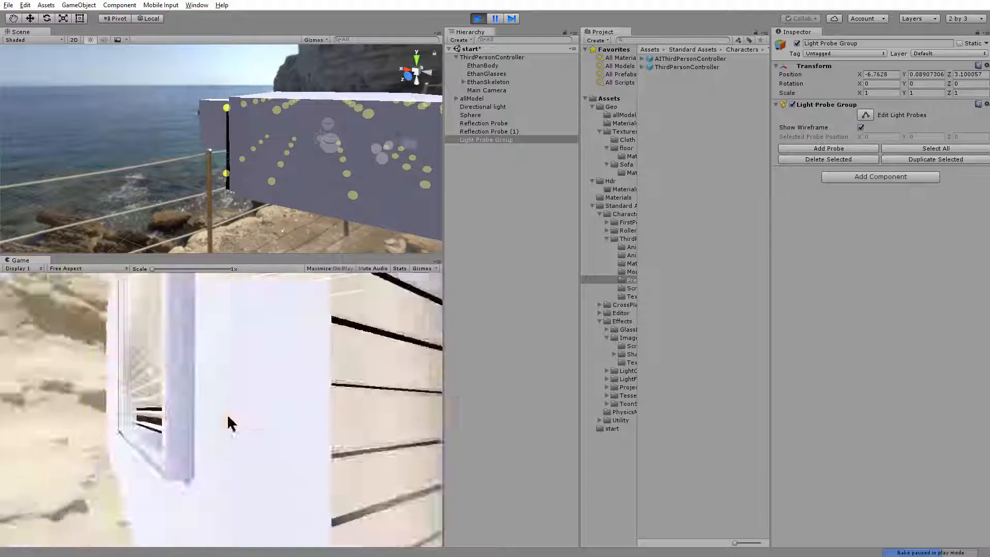
# Walk the character past the window blinds, the TV and the arch to compare its shading in bright and dark areas
pyautogui.press('d')
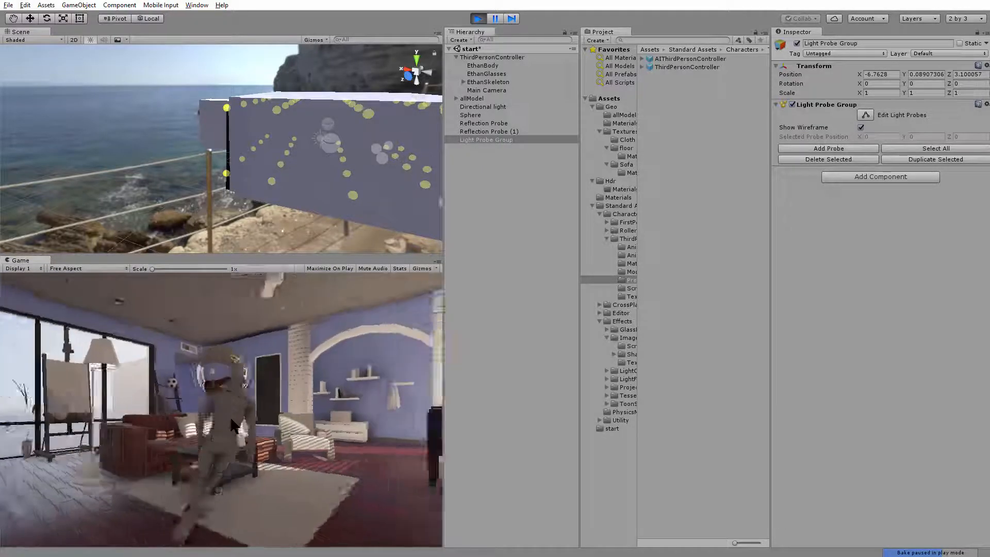
pyautogui.press('d')
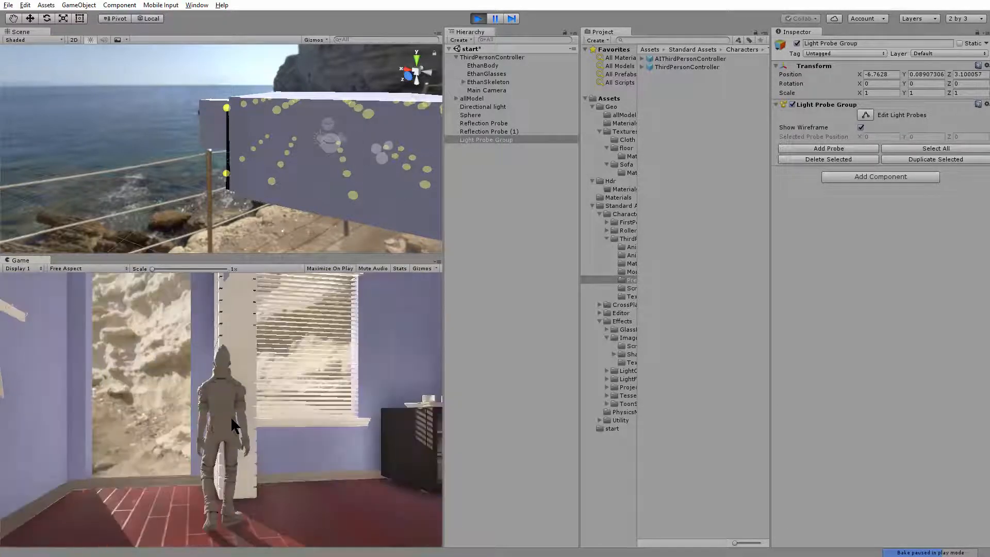
pyautogui.press('w')
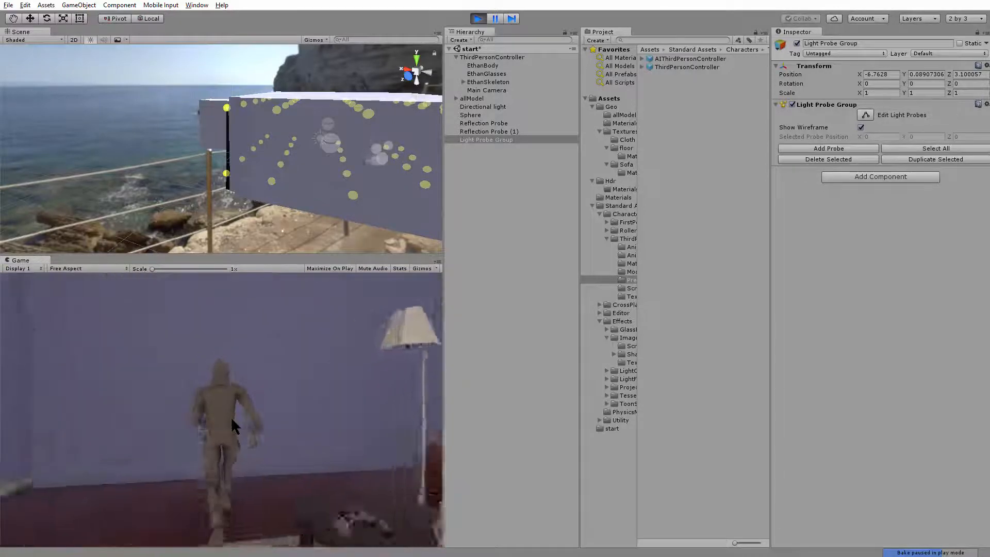
pyautogui.press('a')
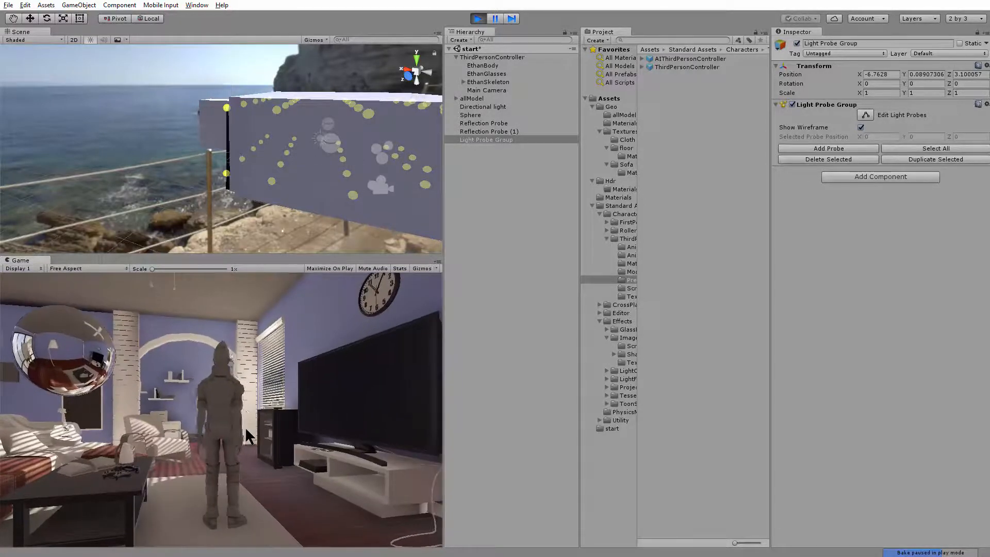
pyautogui.press('w')
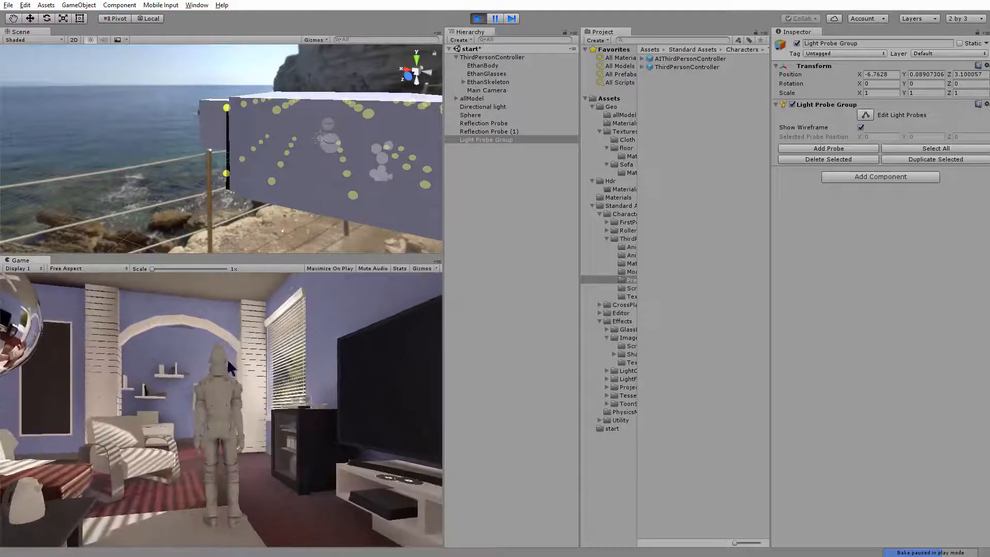
pyautogui.press('w')
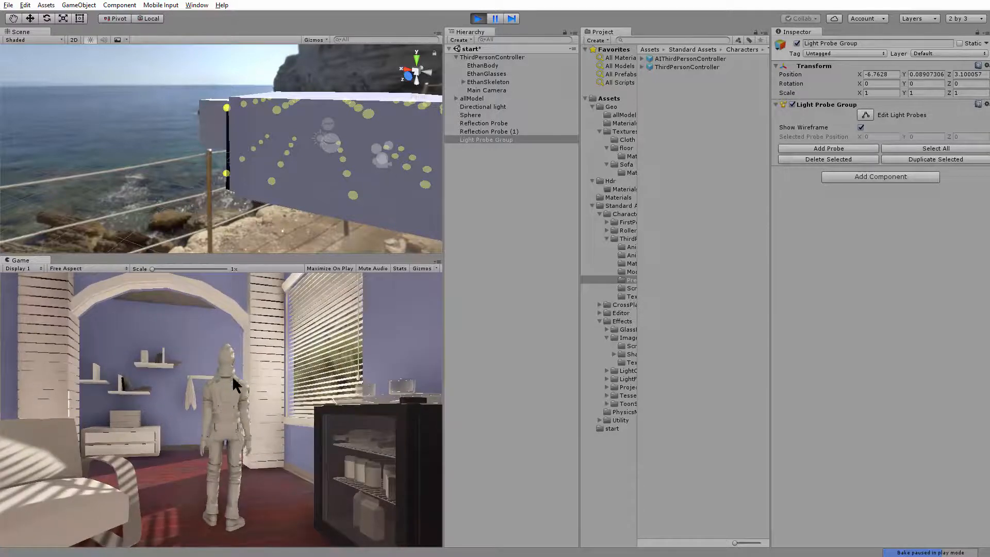
pyautogui.press('w')
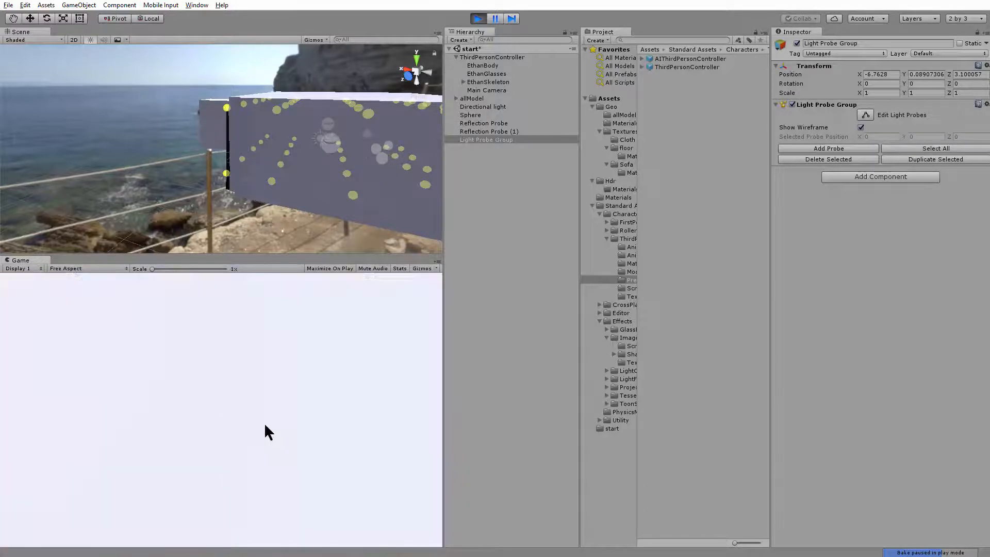
pyautogui.press('w')
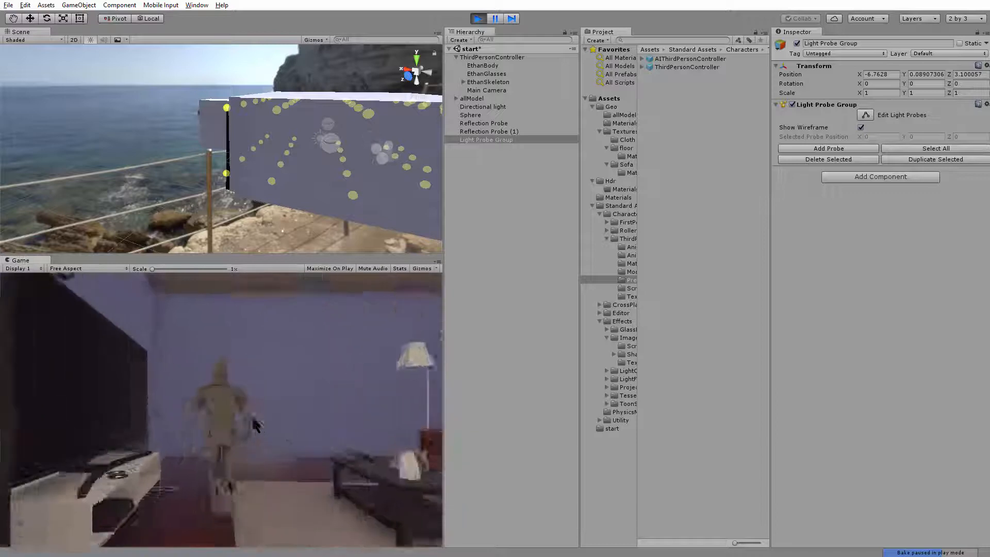
# Run and jump the character around the sofa and TV area to check its shading in the blinds' striped sunlight
pyautogui.press('s')
pyautogui.press('w')
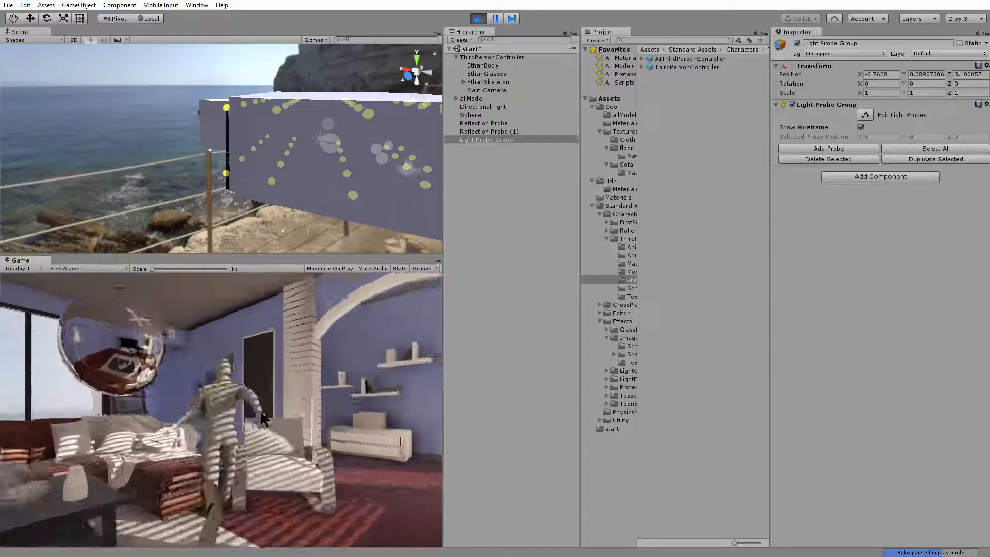
pyautogui.press('space')
pyautogui.press('s')
pyautogui.press('w')
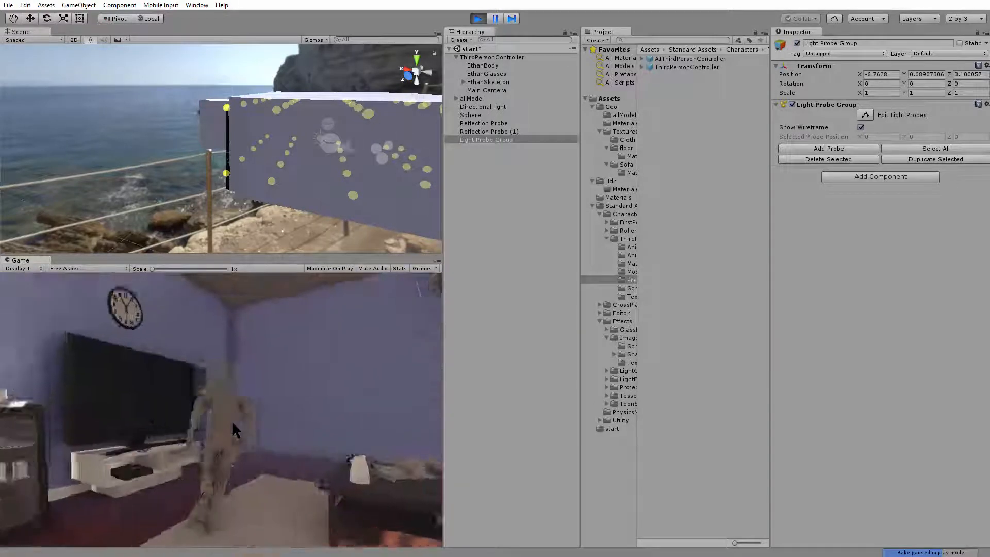
pyautogui.press('d')
pyautogui.press('s')
pyautogui.press('w')
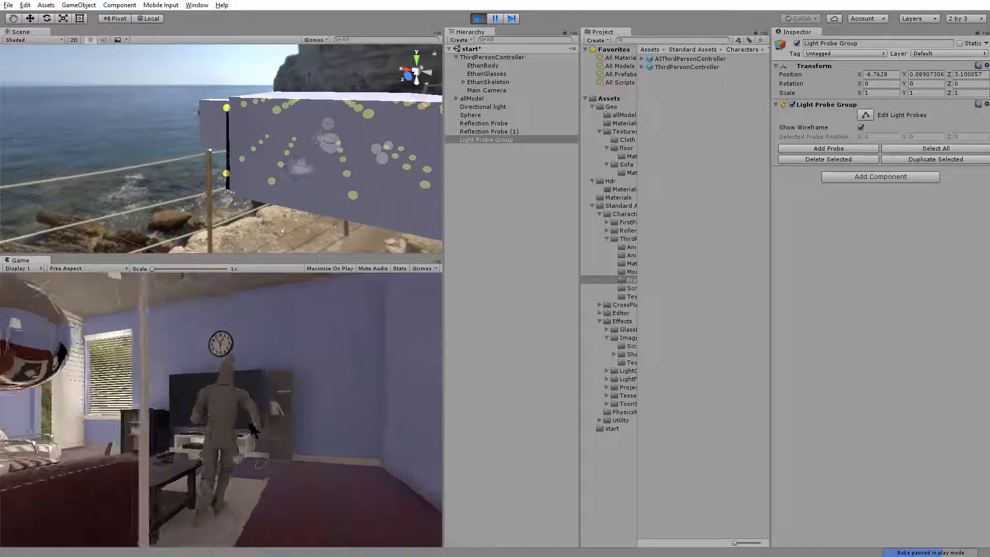
# Walk the character from the TV wall toward the arch and back to compare its lighting, and exit play mode
pyautogui.press('a')
pyautogui.press('a')
pyautogui.press('d')
pyautogui.press('w')
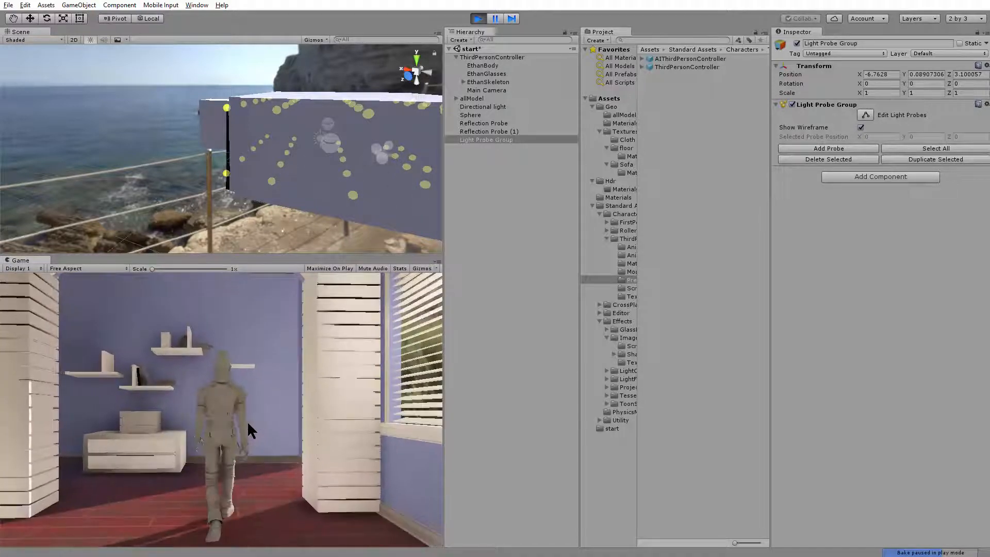
pyautogui.press('s')
pyautogui.press('w')
pyautogui.press('a')
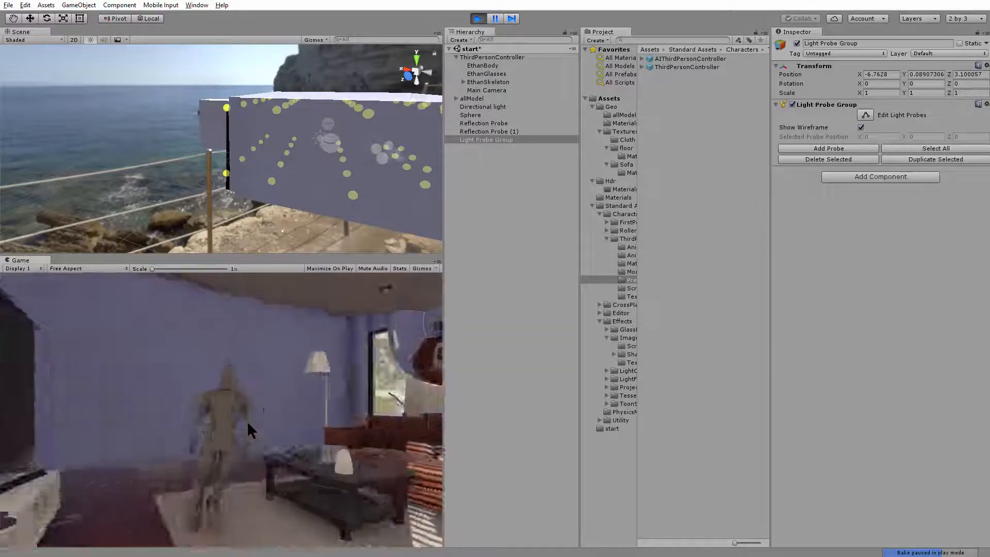
pyautogui.click(483, 18)
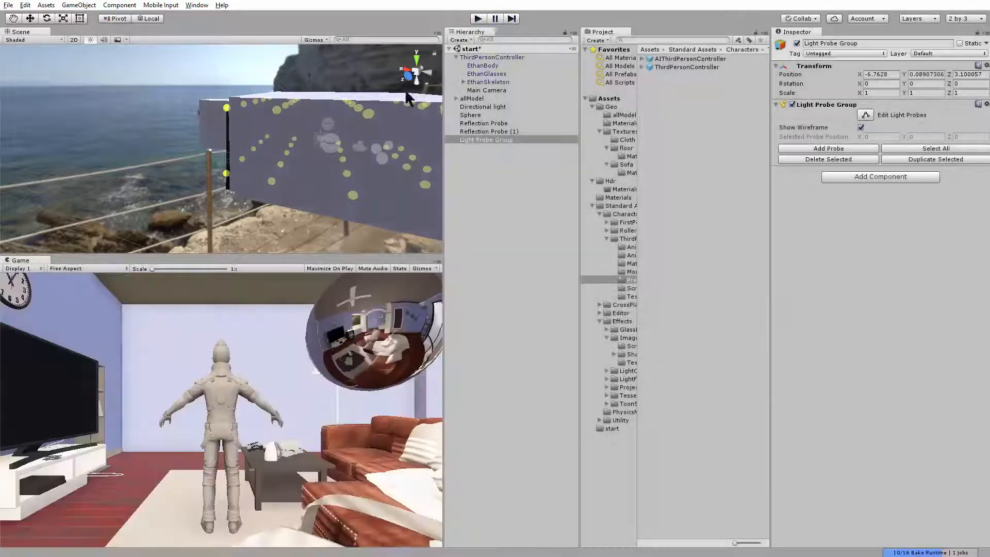
# Examine the Light Probe Group around the room's exterior and at floor level inside the room
pyautogui.keyDown('alt'); pyautogui.moveTo(326, 186); pyautogui.dragTo(177, 172); pyautogui.keyUp('alt')
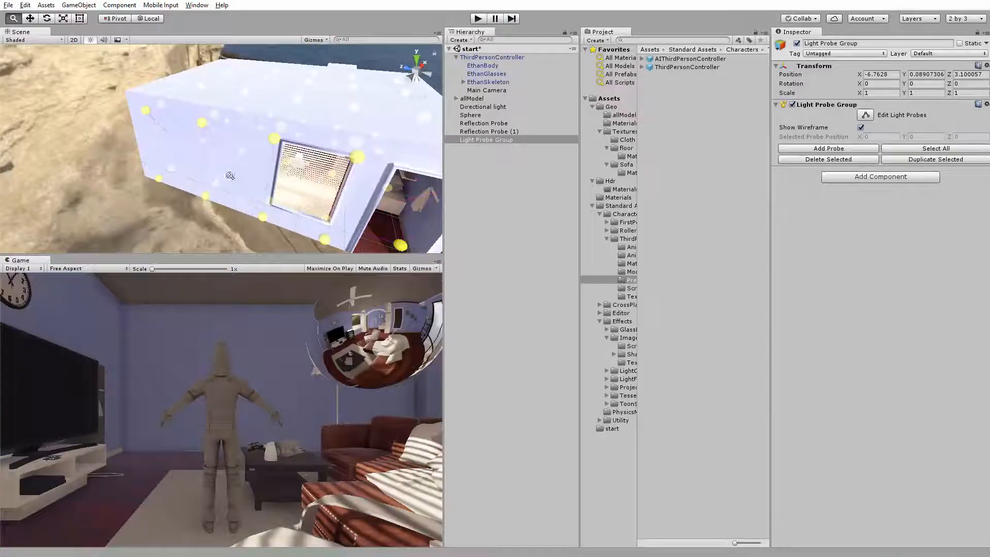
pyautogui.keyDown('alt'); pyautogui.moveTo(177, 172); pyautogui.dragTo(166, 161, button='right'); pyautogui.keyUp('alt')
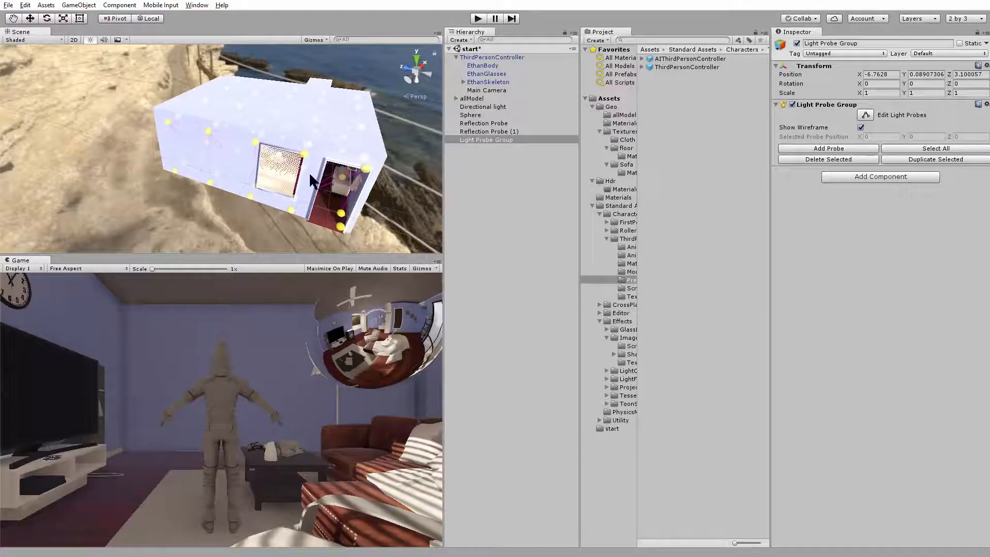
pyautogui.keyDown('alt'); pyautogui.moveTo(300, 164); pyautogui.dragTo(222, 155); pyautogui.keyUp('alt')
pyautogui.keyDown('alt'); pyautogui.moveTo(222, 155); pyautogui.dragTo(273, 154, button='right'); pyautogui.keyUp('alt')
pyautogui.keyDown('alt'); pyautogui.moveTo(273, 155); pyautogui.dragTo(240, 77); pyautogui.keyUp('alt')
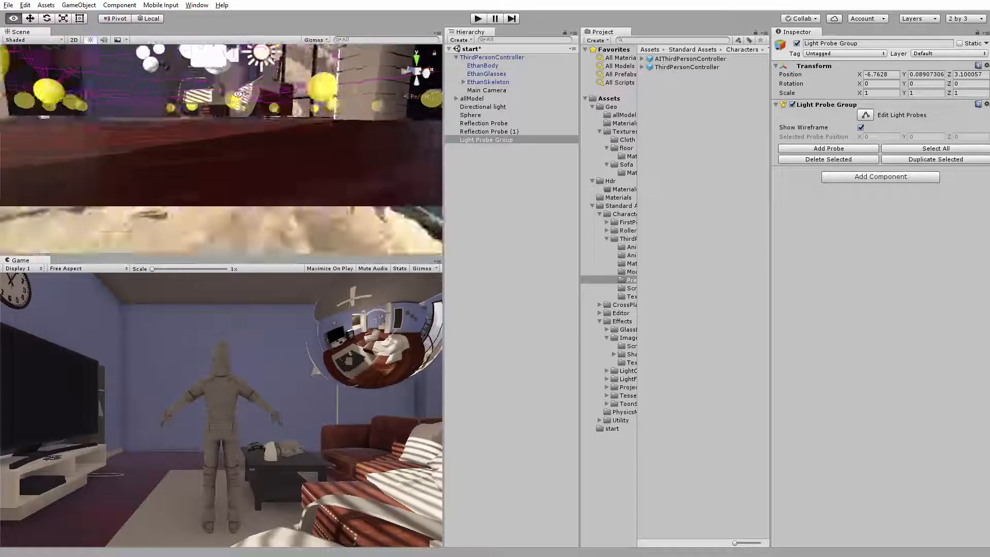
pyautogui.keyDown('alt'); pyautogui.moveTo(240, 77); pyautogui.dragTo(233, 124, button='middle'); pyautogui.keyUp('alt')
pyautogui.keyDown('alt'); pyautogui.moveTo(233, 123); pyautogui.dragTo(227, 160); pyautogui.keyUp('alt')
pyautogui.keyDown('alt'); pyautogui.moveTo(227, 160); pyautogui.dragTo(258, 162, button='right'); pyautogui.keyUp('alt')
pyautogui.keyDown('alt'); pyautogui.moveTo(257, 162); pyautogui.dragTo(247, 80); pyautogui.keyUp('alt')
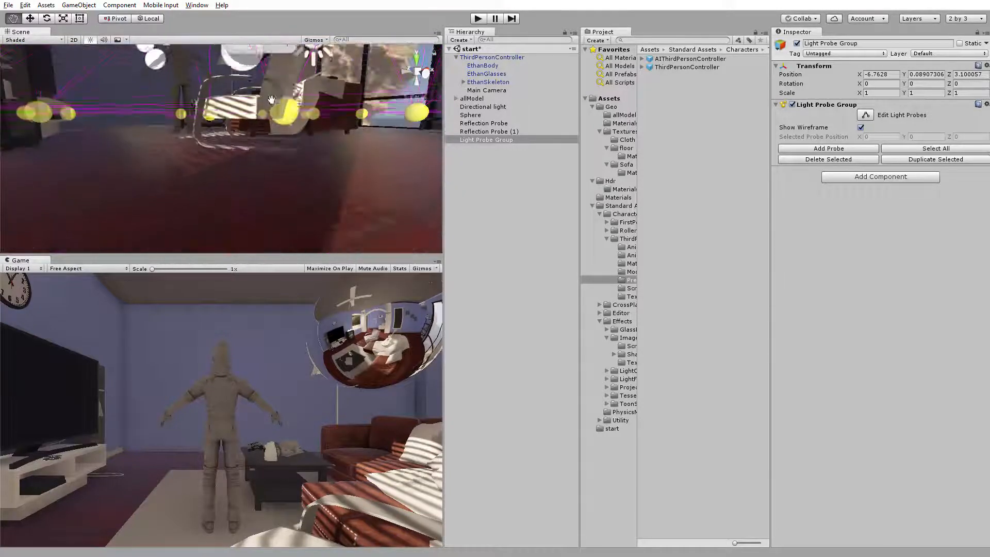
pyautogui.keyDown('alt'); pyautogui.moveTo(247, 80); pyautogui.dragTo(258, 166, button='middle'); pyautogui.keyUp('alt')
# Examine the light probes inside the room around the easel, the sofa and the character
pyautogui.keyDown('alt'); pyautogui.moveTo(238, 173); pyautogui.dragTo(401, 165); pyautogui.keyUp('alt')
pyautogui.keyDown('alt'); pyautogui.moveTo(333, 176); pyautogui.dragTo(368, 181, button='right'); pyautogui.keyUp('alt')
pyautogui.keyDown('alt'); pyautogui.moveTo(368, 182); pyautogui.dragTo(255, 155); pyautogui.keyUp('alt')
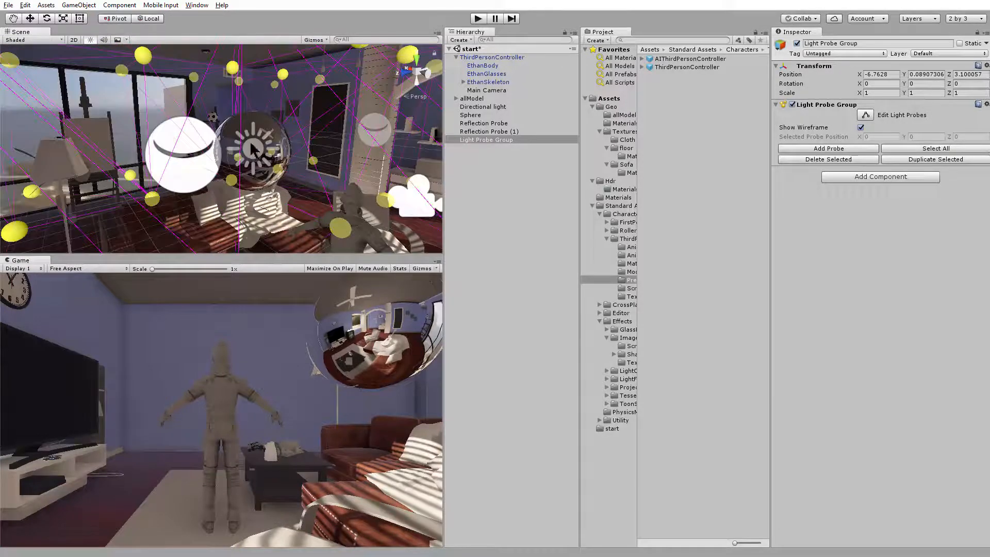
pyautogui.moveTo(298, 244)
pyautogui.keyDown('alt'); pyautogui.mouseDown()
pyautogui.moveTo(428, 176)
pyautogui.moveTo(252, 156)
pyautogui.moveTo(339, 191)
pyautogui.moveTo(298, 222)
pyautogui.moveTo(302, 248)
pyautogui.mouseUp(); pyautogui.keyUp('alt')
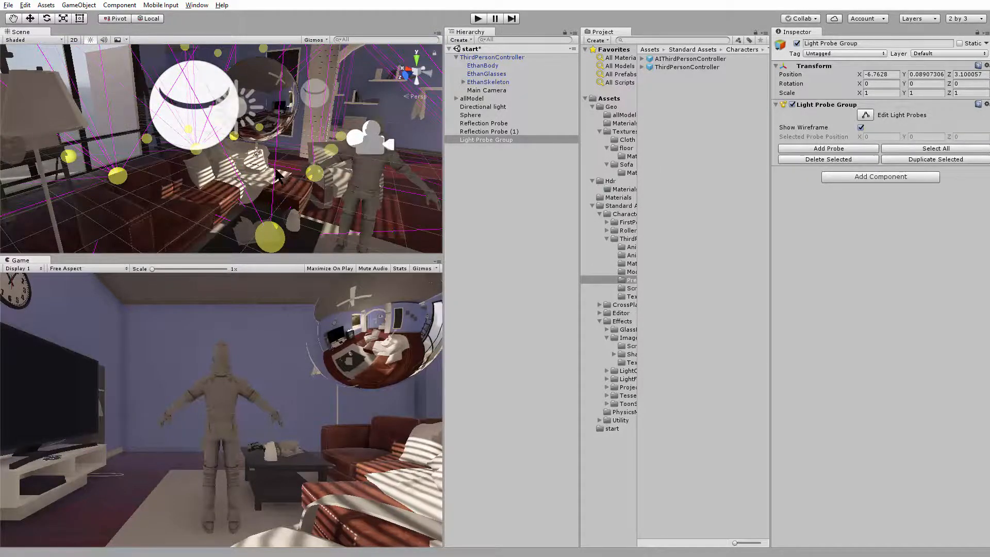
pyautogui.keyDown('alt'); pyautogui.moveTo(277, 174); pyautogui.dragTo(218, 179); pyautogui.keyUp('alt')
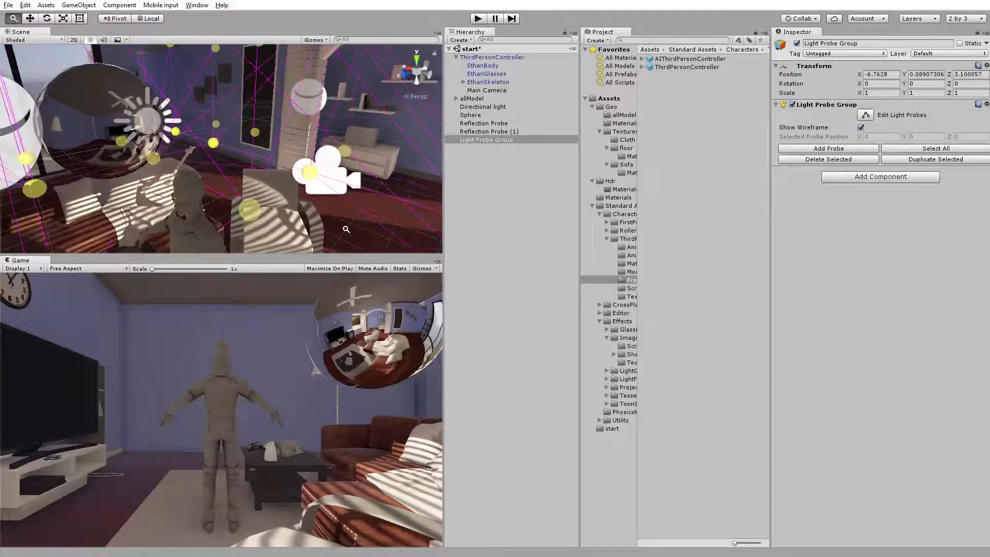
pyautogui.keyDown('alt'); pyautogui.moveTo(347, 230); pyautogui.dragTo(282, 190, button='right'); pyautogui.keyUp('alt')
pyautogui.moveTo(282, 191); pyautogui.dragTo(279, 166, button='middle')
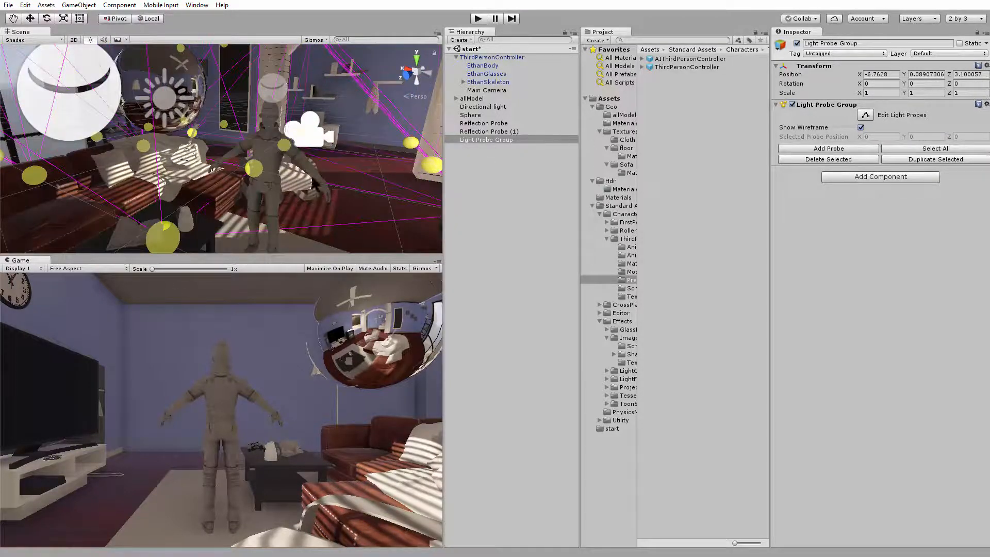
# Select the ThirdPersonController and view it from several angles among the surrounding light probes
pyautogui.click(277, 165)
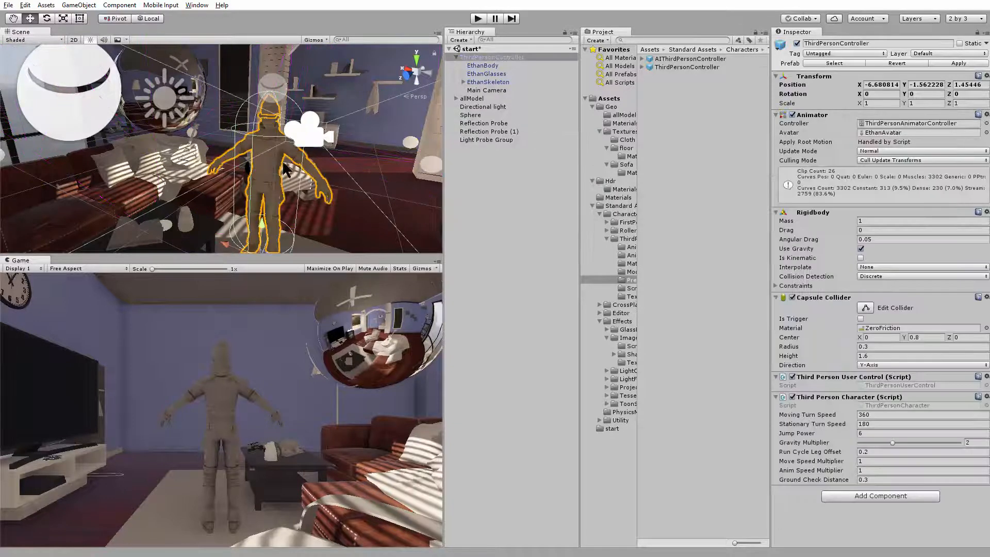
pyautogui.moveTo(297, 179); pyautogui.dragTo(227, 160, button='middle')
pyautogui.keyDown('alt'); pyautogui.moveTo(226, 160); pyautogui.dragTo(206, 180); pyautogui.keyUp('alt')
pyautogui.keyDown('alt'); pyautogui.moveTo(279, 181); pyautogui.dragTo(311, 187, button='right'); pyautogui.keyUp('alt')
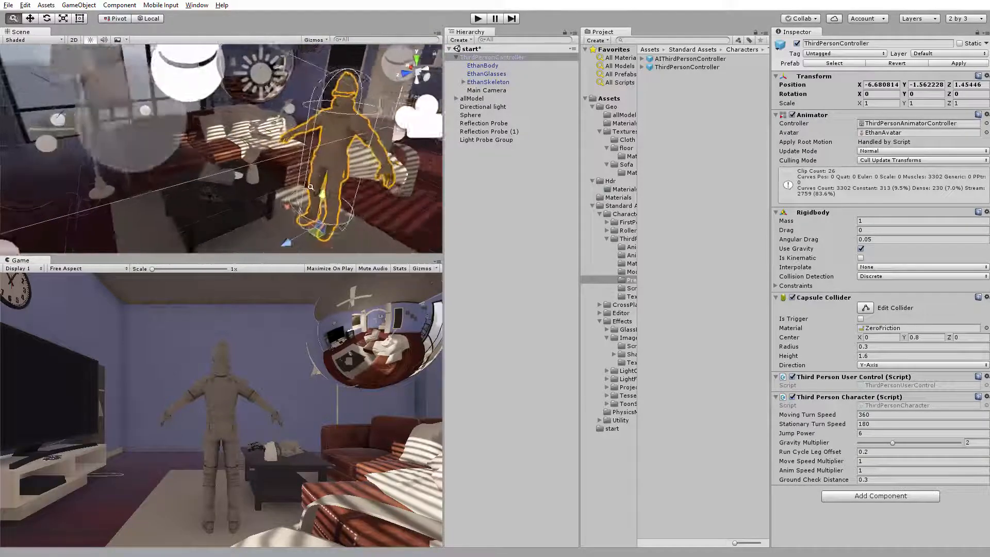
# Scale the reflective Sphere above the sofa up uniformly to 2.474591
pyautogui.keyDown('alt'); pyautogui.moveTo(311, 188); pyautogui.dragTo(242, 178); pyautogui.keyUp('alt')
pyautogui.keyDown('alt'); pyautogui.moveTo(243, 178); pyautogui.dragTo(257, 169, button='right'); pyautogui.keyUp('alt')
pyautogui.click(258, 168)
pyautogui.keyDown('alt'); pyautogui.moveTo(258, 168); pyautogui.dragTo(334, 114); pyautogui.keyUp('alt')
pyautogui.press('r')
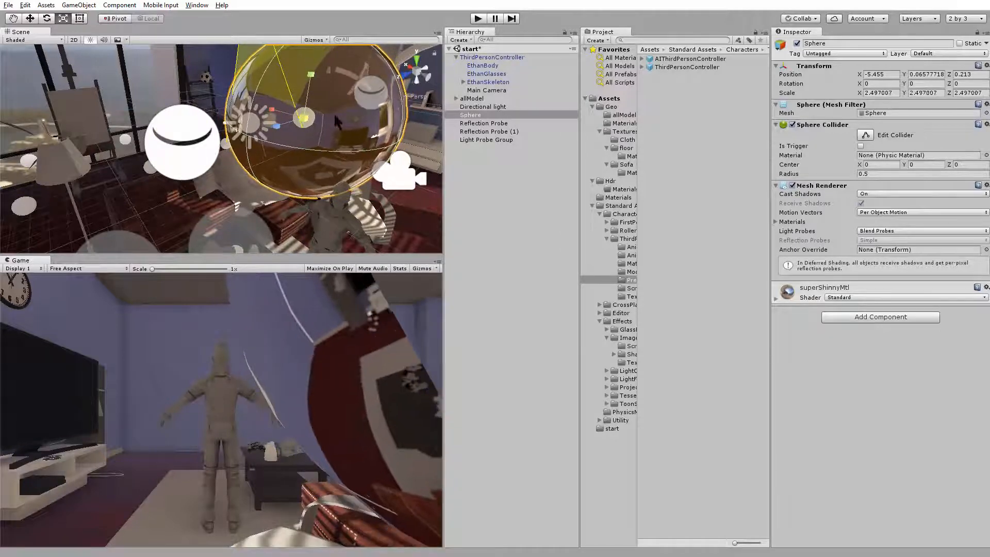
# Test the enlarged sphere's reflections in play mode by running the character around it, and exit play mode
pyautogui.click(478, 19)
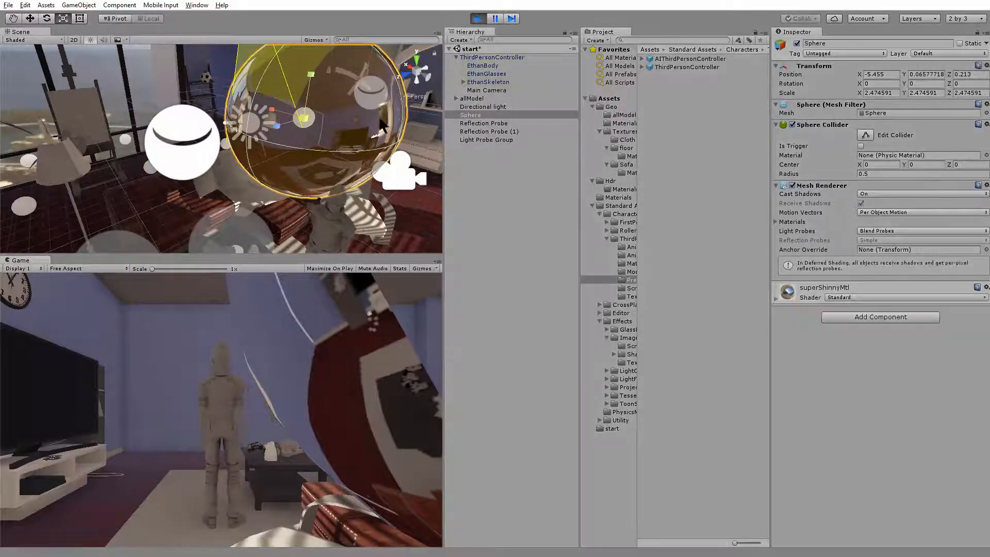
pyautogui.press('d')
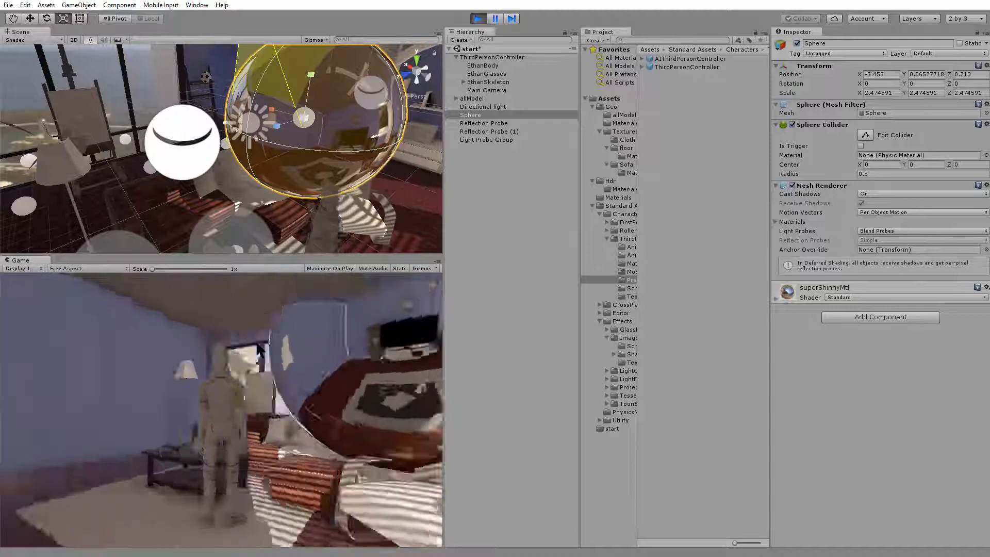
pyautogui.press('w')
pyautogui.press('a')
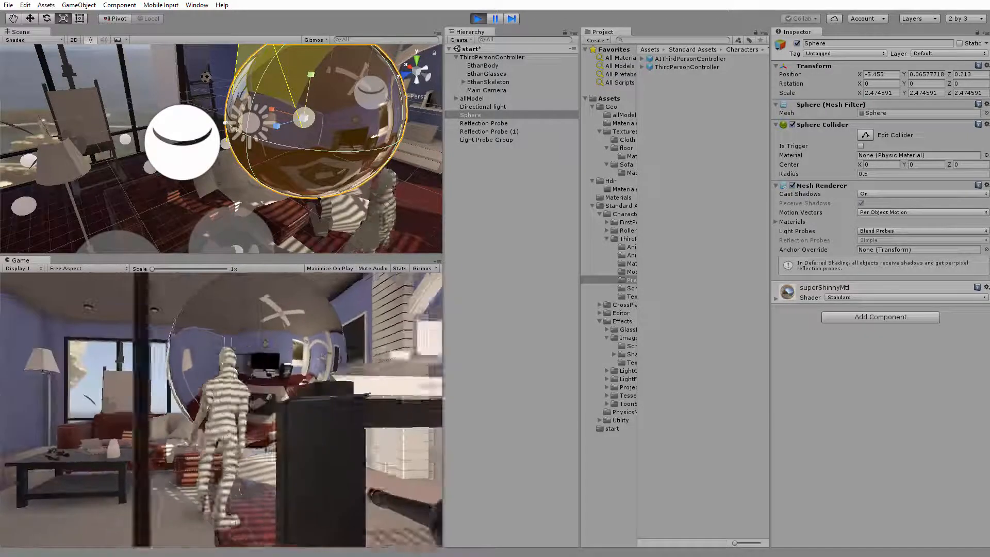
pyautogui.press('d')
pyautogui.press('w')
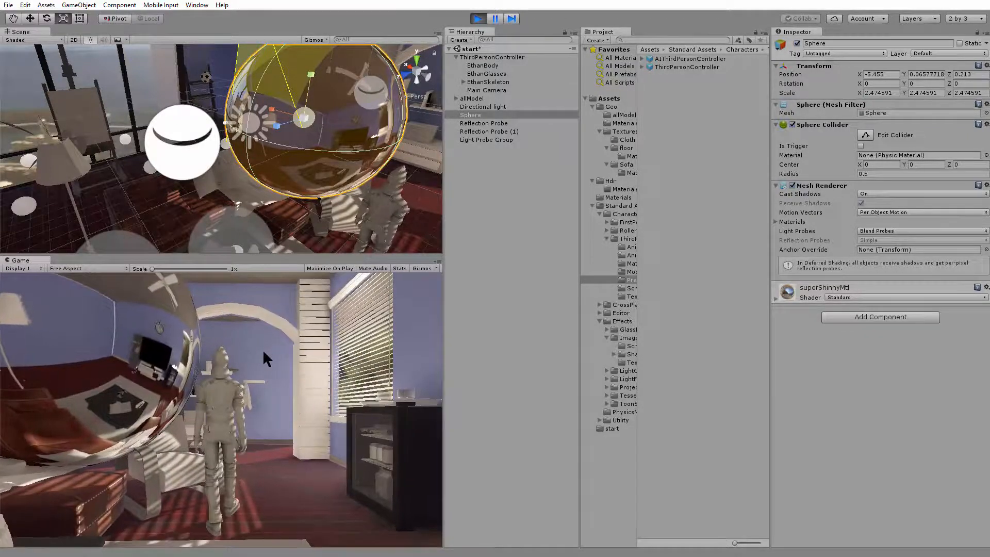
pyautogui.press('d')
pyautogui.press('d')
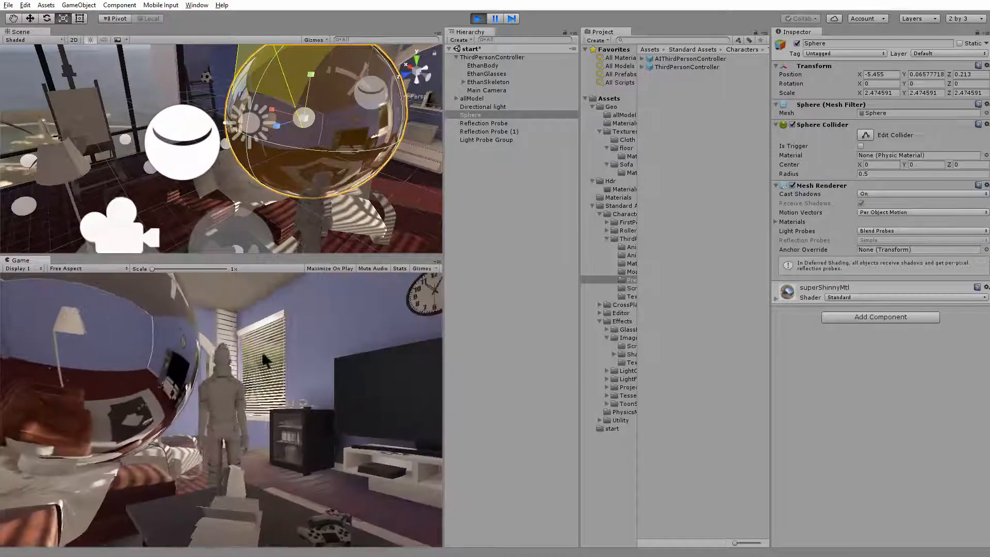
pyautogui.press('w')
pyautogui.press('d')
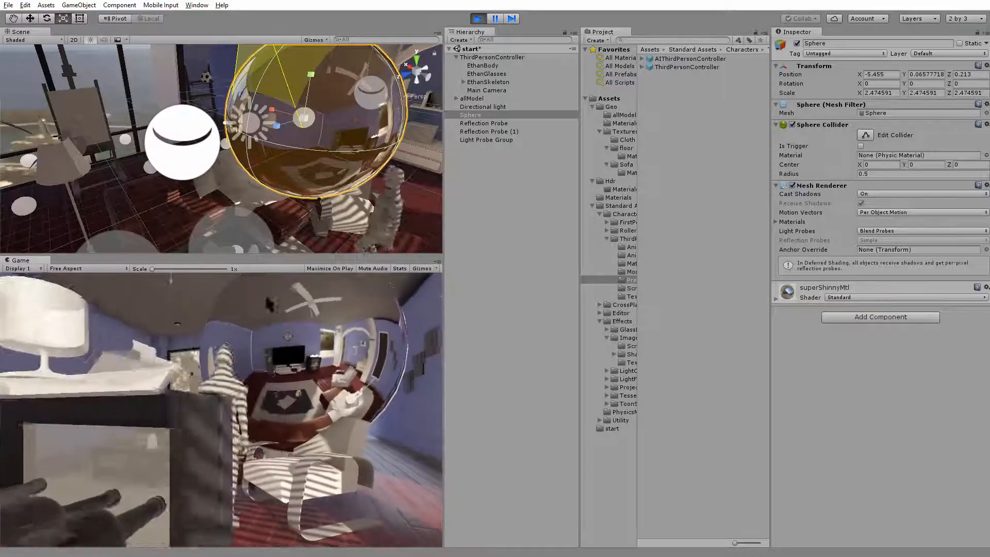
pyautogui.click(478, 19)
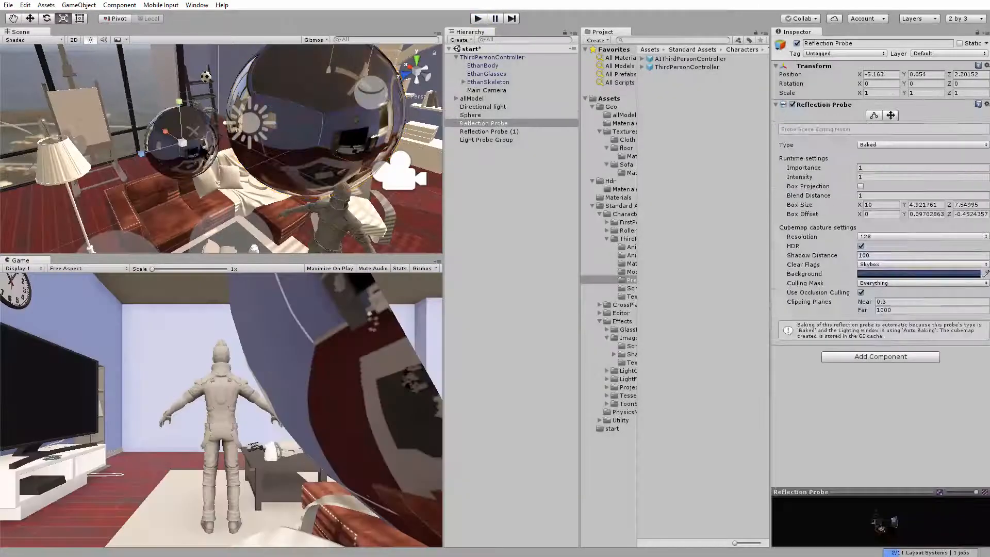
# Change the type of the Reflection Probe near the sofa to Realtime
pyautogui.keyDown('alt'); pyautogui.moveTo(227, 198); pyautogui.dragTo(261, 195); pyautogui.keyUp('alt')
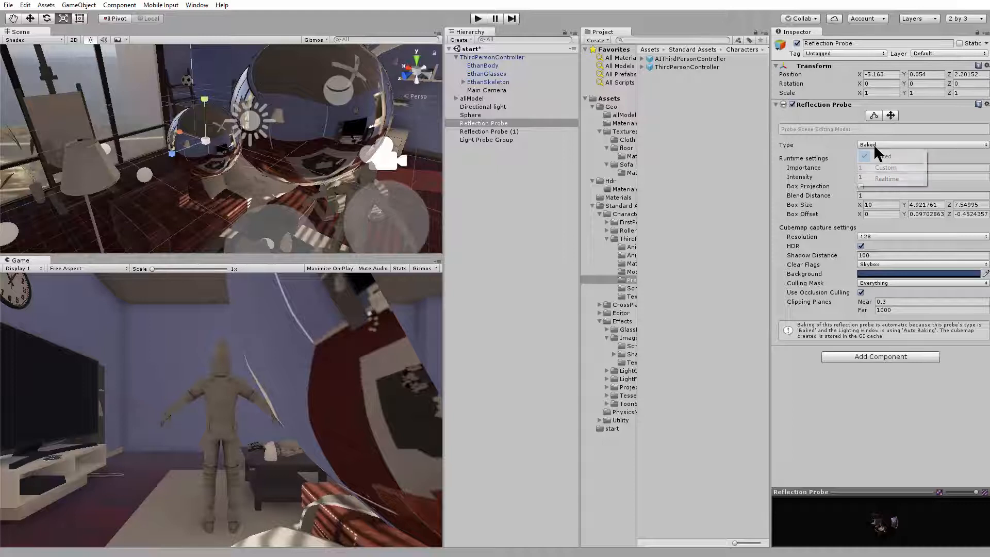
pyautogui.click(896, 179)
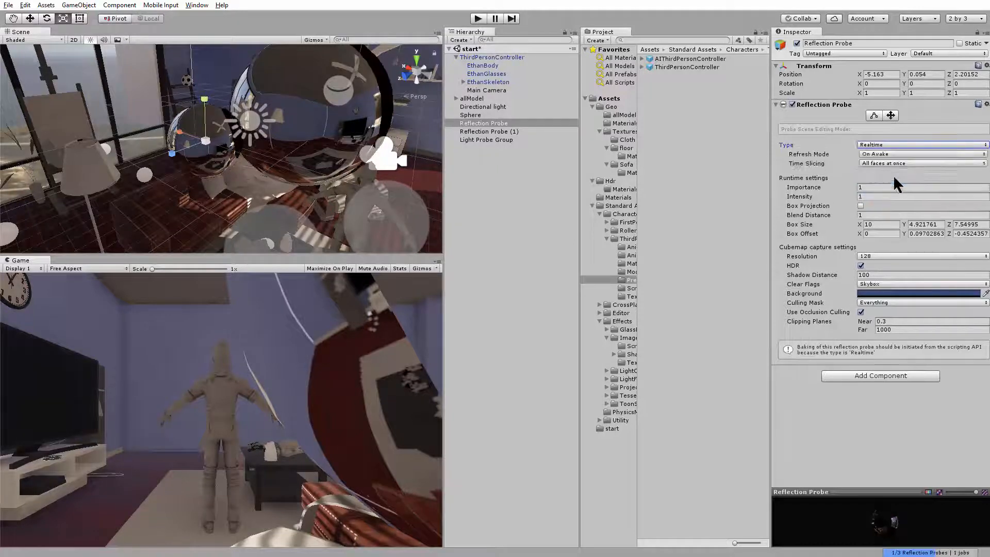
pyautogui.keyDown('alt'); pyautogui.moveTo(227, 147); pyautogui.dragTo(124, 128); pyautogui.keyUp('alt')
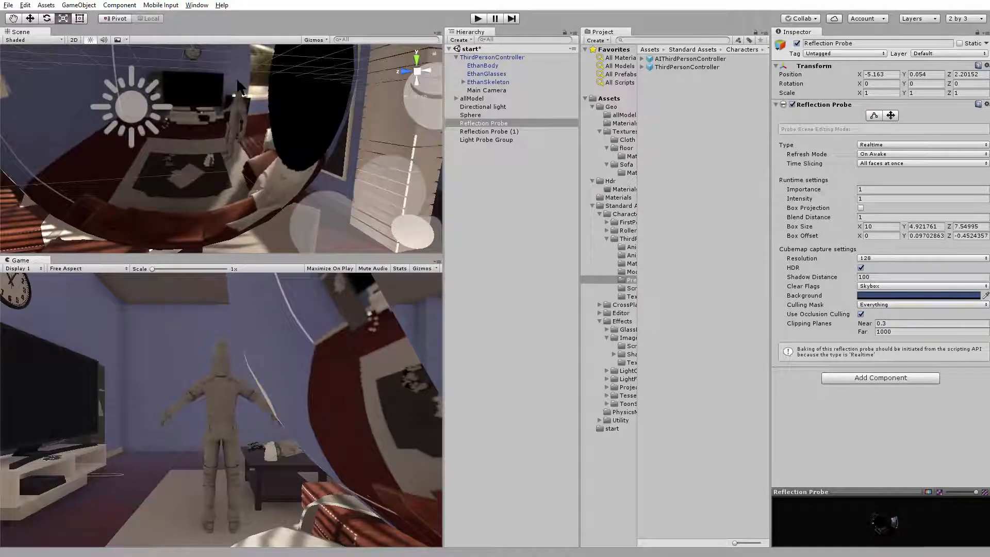
# Test the Realtime reflection in play mode by moving the character around the sphere, and exit play mode
pyautogui.click(479, 18)
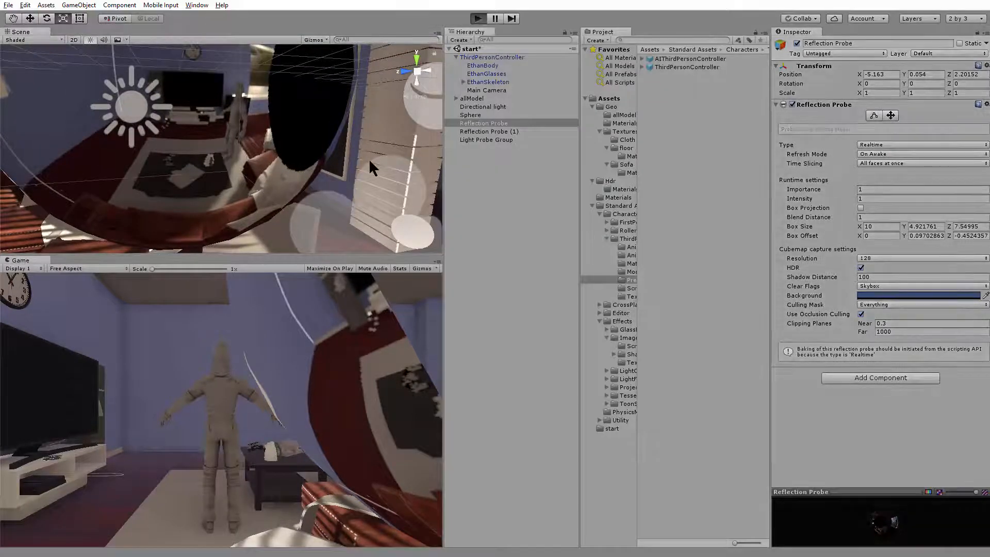
pyautogui.press('d')
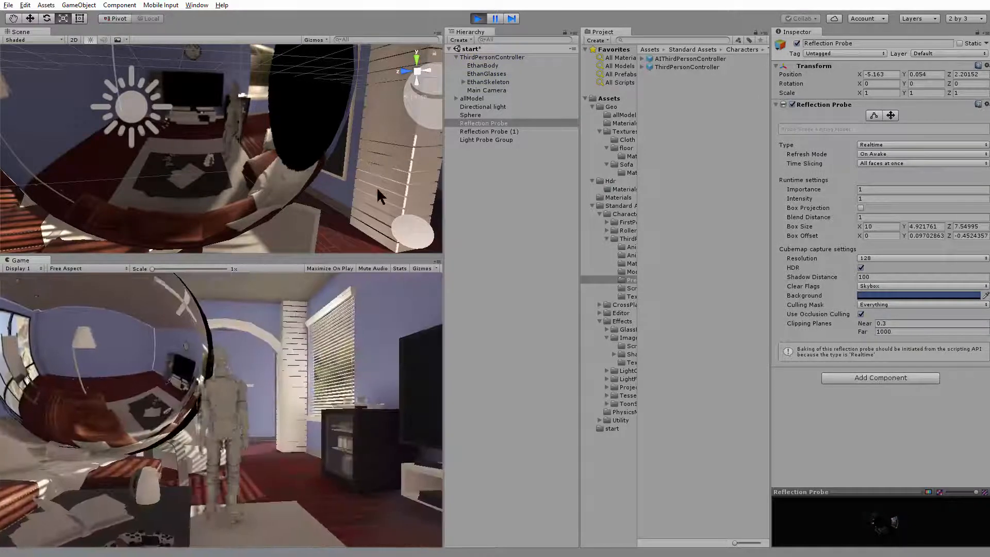
pyautogui.press('d')
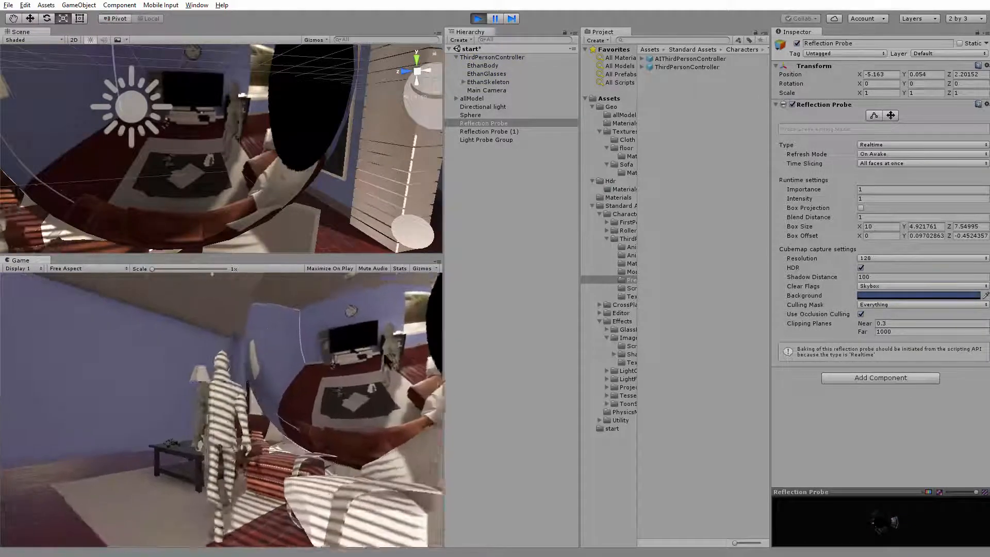
pyautogui.press('d')
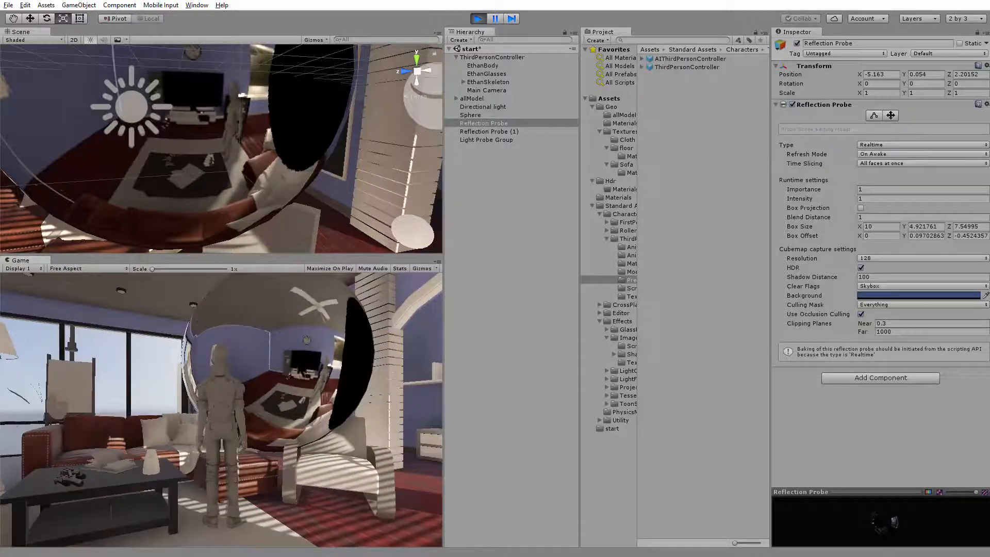
pyautogui.click(479, 18)
# Set the Refresh Mode of the Realtime Reflection Probe near the sofa to Every frame
pyautogui.keyDown('alt'); pyautogui.moveTo(207, 139); pyautogui.dragTo(258, 147); pyautogui.keyUp('alt')
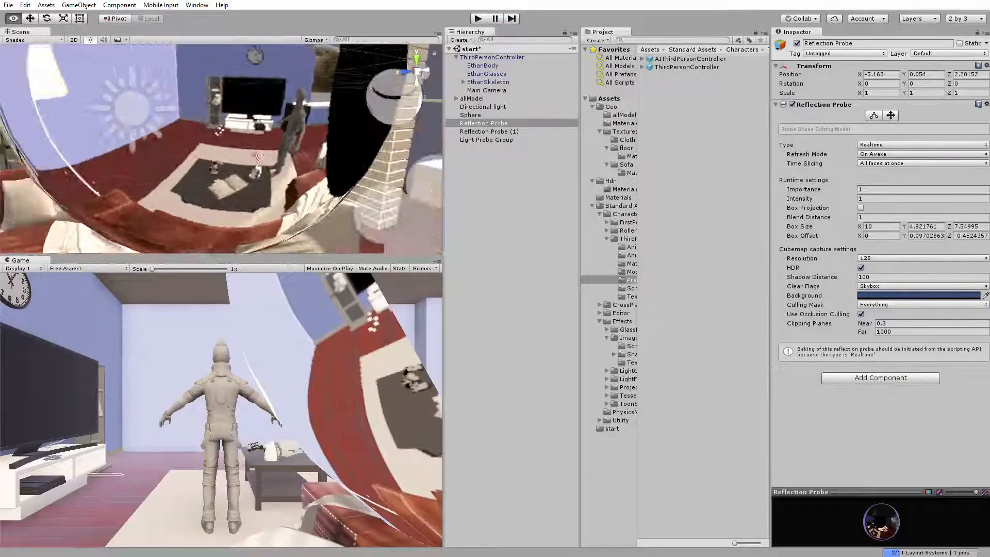
pyautogui.scroll(-4, 258, 147)
pyautogui.click(258, 147)
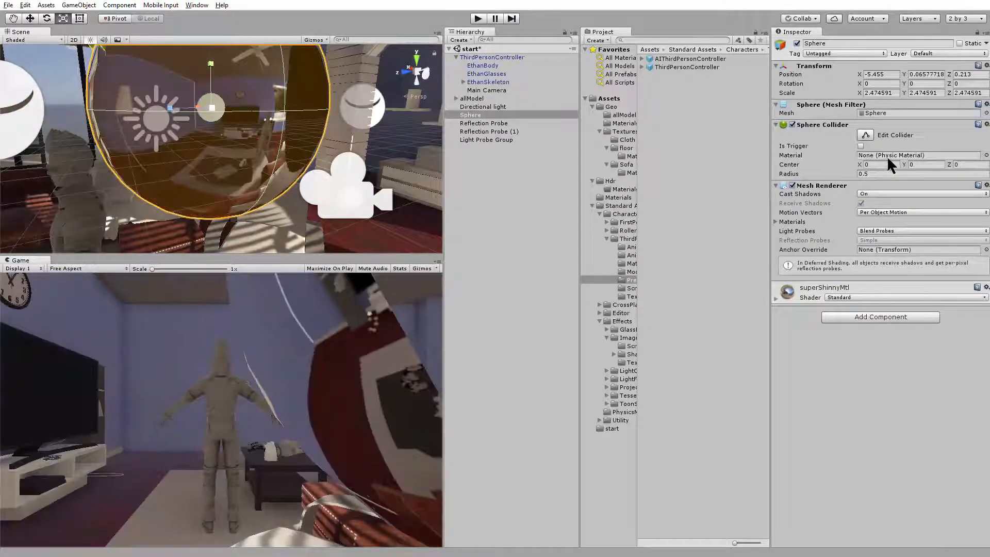
pyautogui.keyDown('alt'); pyautogui.moveTo(264, 149); pyautogui.dragTo(248, 183); pyautogui.keyUp('alt')
pyautogui.click(164, 187)
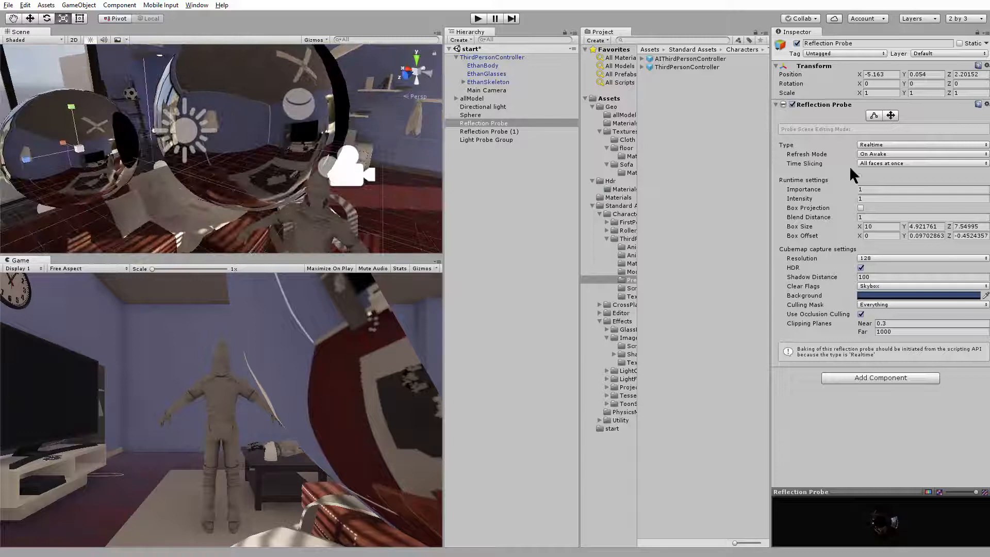
pyautogui.click(877, 153)
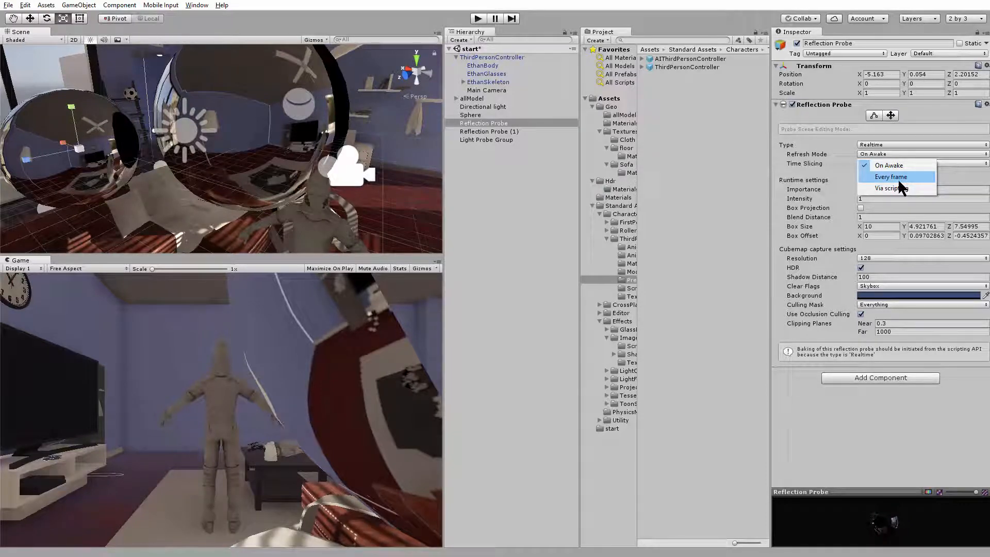
pyautogui.click(889, 177)
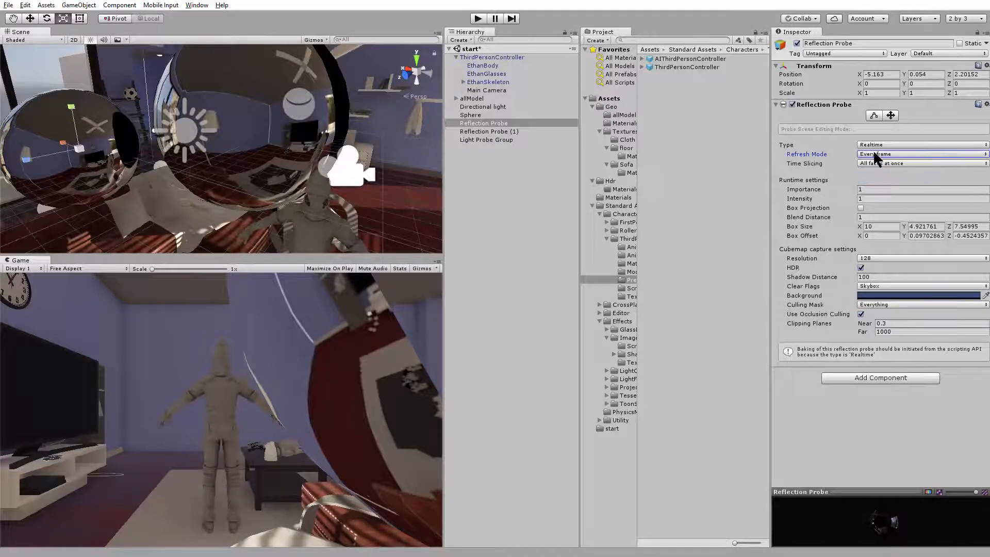
# Test the every-frame reflection refresh in play mode by moving the character around the sphere, and exit play mode
pyautogui.click(478, 18)
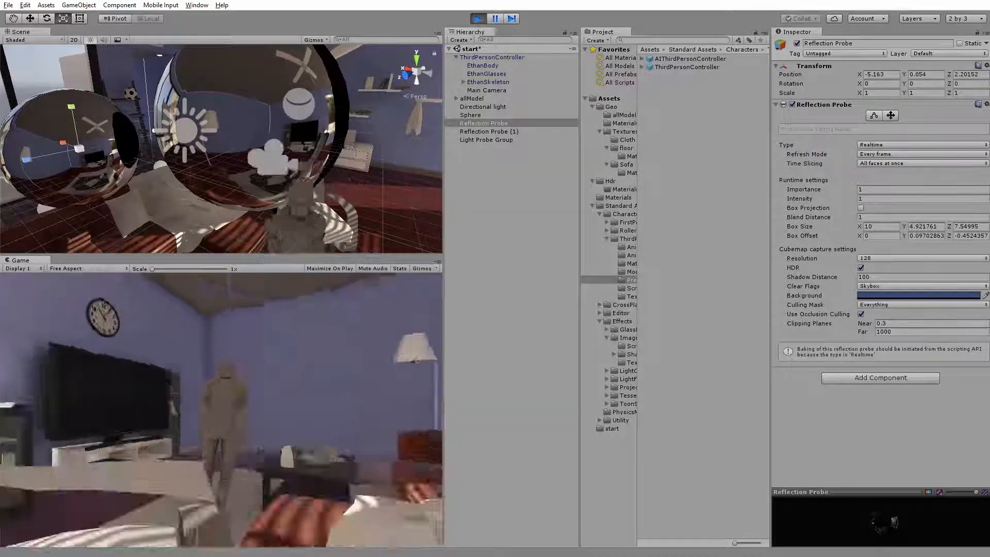
pyautogui.press('w')
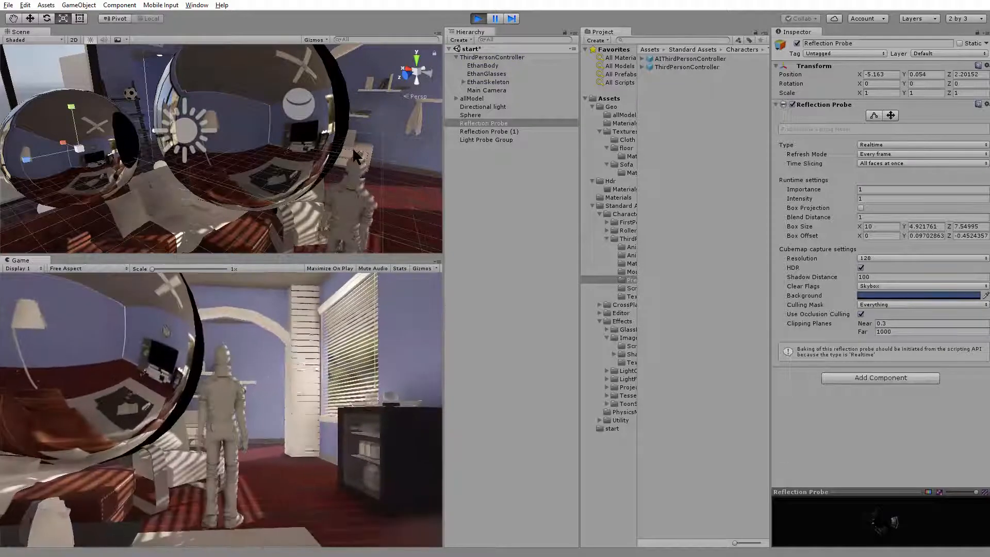
pyautogui.press('d')
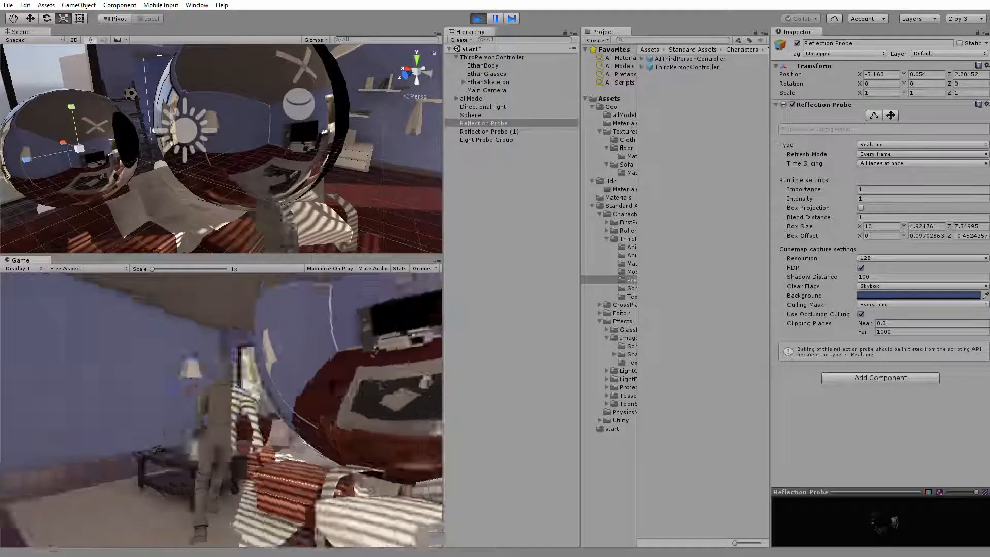
pyautogui.press('d')
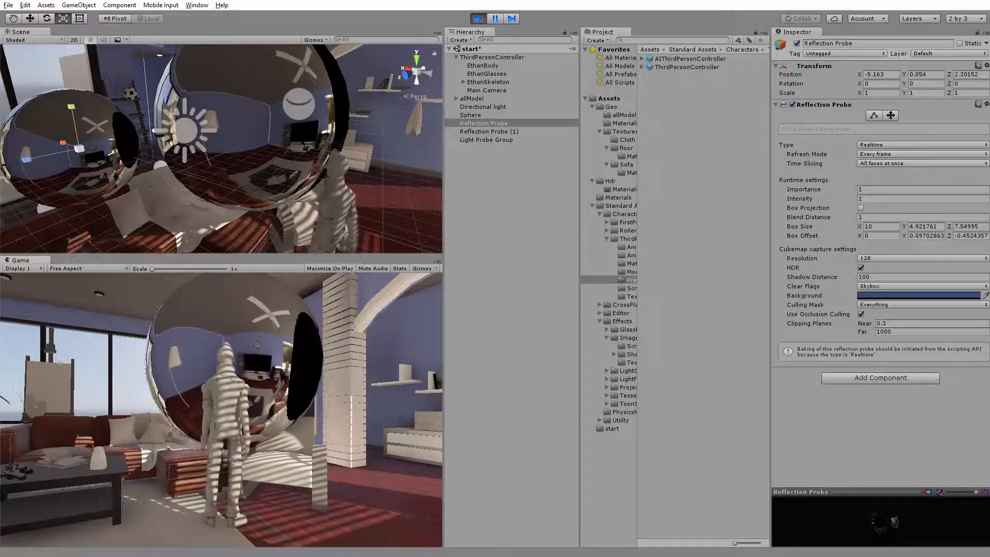
pyautogui.click(479, 18)
# Try moving the large Sphere around the room to compare its reflections, and undo the move
pyautogui.keyDown('alt'); pyautogui.moveTo(282, 208); pyautogui.dragTo(121, 170); pyautogui.keyUp('alt')
pyautogui.scroll(3, 116, 169)
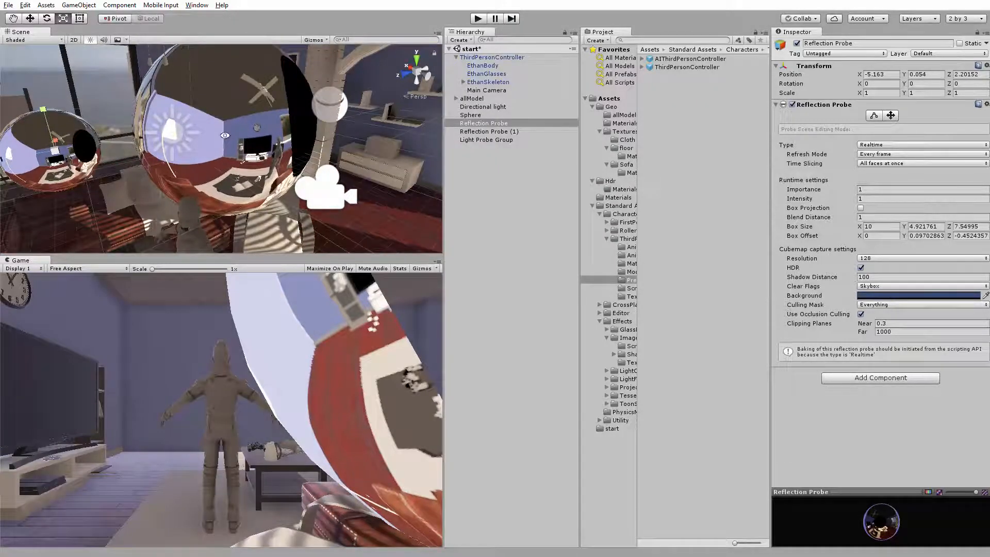
pyautogui.keyDown('alt'); pyautogui.moveTo(225, 135); pyautogui.dragTo(326, 112); pyautogui.keyUp('alt')
pyautogui.click(280, 118)
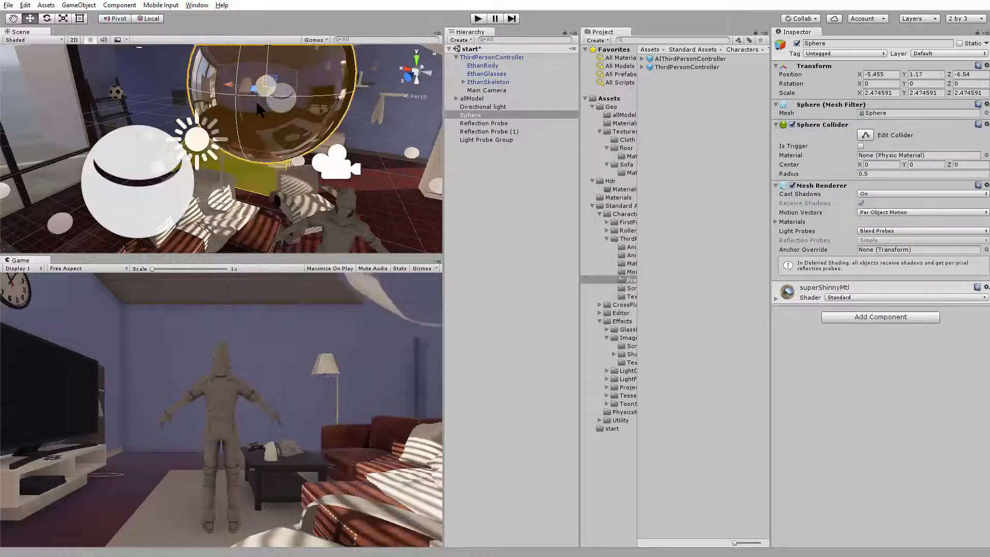
pyautogui.moveTo(255, 116); pyautogui.dragTo(338, 124)
pyautogui.hotkey('ctrl', 'z')
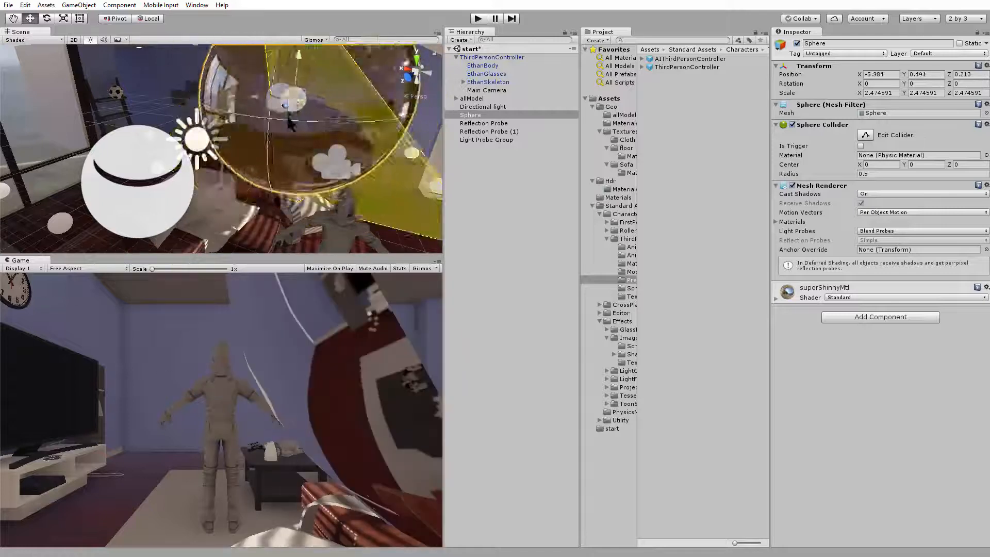
pyautogui.keyDown('alt'); pyautogui.moveTo(263, 137); pyautogui.dragTo(138, 155); pyautogui.keyUp('alt')
pyautogui.moveTo(181, 153); pyautogui.dragTo(284, 155, button='middle')
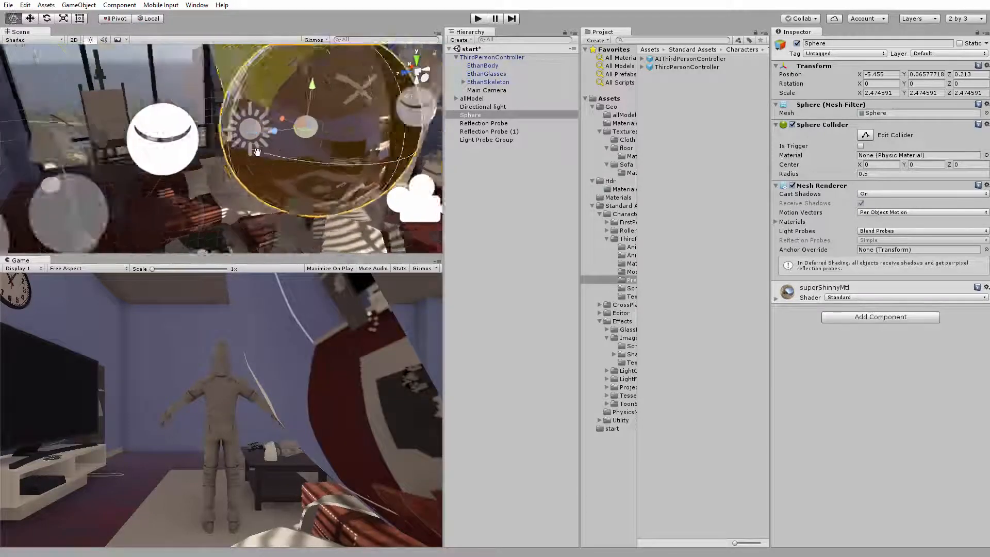
pyautogui.keyDown('alt'); pyautogui.moveTo(284, 155); pyautogui.dragTo(258, 157); pyautogui.keyUp('alt')
# Open the Lighting settings docked beside the Inspector and set the scene's Reflection Bounces to 3
pyautogui.click(150, 142)
pyautogui.moveTo(237, 150); pyautogui.dragTo(321, 158, button='middle')
pyautogui.keyDown('alt'); pyautogui.moveTo(321, 158); pyautogui.dragTo(297, 164); pyautogui.keyUp('alt')
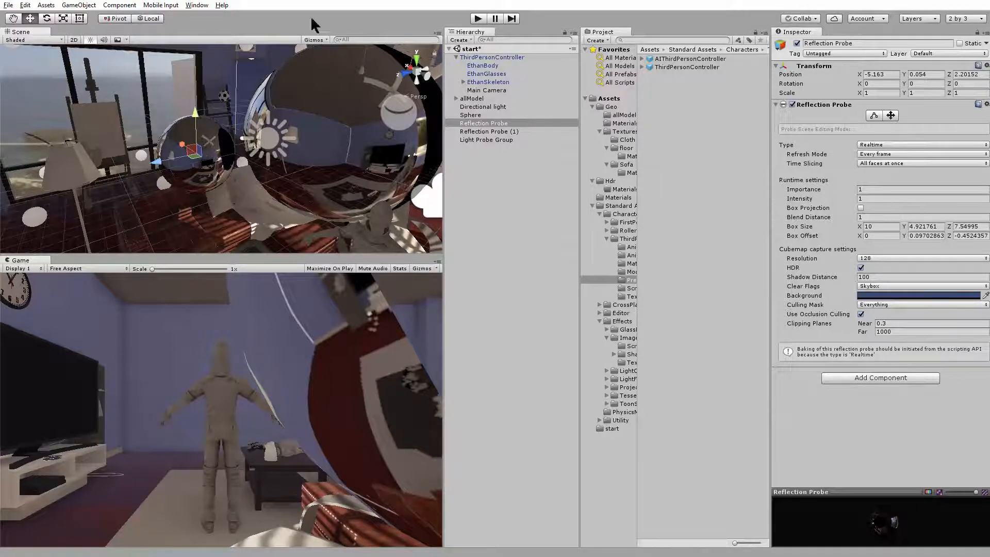
pyautogui.click(188, 5)
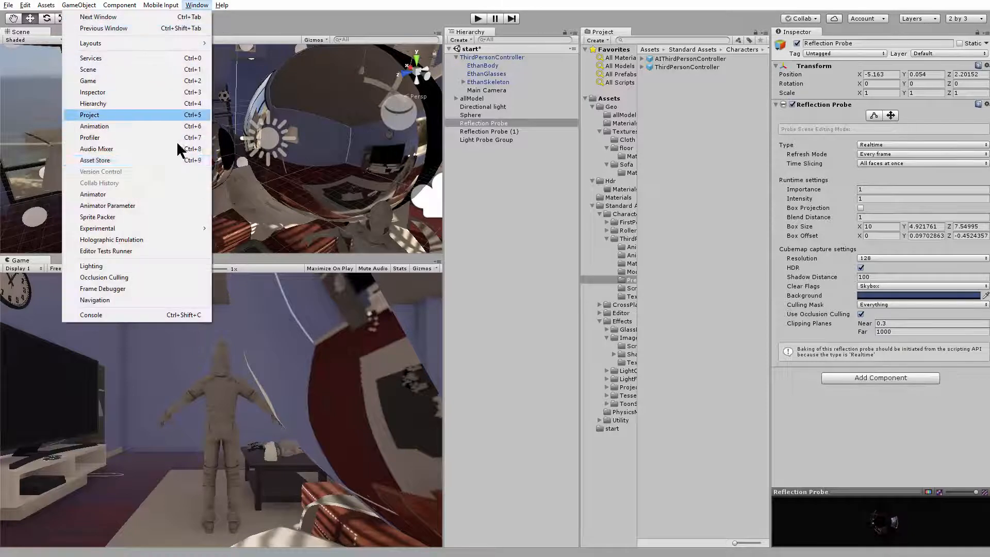
pyautogui.click(159, 259)
pyautogui.moveTo(989, 67); pyautogui.dragTo(830, 33)
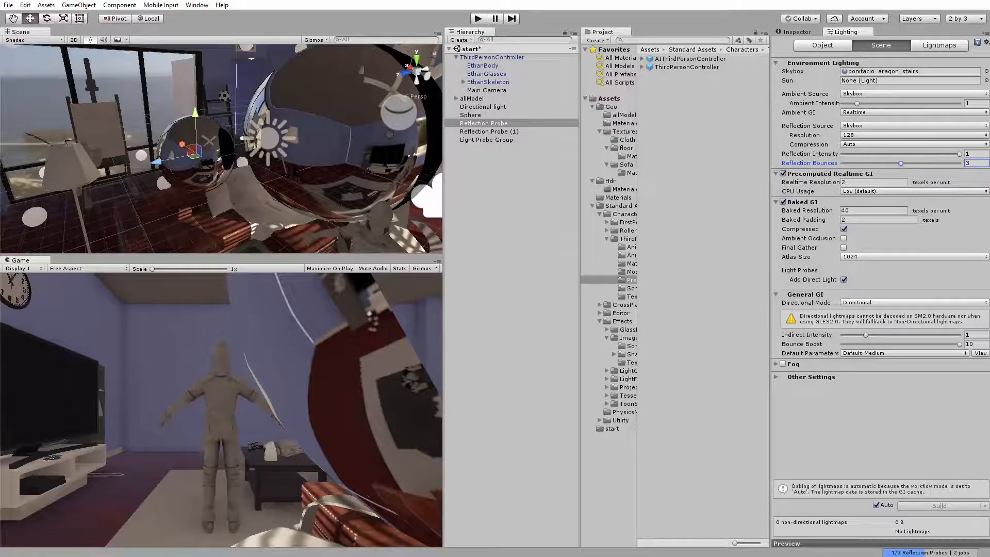
# Examine the multi-bounce reflections on the large Sphere and the Reflection Probe's preview sphere from several angles
pyautogui.keyDown('alt'); pyautogui.moveTo(287, 172); pyautogui.dragTo(201, 129); pyautogui.keyUp('alt')
pyautogui.keyDown('alt'); pyautogui.moveTo(289, 170); pyautogui.dragTo(330, 162, button='right'); pyautogui.keyUp('alt')
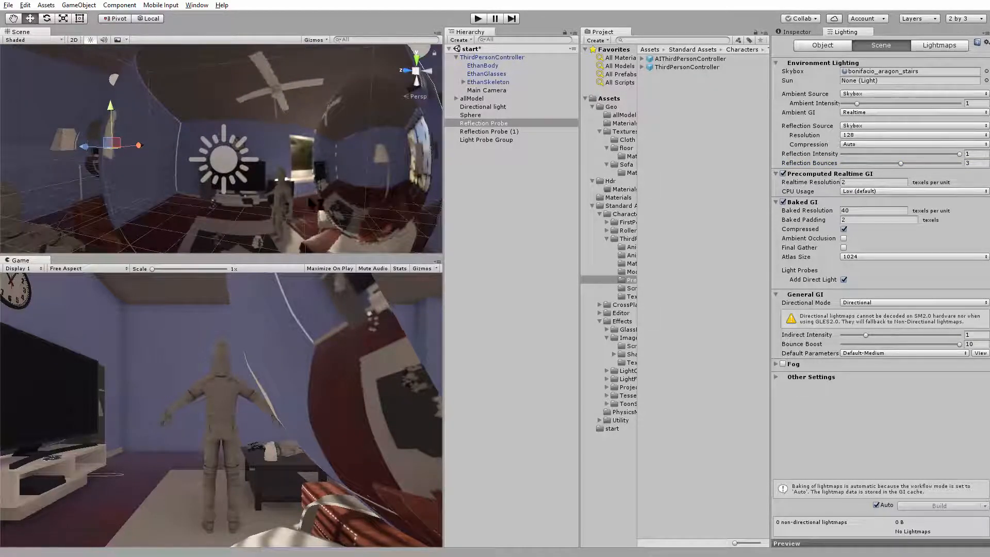
pyautogui.keyDown('alt'); pyautogui.moveTo(350, 107); pyautogui.dragTo(302, 129, button='right'); pyautogui.keyUp('alt')
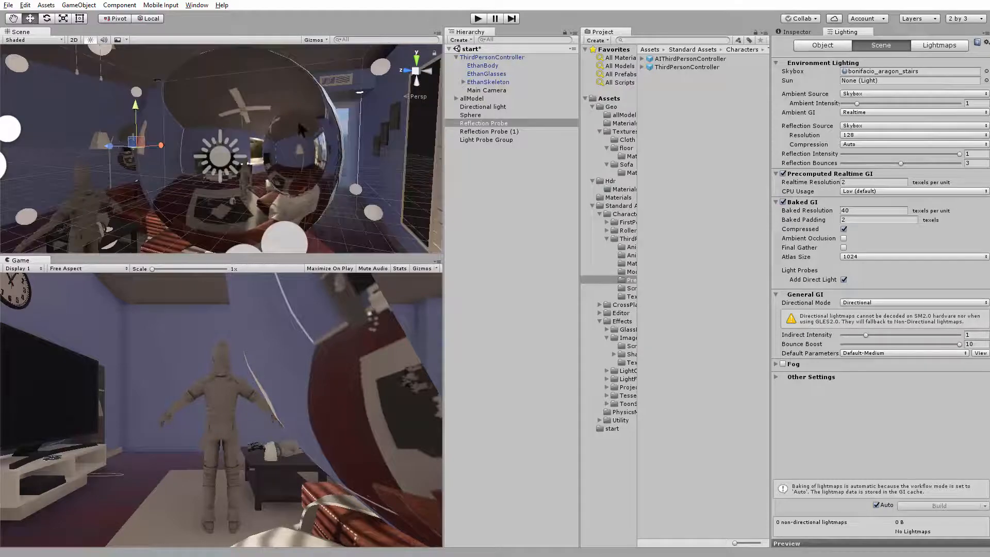
pyautogui.keyDown('alt'); pyautogui.moveTo(210, 187); pyautogui.dragTo(188, 139); pyautogui.keyUp('alt')
pyautogui.keyDown('alt'); pyautogui.moveTo(153, 177); pyautogui.dragTo(26, 175); pyautogui.keyUp('alt')
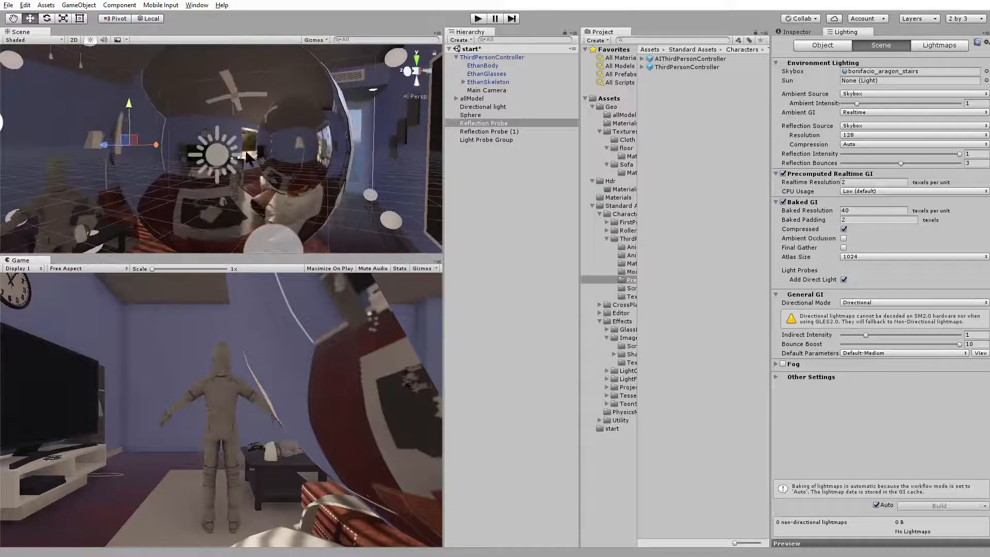
pyautogui.keyDown('alt'); pyautogui.moveTo(292, 120); pyautogui.dragTo(468, 50); pyautogui.keyUp('alt')
# Test the multi-bounce reflections in play mode by moving the character beside the sphere, and exit play mode
pyautogui.click(478, 19)
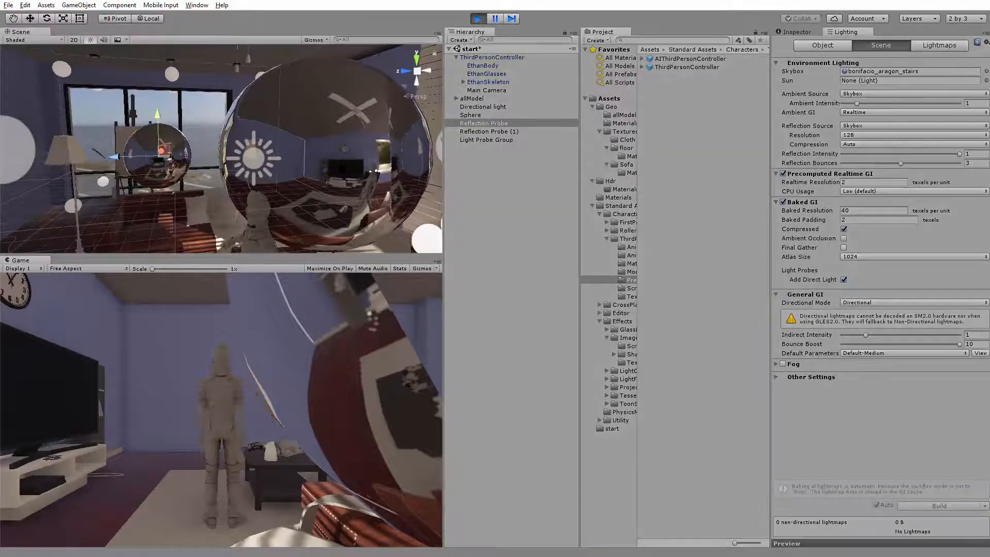
pyautogui.press('d')
pyautogui.press('d')
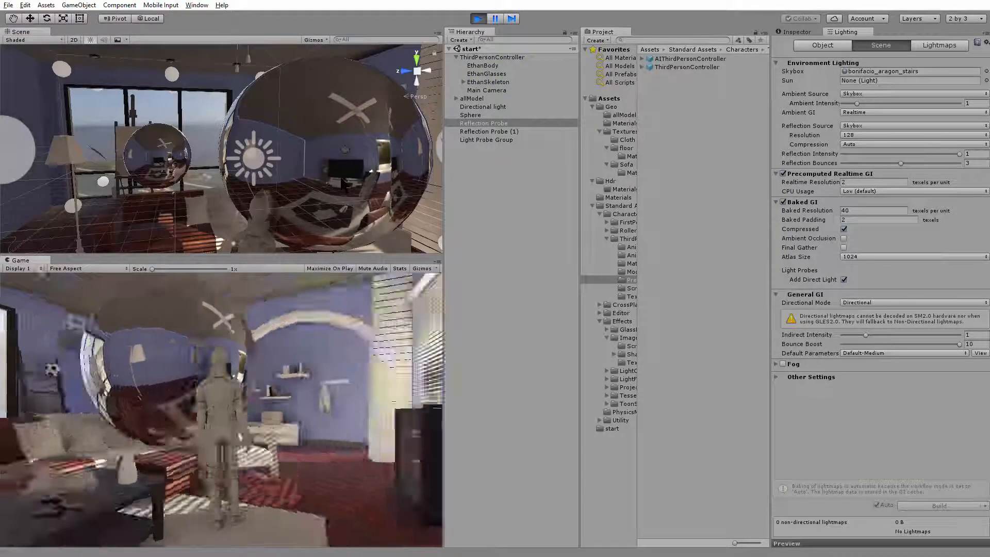
pyautogui.press('a')
pyautogui.press('a')
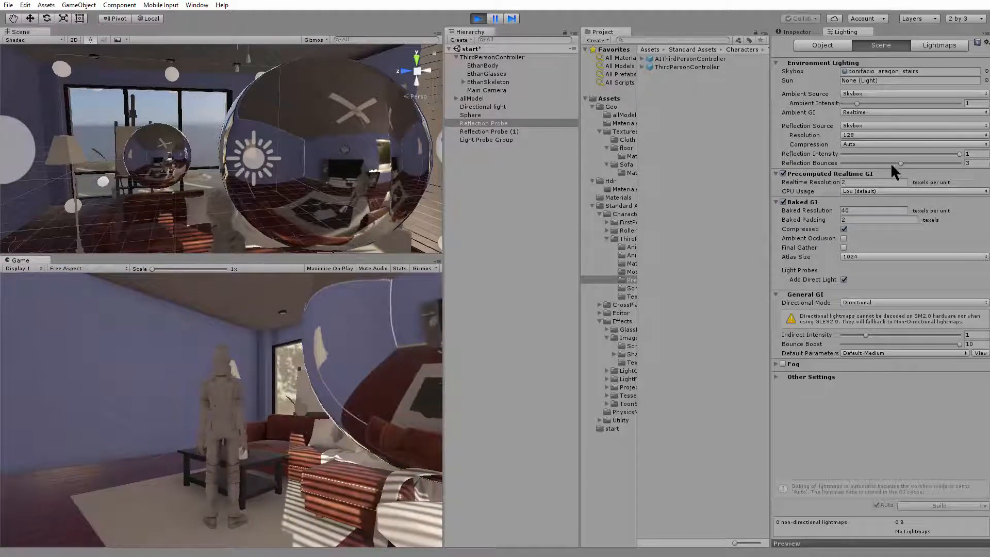
pyautogui.click(478, 21)
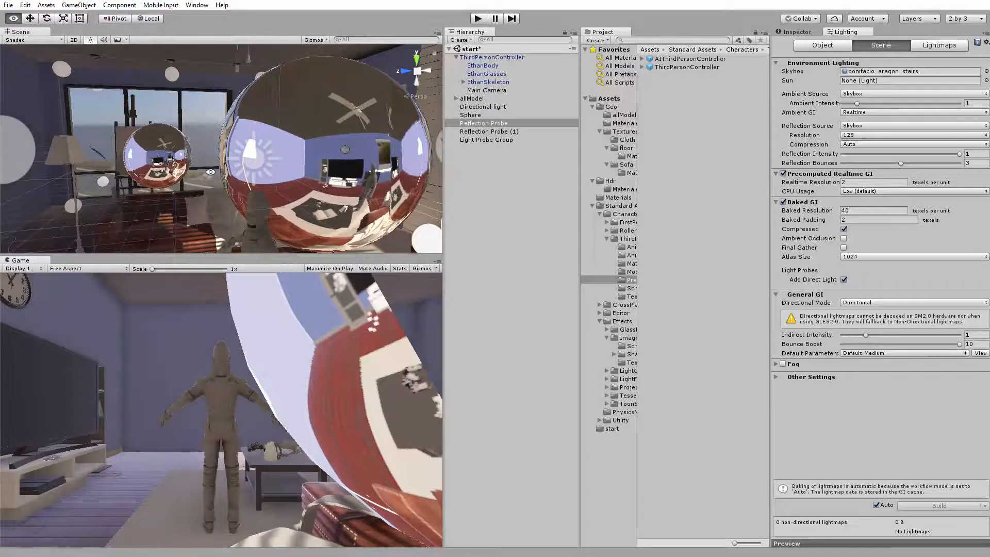
# Add a Point light near the floor lamp by the windows and raise it above the lamp to about Y 0.87
pyautogui.keyDown('alt'); pyautogui.moveTo(211, 172); pyautogui.dragTo(284, 172); pyautogui.keyUp('alt')
pyautogui.keyDown('alt'); pyautogui.moveTo(294, 152); pyautogui.dragTo(260, 139, button='right'); pyautogui.keyUp('alt')
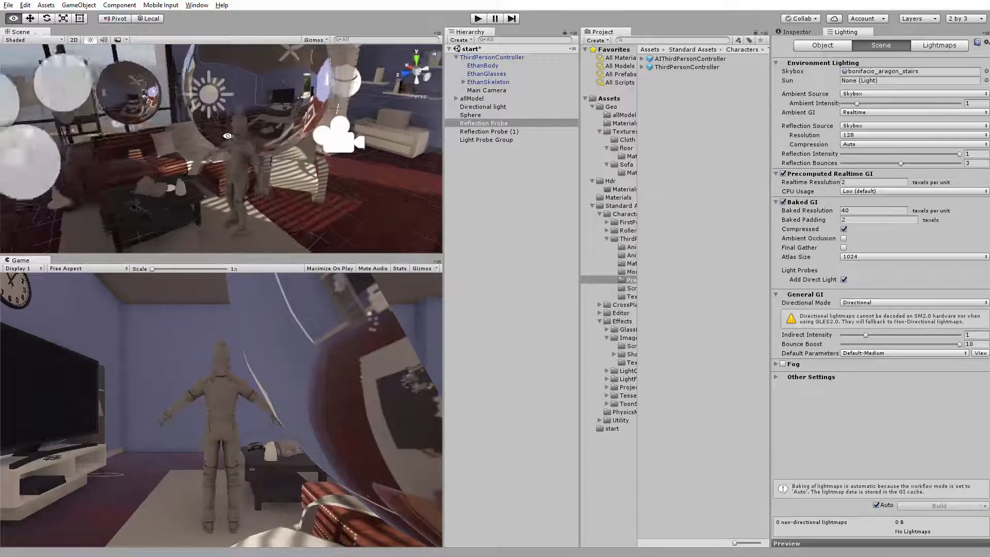
pyautogui.keyDown('alt'); pyautogui.moveTo(260, 139); pyautogui.dragTo(236, 124); pyautogui.keyUp('alt')
pyautogui.click(238, 124)
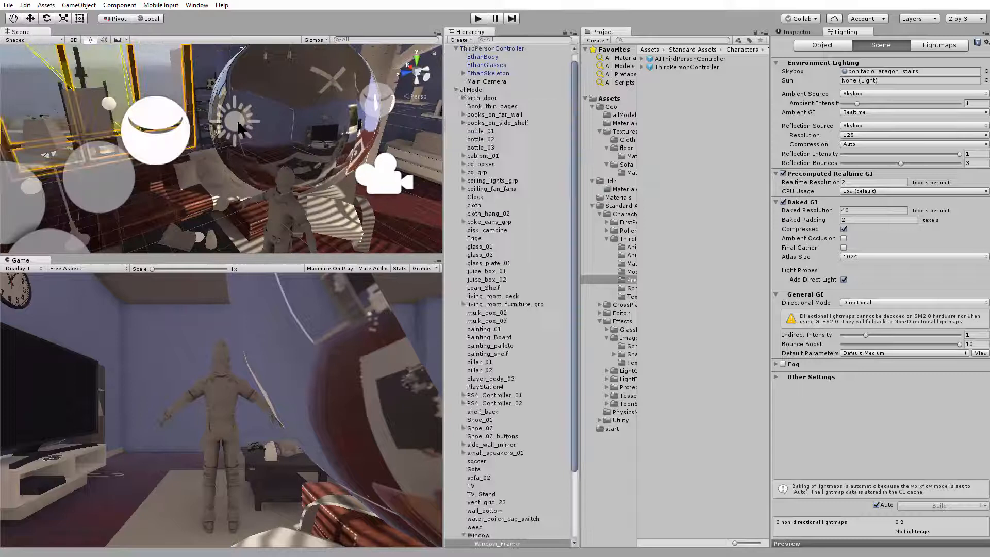
pyautogui.click(172, 150)
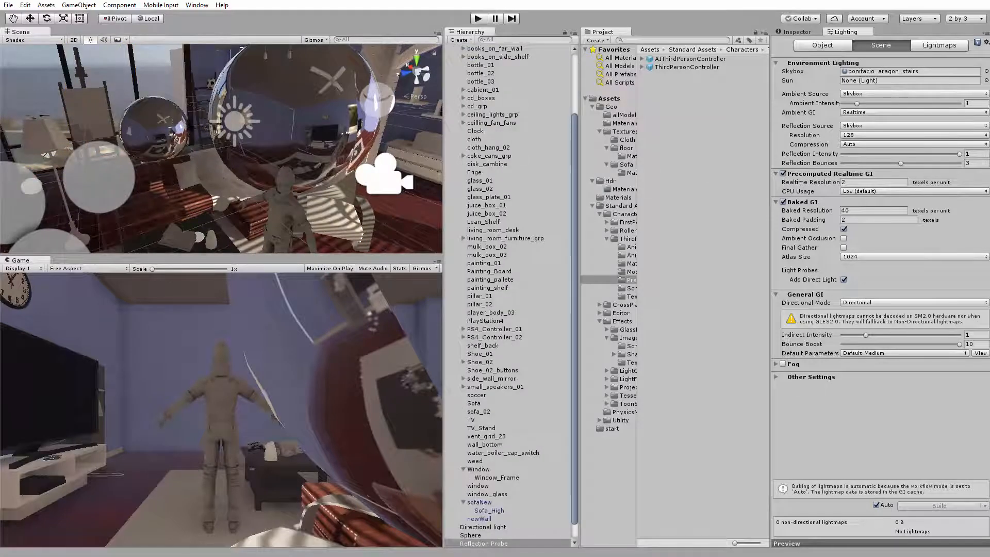
pyautogui.keyDown('alt'); pyautogui.moveTo(178, 131); pyautogui.dragTo(244, 109); pyautogui.keyUp('alt')
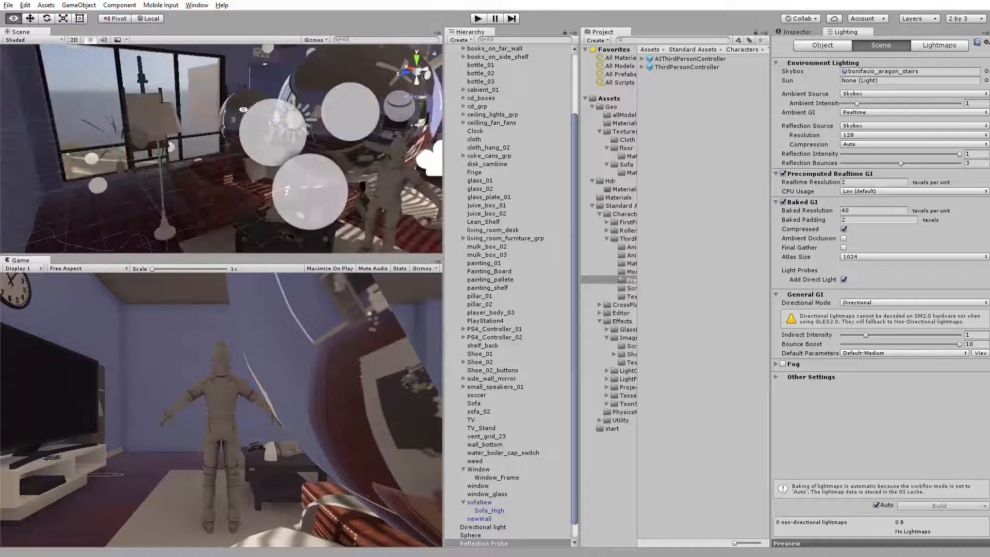
pyautogui.click(46, 5)
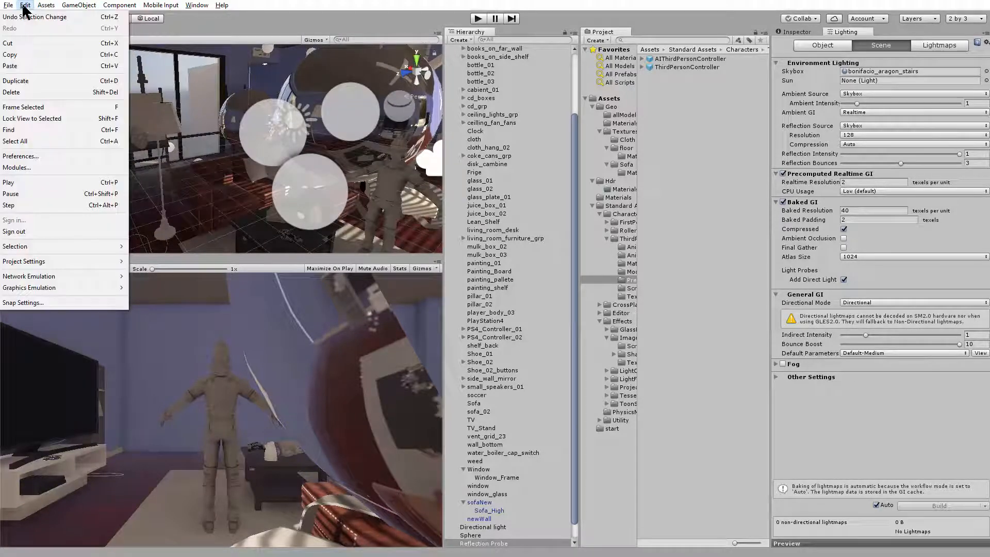
pyautogui.moveTo(86, 6)
pyautogui.moveTo(98, 62)
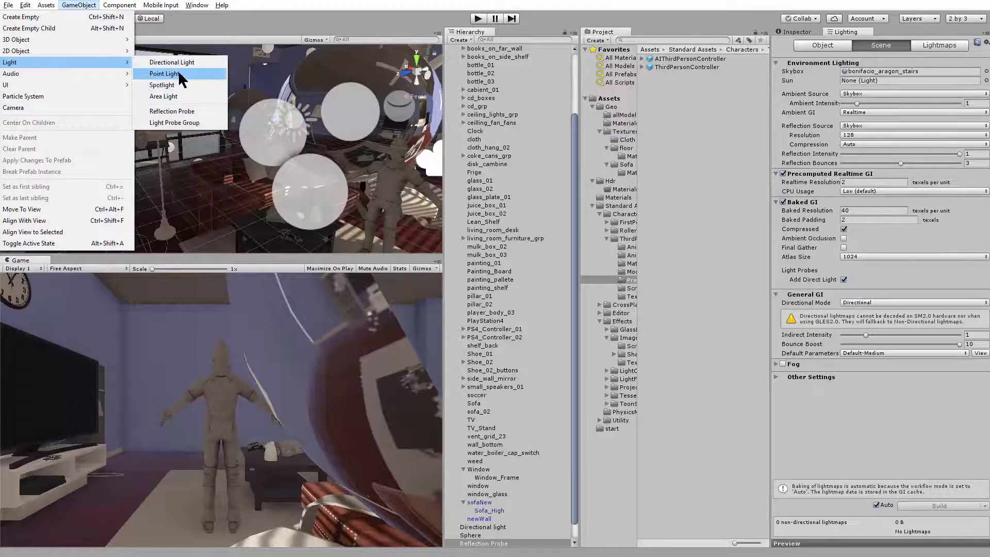
pyautogui.click(177, 73)
pyautogui.moveTo(222, 110); pyautogui.dragTo(221, 53)
pyautogui.scroll(4, 223, 53)
pyautogui.keyDown('alt'); pyautogui.moveTo(243, 157); pyautogui.dragTo(338, 168); pyautogui.keyUp('alt')
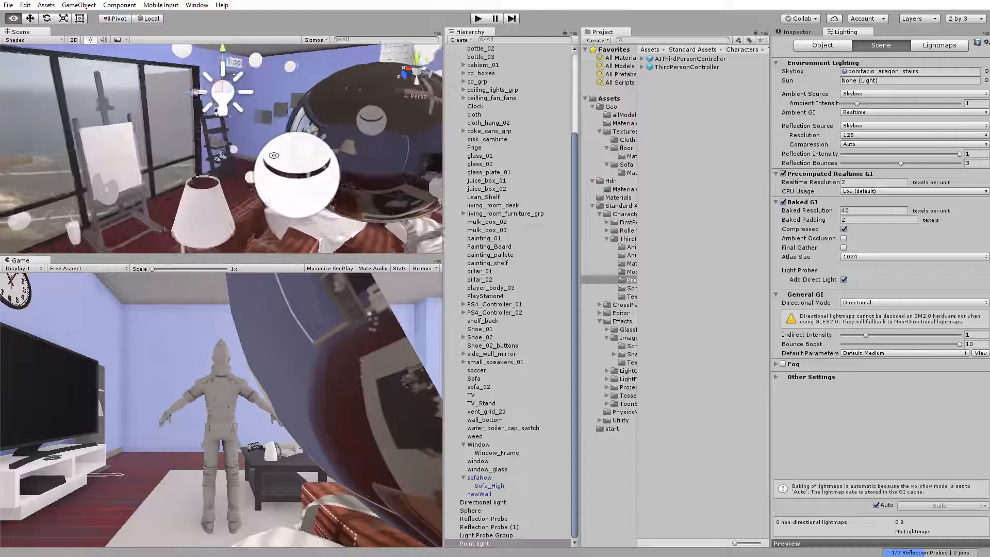
# Set the Point light's Shadow Type to Soft Shadows
pyautogui.click(792, 31)
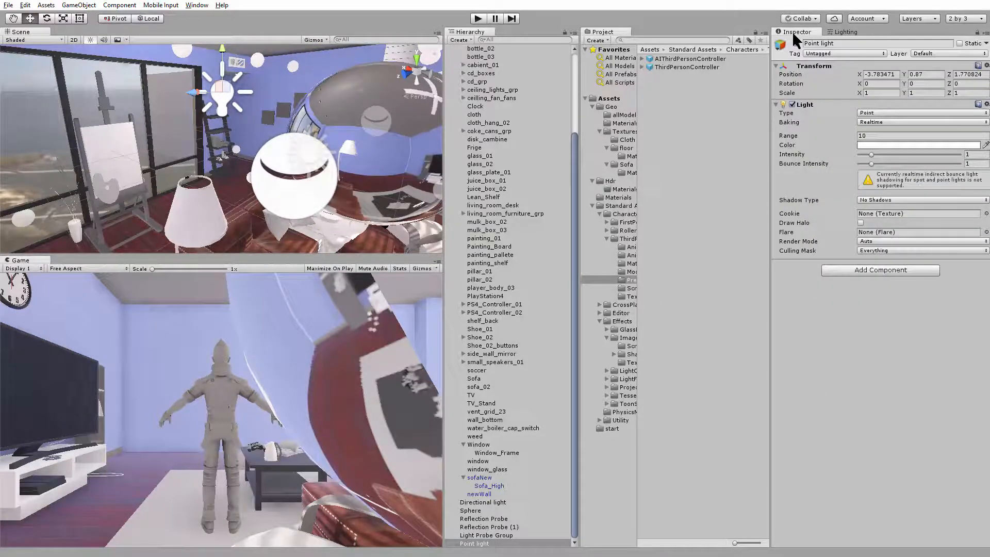
pyautogui.click(890, 200)
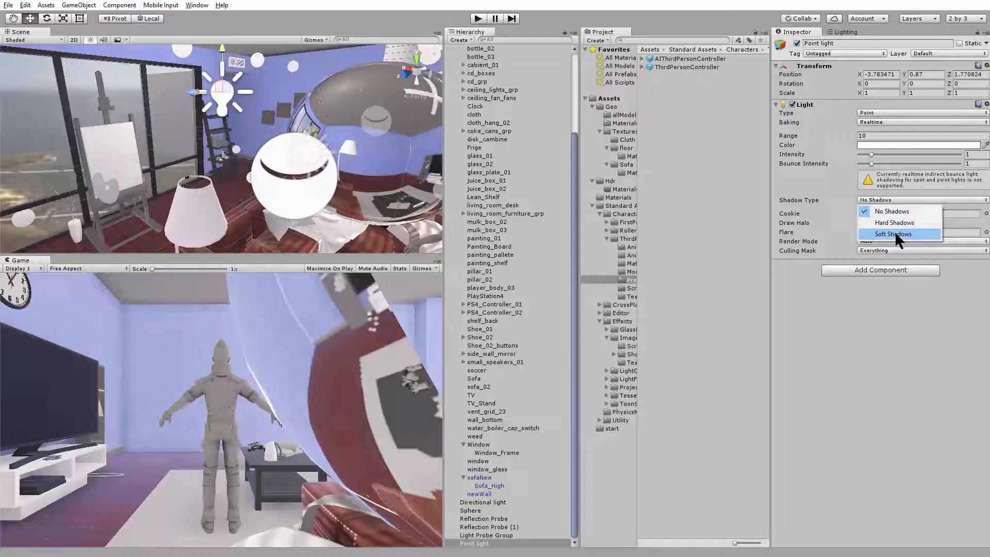
pyautogui.click(895, 233)
# Move the Point light to about X -3.848, Y 0.271 at the floor lamp and reduce its range to about 2.65
pyautogui.keyDown('alt'); pyautogui.moveTo(263, 106); pyautogui.dragTo(210, 86, button='right'); pyautogui.keyUp('alt')
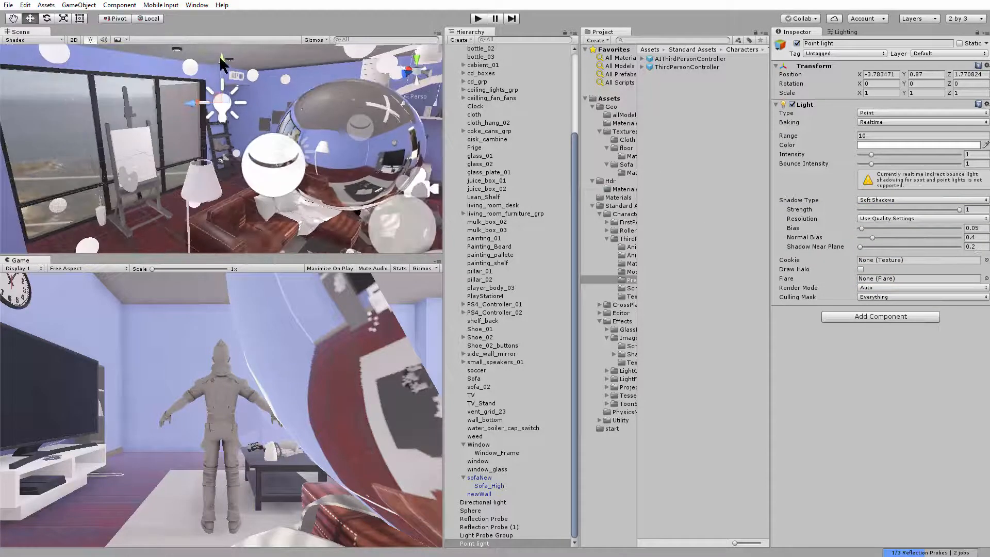
pyautogui.moveTo(221, 62); pyautogui.dragTo(230, 89)
pyautogui.keyDown('alt'); pyautogui.moveTo(231, 89); pyautogui.dragTo(250, 111); pyautogui.keyUp('alt')
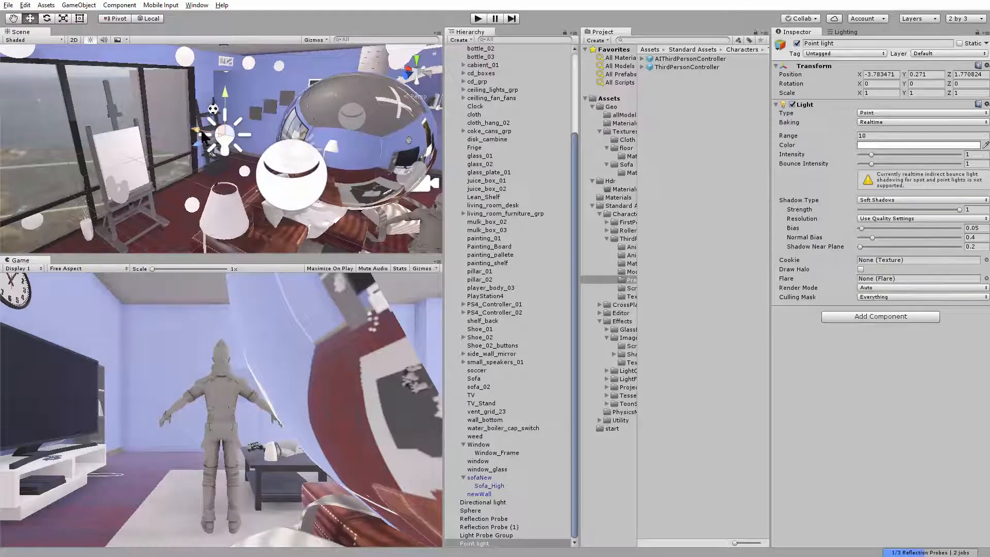
pyautogui.moveTo(202, 132)
pyautogui.mouseDown()
pyautogui.moveTo(233, 136)
pyautogui.moveTo(171, 127)
pyautogui.moveTo(205, 132)
pyautogui.mouseUp()
pyautogui.keyDown('alt'); pyautogui.moveTo(198, 132); pyautogui.dragTo(51, 123, button='right'); pyautogui.keyUp('alt')
pyautogui.keyDown('alt'); pyautogui.moveTo(379, 165); pyautogui.dragTo(218, 156); pyautogui.keyUp('alt')
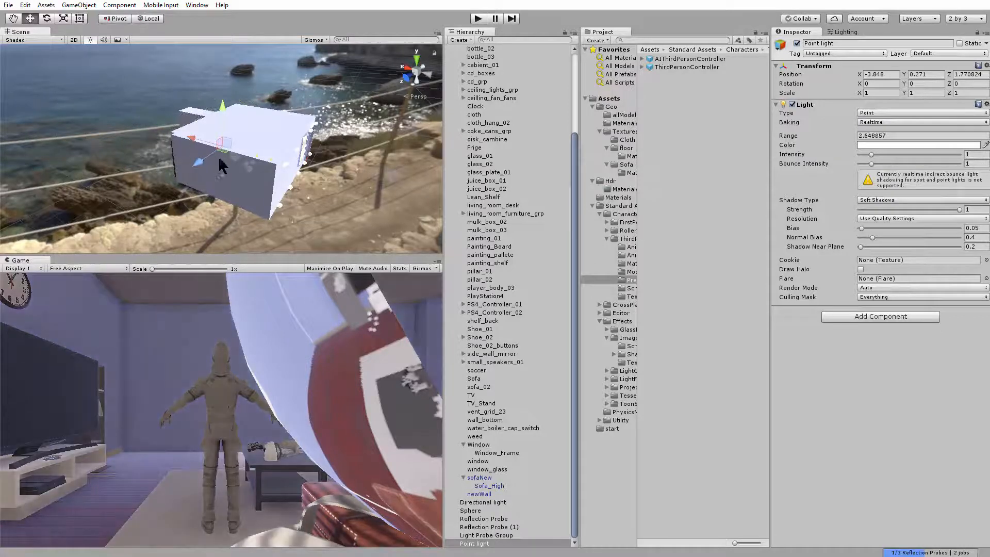
# Move the Point light to about X -3.7, Y 0.362 near the floor lamp by the windows
pyautogui.press('f')
pyautogui.moveTo(222, 118); pyautogui.dragTo(223, 149)
pyautogui.keyDown('alt'); pyautogui.moveTo(222, 149); pyautogui.dragTo(172, 97); pyautogui.keyUp('alt')
pyautogui.keyDown('alt'); pyautogui.moveTo(172, 97); pyautogui.dragTo(217, 103, button='right'); pyautogui.keyUp('alt')
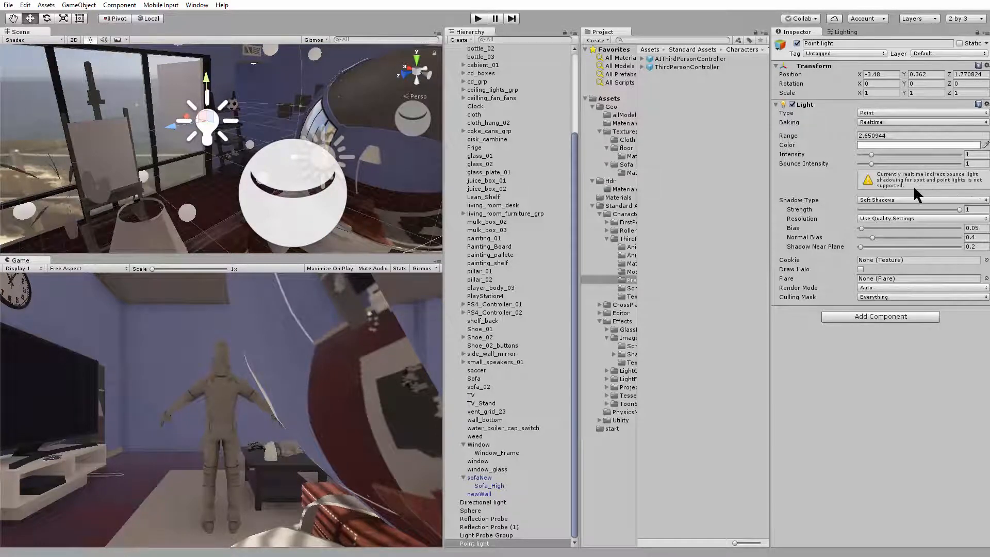
pyautogui.moveTo(194, 123); pyautogui.dragTo(243, 134, button='middle')
pyautogui.moveTo(223, 119); pyautogui.dragTo(268, 168)
pyautogui.moveTo(245, 201); pyautogui.dragTo(256, 49)
pyautogui.hotkey('ctrl', 'z')
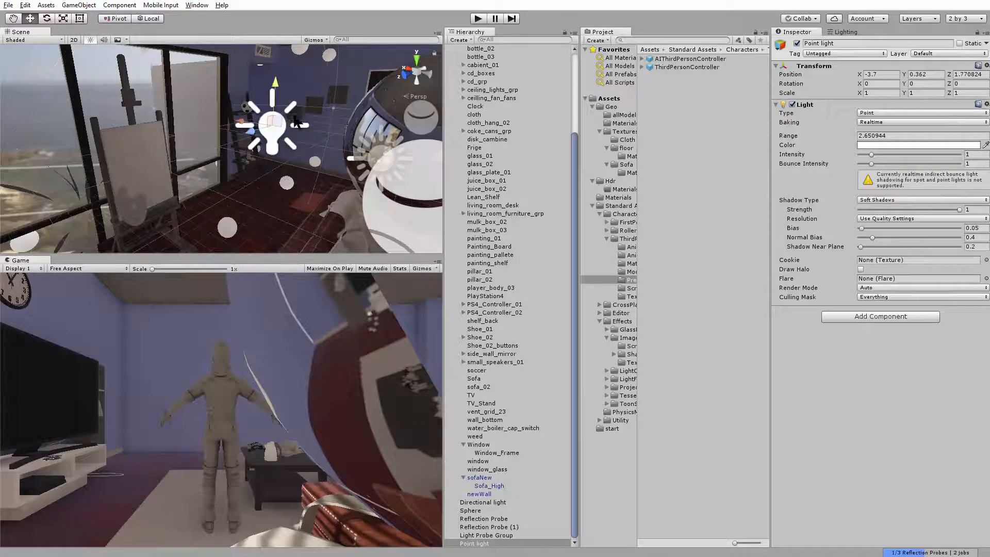
# Lower the Point light to about Y -0.076 and shift it to about Z 1.896
pyautogui.keyDown('alt'); pyautogui.moveTo(293, 118); pyautogui.dragTo(239, 147); pyautogui.keyUp('alt')
pyautogui.scroll(3, 239, 146)
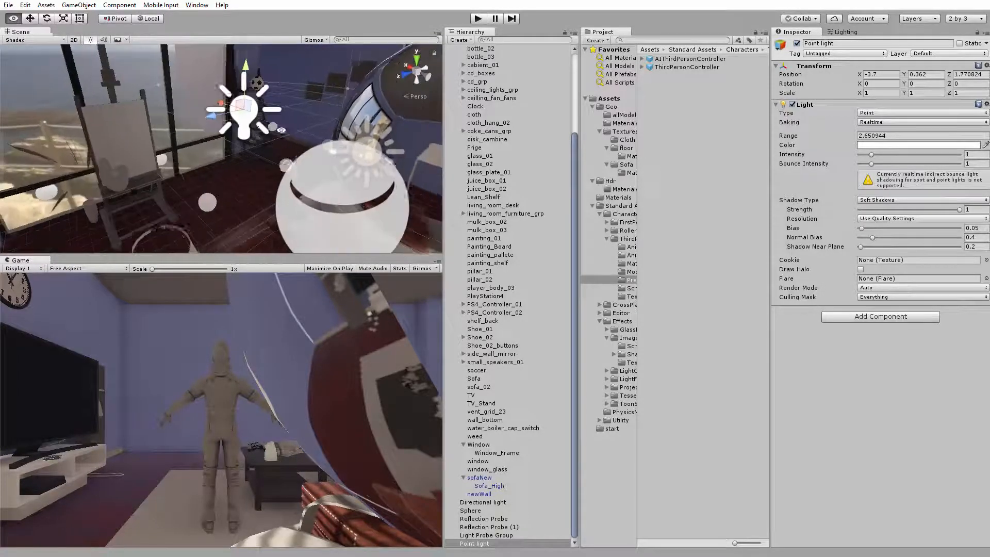
pyautogui.moveTo(242, 109); pyautogui.dragTo(236, 147)
pyautogui.moveTo(235, 147); pyautogui.dragTo(124, 96, button='middle')
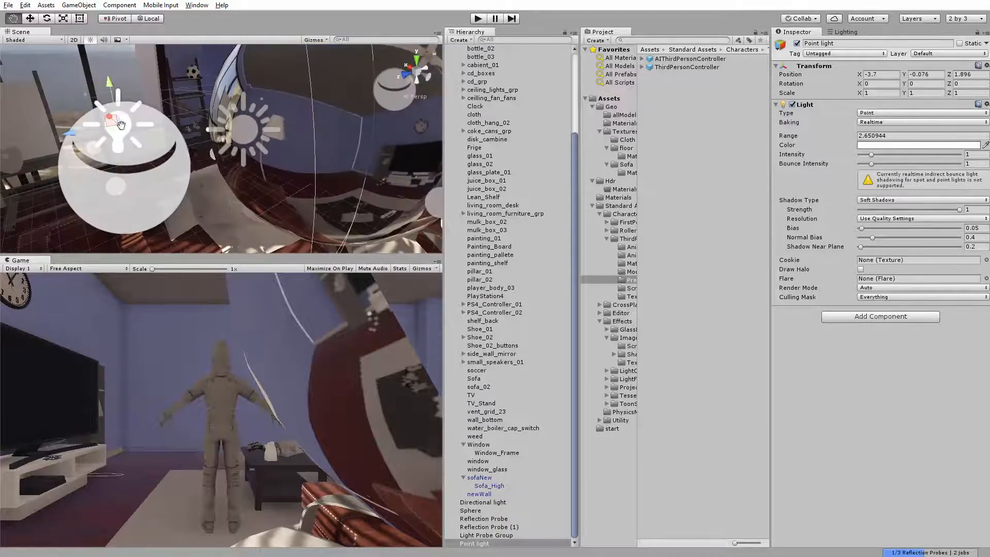
# Examine the Point light's placement and its effect on the living room from several angles
pyautogui.keyDown('alt'); pyautogui.moveTo(124, 96); pyautogui.dragTo(154, 129); pyautogui.keyUp('alt')
pyautogui.scroll(-3, 155, 129)
pyautogui.moveTo(154, 129); pyautogui.dragTo(186, 124, button='middle')
pyautogui.keyDown('alt'); pyautogui.moveTo(187, 124); pyautogui.dragTo(242, 121); pyautogui.keyUp('alt')
pyautogui.scroll(3, 212, 132)
pyautogui.moveTo(242, 114); pyautogui.dragTo(262, 199, button='middle')
pyautogui.keyDown('alt'); pyautogui.moveTo(262, 200); pyautogui.dragTo(154, 81); pyautogui.keyUp('alt')
pyautogui.scroll(-2, 280, 169)
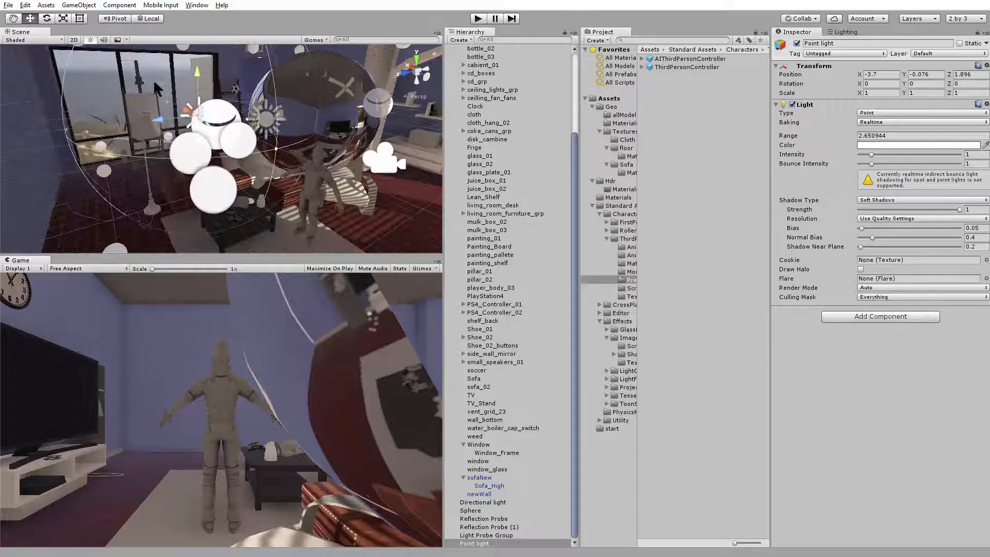
# Add a cube beside the character, scale it uniformly to about 0.31 and place it at about X -7.175, Y -0.435, Z 0.843
pyautogui.click(76, 6)
pyautogui.moveTo(88, 40)
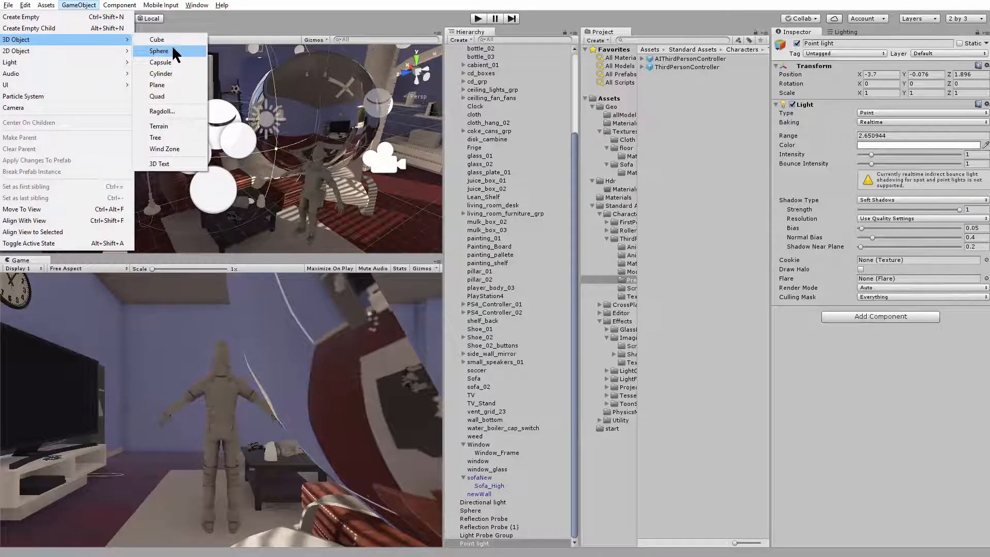
pyautogui.click(169, 41)
pyautogui.keyDown('alt'); pyautogui.moveTo(239, 152); pyautogui.dragTo(330, 176); pyautogui.keyUp('alt')
pyautogui.press('r')
pyautogui.press('f')
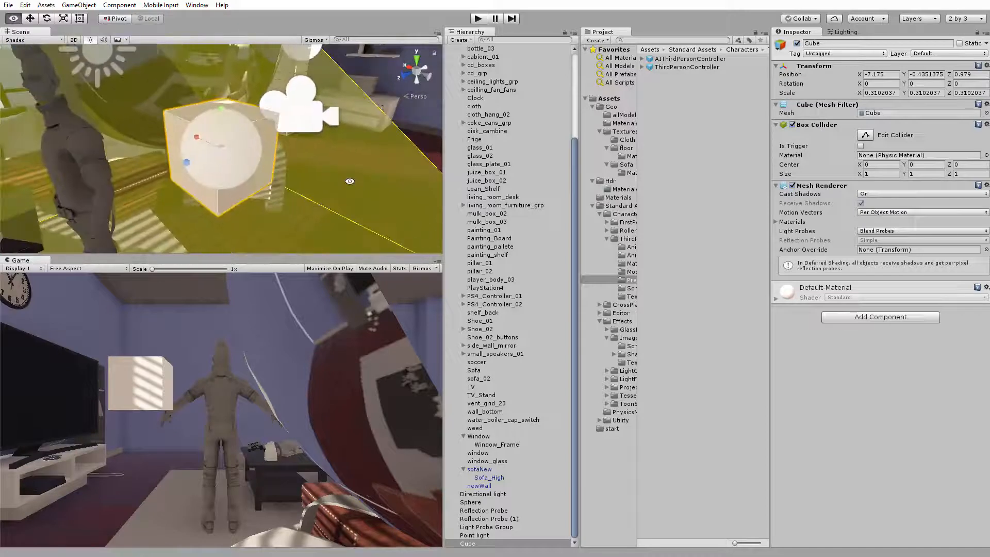
pyautogui.press('w')
pyautogui.moveTo(194, 166); pyautogui.dragTo(203, 154)
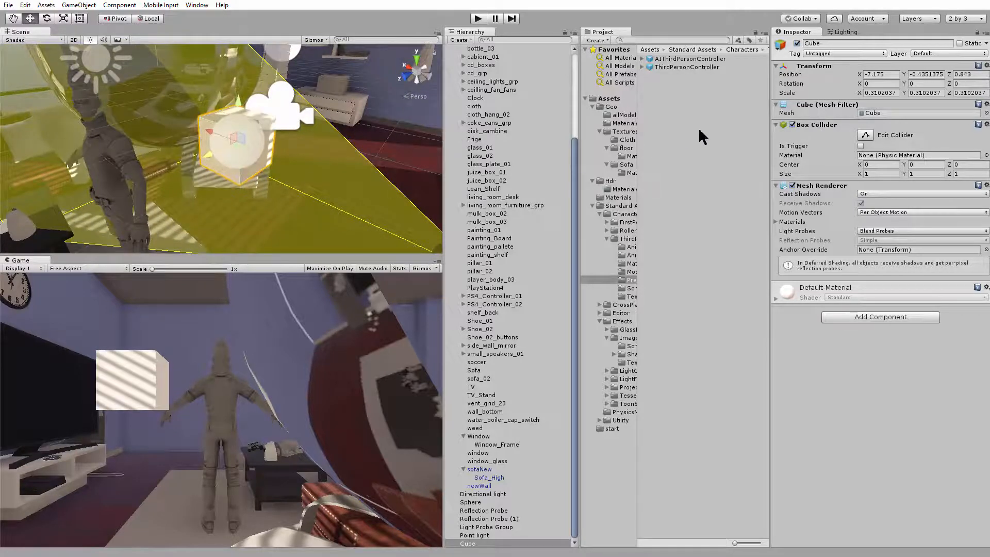
# Create a new material named Red_light in the main Assets folder
pyautogui.rightClick(696, 132)
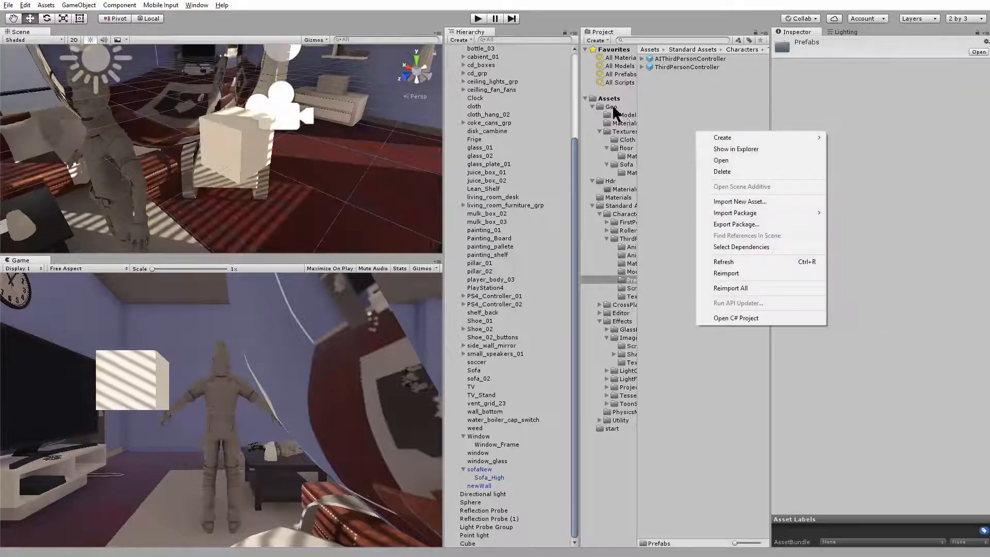
pyautogui.click(609, 98)
pyautogui.rightClick(674, 154)
pyautogui.moveTo(724, 161)
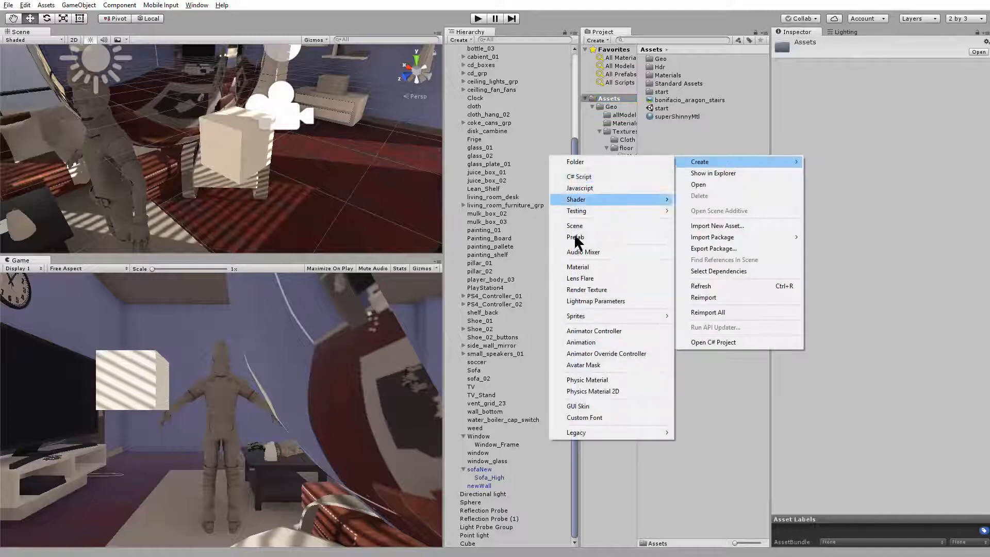
pyautogui.click(613, 265)
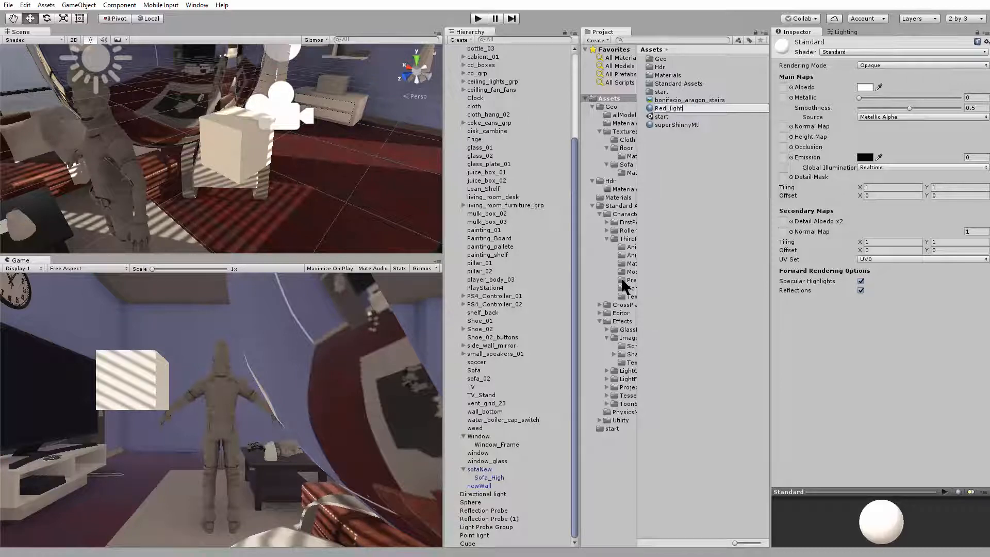
pyautogui.press('Return')
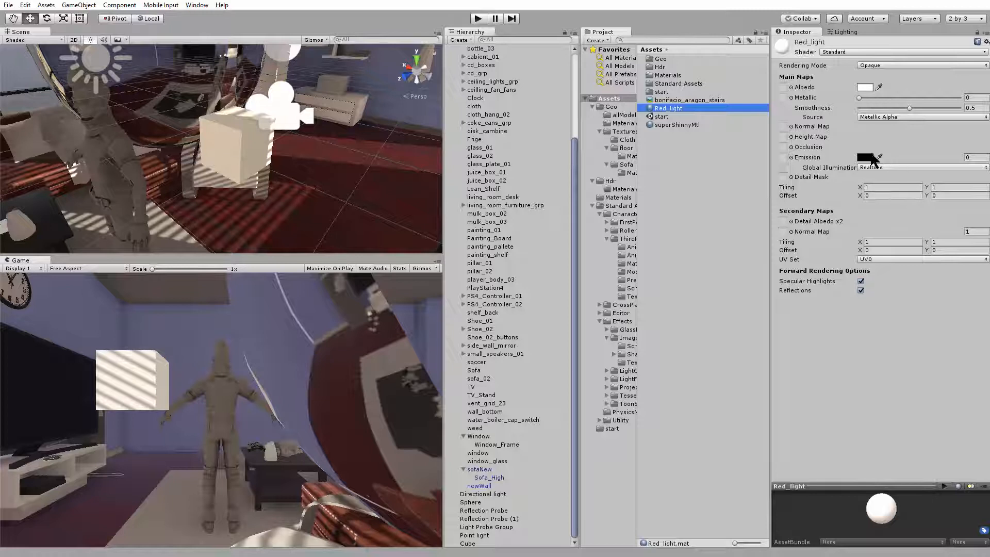
# Set the Red_light material's emission colour to pure red (FF0000) with a brightness of 99
pyautogui.click(872, 158)
pyautogui.moveTo(662, 207); pyautogui.dragTo(684, 195)
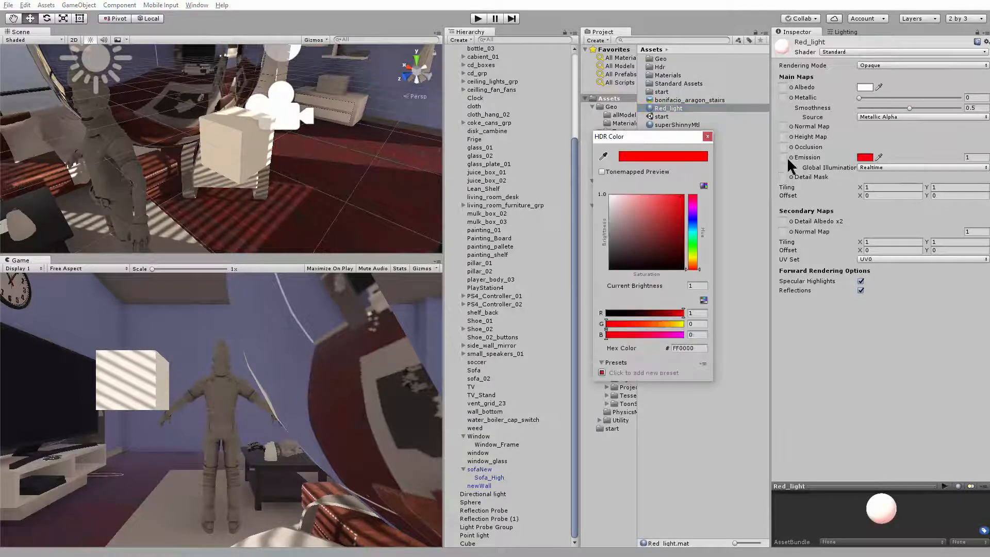
pyautogui.click(707, 136)
pyautogui.click(970, 158)
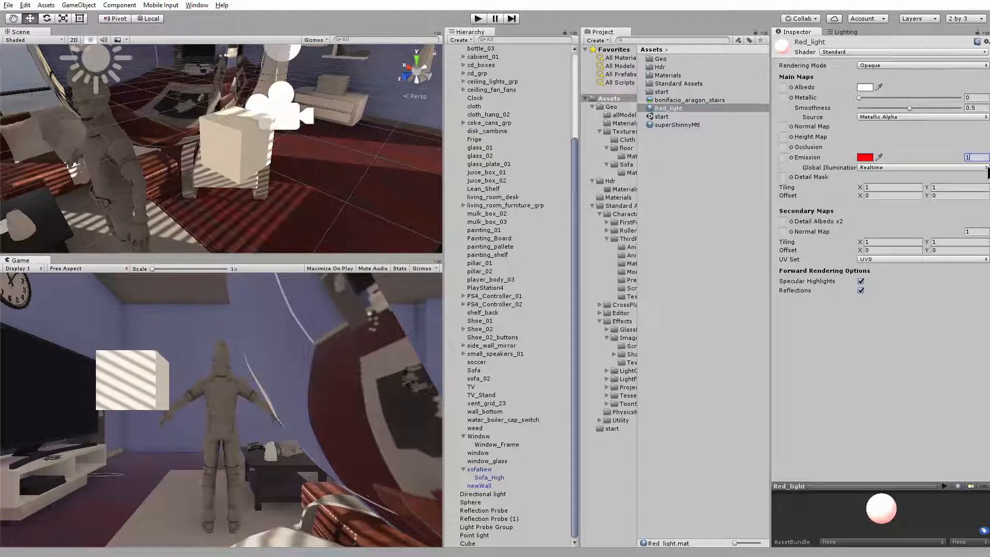
pyautogui.write('99')
pyautogui.press('Return')
# Apply the Red_light material to the cube and shift the cube to about Z 0.818
pyautogui.keyDown('alt'); pyautogui.moveTo(309, 165); pyautogui.dragTo(260, 145); pyautogui.keyUp('alt')
pyautogui.click(358, 170)
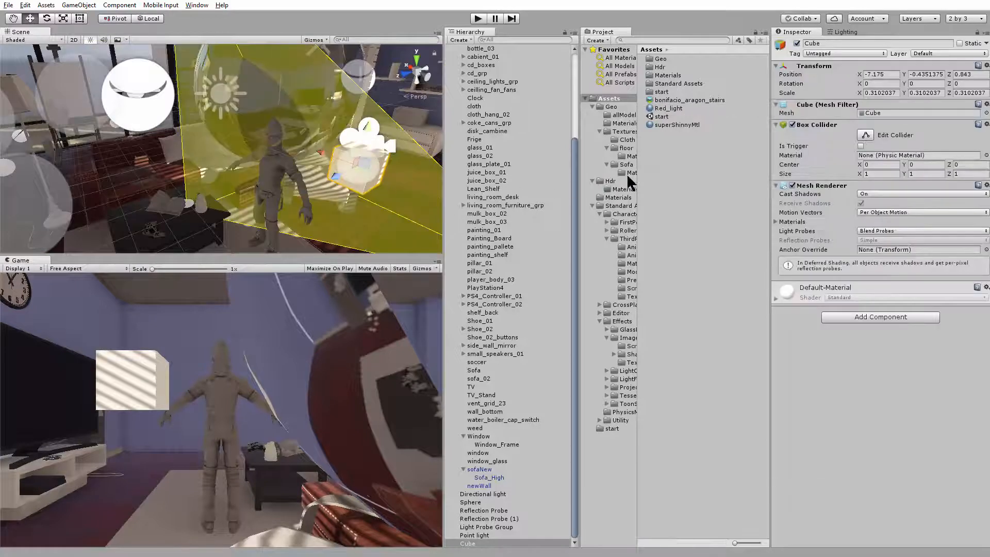
pyautogui.click(685, 125)
pyautogui.moveTo(671, 108); pyautogui.dragTo(280, 179)
pyautogui.click(305, 173)
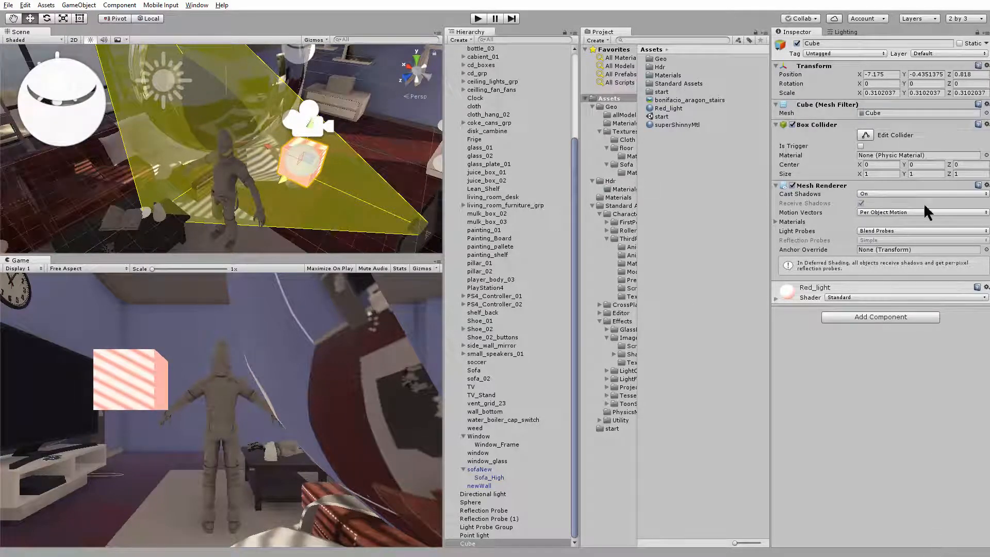
# Set the Global Illumination of the Red_light material's emission to Baked
pyautogui.click(670, 108)
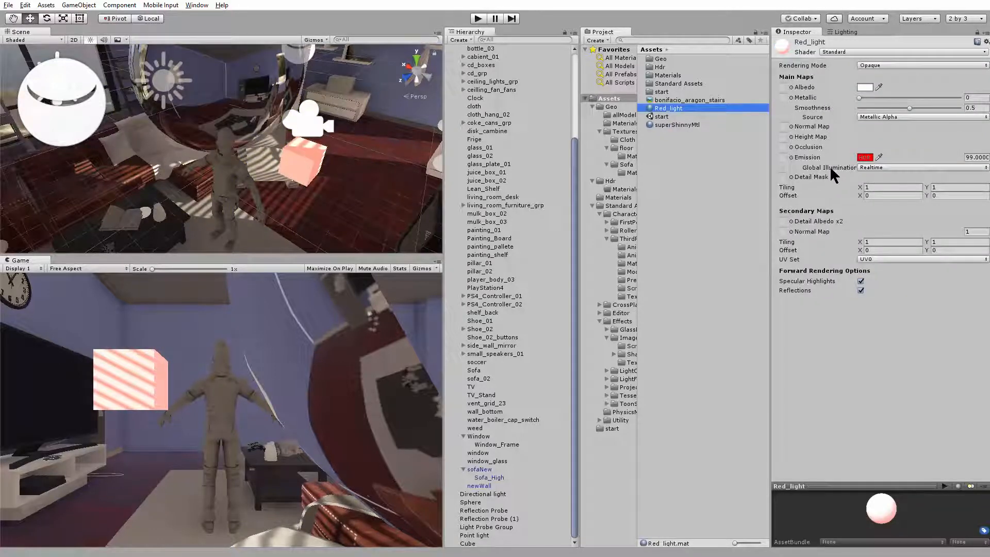
pyautogui.click(884, 168)
pyautogui.click(904, 209)
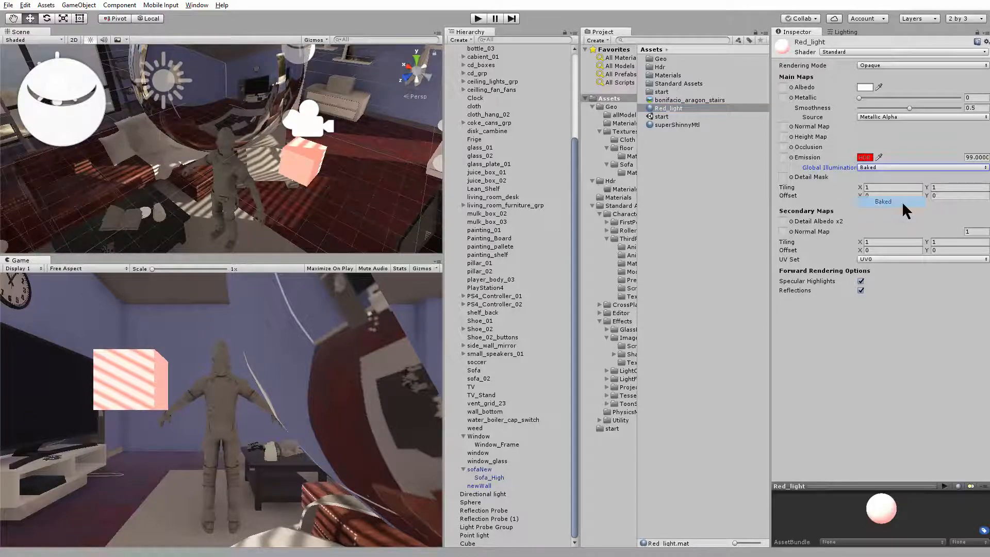
# Mark the red cube beside the character as Static
pyautogui.keyDown('alt'); pyautogui.moveTo(278, 170); pyautogui.dragTo(315, 161); pyautogui.keyUp('alt')
pyautogui.click(315, 160)
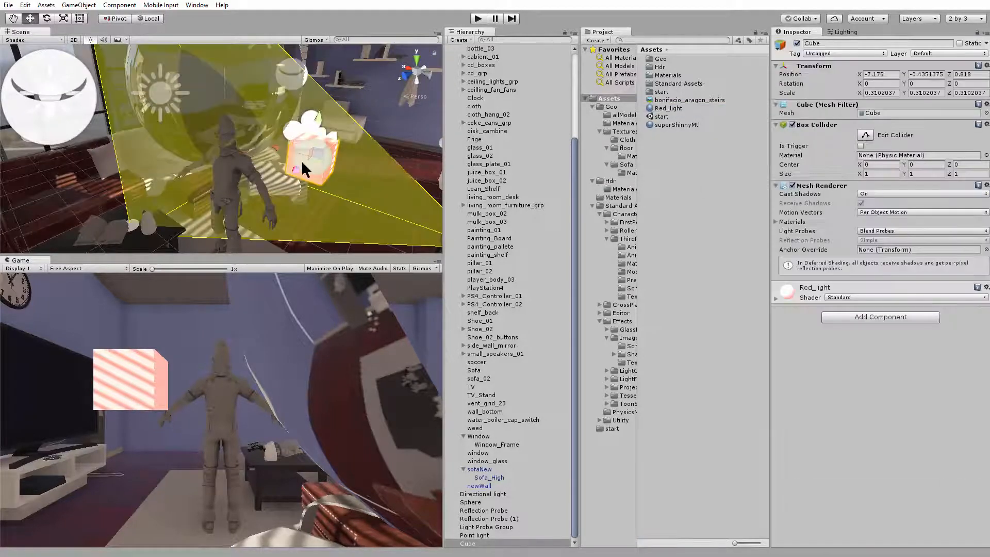
pyautogui.click(960, 43)
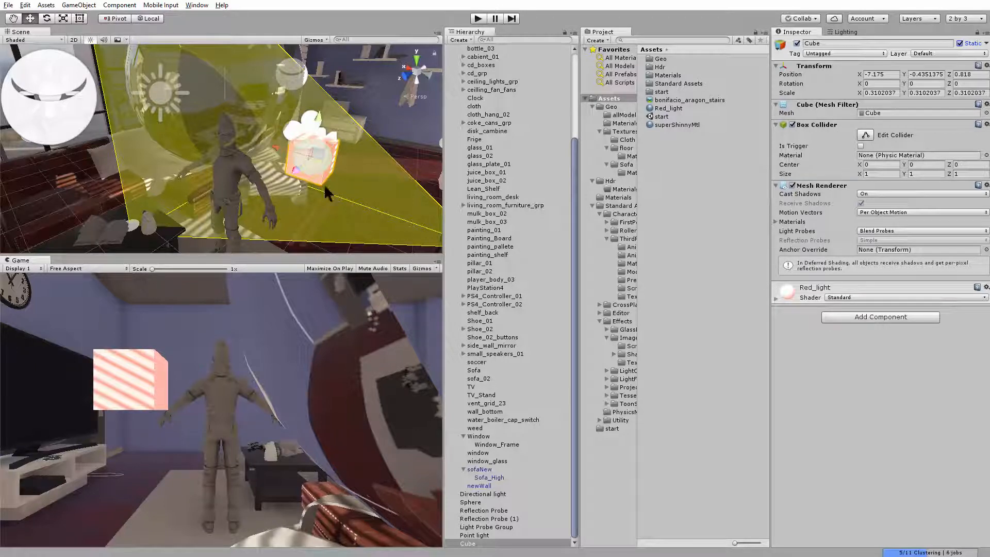
# Set the emission's Global Illumination back to Realtime in the cube's Red_light material
pyautogui.click(778, 297)
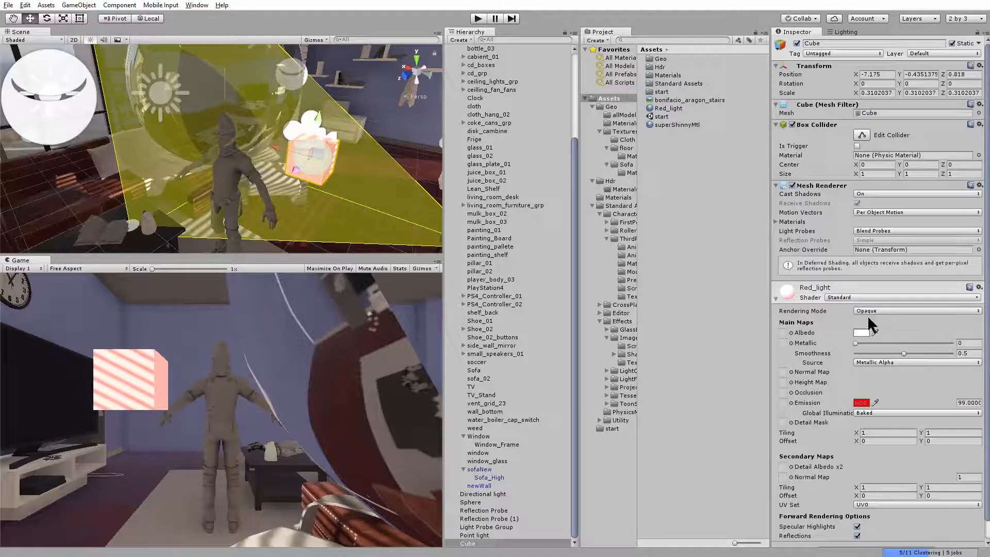
pyautogui.scroll(-2, 869, 330)
pyautogui.click(872, 393)
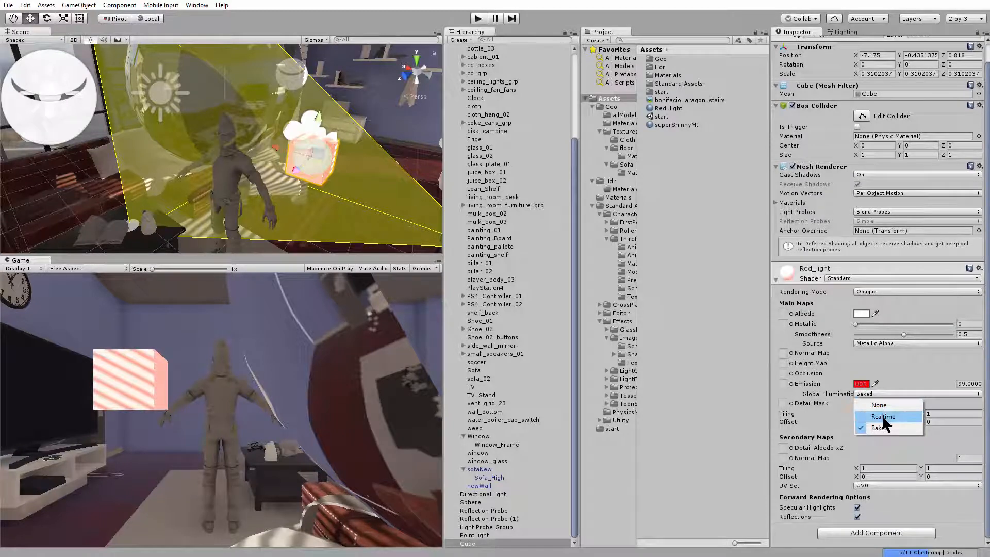
pyautogui.click(876, 402)
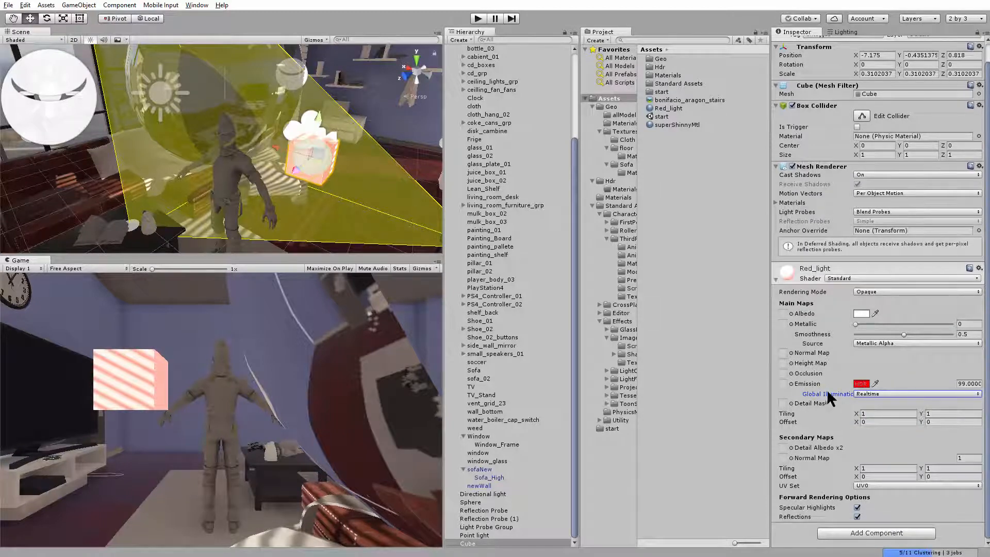
pyautogui.click(880, 394)
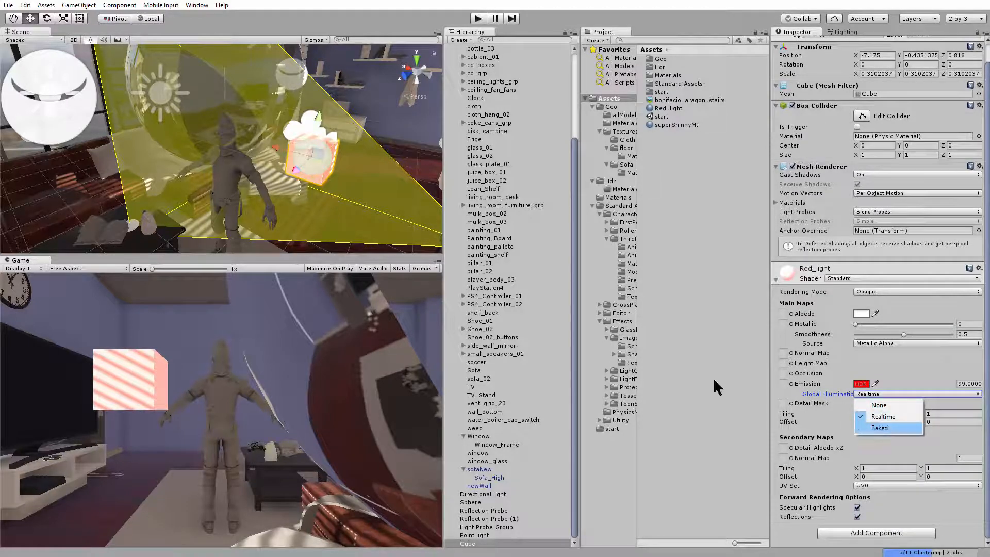
# Review the Directional light's Baking options without changing them and reselect the red cube
pyautogui.click(160, 91)
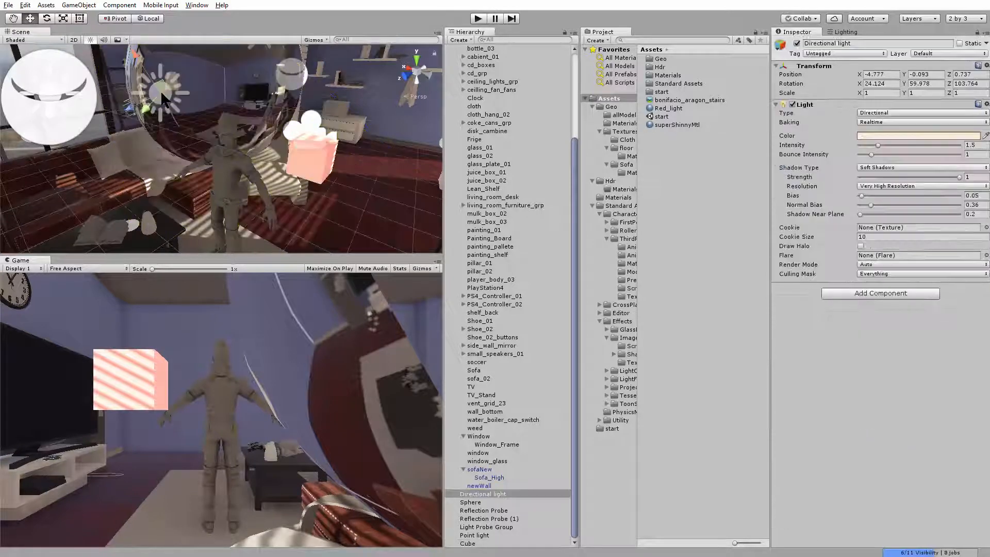
pyautogui.click(899, 122)
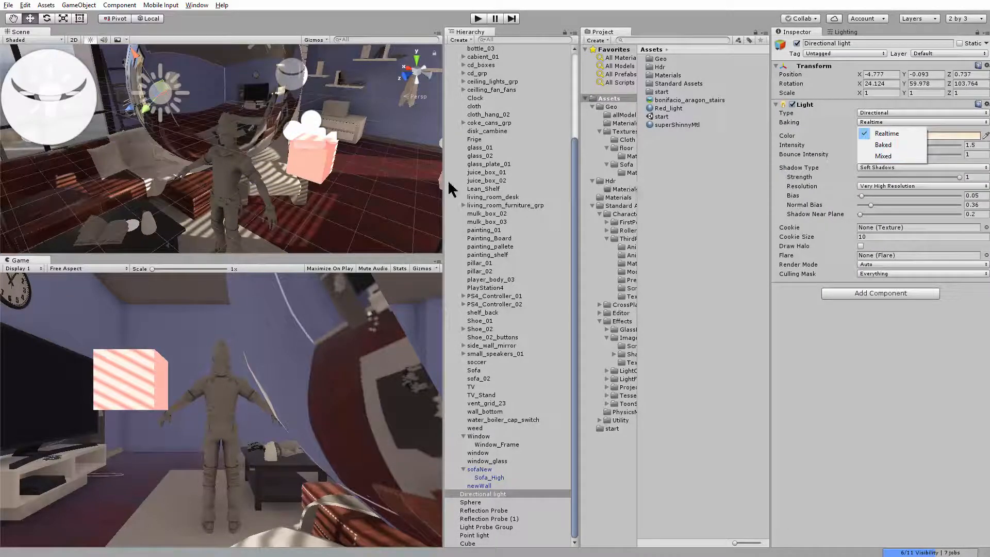
pyautogui.click(312, 162)
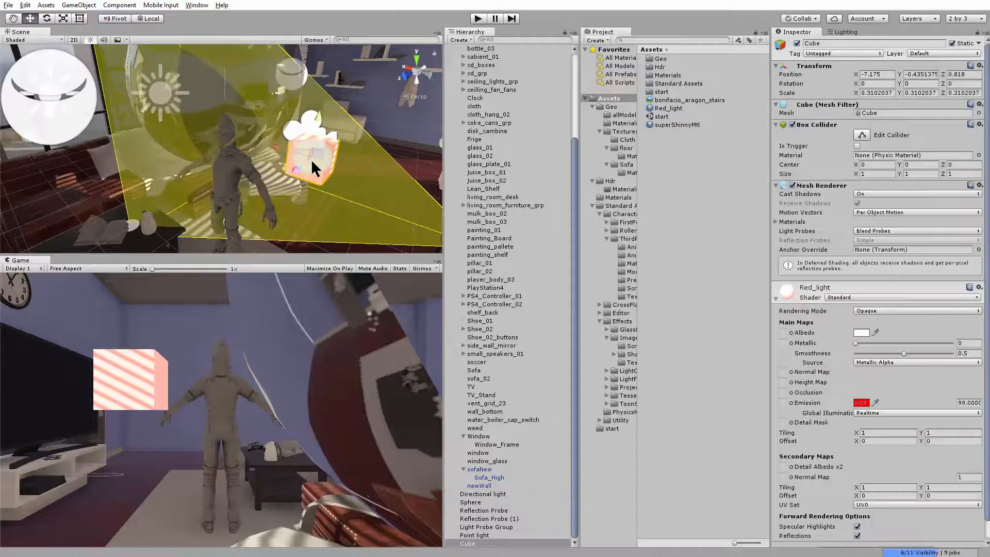
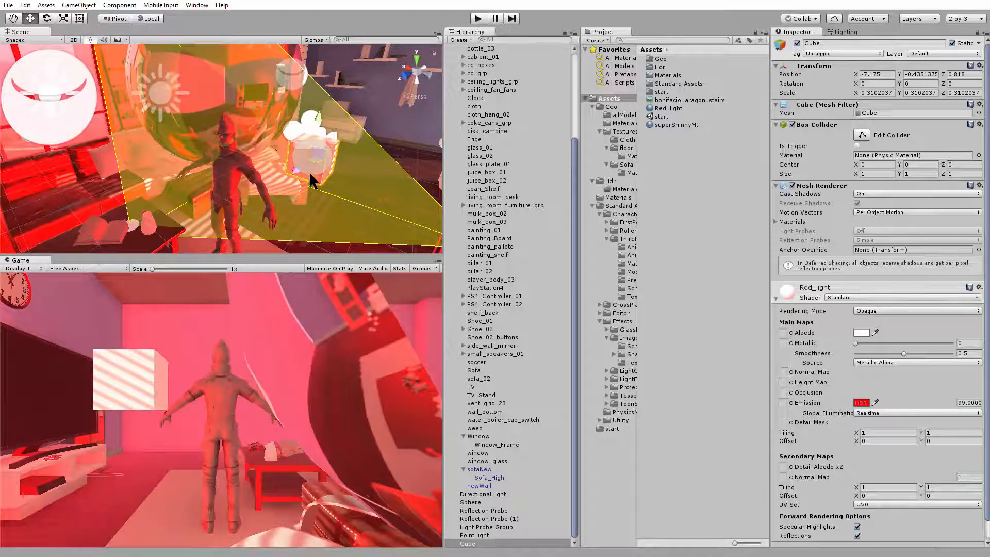
# Set the emission brightness of the cube's Red_light material to 12 and check the effect on the room
pyautogui.keyDown('alt'); pyautogui.moveTo(303, 164); pyautogui.dragTo(288, 129); pyautogui.keyUp('alt')
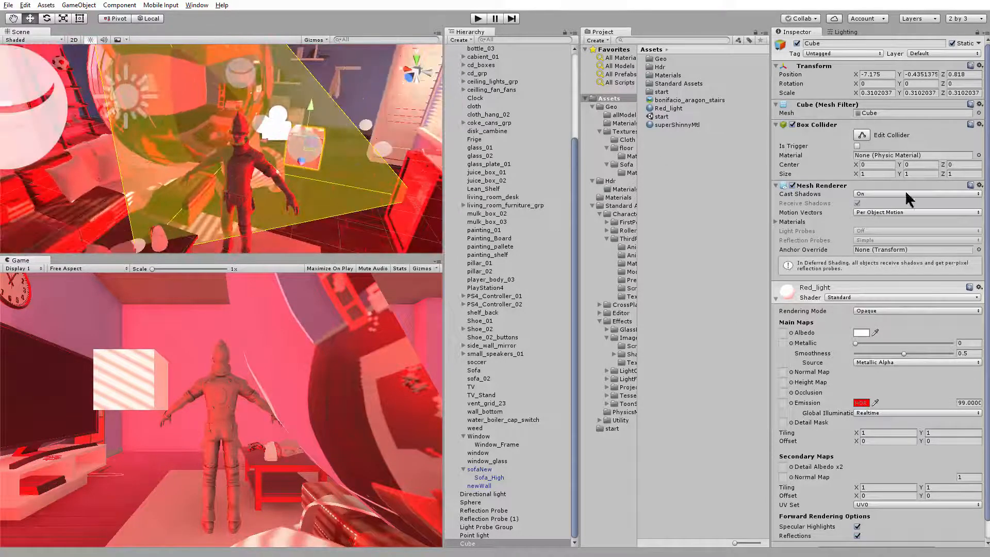
pyautogui.click(963, 402)
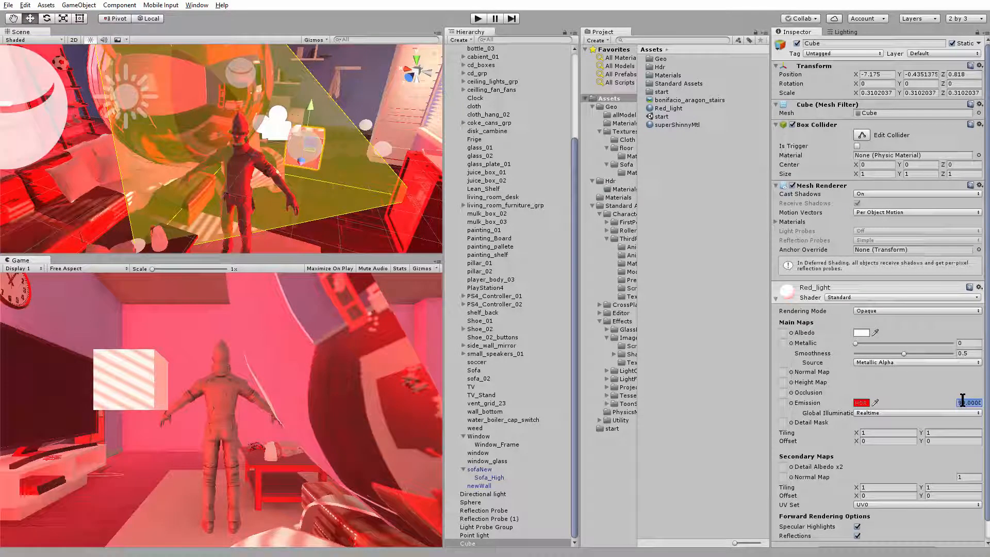
pyautogui.write('12')
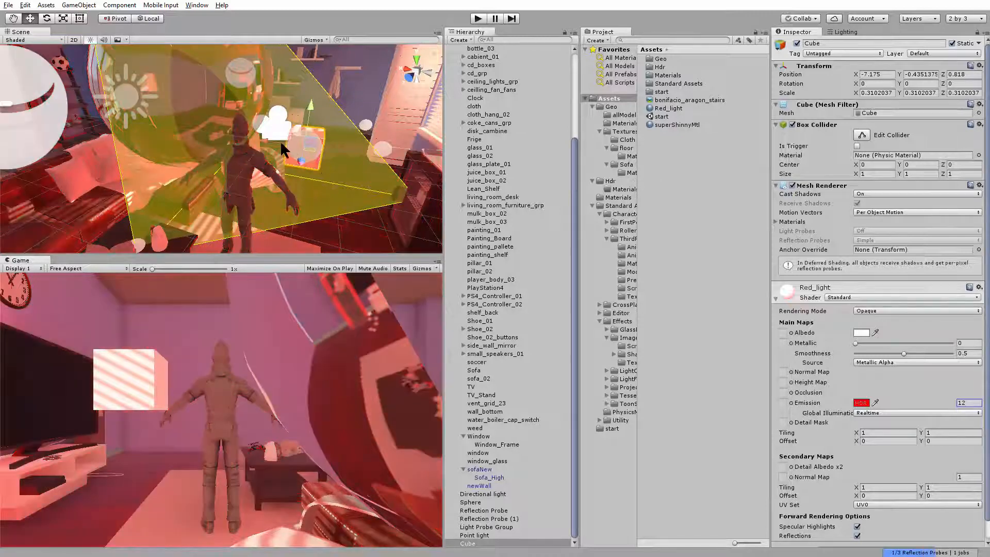
pyautogui.keyDown('alt'); pyautogui.moveTo(323, 169); pyautogui.dragTo(503, 162); pyautogui.keyUp('alt')
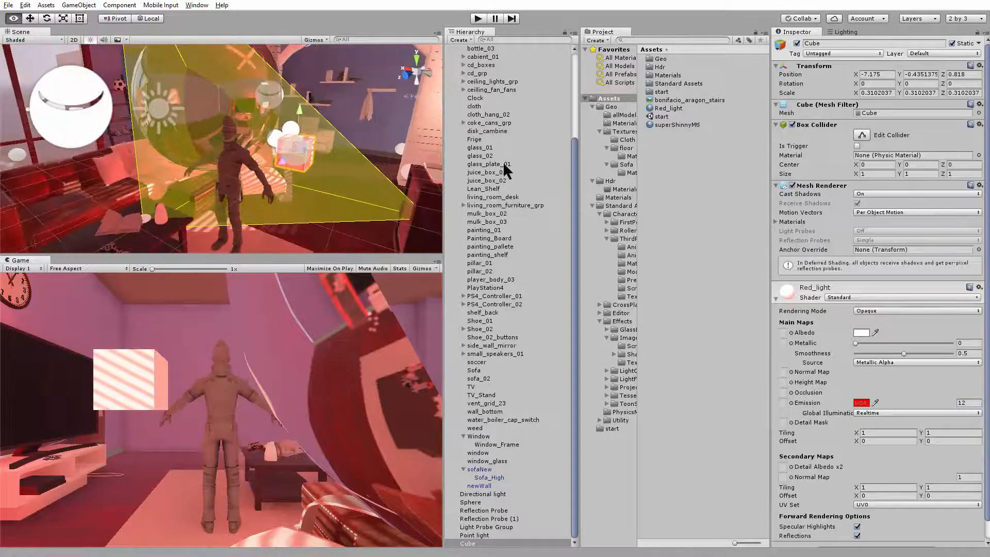
# Try an emission brightness of 1 on the Red_light material, then raise it to 4
pyautogui.click(970, 403)
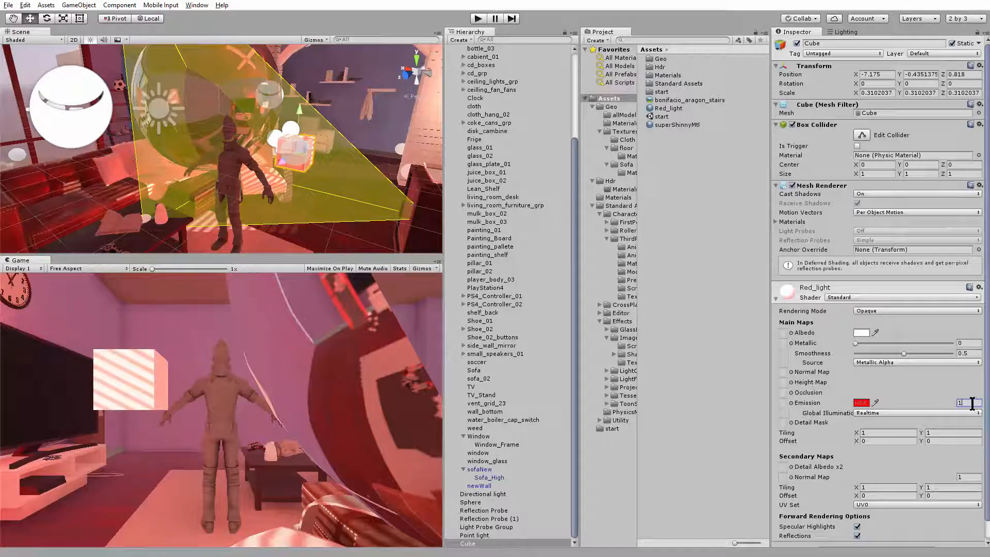
pyautogui.moveTo(286, 209); pyautogui.dragTo(271, 200, button='right')
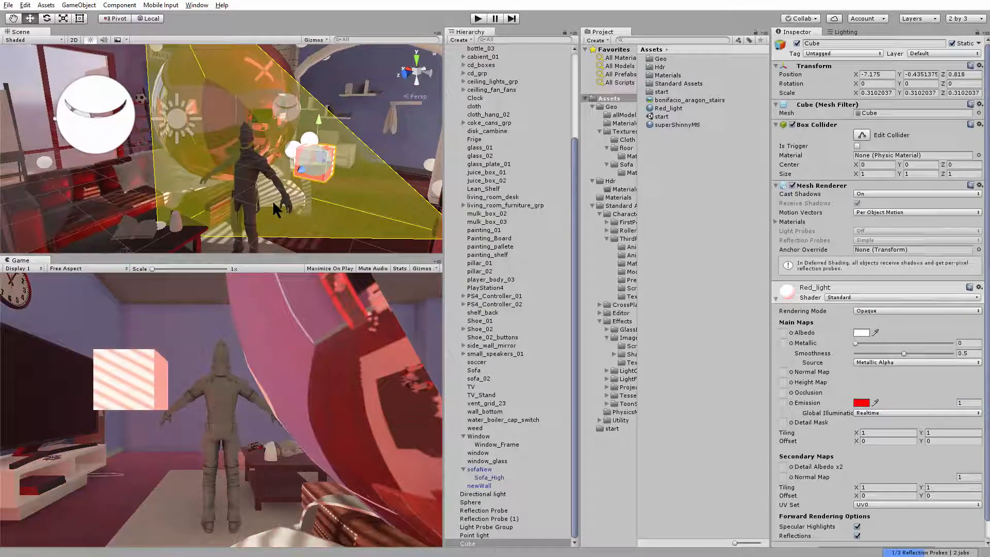
pyautogui.keyDown('alt'); pyautogui.moveTo(273, 202); pyautogui.dragTo(178, 192); pyautogui.keyUp('alt')
pyautogui.keyDown('alt'); pyautogui.moveTo(178, 192); pyautogui.dragTo(317, 236, button='right'); pyautogui.keyUp('alt')
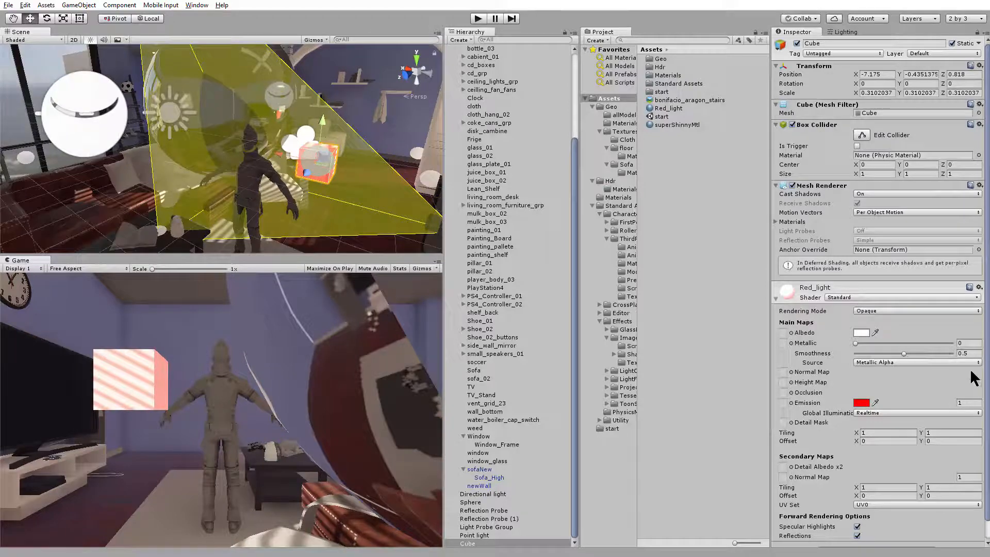
pyautogui.click(966, 403)
pyautogui.press('Return')
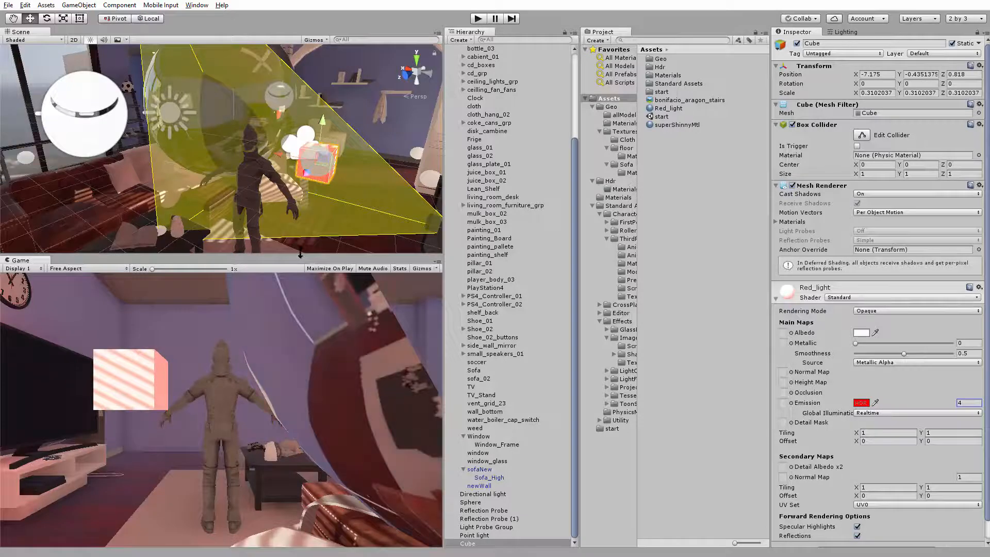
# Scale the red cube down uniformly to about 0.106 and move it along Z to about 0.986
pyautogui.keyDown('alt'); pyautogui.moveTo(290, 186); pyautogui.dragTo(181, 162); pyautogui.keyUp('alt')
pyautogui.press('r')
pyautogui.press('w')
pyautogui.press('r')
pyautogui.press('w')
pyautogui.keyDown('alt'); pyautogui.moveTo(180, 167); pyautogui.dragTo(305, 191); pyautogui.keyUp('alt')
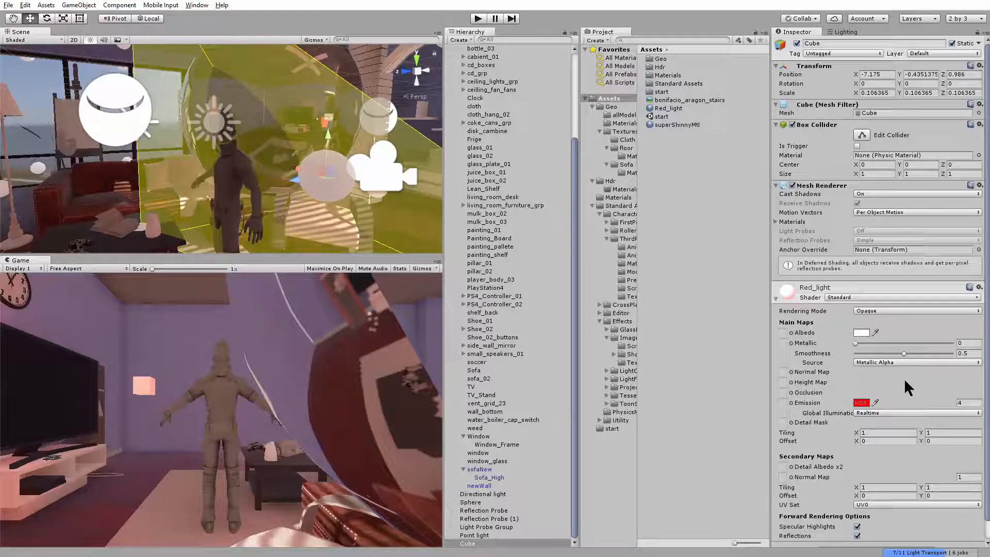
# Change the Red_light material's shader to Unlit/Color
pyautogui.click(868, 312)
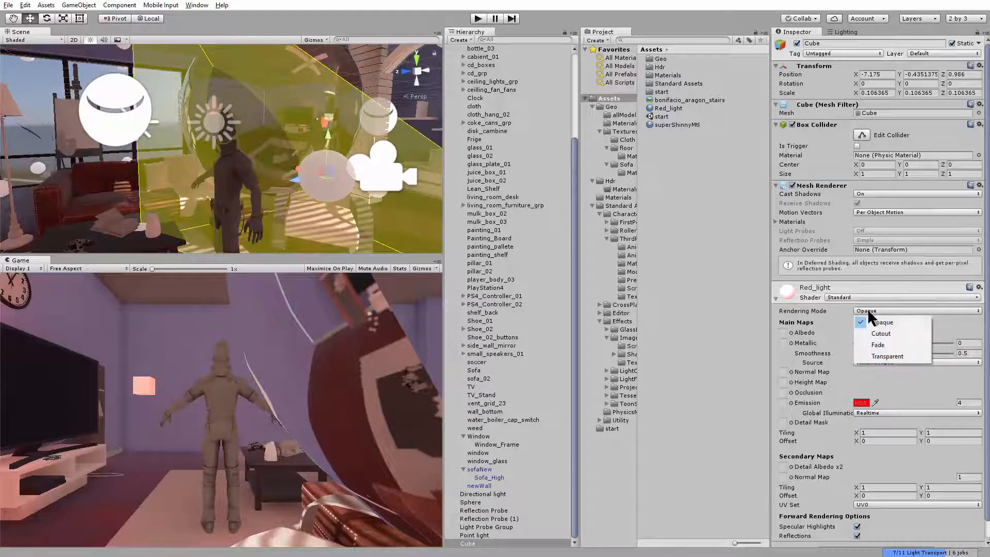
pyautogui.click(864, 298)
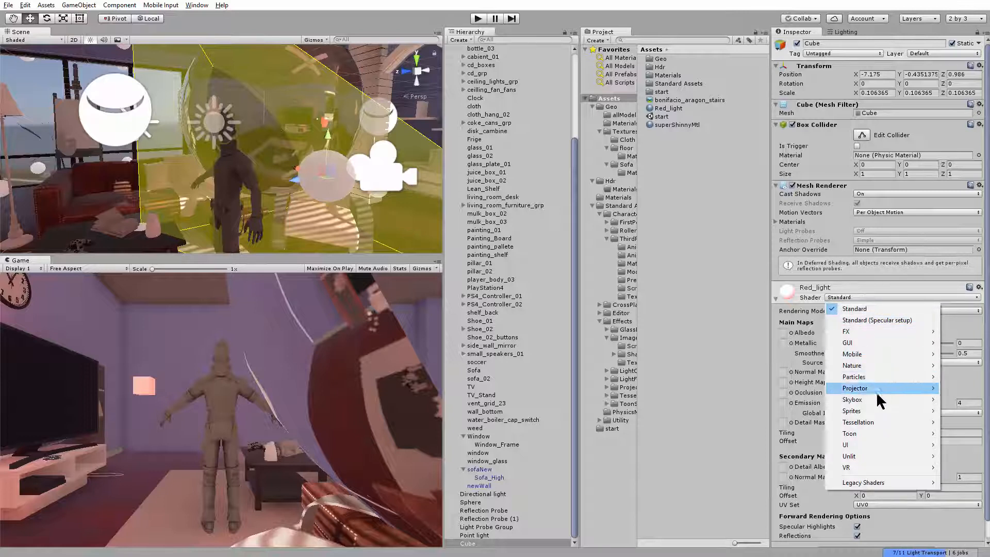
pyautogui.moveTo(883, 334)
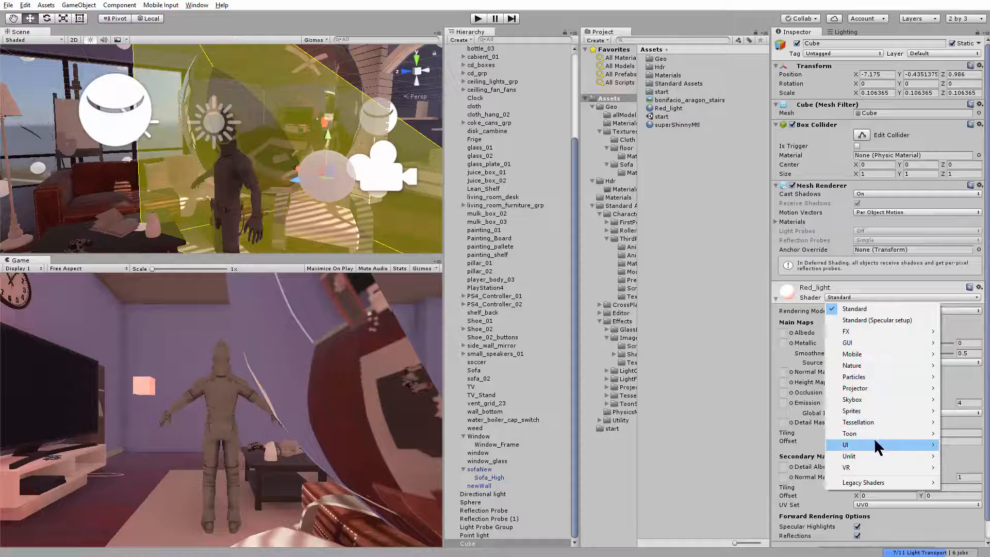
pyautogui.moveTo(867, 456)
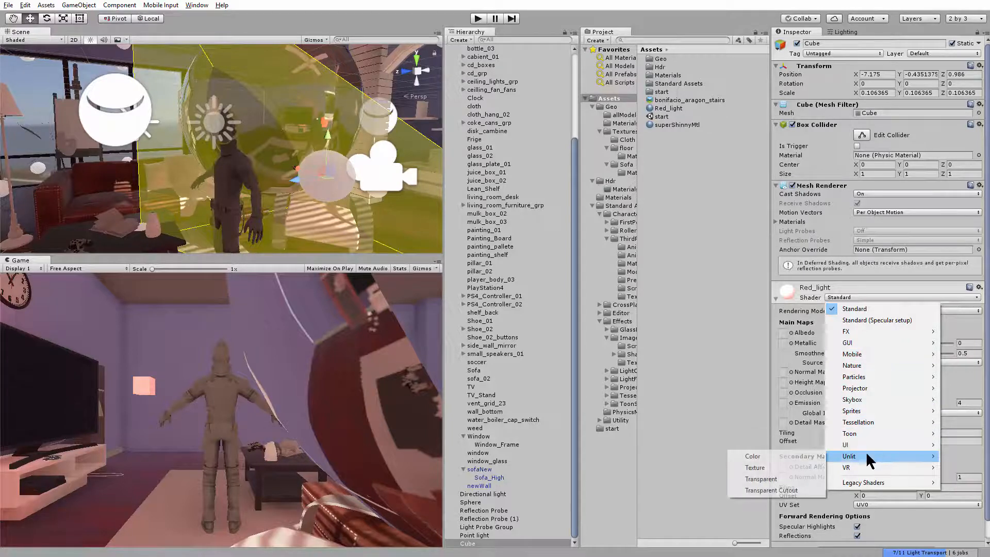
pyautogui.click(776, 456)
# Try the Unlit/Texture and Unlit/Color shaders on Red_light, and restore the Standard shader
pyautogui.click(873, 299)
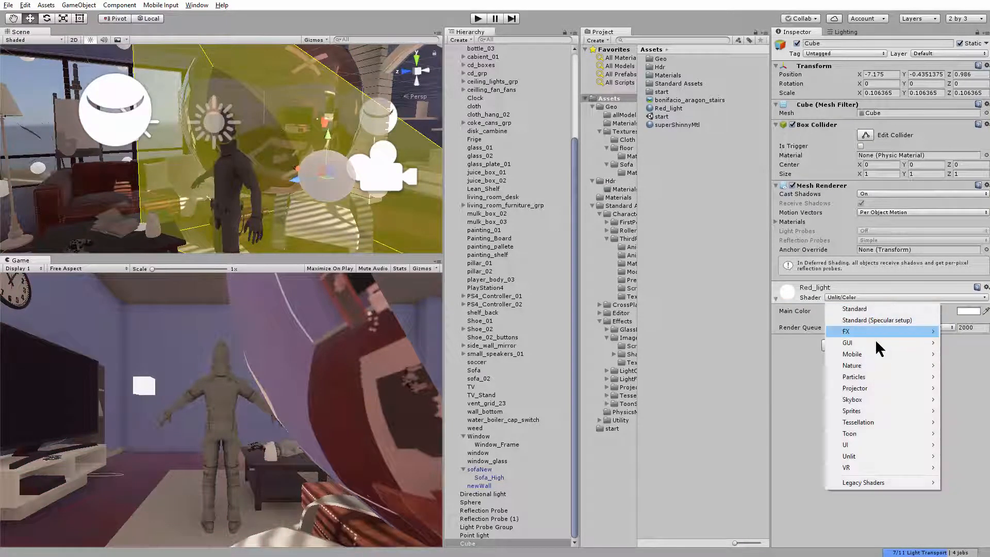
pyautogui.moveTo(875, 455)
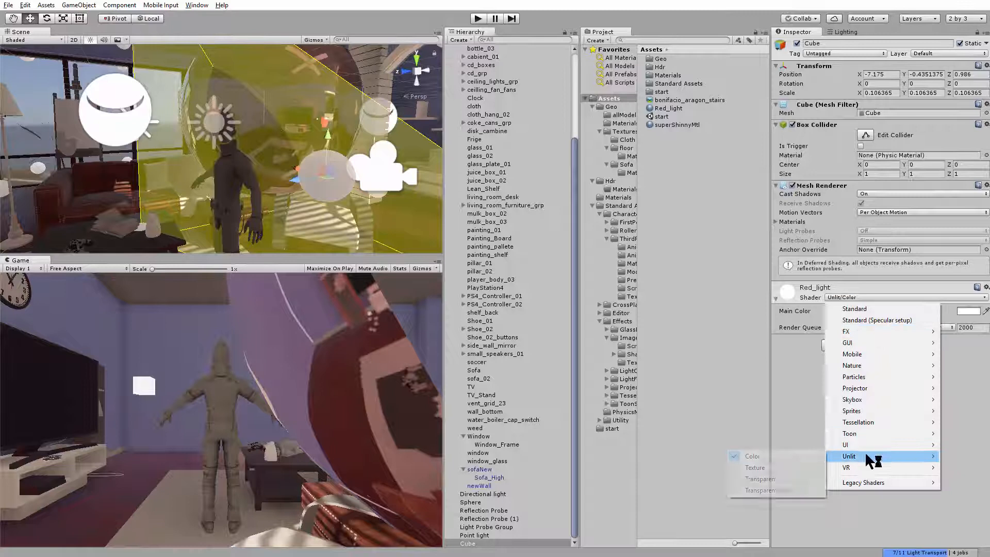
pyautogui.click(777, 466)
pyautogui.click(869, 298)
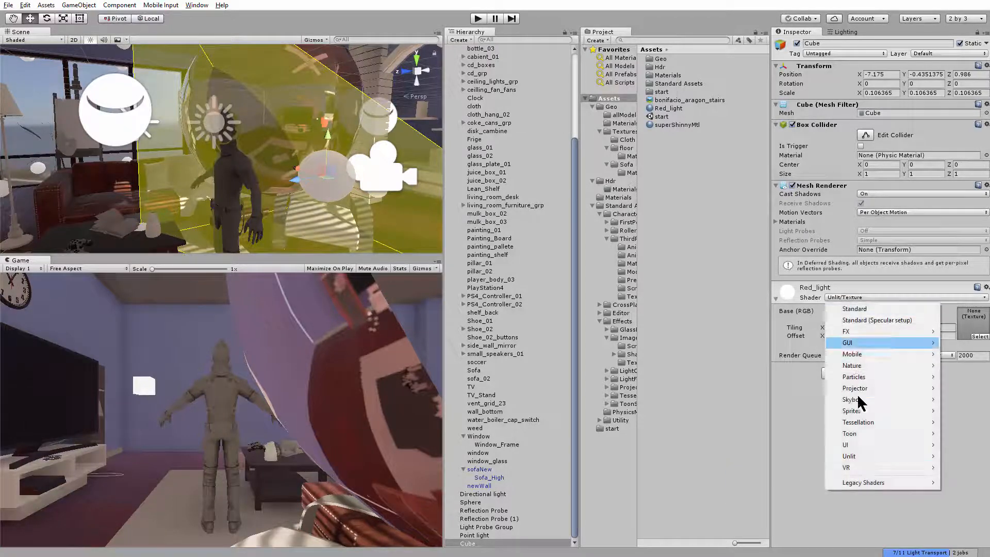
pyautogui.moveTo(864, 454)
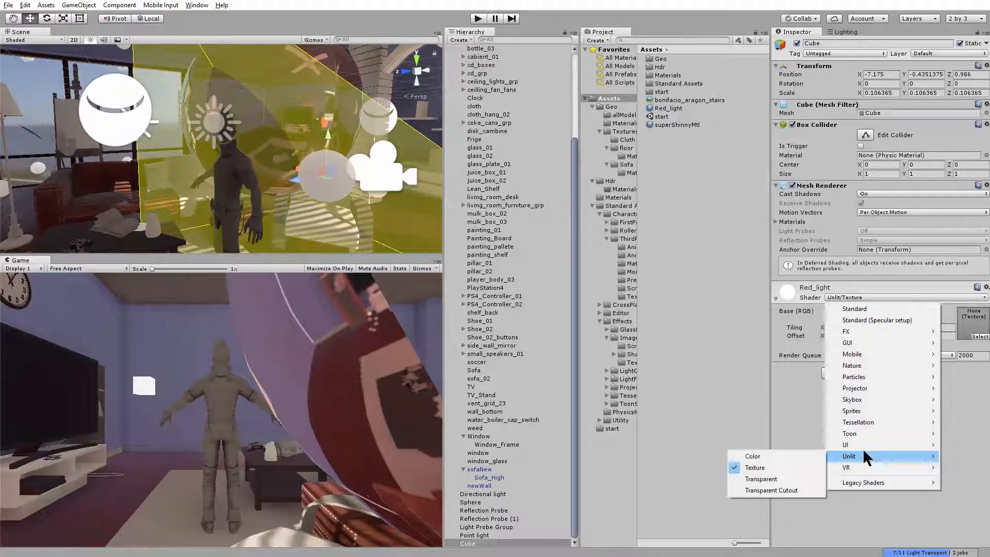
pyautogui.click(773, 457)
pyautogui.click(877, 297)
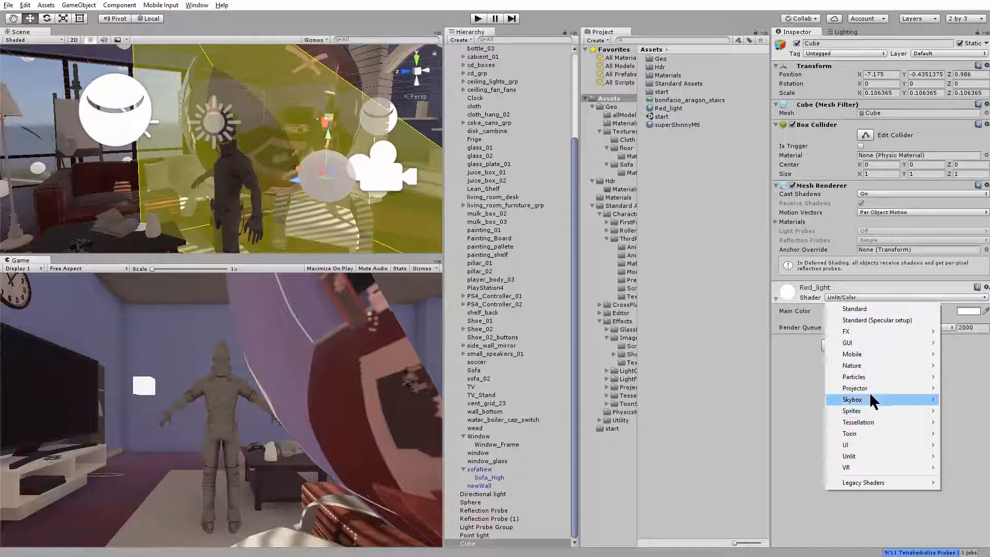
pyautogui.click(872, 309)
# Set the Red_light material's Albedo color to pure red, FF0000
pyautogui.click(860, 333)
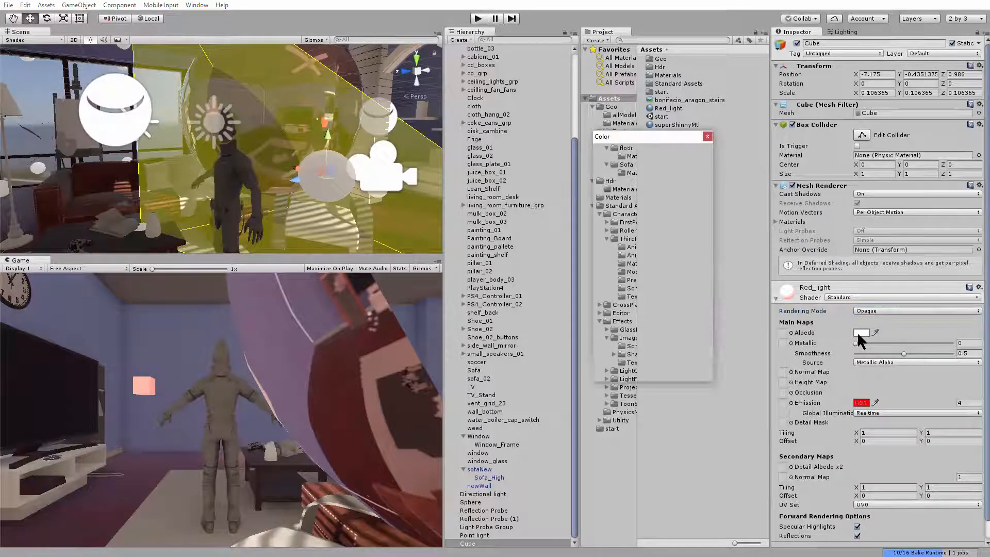
pyautogui.moveTo(615, 183); pyautogui.dragTo(683, 181)
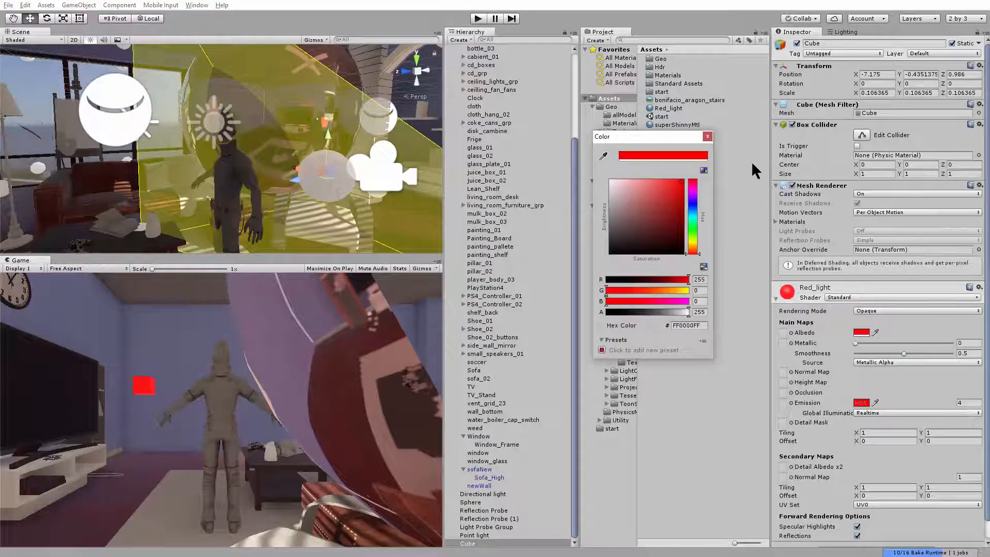
pyautogui.click(708, 136)
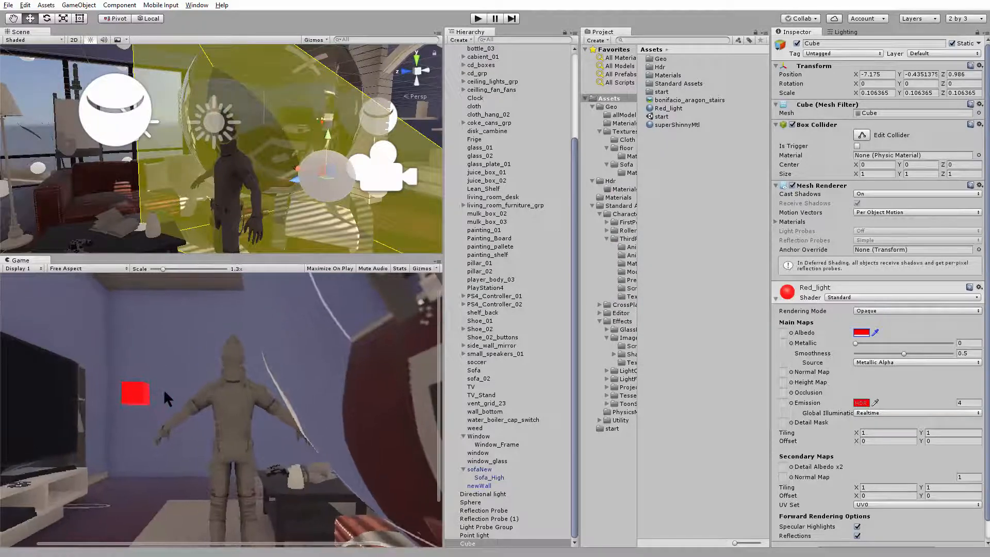
# Set the emission brightness of the red cube's material to 10
pyautogui.keyDown('alt'); pyautogui.moveTo(297, 178); pyautogui.dragTo(326, 195); pyautogui.keyUp('alt')
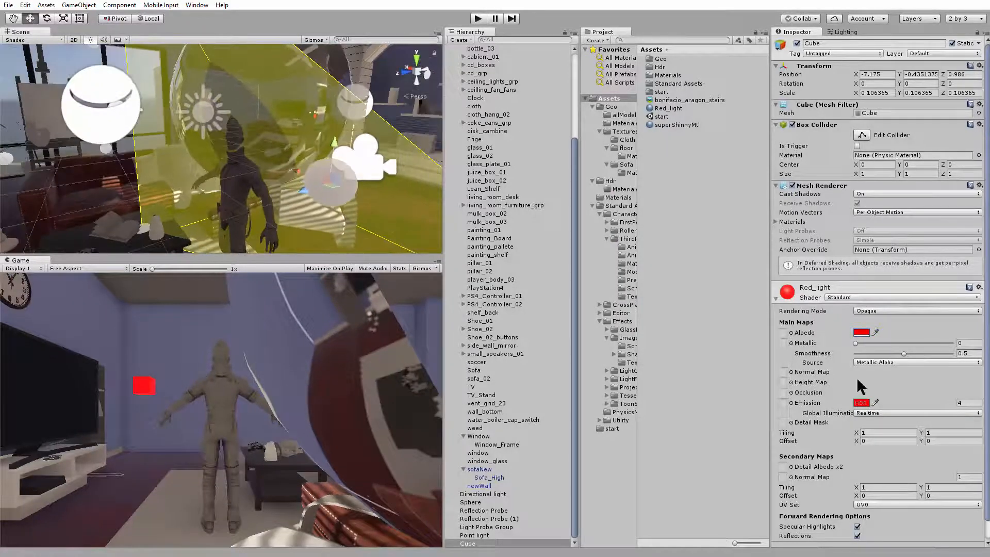
pyautogui.click(967, 403)
pyautogui.write('10')
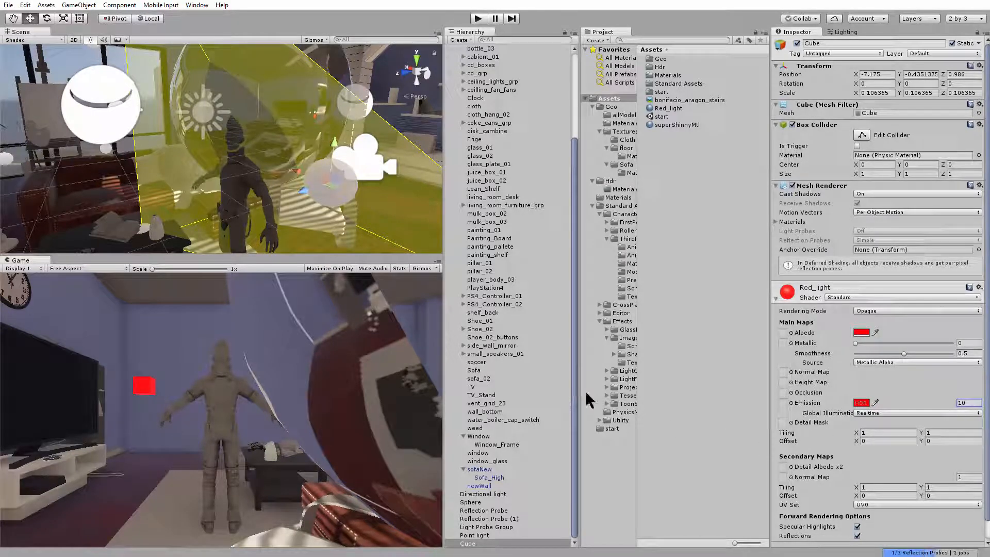
# Inspect the Wall_Bright material settings on drawer_01 and reselect the small red cube
pyautogui.moveTo(308, 183); pyautogui.dragTo(376, 148, button='right')
pyautogui.keyDown('alt'); pyautogui.moveTo(280, 183); pyautogui.dragTo(352, 197); pyautogui.keyUp('alt')
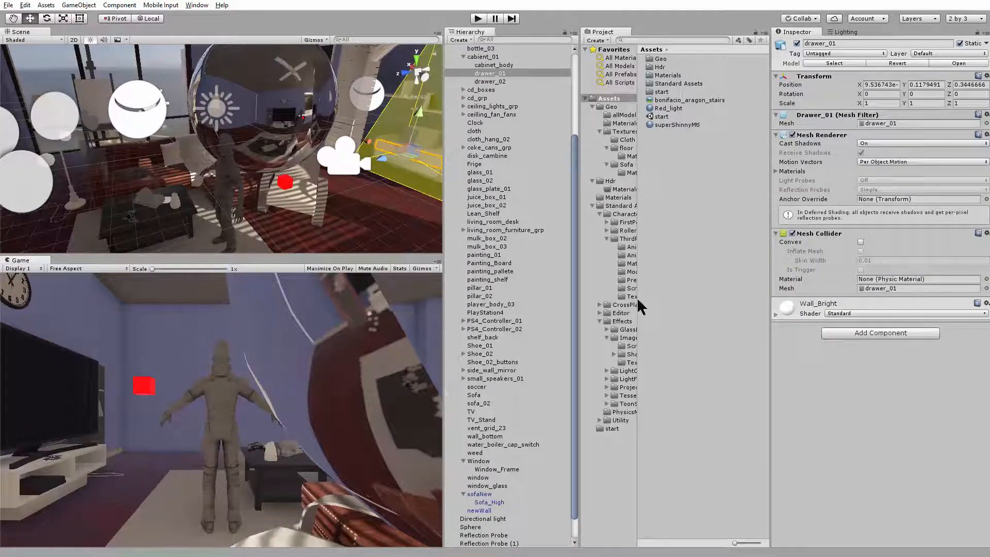
pyautogui.click(776, 314)
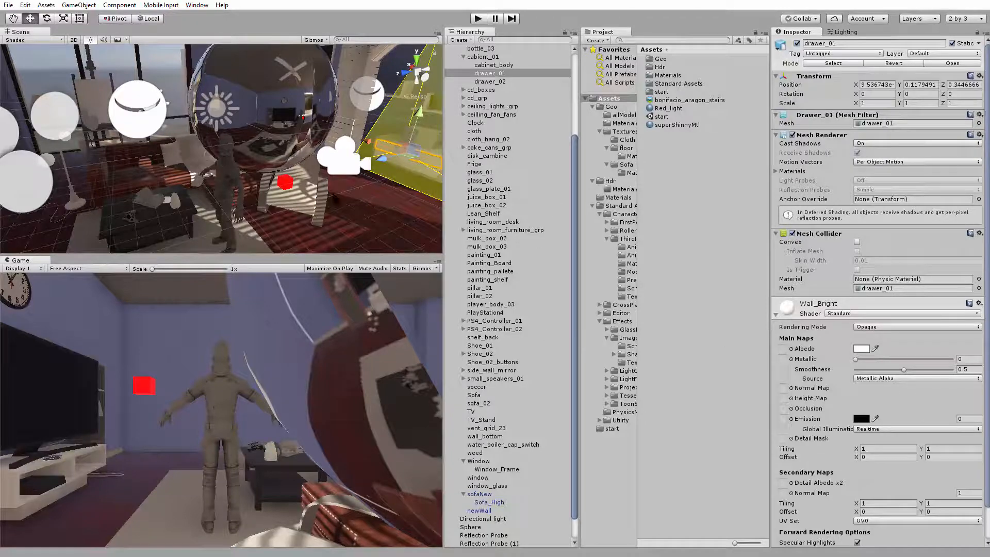
pyautogui.click(288, 184)
pyautogui.keyDown('alt'); pyautogui.moveTo(287, 185); pyautogui.dragTo(235, 168); pyautogui.keyUp('alt')
pyautogui.keyDown('alt'); pyautogui.moveTo(227, 171); pyautogui.dragTo(258, 183, button='right'); pyautogui.keyUp('alt')
pyautogui.keyDown('alt'); pyautogui.moveTo(257, 184); pyautogui.dragTo(313, 212); pyautogui.keyUp('alt')
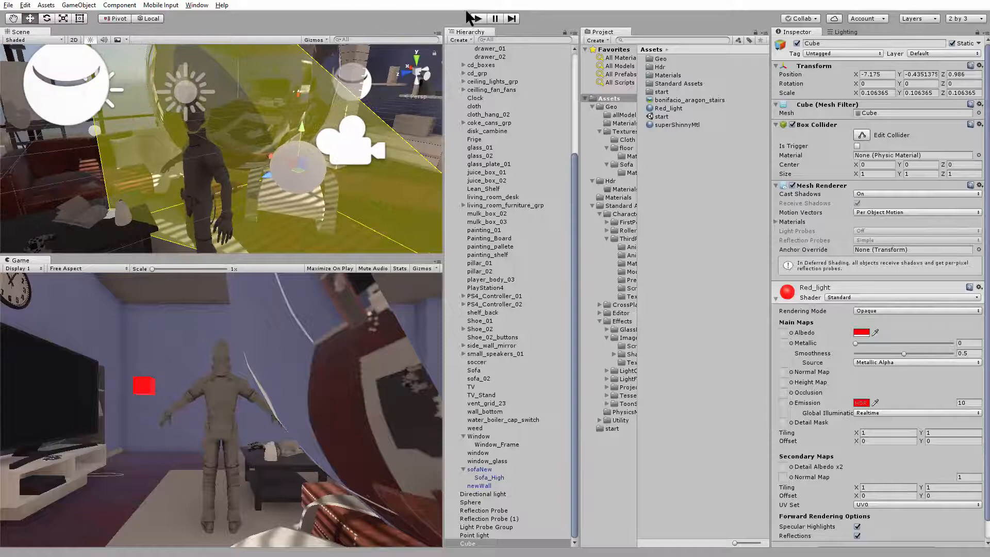
# Run the scene in Play mode to check the red cube's lighting on the character, and stop it
pyautogui.click(470, 17)
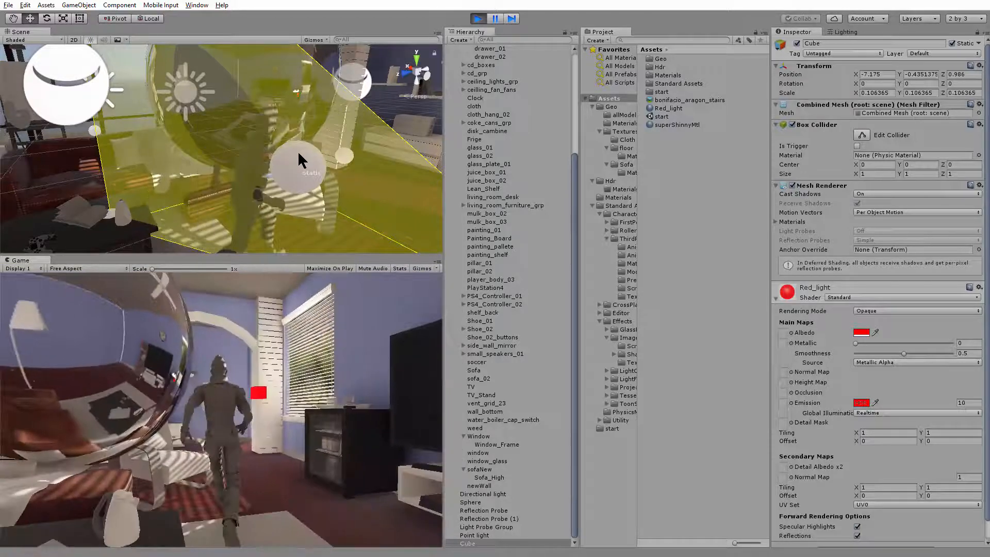
pyautogui.hotkey('ctrl', 'p')
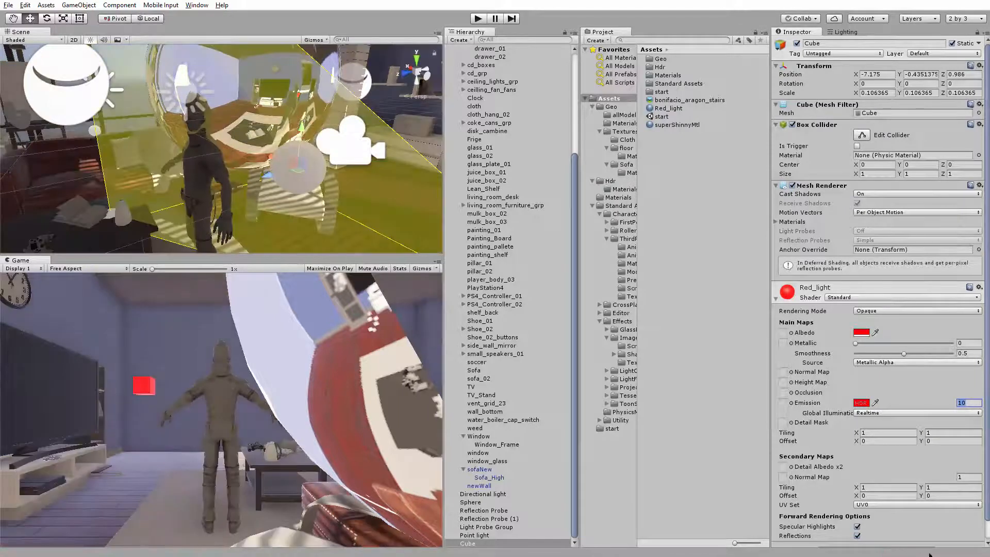
# Raise the Red_light emission brightness to 99 and test the lighting by walking the character around in Play mode
pyautogui.click(251, 289)
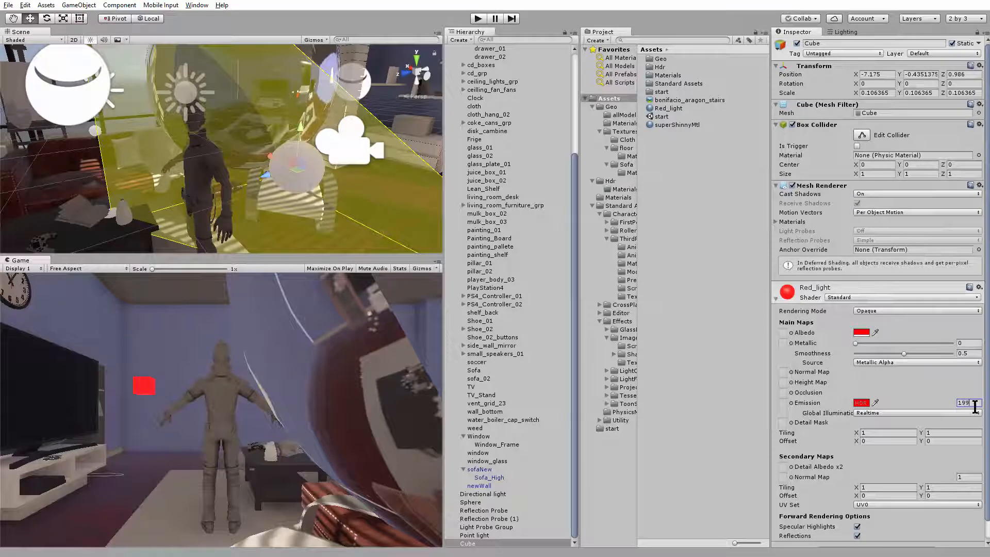
pyautogui.press('Return')
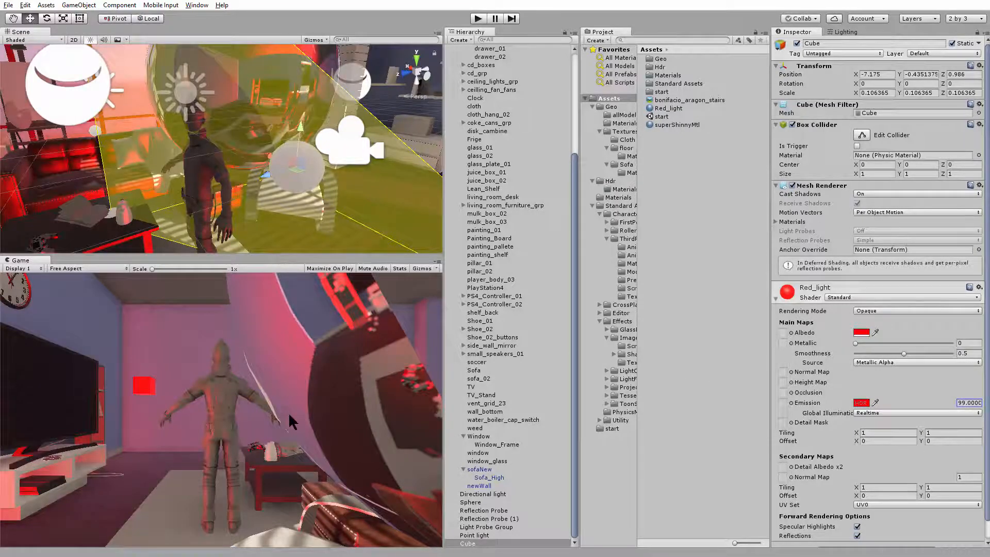
pyautogui.click(479, 19)
pyautogui.press('a')
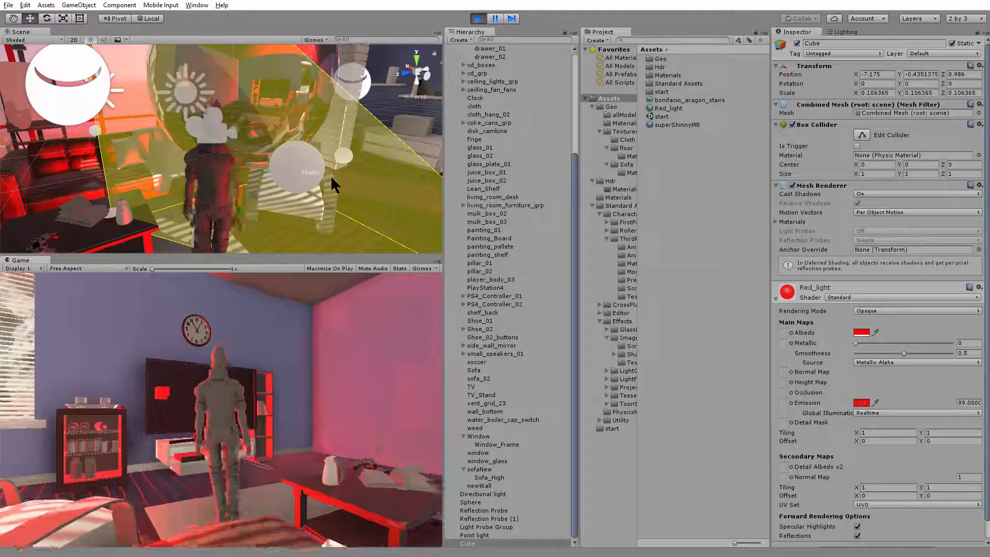
pyautogui.press('w')
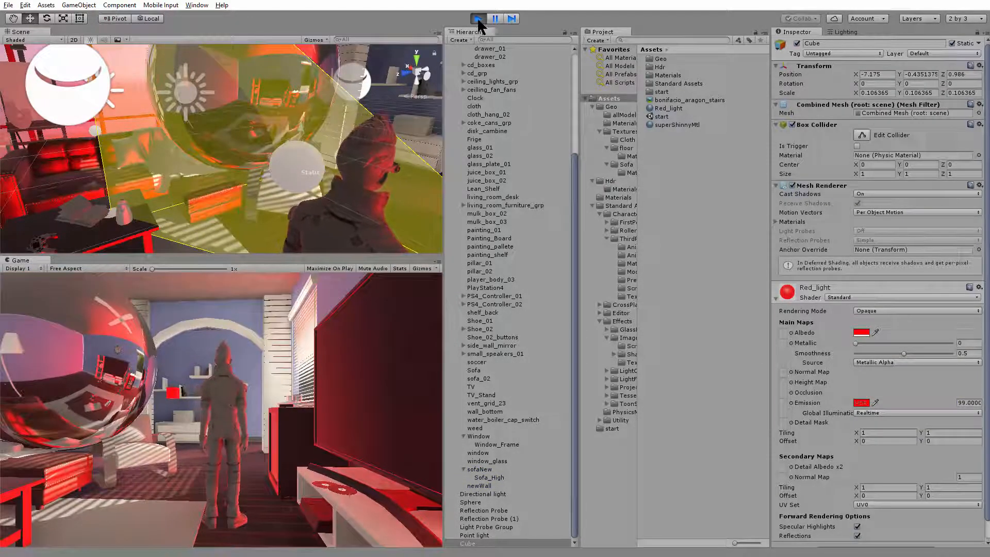
pyautogui.click(479, 19)
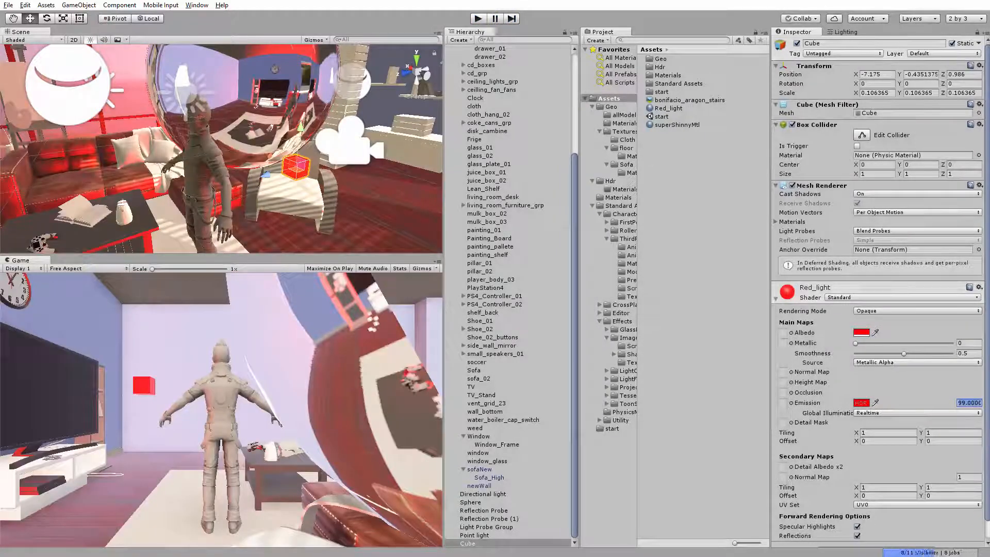
# Set the Red_light material's emission brightness to 30
pyautogui.write('5')
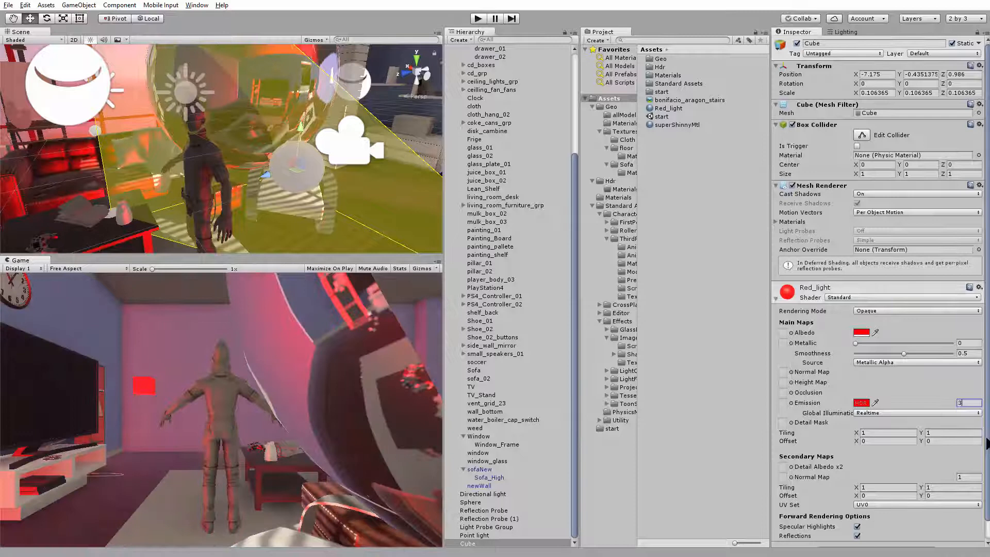
pyautogui.press('Return')
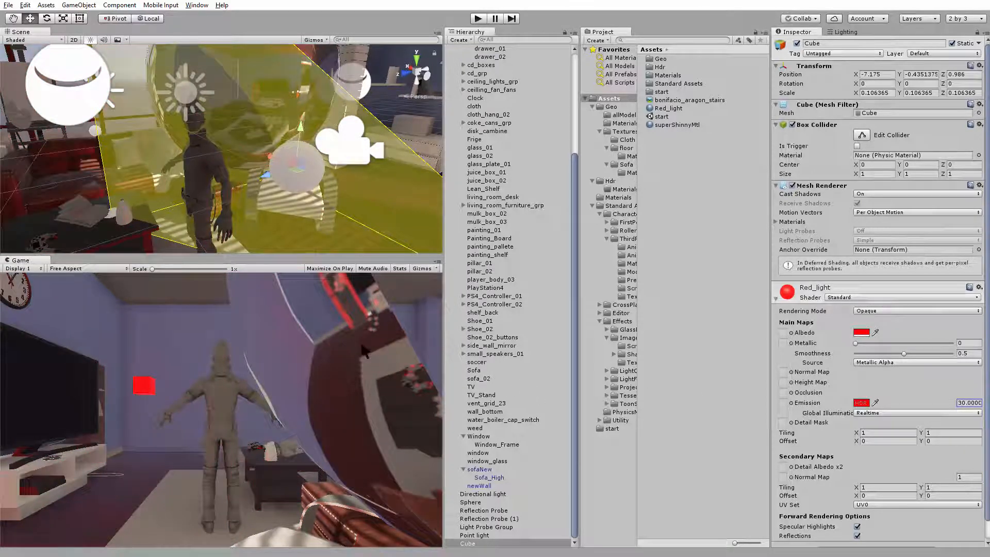
# Walk the character around the living room in Play mode to check the red cube's lighting, and stop it
pyautogui.click(479, 18)
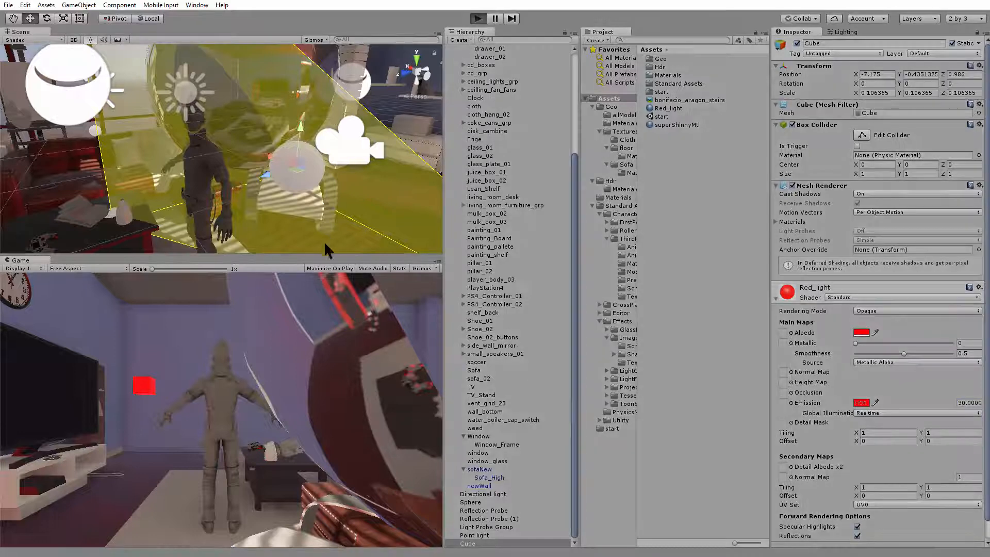
pyautogui.press('w')
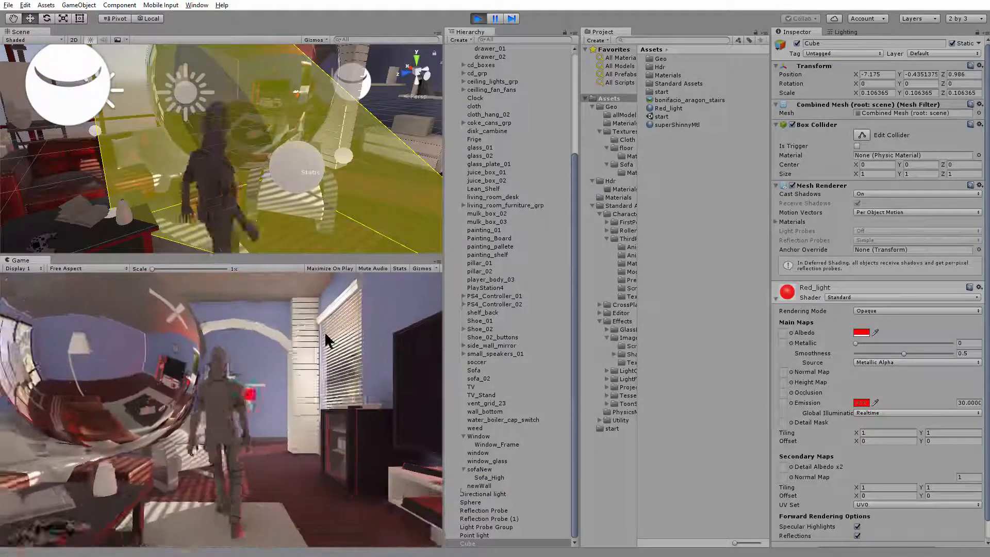
pyautogui.press('w')
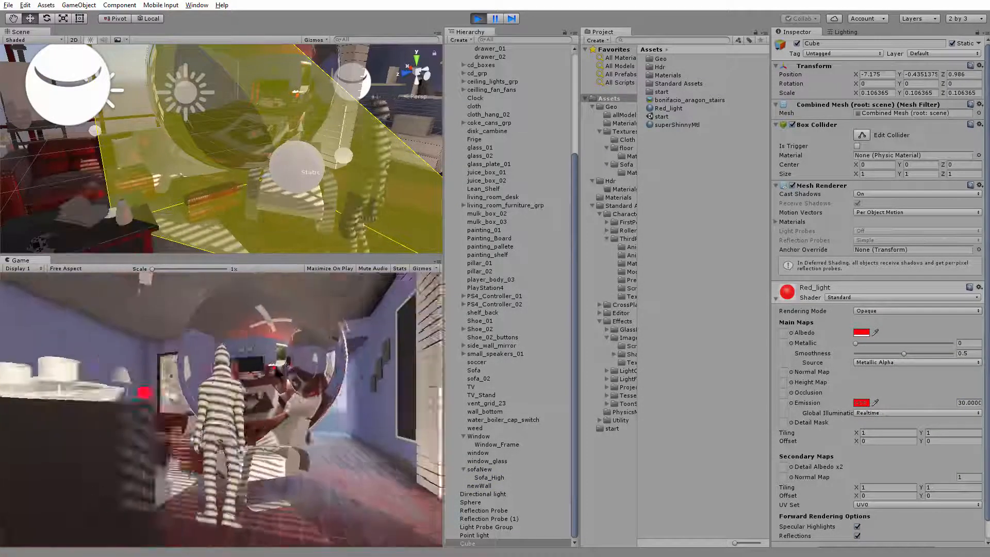
pyautogui.press('w')
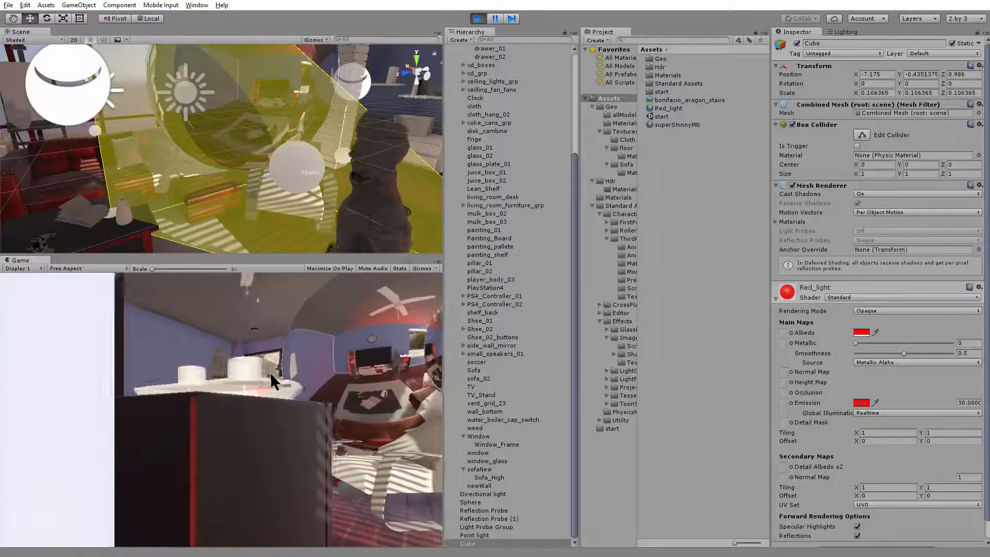
pyautogui.press('w')
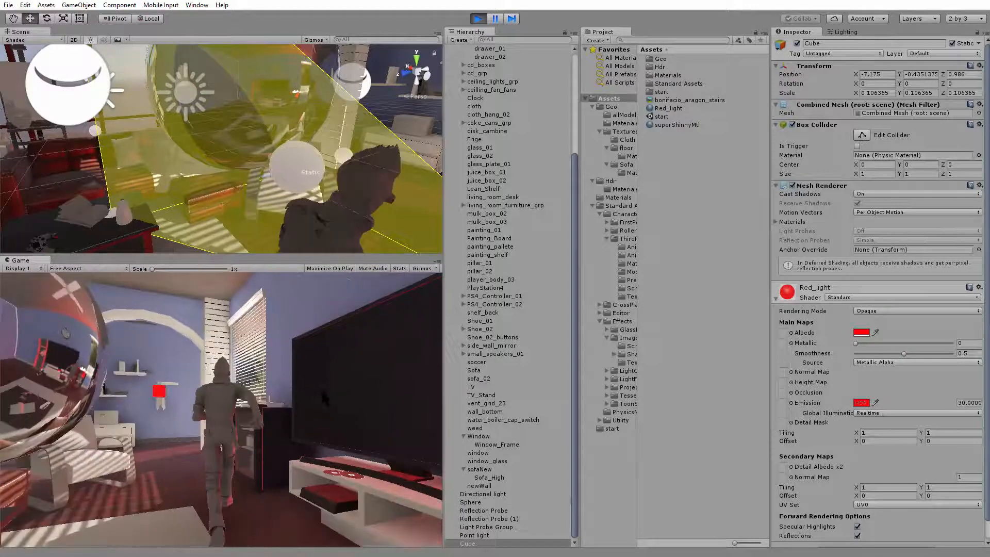
pyautogui.press('w')
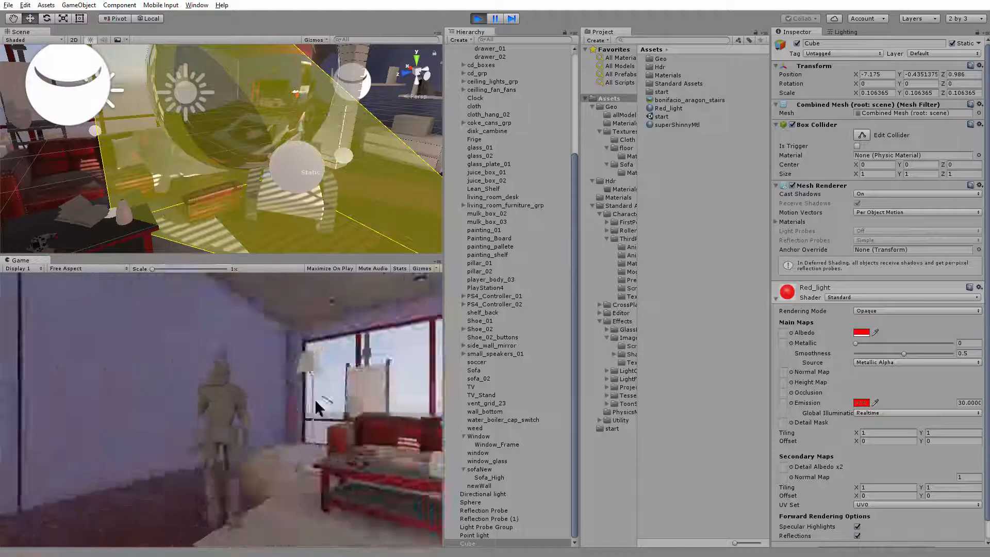
pyautogui.press('w')
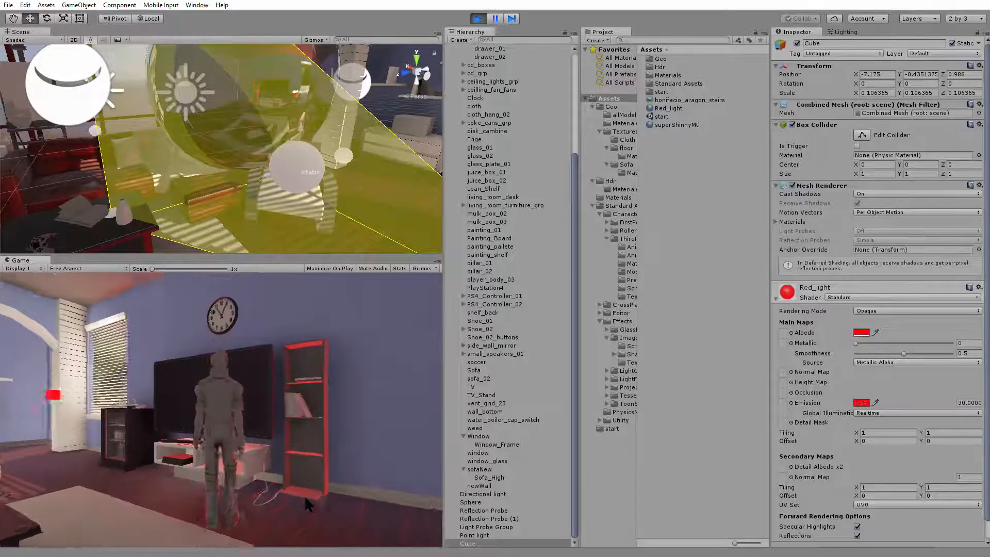
pyautogui.press('w')
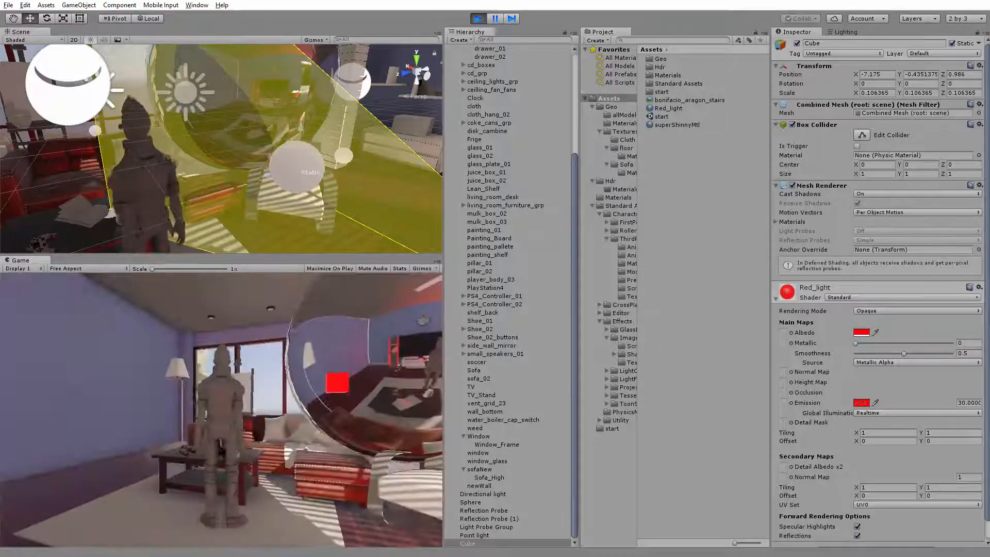
pyautogui.press('w')
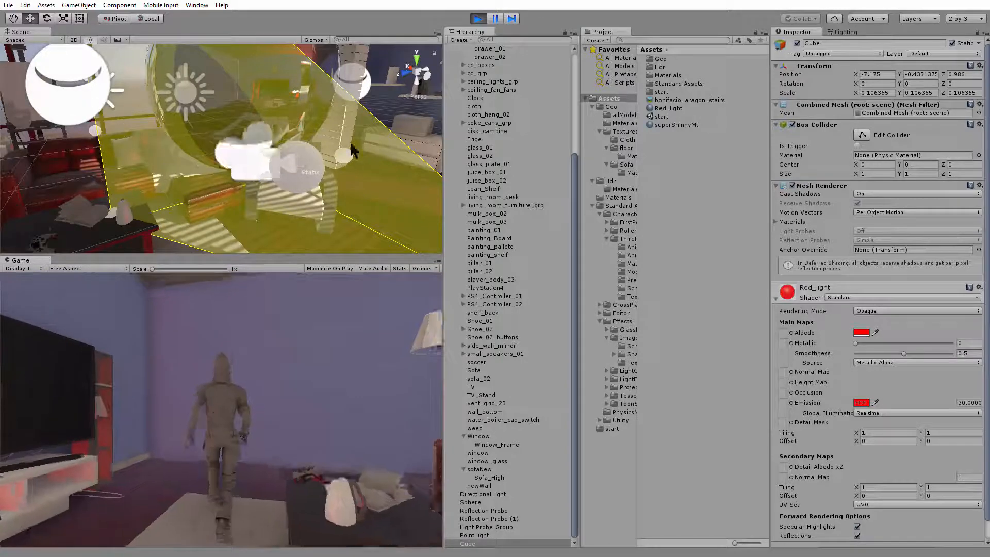
pyautogui.click(478, 17)
# Examine the lighting around the red cube, the character and the probes from wider viewpoints in the room
pyautogui.scroll(-5, 222, 164)
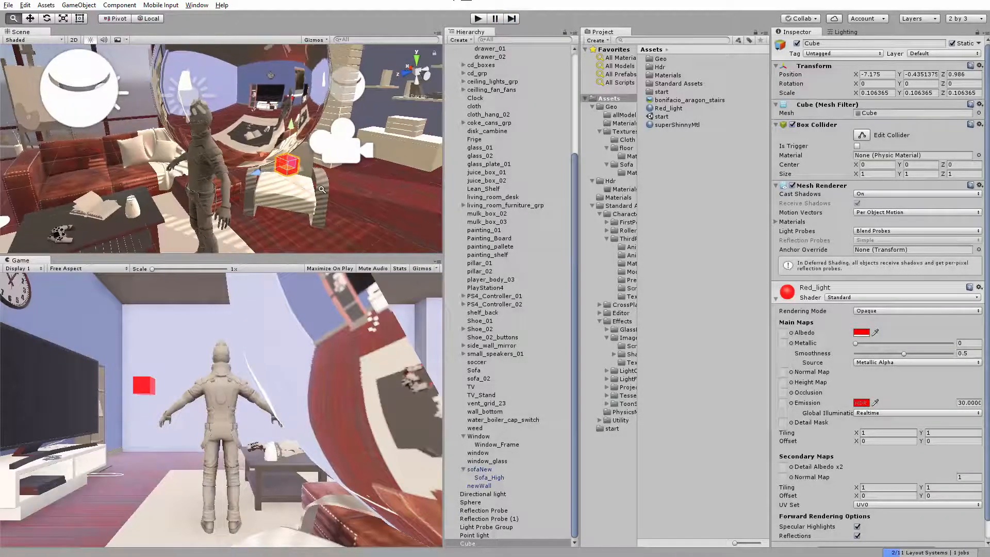
pyautogui.keyDown('alt'); pyautogui.moveTo(222, 164); pyautogui.dragTo(294, 171); pyautogui.keyUp('alt')
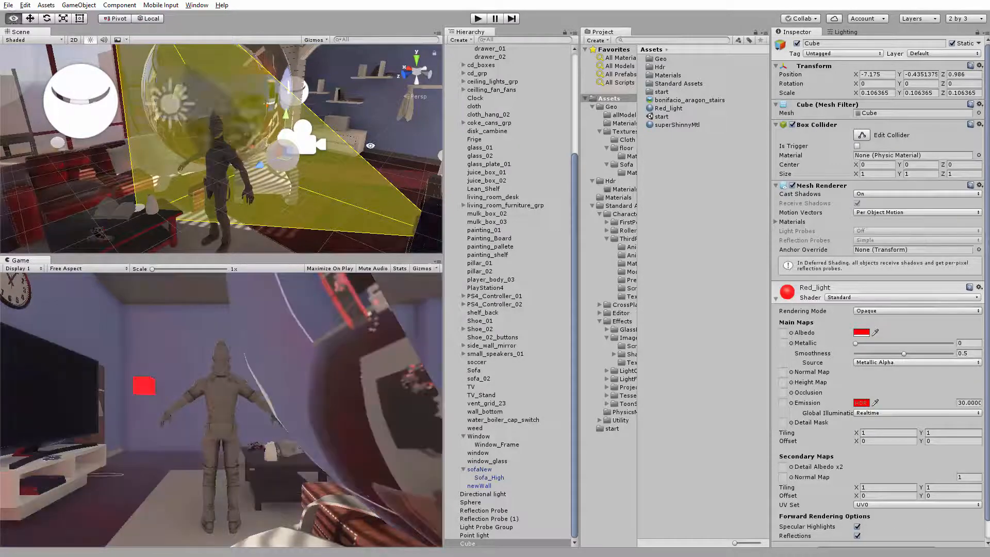
pyautogui.scroll(-5, 227, 150)
pyautogui.keyDown('alt'); pyautogui.moveTo(227, 149); pyautogui.dragTo(148, 76); pyautogui.keyUp('alt')
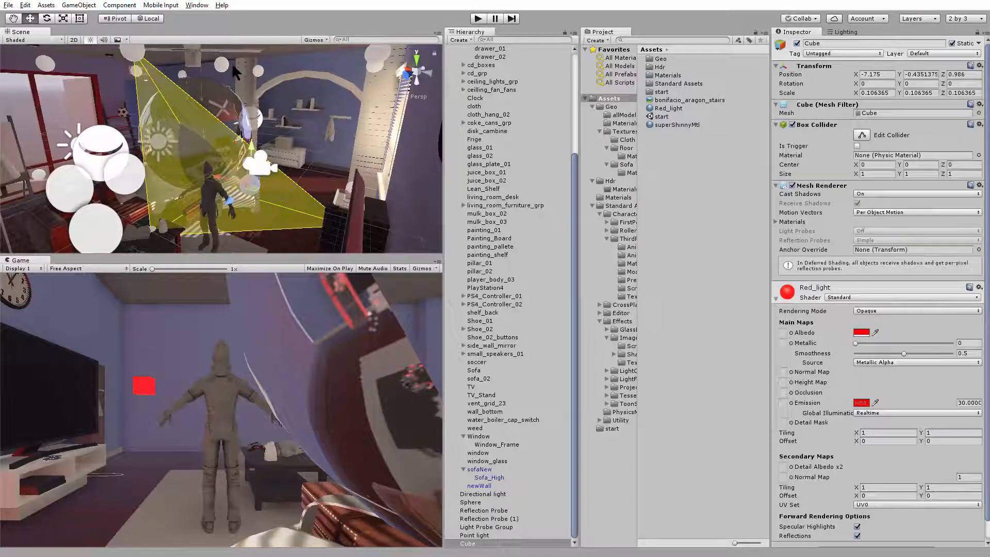
pyautogui.keyDown('alt'); pyautogui.moveTo(175, 133); pyautogui.dragTo(193, 138); pyautogui.keyUp('alt')
pyautogui.keyDown('alt'); pyautogui.moveTo(264, 166); pyautogui.dragTo(294, 144); pyautogui.keyUp('alt')
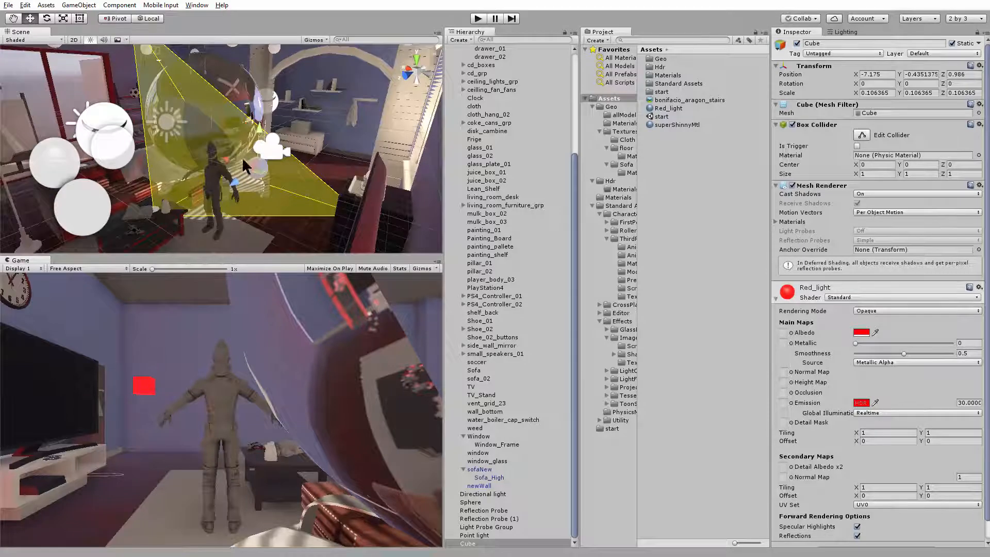
pyautogui.keyDown('alt'); pyautogui.moveTo(261, 93); pyautogui.dragTo(272, 102); pyautogui.keyUp('alt')
# Select the Light Probe Group and turn on light probe editing
pyautogui.press('f')
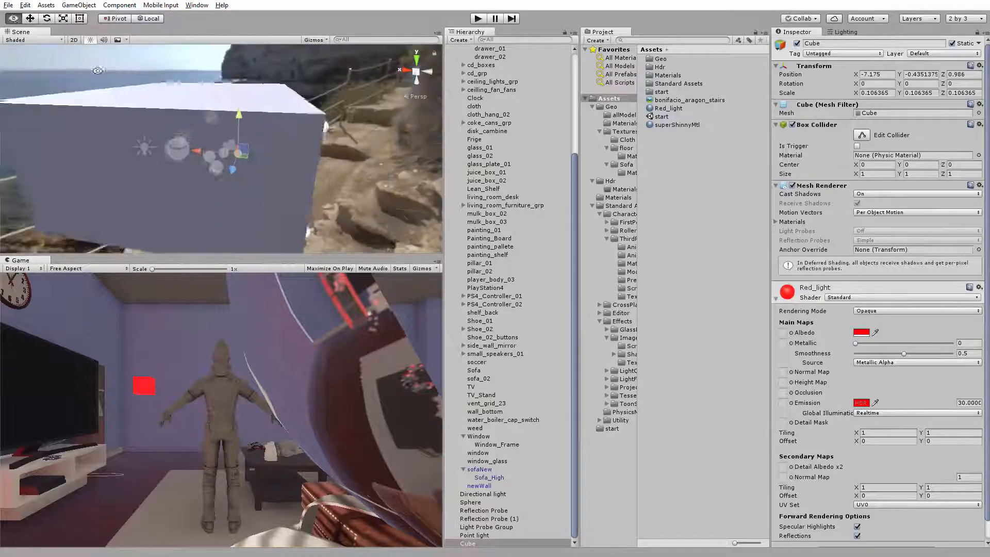
pyautogui.moveTo(304, 67); pyautogui.dragTo(242, 212)
pyautogui.keyDown('alt'); pyautogui.moveTo(248, 206); pyautogui.dragTo(373, 152); pyautogui.keyUp('alt')
pyautogui.scroll(-5, 521, 363)
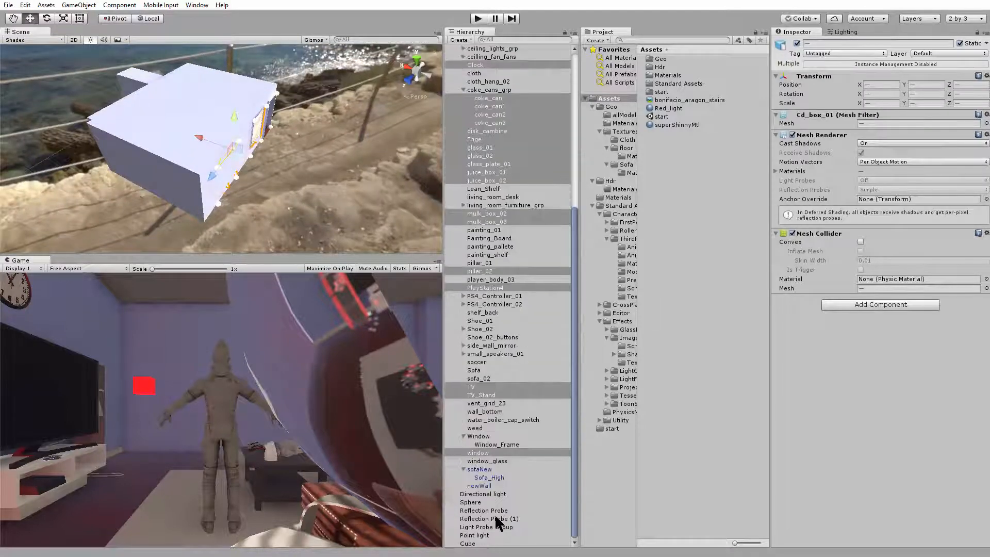
pyautogui.click(485, 526)
pyautogui.keyDown('alt'); pyautogui.moveTo(248, 195); pyautogui.dragTo(266, 215); pyautogui.keyUp('alt')
pyautogui.click(866, 114)
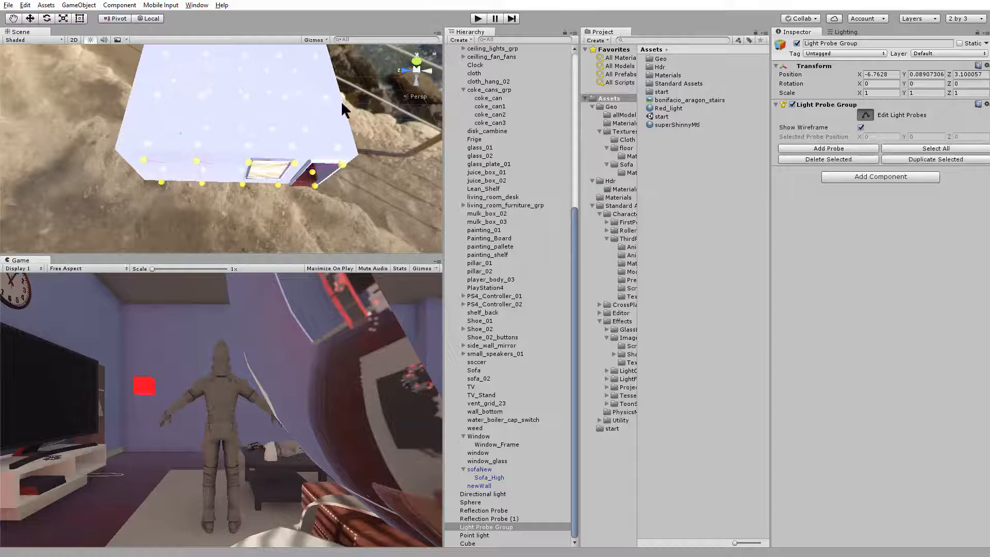
# Select a line of light probes across the room and undo the accidental loss of that selection
pyautogui.keyDown('alt'); pyautogui.moveTo(342, 101); pyautogui.dragTo(176, 76); pyautogui.keyUp('alt')
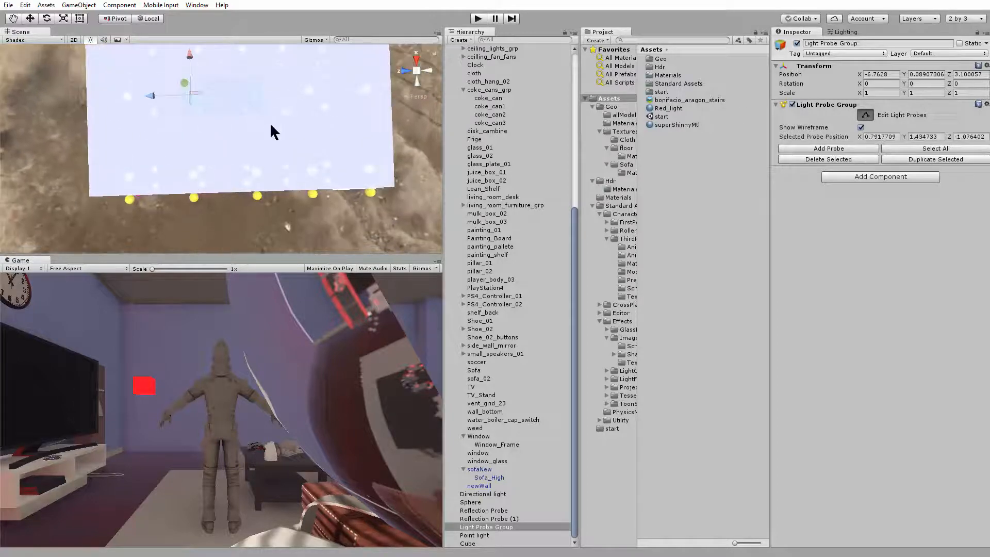
pyautogui.keyDown('alt'); pyautogui.moveTo(190, 126); pyautogui.dragTo(357, 256, button='right'); pyautogui.keyUp('alt')
pyautogui.keyDown('alt'); pyautogui.moveTo(357, 247); pyautogui.dragTo(158, 164); pyautogui.keyUp('alt')
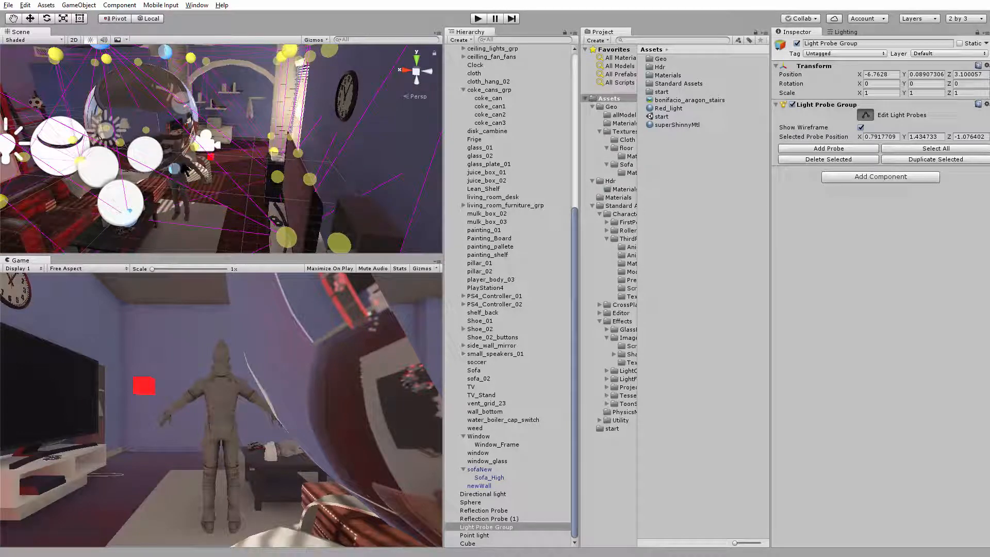
pyautogui.keyDown('alt'); pyautogui.moveTo(122, 130); pyautogui.dragTo(77, 105); pyautogui.keyUp('alt')
pyautogui.press('w')
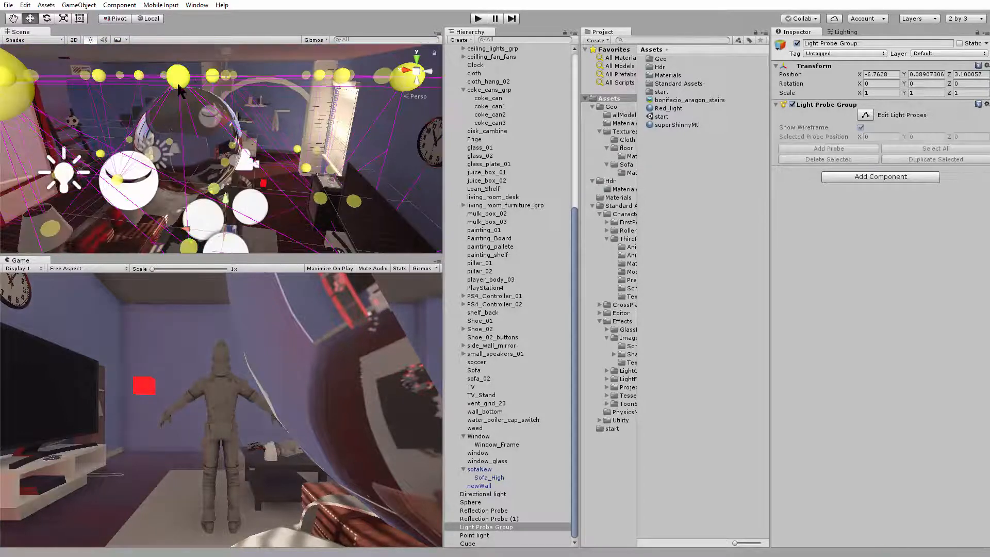
pyautogui.hotkey('ctrl', 'z')
pyautogui.scroll(-2, 245, 147)
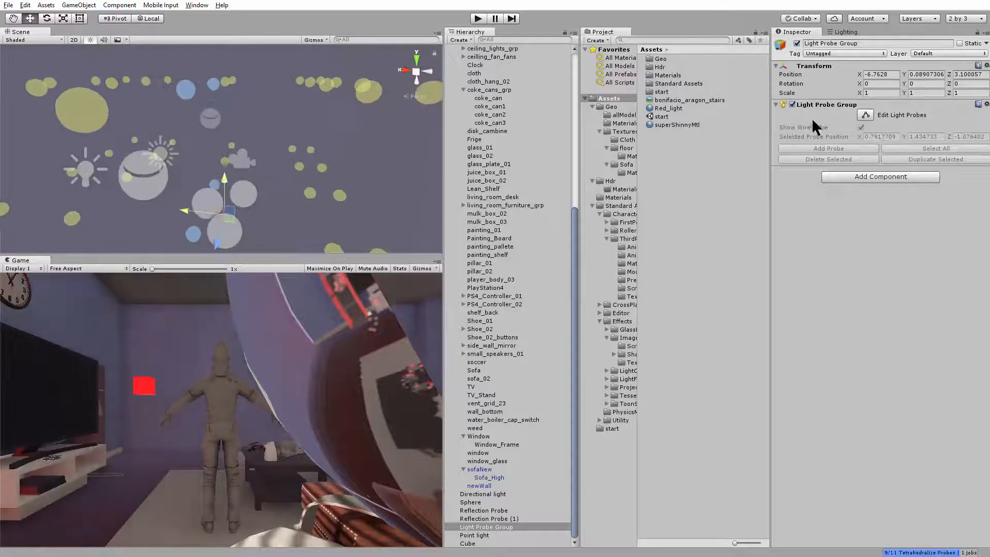
# Turn probe editing back on and reposition the selected probes to about X -0.596 and Z -2.16
pyautogui.click(868, 115)
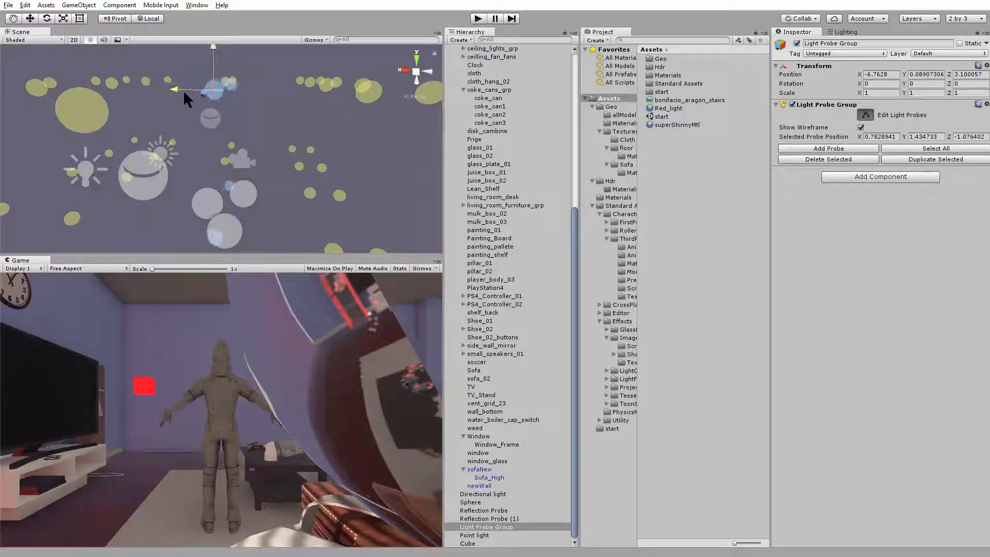
pyautogui.moveTo(166, 94); pyautogui.dragTo(171, 167)
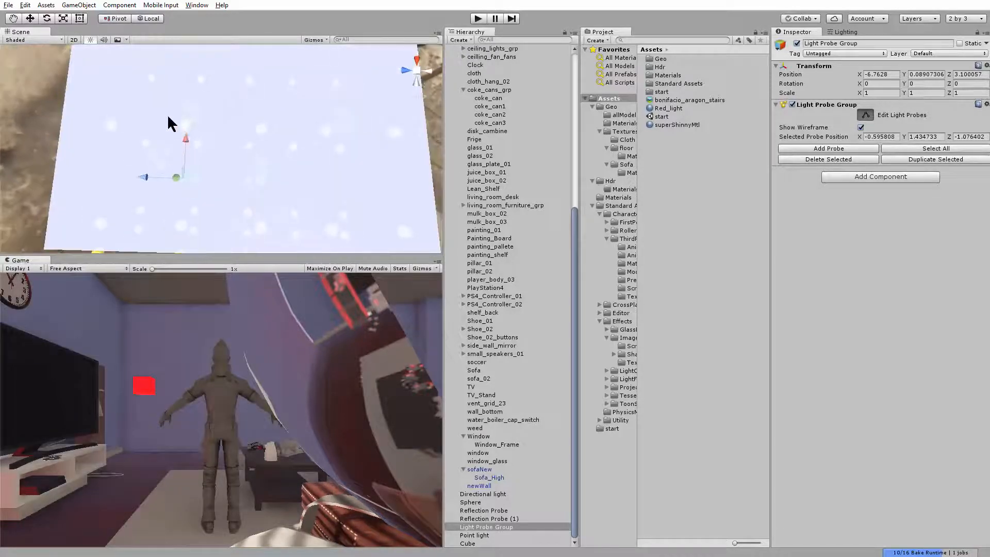
pyautogui.moveTo(168, 116); pyautogui.dragTo(247, 114)
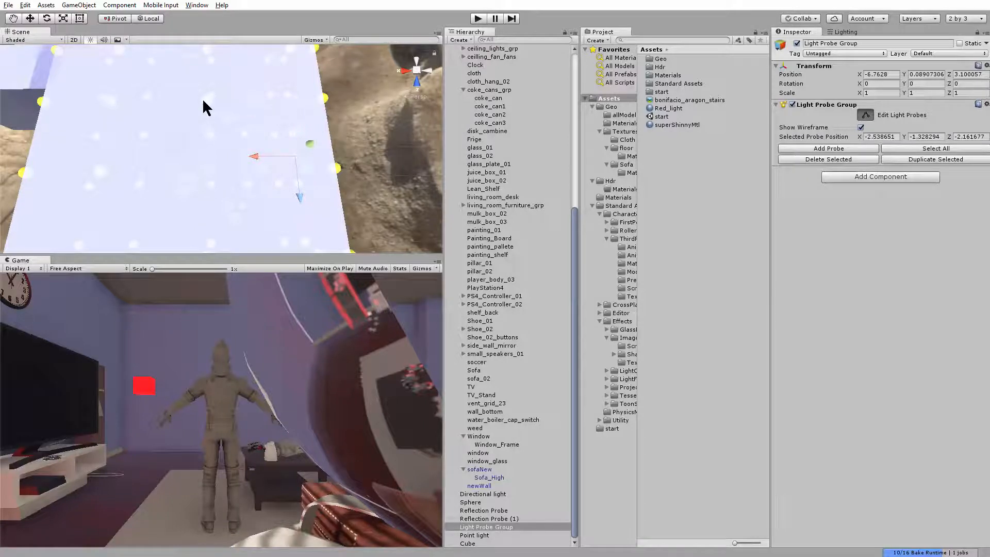
# Select the ceiling-level light probes near the middle of the room and lower them to mid height, about Y 0.107
pyautogui.keyDown('alt'); pyautogui.moveTo(203, 101); pyautogui.dragTo(209, 113); pyautogui.keyUp('alt')
pyautogui.keyDown('alt'); pyautogui.moveTo(280, 192); pyautogui.dragTo(308, 165); pyautogui.keyUp('alt')
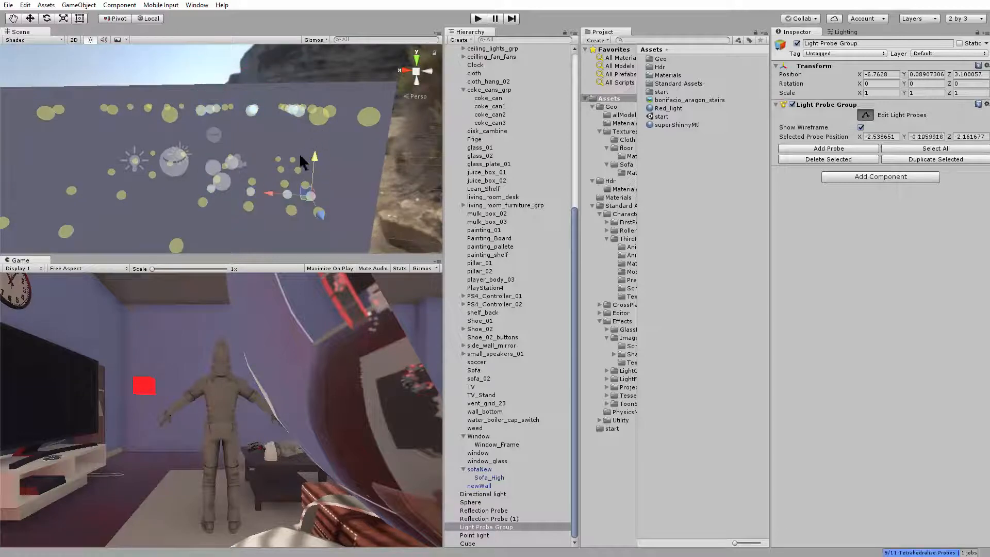
pyautogui.keyDown('ctrl'); pyautogui.moveTo(189, 171); pyautogui.dragTo(349, 227); pyautogui.keyUp('ctrl')
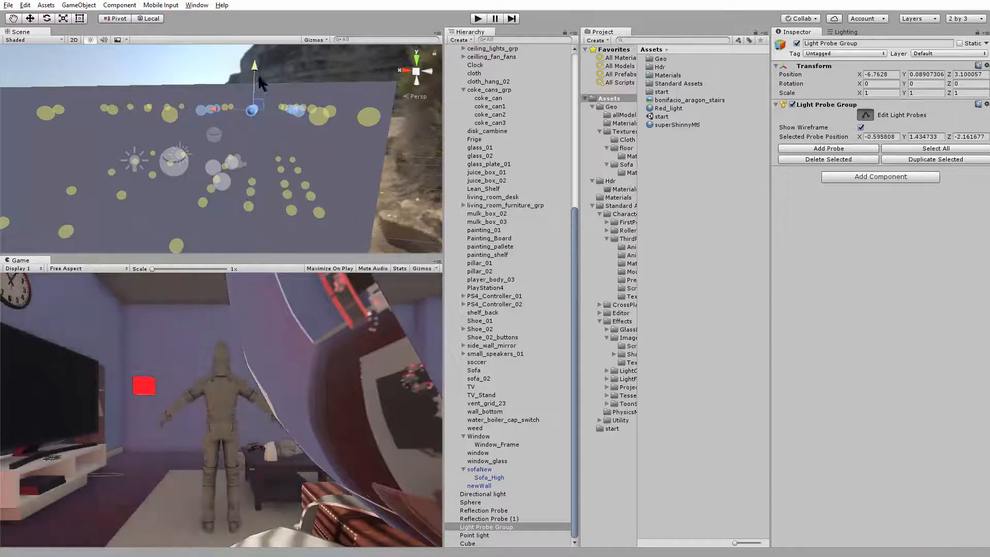
pyautogui.moveTo(256, 73); pyautogui.dragTo(330, 165)
pyautogui.keyDown('alt'); pyautogui.moveTo(330, 165); pyautogui.dragTo(446, 254, button='right'); pyautogui.keyUp('alt')
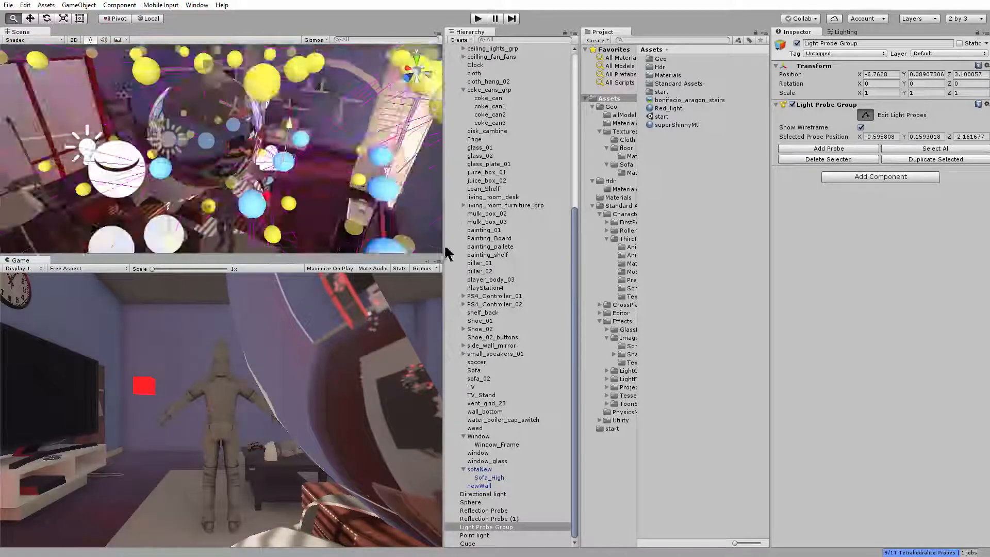
pyautogui.keyDown('alt'); pyautogui.moveTo(340, 154); pyautogui.dragTo(268, 119); pyautogui.keyUp('alt')
pyautogui.keyDown('alt'); pyautogui.moveTo(268, 119); pyautogui.dragTo(246, 114, button='middle'); pyautogui.keyUp('alt')
pyautogui.keyDown('alt'); pyautogui.moveTo(246, 114); pyautogui.dragTo(330, 116); pyautogui.keyUp('alt')
pyautogui.moveTo(285, 85); pyautogui.dragTo(284, 90)
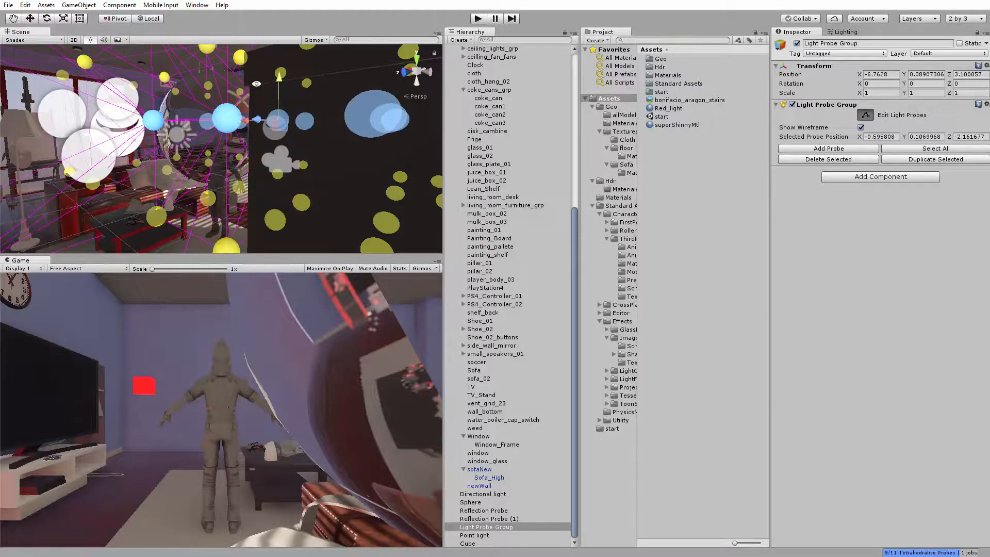
pyautogui.keyDown('alt'); pyautogui.moveTo(382, 105); pyautogui.dragTo(308, 155); pyautogui.keyUp('alt')
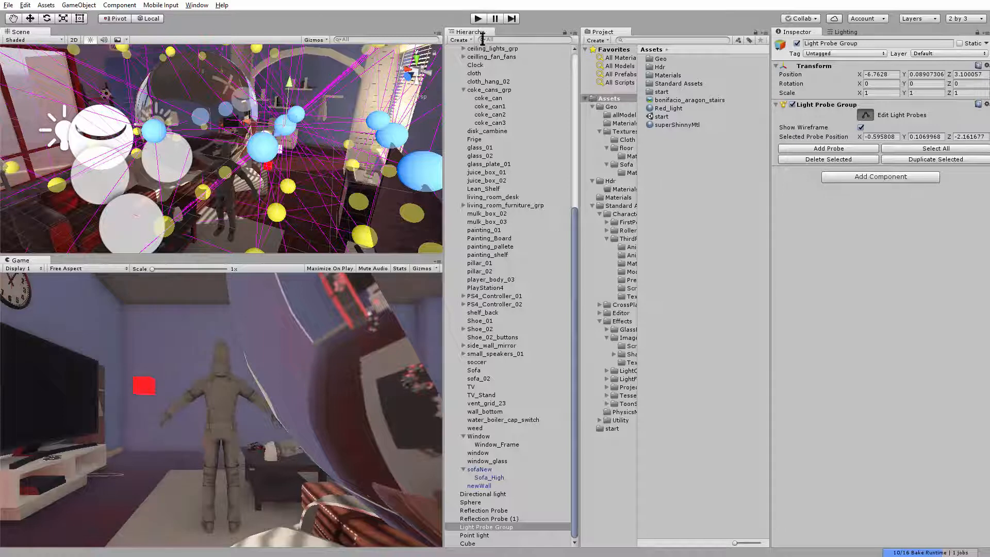
# Test the adjusted light probes by walking the character around in Play mode, and stop it
pyautogui.click(478, 19)
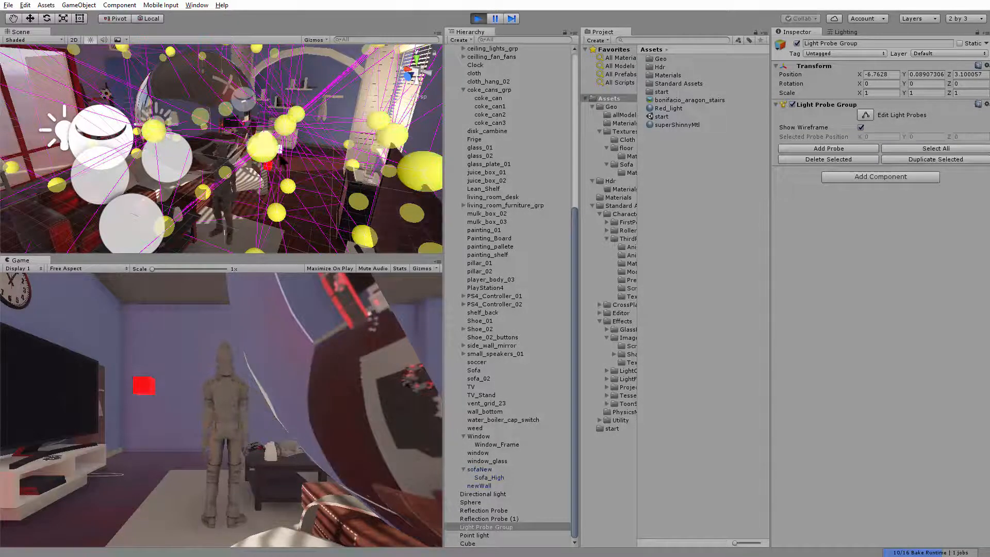
pyautogui.press('w')
pyautogui.press('d')
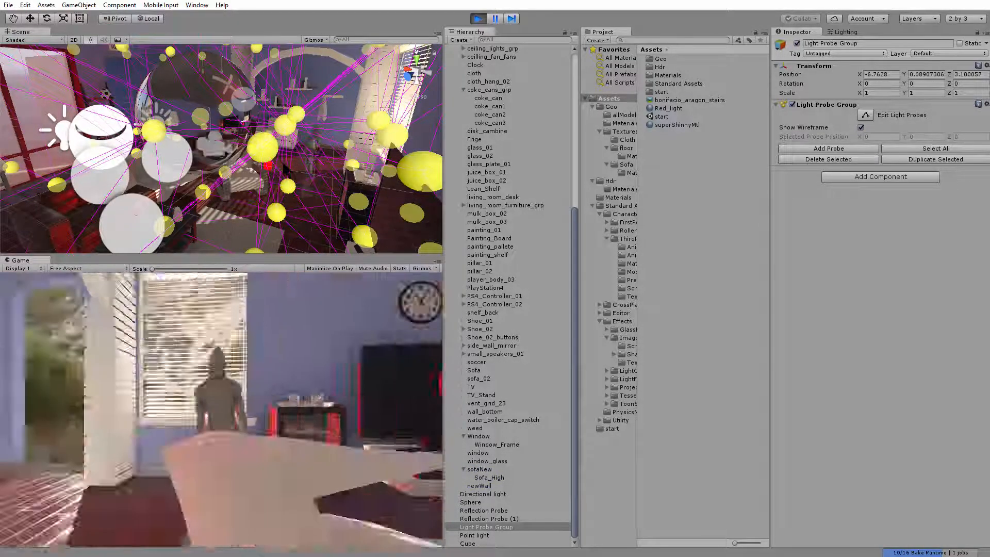
pyautogui.press('w')
pyautogui.press('a')
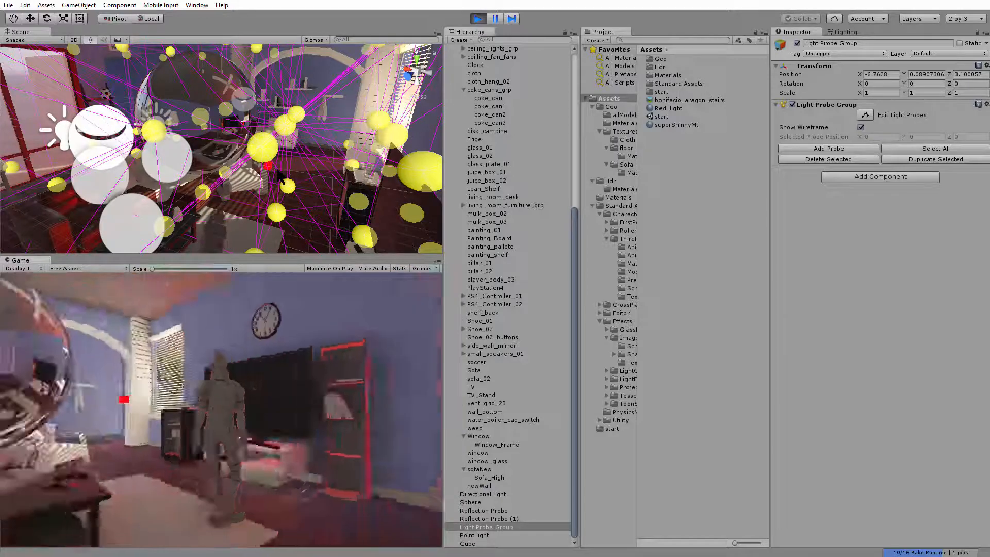
pyautogui.click(478, 20)
# Open the Image Effects Scripts folder in the project assets and select the Main Camera under ThirdPersonController
pyautogui.moveTo(244, 165)
pyautogui.keyDown('alt'); pyautogui.mouseDown()
pyautogui.moveTo(115, 243)
pyautogui.moveTo(256, 177)
pyautogui.mouseUp(); pyautogui.keyUp('alt')
pyautogui.scroll(3, 196, 206)
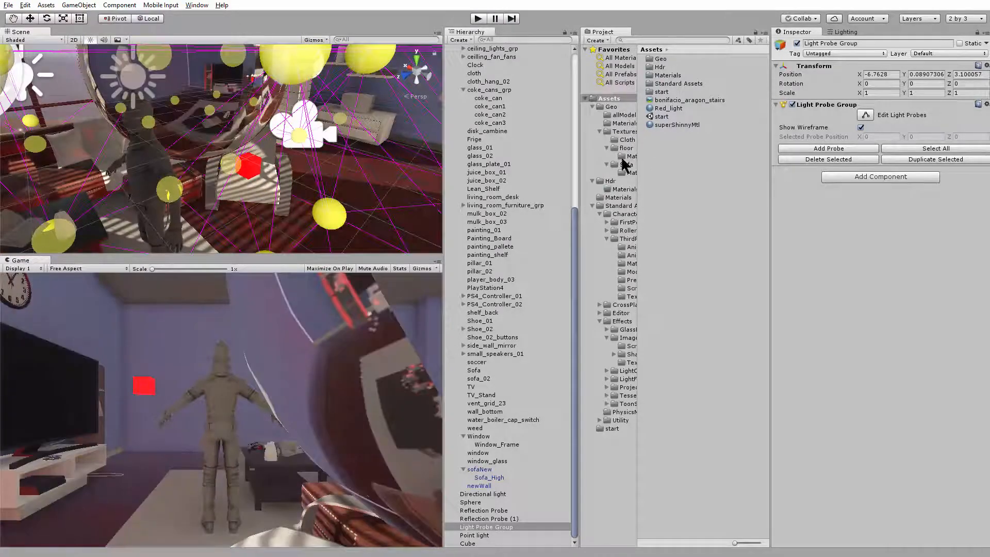
pyautogui.click(628, 338)
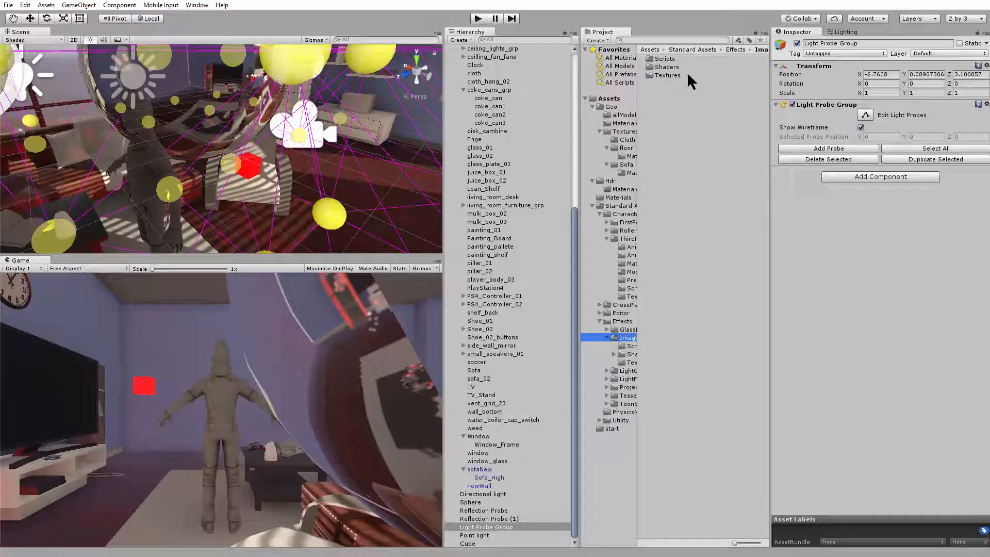
pyautogui.doubleClick(665, 59)
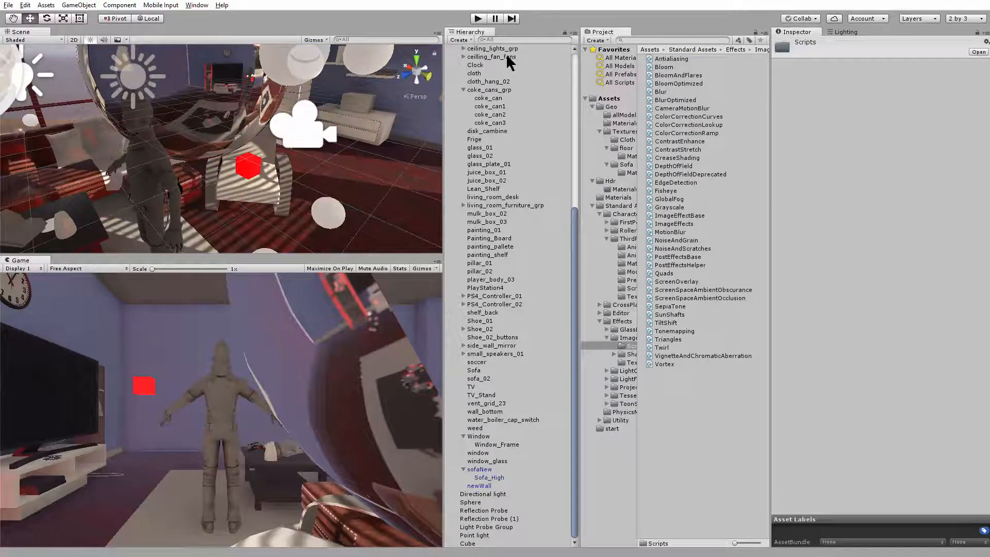
pyautogui.scroll(10, 503, 77)
pyautogui.click(493, 88)
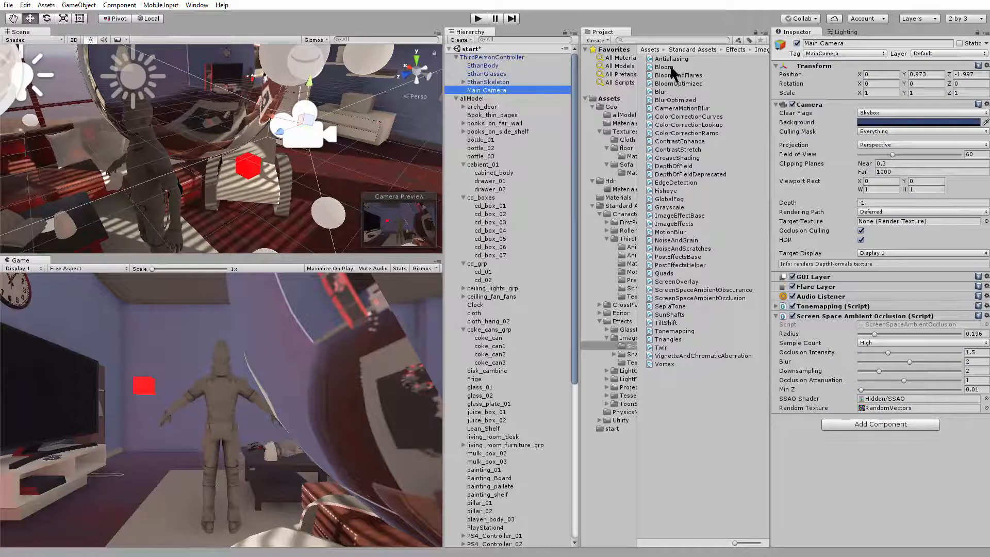
# Add the Bloom effect to the Main Camera with HDR set to On, intensity 4.66 and threshold 0.81
pyautogui.moveTo(667, 67); pyautogui.dragTo(828, 317)
pyautogui.moveTo(859, 478); pyautogui.dragTo(855, 470)
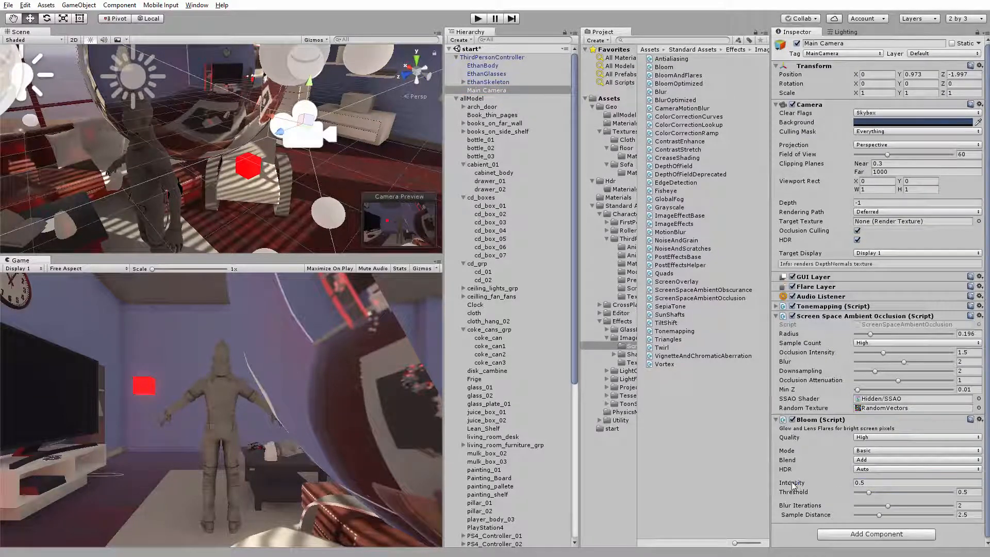
pyautogui.moveTo(821, 484); pyautogui.dragTo(832, 484)
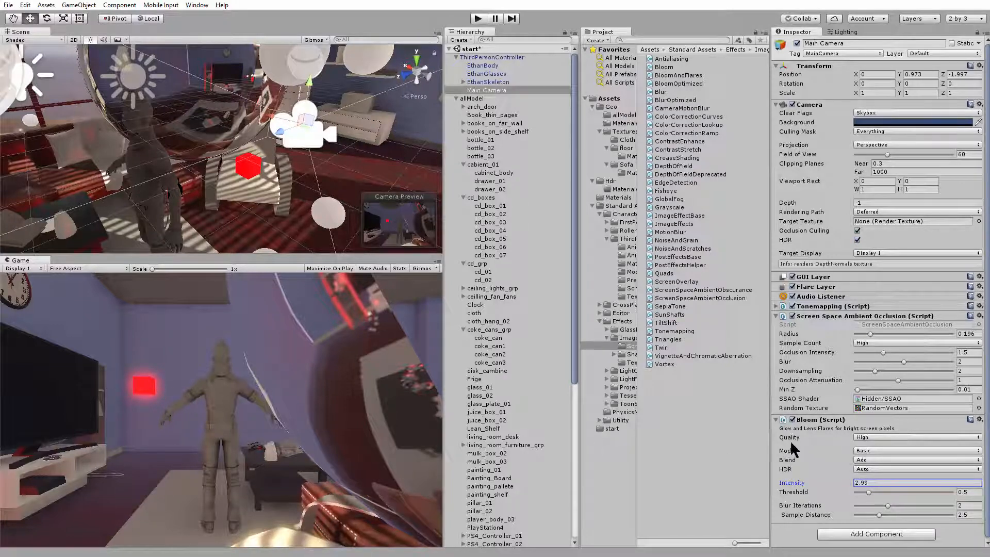
pyautogui.moveTo(787, 485); pyautogui.dragTo(881, 493)
pyautogui.moveTo(795, 486); pyautogui.dragTo(806, 485)
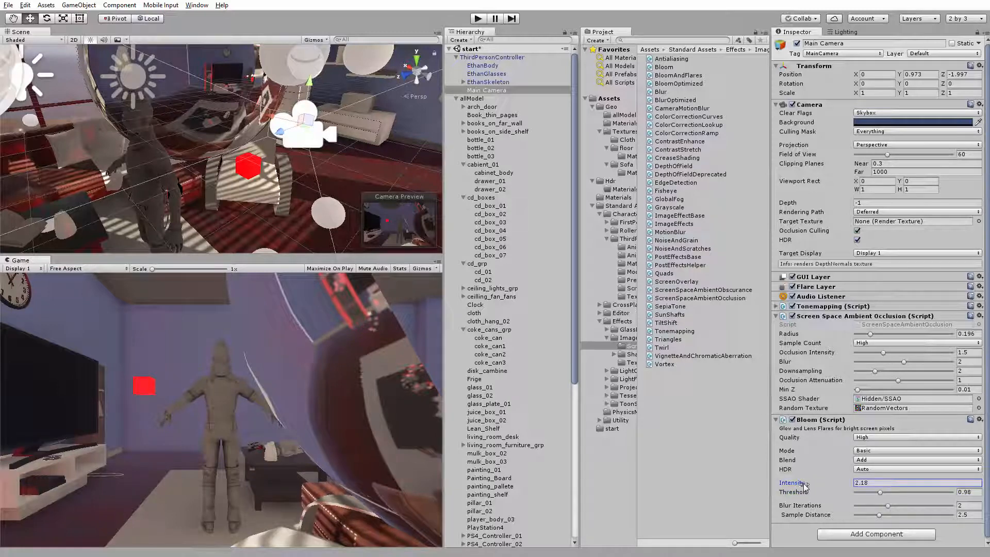
pyautogui.click(871, 469)
pyautogui.click(880, 491)
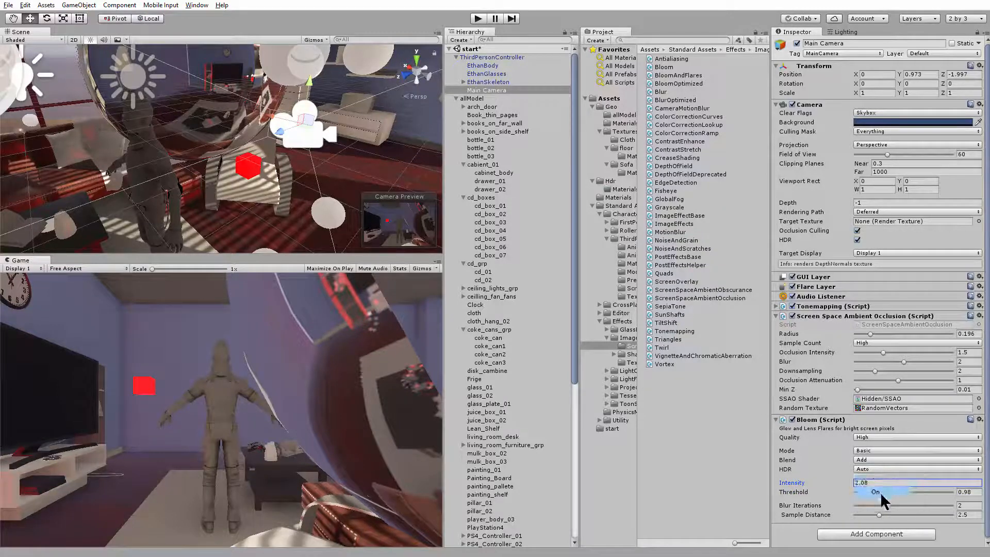
pyautogui.click(790, 486)
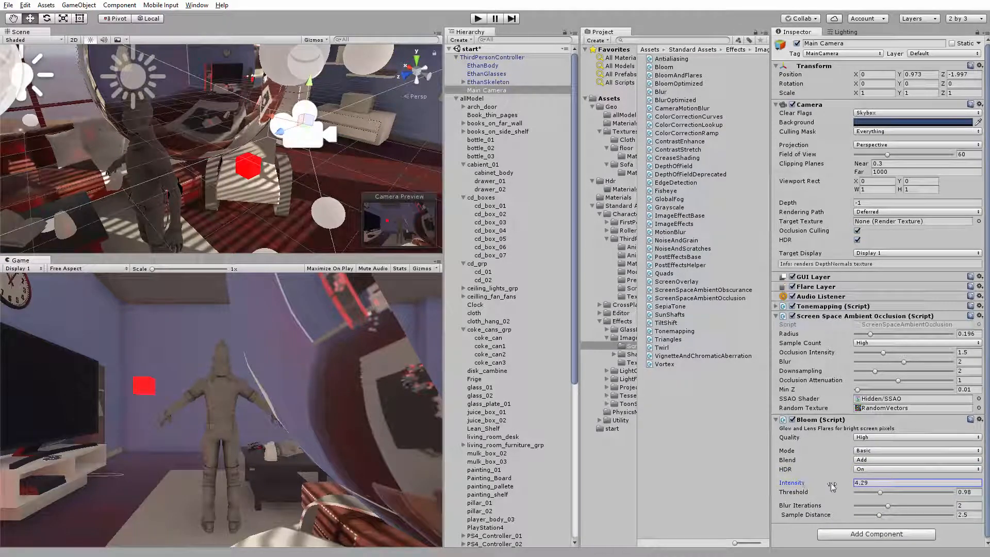
pyautogui.moveTo(872, 491); pyautogui.dragTo(877, 493)
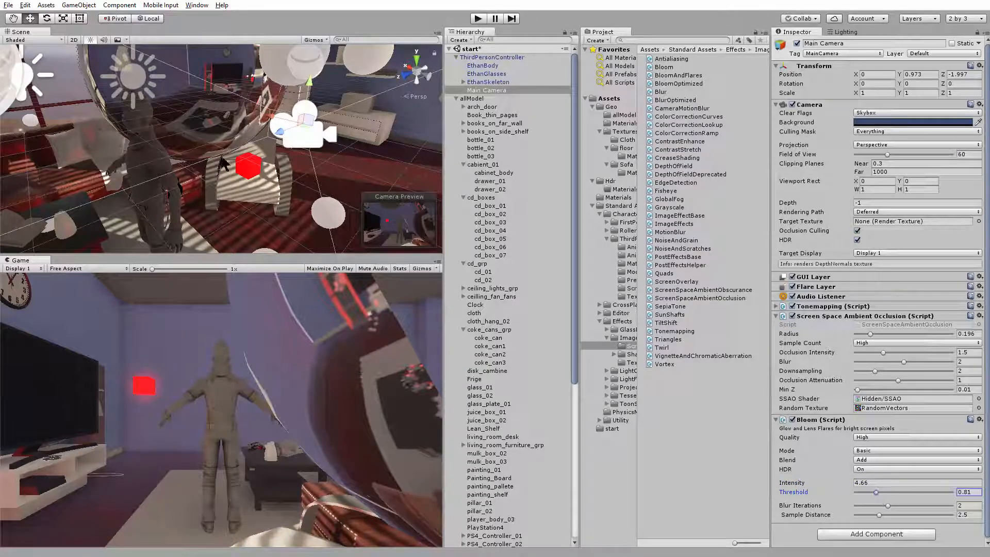
# Test the bloom effect by walking the character around the room in Play mode, and stop it
pyautogui.click(479, 20)
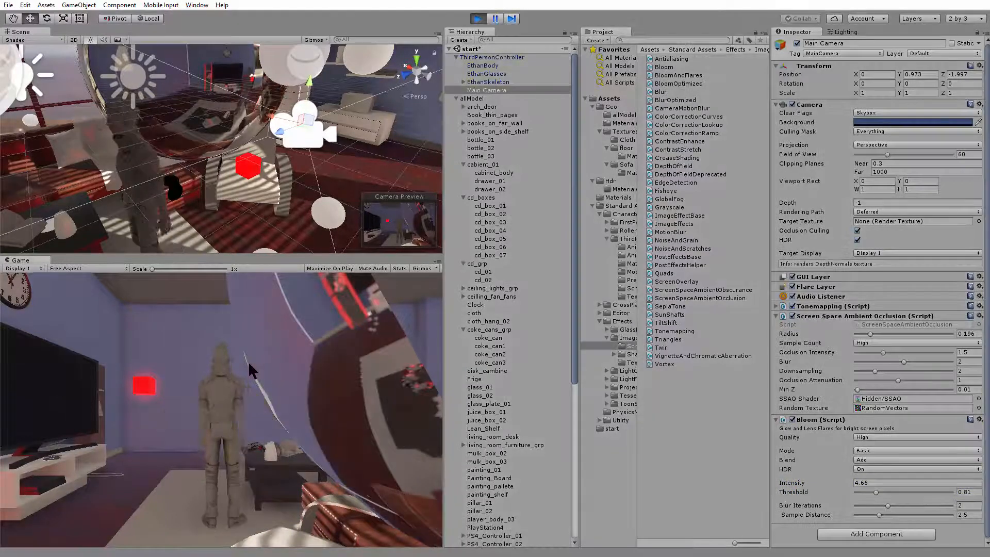
pyautogui.press('w')
pyautogui.press('a')
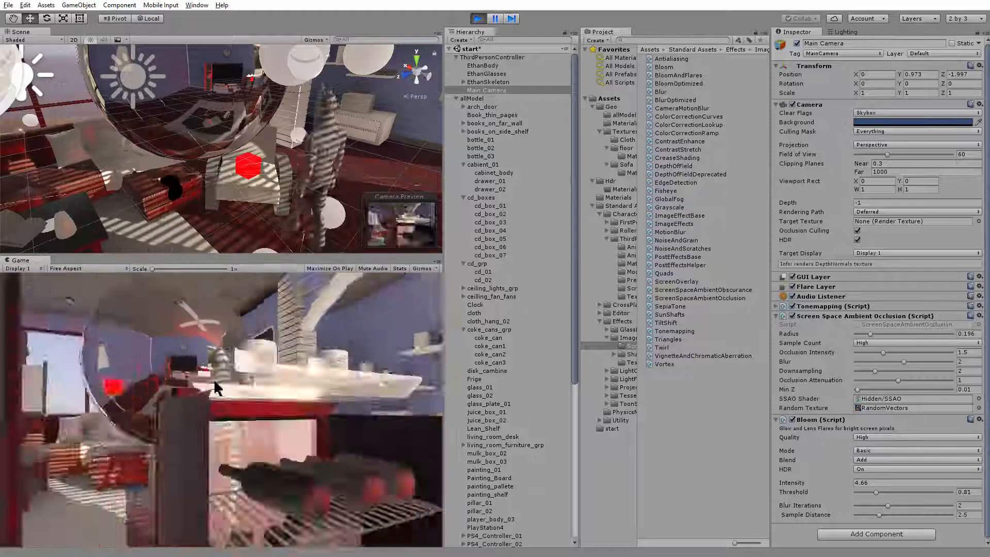
pyautogui.press('w')
pyautogui.press('a')
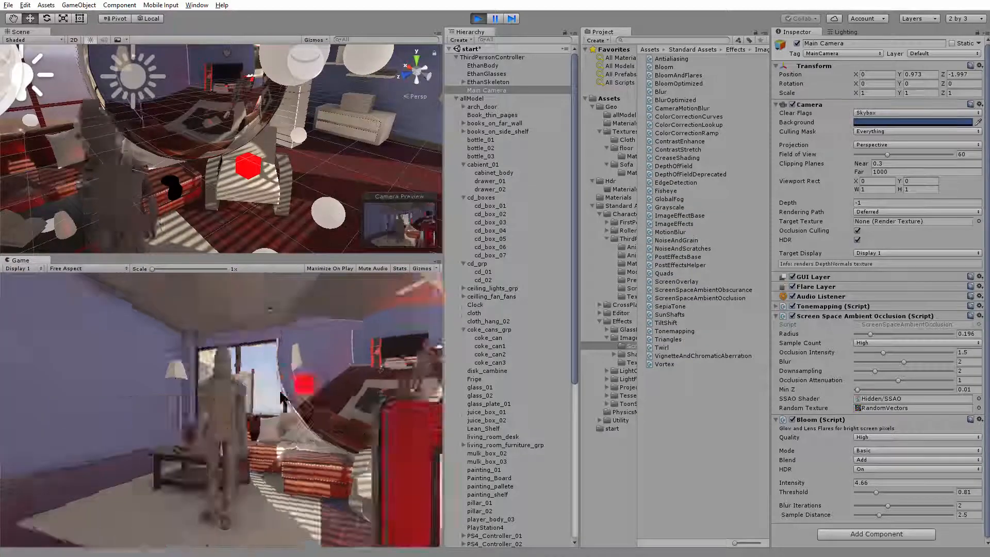
pyautogui.press('a')
pyautogui.press('d')
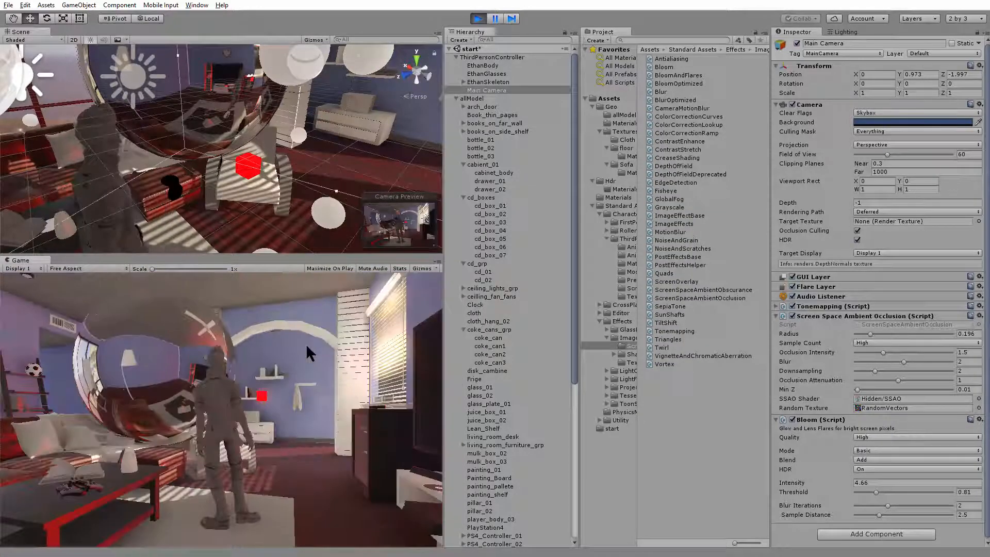
pyautogui.click(478, 19)
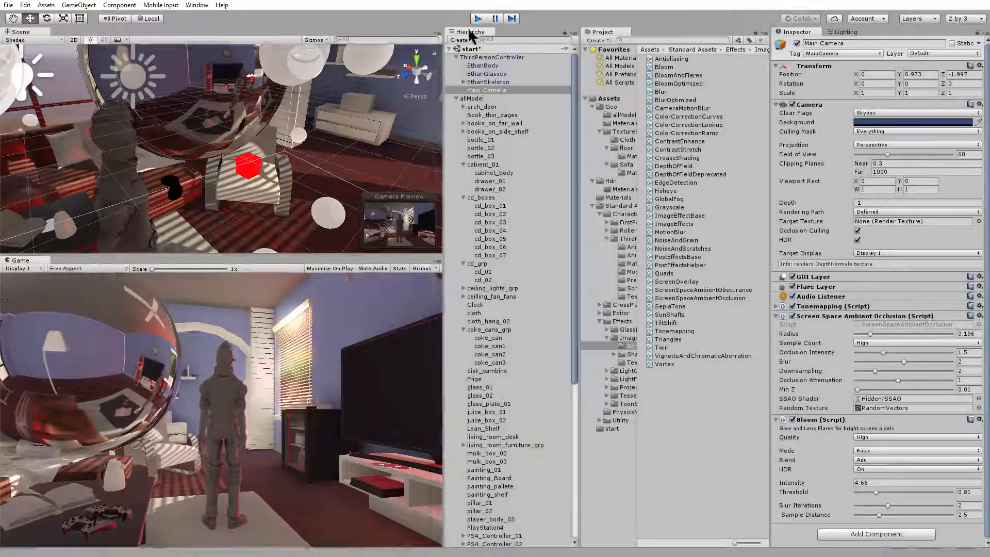
# Select the large reflective sphere in the middle of the room and delete it
pyautogui.keyDown('alt'); pyautogui.moveTo(289, 173); pyautogui.dragTo(329, 122); pyautogui.keyUp('alt')
pyautogui.moveTo(219, 138)
pyautogui.keyDown('alt'); pyautogui.mouseDown()
pyautogui.moveTo(258, 116)
pyautogui.moveTo(824, 212)
pyautogui.moveTo(368, 125)
pyautogui.moveTo(227, 137)
pyautogui.mouseUp(); pyautogui.keyUp('alt')
pyautogui.click(200, 114)
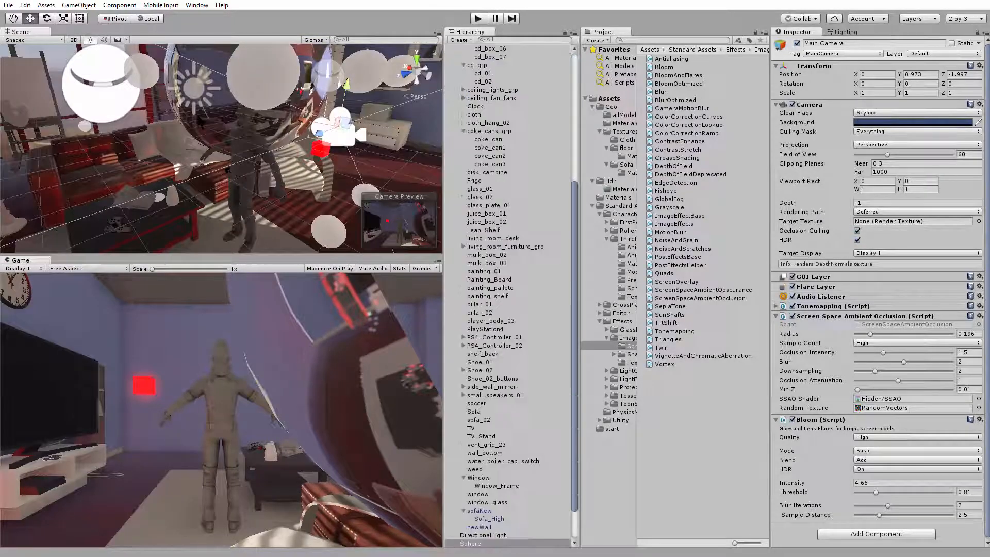
pyautogui.press('Delete')
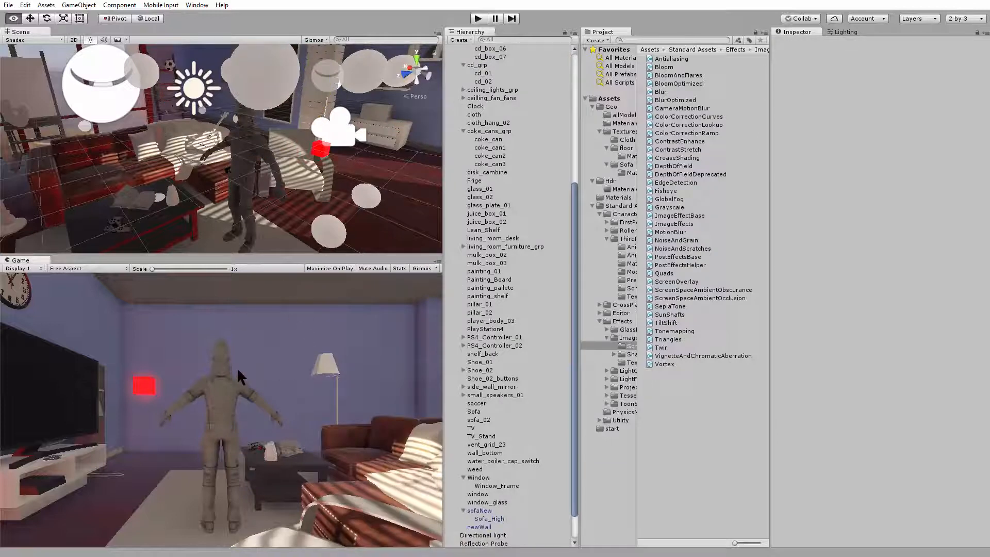
# Move the emissive red cube slightly sideways so it sits closer to the character, and deselect it
pyautogui.click(321, 146)
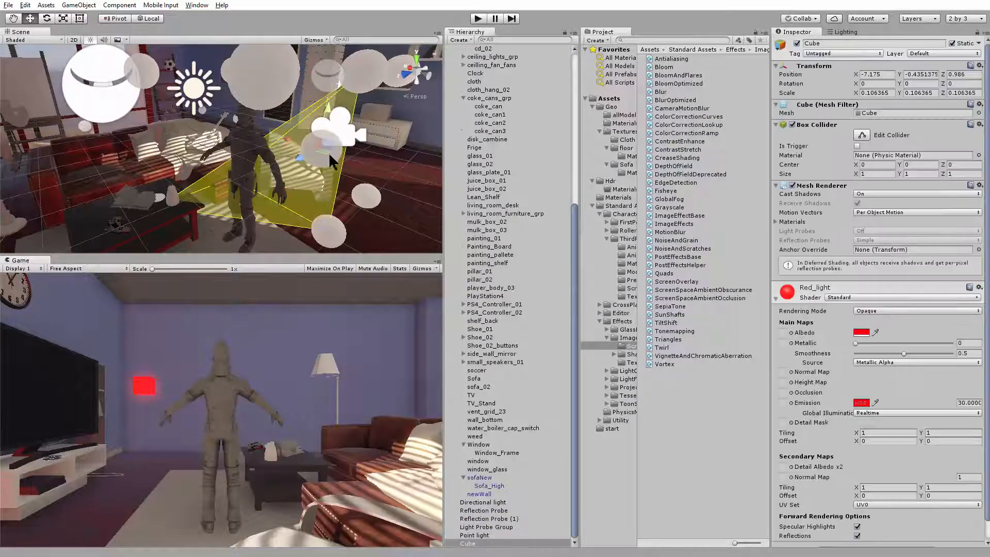
pyautogui.moveTo(292, 146)
pyautogui.mouseDown()
pyautogui.moveTo(348, 157)
pyautogui.moveTo(280, 143)
pyautogui.mouseUp()
pyautogui.click(703, 436)
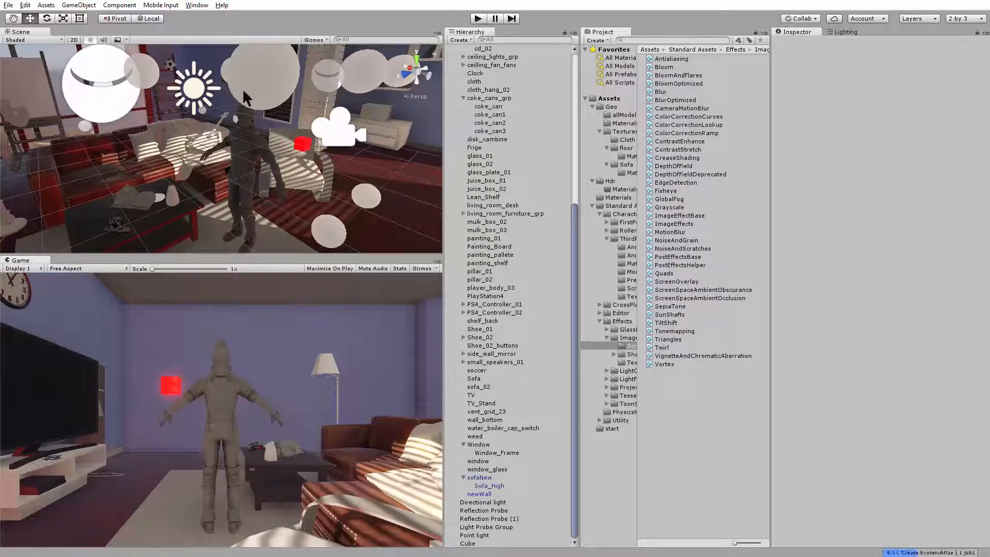
# Collapse the allModel group, select the Main Camera, and fold its Screen Space Ambient Occlusion and Bloom settings
pyautogui.scroll(15, 494, 107)
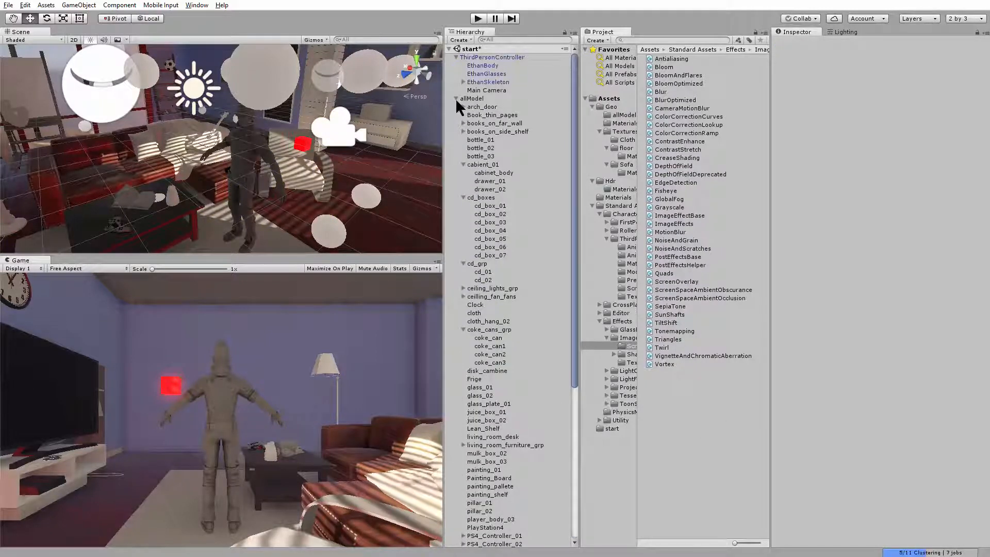
pyautogui.click(456, 99)
pyautogui.click(488, 90)
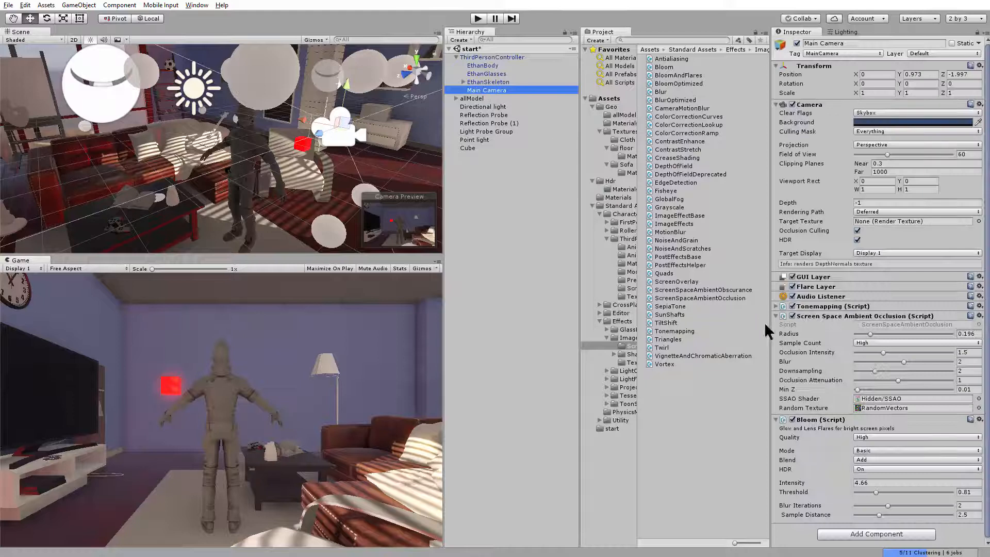
pyautogui.click(776, 315)
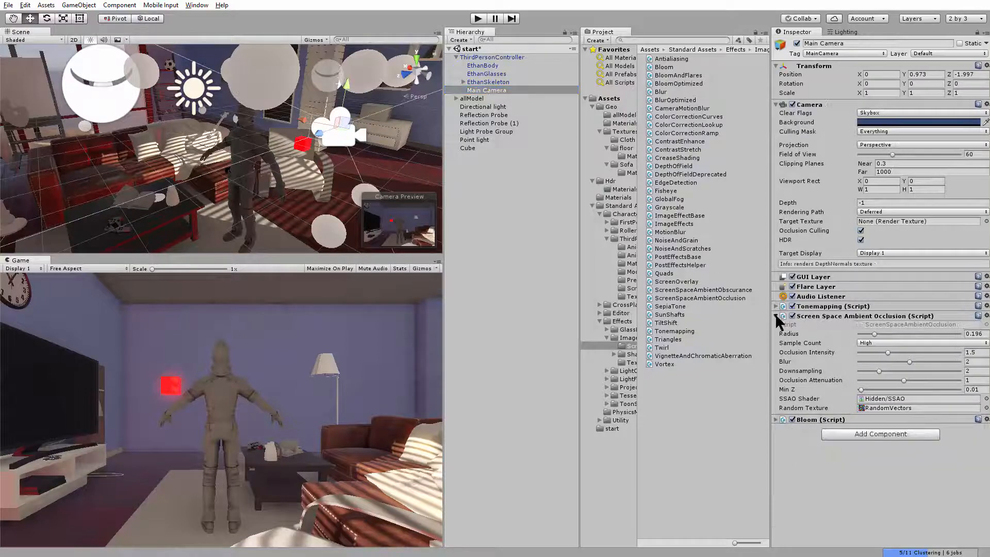
pyautogui.click(775, 326)
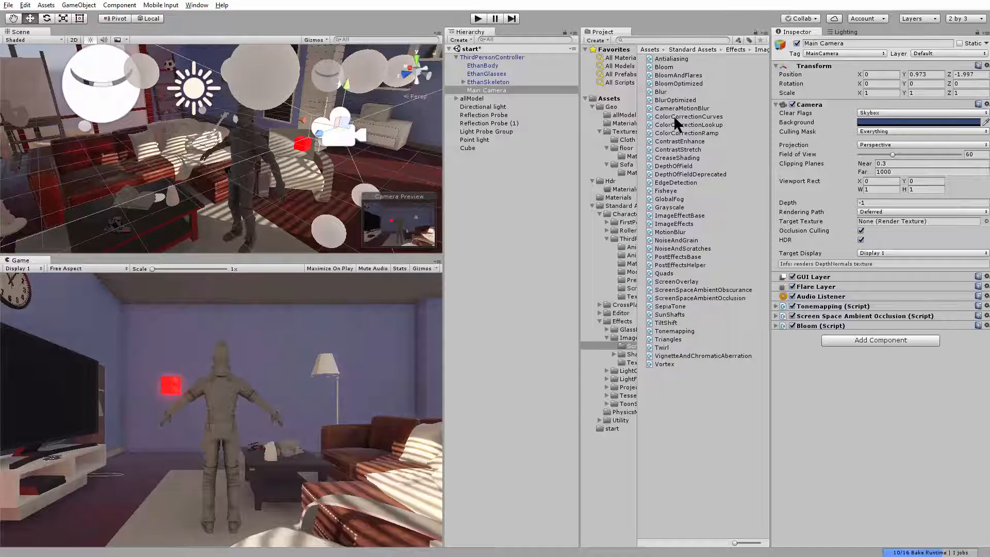
# Add the Color Correction Curves effect to the Main Camera and apply the straight linear preset to its red curve
pyautogui.moveTo(667, 117); pyautogui.dragTo(824, 389)
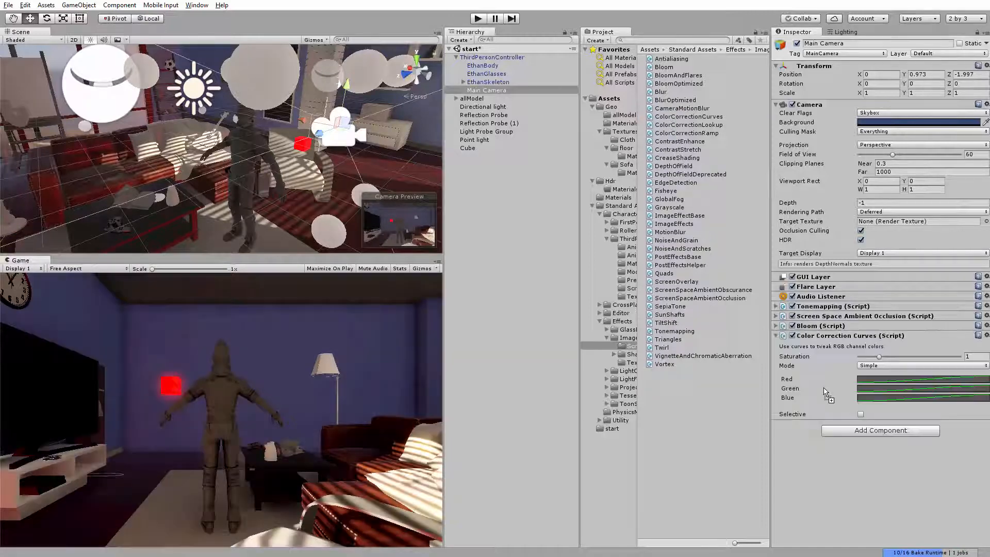
pyautogui.click(906, 380)
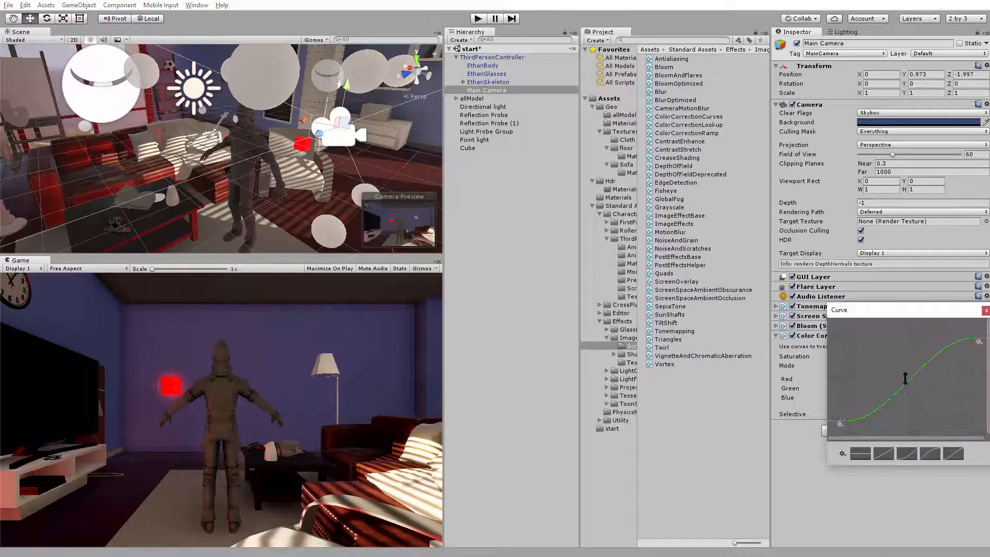
pyautogui.click(885, 453)
pyautogui.click(987, 310)
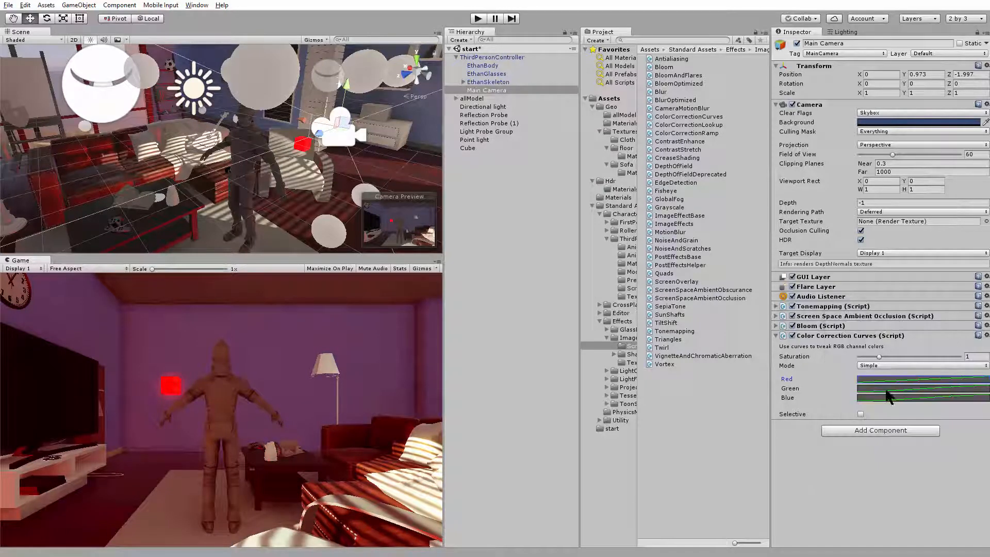
# Apply the straight linear preset to the green and blue color correction curves
pyautogui.click(887, 396)
pyautogui.click(885, 454)
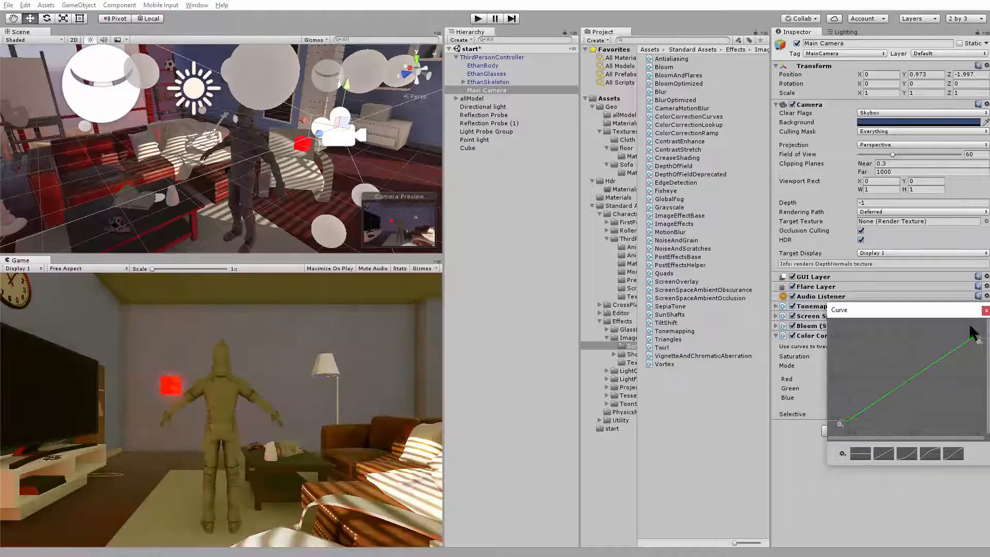
pyautogui.click(986, 310)
pyautogui.click(898, 398)
pyautogui.click(883, 454)
pyautogui.click(987, 310)
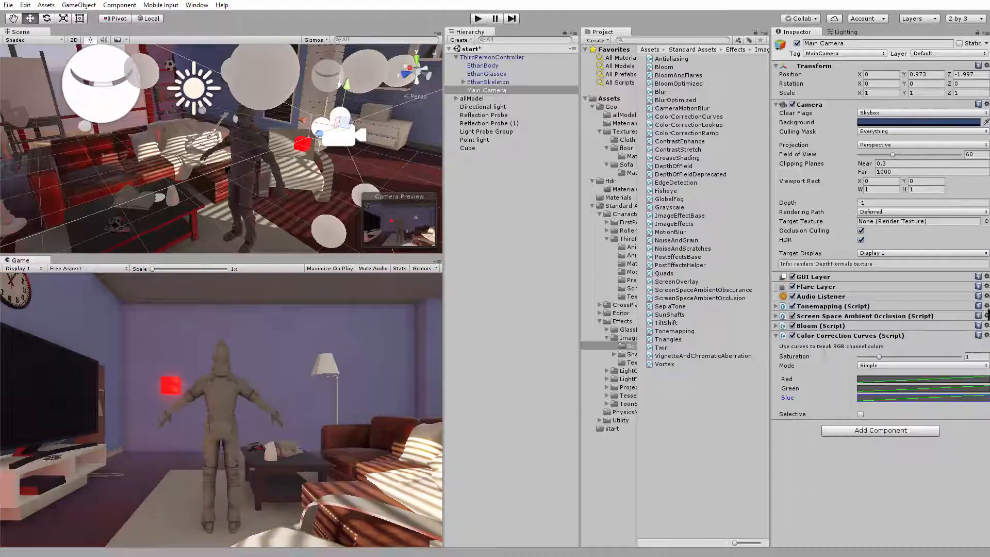
# Add a key midway along the red color correction curve and raise it slightly
pyautogui.click(902, 380)
pyautogui.moveTo(907, 382); pyautogui.dragTo(906, 374)
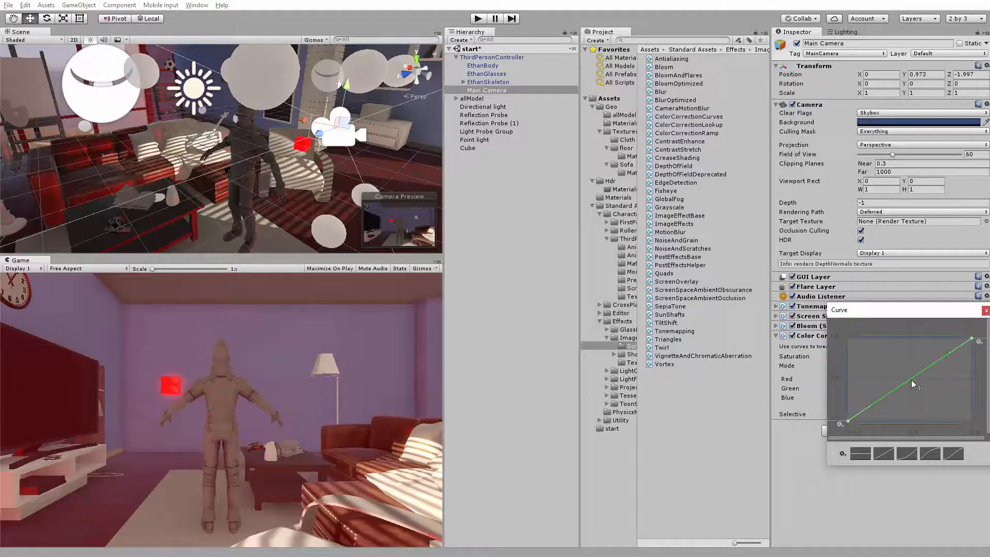
pyautogui.click(930, 417)
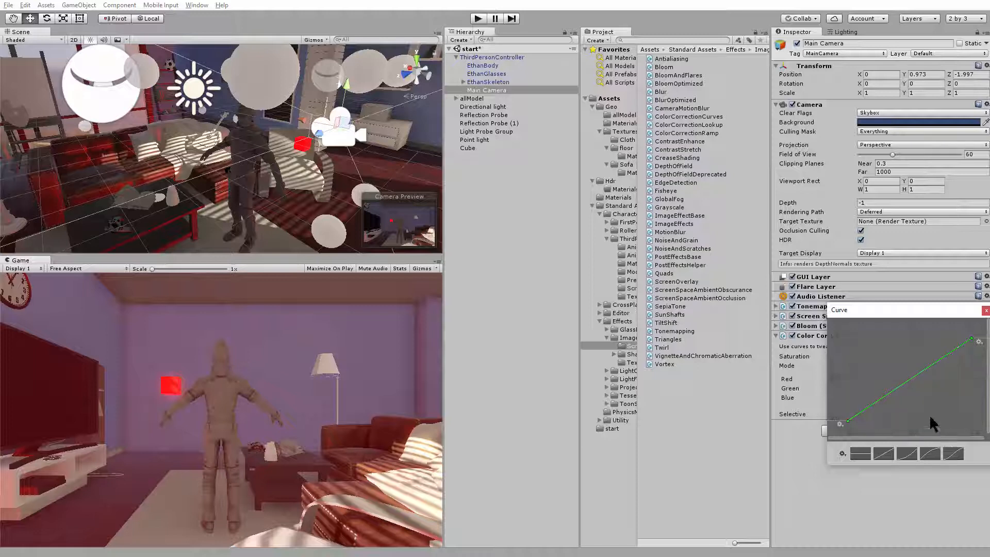
pyautogui.click(907, 374)
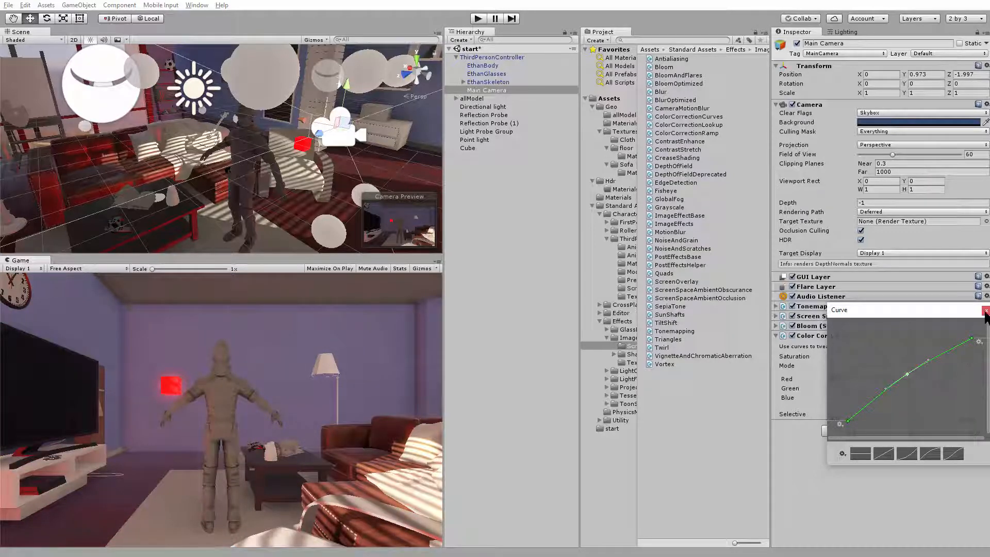
pyautogui.click(986, 310)
# Raise the middle of the green color correction curve slightly and set the effect's saturation to 0.59
pyautogui.click(896, 389)
pyautogui.moveTo(910, 380); pyautogui.dragTo(911, 371)
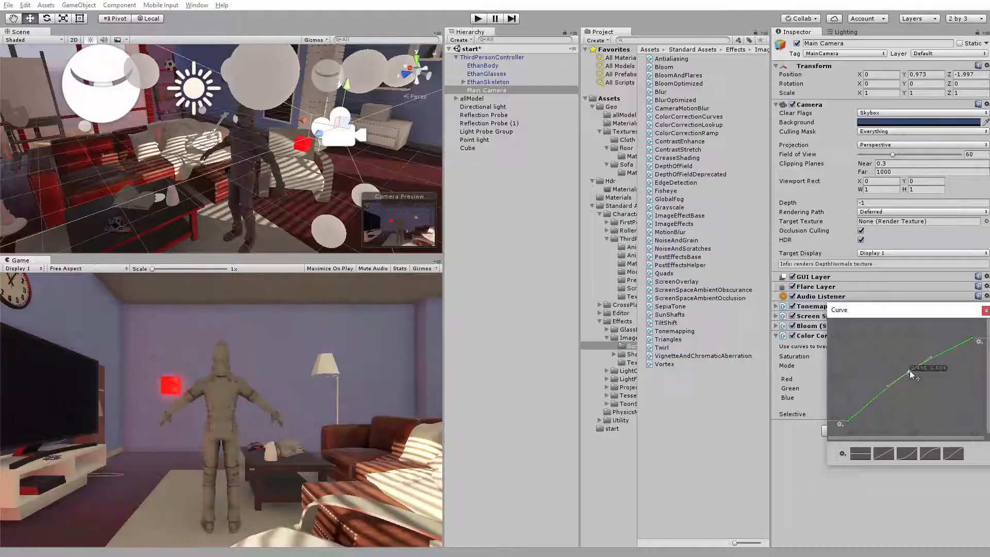
pyautogui.click(986, 311)
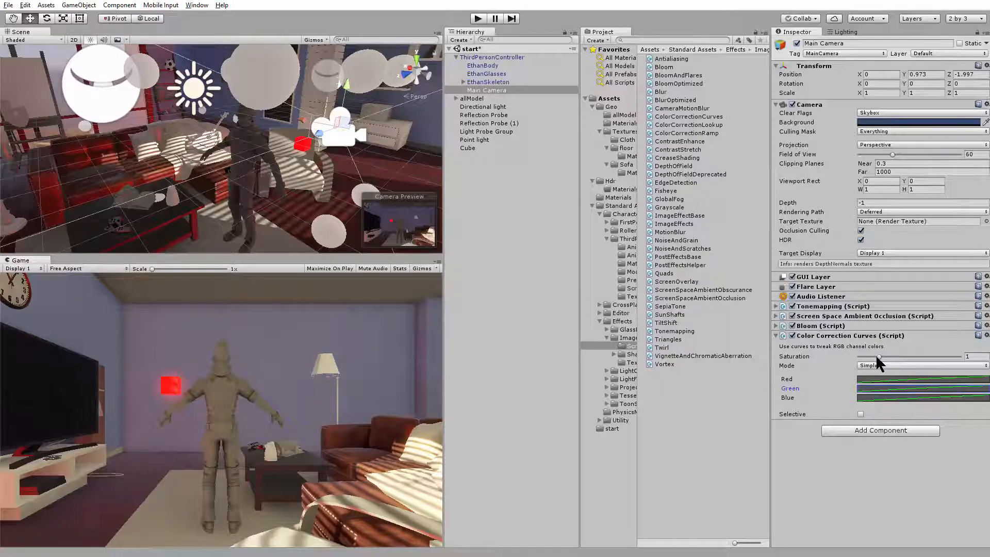
pyautogui.moveTo(878, 356); pyautogui.dragTo(871, 358)
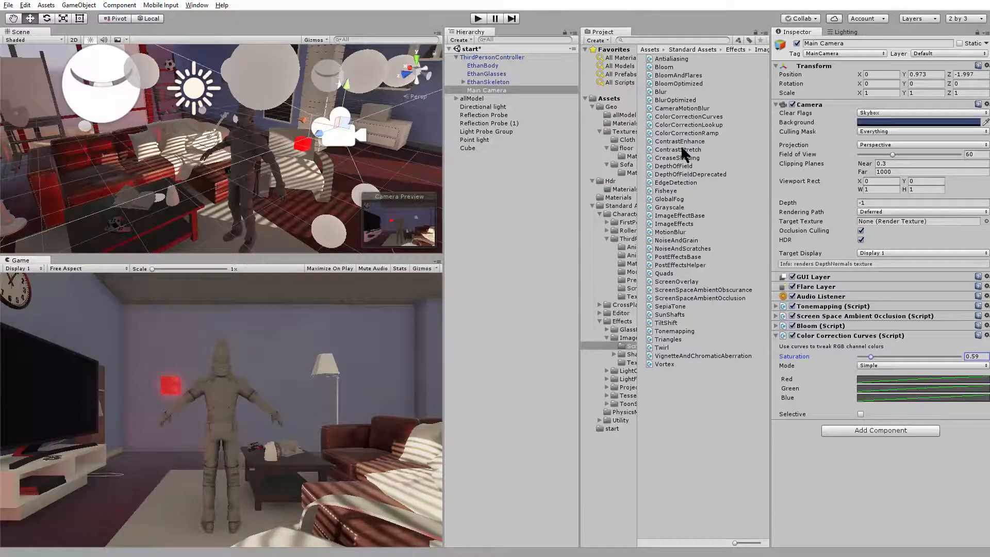
# Add the Contrast Enhance effect to the Main Camera with intensity 0.085 and threshold 0.225
pyautogui.click(661, 139)
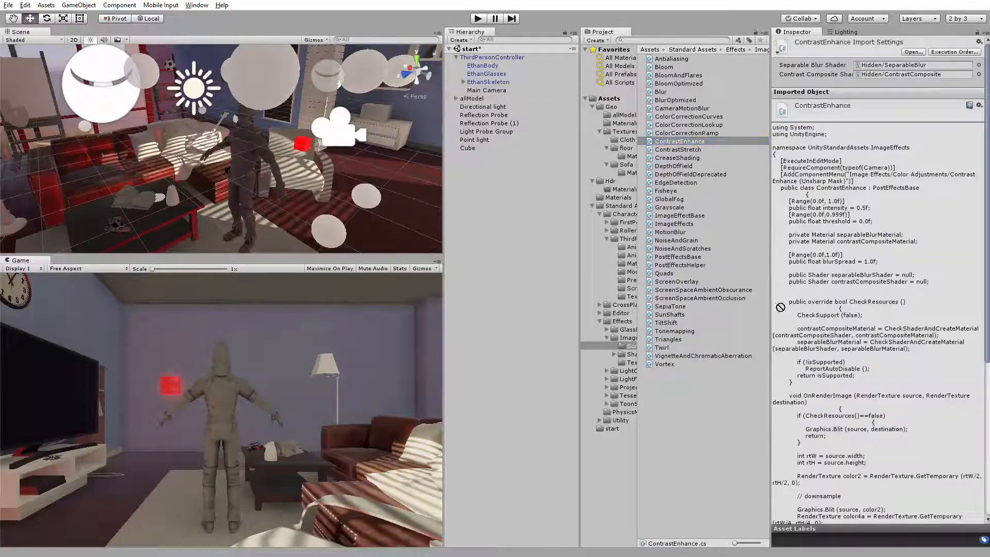
pyautogui.click(492, 90)
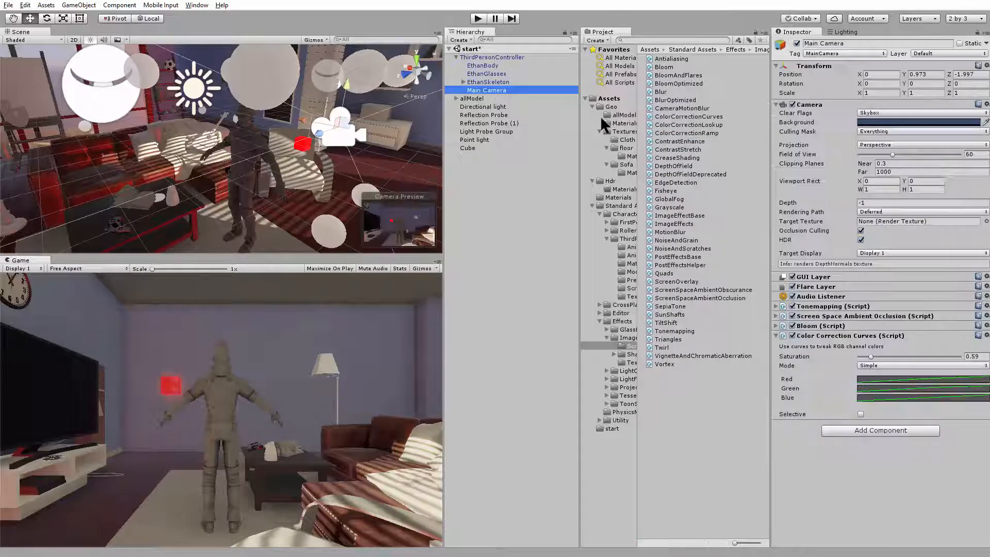
pyautogui.moveTo(669, 142); pyautogui.dragTo(887, 485)
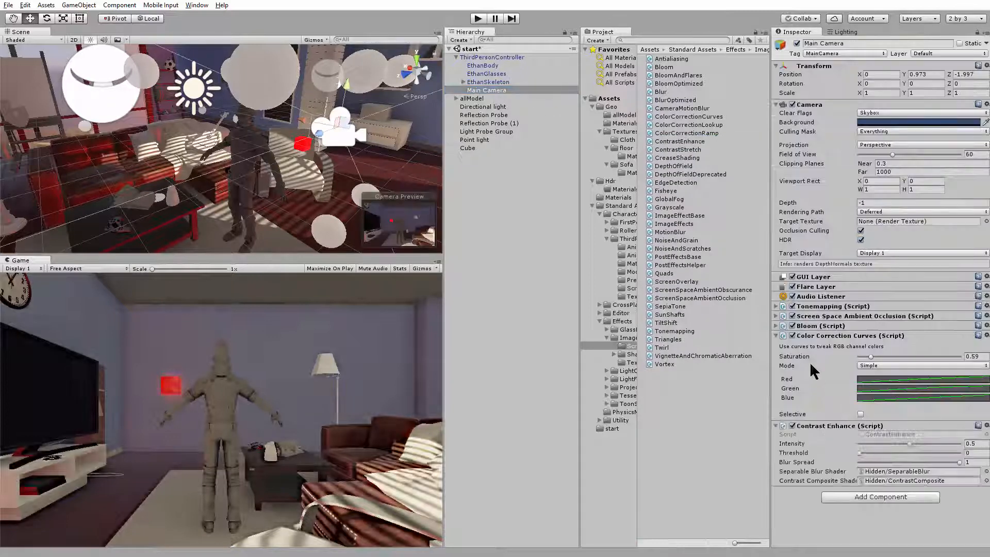
pyautogui.click(777, 335)
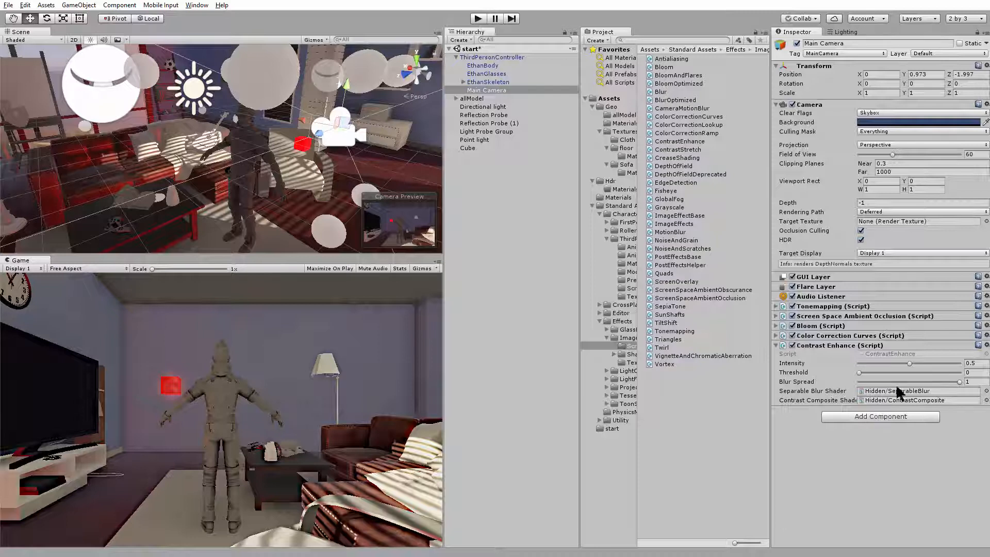
pyautogui.moveTo(909, 361); pyautogui.dragTo(891, 373)
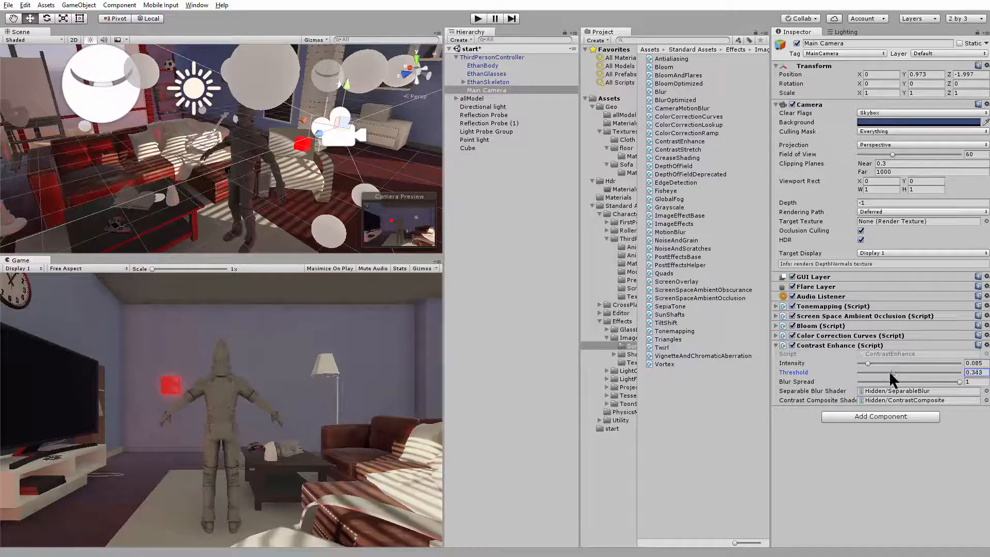
# Run the scene in play mode to check the camera effects, inspect the armchair and the red cube, and stop it
pyautogui.click(478, 19)
pyautogui.click(317, 172)
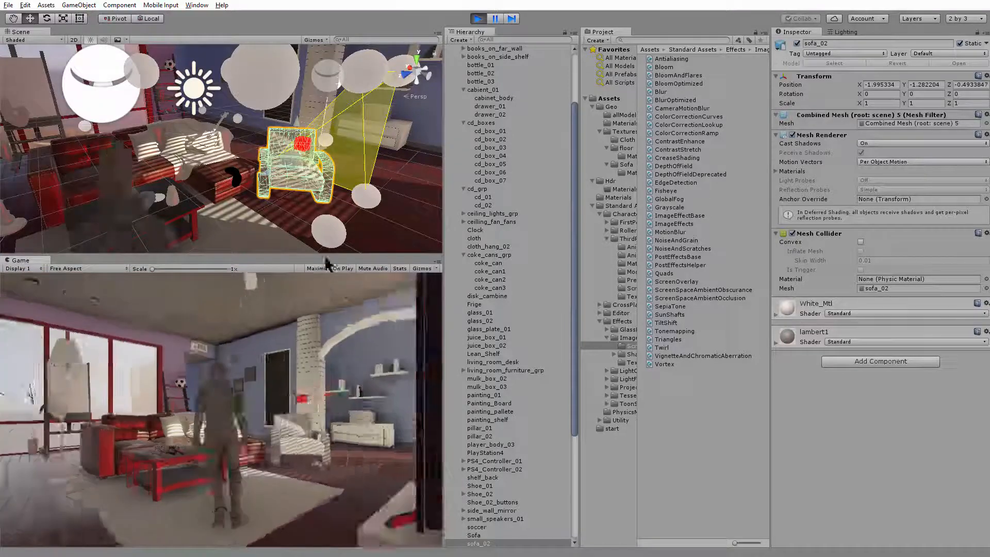
pyautogui.click(301, 139)
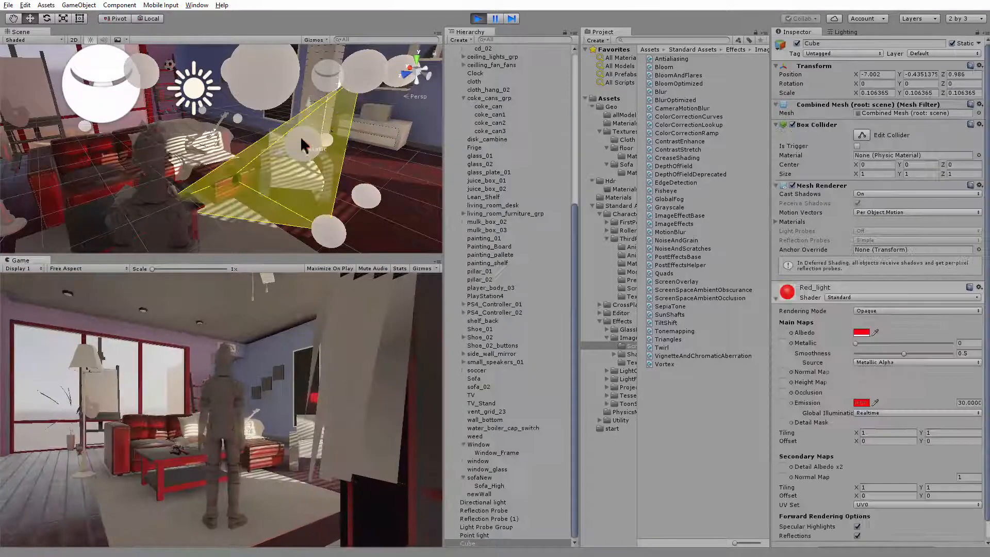
pyautogui.click(478, 18)
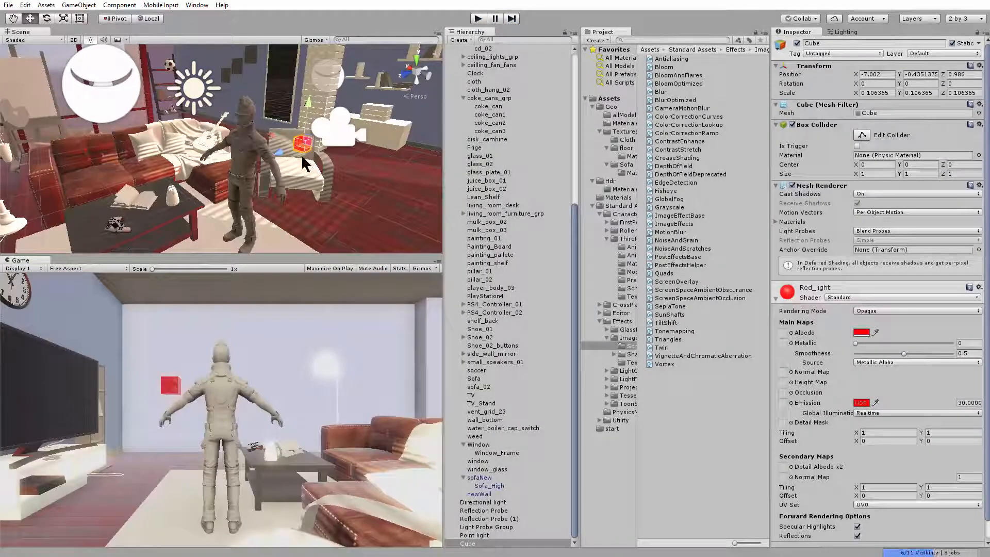
# Delete the emissive red Cube from the scene and collapse the allModel group
pyautogui.moveTo(301, 154)
pyautogui.mouseDown()
pyautogui.moveTo(333, 148)
pyautogui.moveTo(320, 150)
pyautogui.mouseUp()
pyautogui.press('Delete')
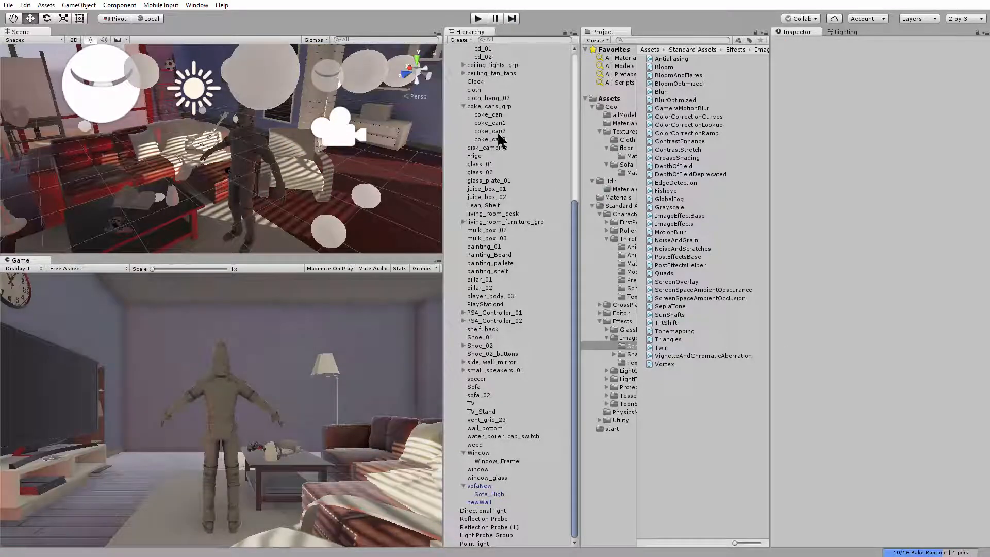
pyautogui.scroll(9, 495, 129)
pyautogui.click(456, 98)
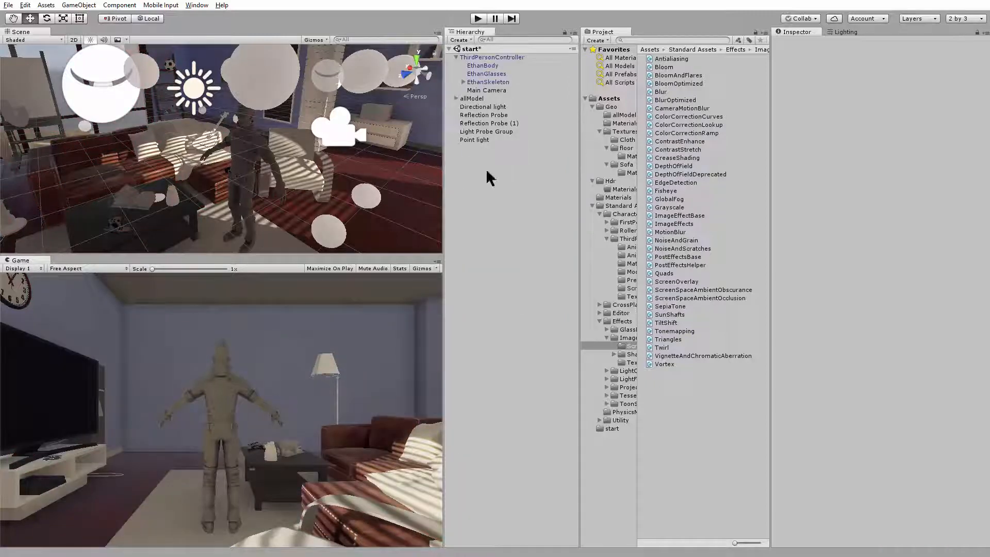
# Select the Light Probe Group and examine its probe layout around the living room
pyautogui.click(456, 58)
pyautogui.click(483, 106)
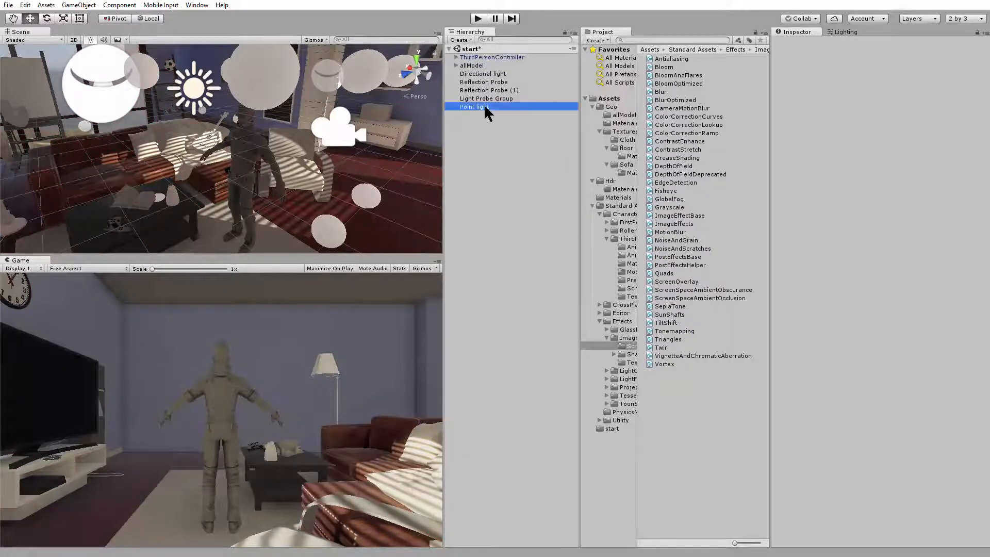
pyautogui.click(491, 98)
pyautogui.keyDown('alt'); pyautogui.moveTo(338, 169); pyautogui.dragTo(348, 189); pyautogui.keyUp('alt')
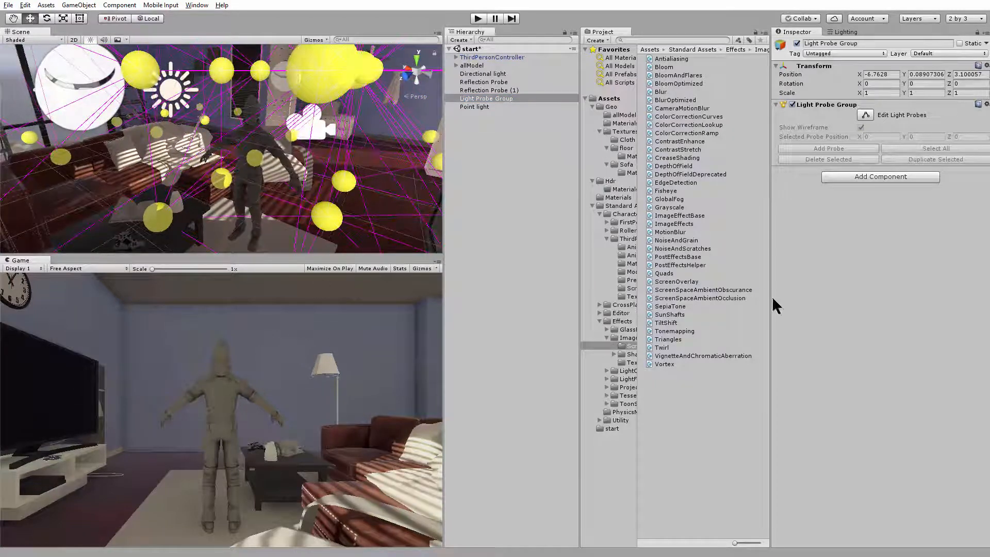
# Disable Contrast Enhance, Color Correction Curves, Bloom, Screen Space Ambient Occlusion and Tonemapping on the Main Camera
pyautogui.click(456, 57)
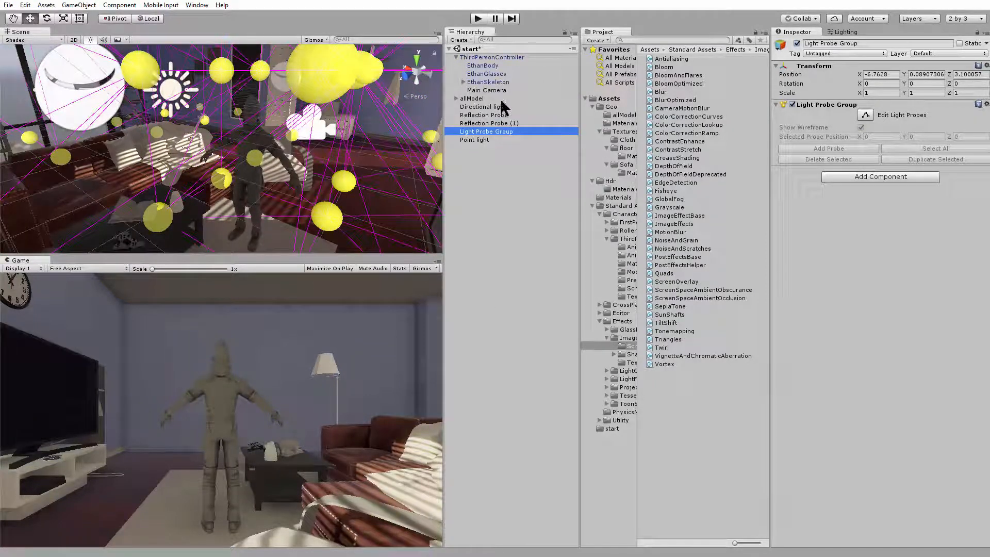
pyautogui.click(499, 90)
pyautogui.click(776, 345)
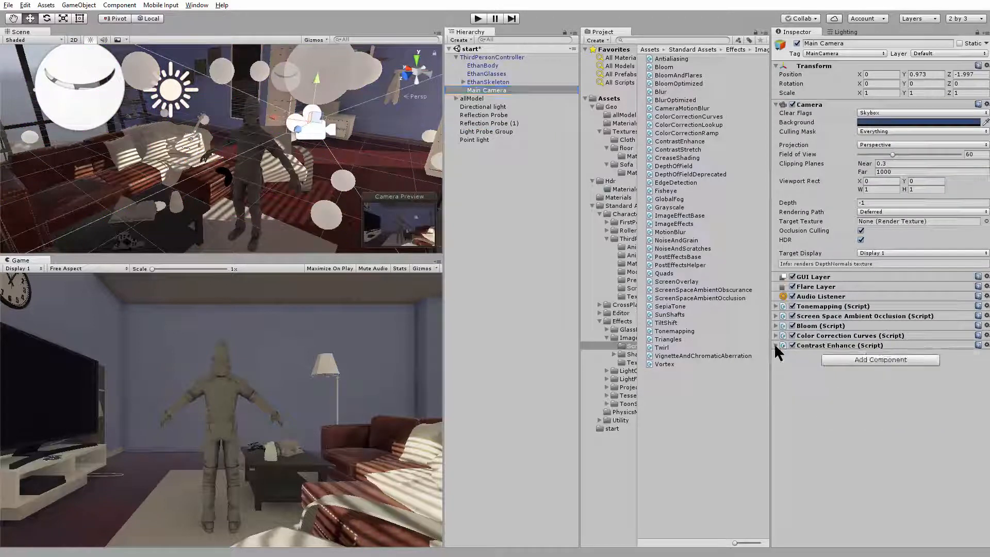
pyautogui.click(793, 335)
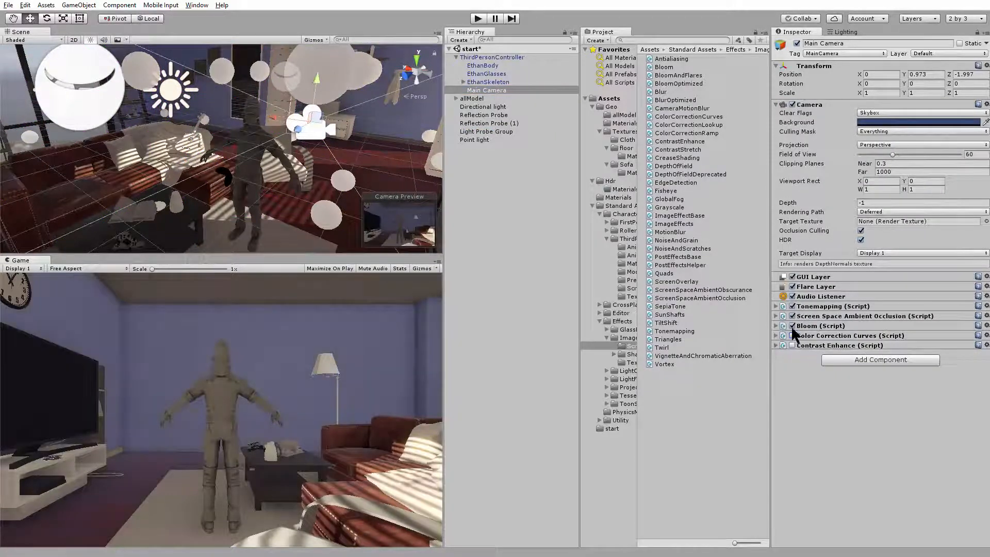
pyautogui.click(792, 326)
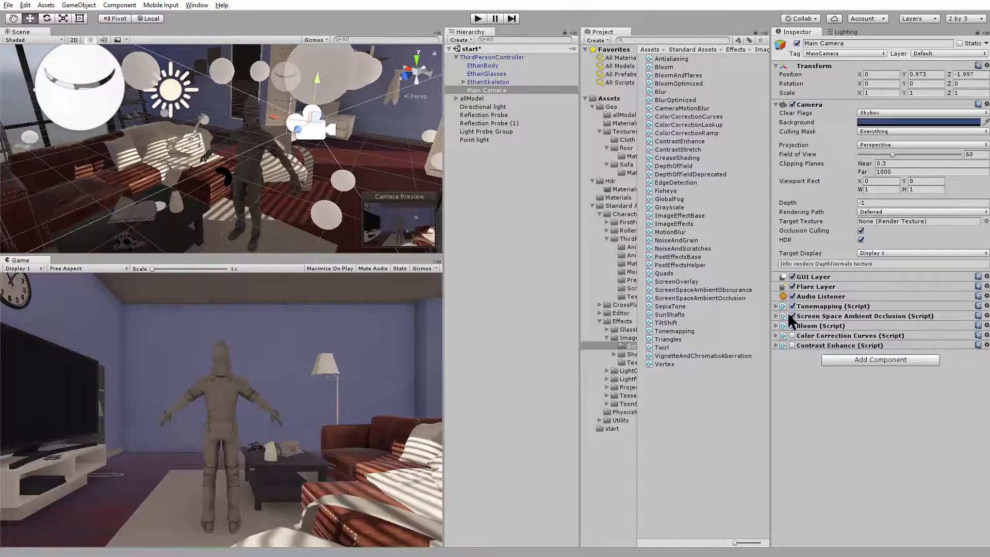
pyautogui.click(789, 313)
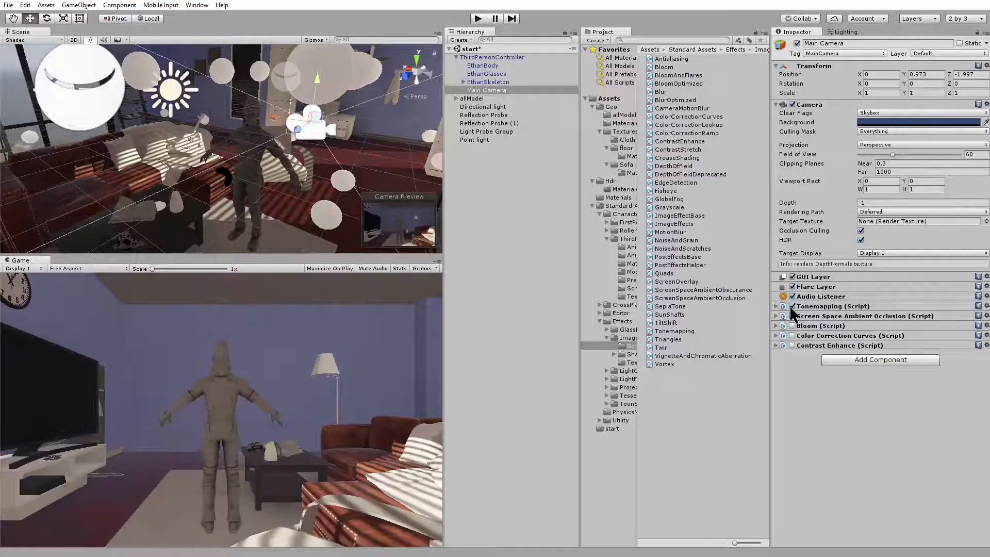
pyautogui.click(791, 306)
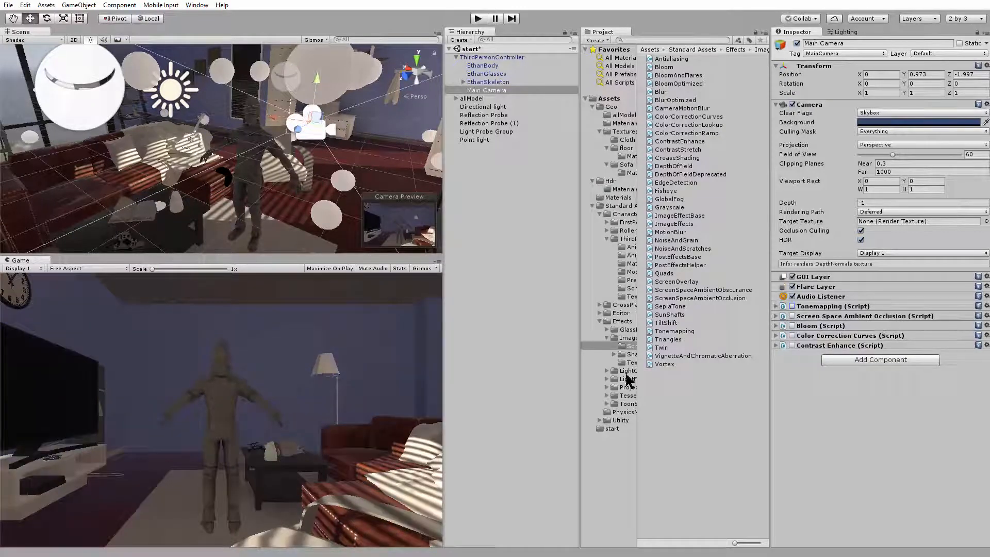
# Re-enable Tonemapping, Screen Space Ambient Occlusion and Bloom on the Main Camera, switching Bloom off and on to compare
pyautogui.click(792, 307)
pyautogui.click(792, 316)
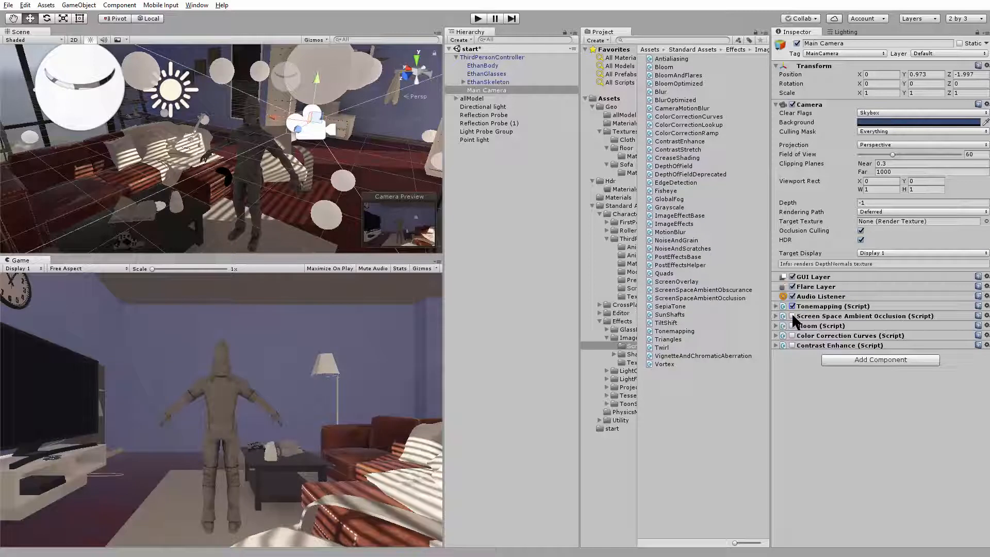
pyautogui.click(793, 316)
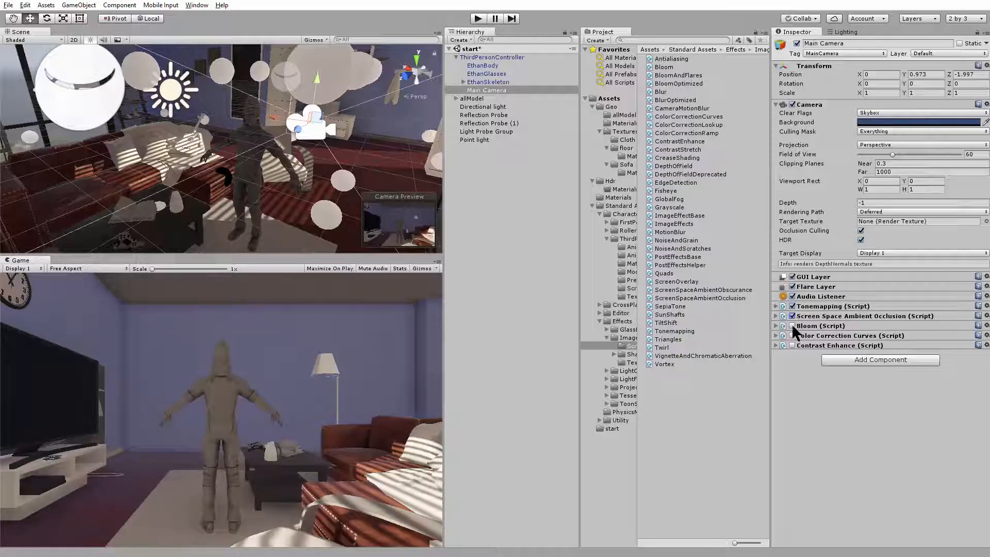
pyautogui.click(792, 325)
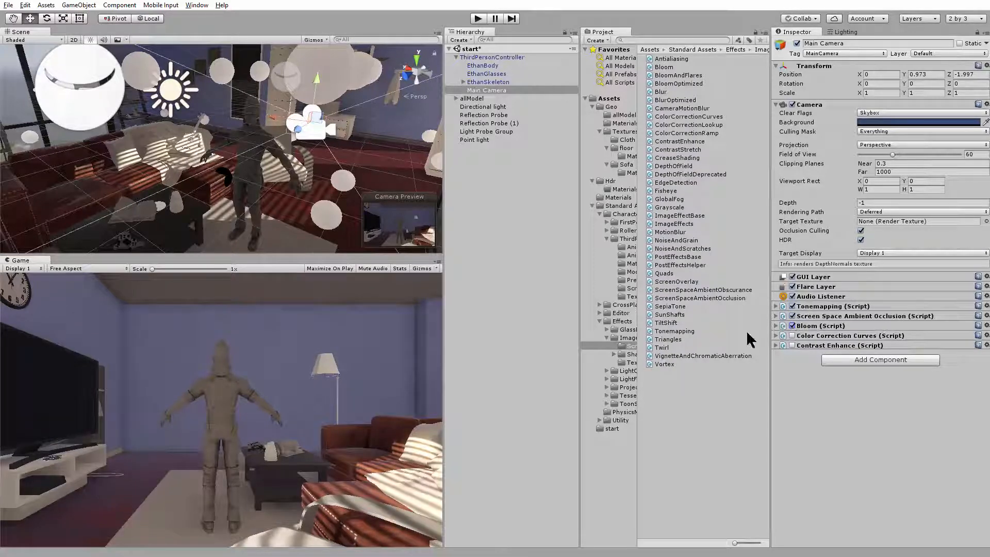
pyautogui.click(792, 325)
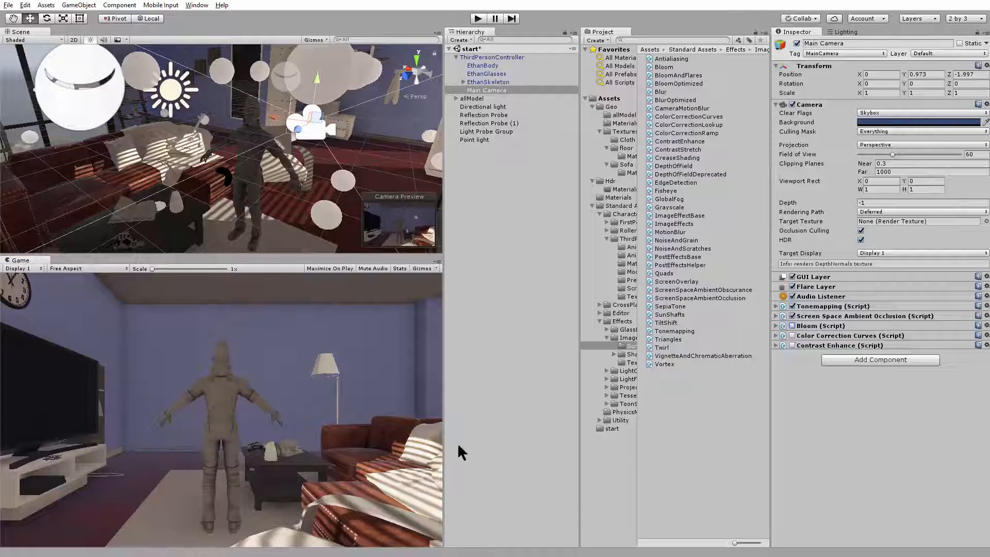
pyautogui.click(792, 325)
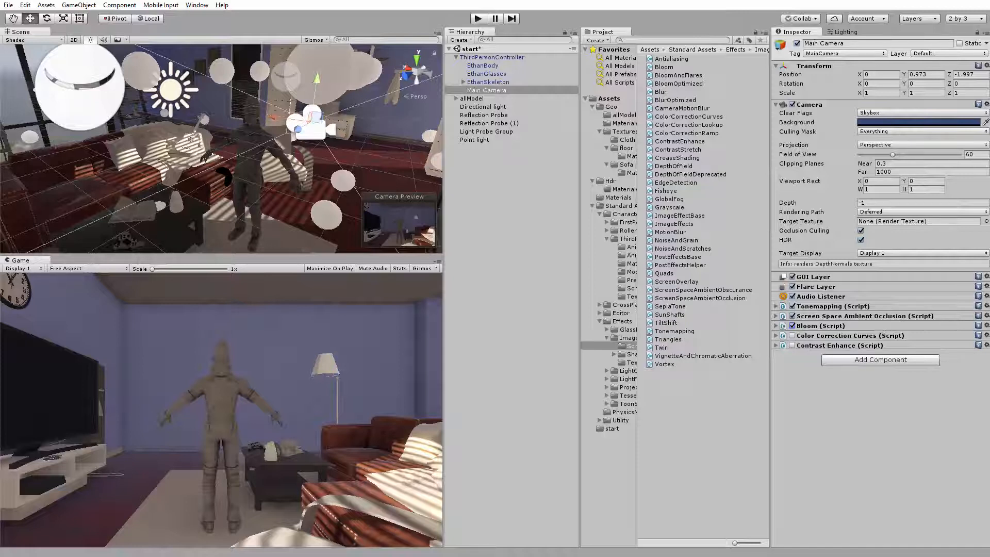
# In the scene lighting settings, re-enter a Realtime Resolution of 2 and switch Baked GI off and back on
pyautogui.click(841, 32)
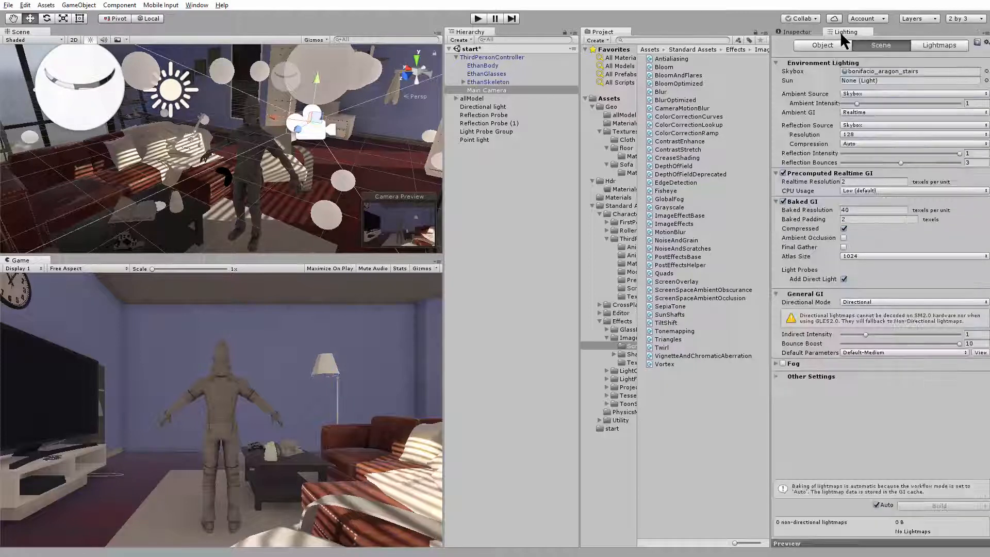
pyautogui.click(868, 181)
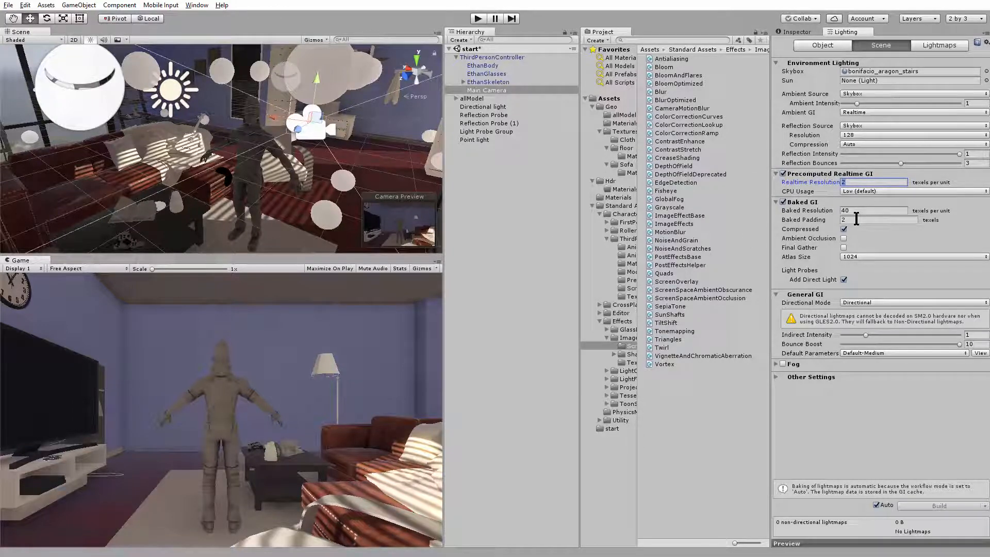
pyautogui.press('BackSpace')
pyautogui.write('2')
pyautogui.click(784, 202)
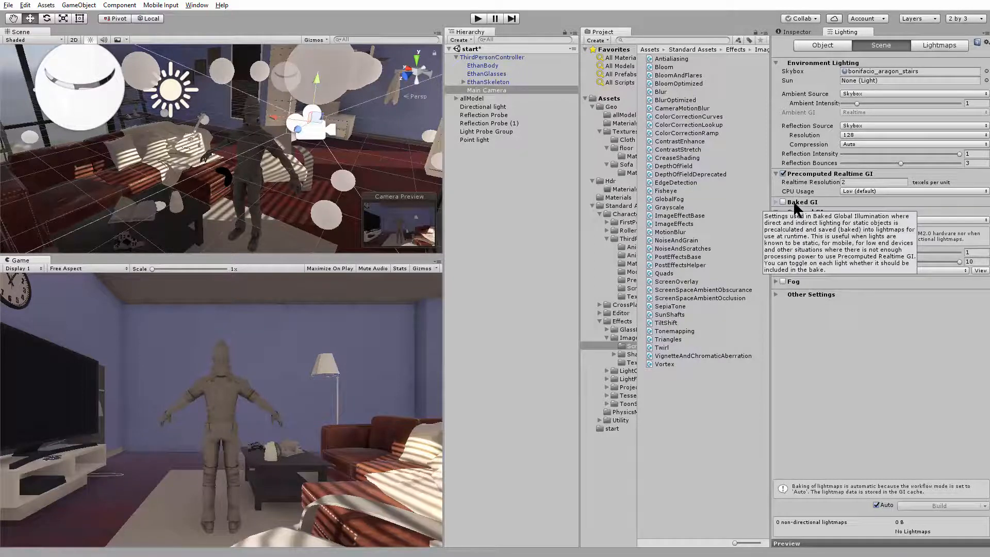
pyautogui.click(784, 202)
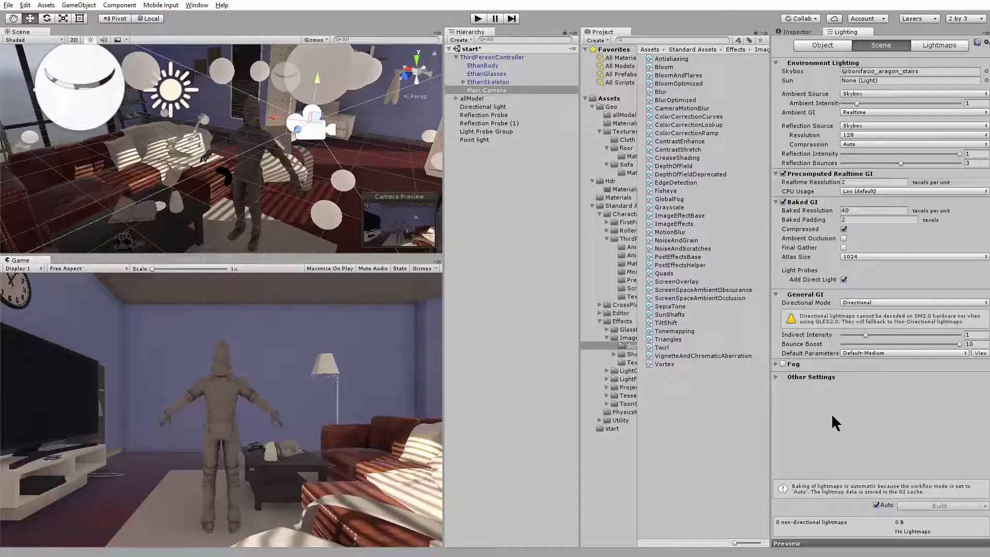
# Try the scene's built-in Fog option in the lighting settings and disable it again
pyautogui.click(776, 364)
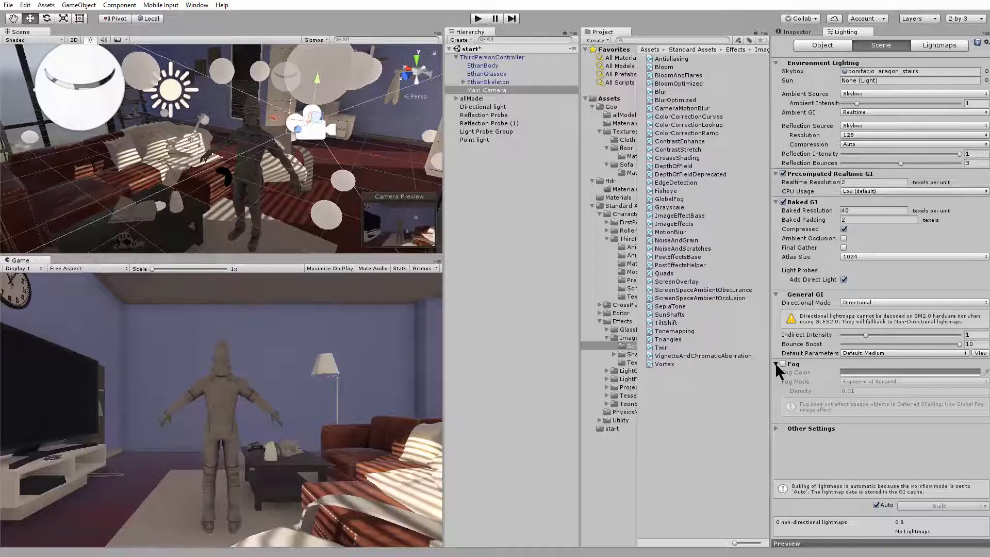
pyautogui.click(783, 364)
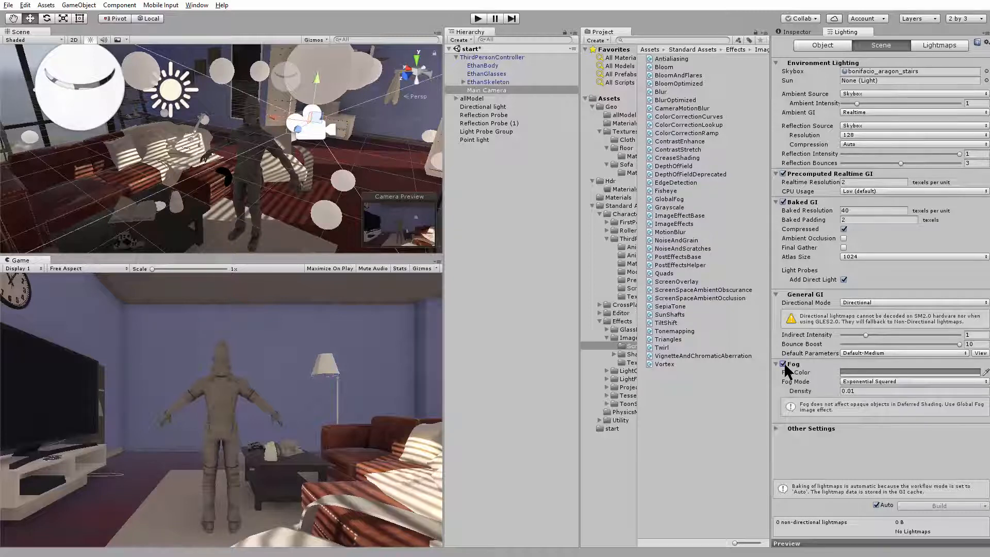
pyautogui.click(784, 364)
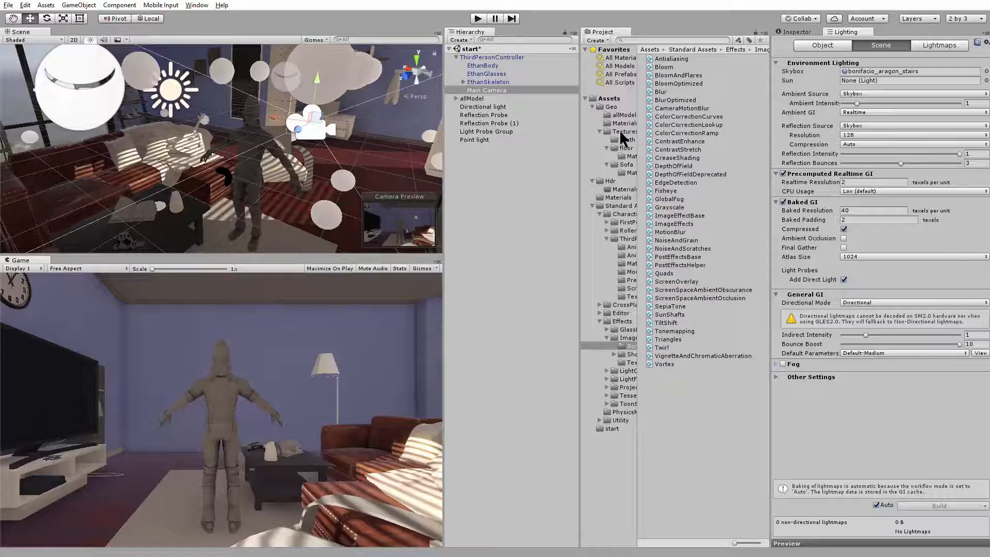
# Add the Global Fog effect to the Main Camera, try a height density of 5.8, and undo that density change
pyautogui.click(506, 89)
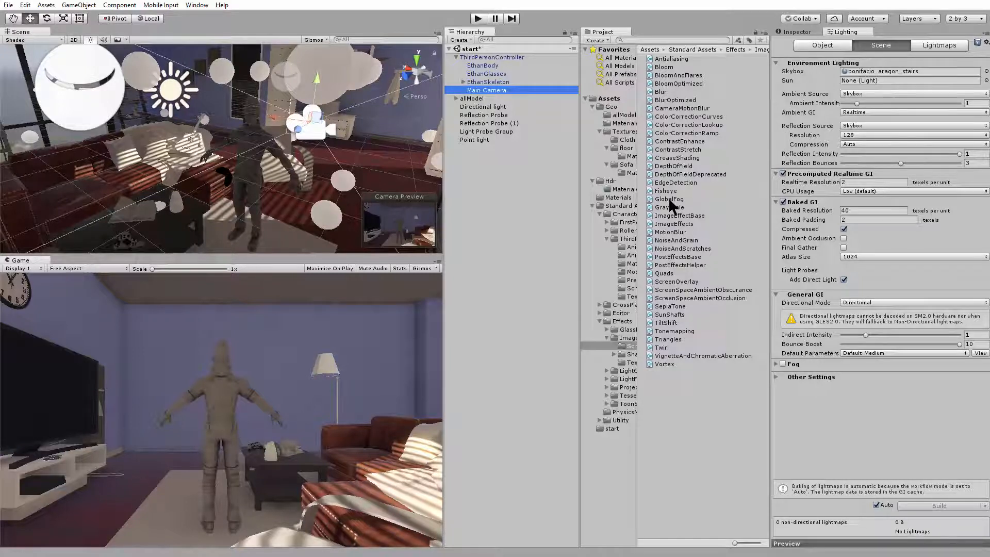
pyautogui.click(796, 32)
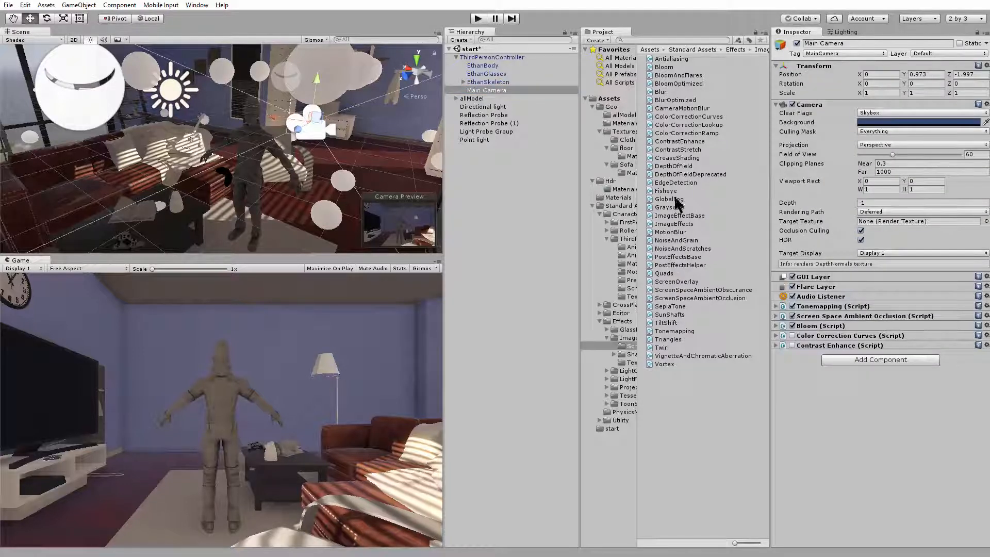
pyautogui.moveTo(669, 200); pyautogui.dragTo(829, 416)
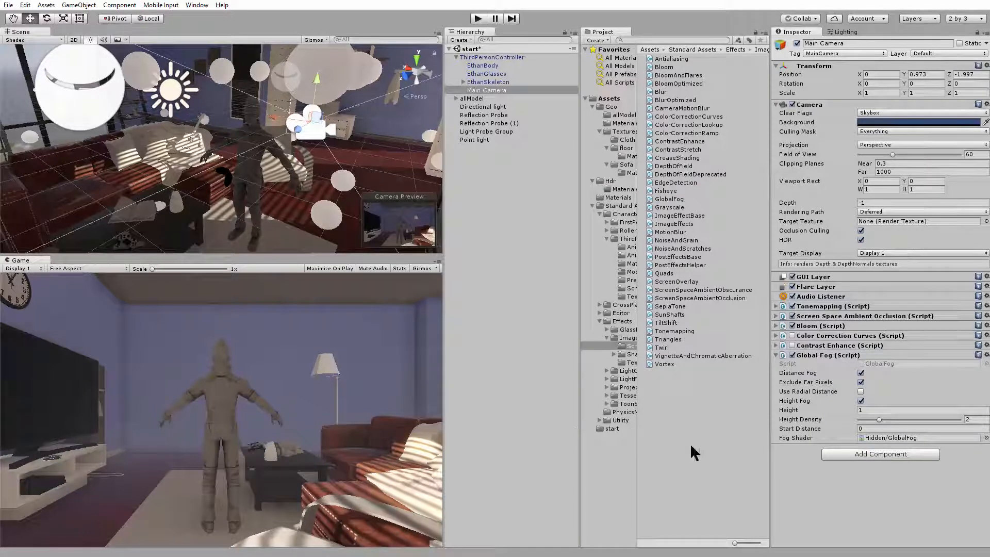
pyautogui.moveTo(880, 419); pyautogui.dragTo(927, 421)
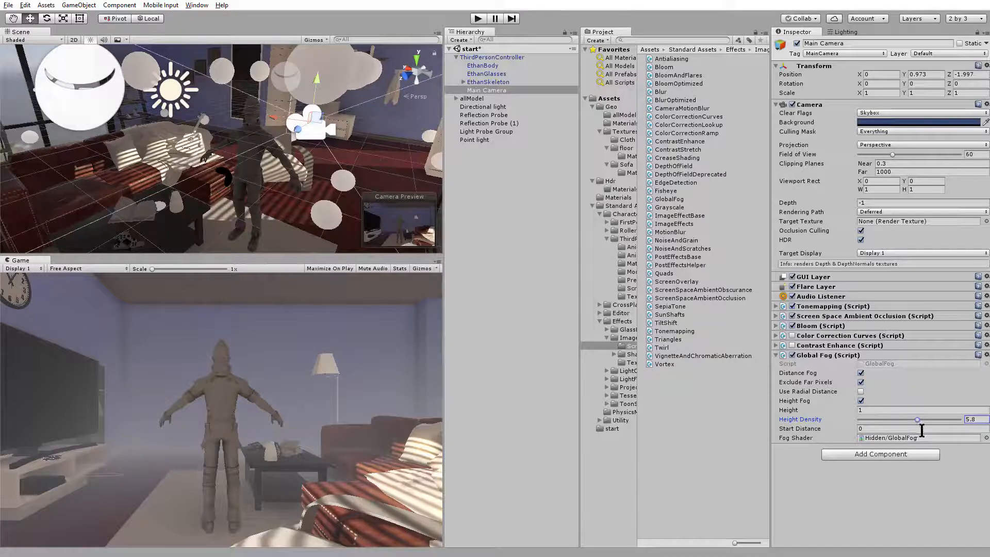
pyautogui.hotkey('ctrl', 'z')
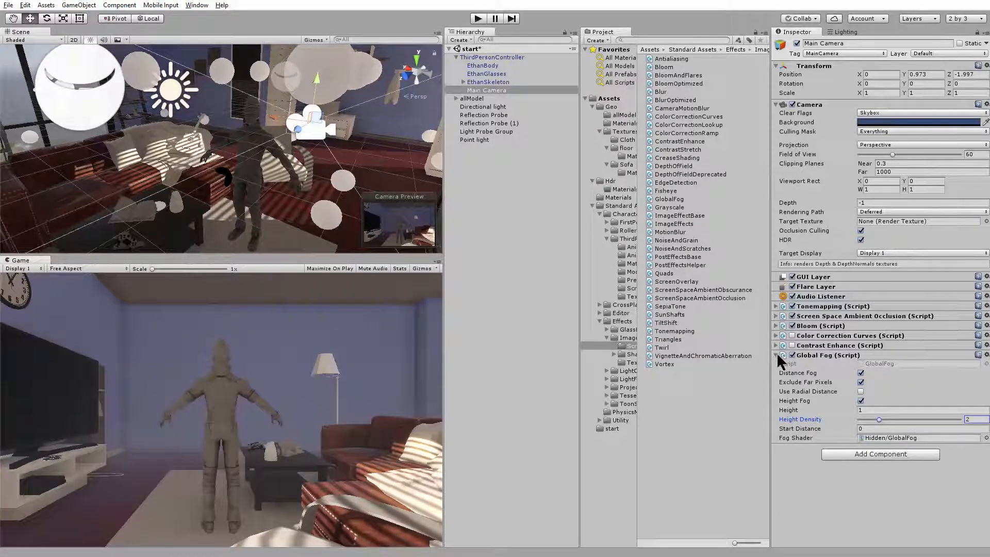
pyautogui.click(777, 353)
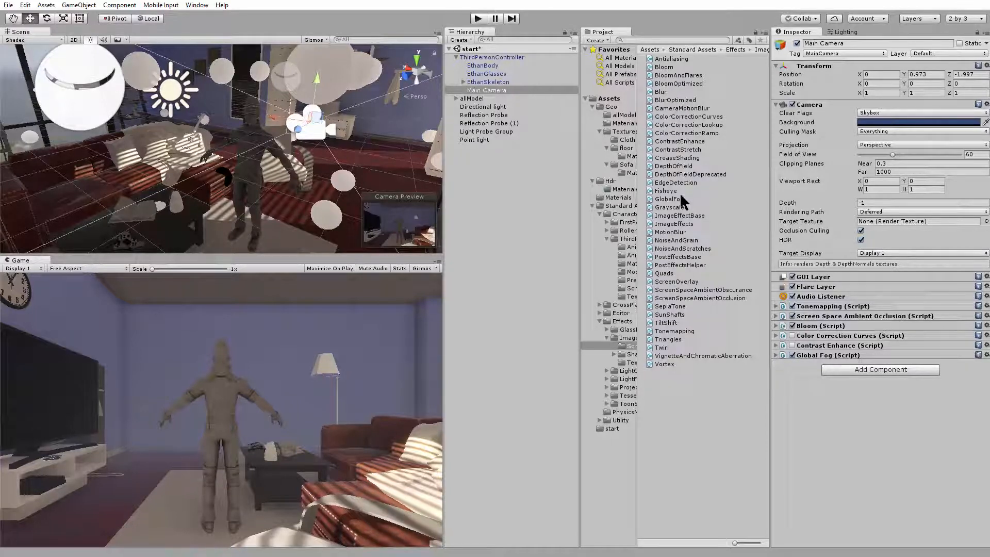
# Add the Depth Of Field effect to the Main Camera with focal distance 2.02 and aperture 0.536, and start play mode
pyautogui.moveTo(681, 166); pyautogui.dragTo(830, 407)
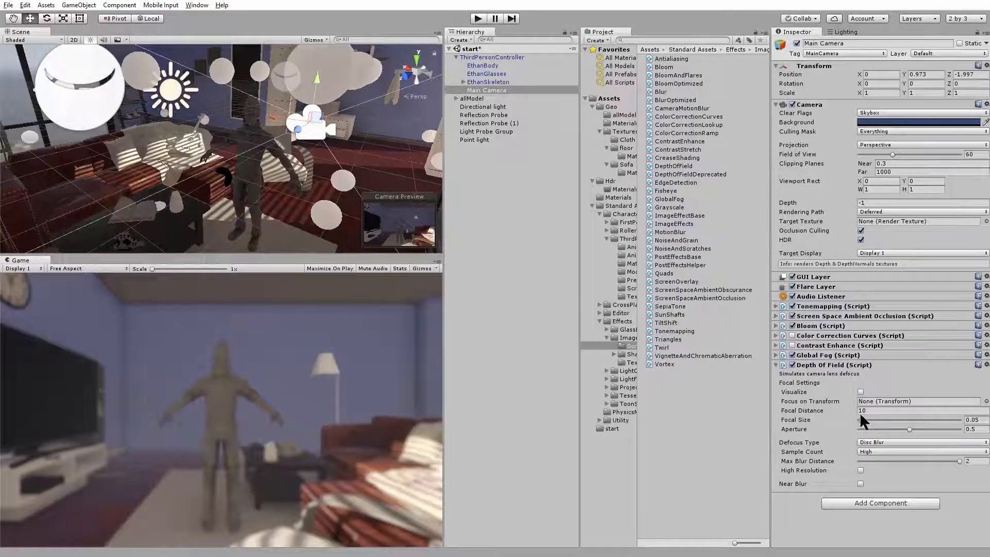
pyautogui.moveTo(804, 411); pyautogui.dragTo(664, 397)
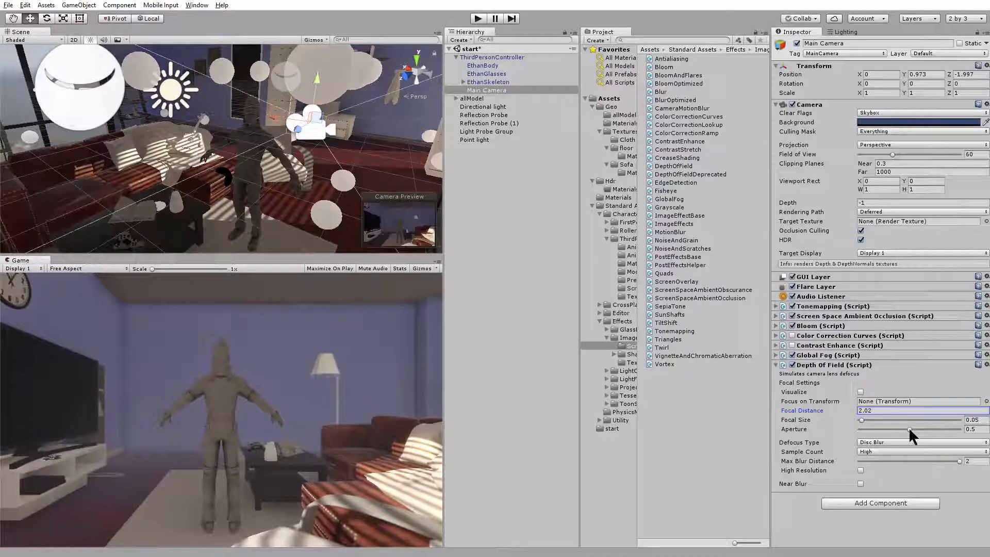
pyautogui.moveTo(909, 428)
pyautogui.mouseDown()
pyautogui.moveTo(949, 427)
pyautogui.moveTo(905, 429)
pyautogui.mouseUp()
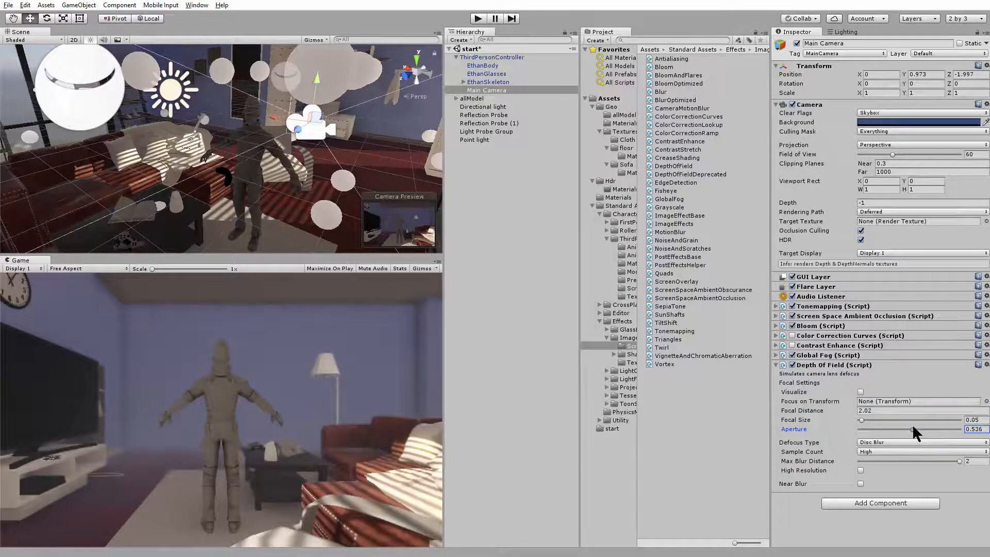
pyautogui.click(478, 18)
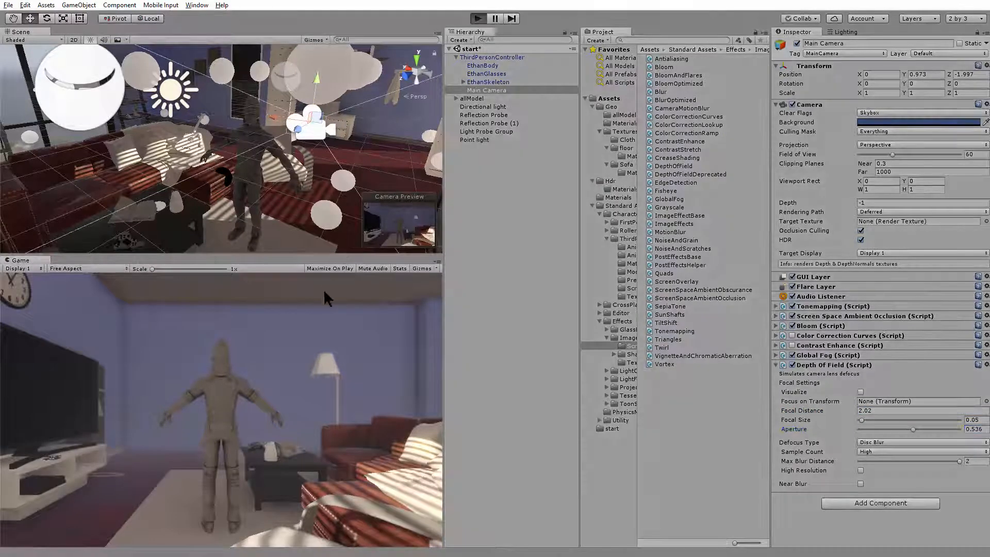
# Walk the third-person character around the living room in play mode to examine the lighting, fog and depth-of-field blur from different sides
pyautogui.press('d')
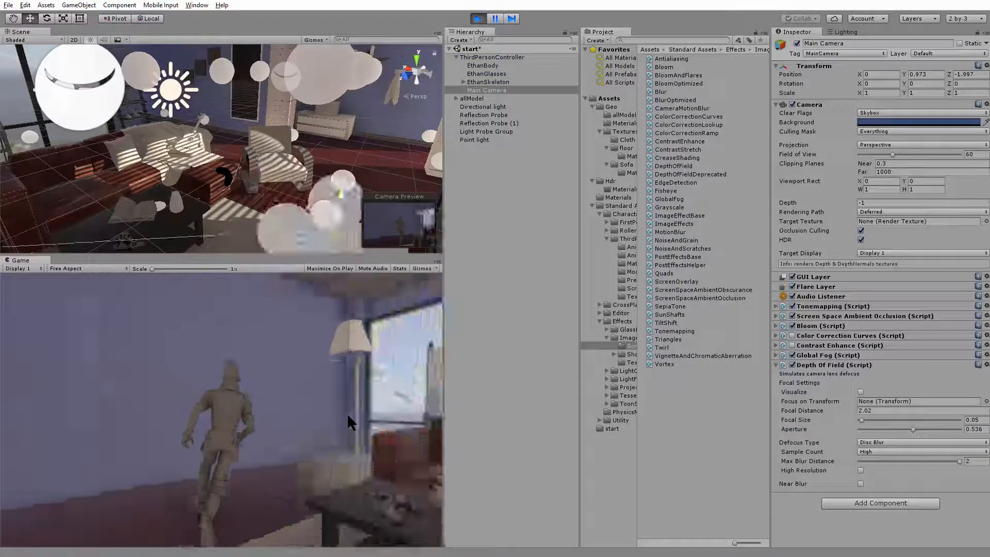
pyautogui.press('d')
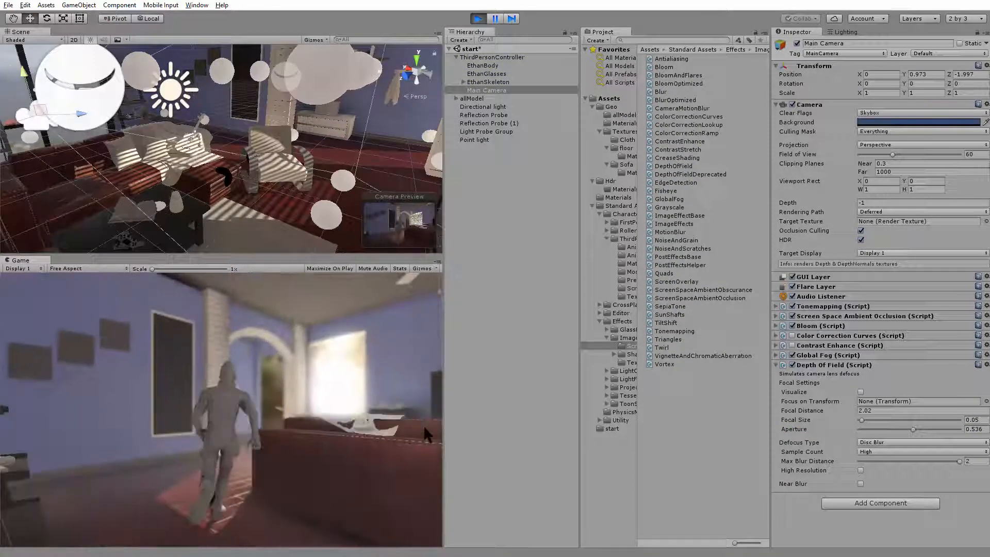
pyautogui.press('d')
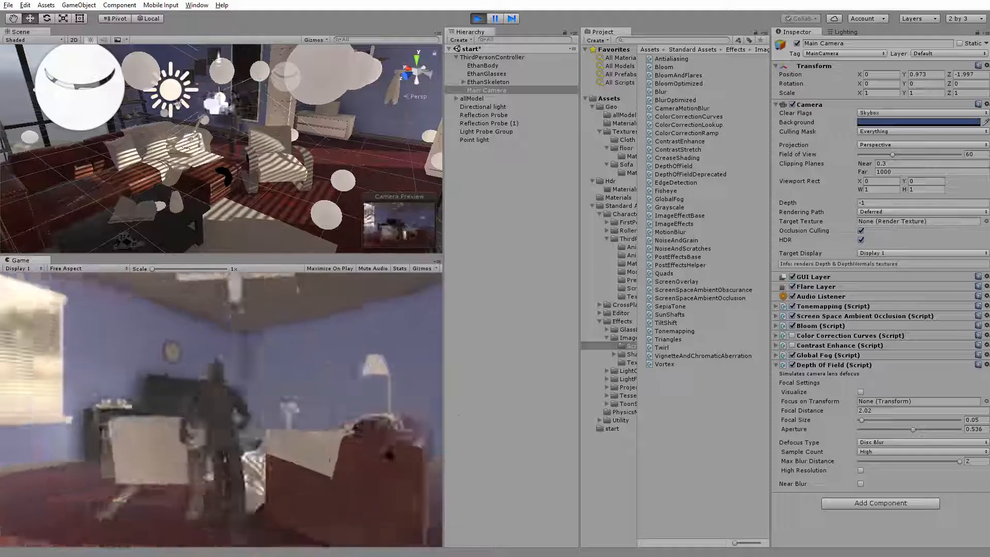
pyautogui.press('d')
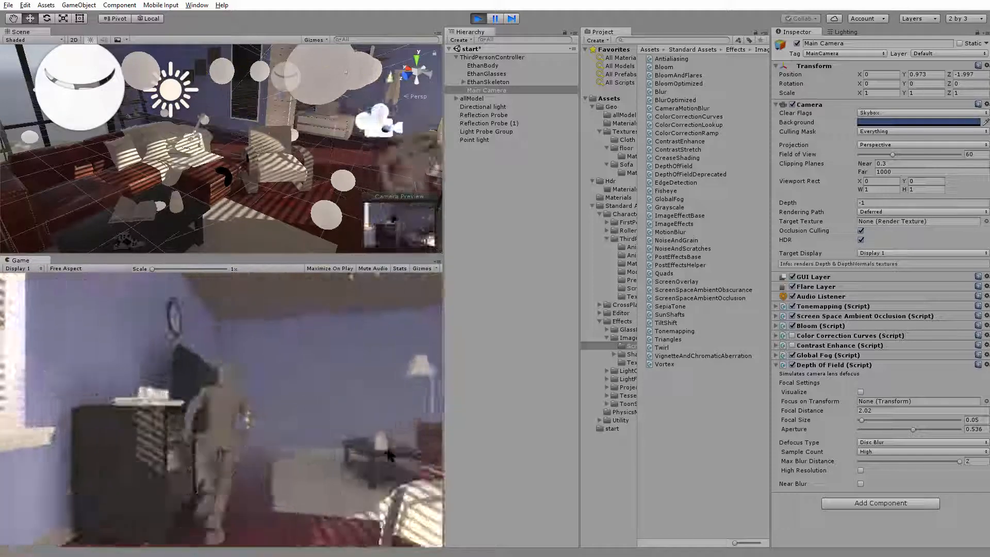
pyautogui.press('d')
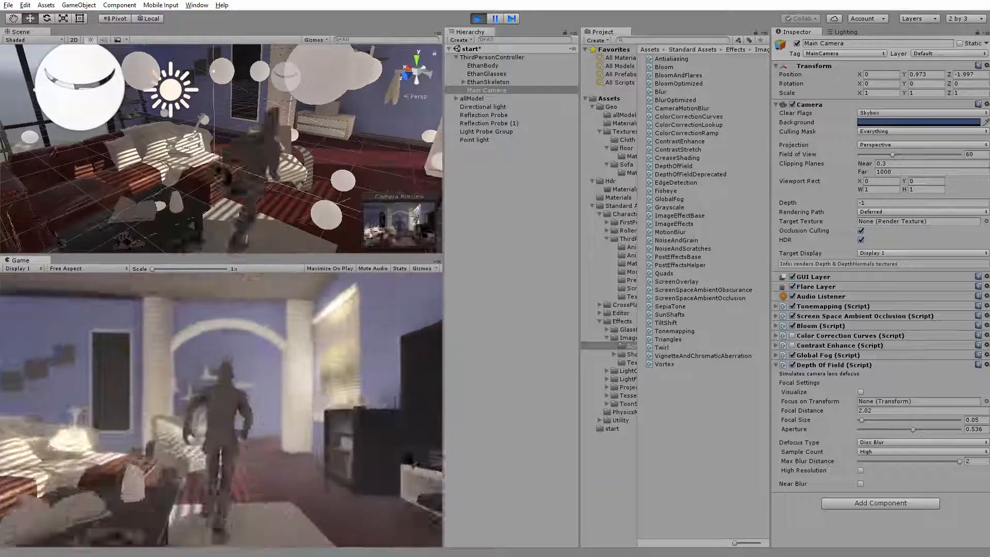
pyautogui.press('a')
pyautogui.press('a')
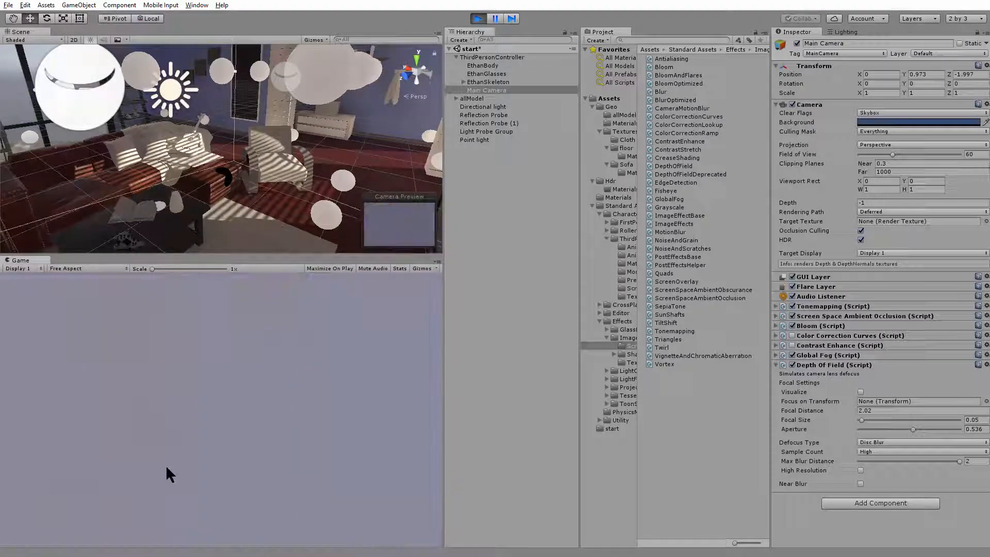
pyautogui.press('a')
pyautogui.press('a')
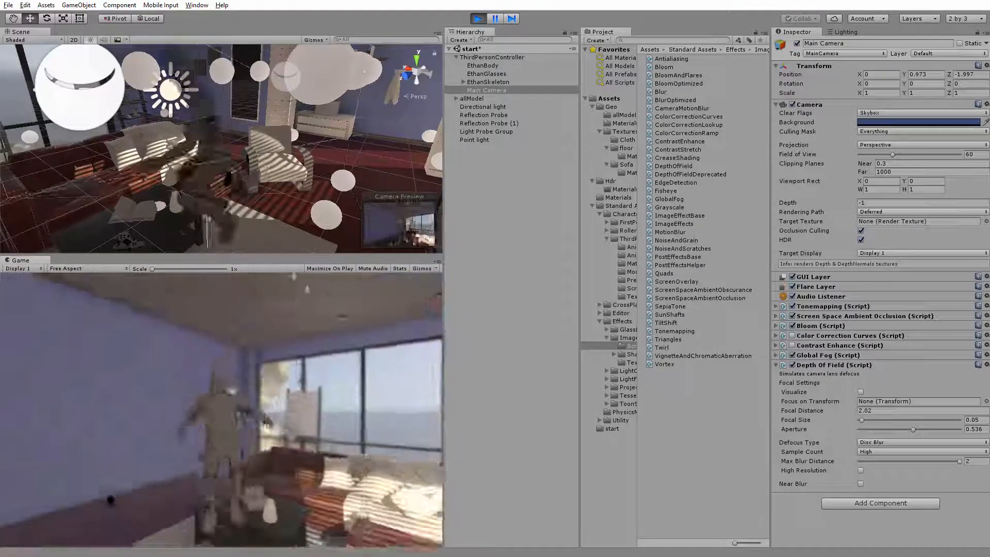
pyautogui.press('d')
pyautogui.press('d')
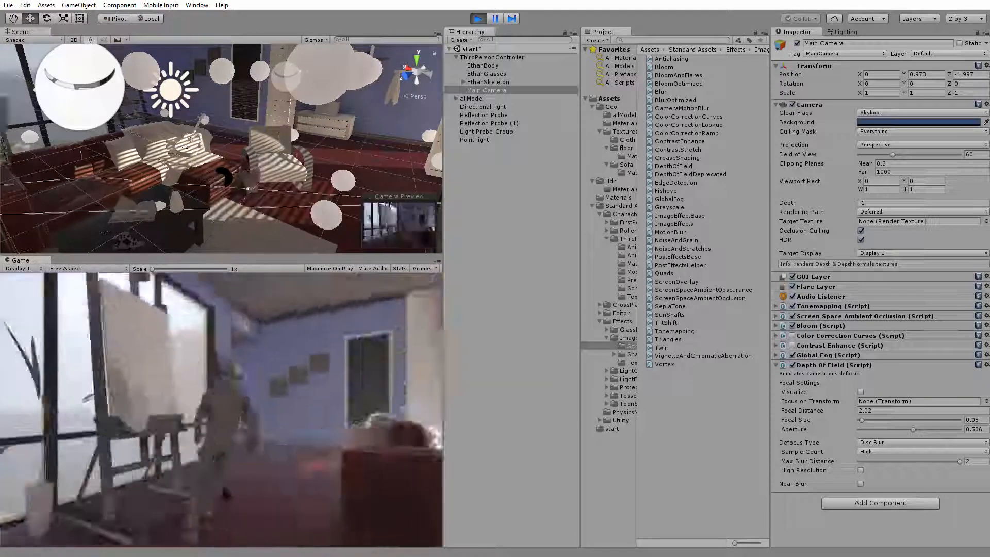
pyautogui.press('d')
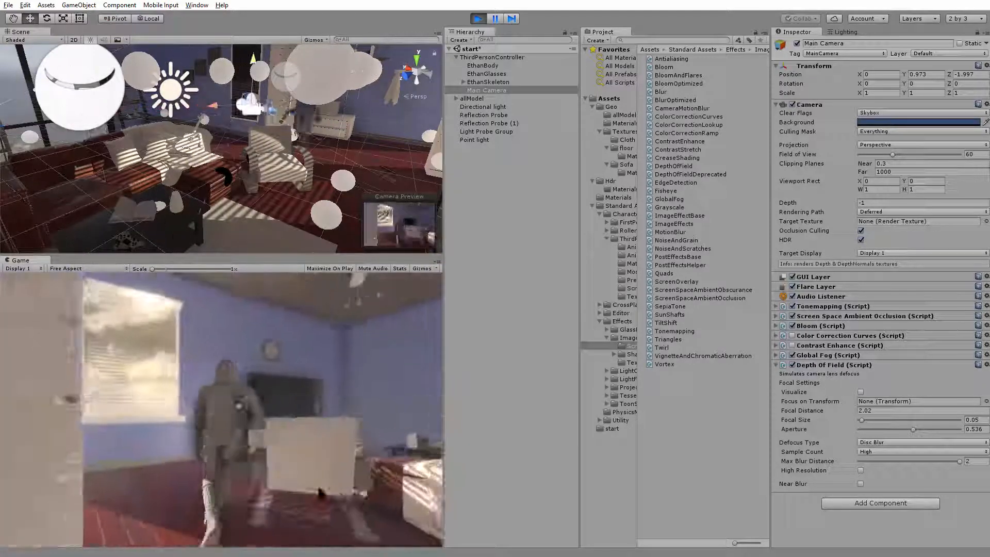
pyautogui.press('d')
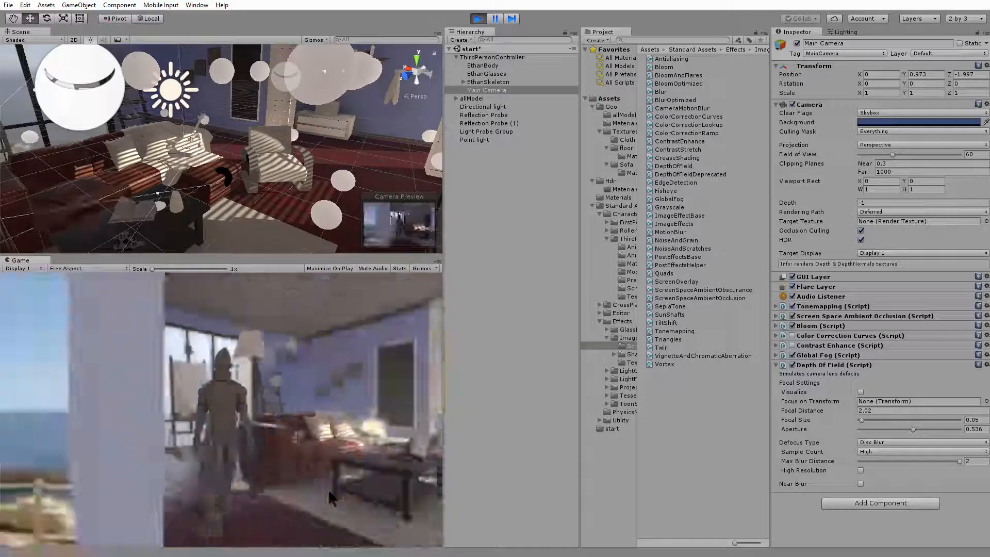
pyautogui.press('a')
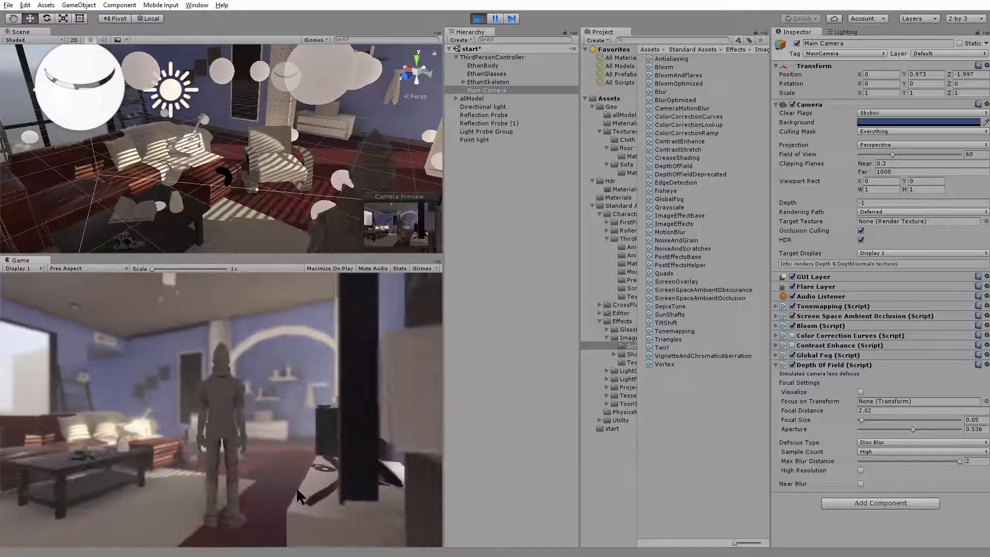
pyautogui.press('d')
pyautogui.press('a')
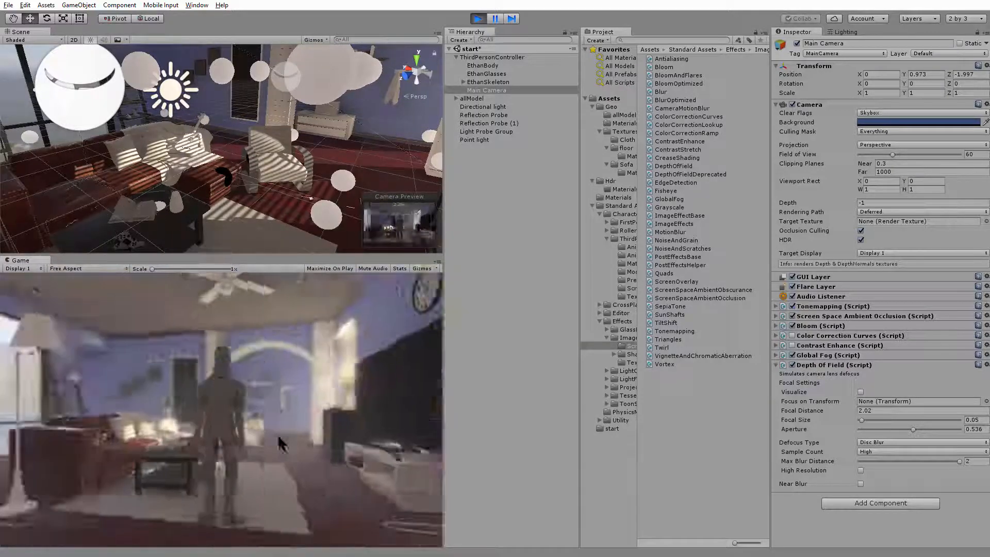